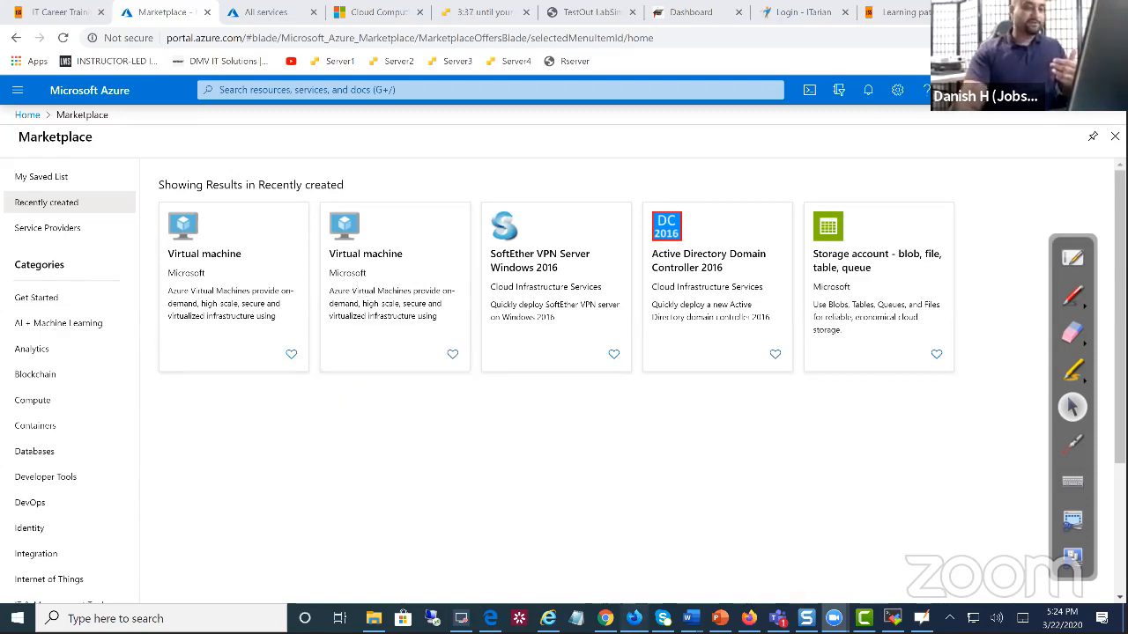
Switch to the Firefox window showing Indeed's Azure job search results
key("alt+Tab")
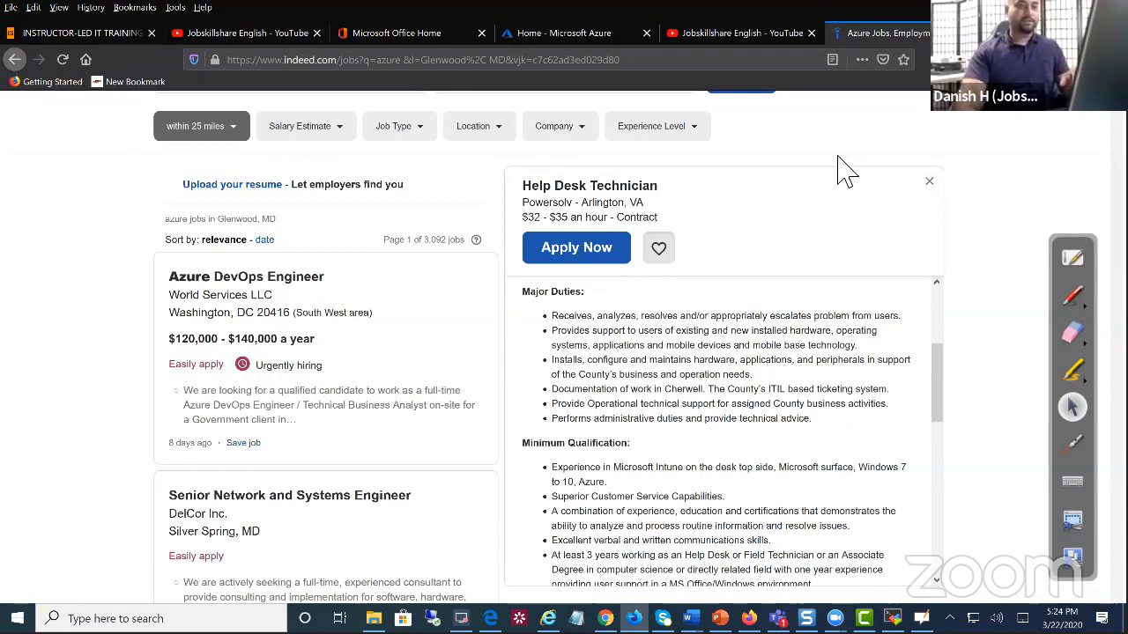
scroll(687, 212, "up", 2)
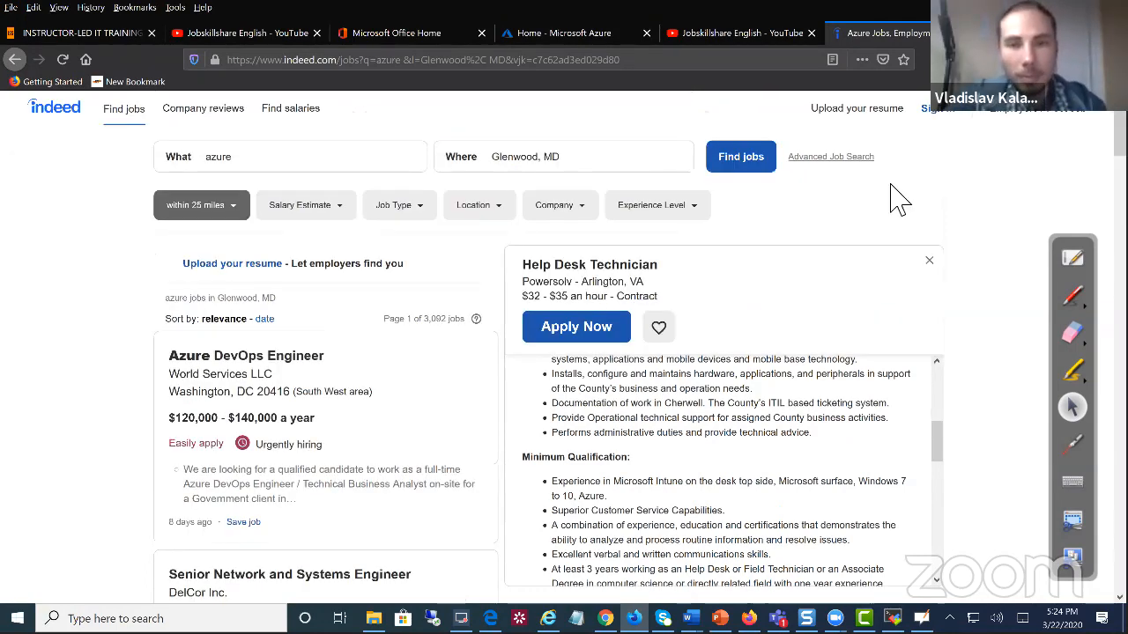
scroll(379, 299, "down", 1)
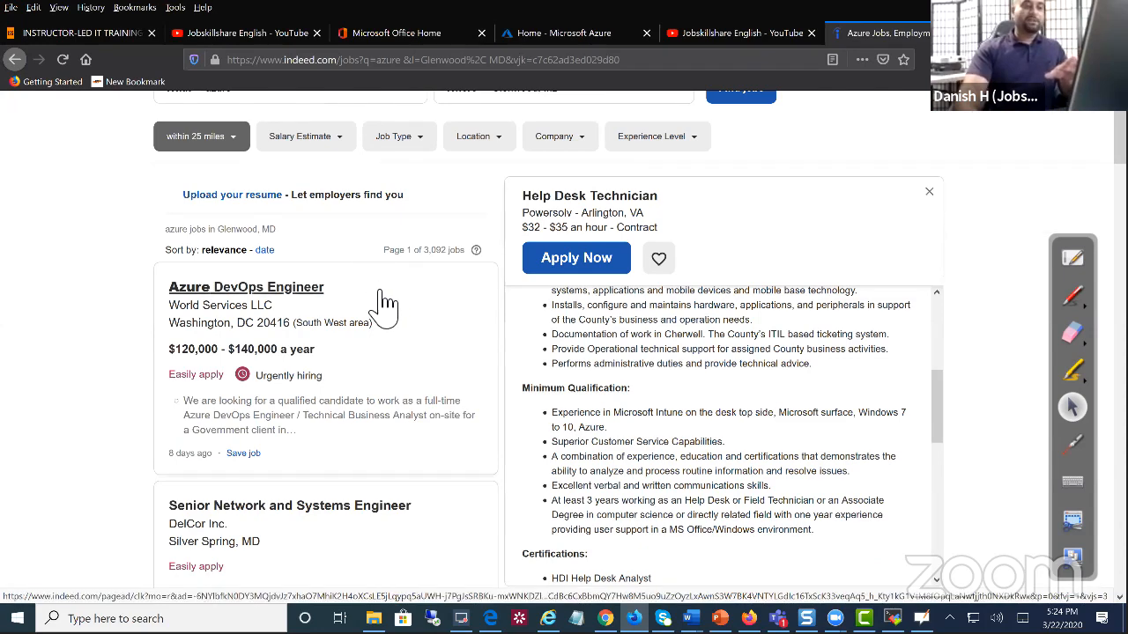
scroll(385, 304, "down", 1)
scroll(385, 304, "down", 1)
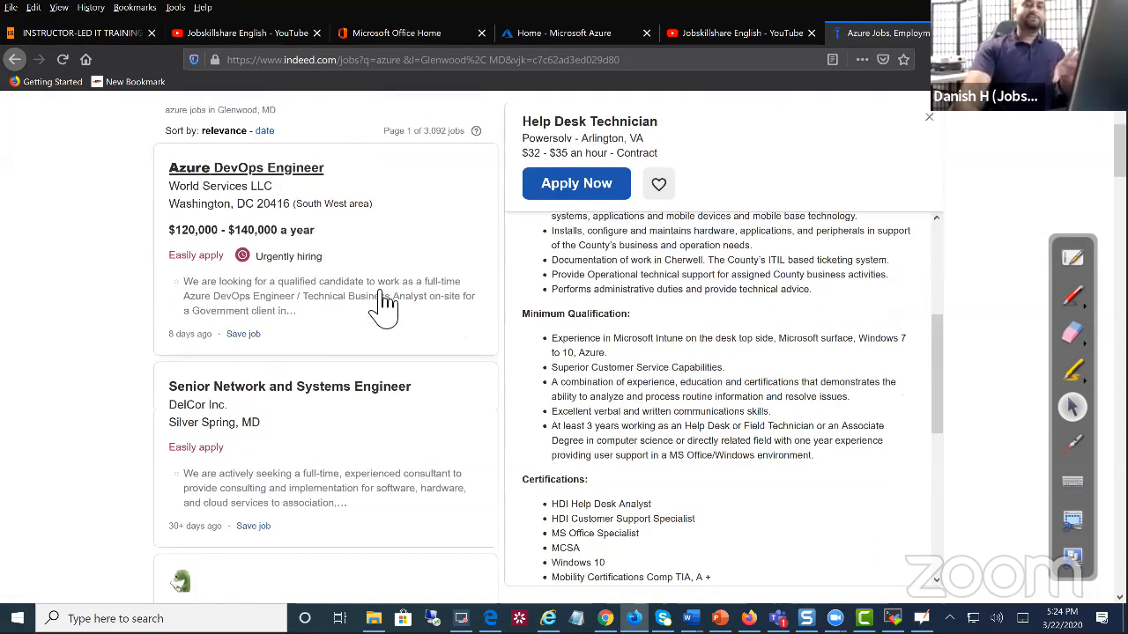
scroll(385, 304, "up", 3)
scroll(385, 304, "down", 2)
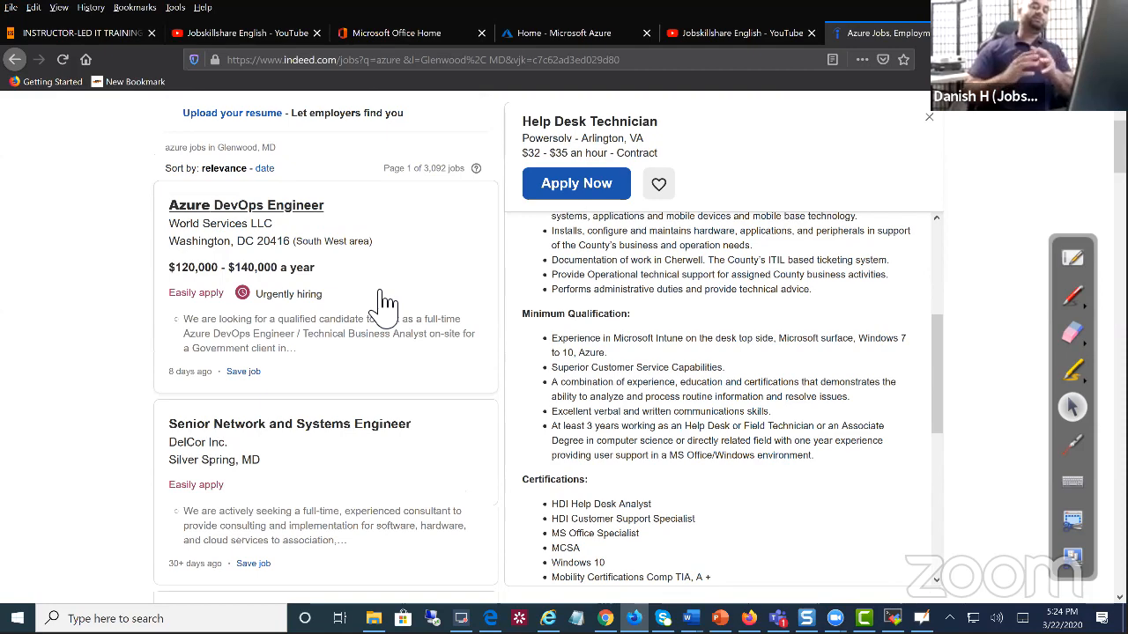
scroll(386, 304, "up", 1)
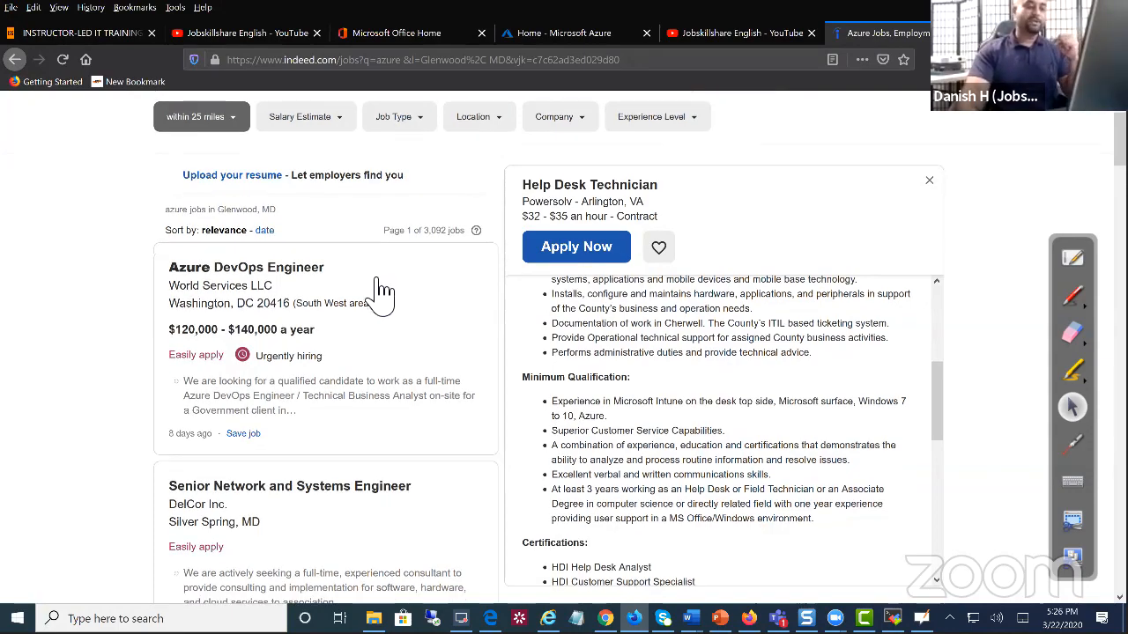
Highlight the Help Desk Technician job title and 'Azure' in its minimum qualifications
scroll(379, 291, "down", 3)
scroll(379, 291, "down", 12)
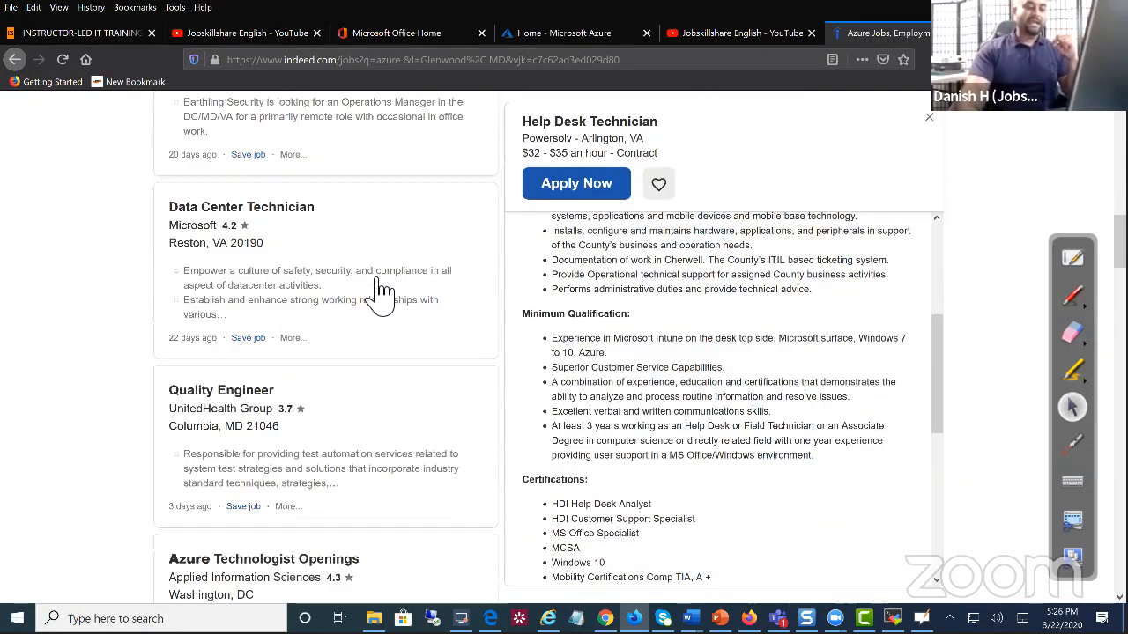
scroll(379, 291, "down", 4)
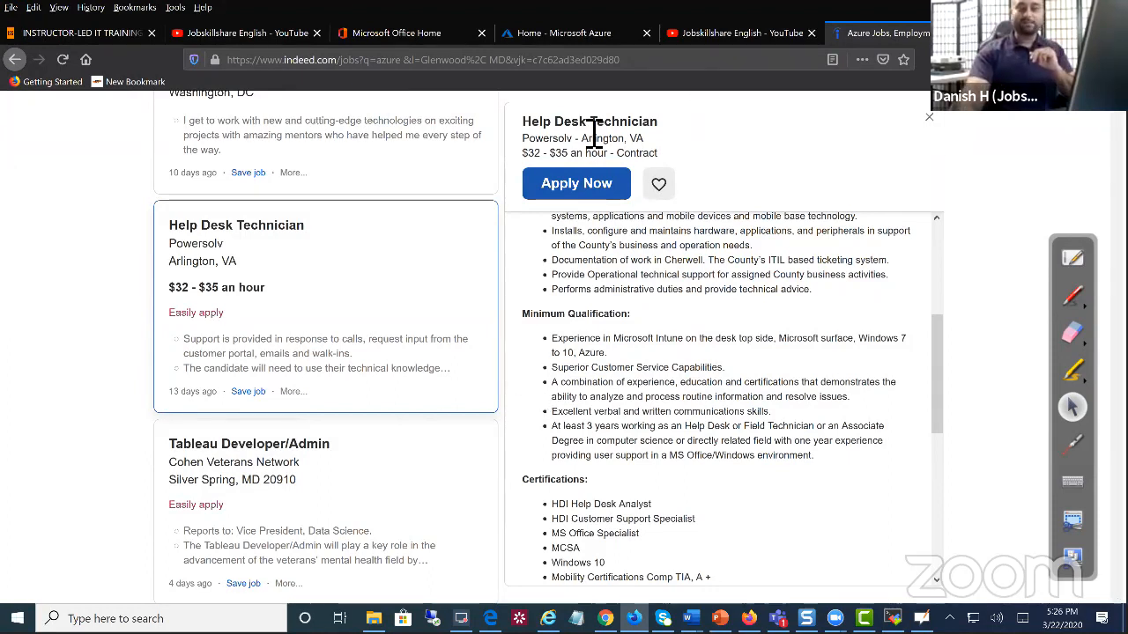
left_click_drag(659, 123, 520, 137)
left_click_drag(609, 354, 591, 366)
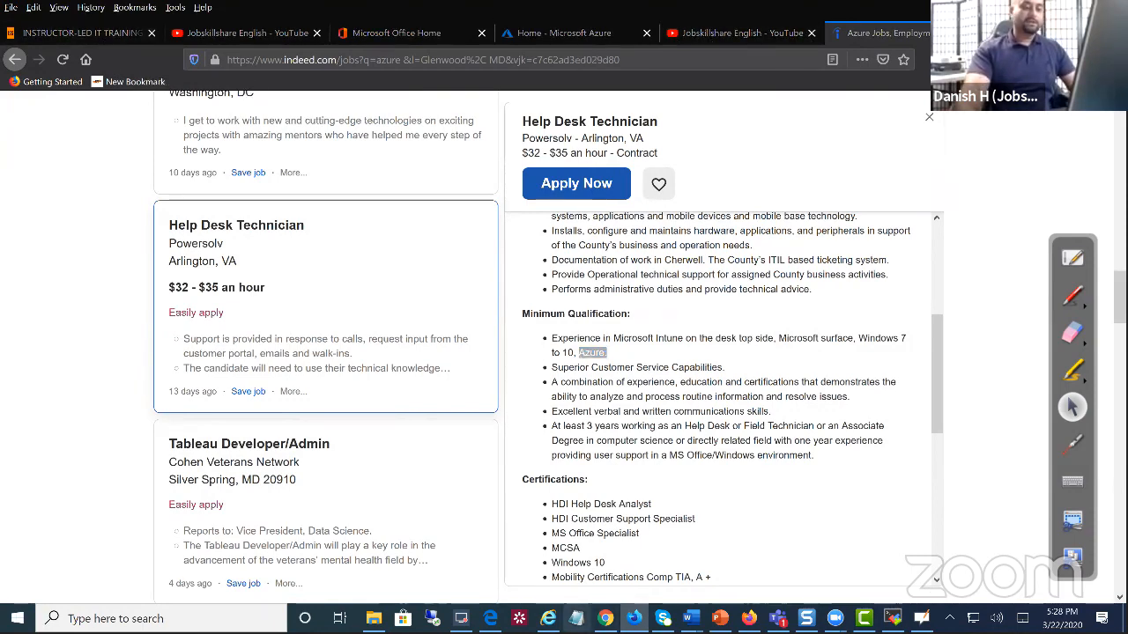
Briefly bring up Notepad, minimize it, and return to the Chrome Azure Marketplace window
left_click(576, 619)
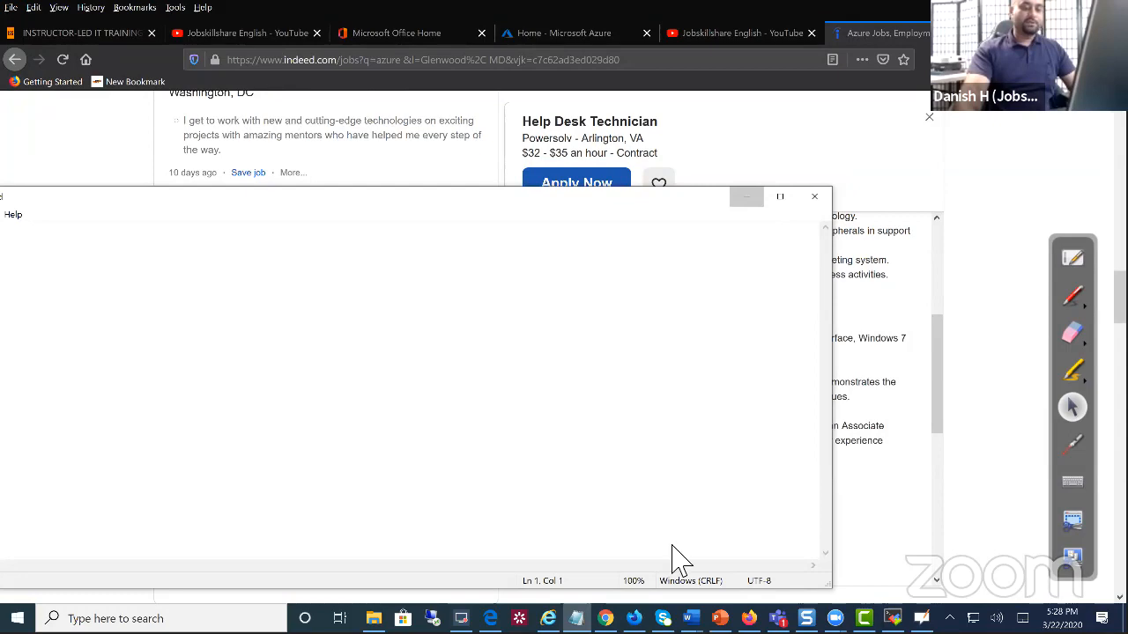
left_click(634, 619)
left_click(605, 619)
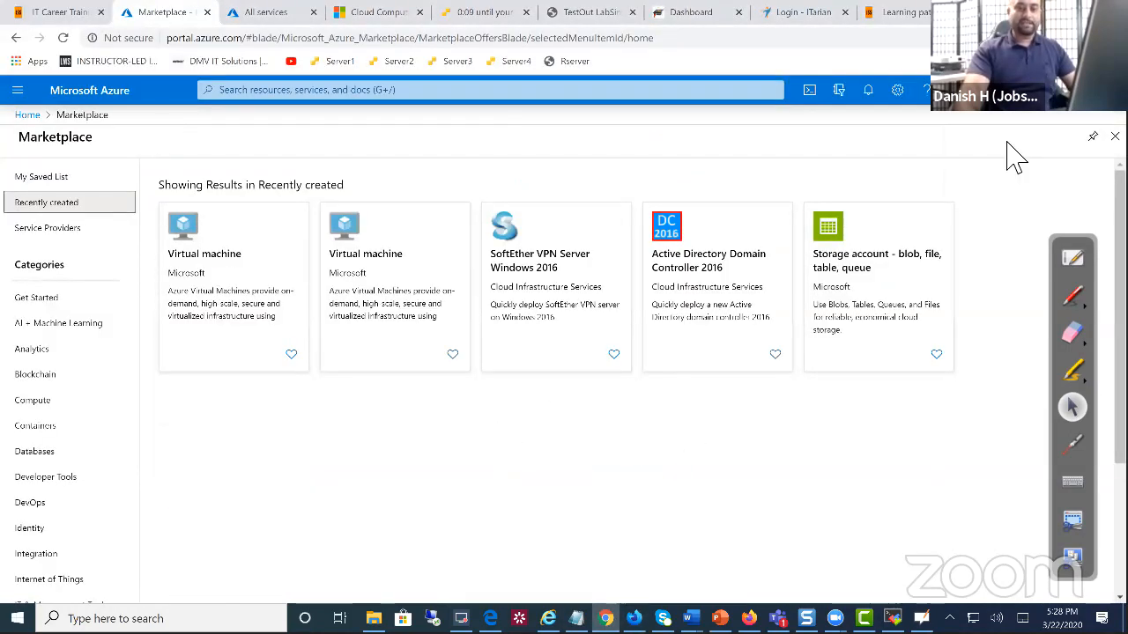
Pick the red annotation pen, then switch to a blank full-screen whiteboard
left_click(1072, 296)
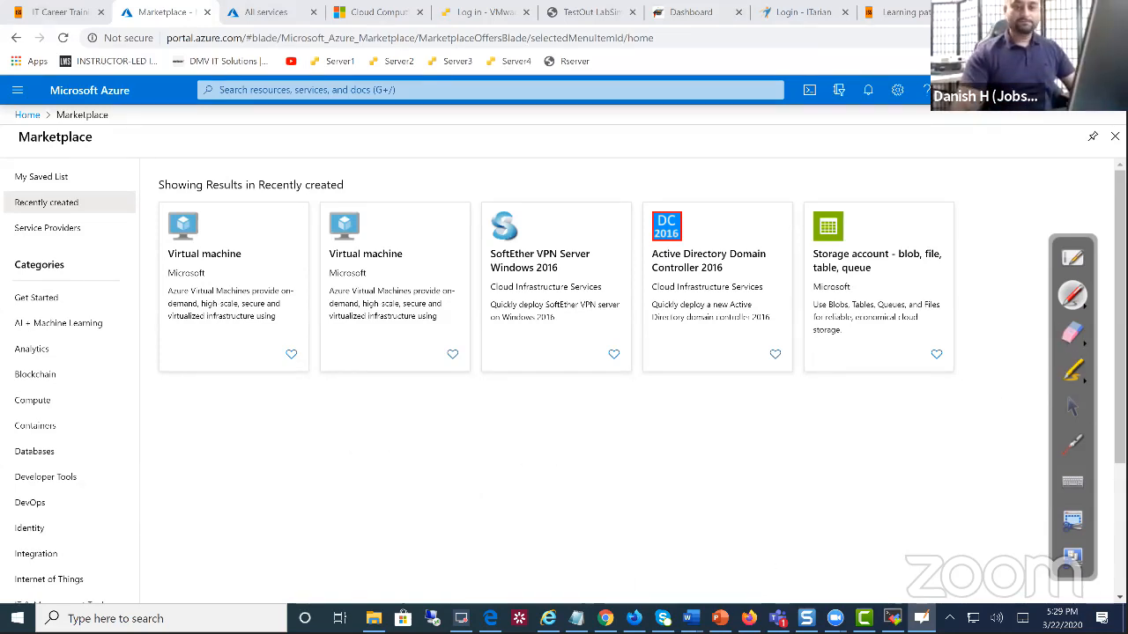
left_click(1072, 257)
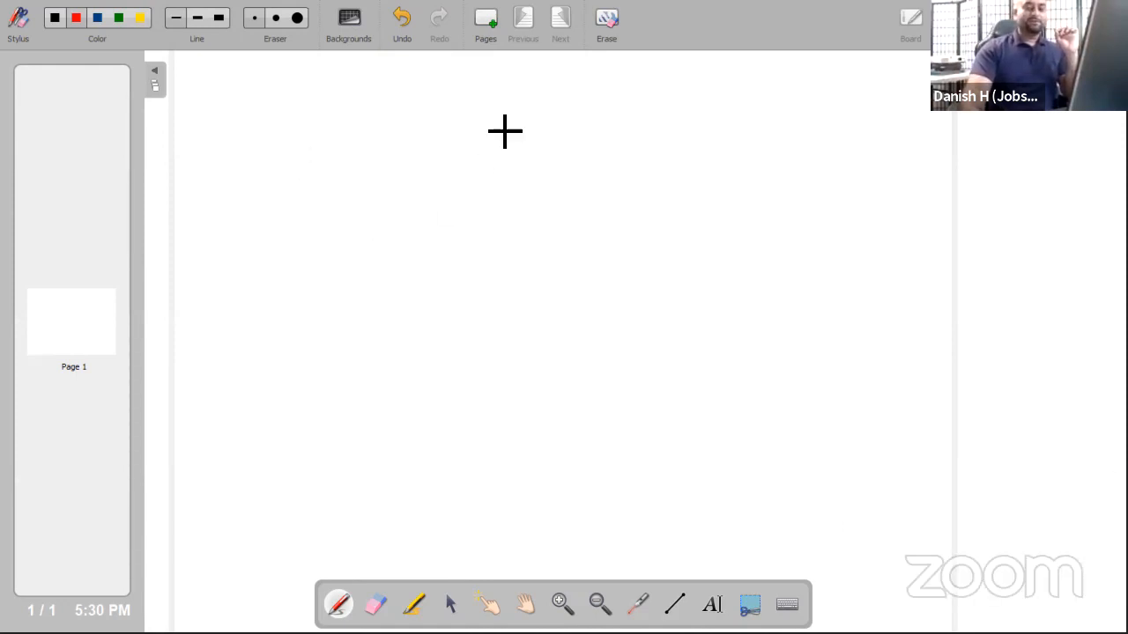
Sketch a tall red box with a small arc at its base, crossed by an X
mouse_move(418, 89)
left_mouse_down()
mouse_move(432, 234)
mouse_move(503, 84)
mouse_move(535, 111)
mouse_move(561, 238)
mouse_move(434, 242)
left_mouse_up()
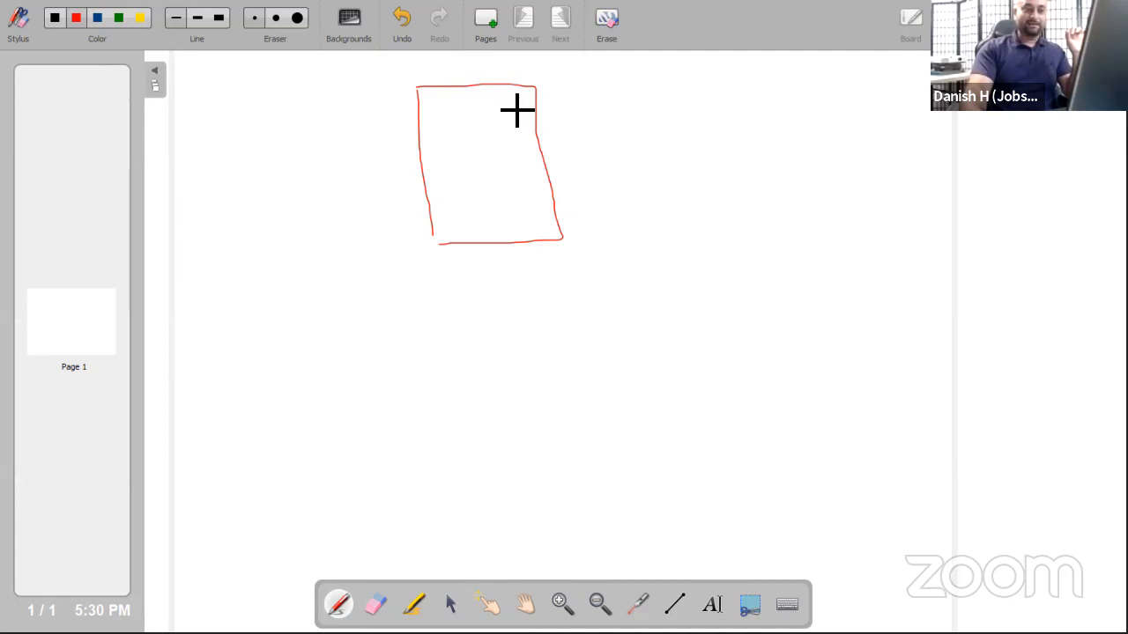
mouse_move(453, 252)
left_mouse_down()
mouse_move(449, 221)
mouse_move(465, 240)
mouse_move(474, 220)
mouse_move(481, 238)
mouse_move(496, 213)
mouse_move(509, 236)
mouse_move(520, 221)
mouse_move(532, 236)
mouse_move(531, 215)
mouse_move(541, 233)
mouse_move(555, 231)
left_mouse_up()
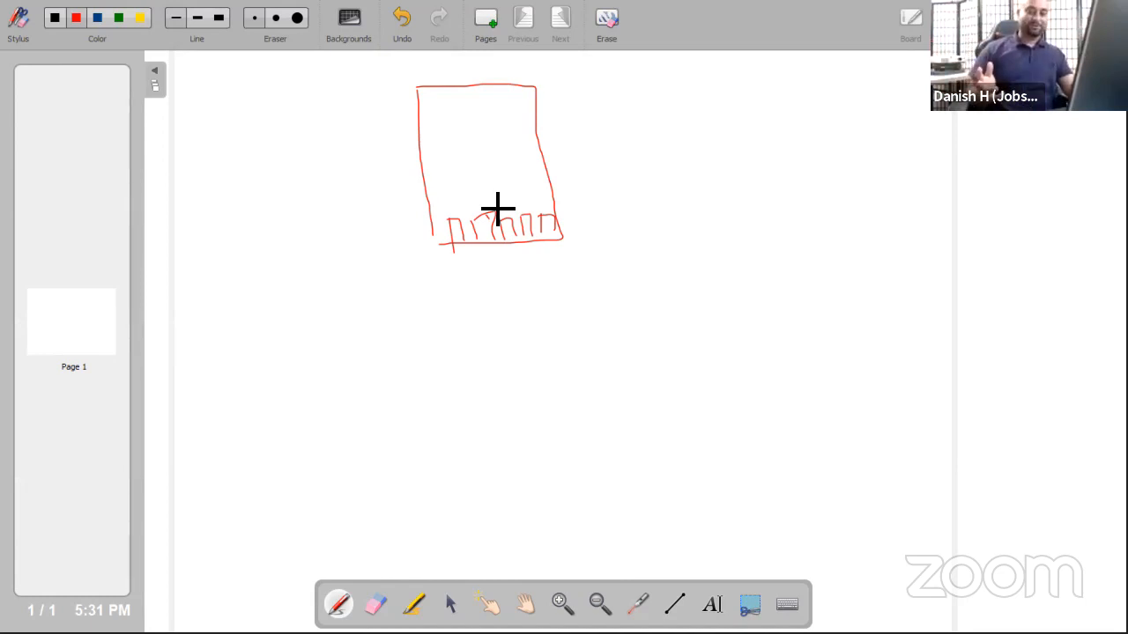
left_click_drag(418, 109, 541, 187)
left_click_drag(535, 110, 455, 164)
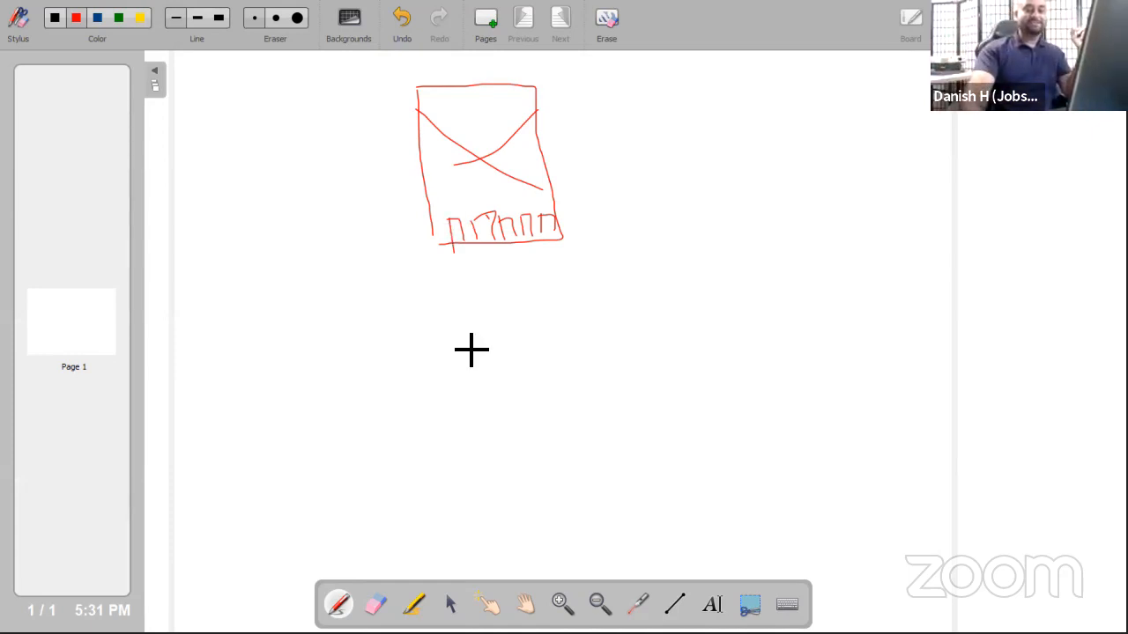
Draw a red divider line under the top sketch and two tall boxes beneath it
mouse_move(243, 292)
left_mouse_down()
mouse_move(679, 270)
mouse_move(271, 288)
left_mouse_up()
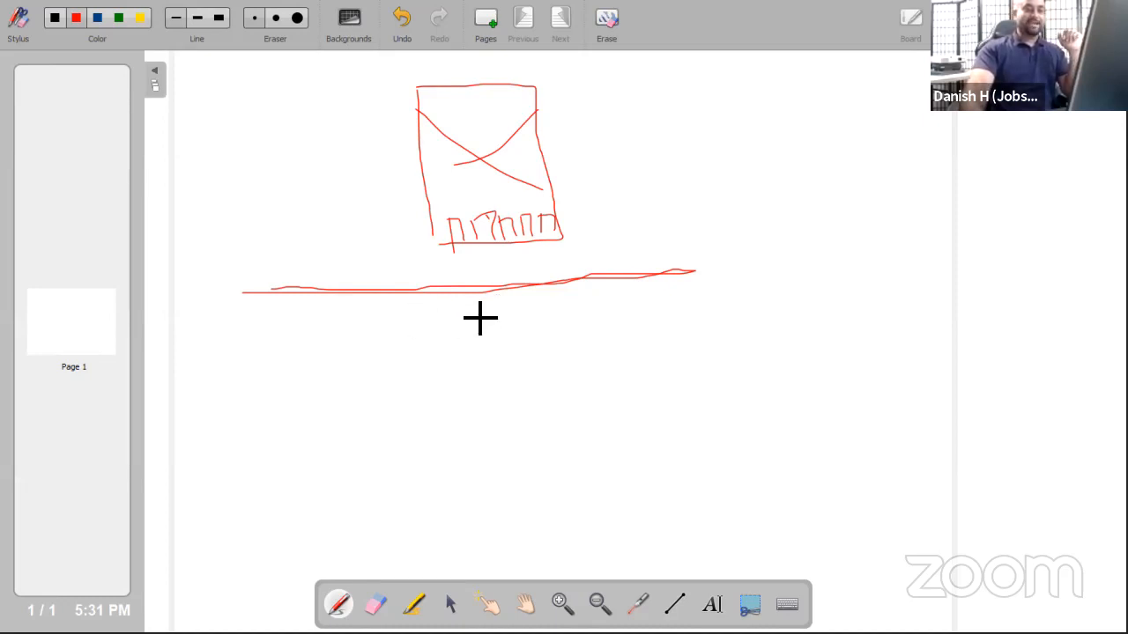
left_click_drag(278, 340, 269, 483)
mouse_move(279, 340)
left_mouse_down()
mouse_move(363, 432)
mouse_move(368, 465)
left_mouse_up()
left_click_drag(505, 337, 512, 447)
mouse_move(500, 333)
left_mouse_down()
mouse_move(574, 332)
mouse_move(596, 447)
left_mouse_up()
Handwrite U and H in the right box and start letters in the left box
mouse_move(522, 359)
left_mouse_down()
mouse_move(533, 385)
mouse_move(546, 356)
left_mouse_up()
mouse_move(546, 402)
left_mouse_down()
mouse_move(548, 431)
mouse_move(560, 434)
mouse_move(568, 416)
left_mouse_up()
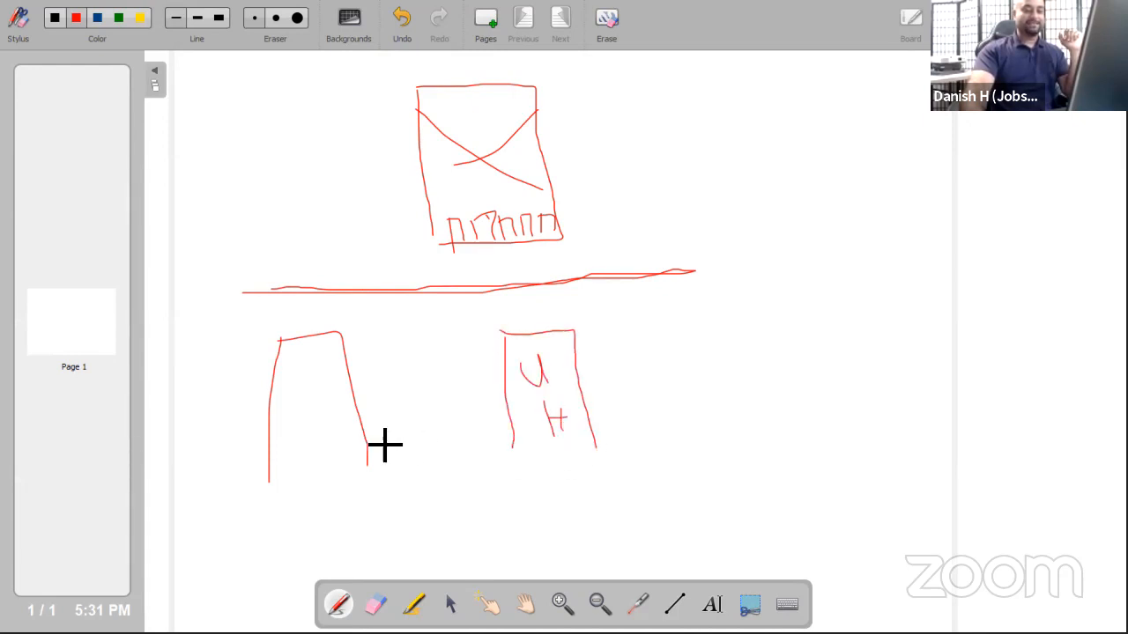
mouse_move(299, 401)
left_mouse_down()
mouse_move(305, 433)
mouse_move(319, 430)
mouse_move(295, 364)
mouse_move(310, 379)
mouse_move(335, 371)
left_mouse_up()
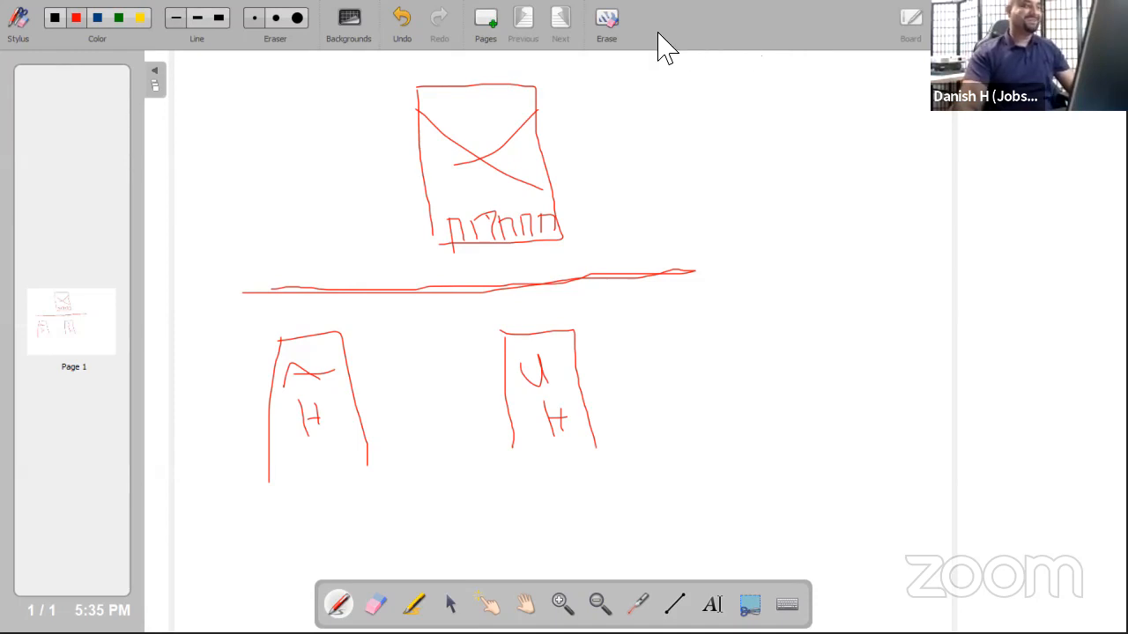
Close the Zoom whiteboard to get back to the Azure Marketplace's Recently created list
left_click(1038, 19)
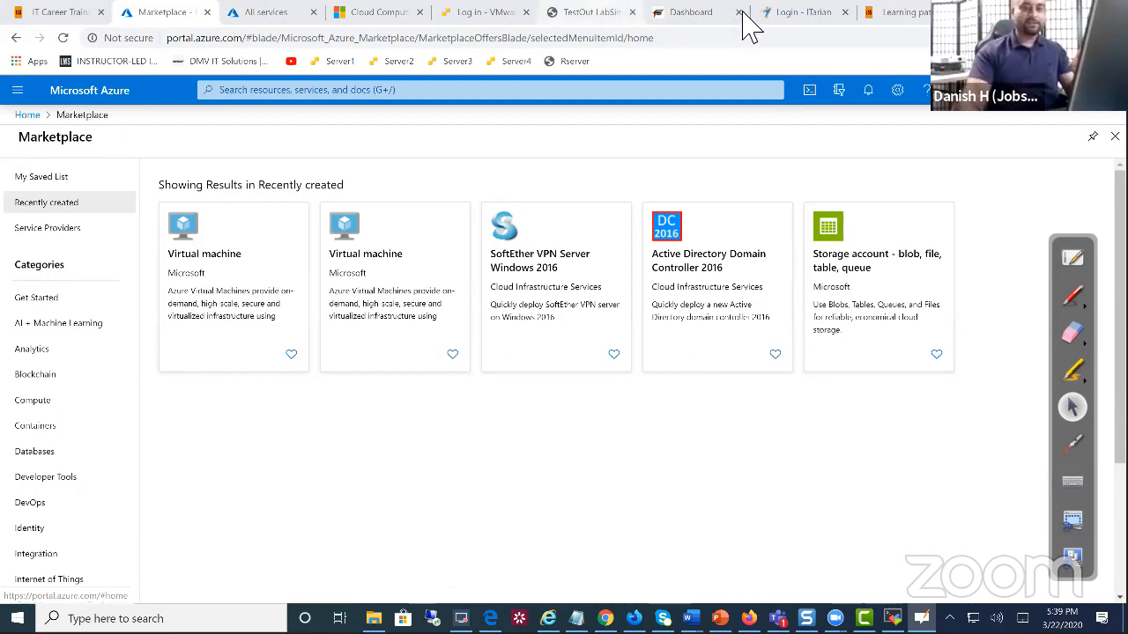
Check the $87.25 remaining credit in Notifications, then move to the VMware ESXi login tab
left_click(868, 92)
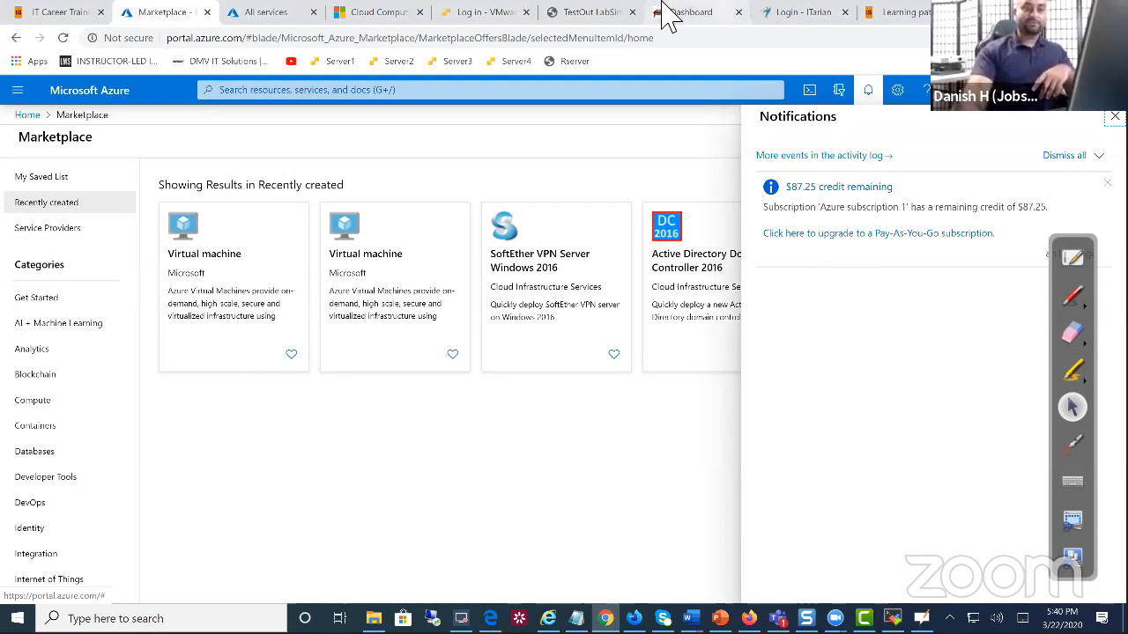
left_click(498, 14)
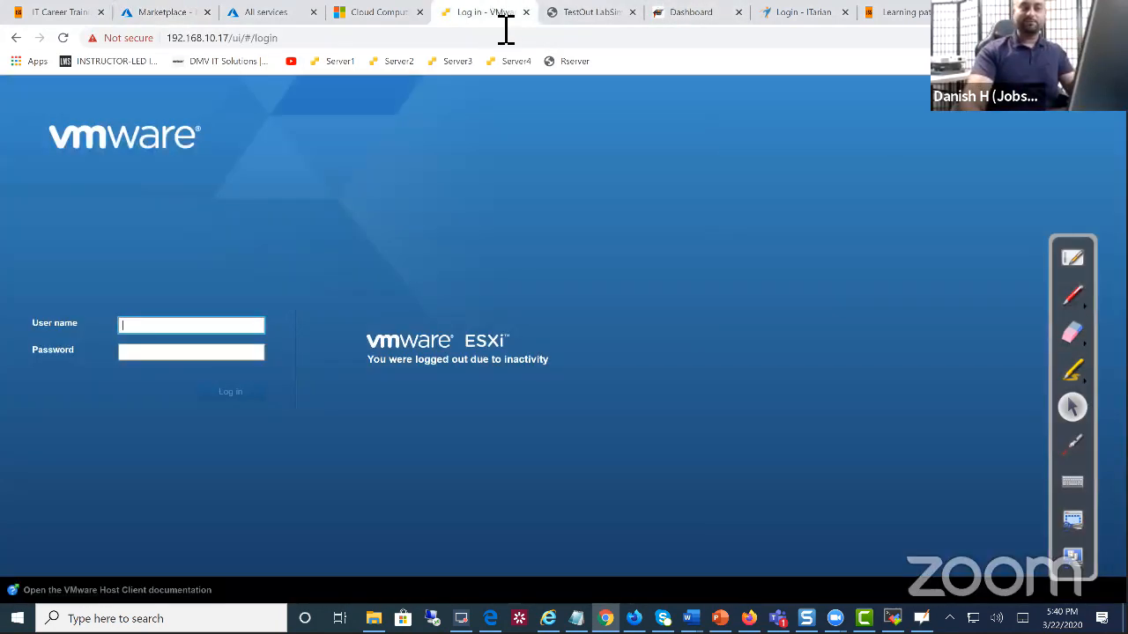
Return from the VMware ESXi login page to the Azure Marketplace tab
left_click(171, 14)
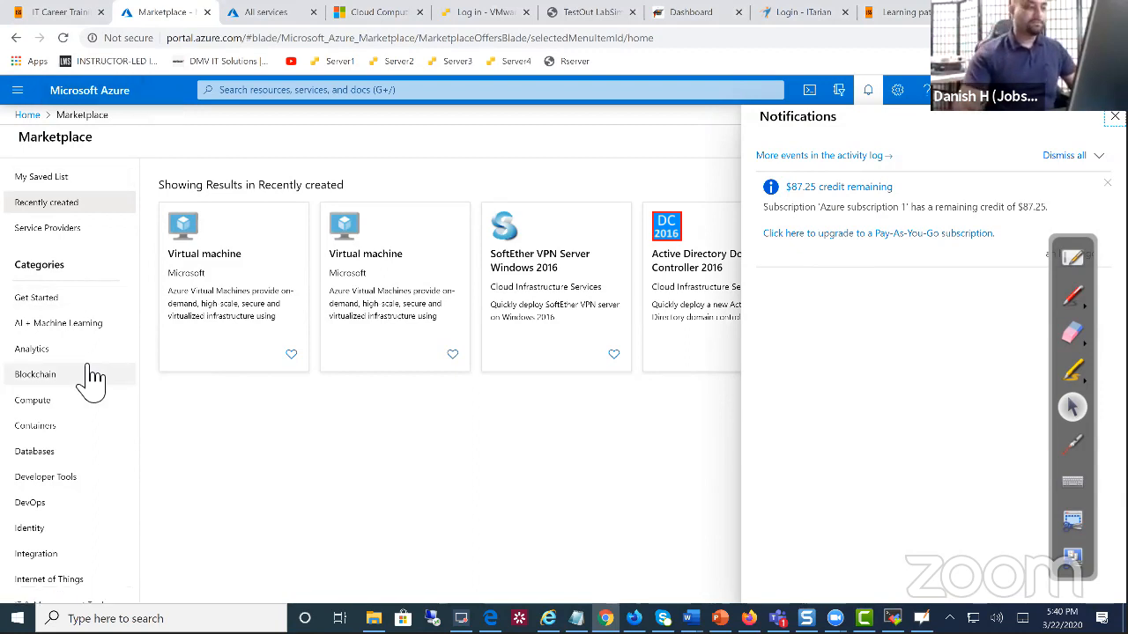
Go to Virtual machines from the portal menu and start adding a new VM
left_click(19, 90)
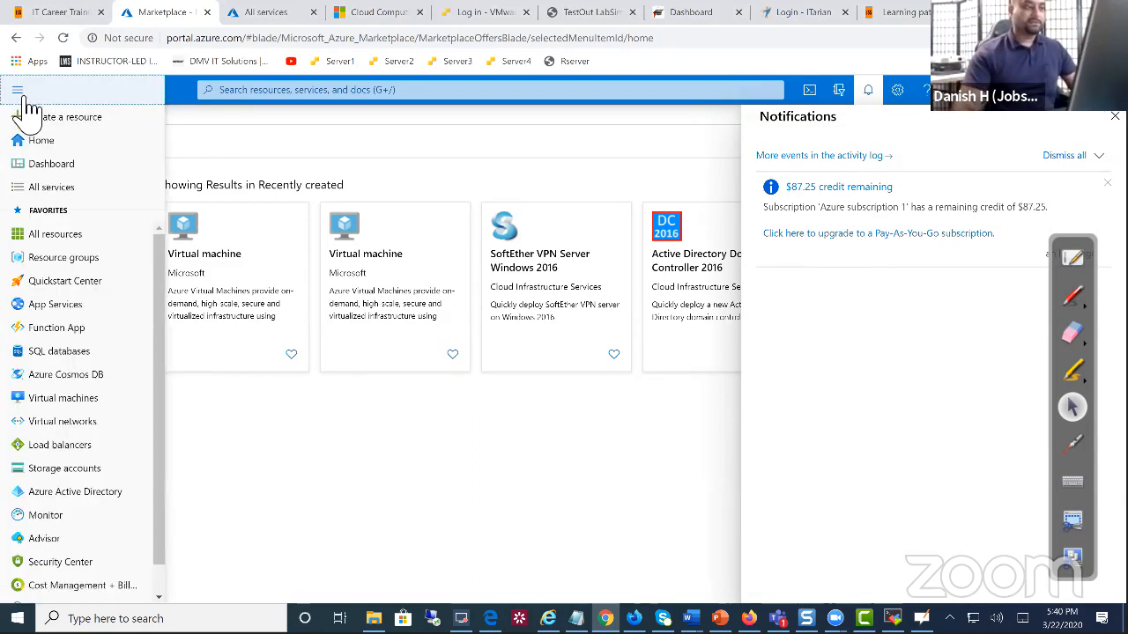
left_click(55, 399)
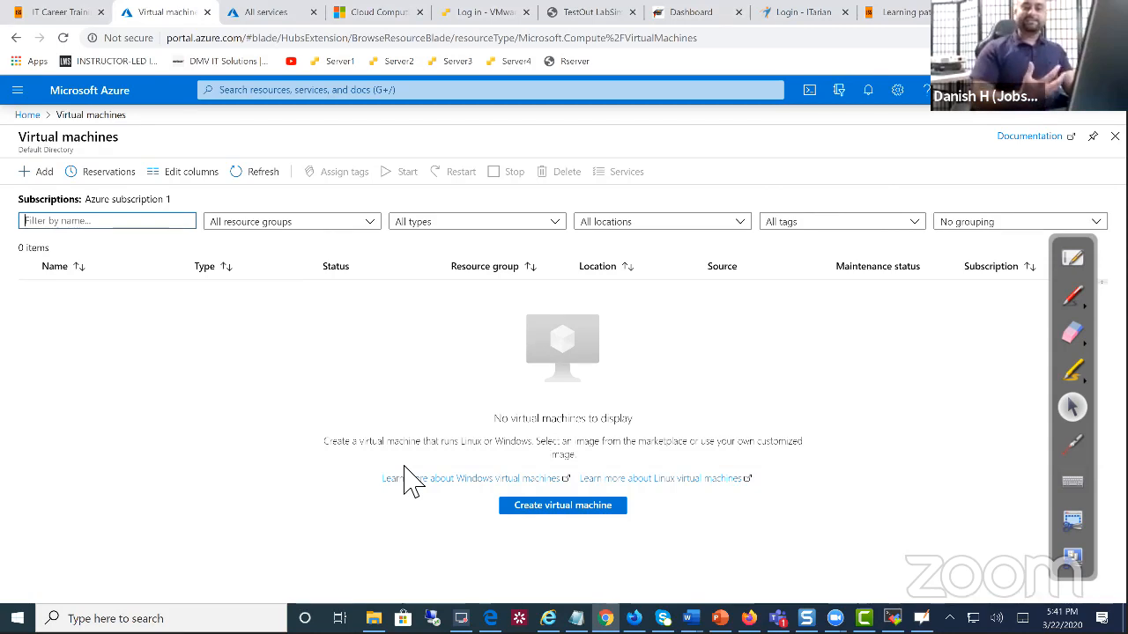
left_click(49, 176)
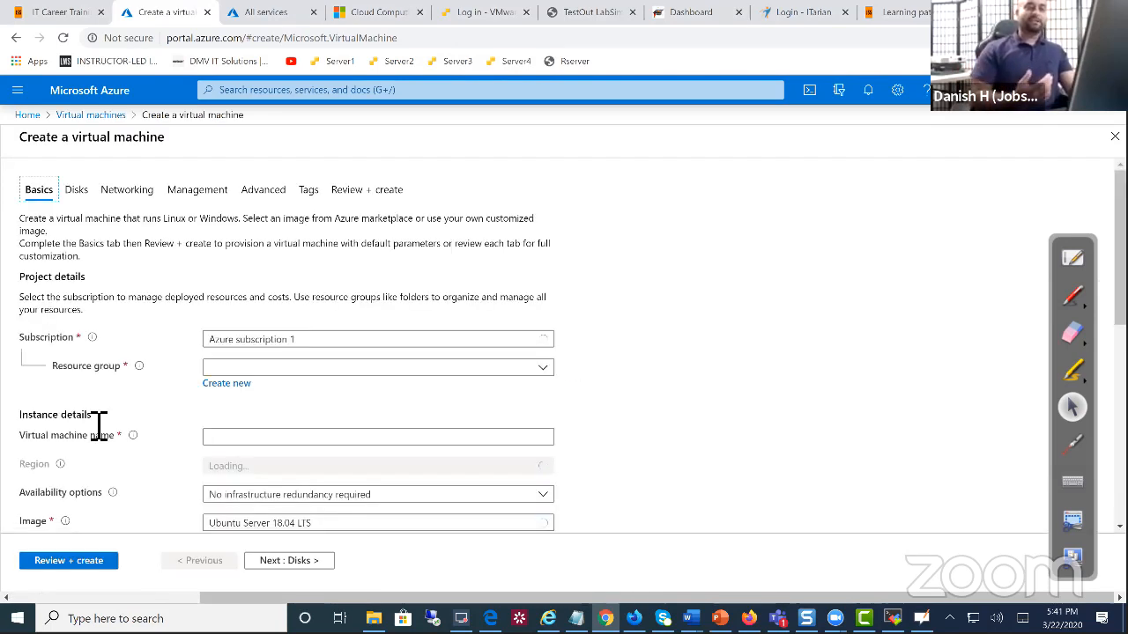
Choose the rsvms resource group and name the virtual machine DC100
scroll(156, 385, "down", 1)
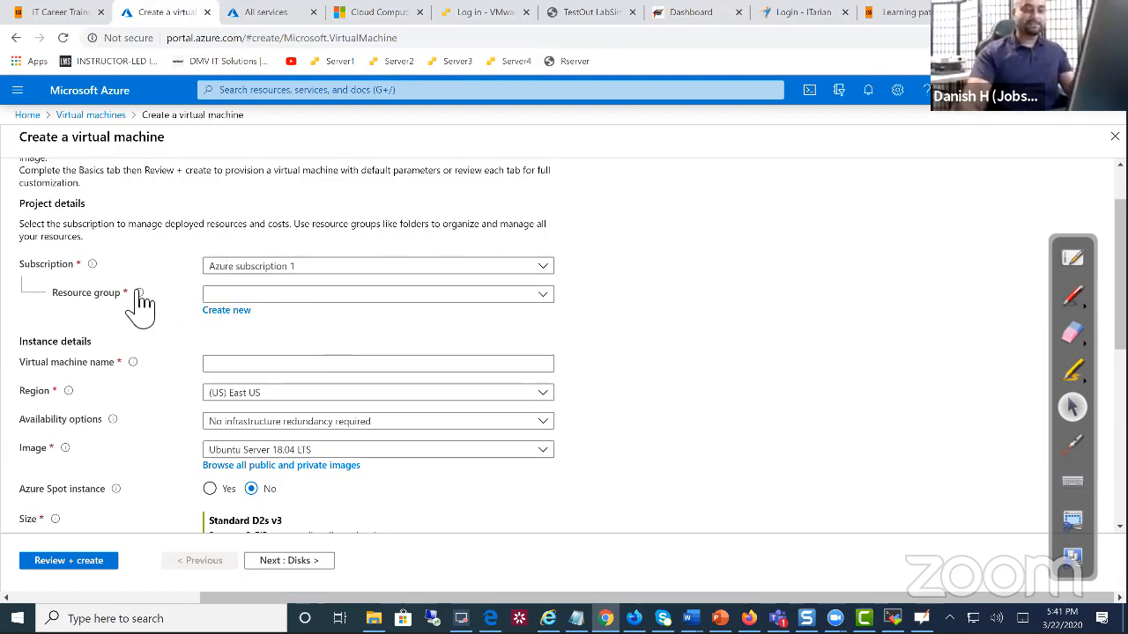
mouse_move(130, 293)
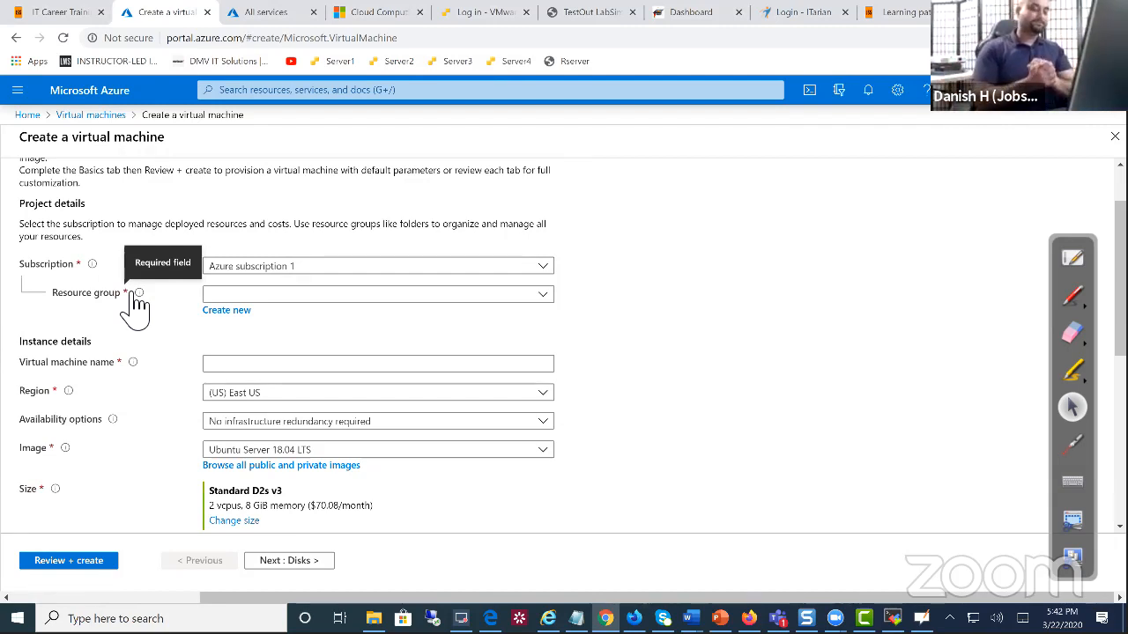
left_click(225, 300)
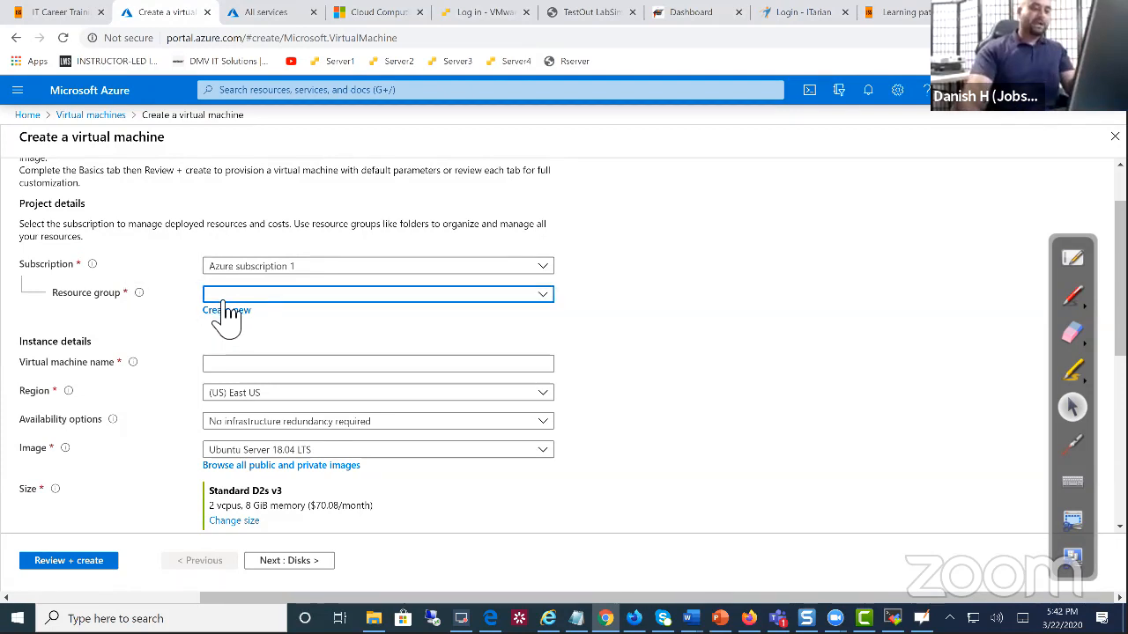
left_click(233, 371)
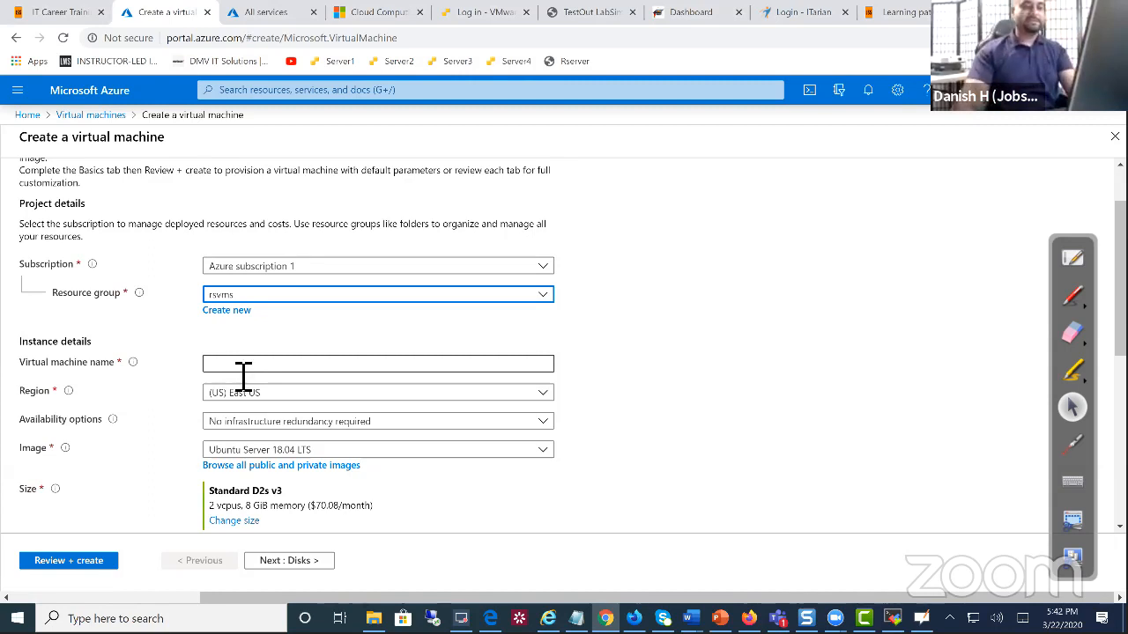
left_click(243, 369)
type("DC100")
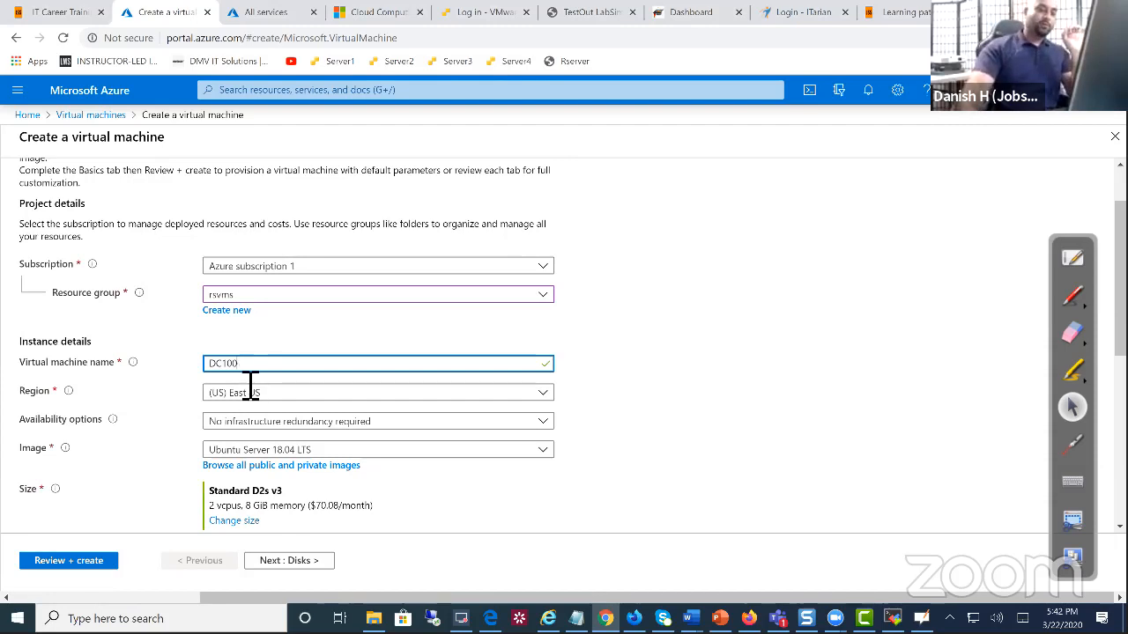
Open the Image dropdown to list the available operating system images
scroll(252, 397, "down", 1)
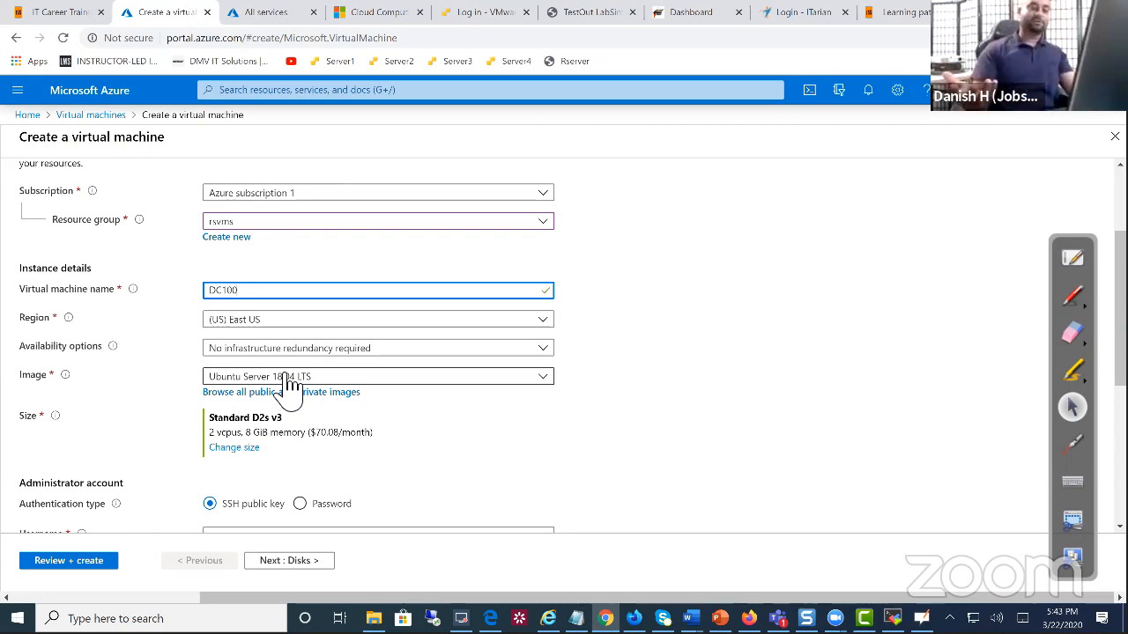
left_click(309, 376)
left_click(308, 376)
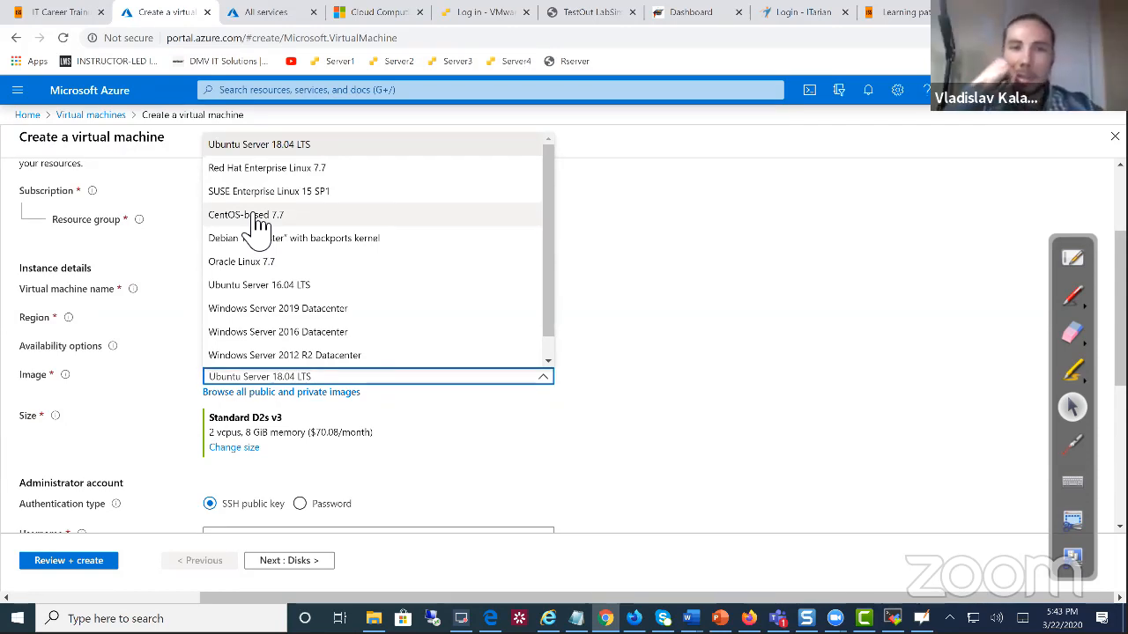
Select Windows Server 2016 Datacenter as the image, which changes the size to Standard DS1 v2
left_click(290, 330)
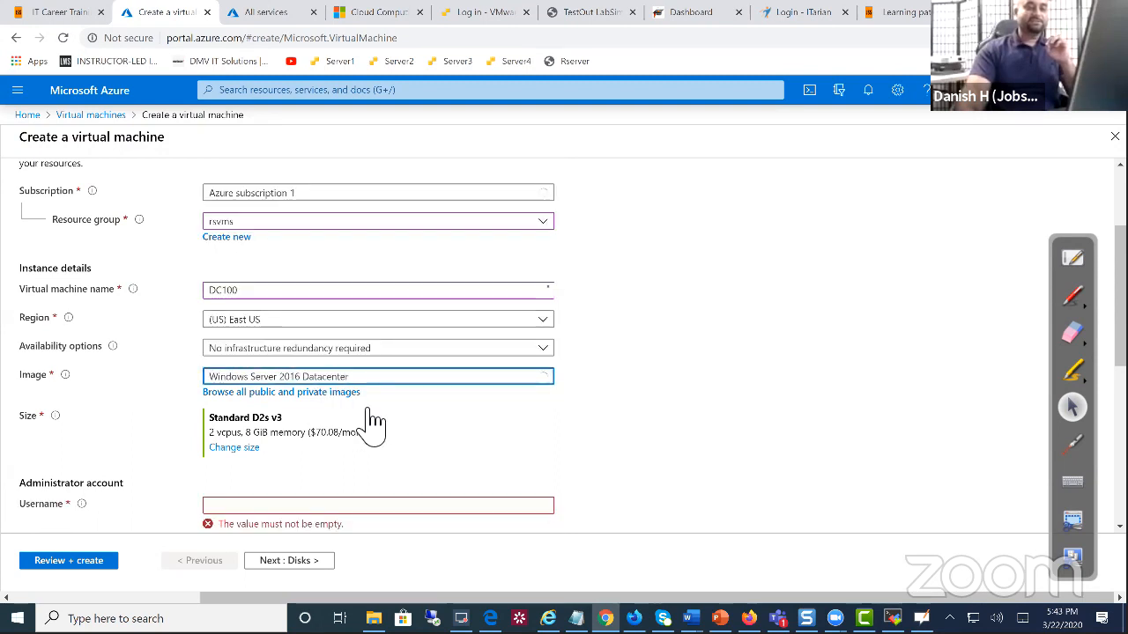
scroll(375, 445, "down", 2)
left_click(319, 361)
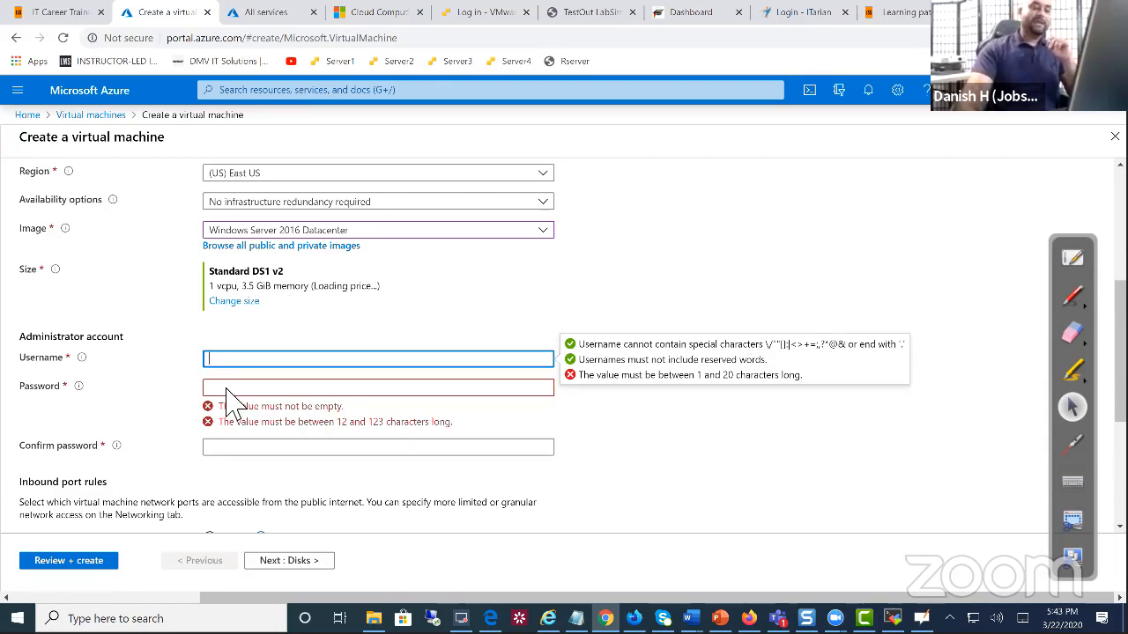
scroll(236, 415, "down", 4)
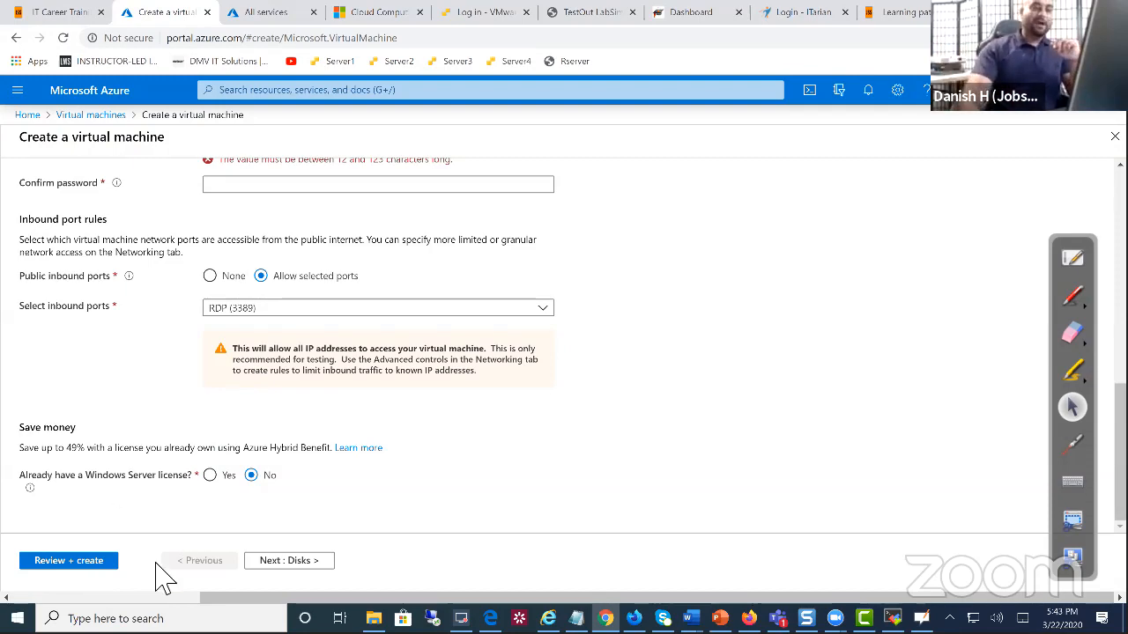
scroll(352, 344, "up", 10)
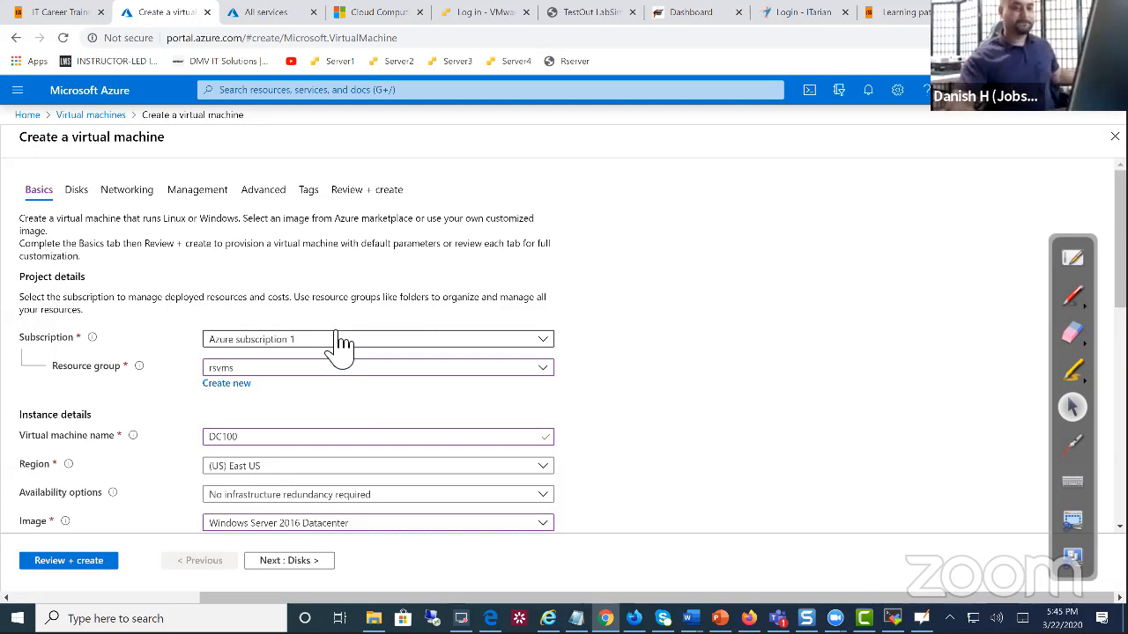
Enter portal.azure.com in the address bar, then cancel the leave-page warning and stay on the form
left_click(354, 90)
left_click(20, 92)
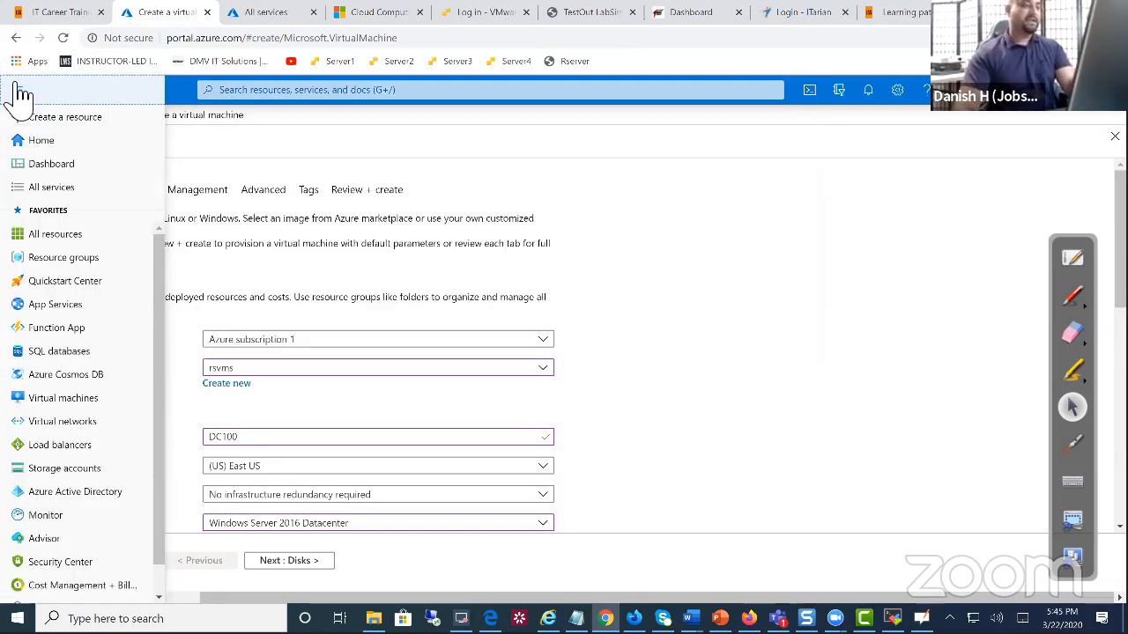
left_click(261, 91)
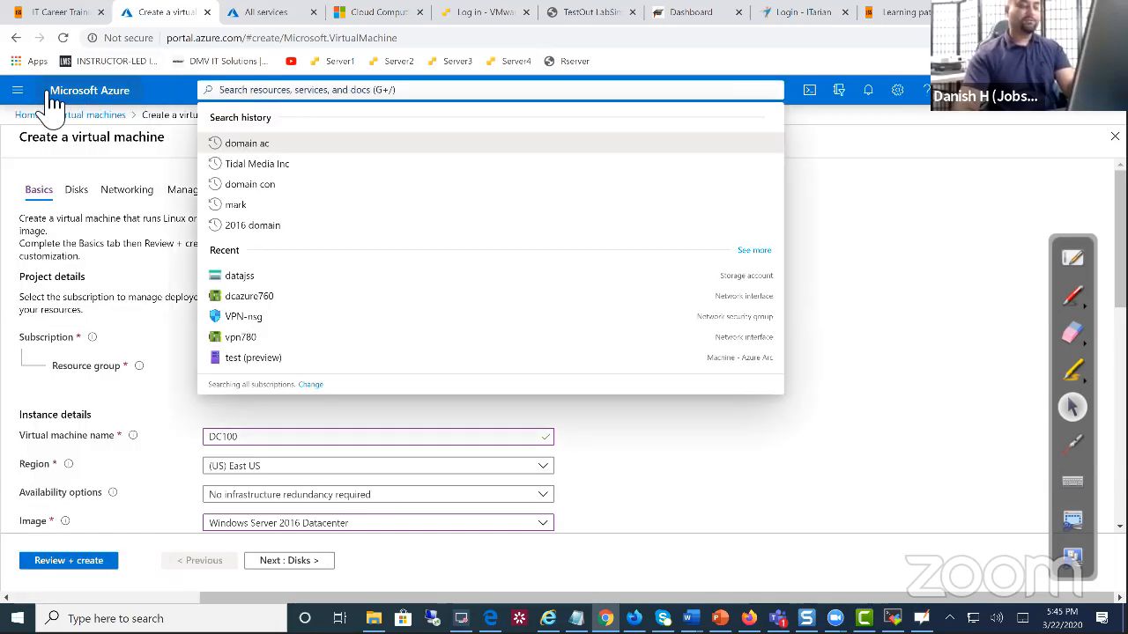
left_click(202, 40)
type("por")
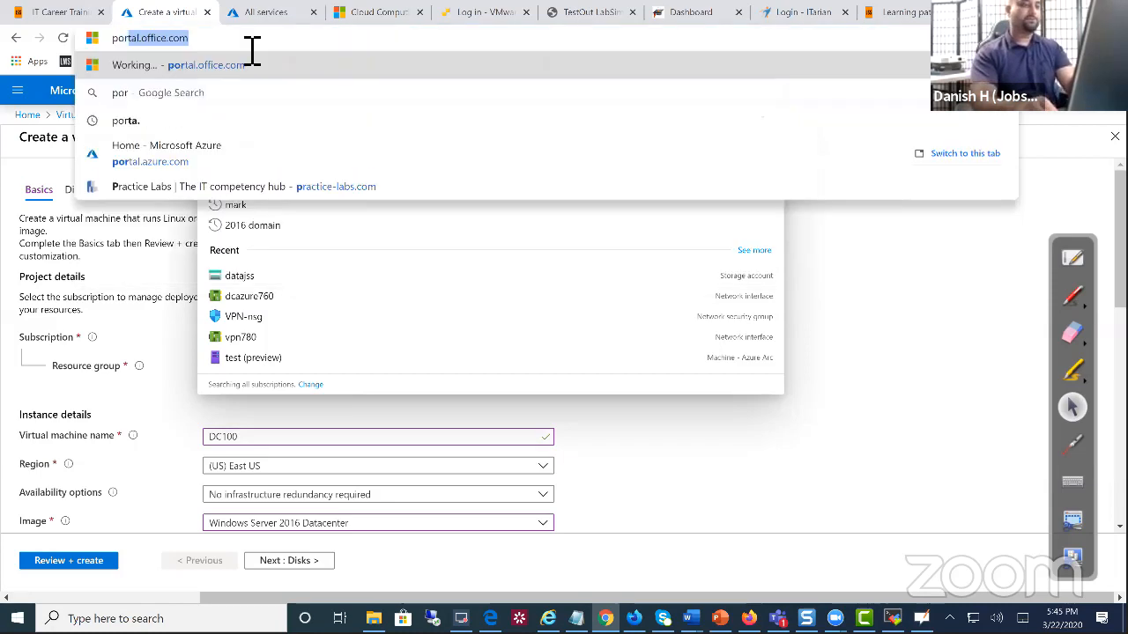
type("tala")
key("BackSpace")
key("BackSpace")
type(".azure.com")
key("Return")
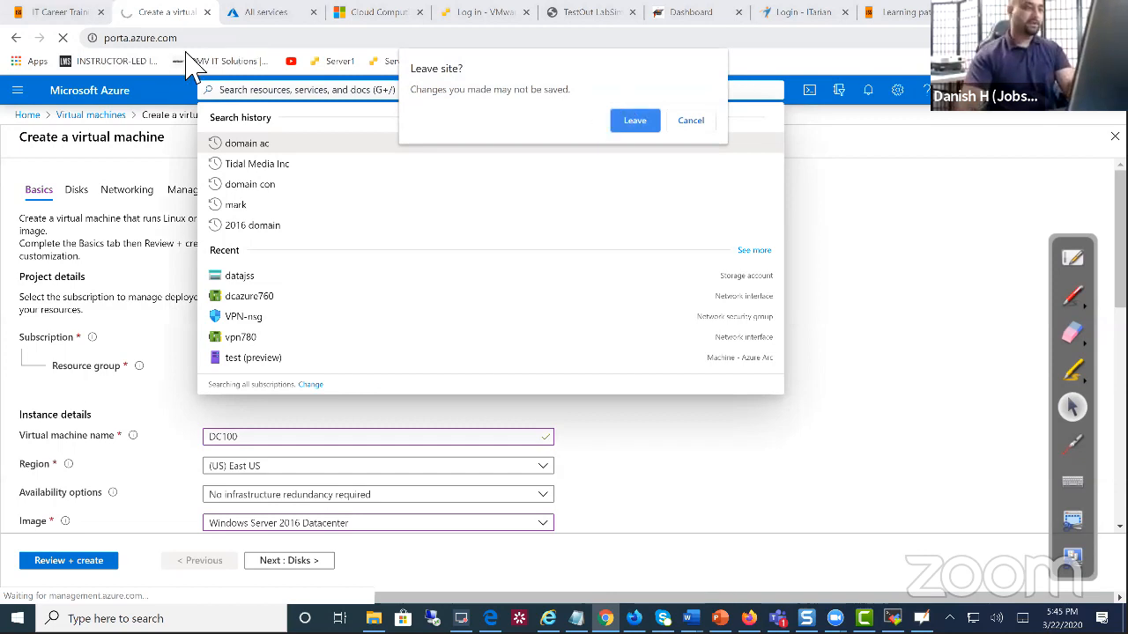
left_click(690, 124)
Remove #create/Microsoft.VirtualMachine from the address and confirm leaving the unsaved VM form
left_click(216, 42)
left_click(206, 42)
left_click_drag(277, 38, 496, 44)
key("BackSpace")
key("Return")
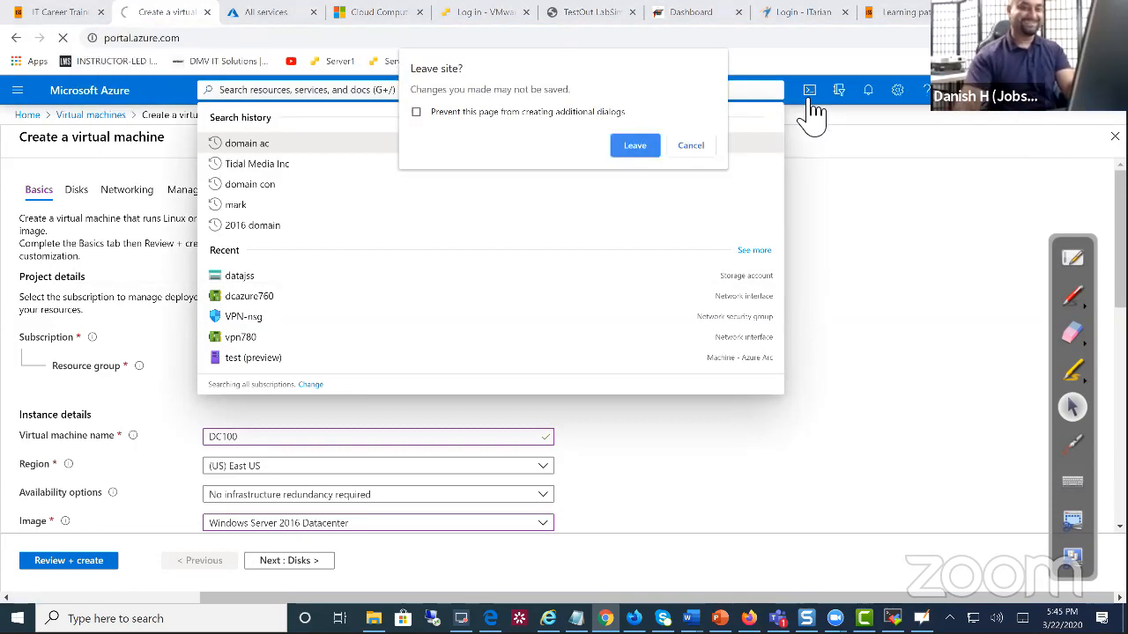
left_click(650, 142)
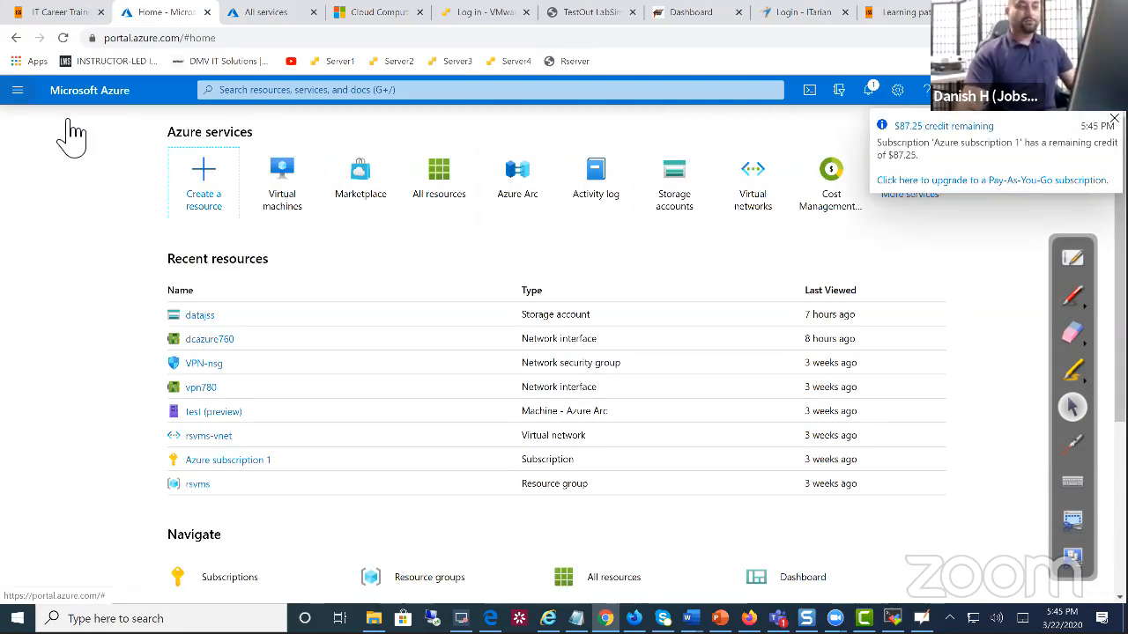
Browse the portal navigation menu and open the Virtual machines list
left_click(18, 92)
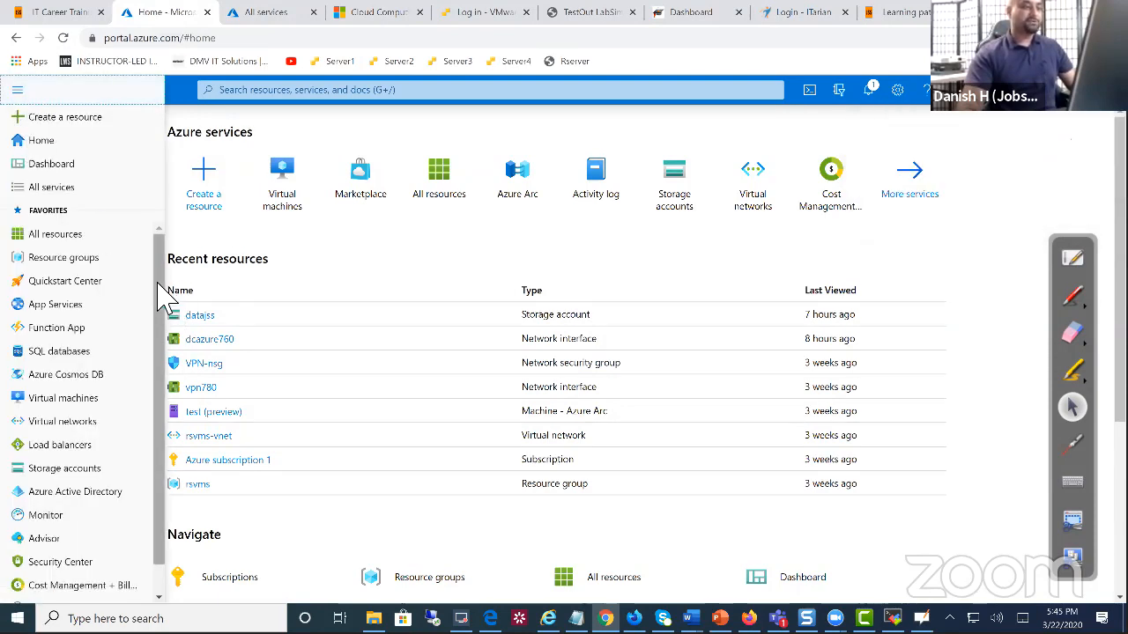
scroll(158, 344, "down", 1)
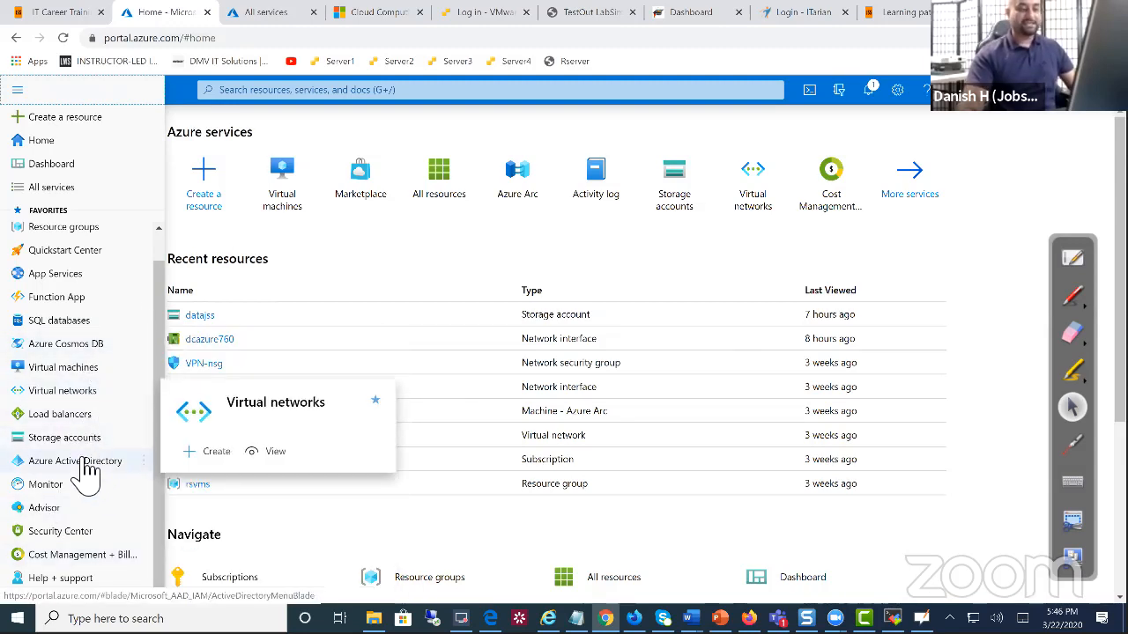
mouse_move(124, 484)
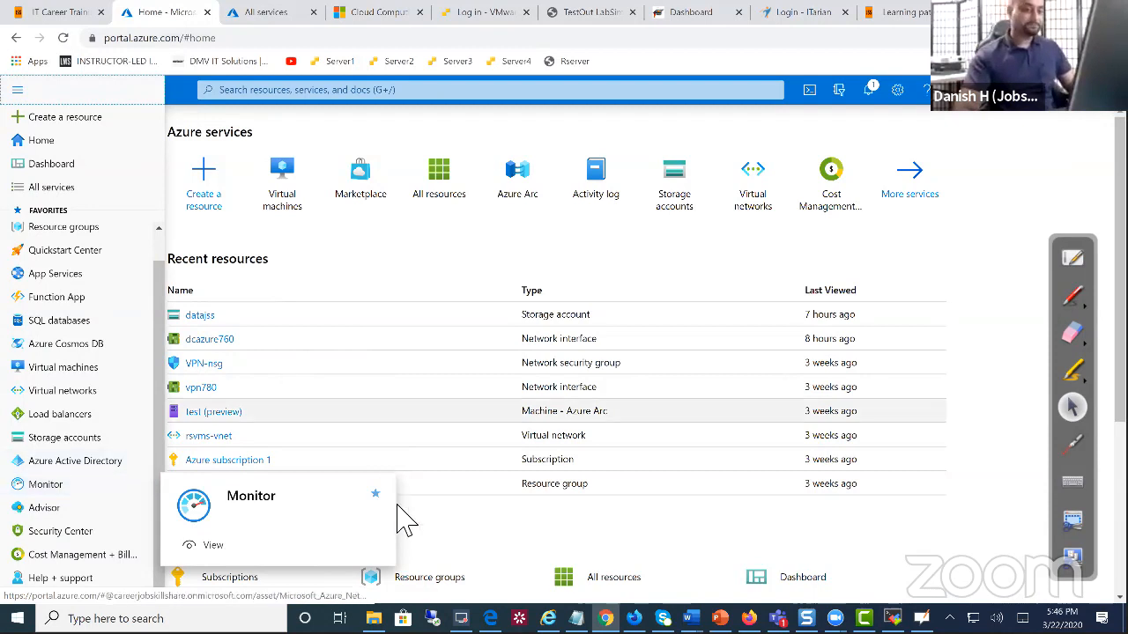
left_click(448, 541)
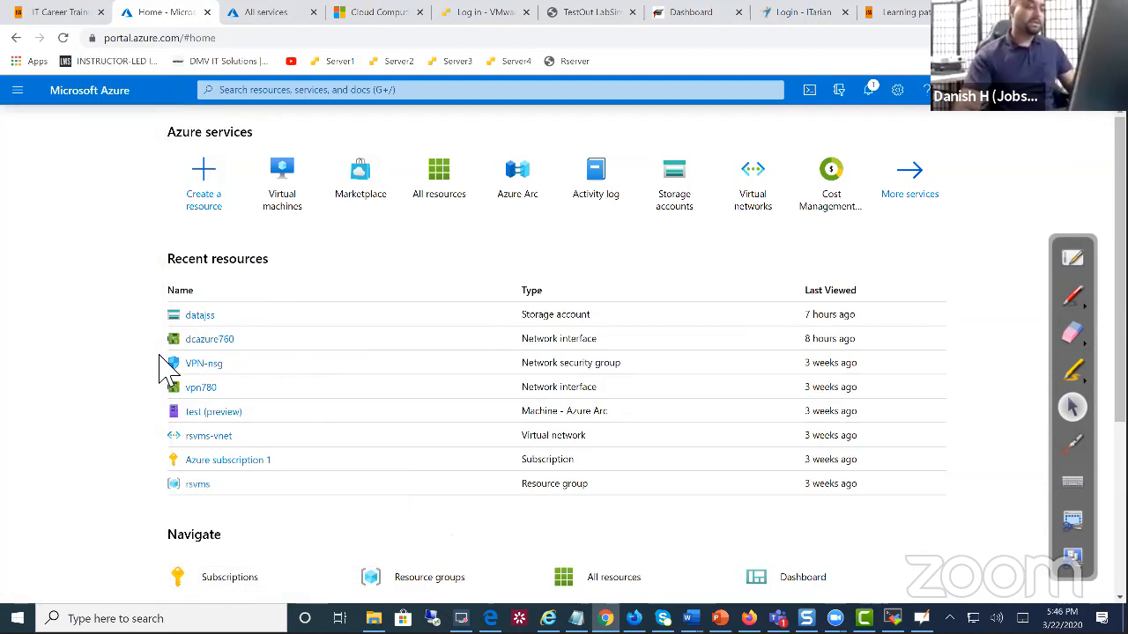
left_click(17, 90)
left_click(85, 370)
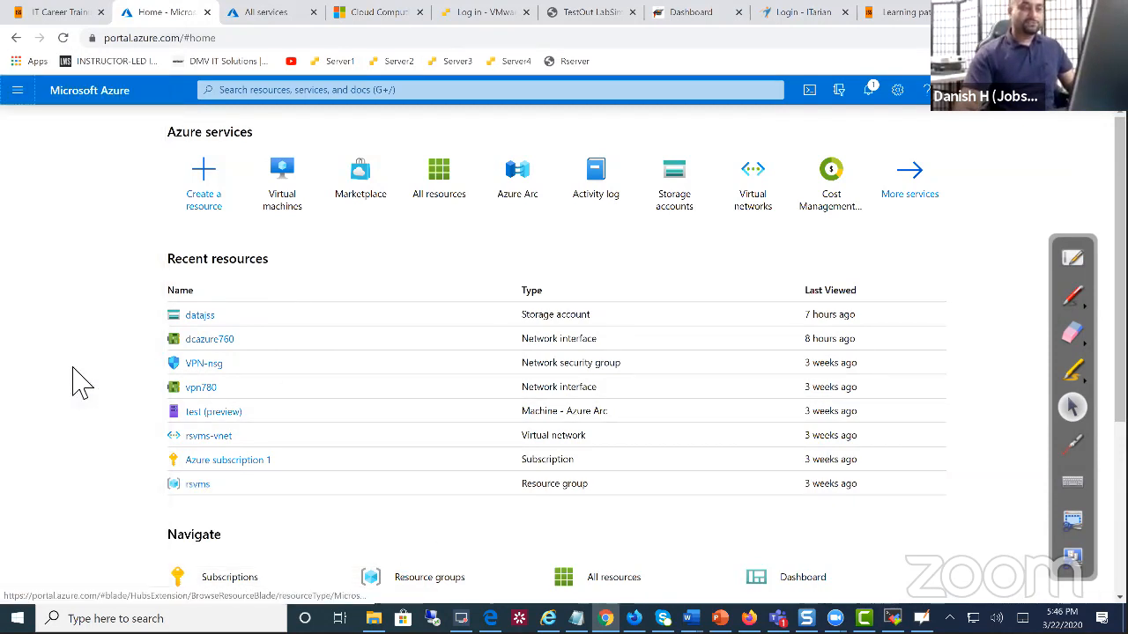
Choose Home from the portal menu and open Marketplace under Azure services
left_click(17, 92)
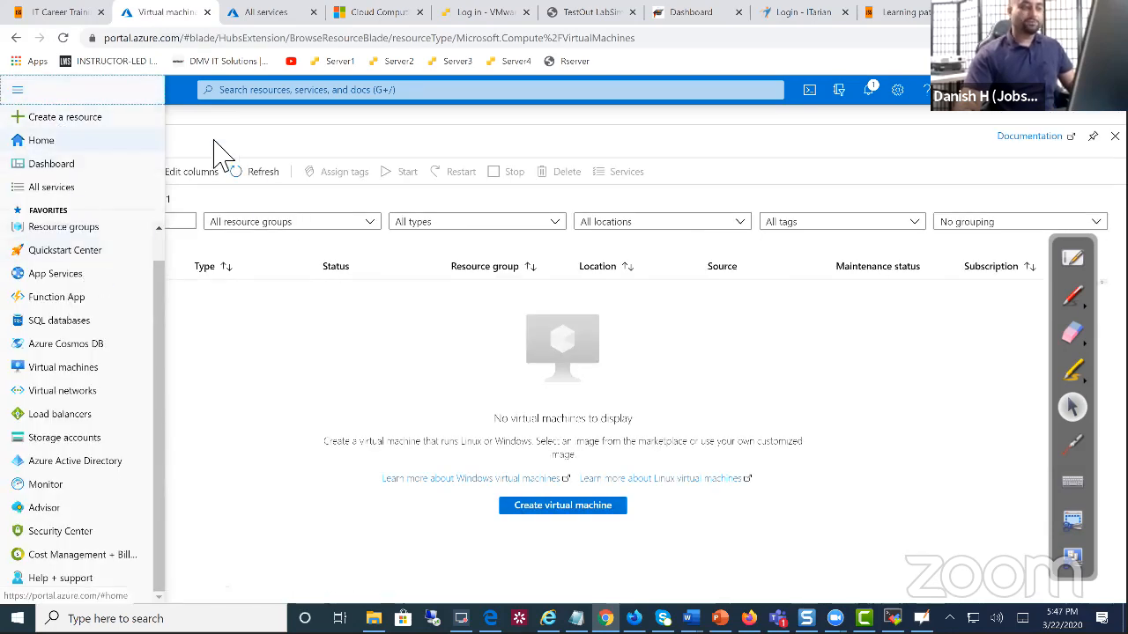
left_click(100, 146)
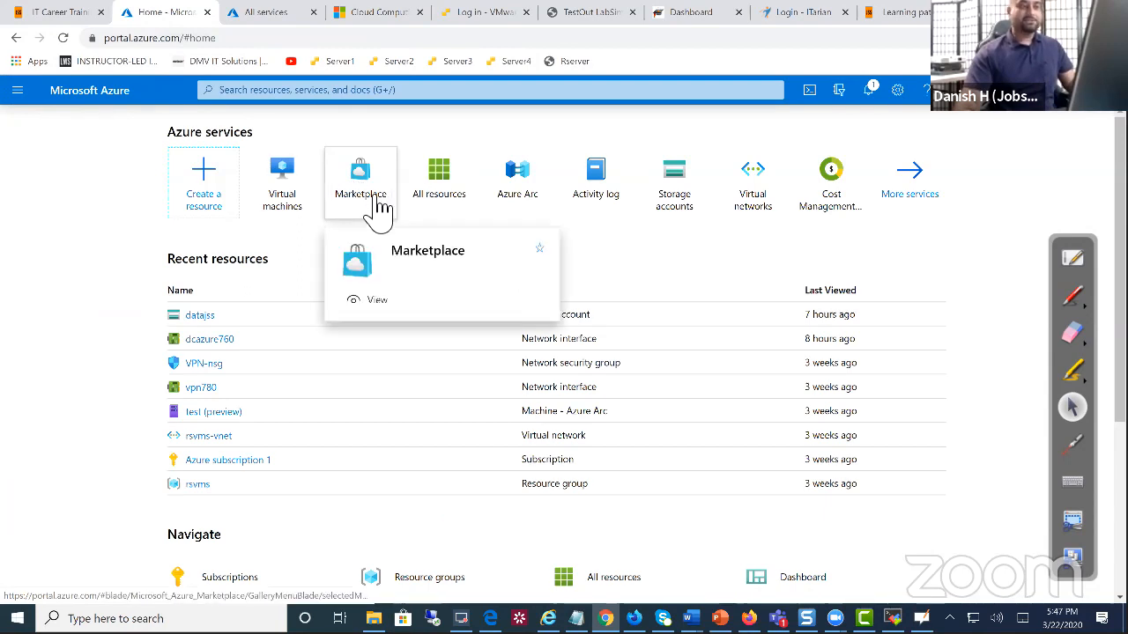
left_click(331, 91)
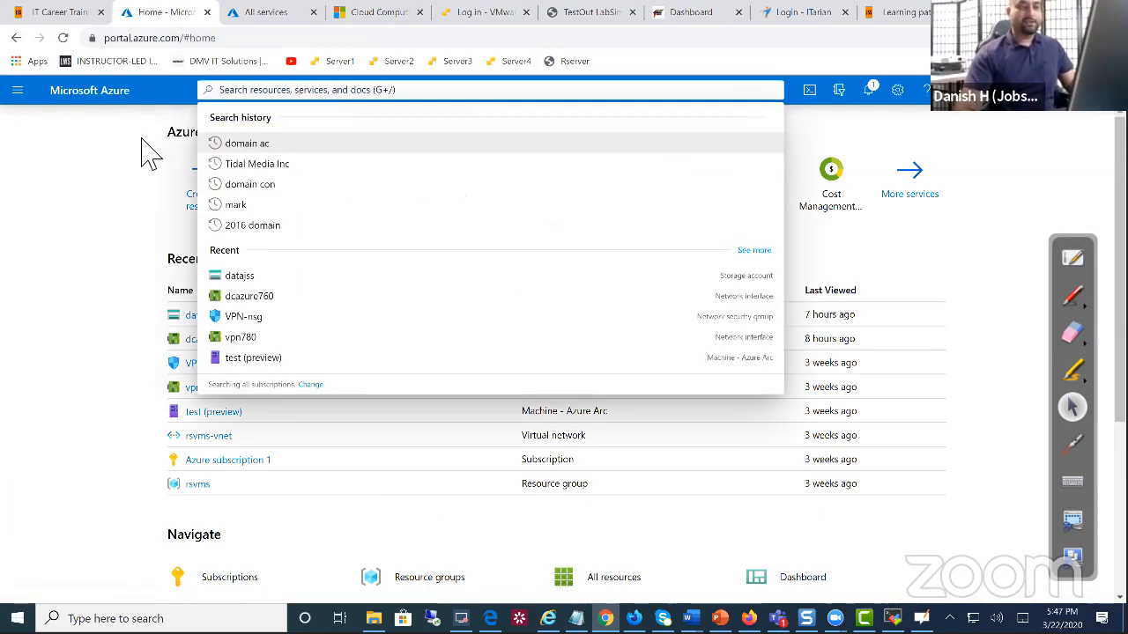
left_click(162, 226)
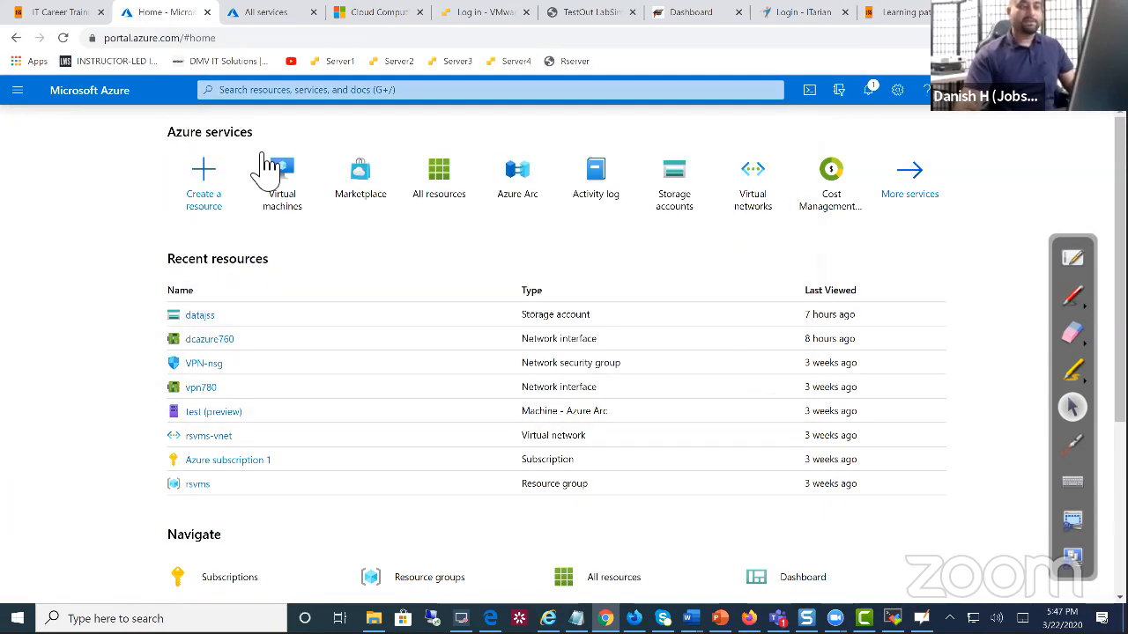
left_click(361, 212)
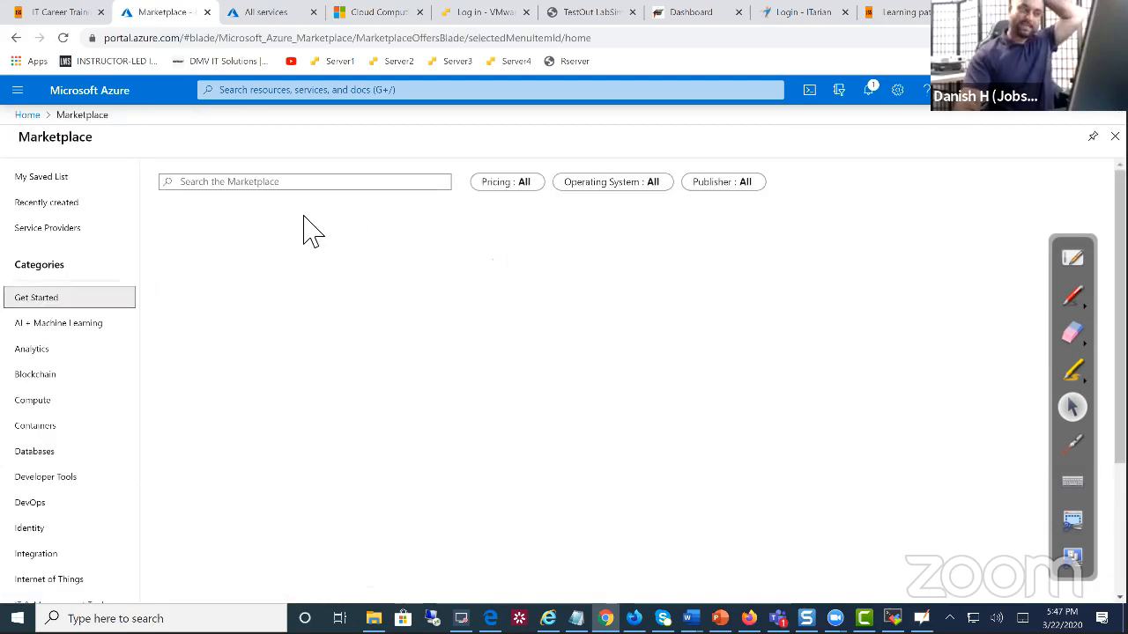
Under Recently created, open the Active Directory Domain Controller 2016 offering from Cloud Infrastructure Services
left_click(81, 211)
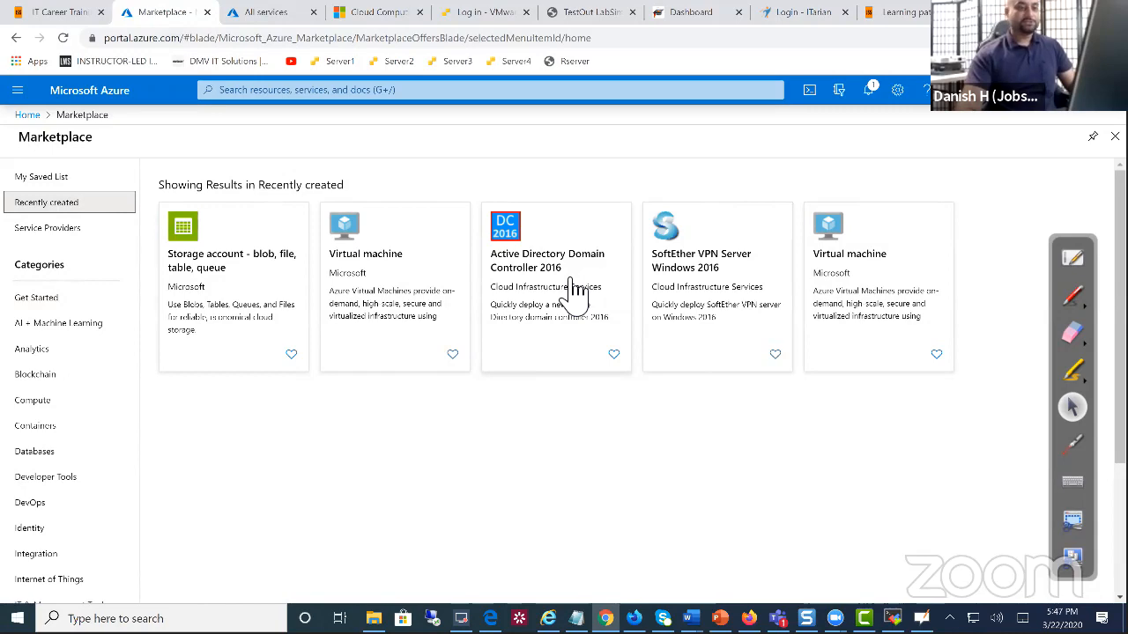
left_click(574, 289)
scroll(529, 321, "down", 1)
scroll(528, 321, "up", 1)
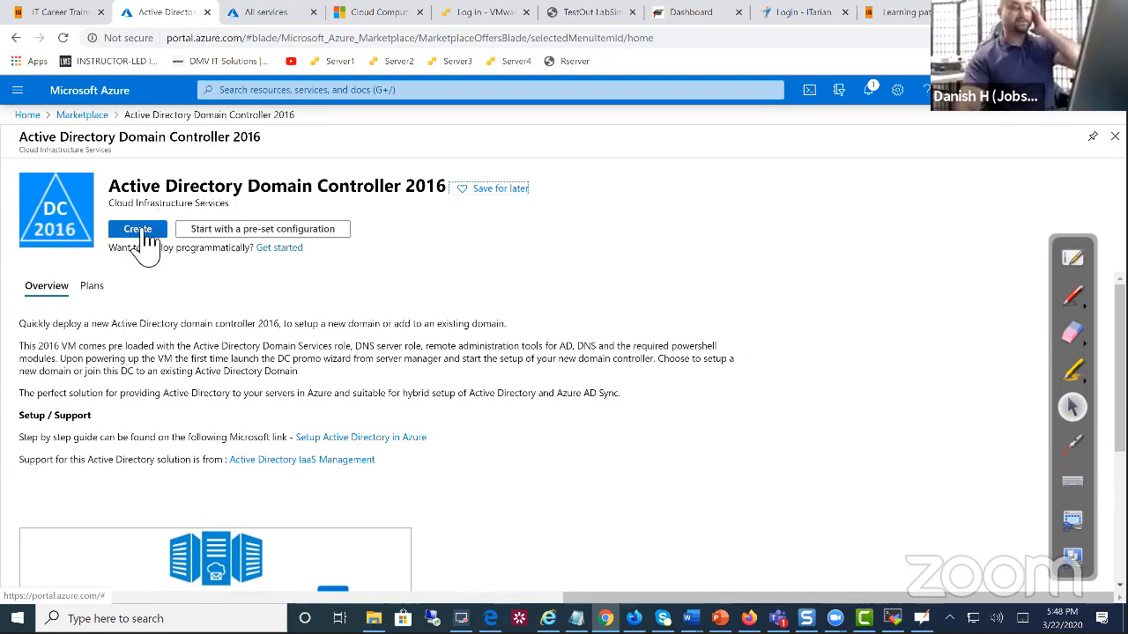
Create a VM from Domain Controller 2016 and review the prefilled subscription, East US region and Standard B2ms size
left_click(145, 230)
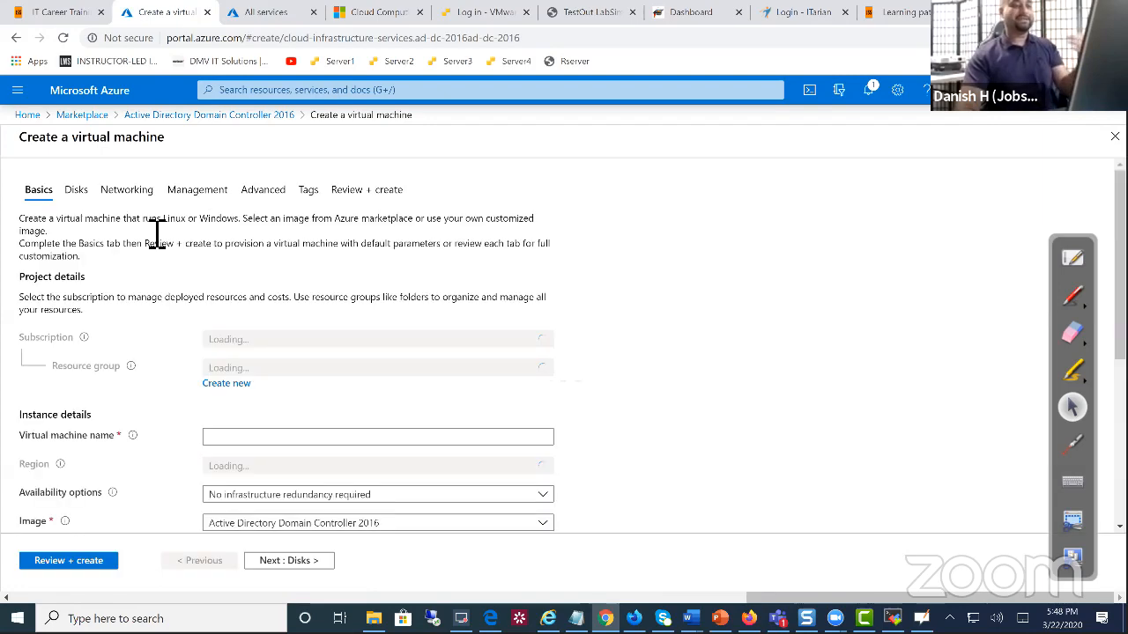
scroll(323, 415, "down", 1)
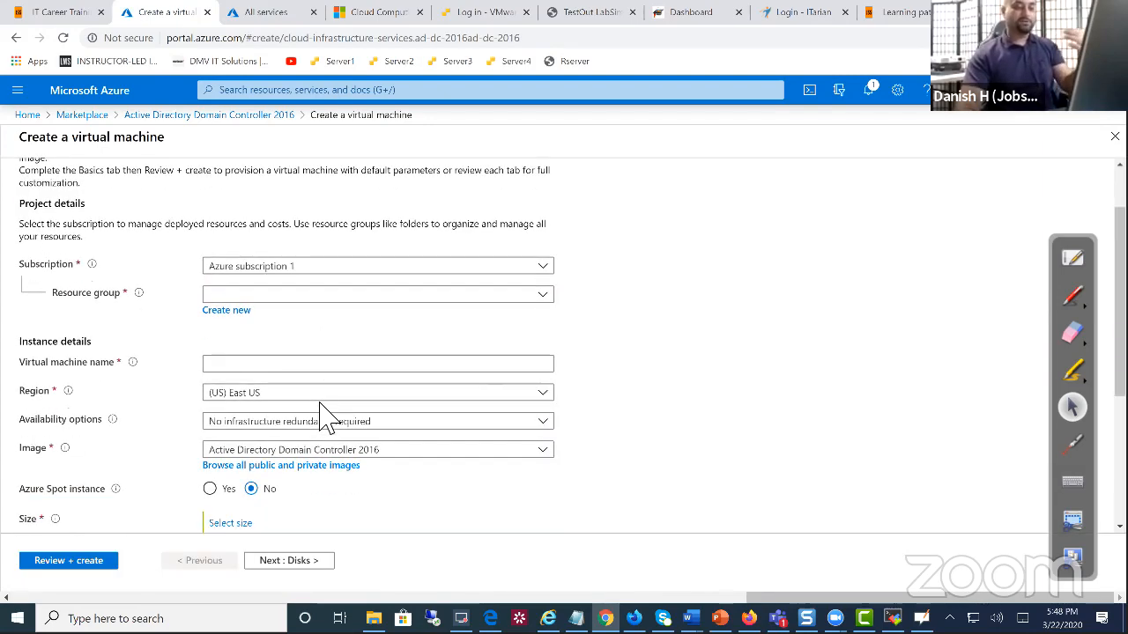
scroll(322, 415, "down", 1)
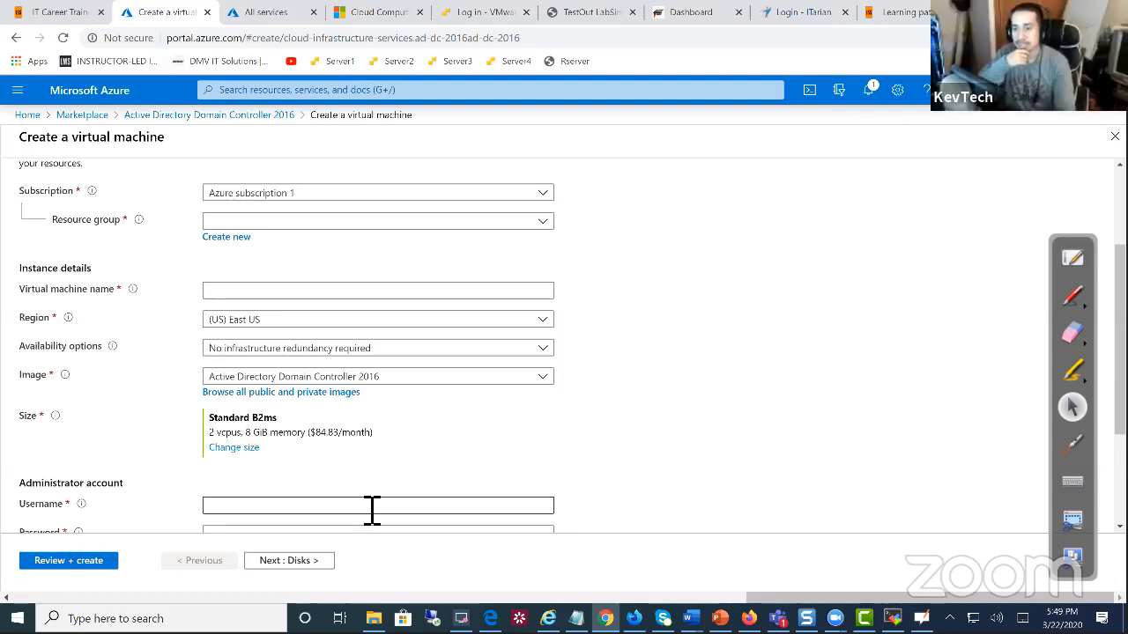
scroll(339, 447, "down", 1)
scroll(346, 458, "down", 2)
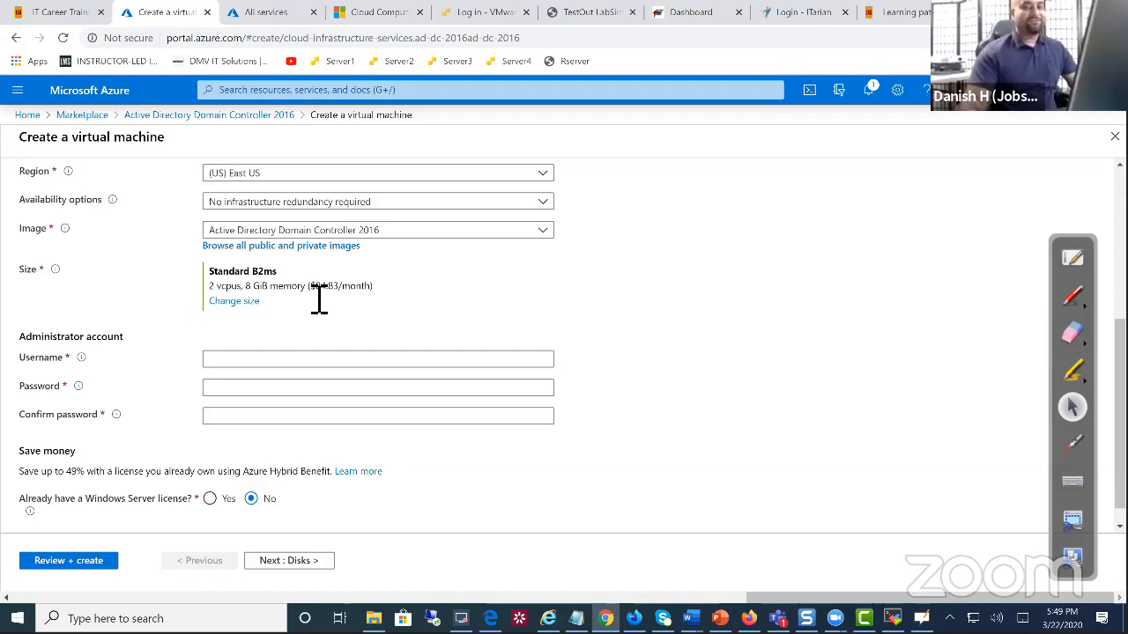
double_click(251, 291)
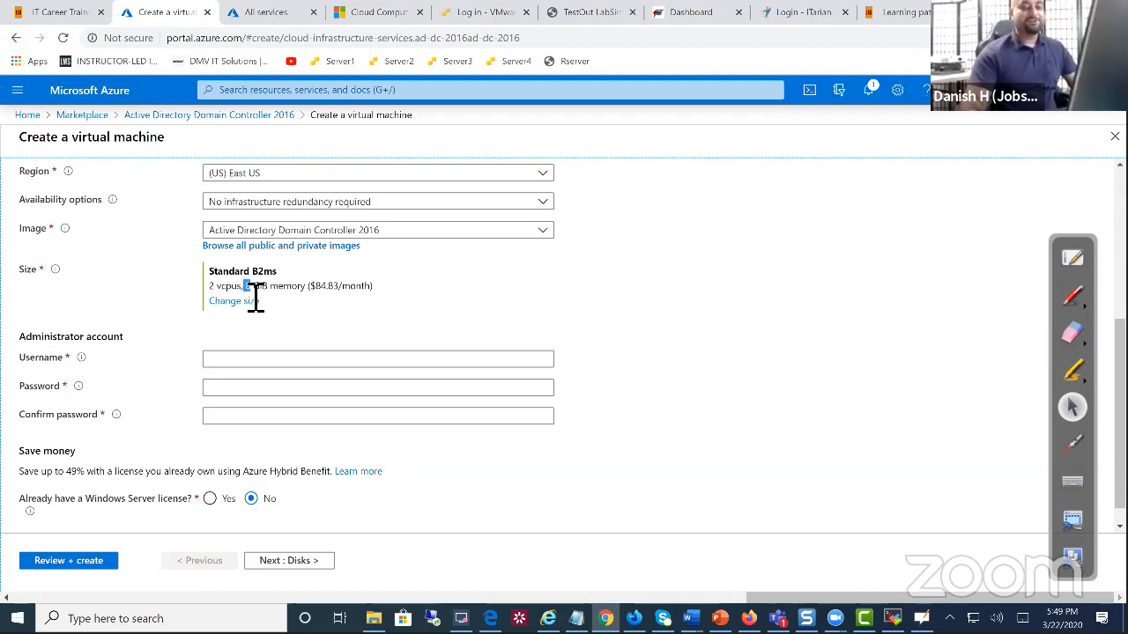
left_click_drag(219, 289, 207, 289)
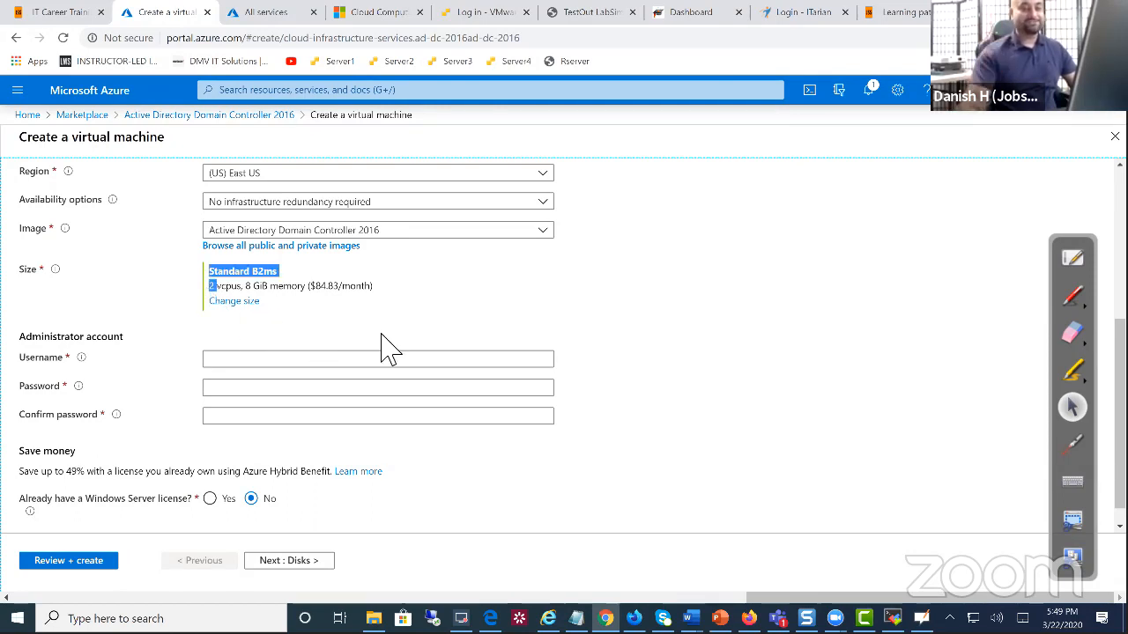
left_click(414, 320)
left_click_drag(373, 294, 307, 296)
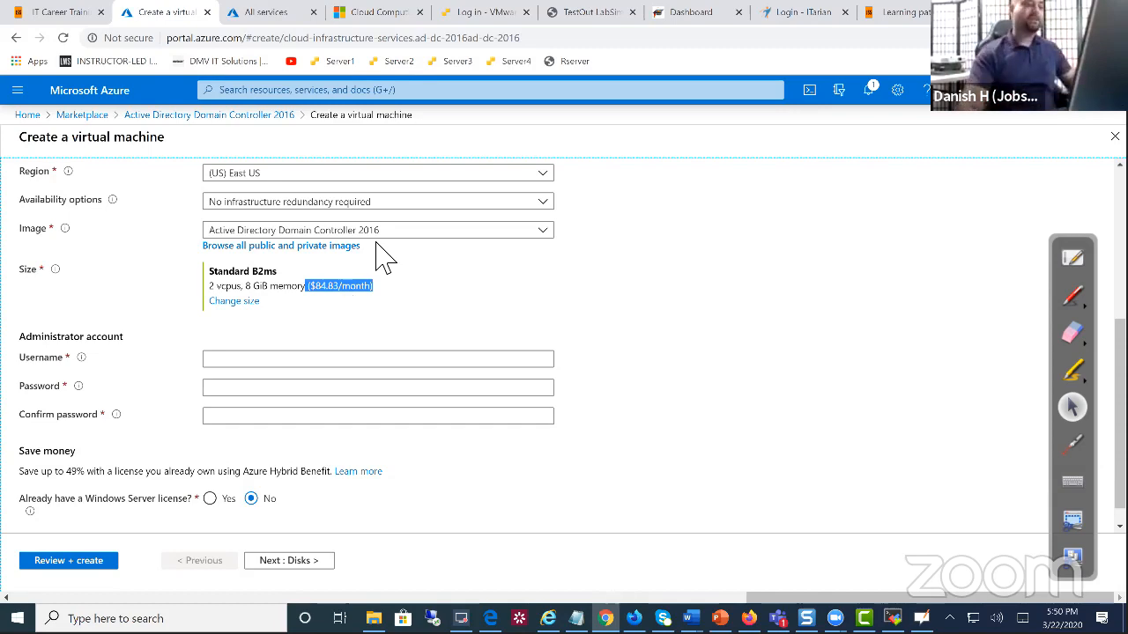
Set the resource group to rsvms
scroll(355, 290, "up", 3)
left_click(258, 297)
left_click(267, 364)
Enter demodc as the virtual machine name
scroll(338, 410, "down", 1)
left_click(304, 292)
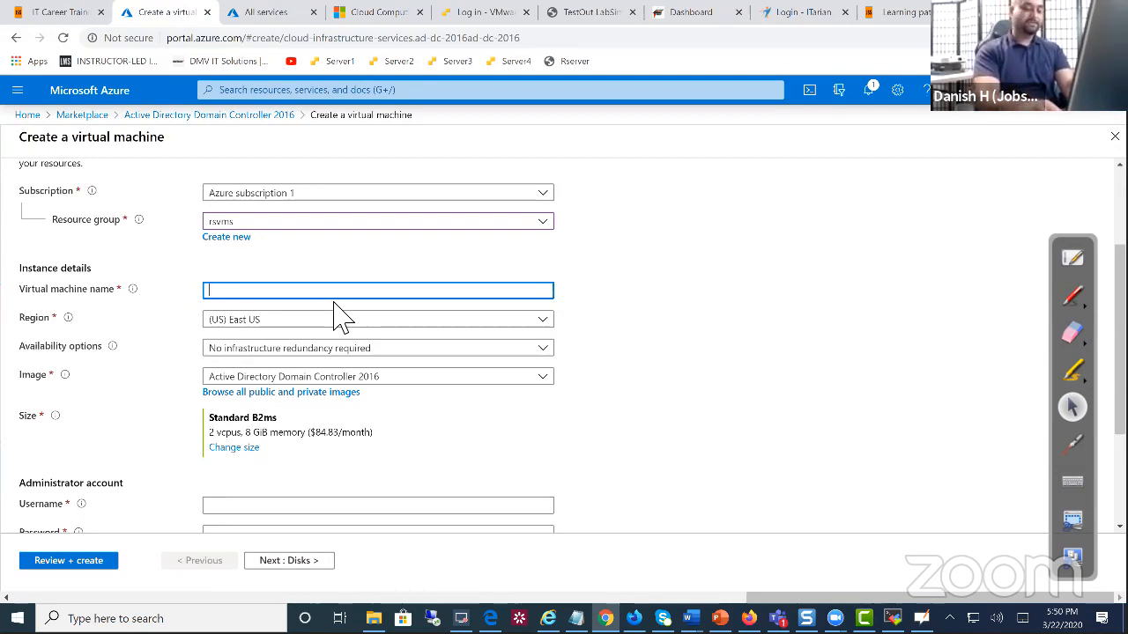
type("demodc")
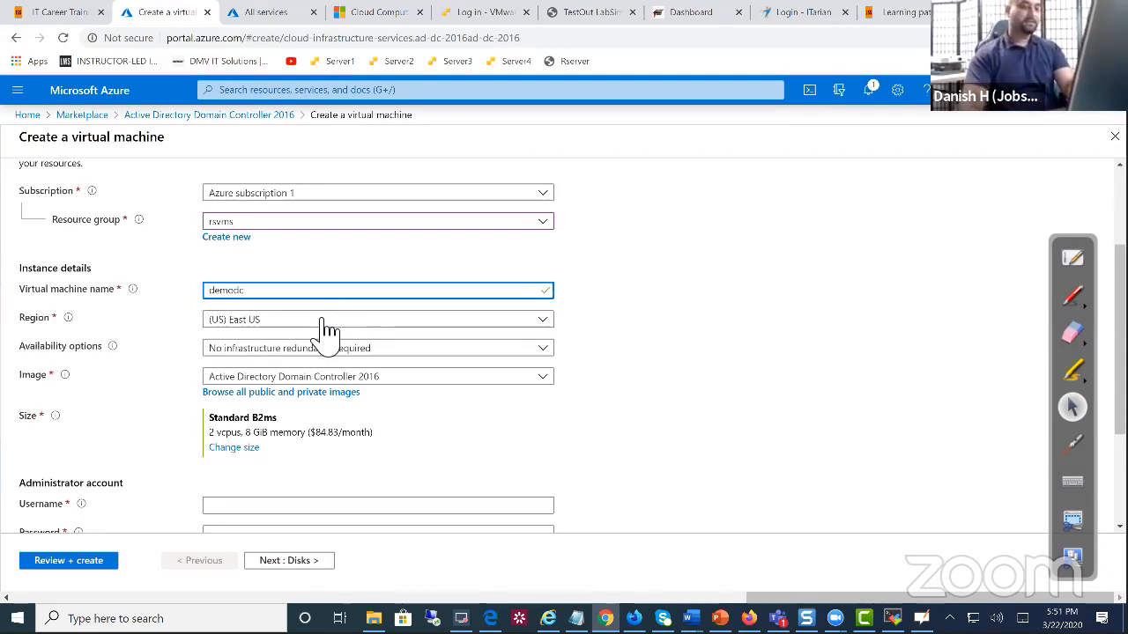
scroll(322, 327, "down", 1)
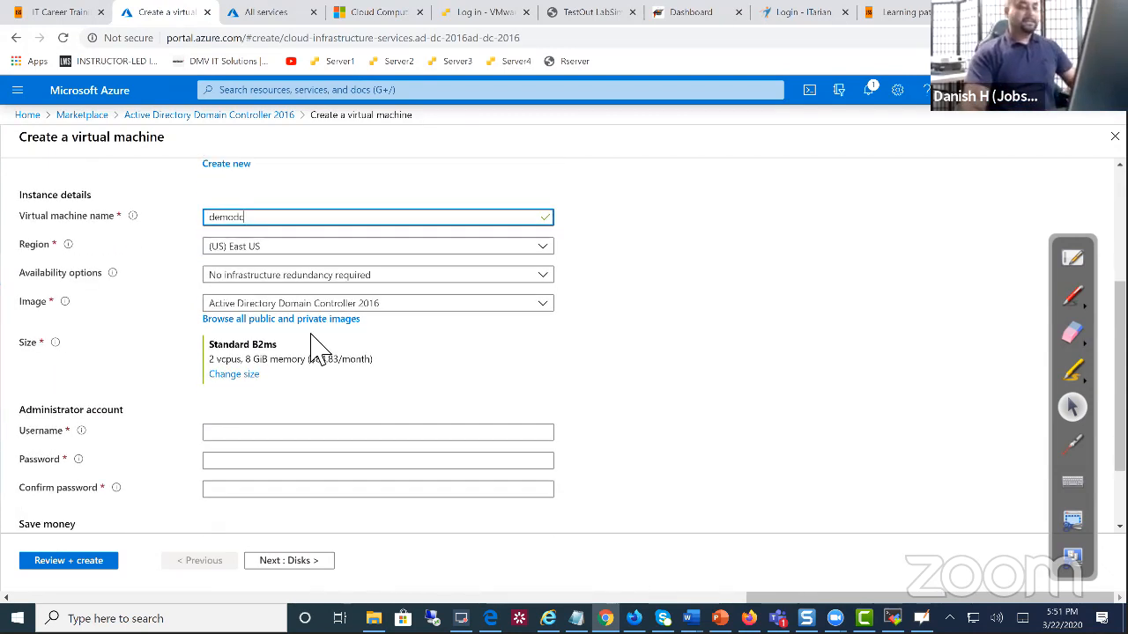
left_click(286, 409)
scroll(282, 412, "down", 1)
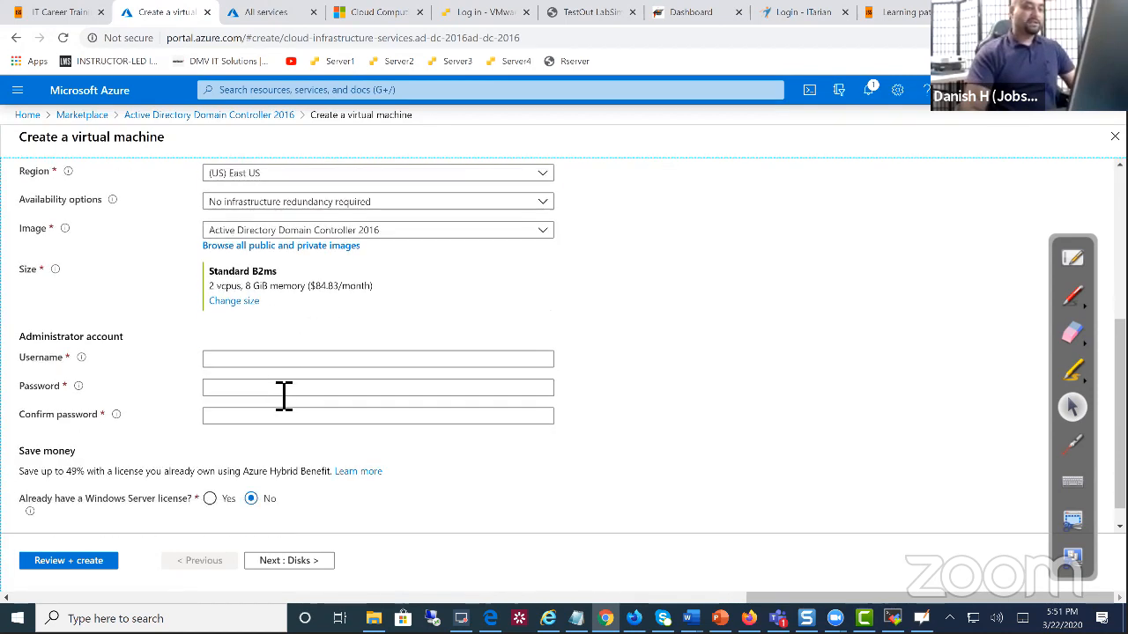
Enter the administrator username and an initial password
left_click(266, 360)
type("dkhan")
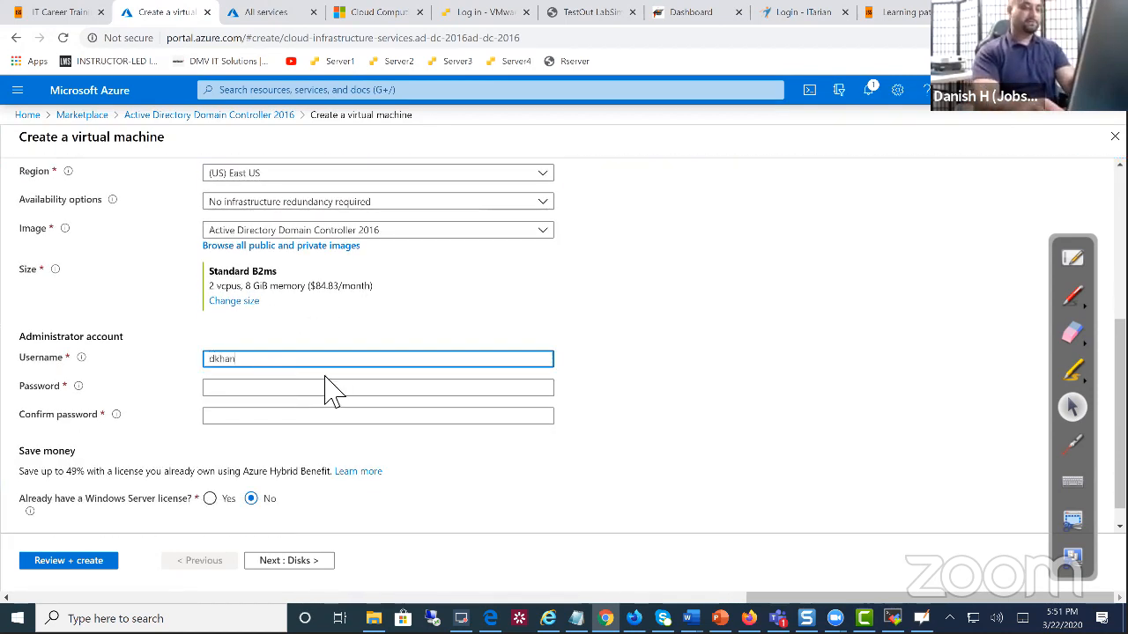
left_click(325, 387)
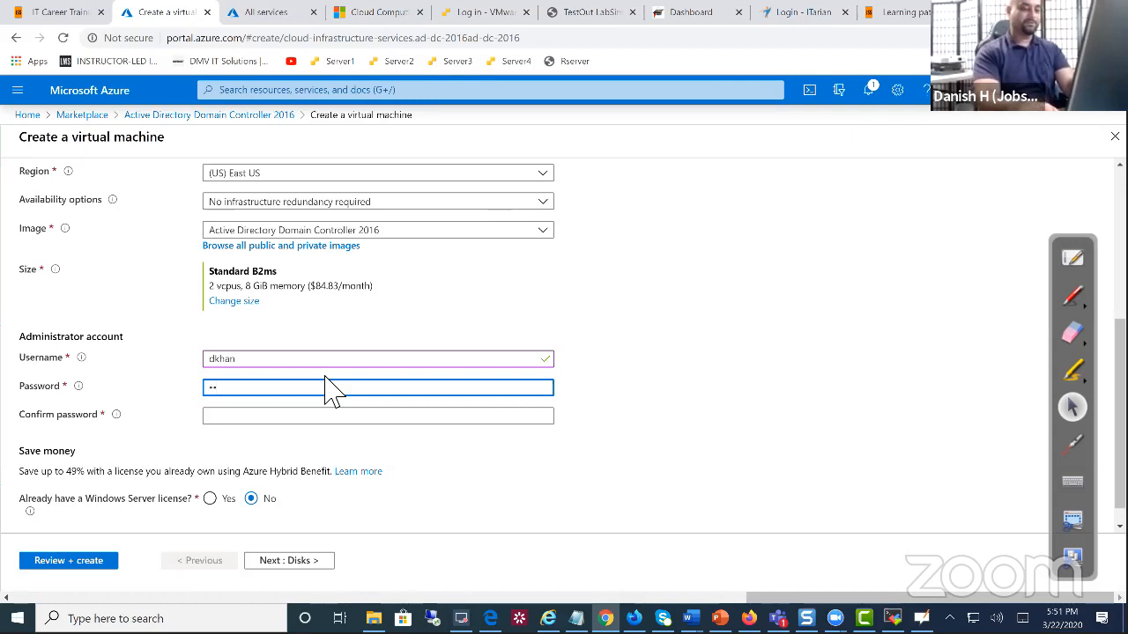
type("********")
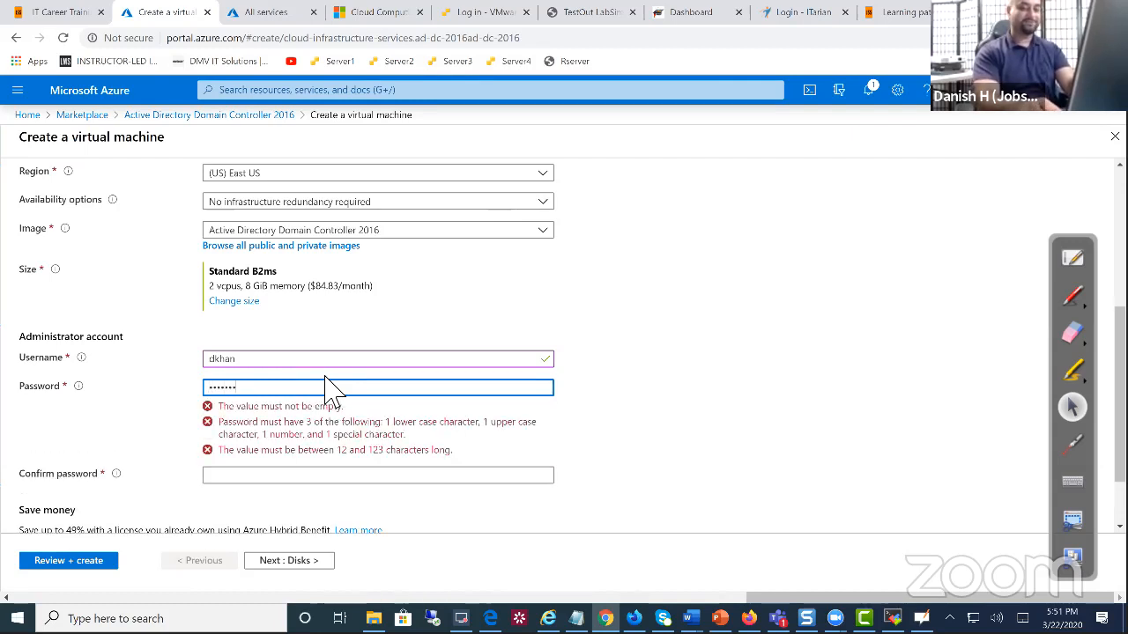
type("***")
key("Tab")
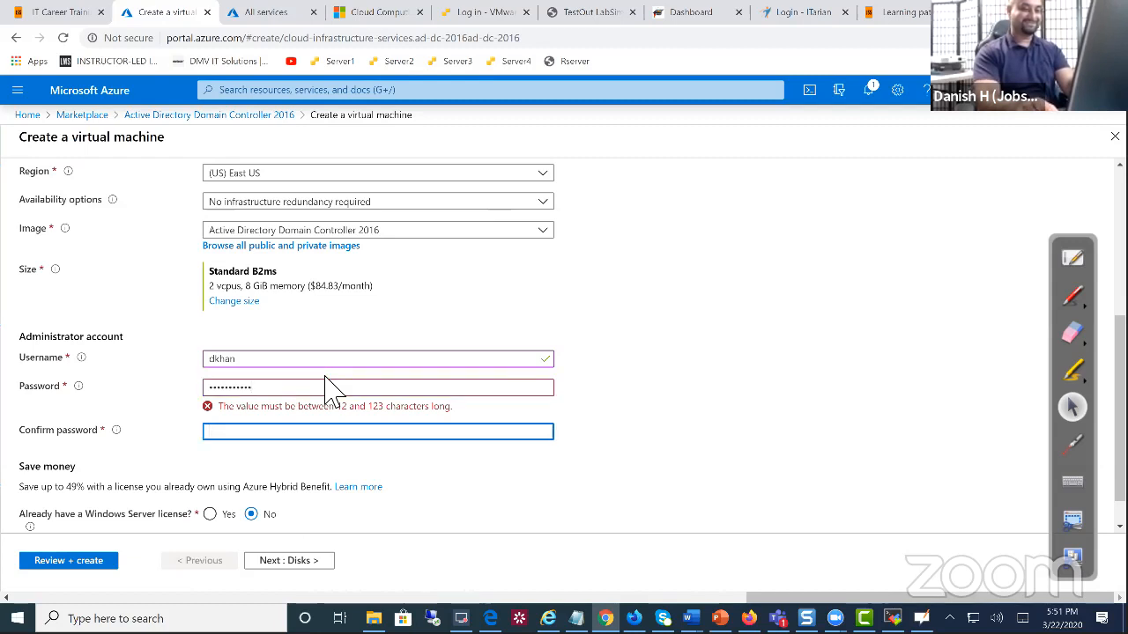
Replace the rejected password with a 12+ character one and retype it in Confirm password until it matches
left_click_drag(257, 389, 184, 411)
key("BackSpace")
type("***********")
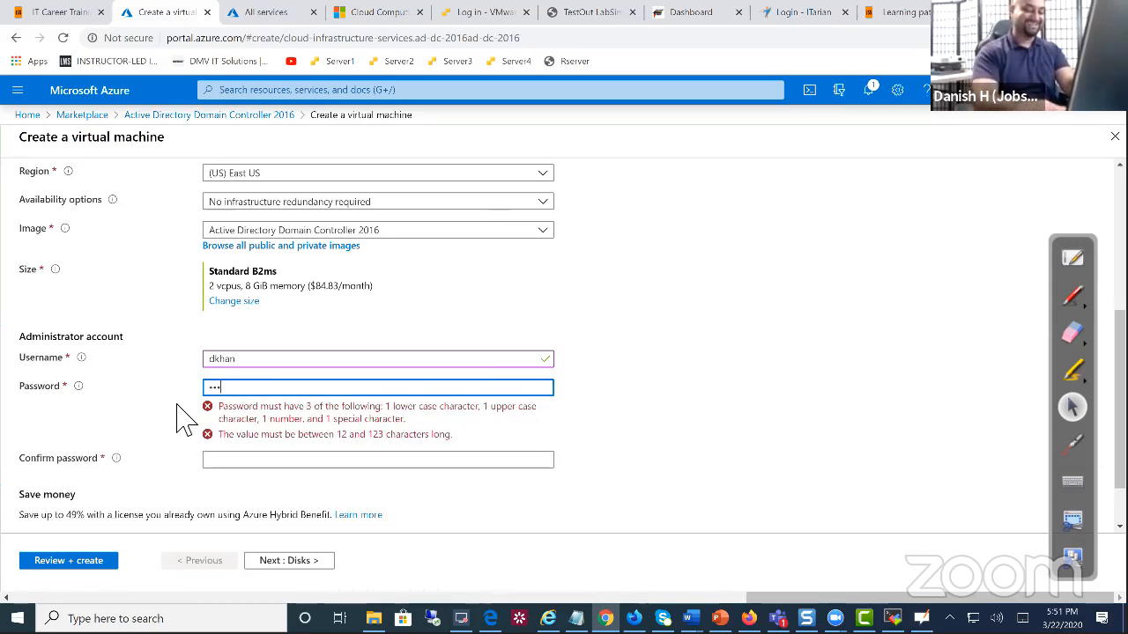
type("**")
key("Tab")
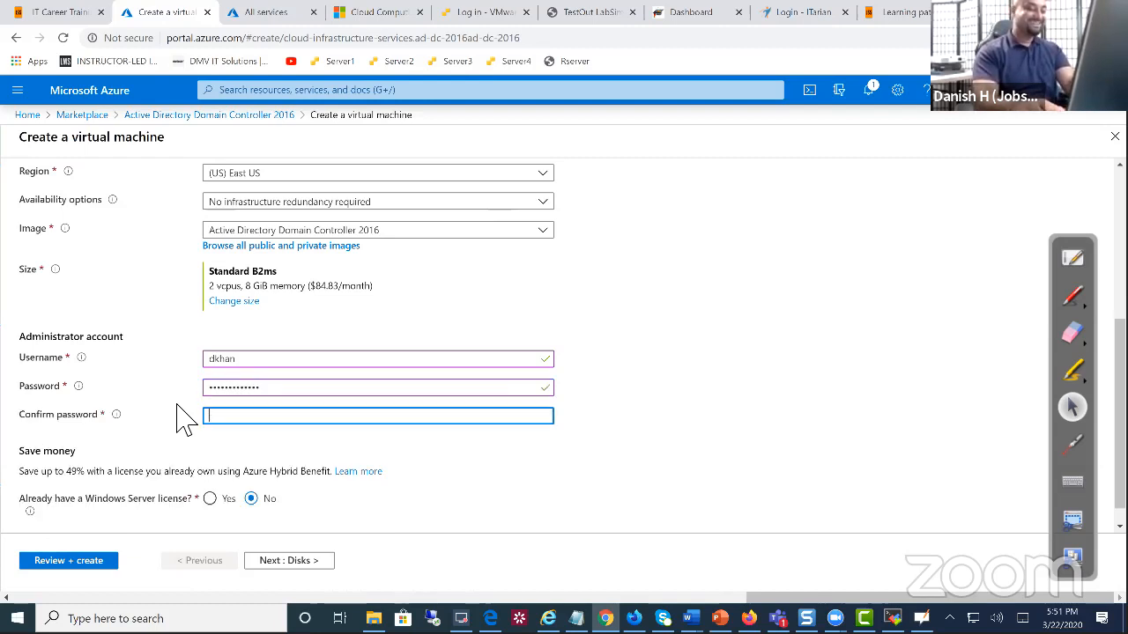
type("***********")
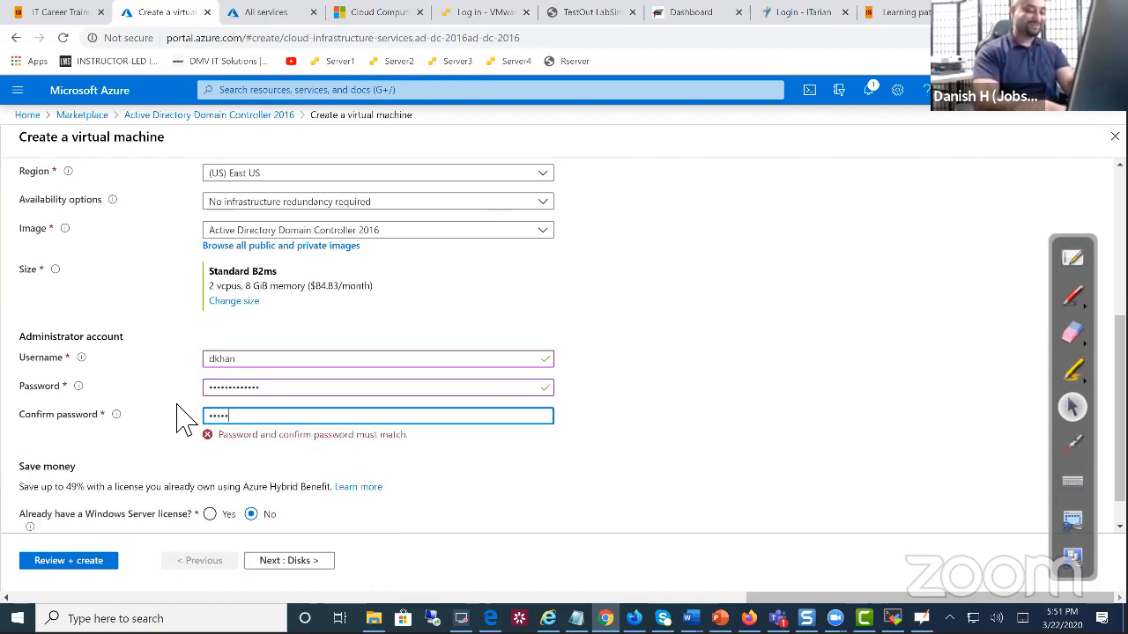
type("**")
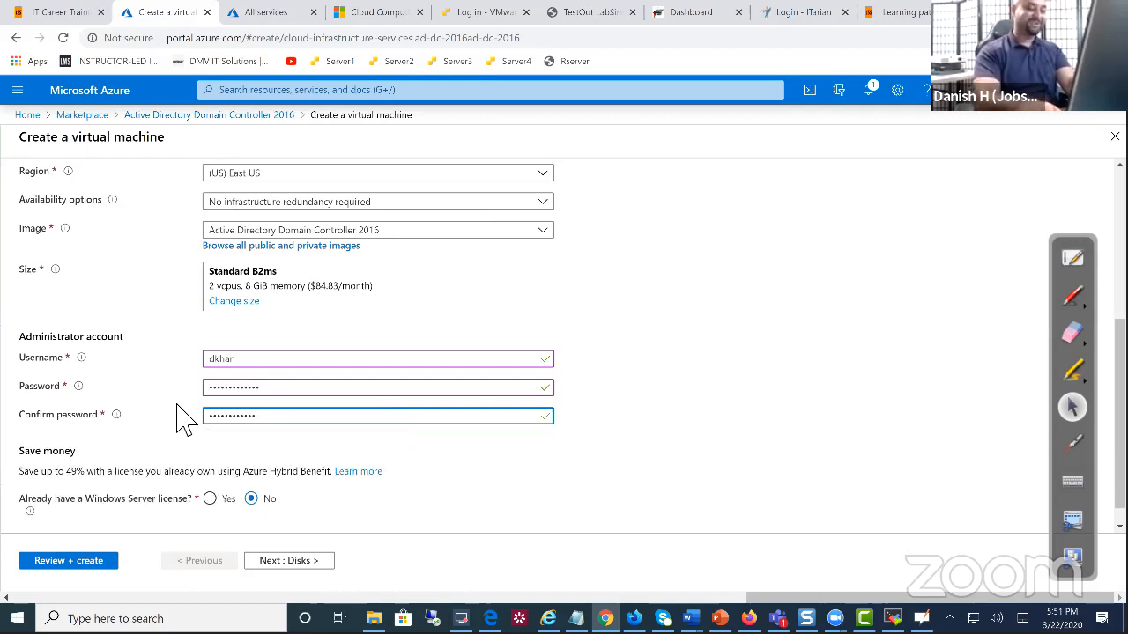
key("ctrl+a")
key("BackSpace")
type("******")
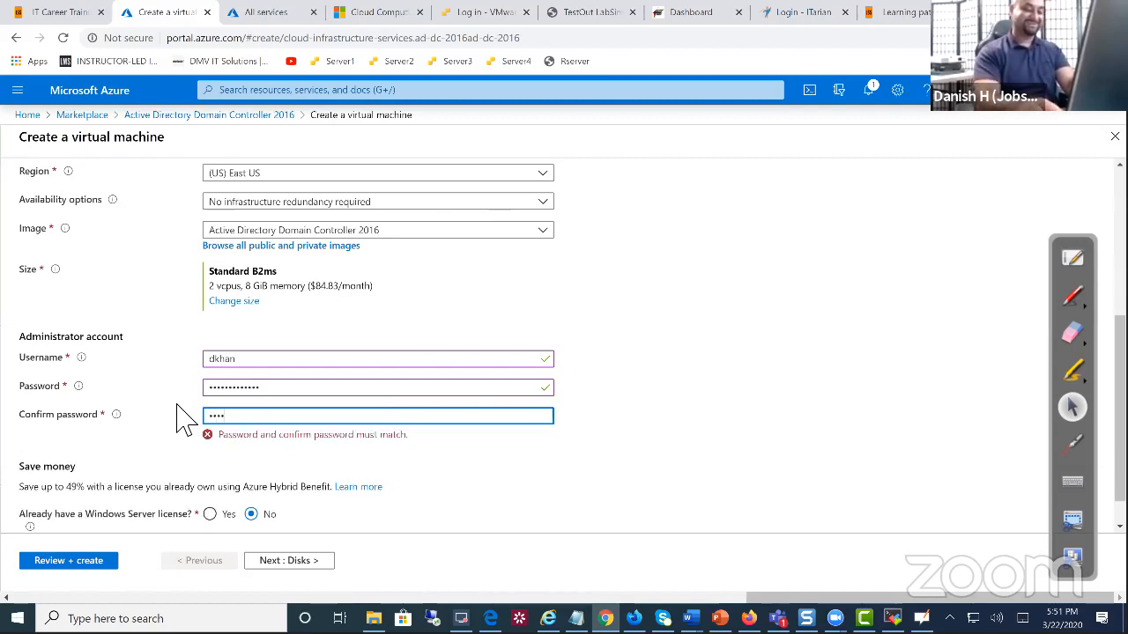
type("***")
key("BackSpace")
key("BackSpace")
type("*************")
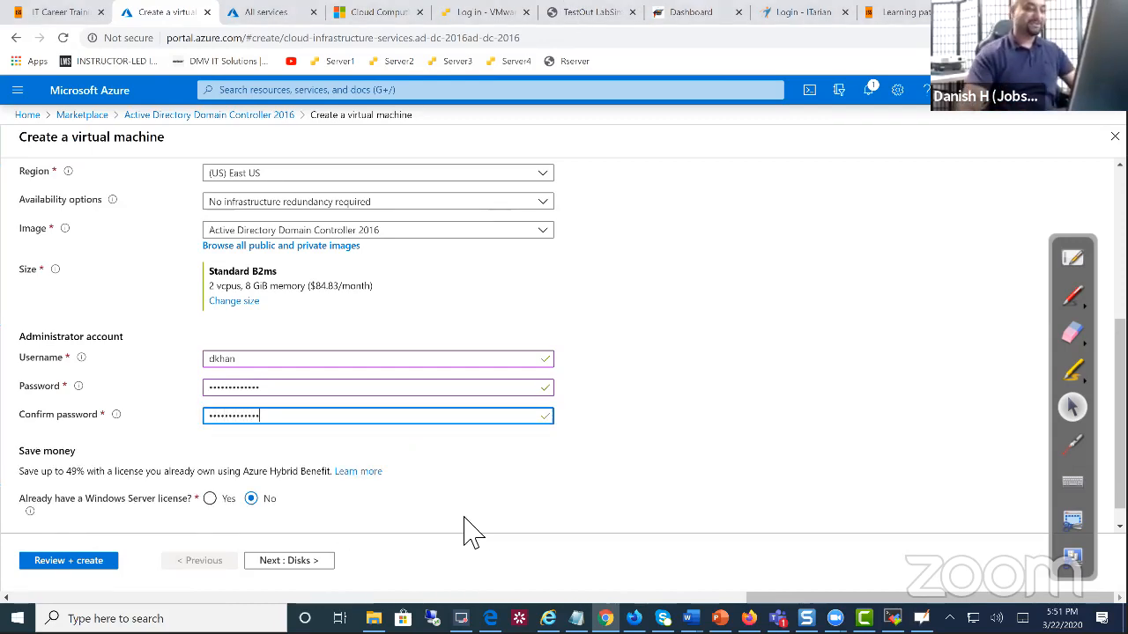
Review the completed Basics tab, then continue with Next : Disks
scroll(411, 491, "up", 3)
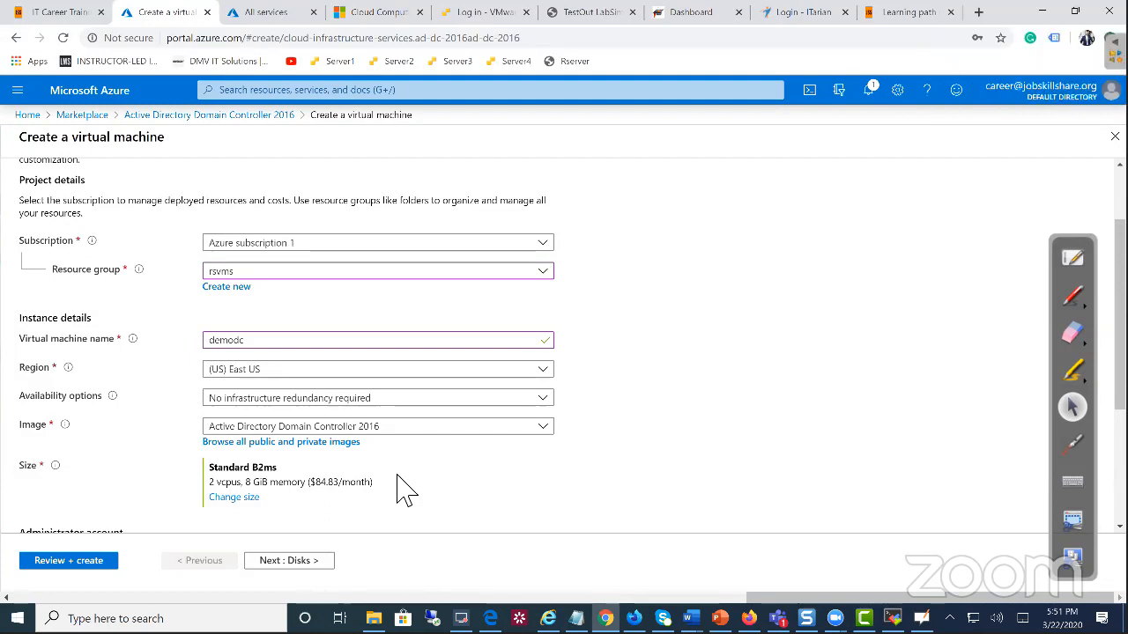
scroll(404, 490, "down", 3)
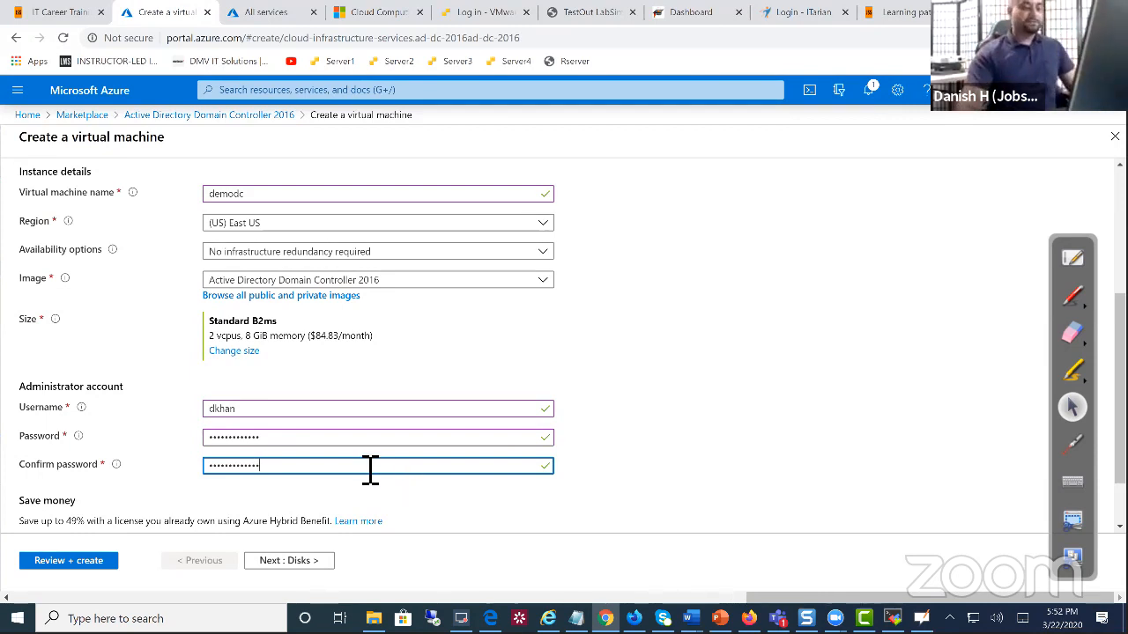
scroll(352, 494, "down", 1)
left_click(274, 564)
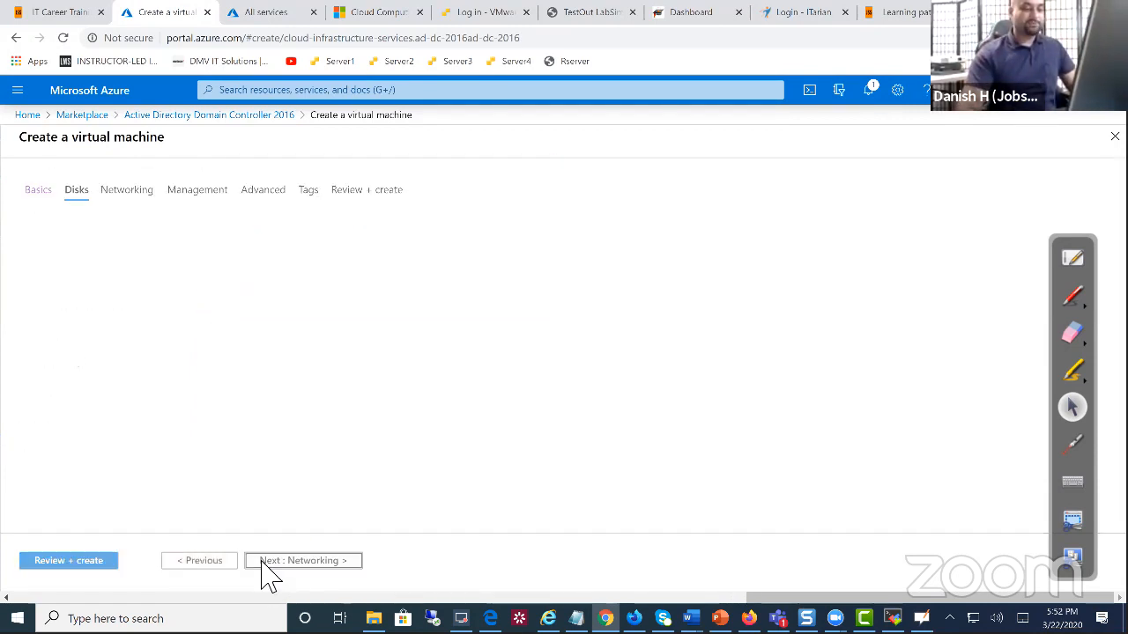
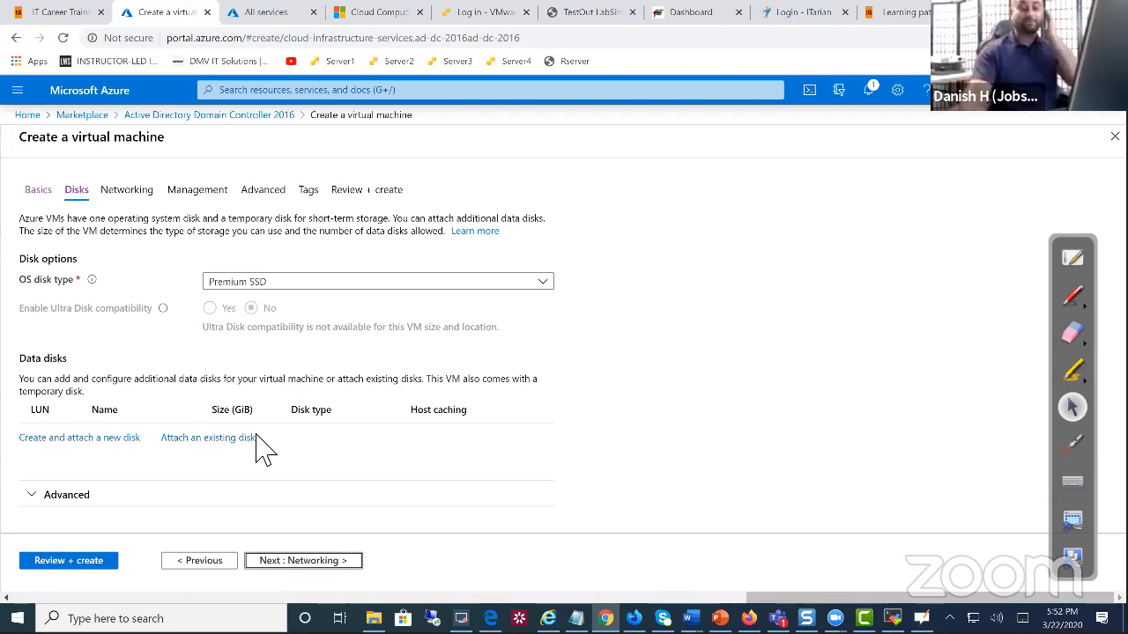
Review the validated Active Directory Domain Controller 2016 VM on Standard B2ms and create it
left_click(90, 560)
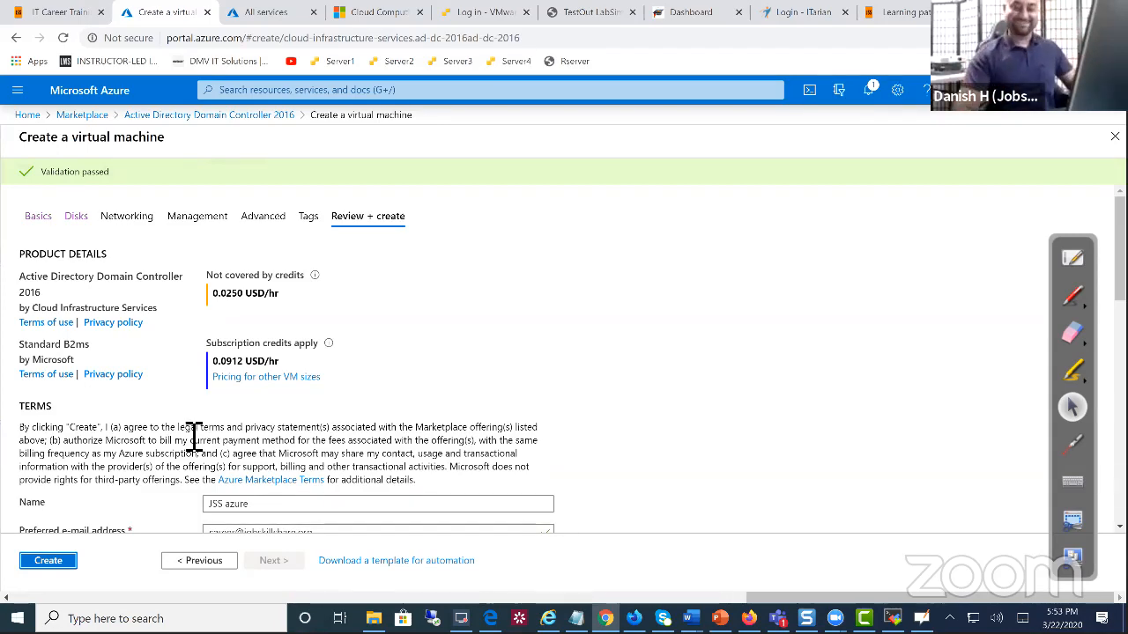
scroll(205, 467, "down", 3)
scroll(140, 295, "up", 3)
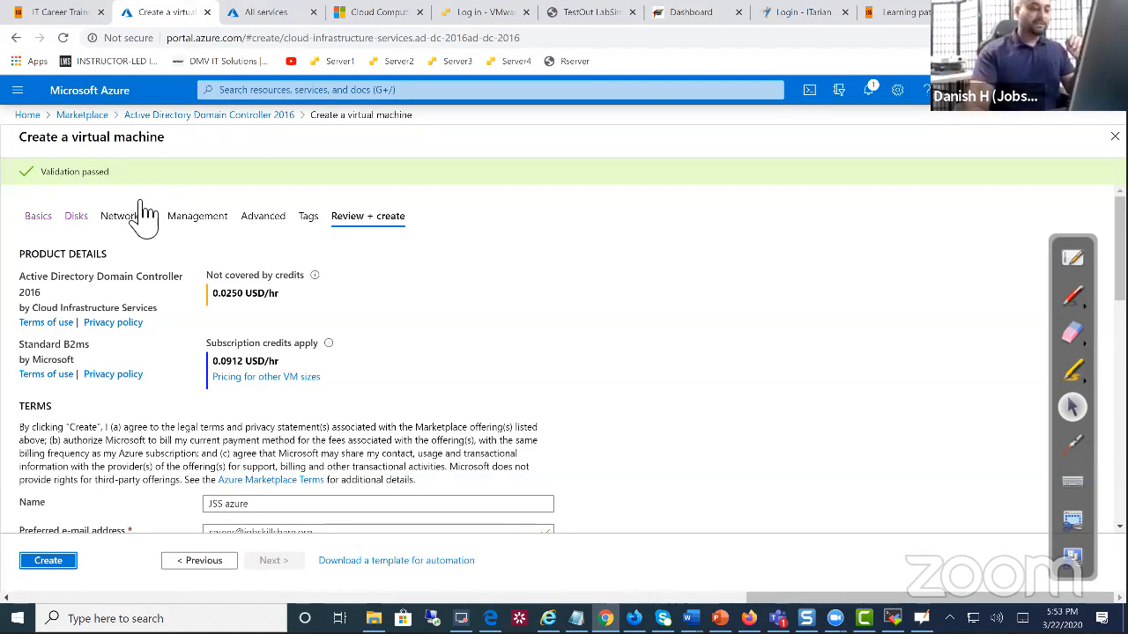
scroll(63, 277, "down", 6)
scroll(119, 529, "down", 3)
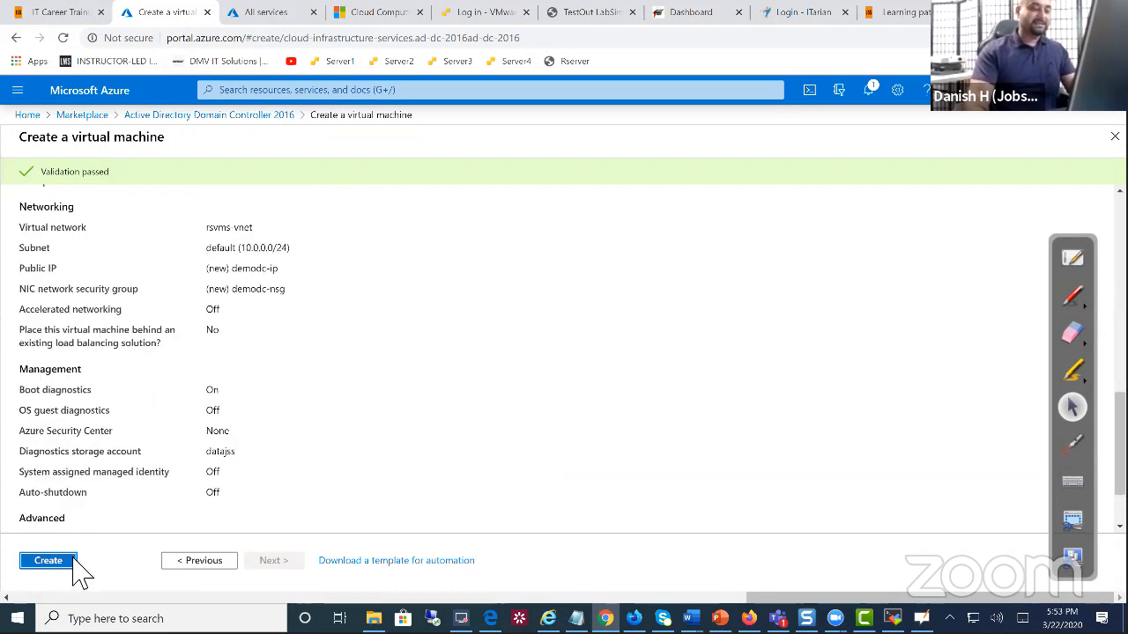
left_click(68, 562)
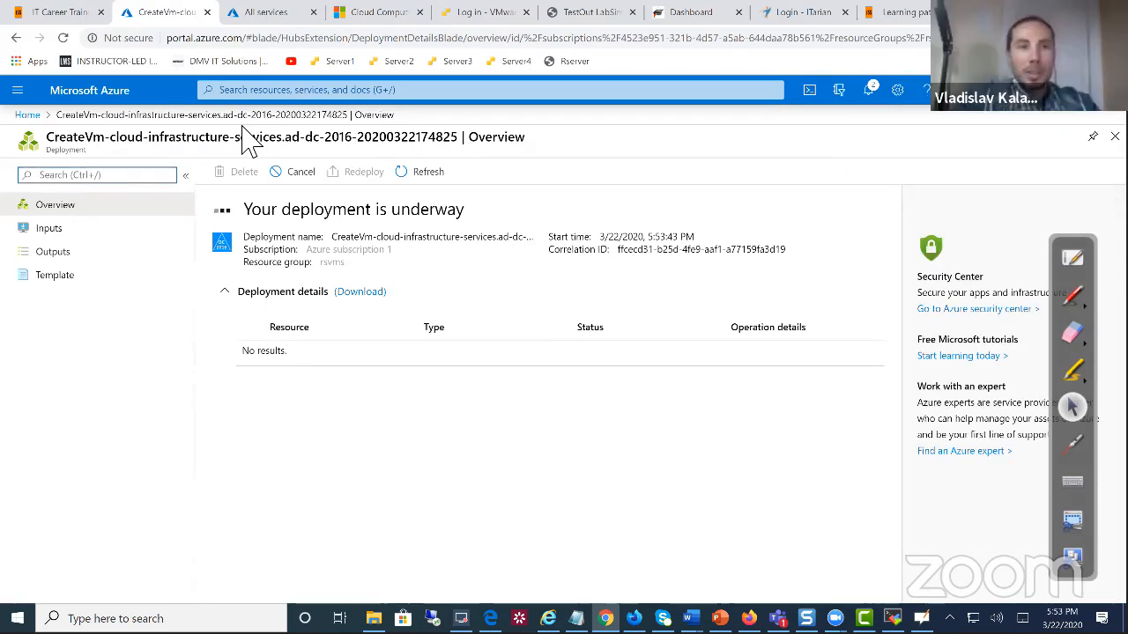
Show the Virtual machines list, which still has 0 items
left_click(26, 99)
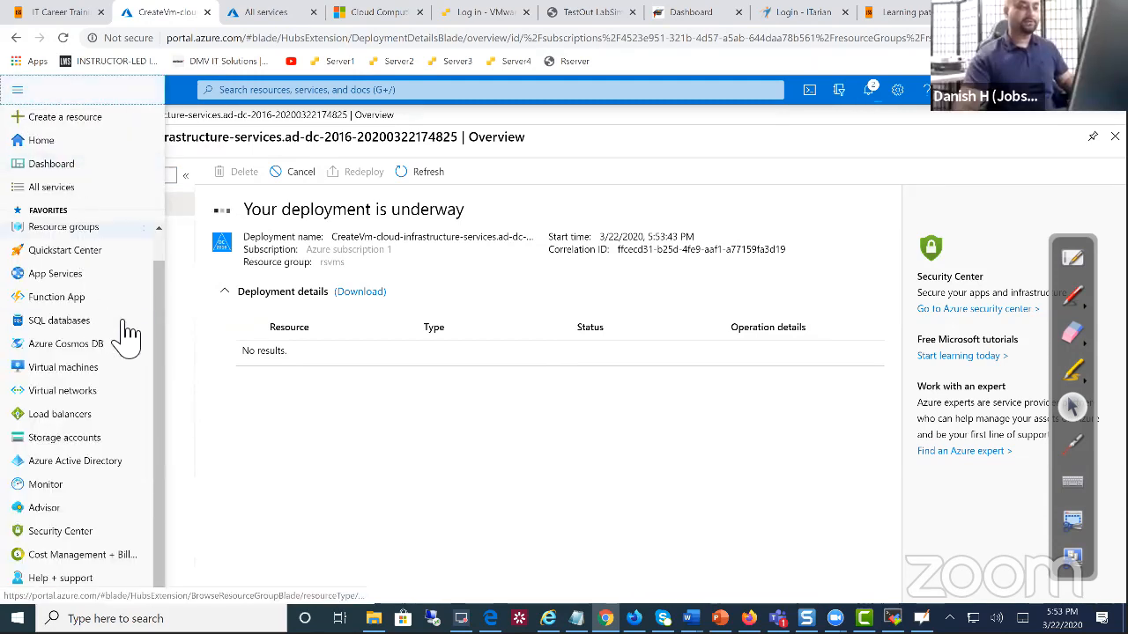
left_click(96, 369)
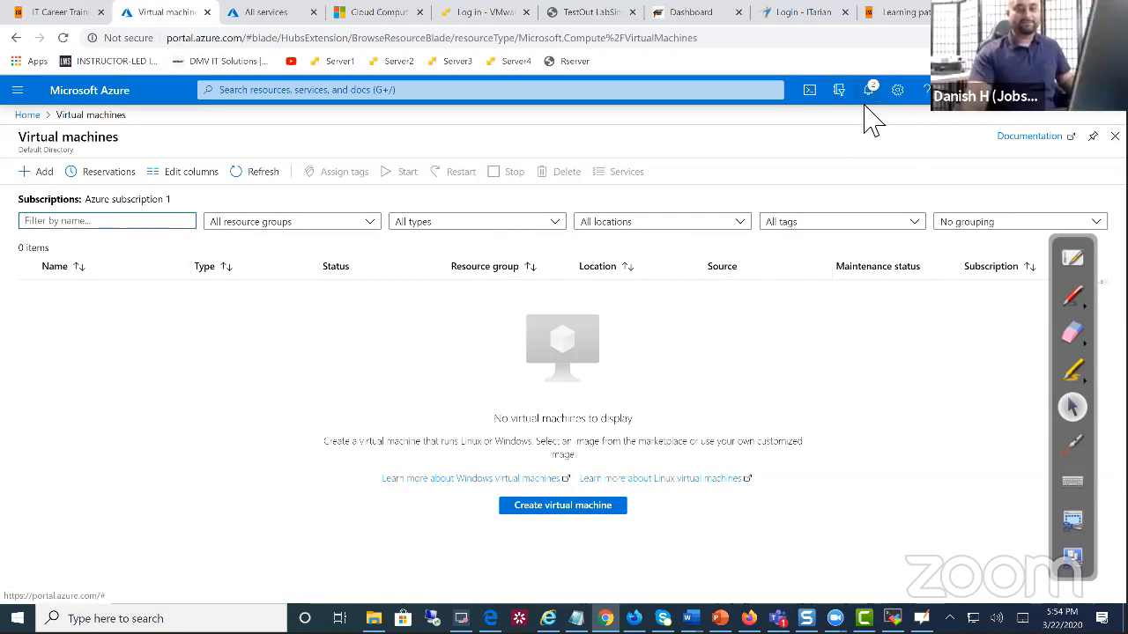
Check notifications to confirm the deployment to resource group rsvms is still in progress
left_click(872, 97)
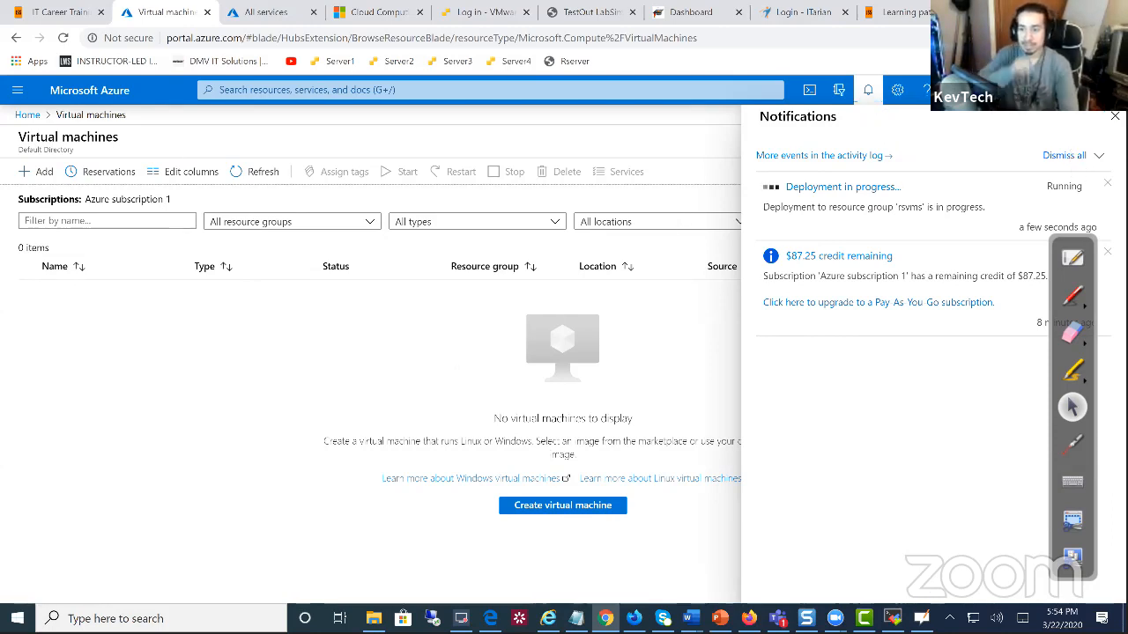
left_click(557, 264)
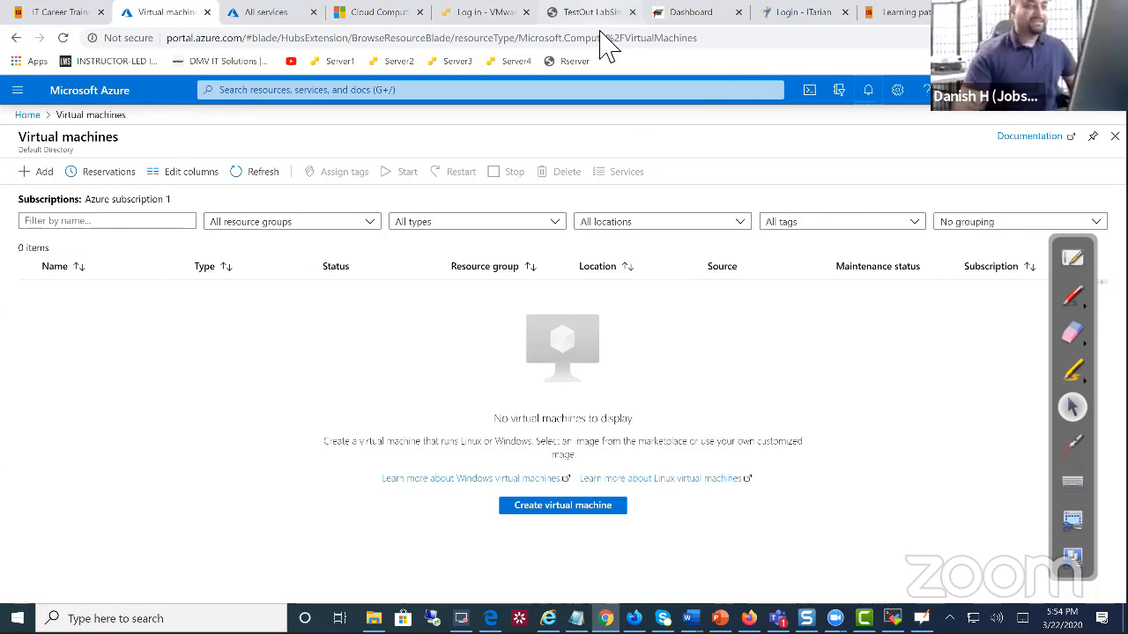
left_click(867, 93)
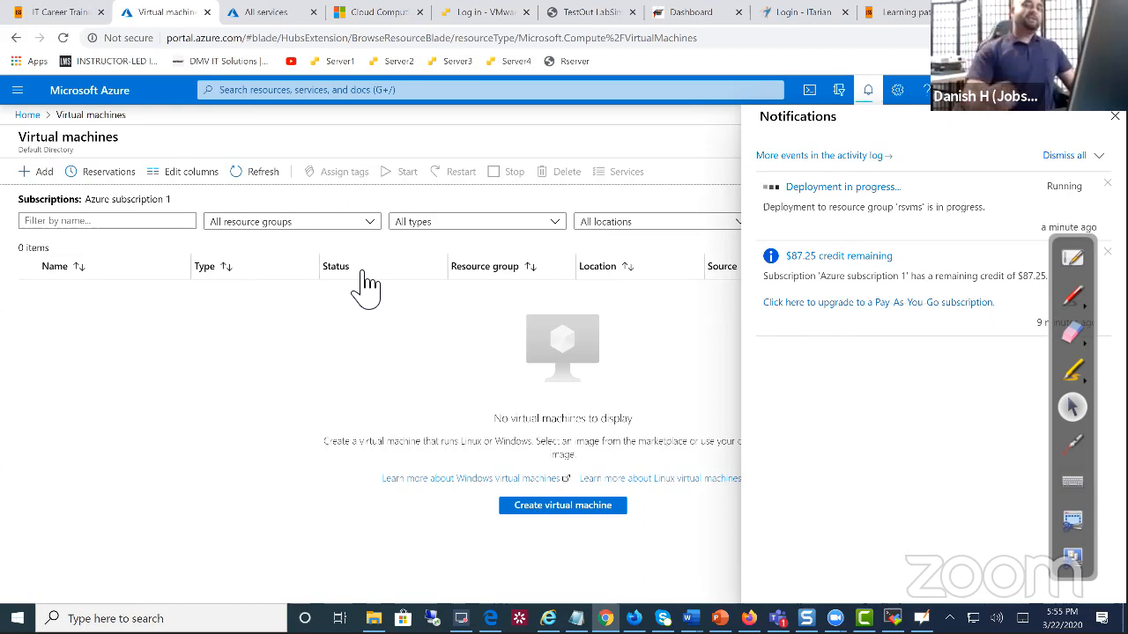
Return to the Azure portal Home page
left_click(271, 95)
left_click(163, 291)
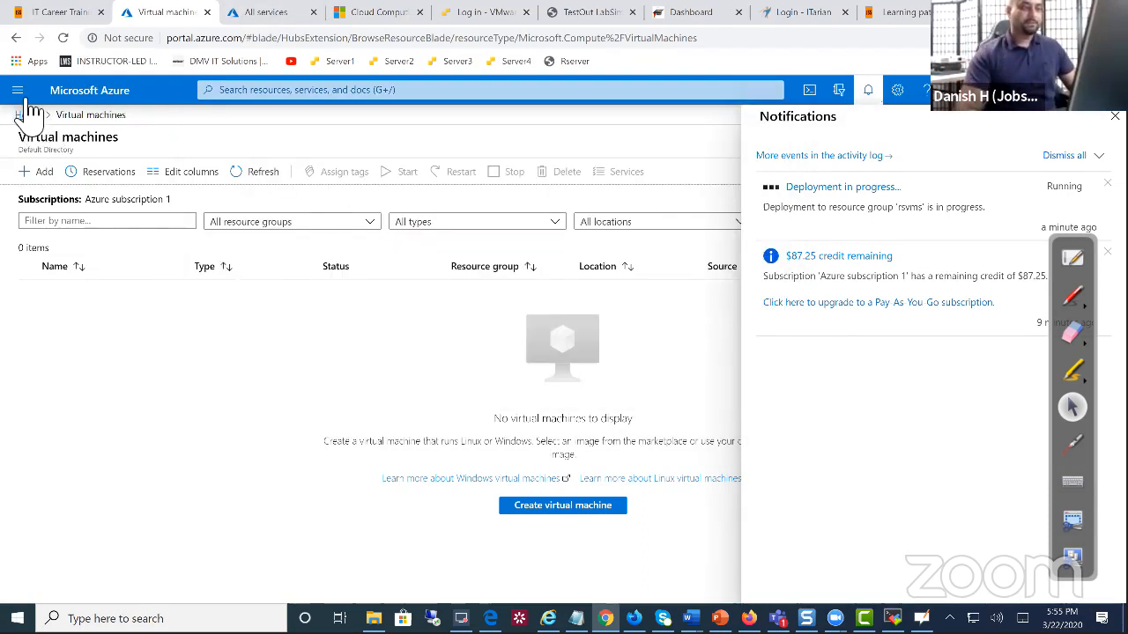
left_click(17, 89)
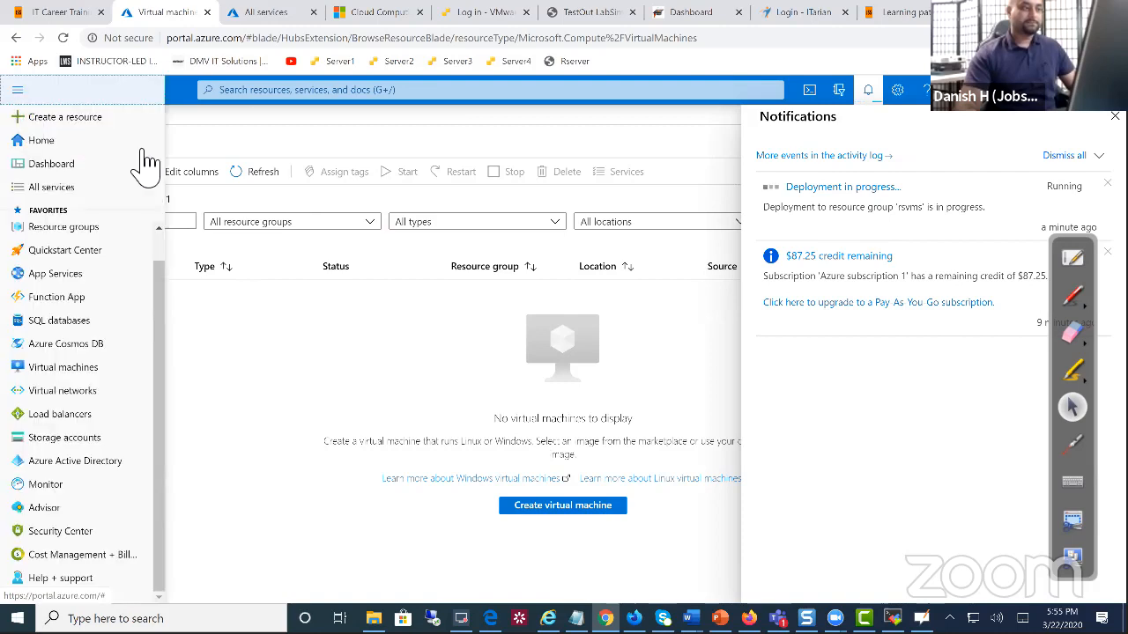
left_click(66, 142)
Create a VM from the SoftEther VPN Server Windows 2016 offering under Marketplace's Recently created
left_click(359, 198)
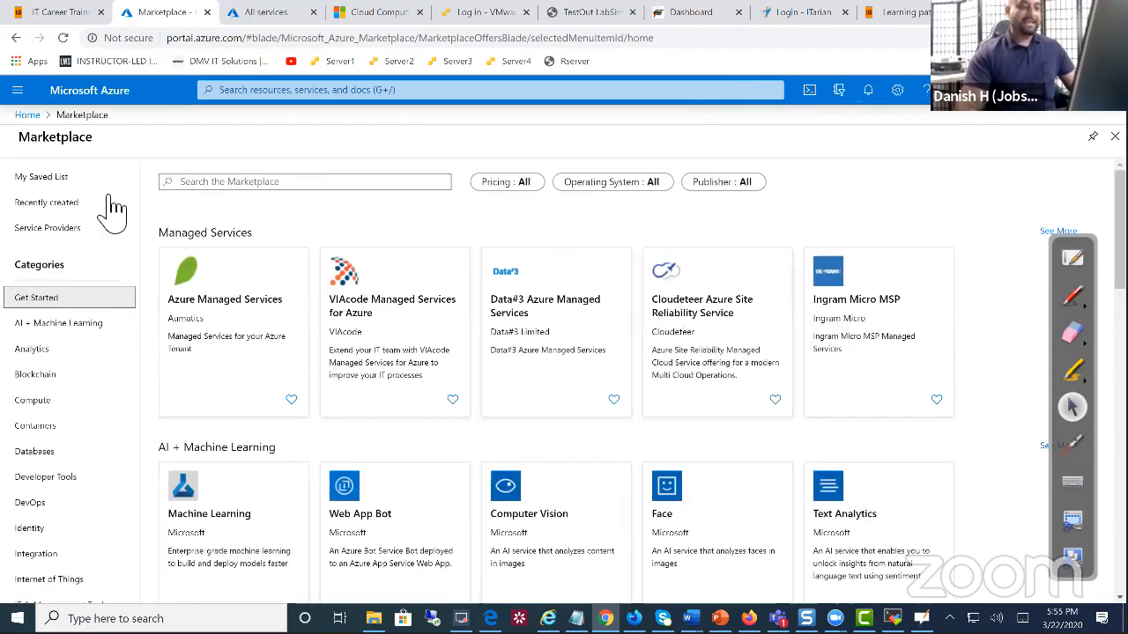
left_click(66, 204)
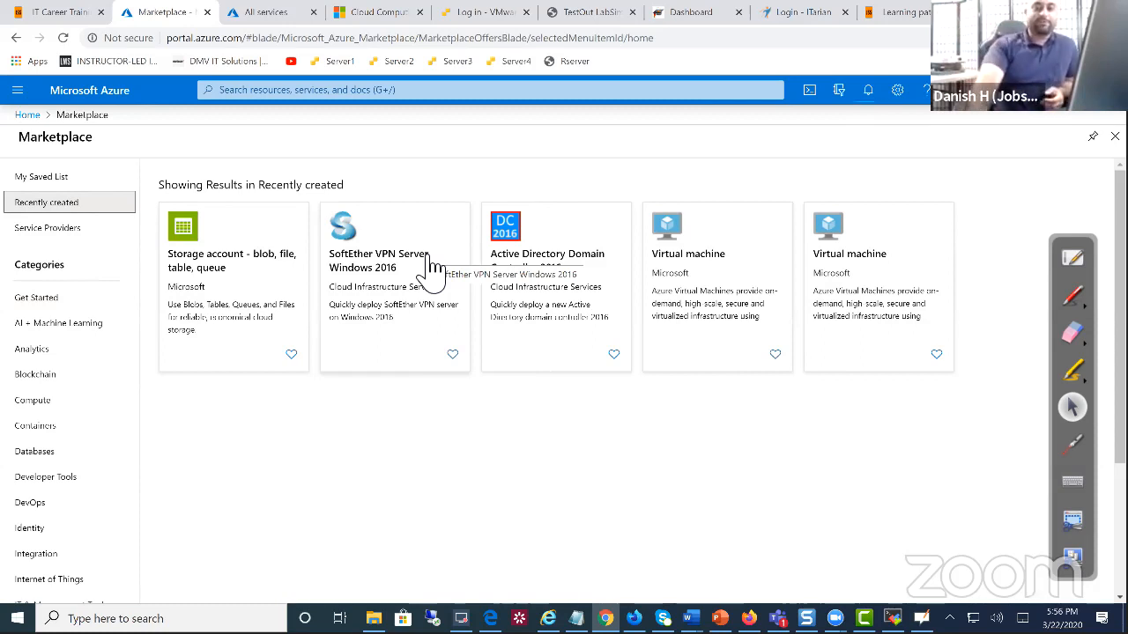
left_click(419, 363)
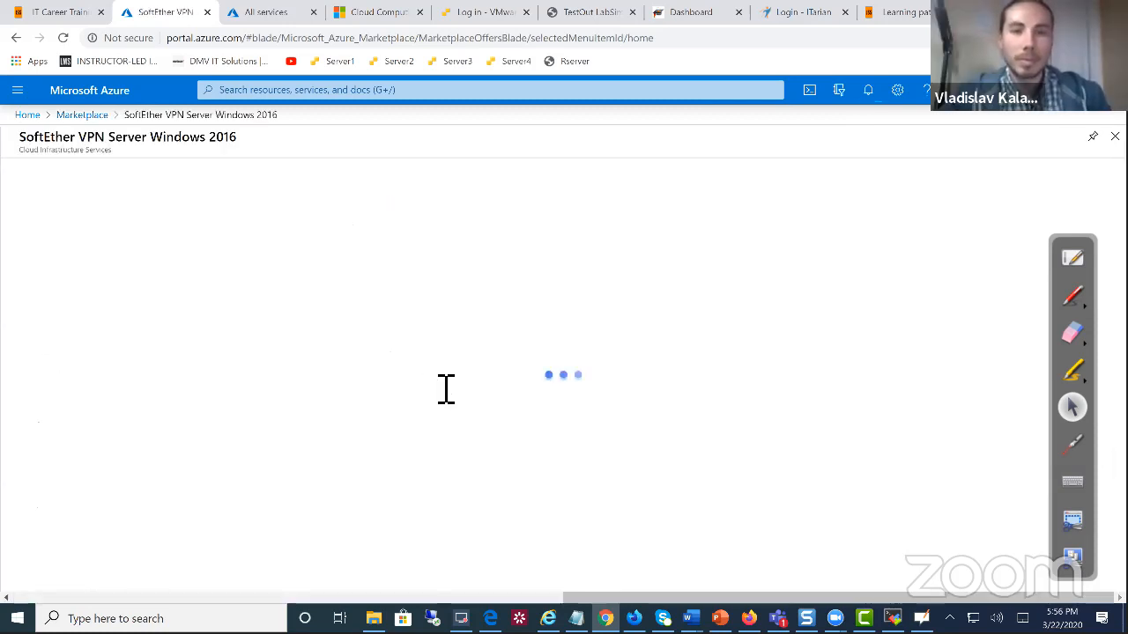
left_click(132, 231)
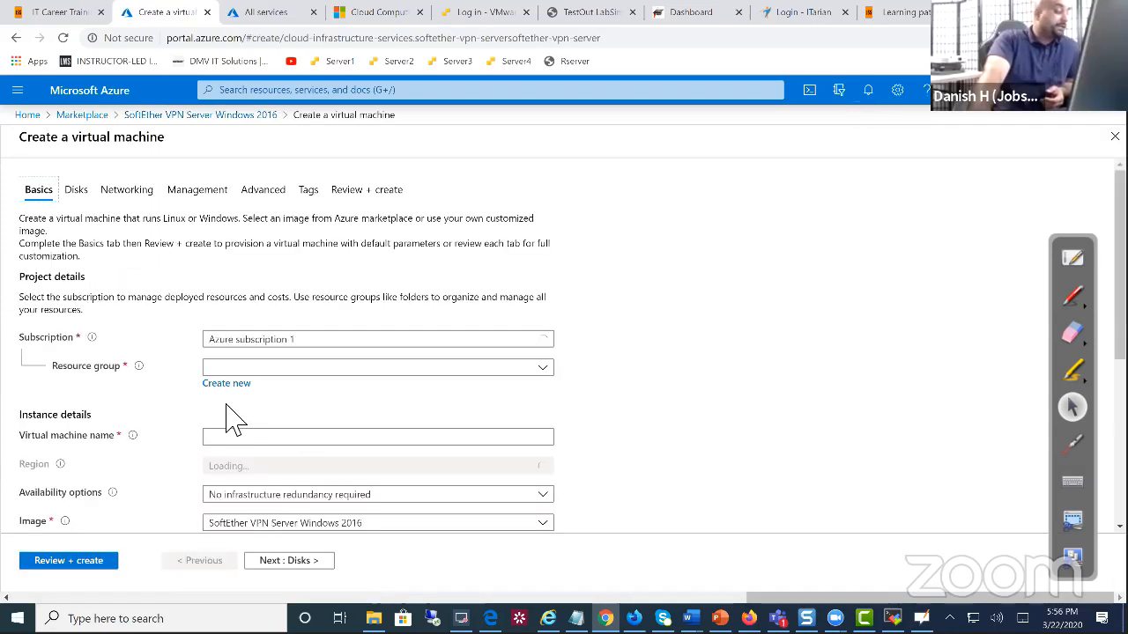
Place the VM in resource group rsvms and name it VPN
scroll(252, 415, "down", 2)
left_click(250, 221)
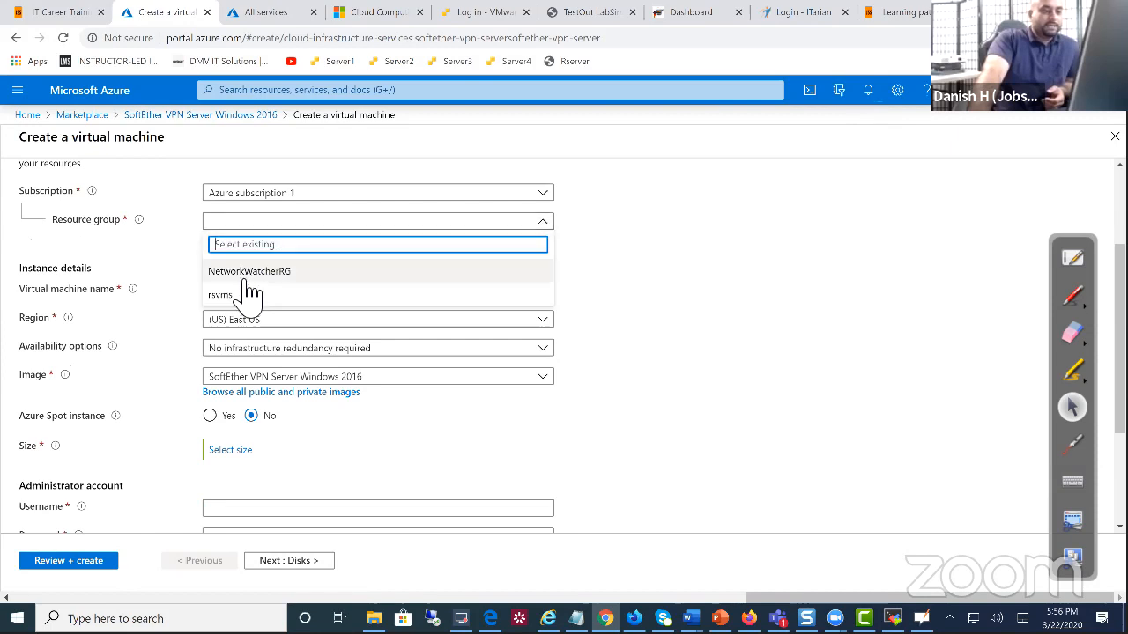
left_click(247, 296)
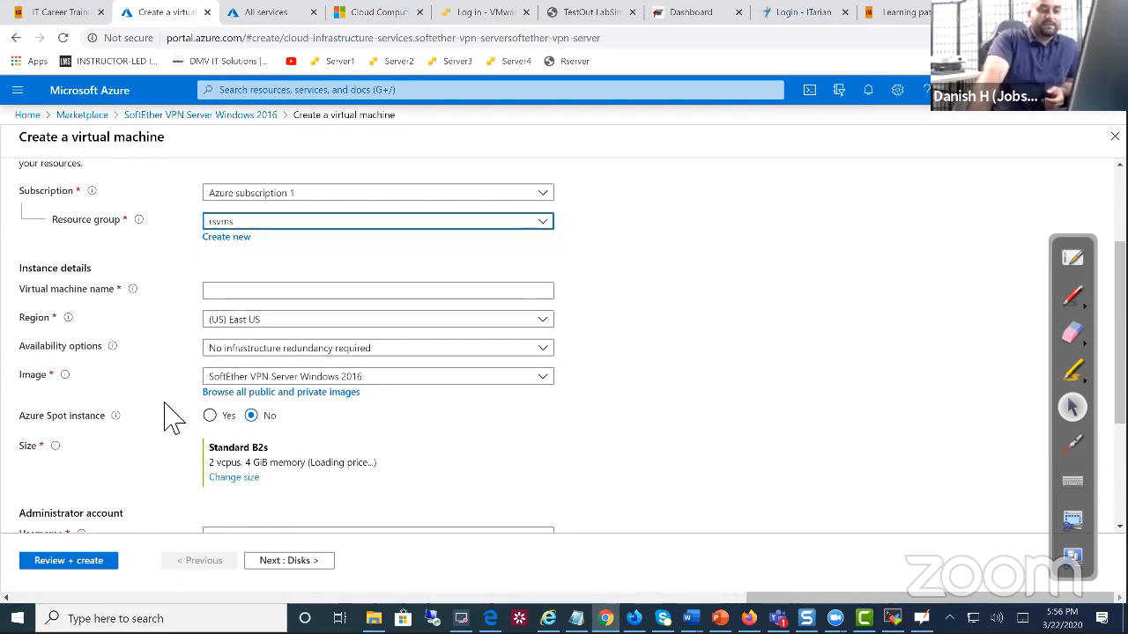
left_click(238, 293)
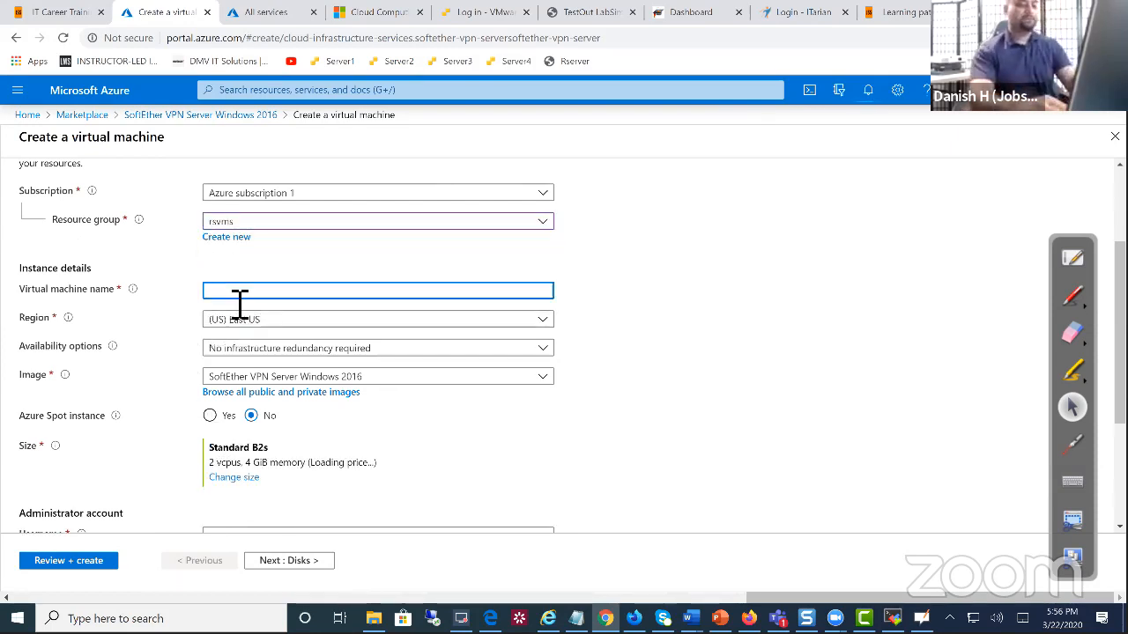
type("VPN")
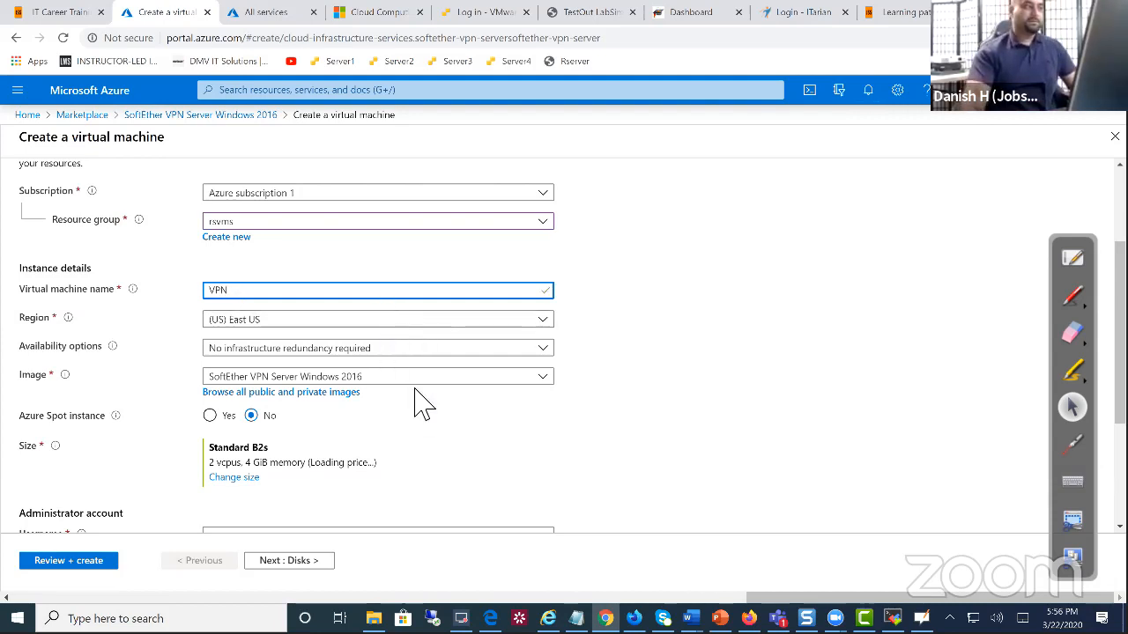
Enter the administrator username and a matching password, then continue to Disks
scroll(335, 374, "down", 1)
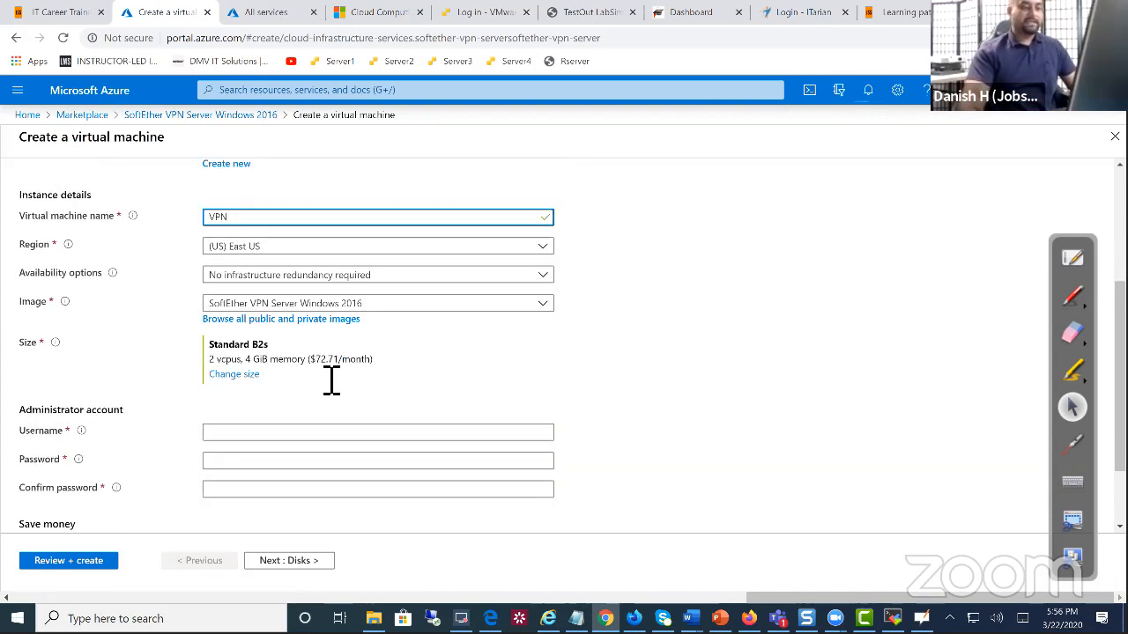
scroll(332, 380, "down", 1)
left_click(300, 337)
type("dk")
key("BackSpace")
key("BackSpace")
type("dkhan")
key("Tab")
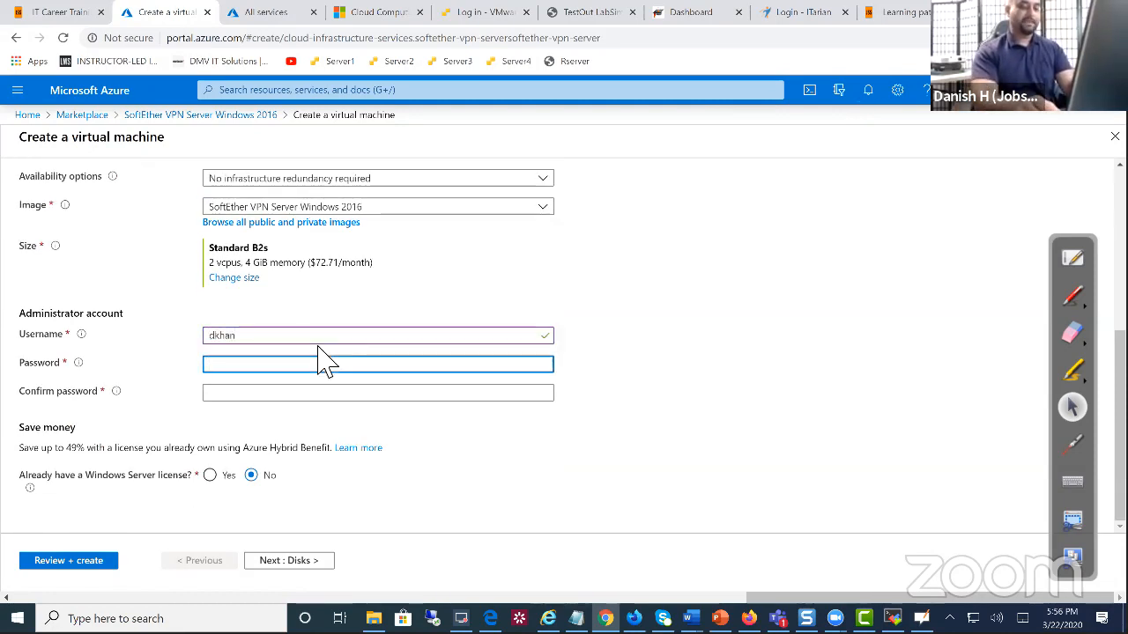
type("•")
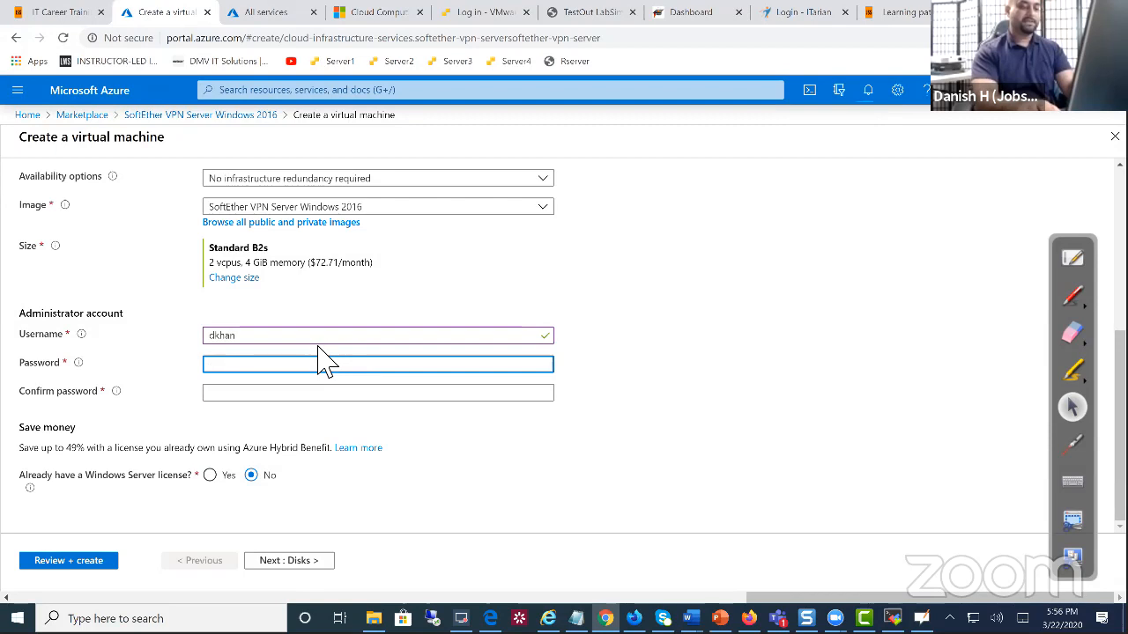
type("•••")
left_click(333, 396)
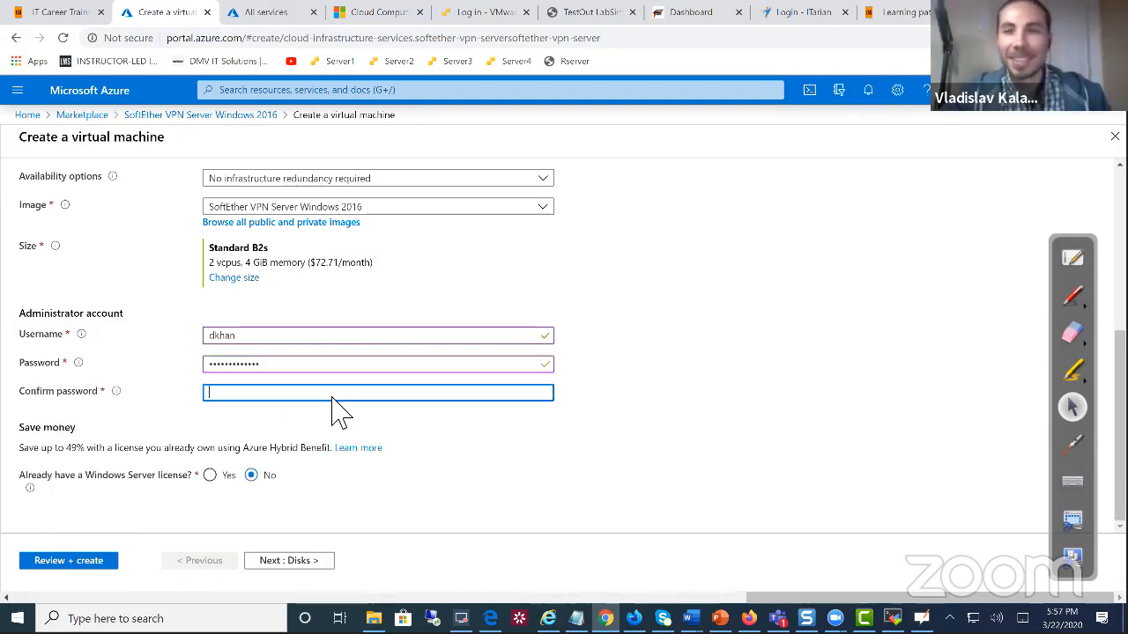
type("••••••")
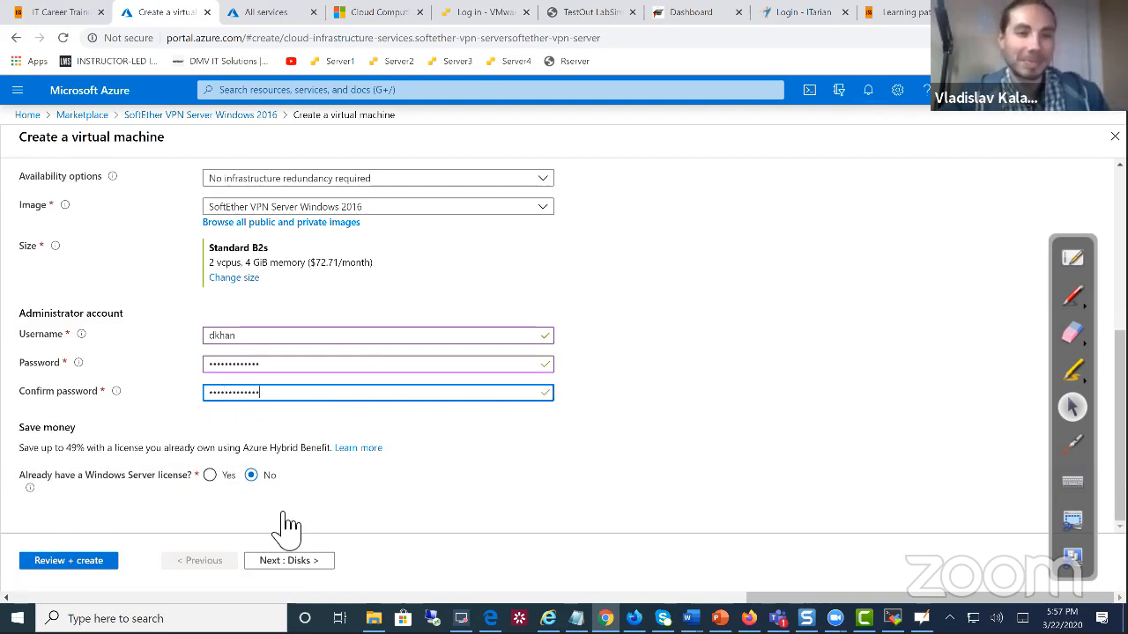
left_click(296, 569)
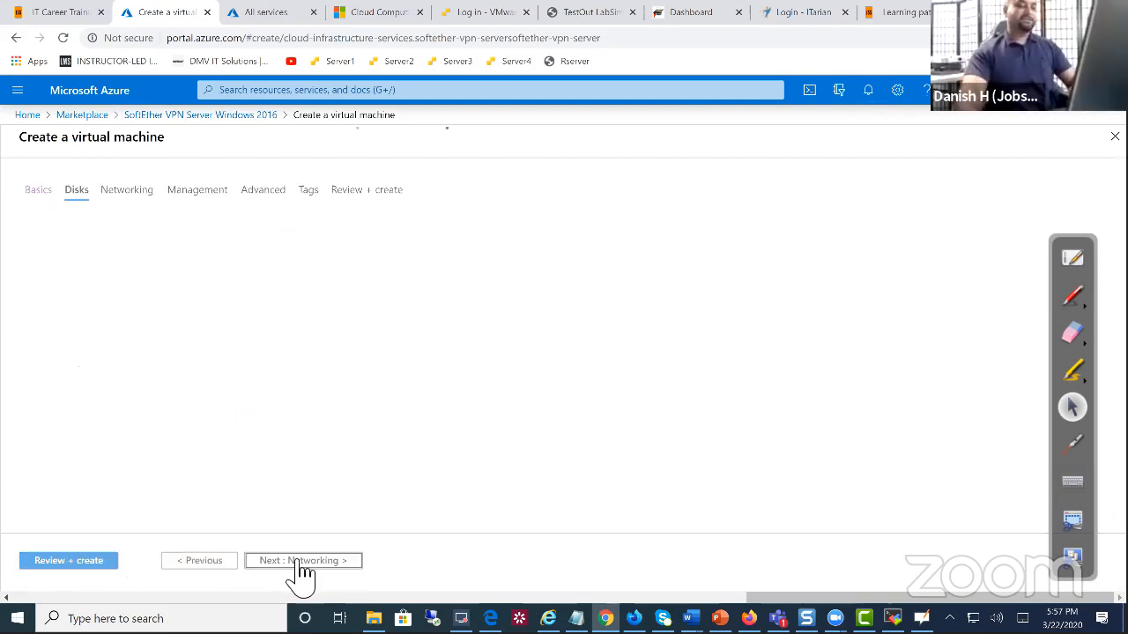
Review and create the SoftEther VPN VM, then return to its marketplace page
left_click(112, 563)
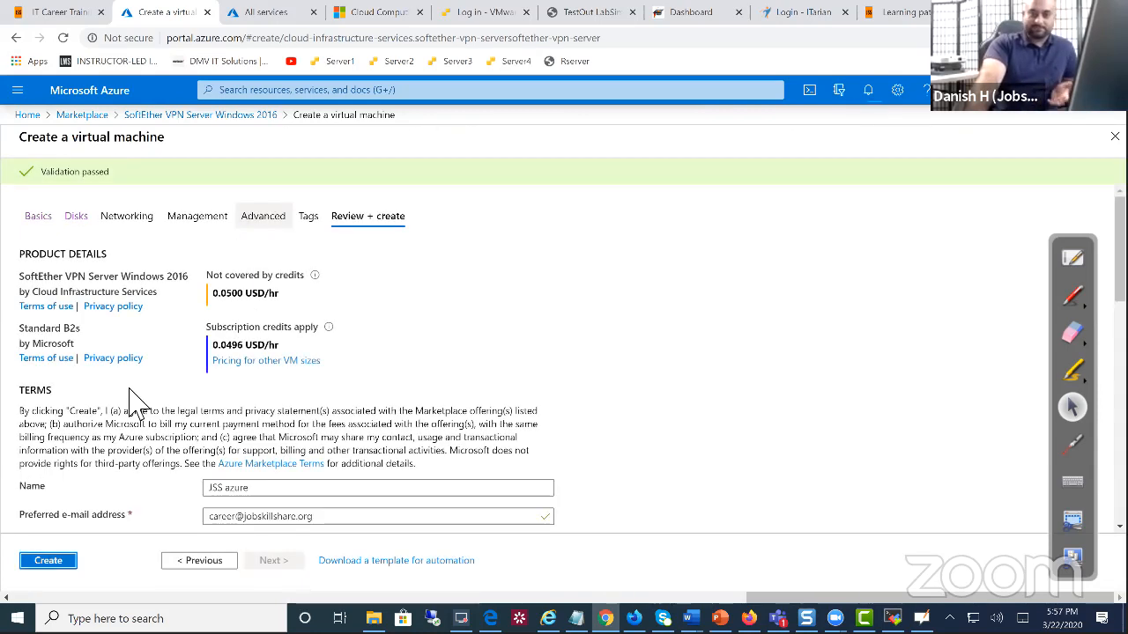
left_click(44, 568)
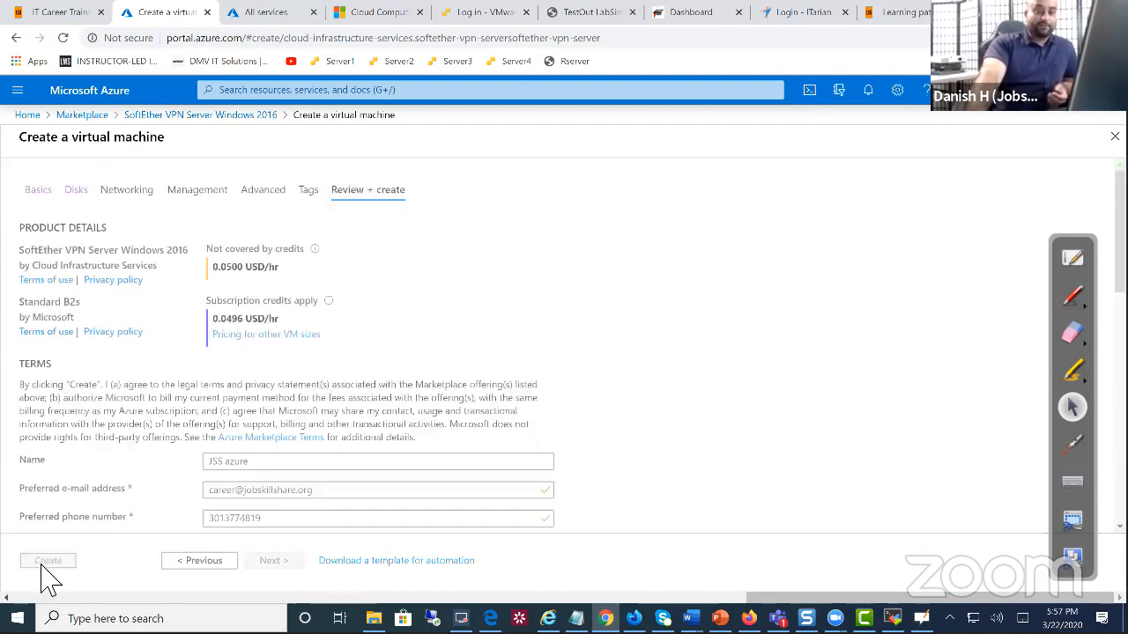
left_click(163, 116)
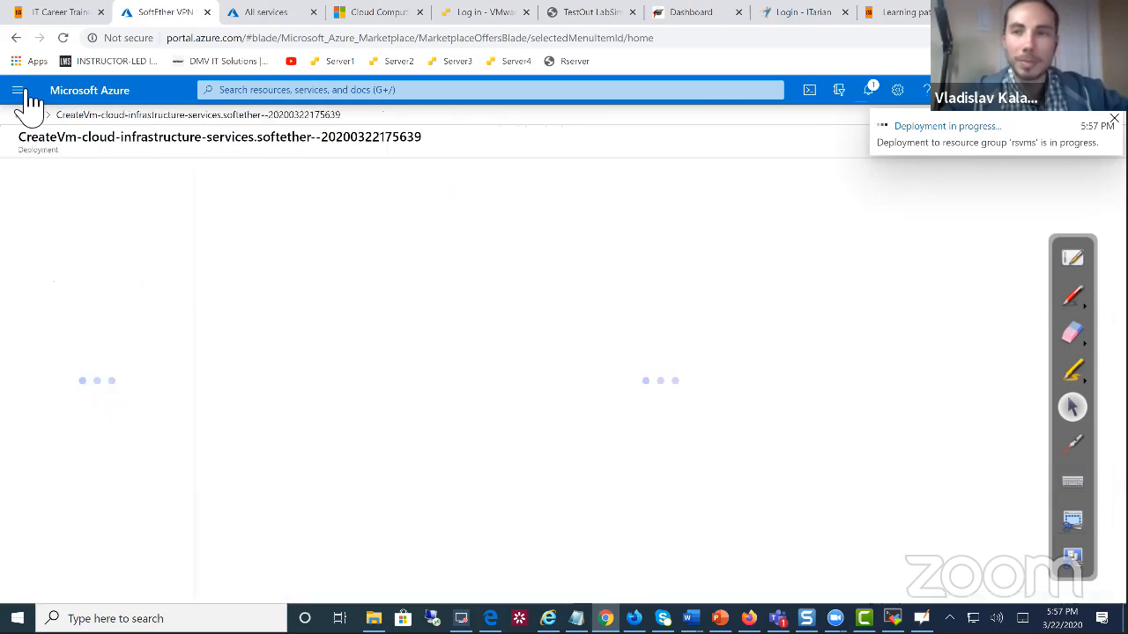
Check the still-empty Virtual machines list, then switch to the ESXi host login page
left_click(19, 91)
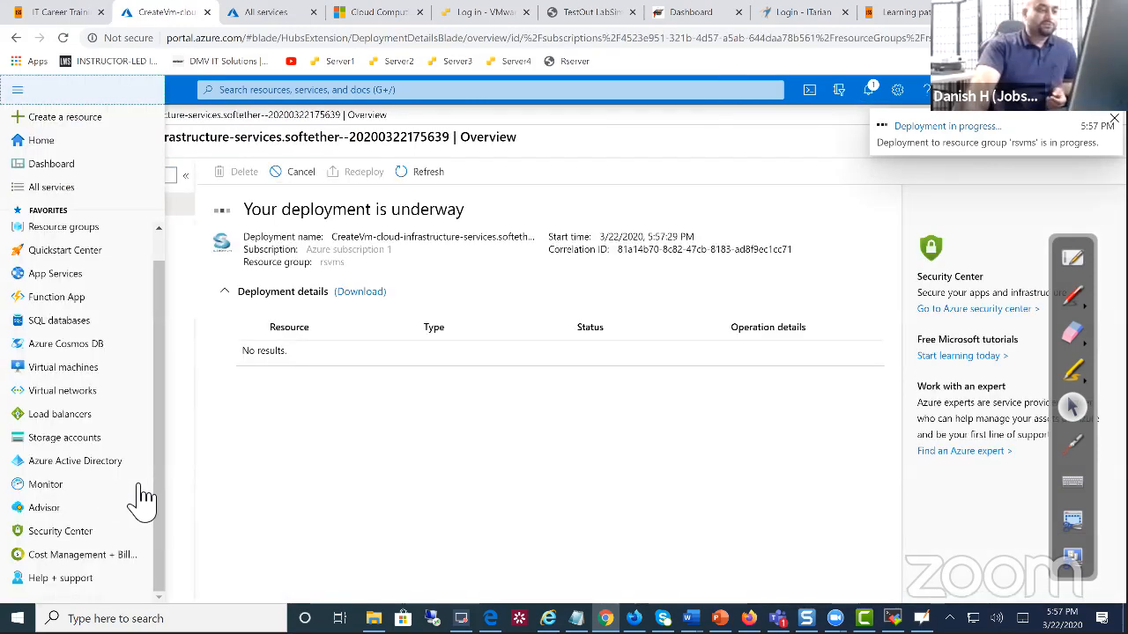
left_click(91, 367)
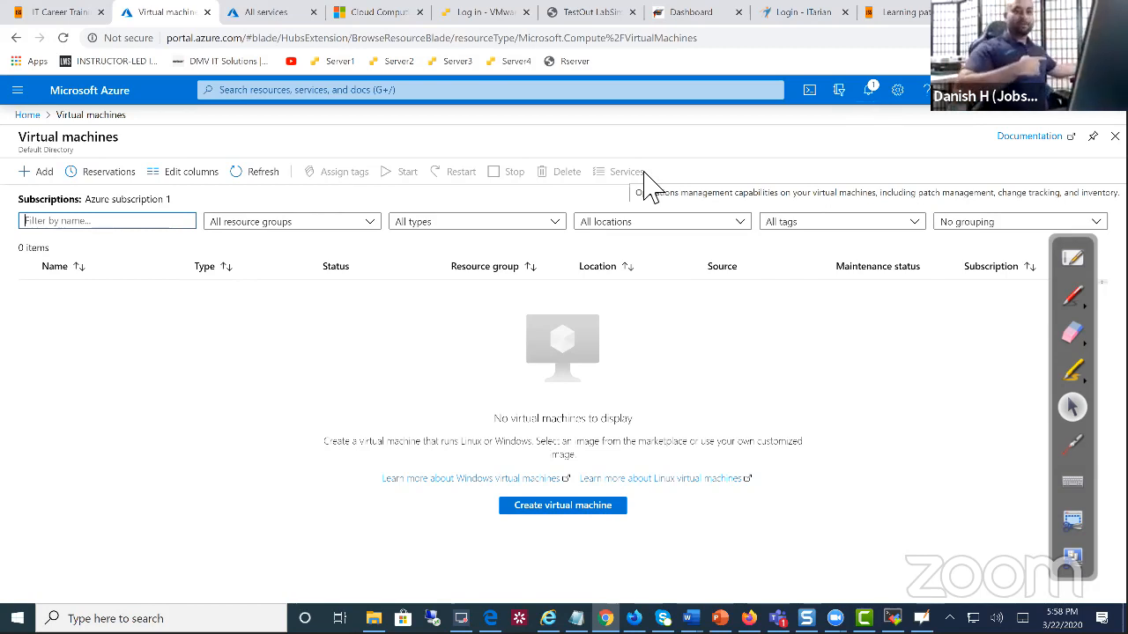
left_click(459, 12)
Log in to the ESXi host as root and reload to reach the host summary
left_click(246, 327)
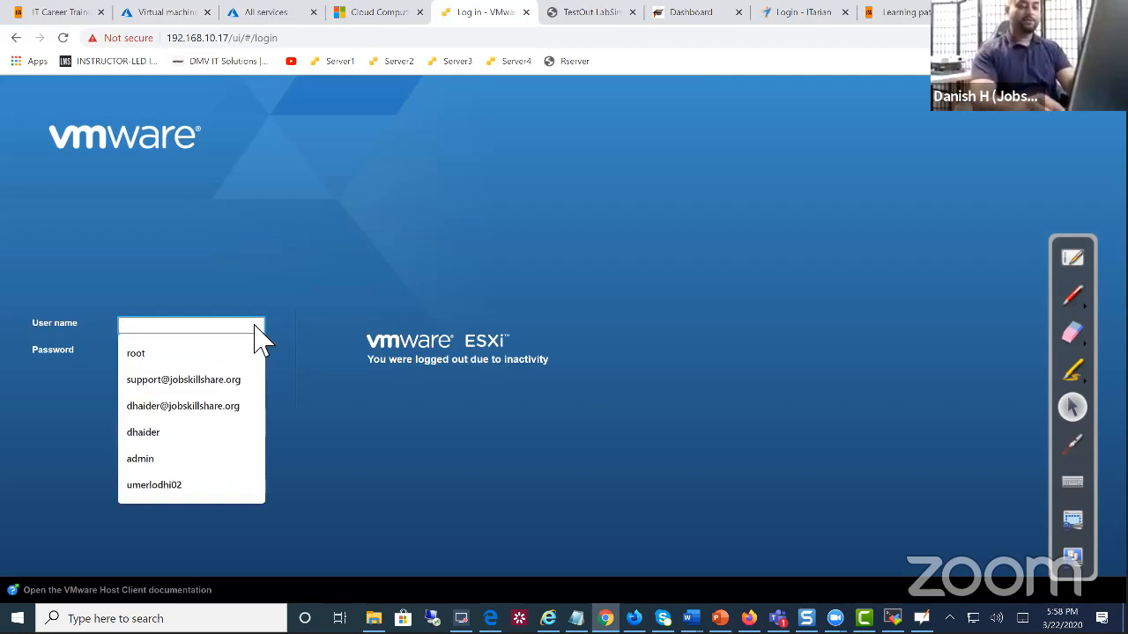
type("root")
key("Tab")
type("********")
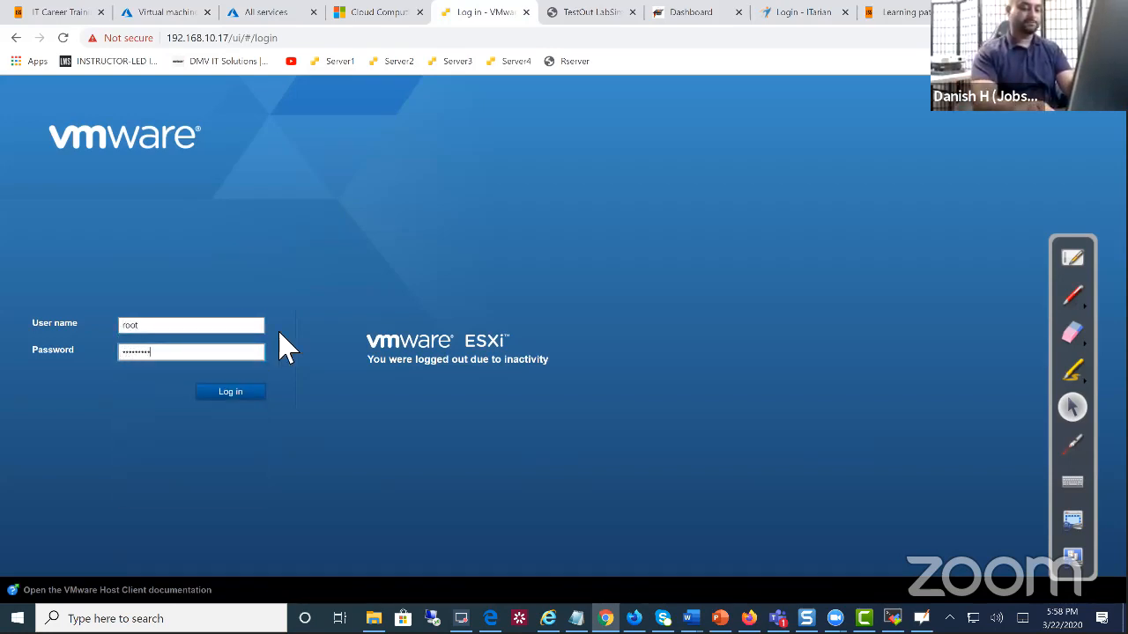
type("**")
key("Return")
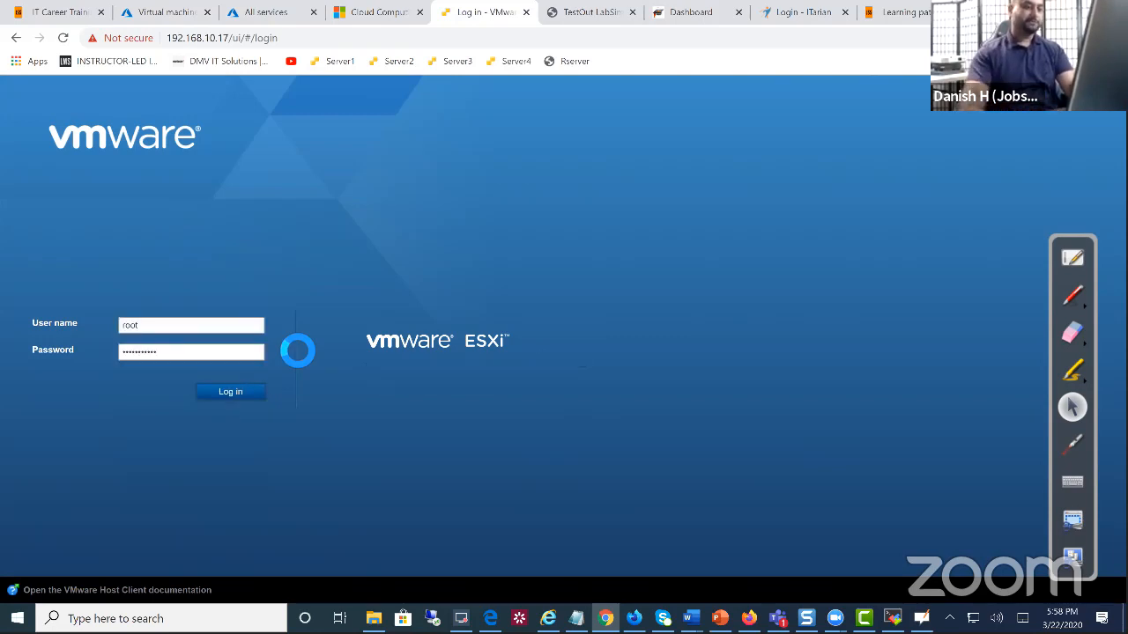
left_click(61, 38)
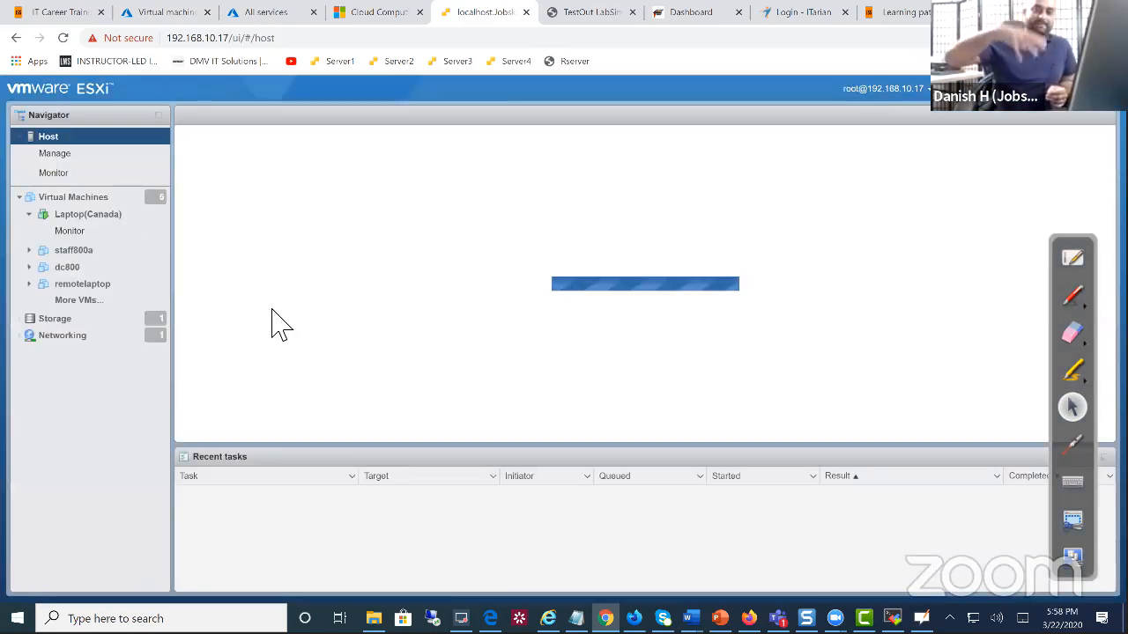
Open the Laptop(Canada) browser console and send Ctrl-Alt-Delete to reach Windows sign-in
left_click(91, 219)
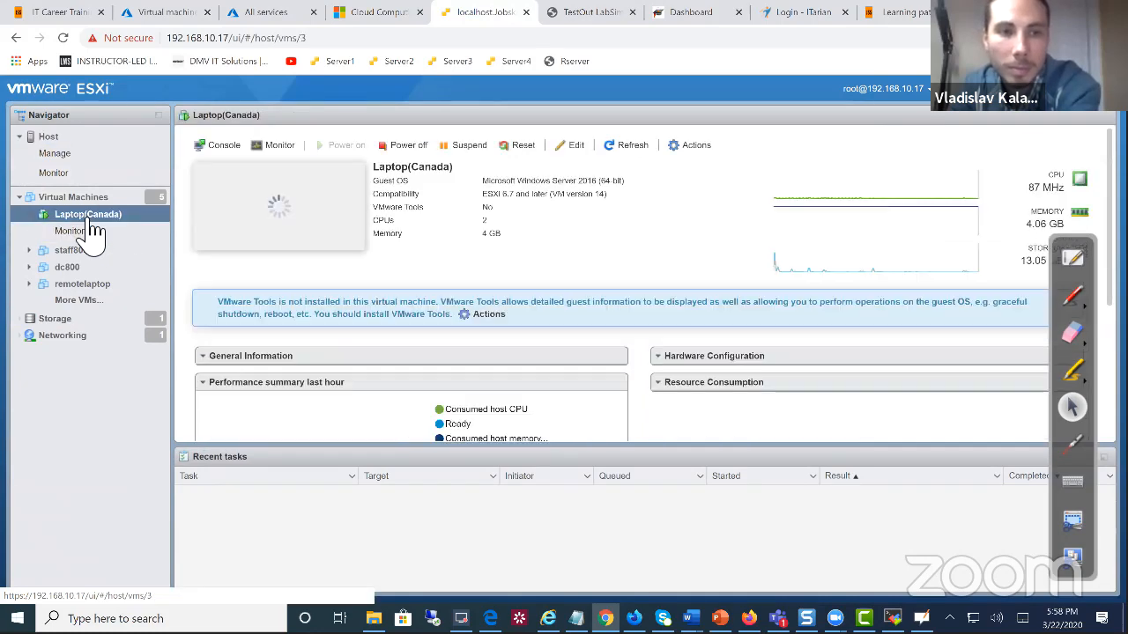
left_click(228, 147)
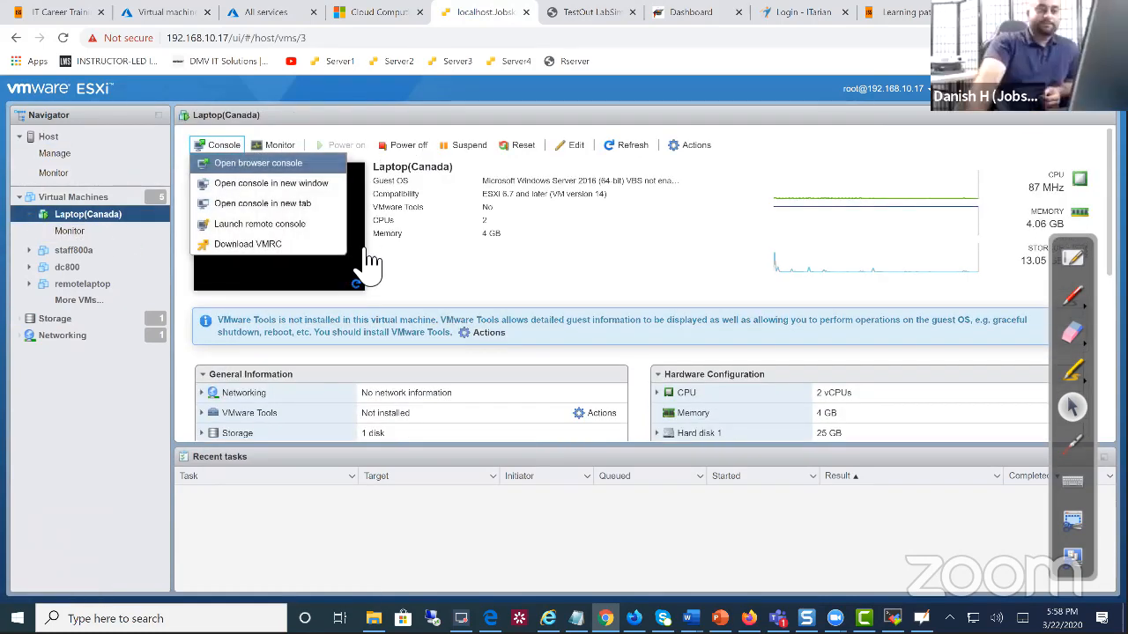
left_click(265, 163)
left_click(793, 112)
mouse_move(818, 249)
mouse_move(627, 282)
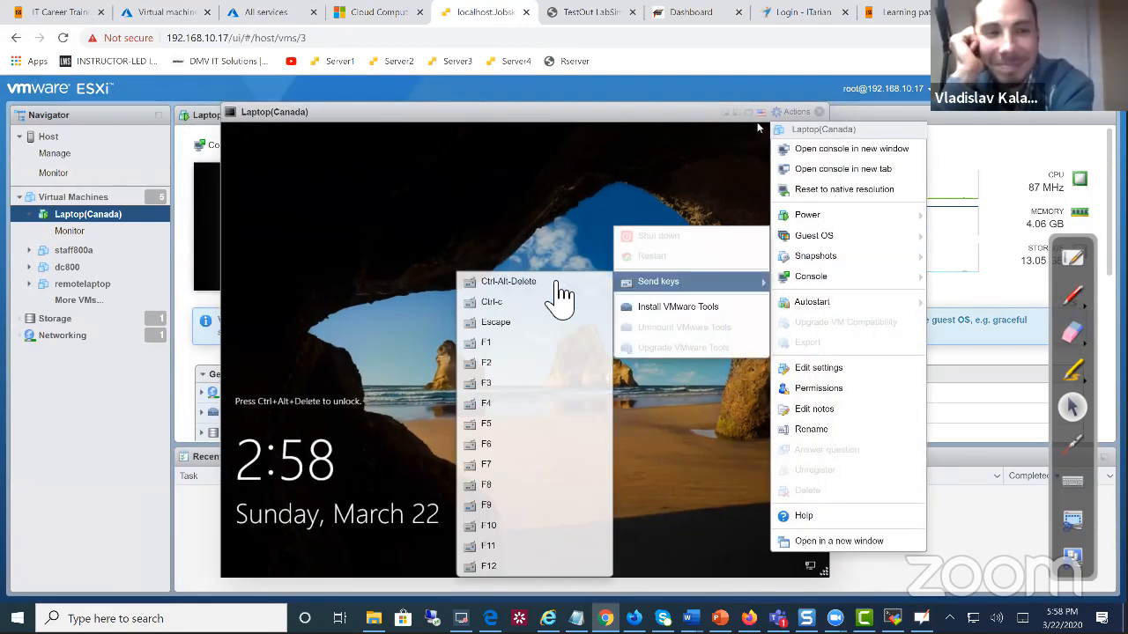
left_click(556, 284)
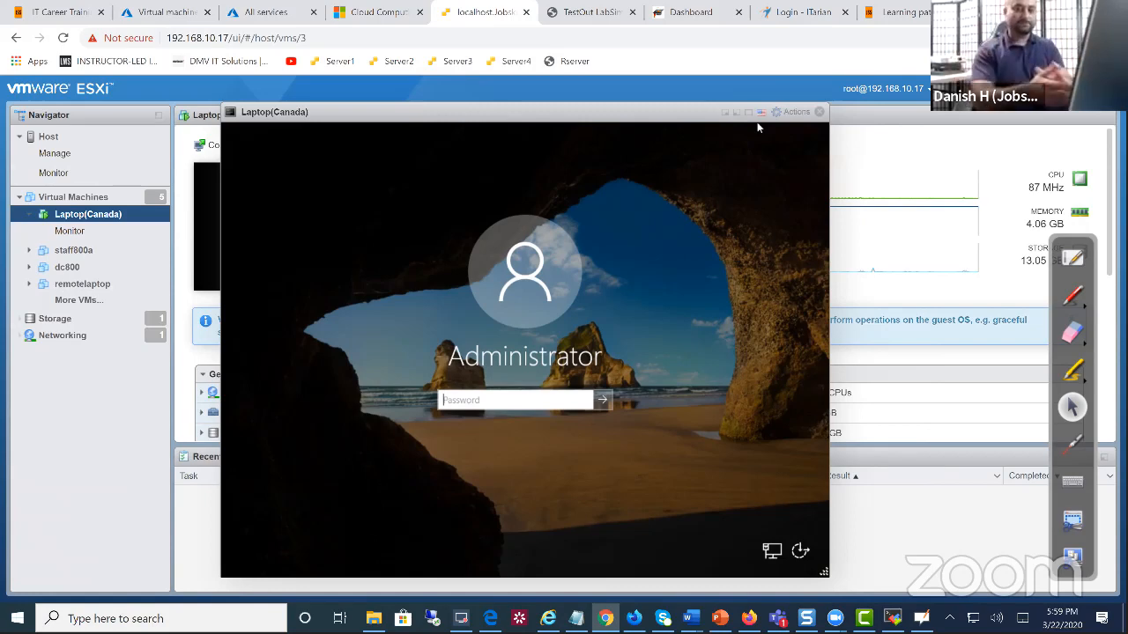
Enter the Administrator password and sign in to Windows
left_click(508, 399)
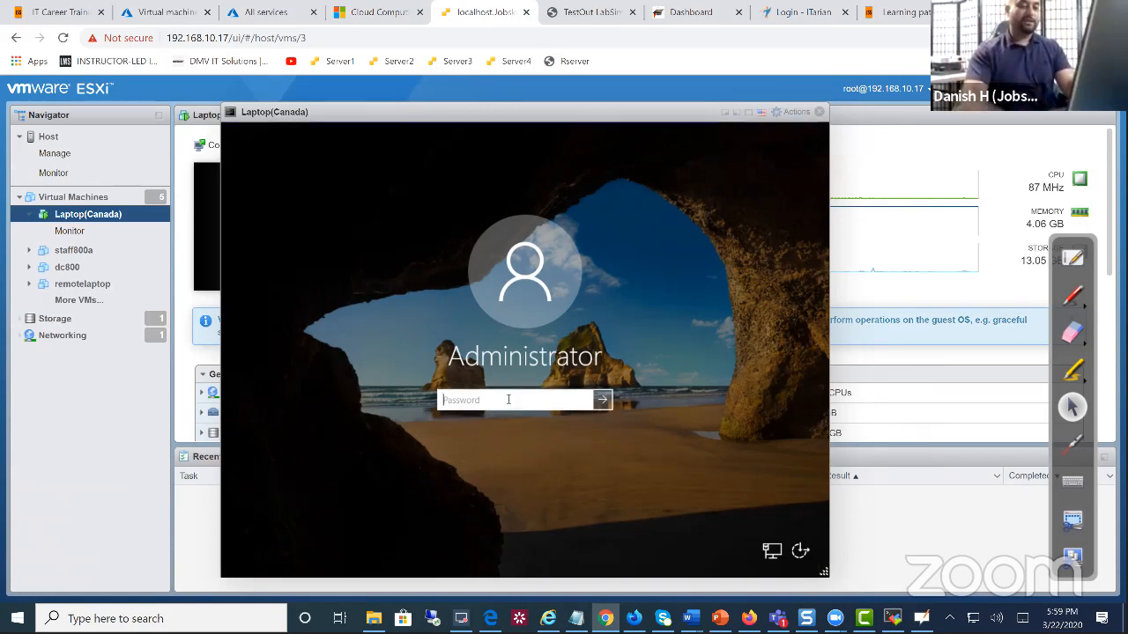
type("P")
key("BackSpace")
type("Pa$$")
key("BackSpace")
key("BackSpace")
key("BackSpace")
key("BackSpace")
type("Pa$$w0rd")
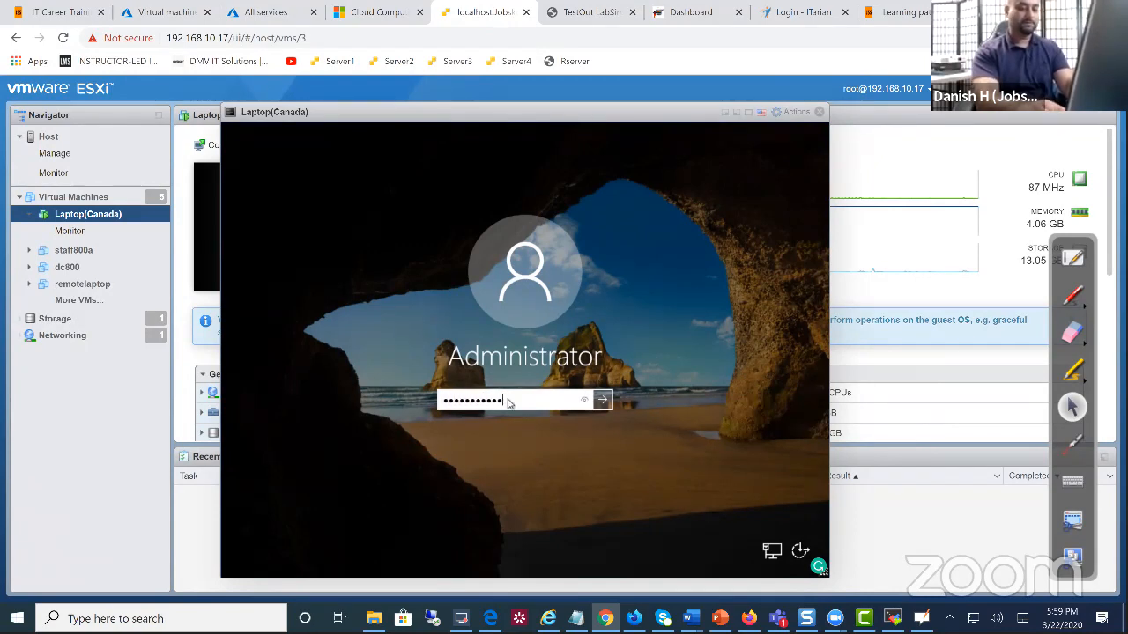
key("Return")
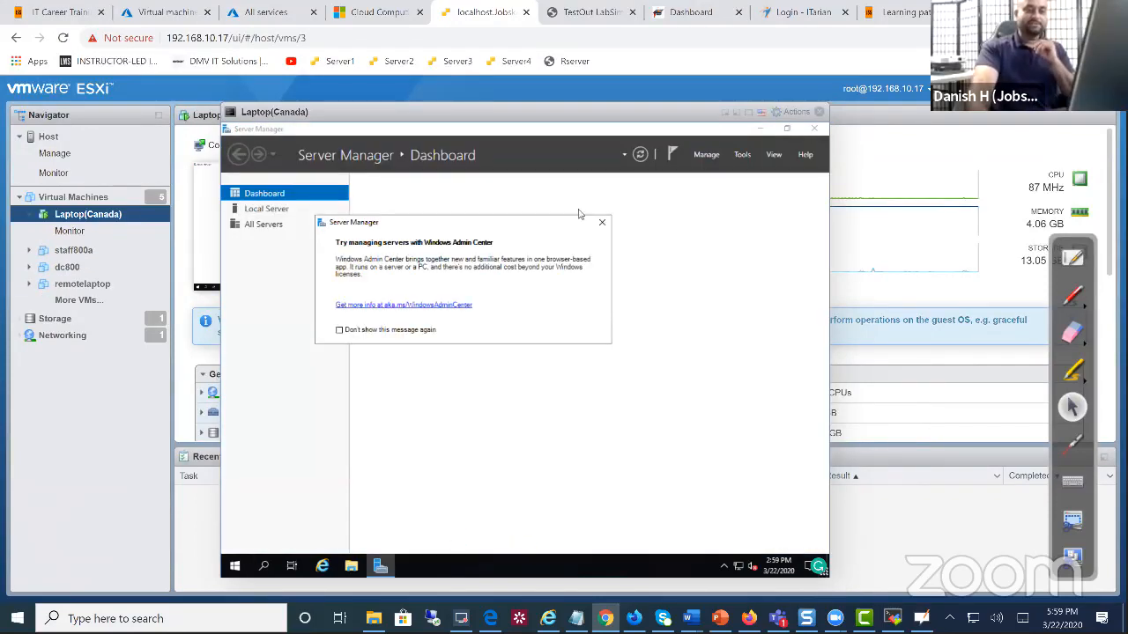
Dismiss Windows Admin Center and view Local Server properties showing laptopcanada in WORKGROUP
left_click(602, 222)
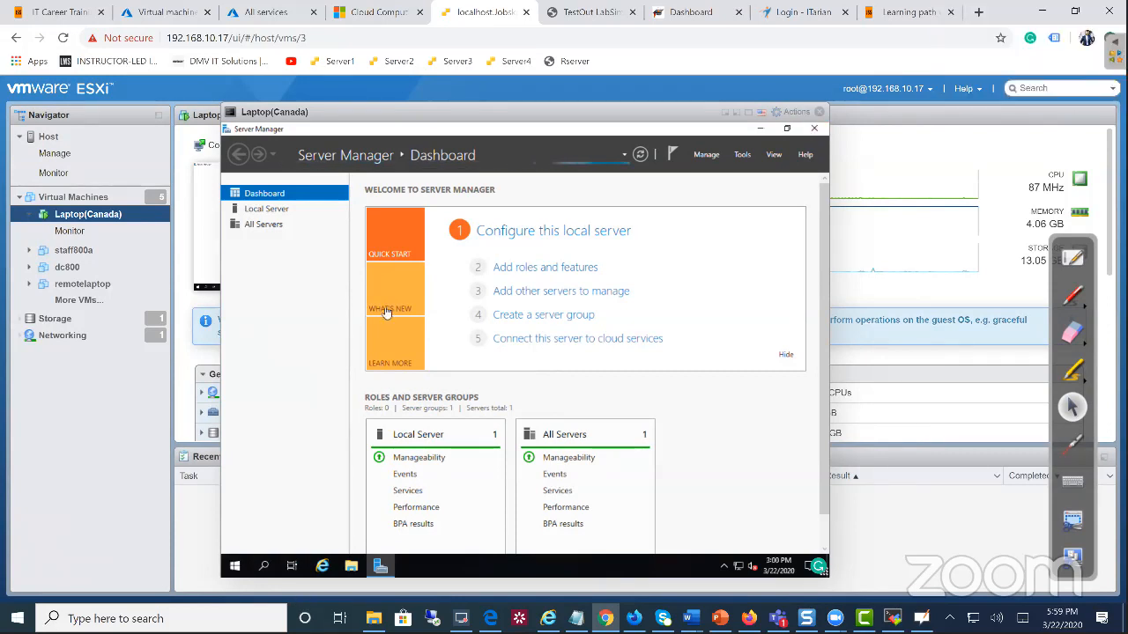
left_click(747, 164)
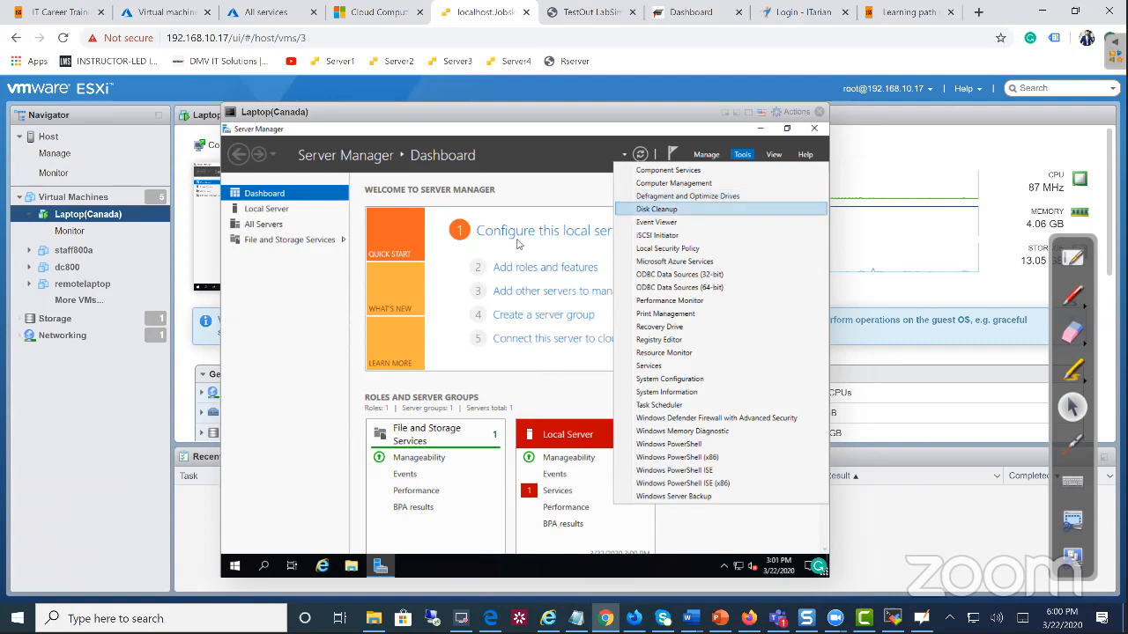
left_click(261, 215)
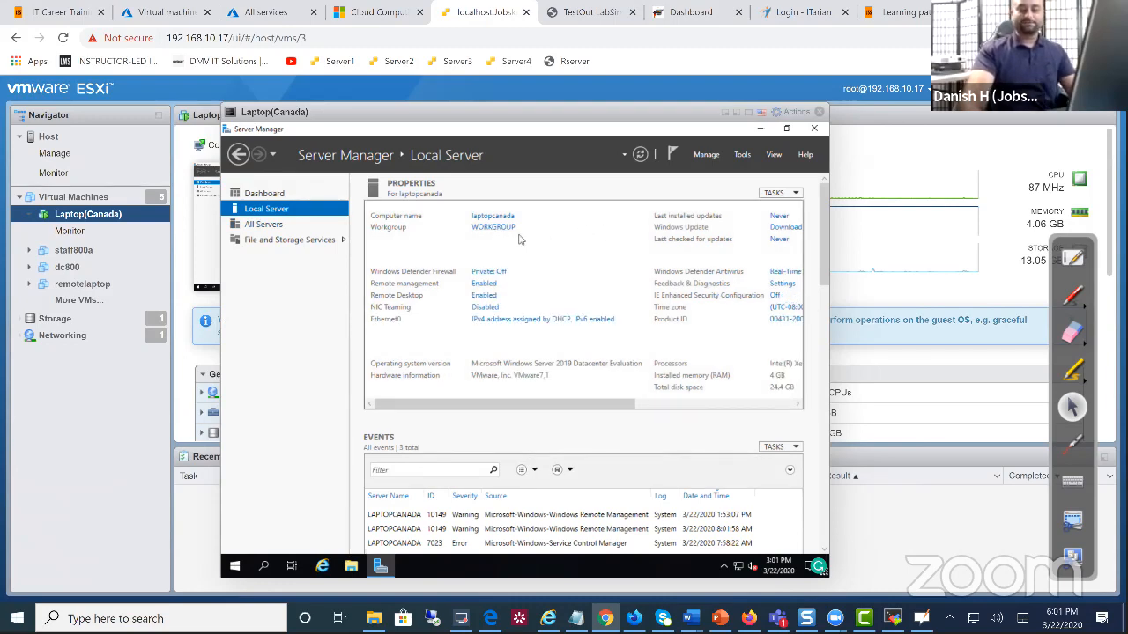
Show the Laptop(Canada) VM's System page: laptopcanada in WORKGROUP, Windows Server 2019, 4.00 GB RAM
left_click(237, 569)
right_click(238, 568)
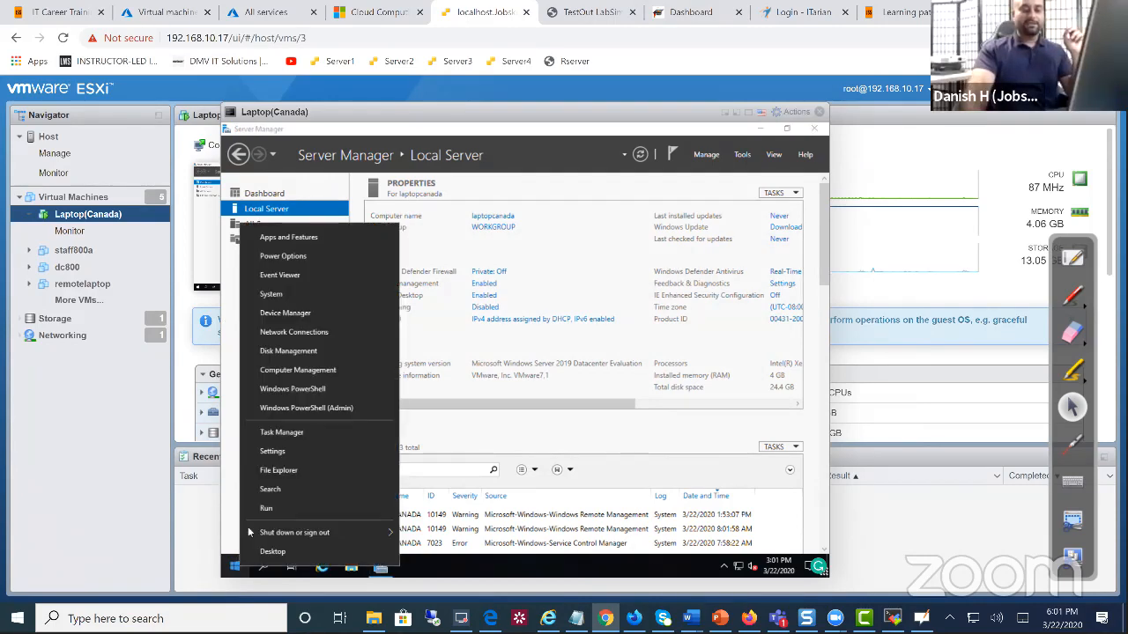
left_click(301, 306)
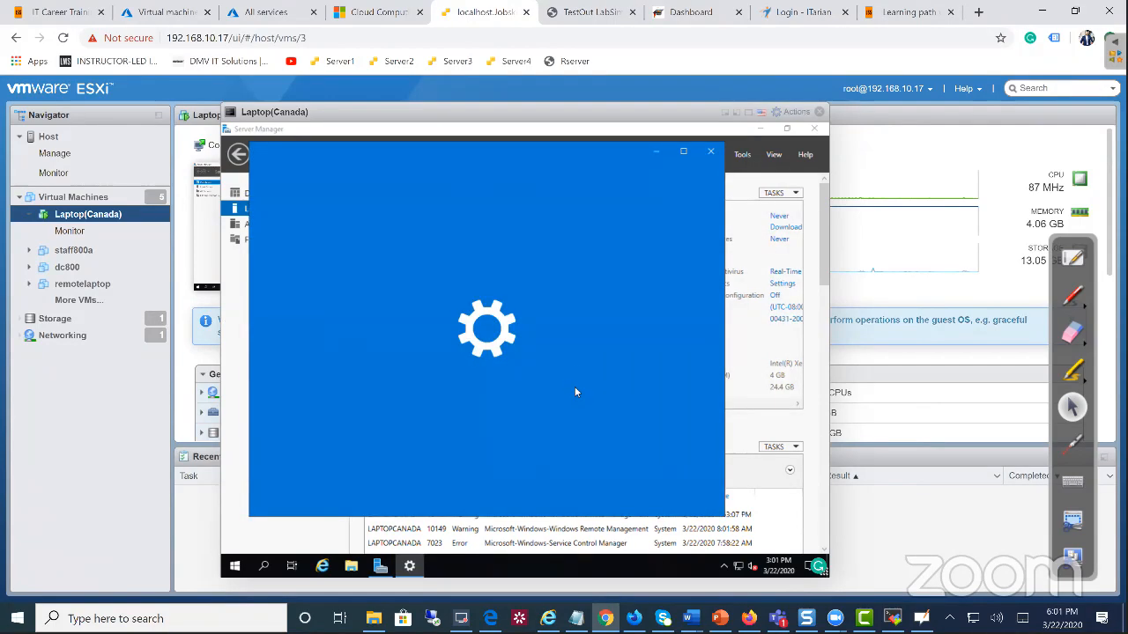
scroll(577, 386, "down", 5)
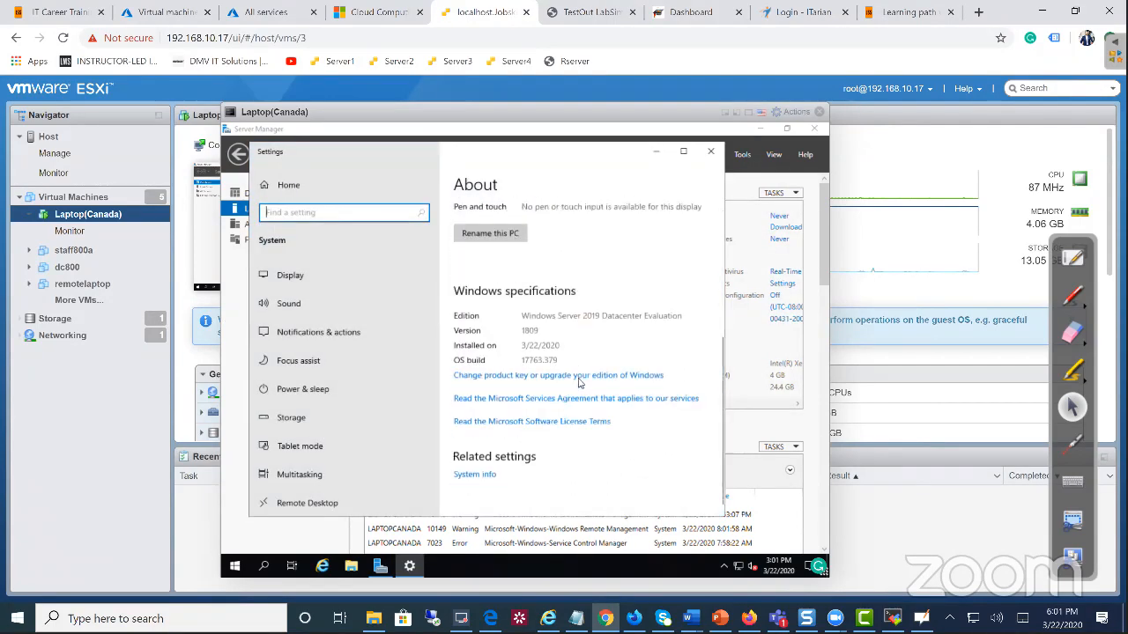
left_click(483, 468)
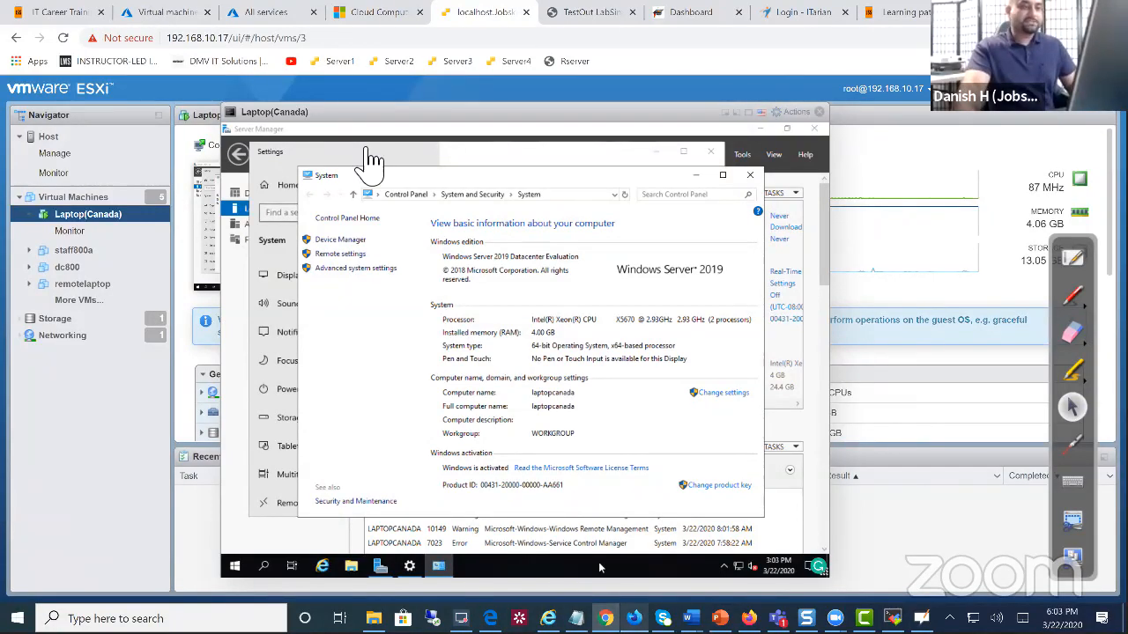
key("alt+Tab")
Close the VM's System, Settings and Server Manager windows, then return to Azure's Virtual machines list
left_click(298, 37)
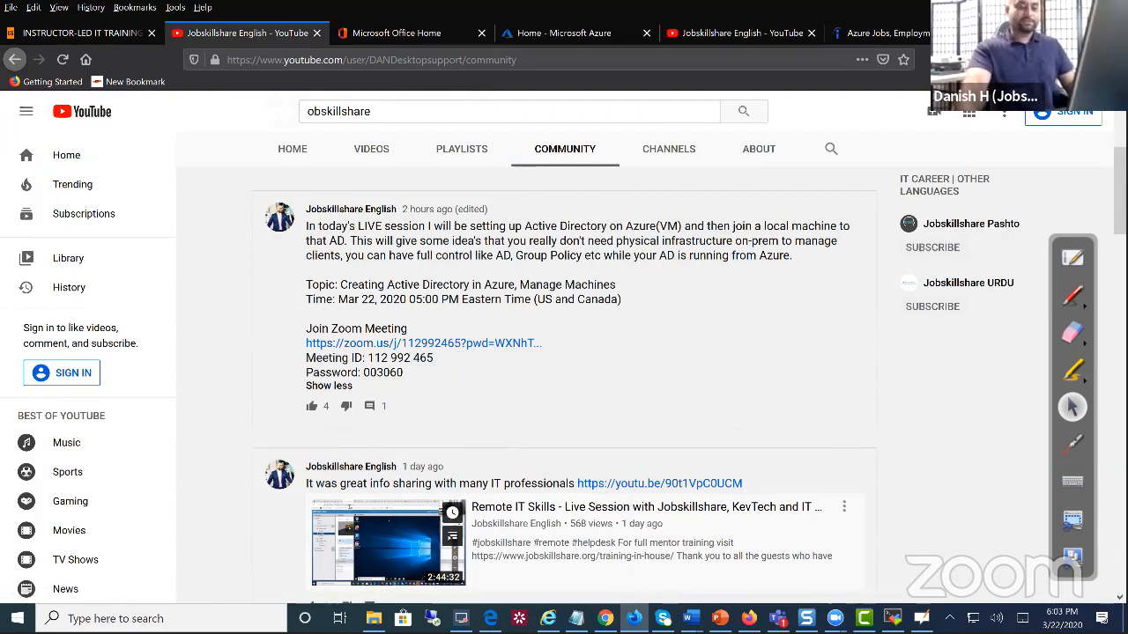
left_click(605, 619)
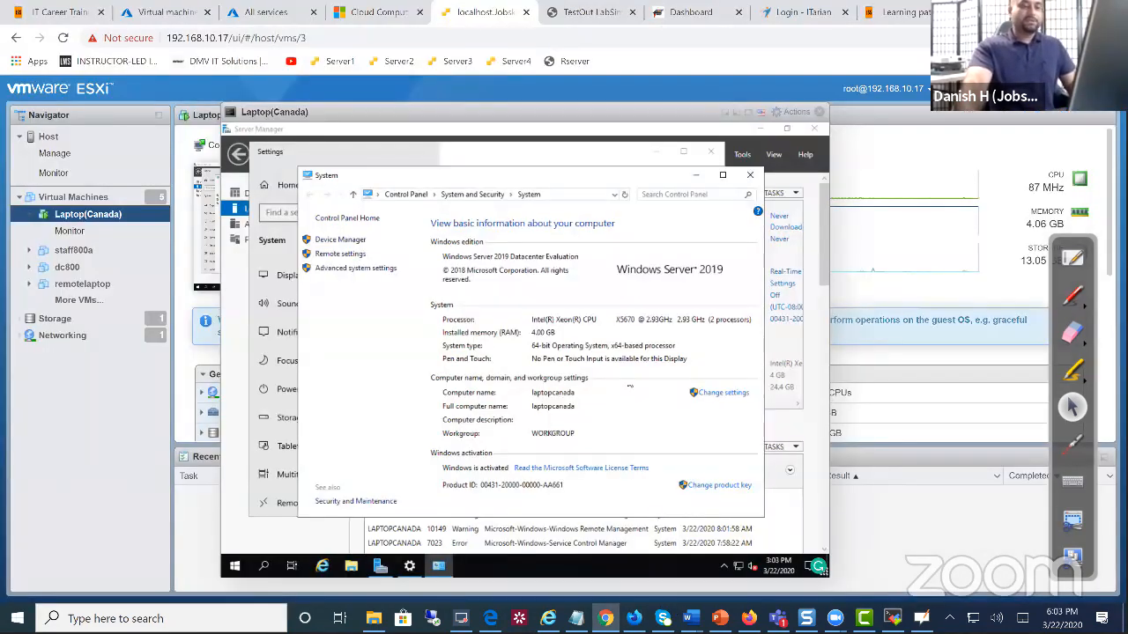
left_click(750, 174)
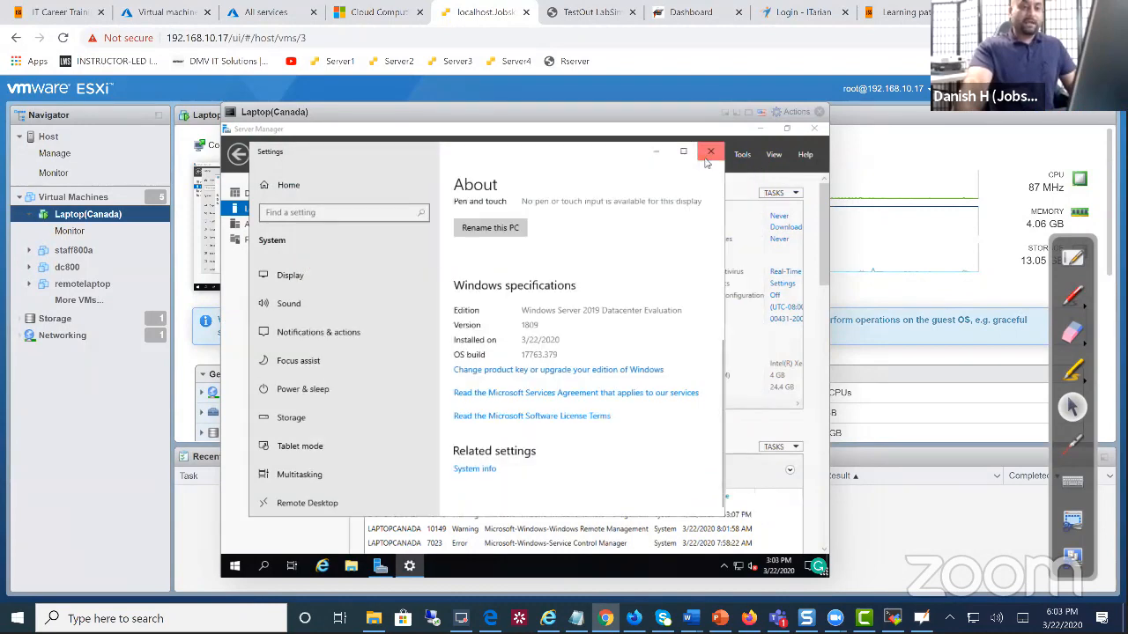
left_click(710, 152)
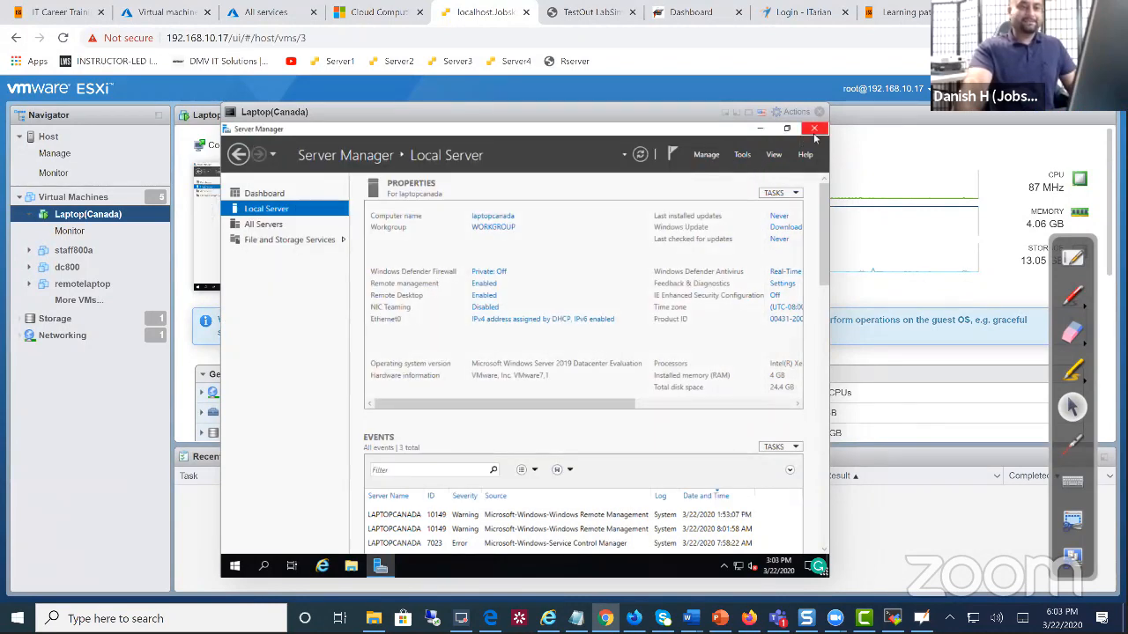
left_click(814, 129)
left_click(175, 13)
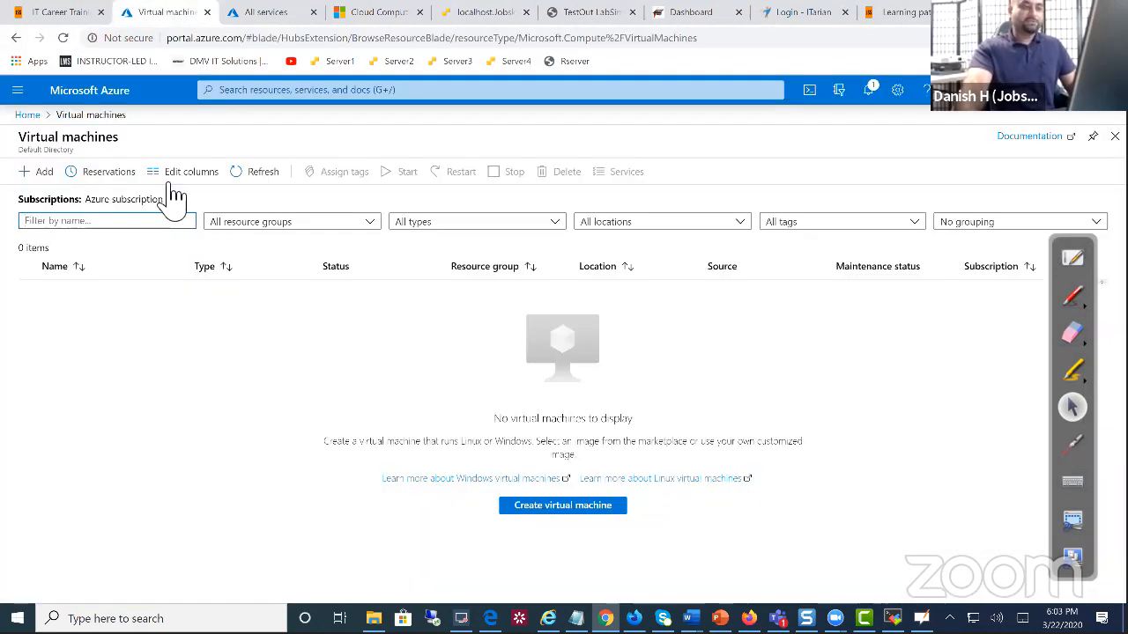
Refresh the Azure VM list, open demodc's overview, and go back to the ESXi console
left_click(62, 38)
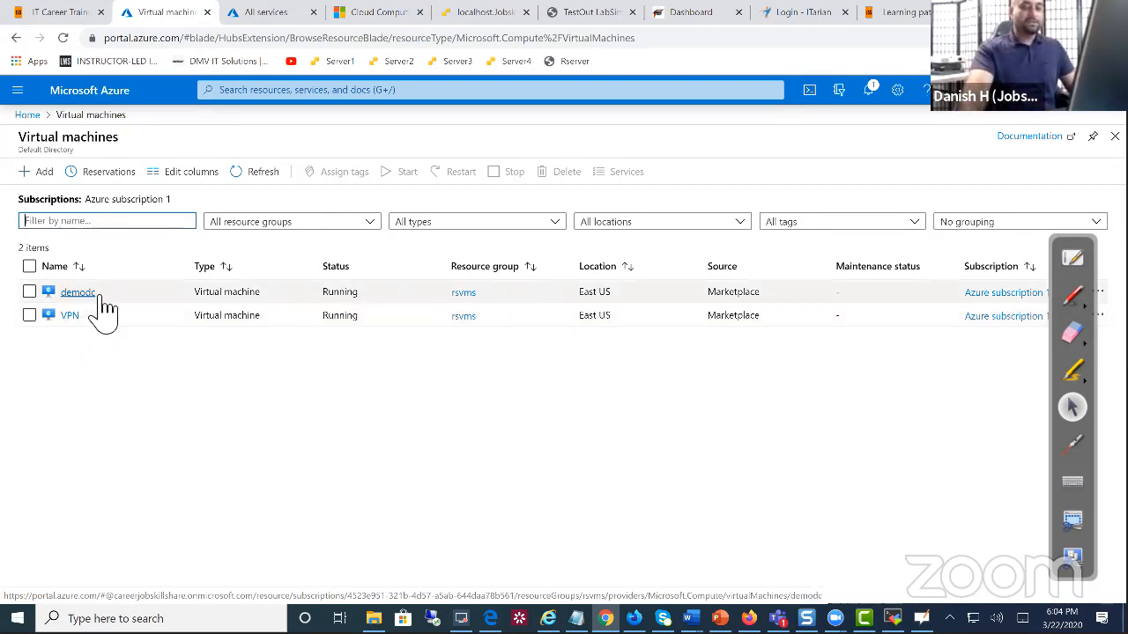
left_click(92, 300)
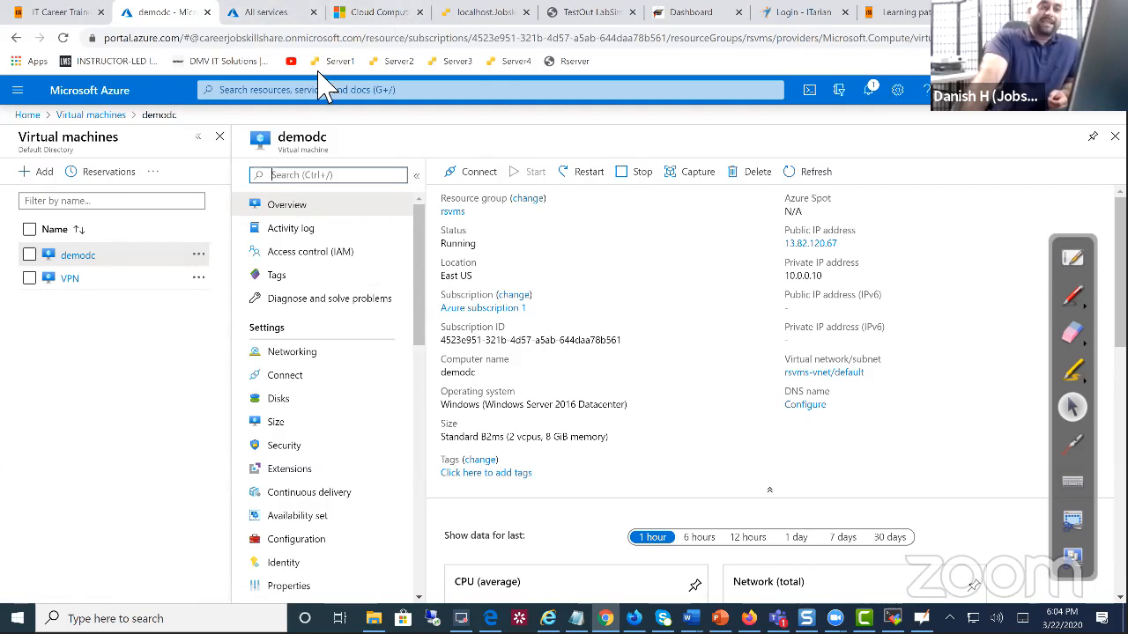
left_click_drag(469, 16, 291, 27)
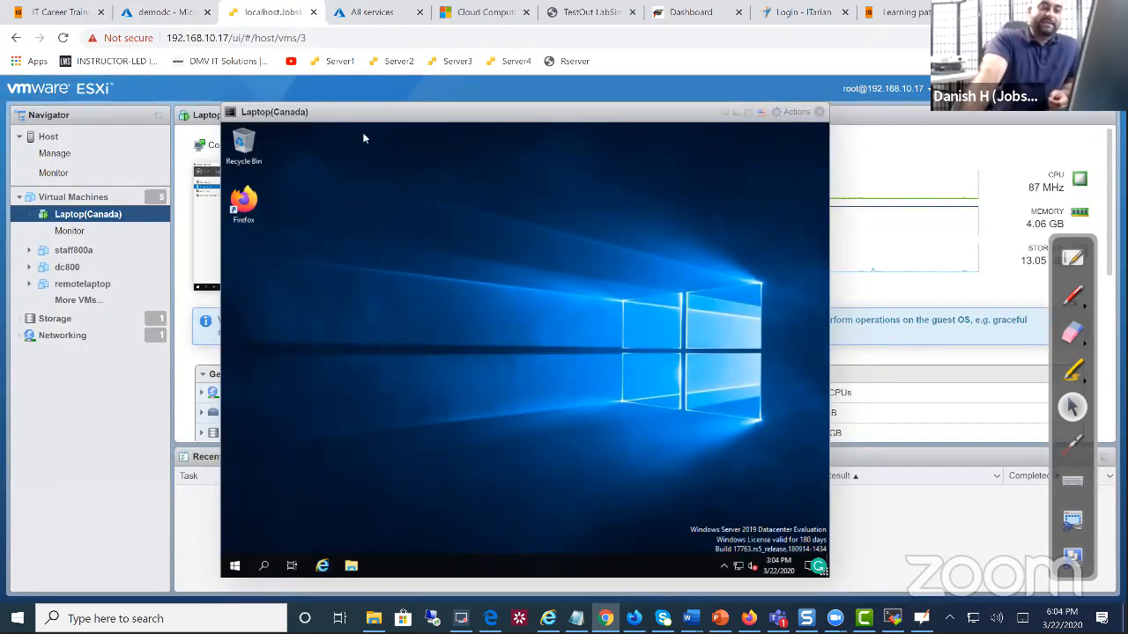
Open Command Prompt in the Laptop(Canada) VM and run ping demodc
left_click(264, 566)
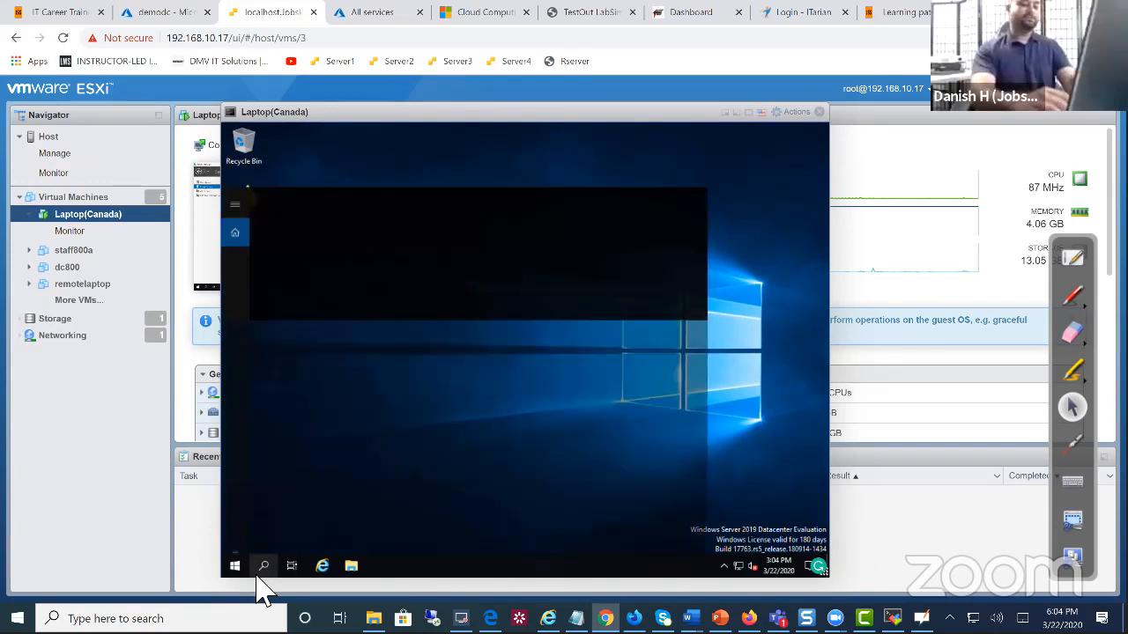
type("cmd")
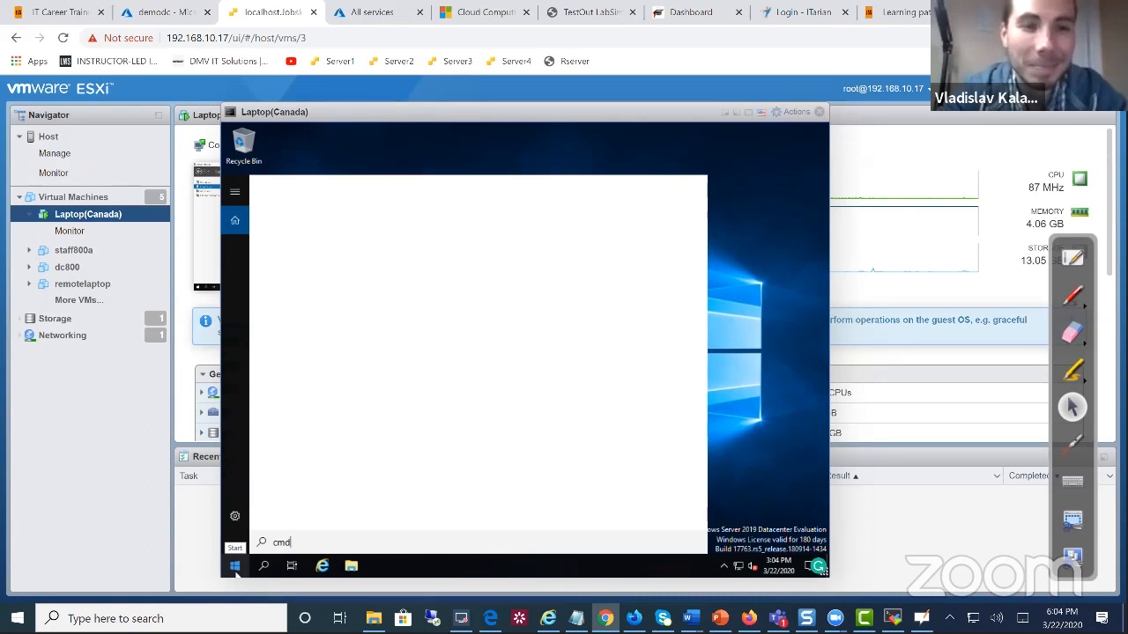
left_click(324, 255)
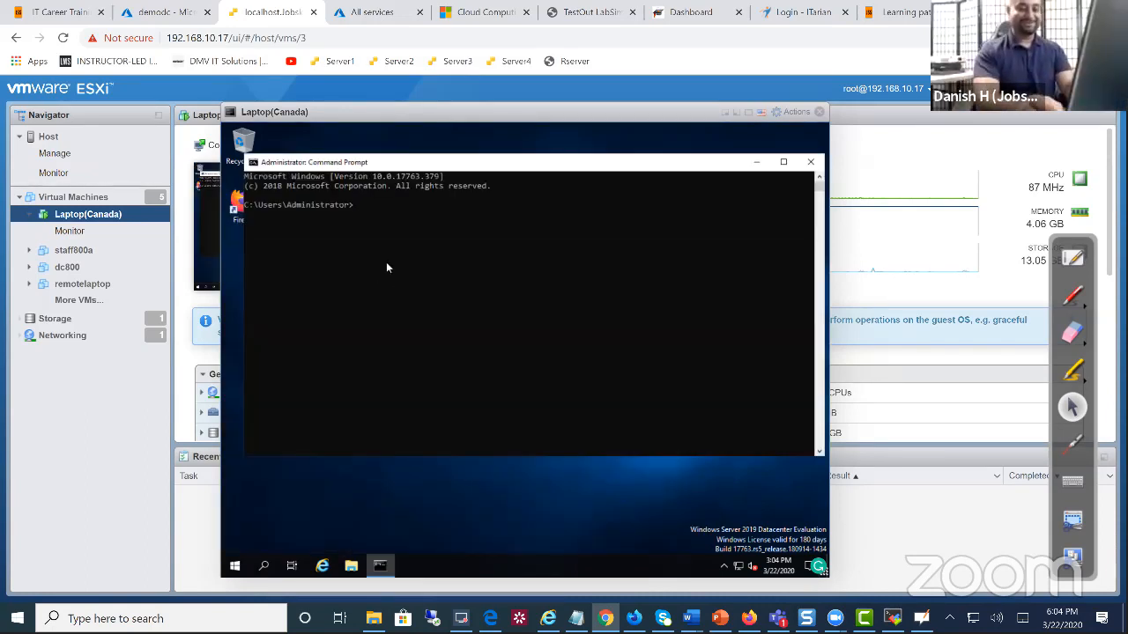
type("ping")
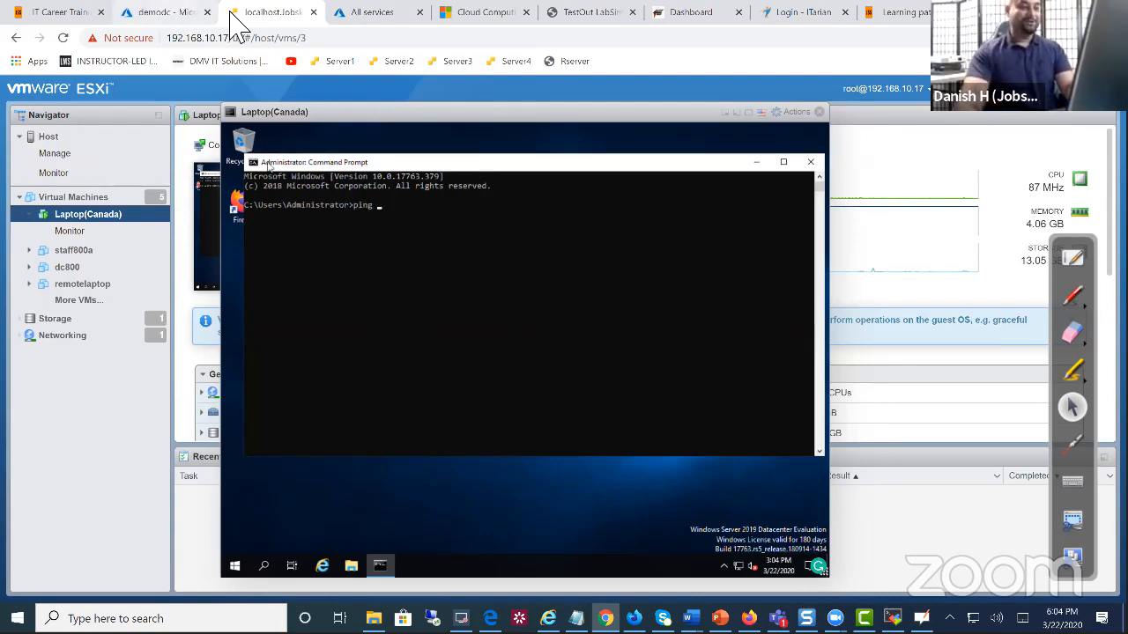
key("ctrl+shift+Tab")
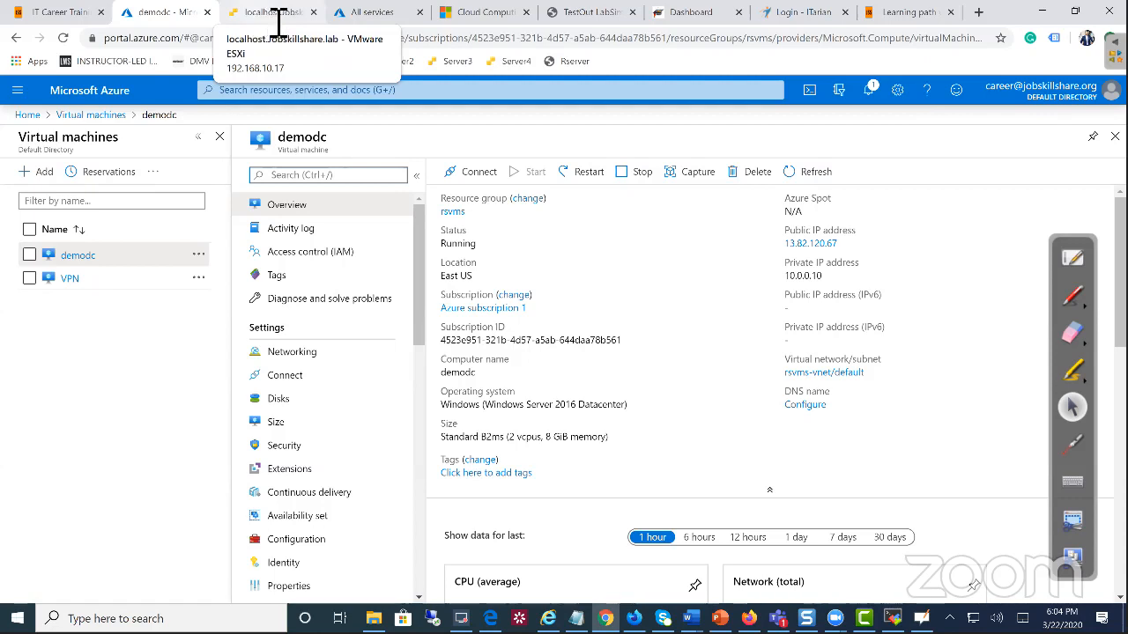
left_click(254, 14)
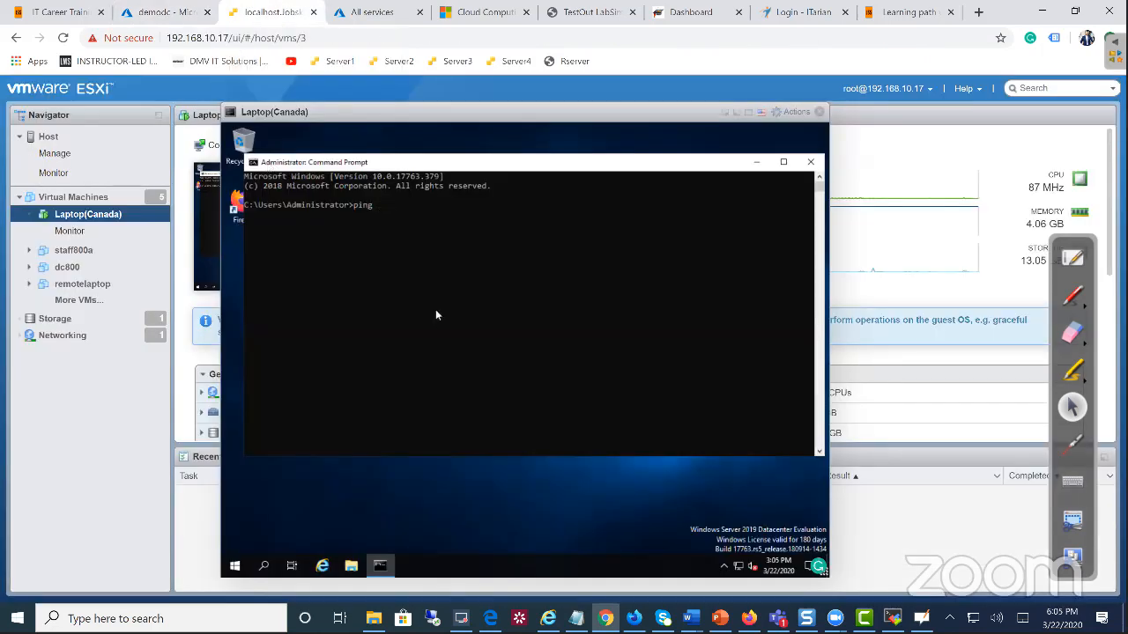
type("demo")
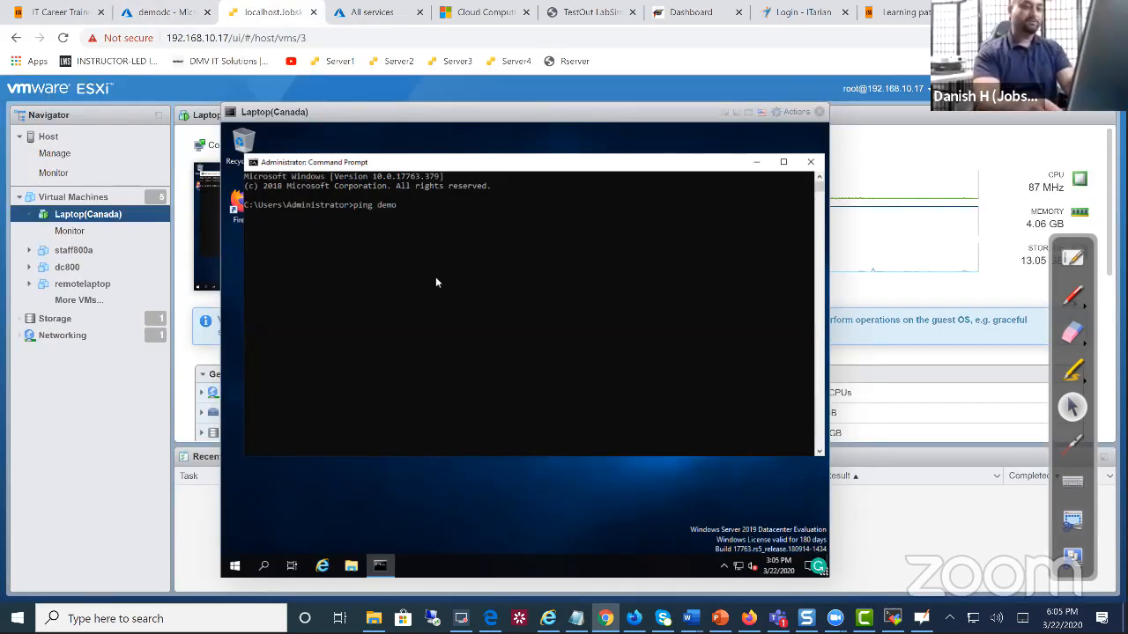
type("dc")
key("Return")
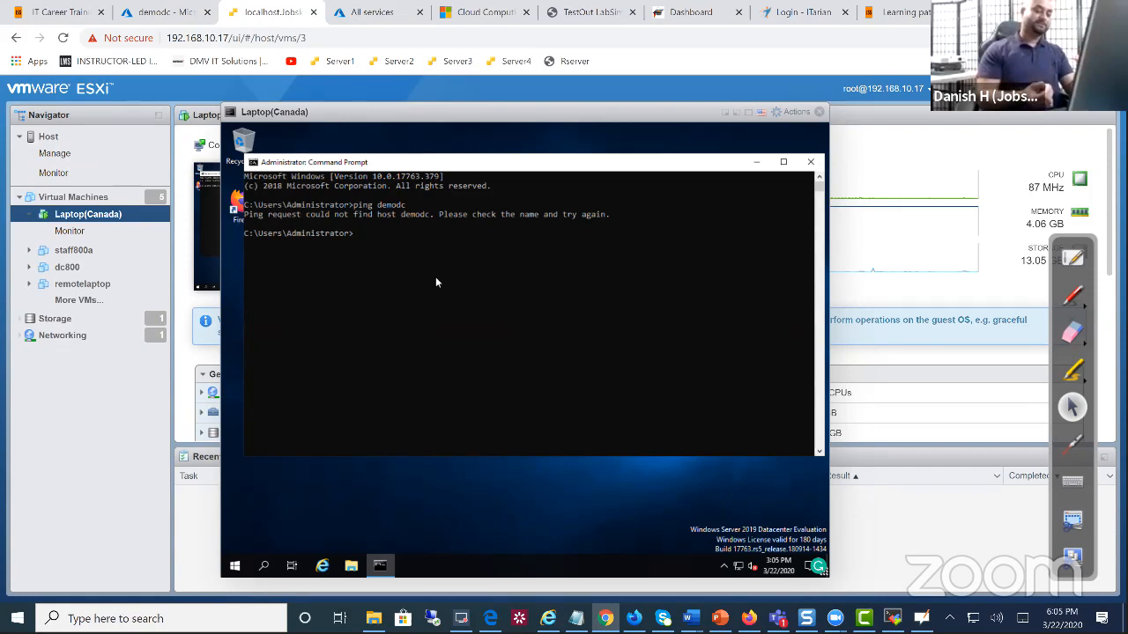
Ping demodc's public IP 13.82.120.67 from the VM's Command Prompt
type("ping")
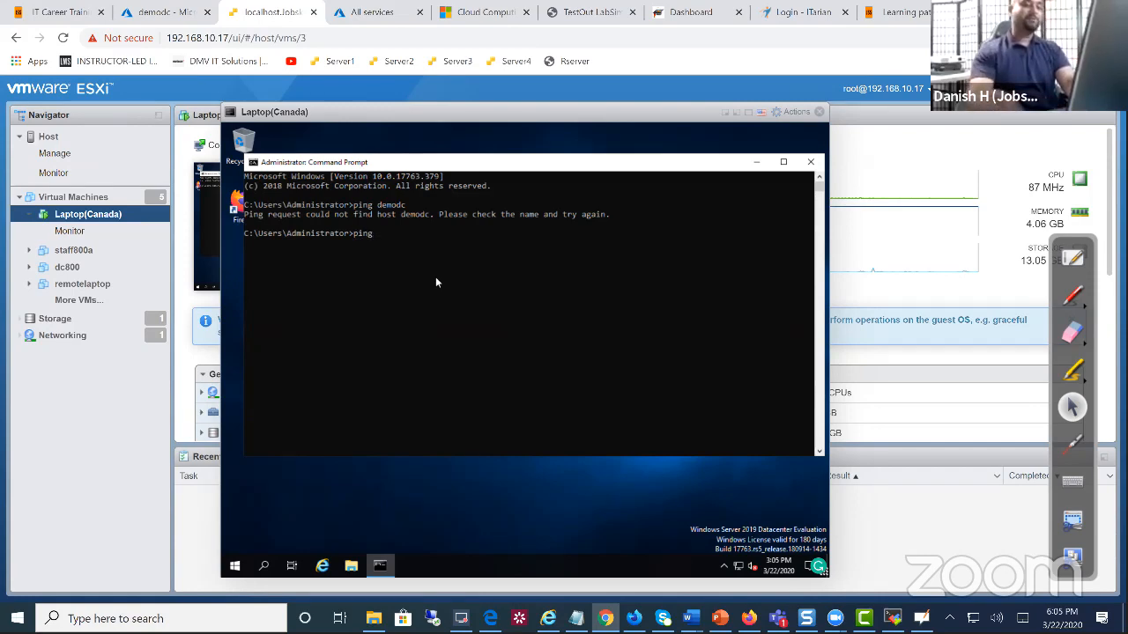
left_click(163, 12)
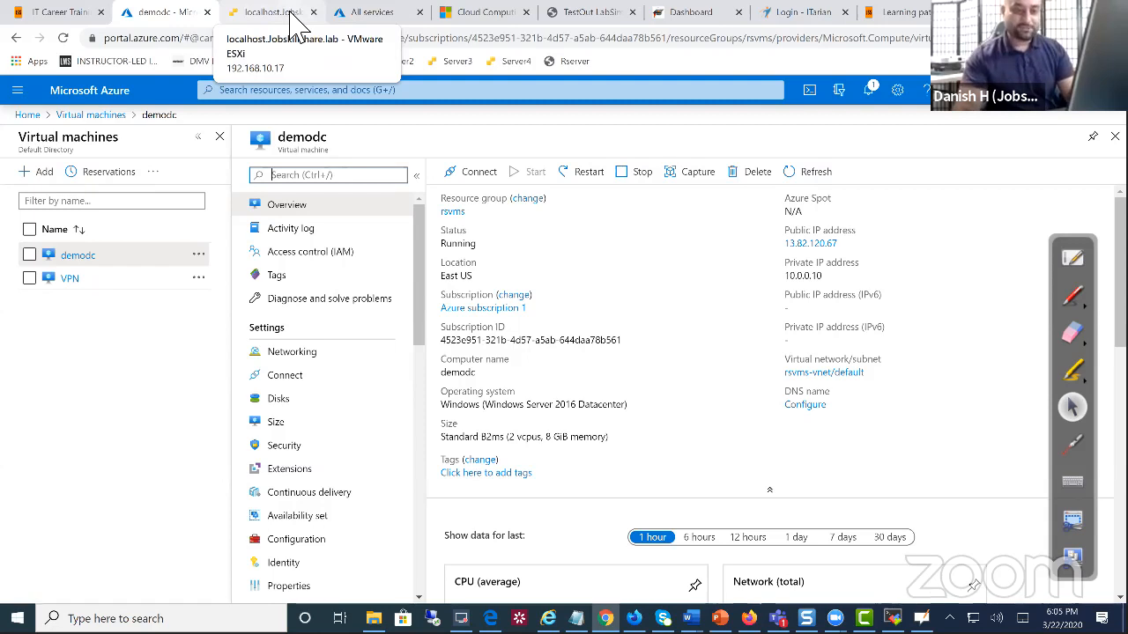
left_click(293, 14)
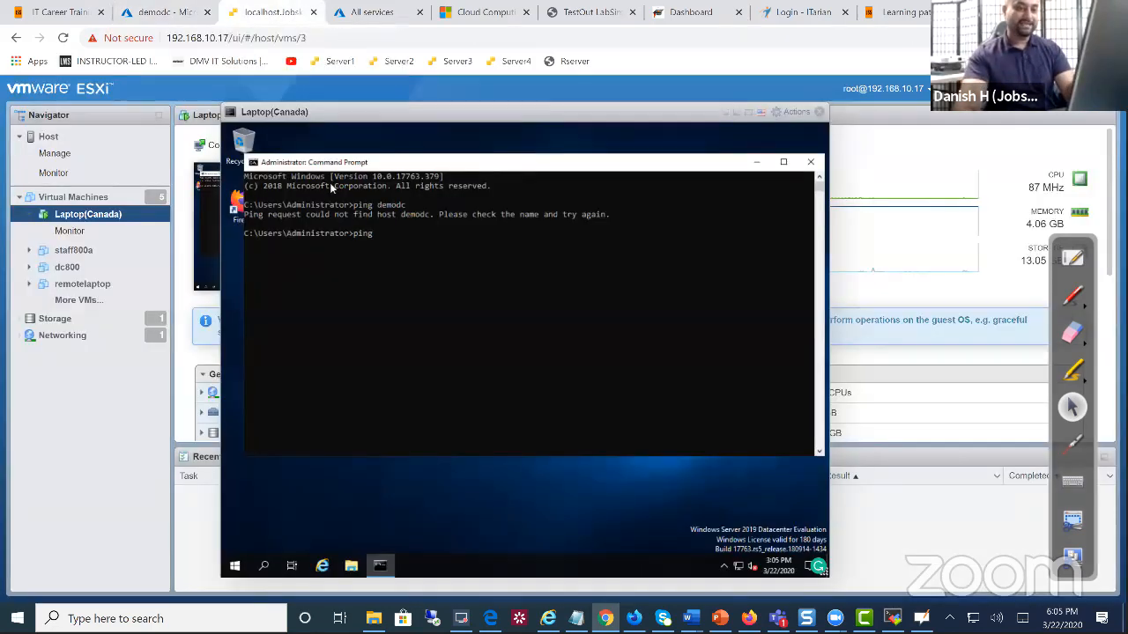
type("13.82.120")
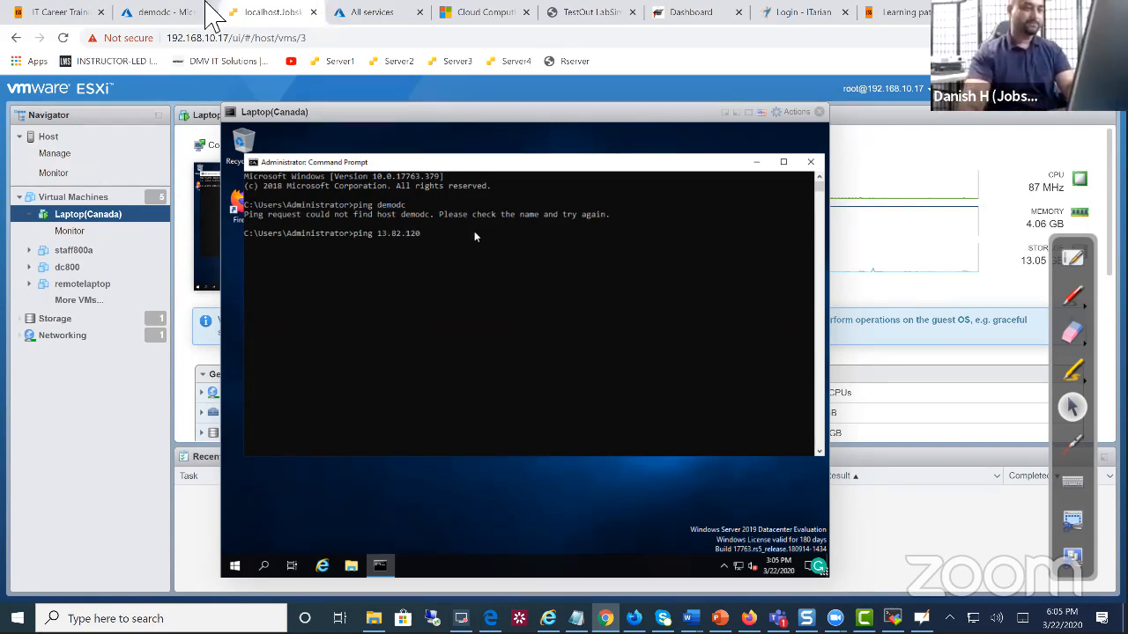
left_click(168, 12)
left_click(265, 13)
type(".67")
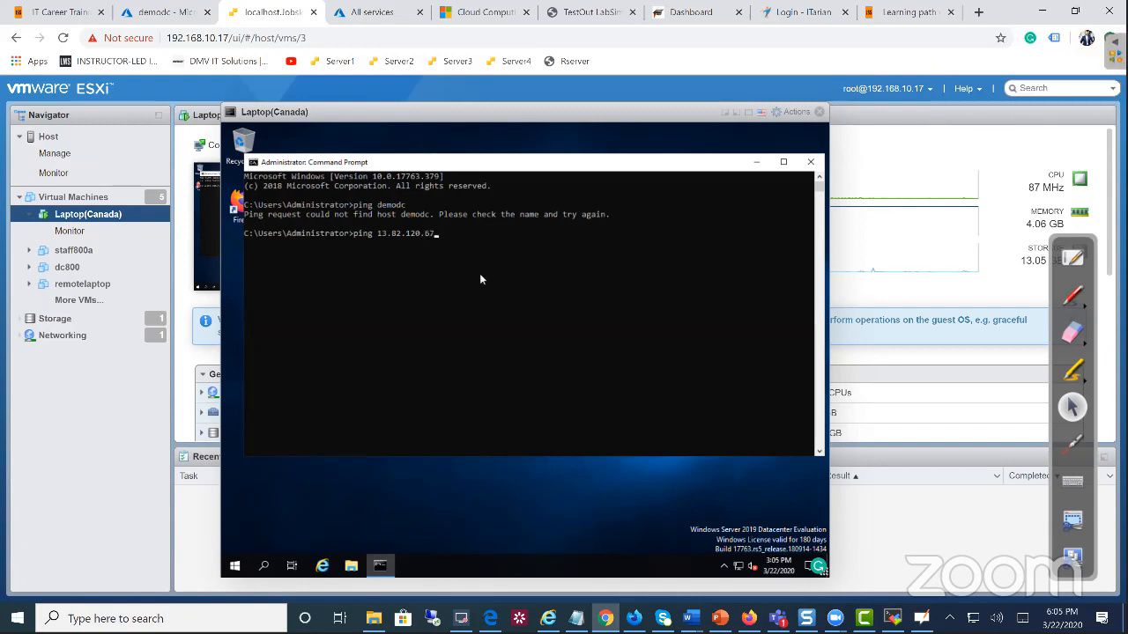
key("Return")
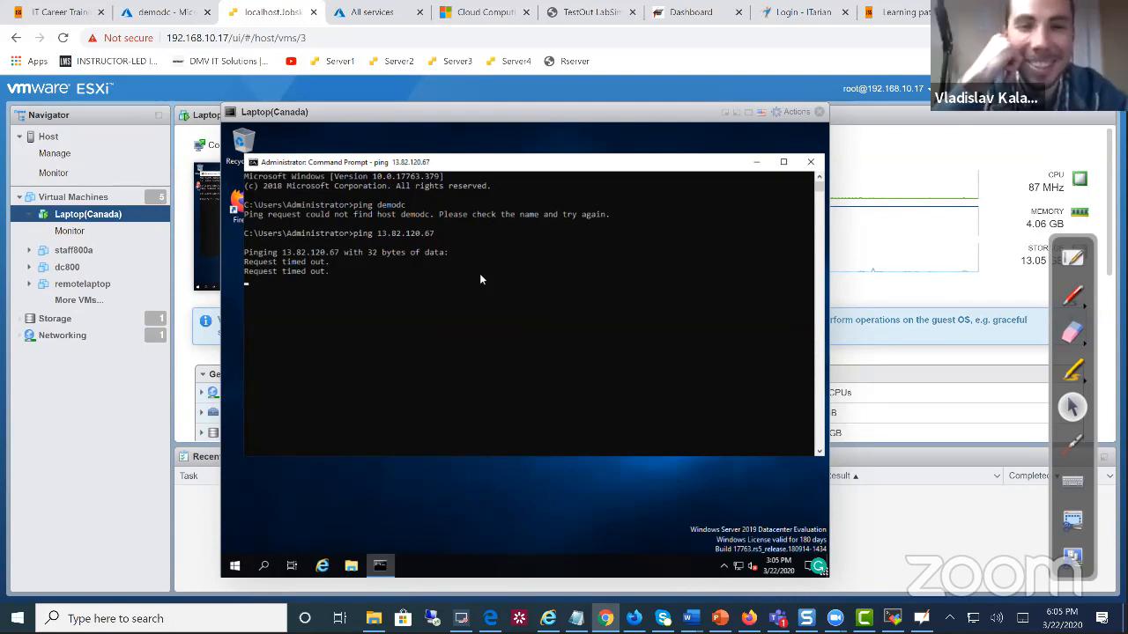
left_click(168, 12)
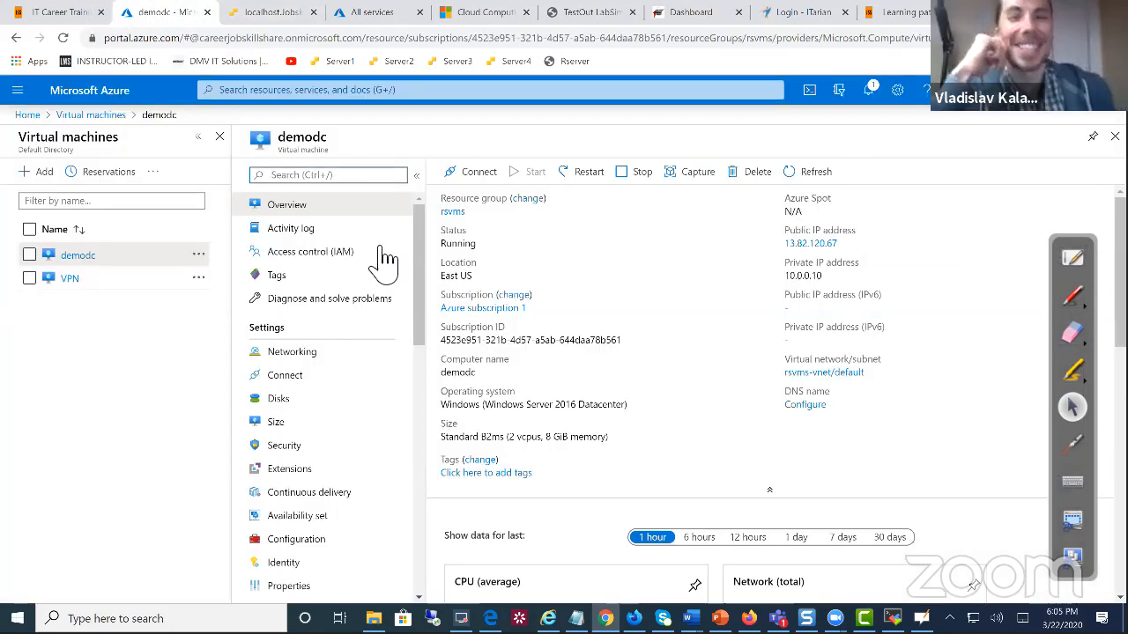
Download demodc's RDP file via Connect > RDP, open it, and accept the publisher warning
left_click(478, 175)
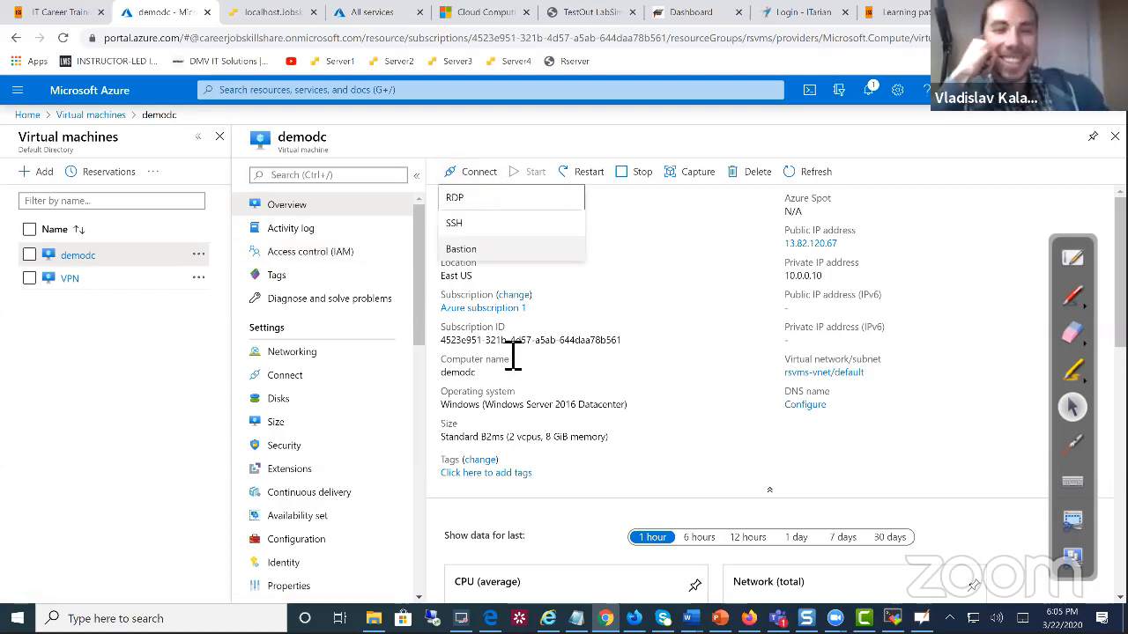
left_click(470, 212)
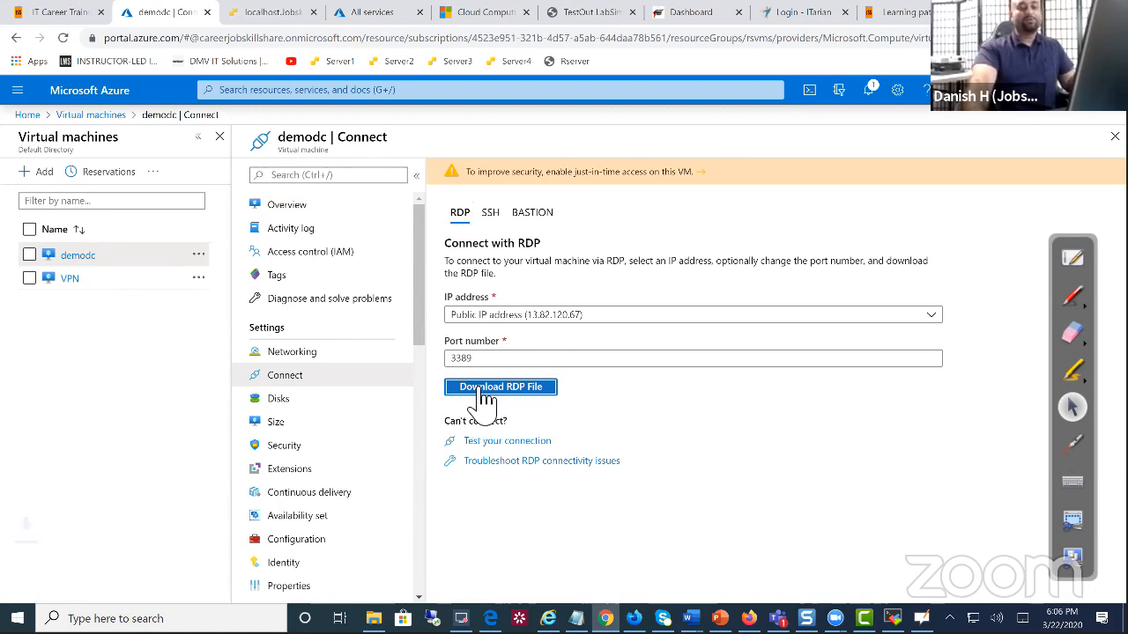
left_click(484, 388)
left_click(84, 586)
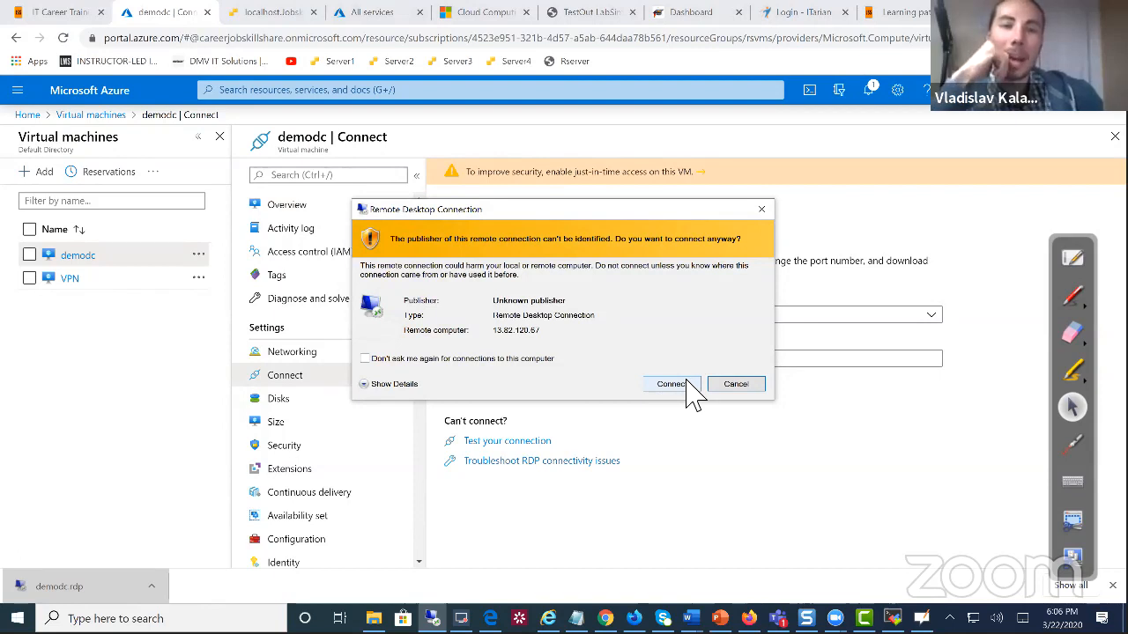
left_click(684, 387)
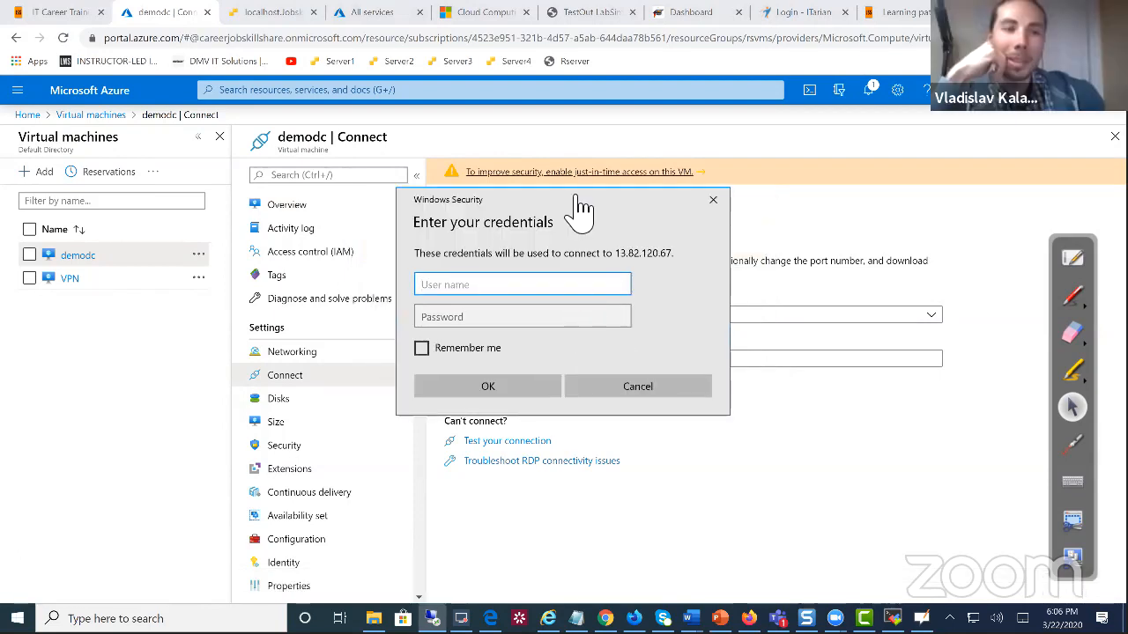
left_click_drag(577, 182, 618, 270)
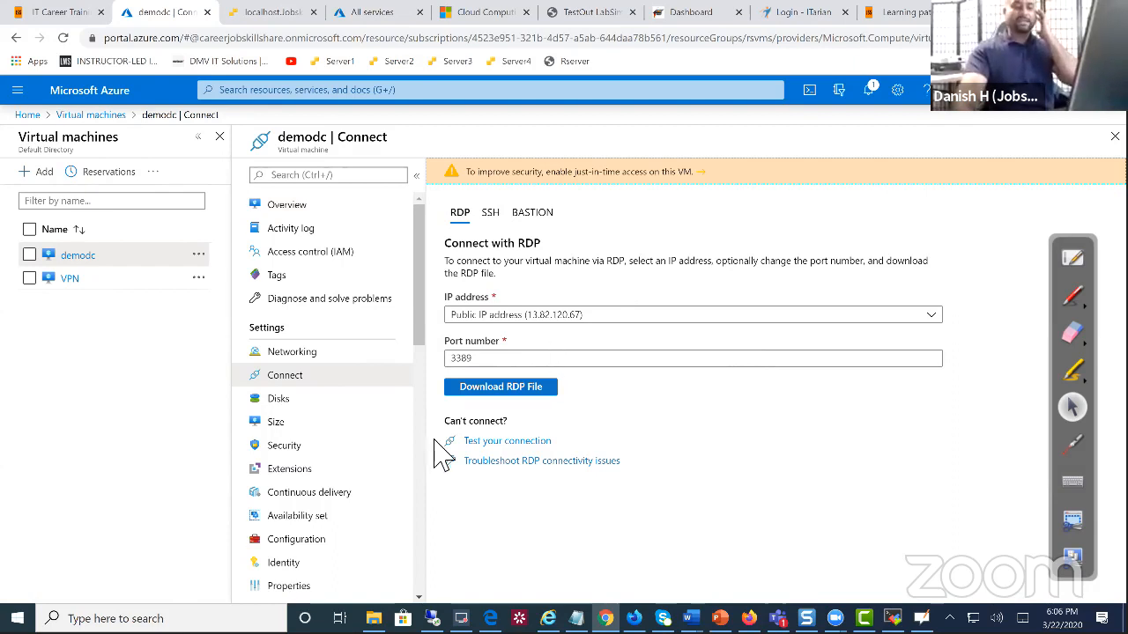
Download demodc's RDP file again and proceed with the Remote Desktop connection
scroll(393, 454, "down", 3)
scroll(393, 443, "down", 3)
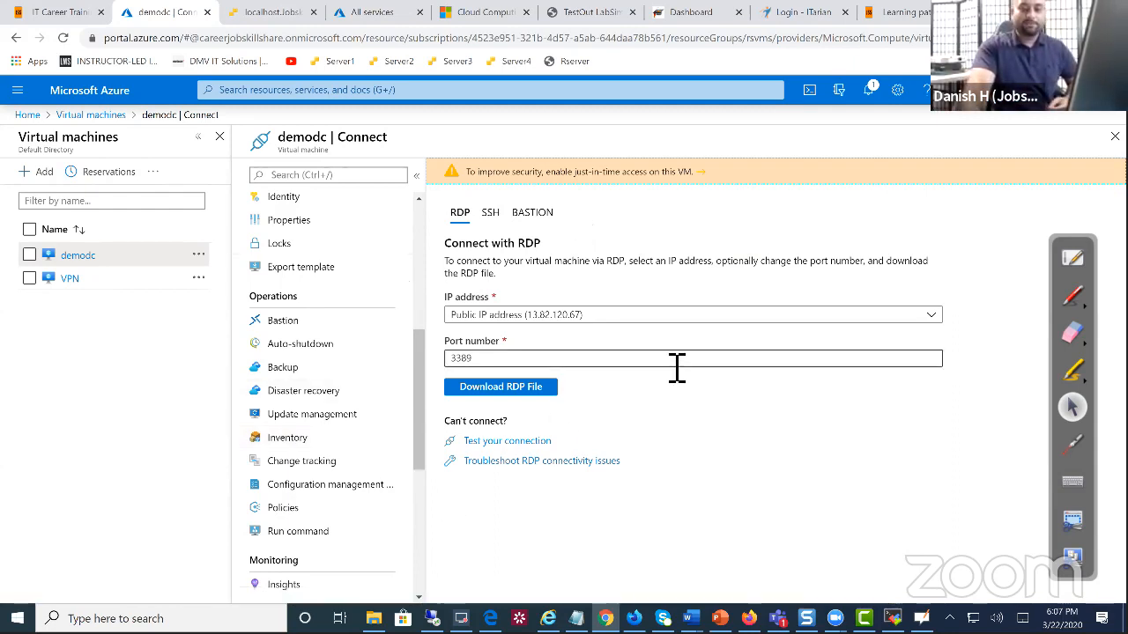
left_click(539, 393)
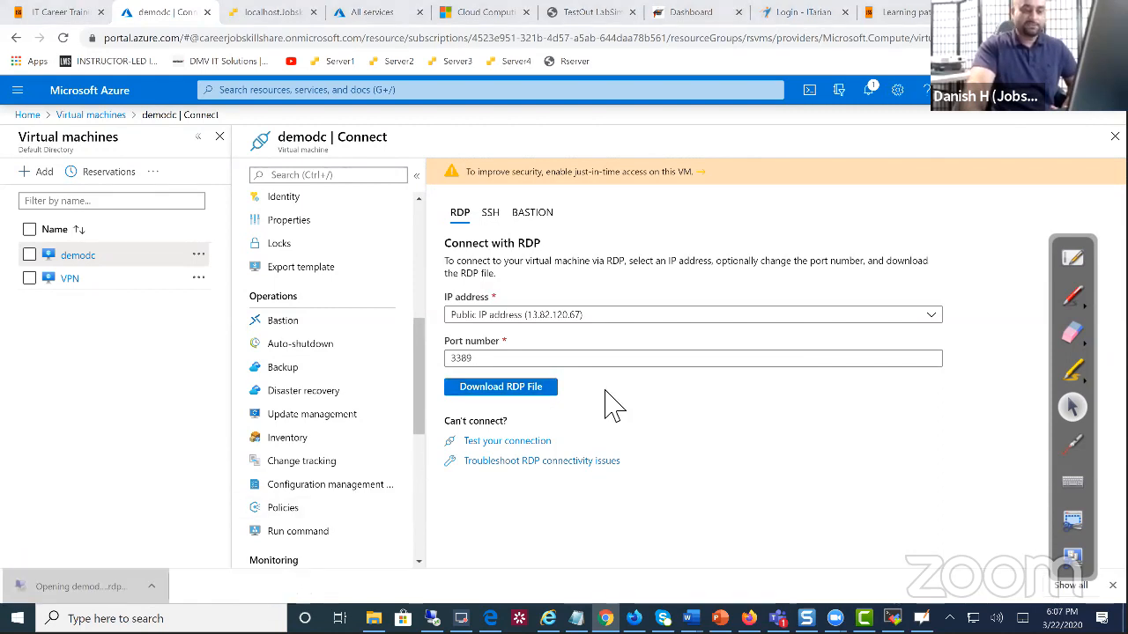
left_click(680, 386)
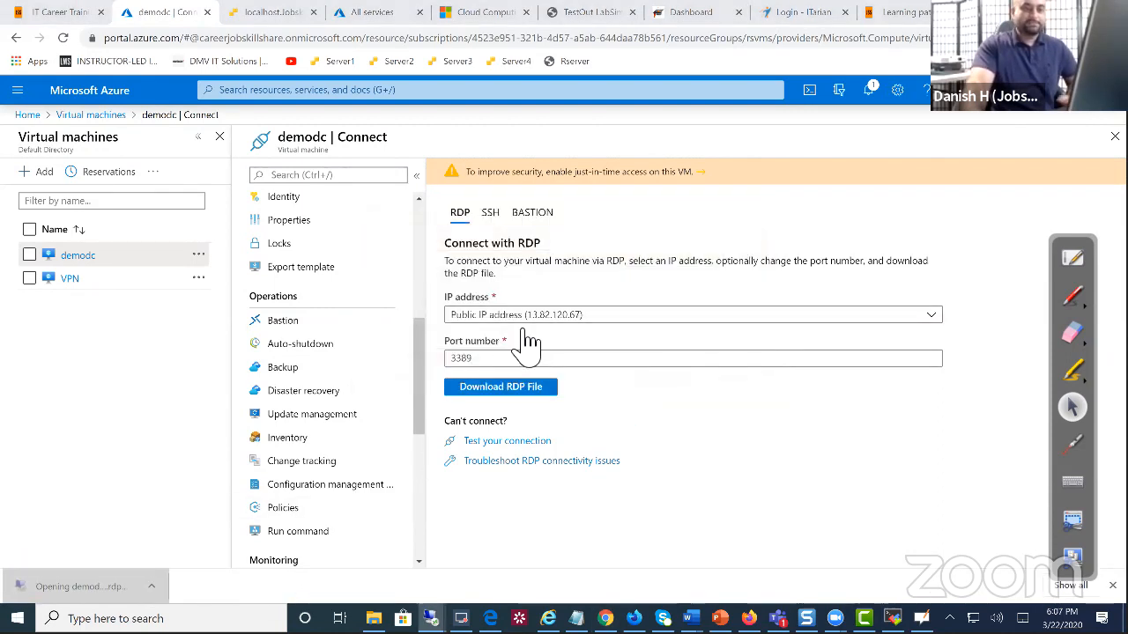
Sign in with the admin username and password, then accept demodc's certificate
type("dkhan")
key("Tab")
type("••••••••••••••")
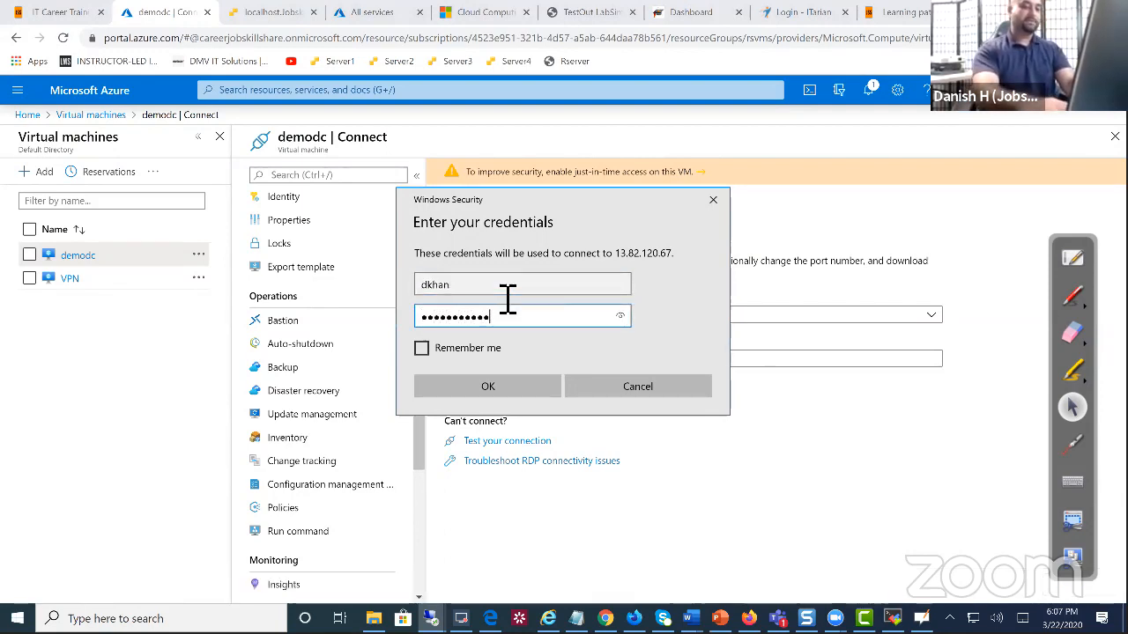
key("Return")
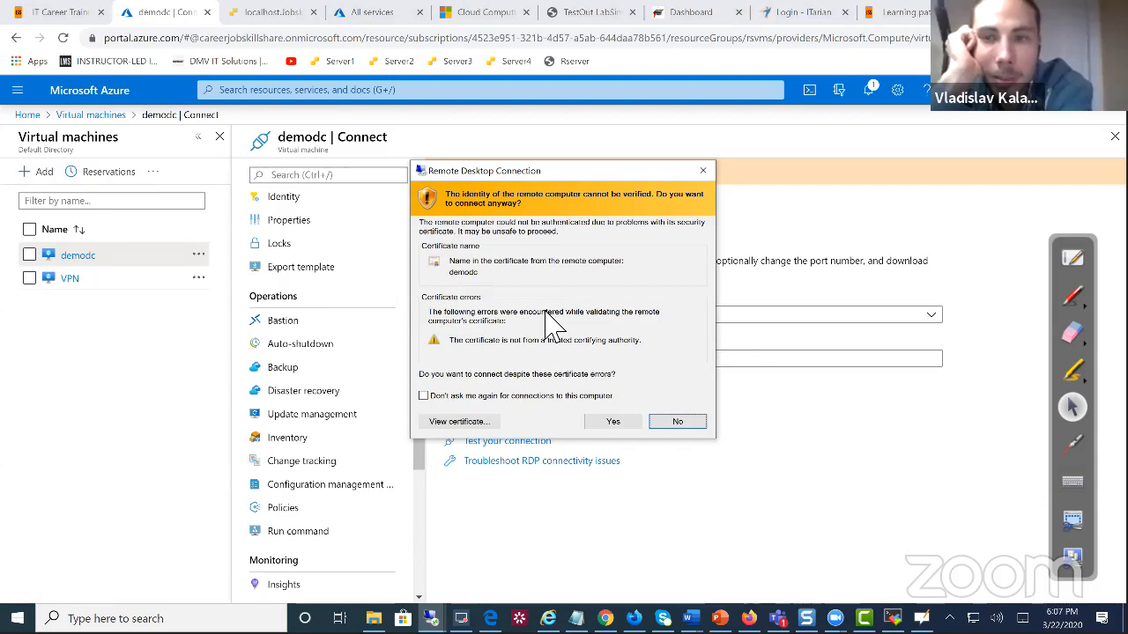
left_click(606, 422)
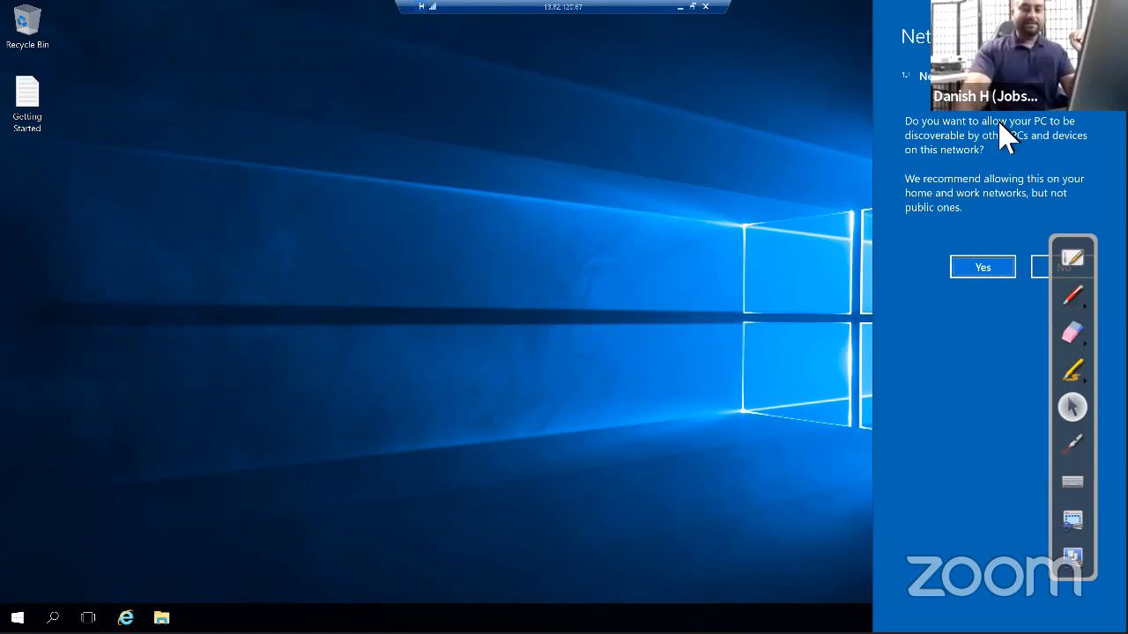
Dismiss the network prompt and open This PC Properties to show demodc in WORKGROUP, 8.00 GB RAM
left_click(516, 357)
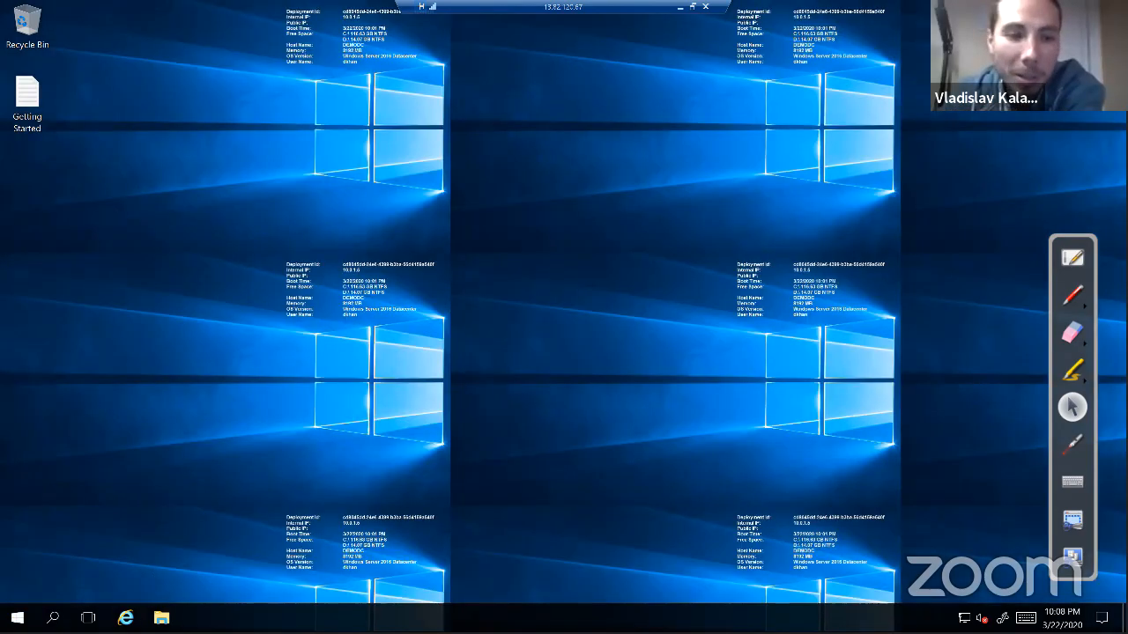
right_click(17, 617)
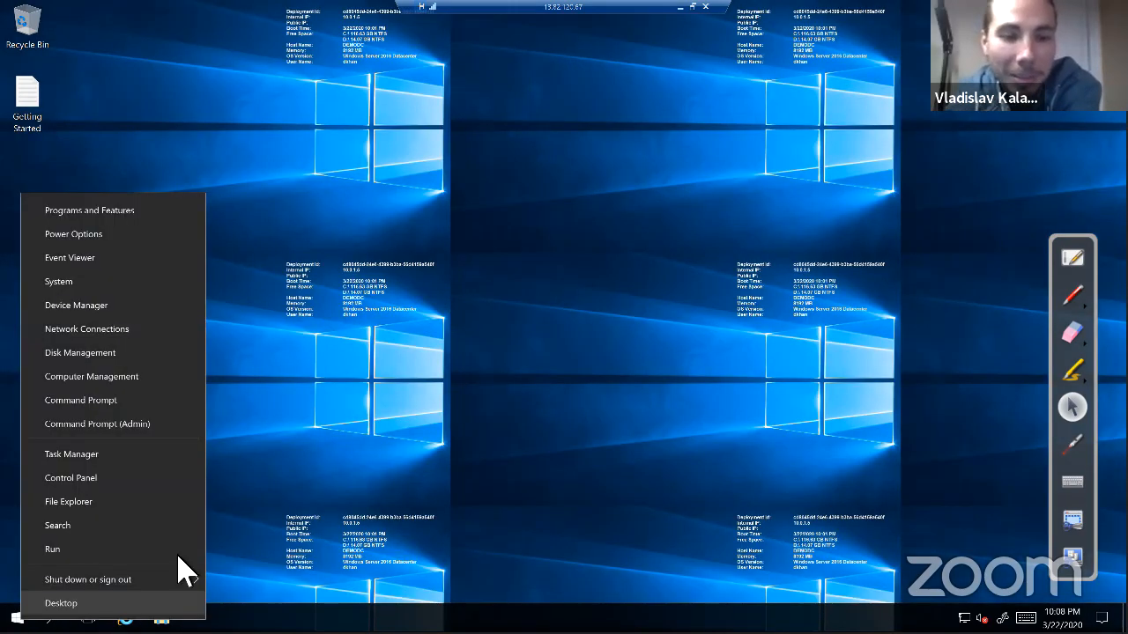
left_click(253, 592)
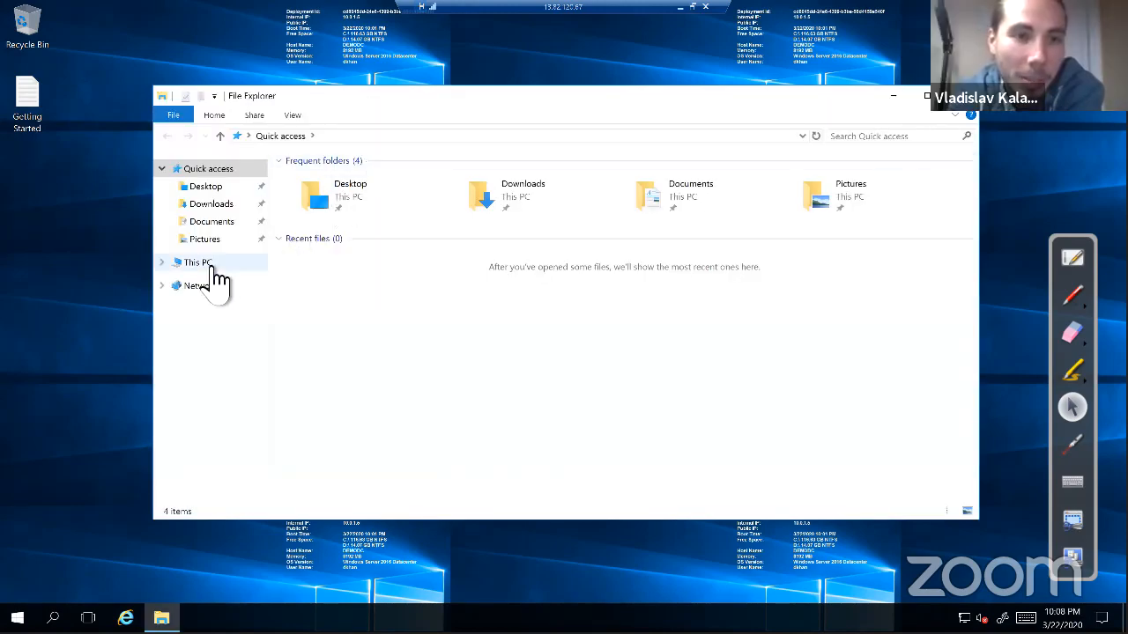
right_click(210, 268)
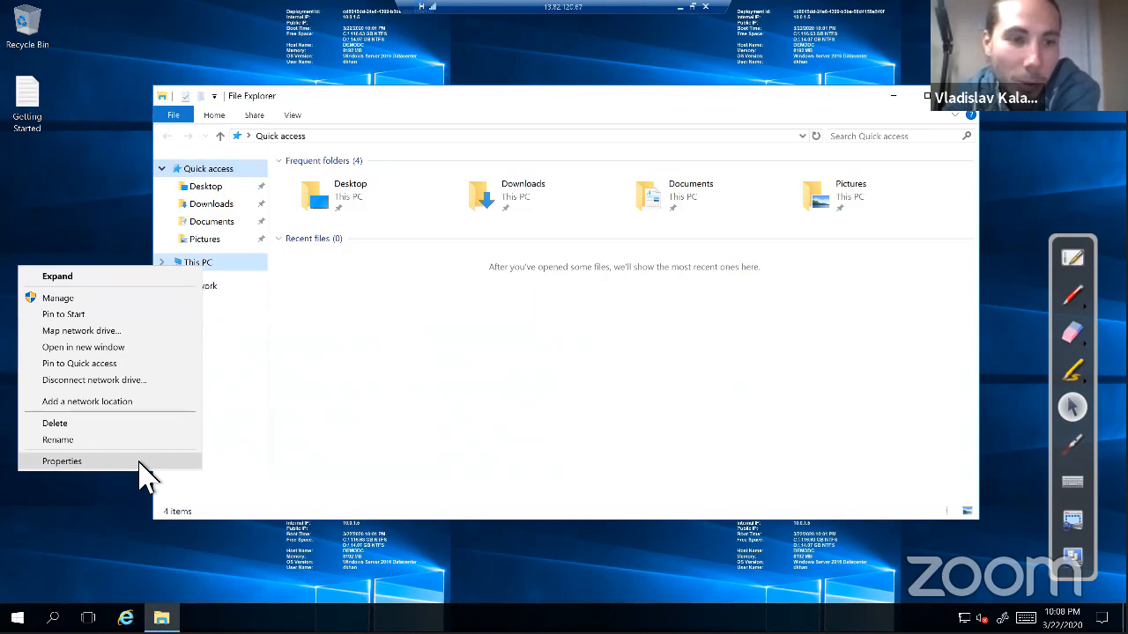
left_click(141, 463)
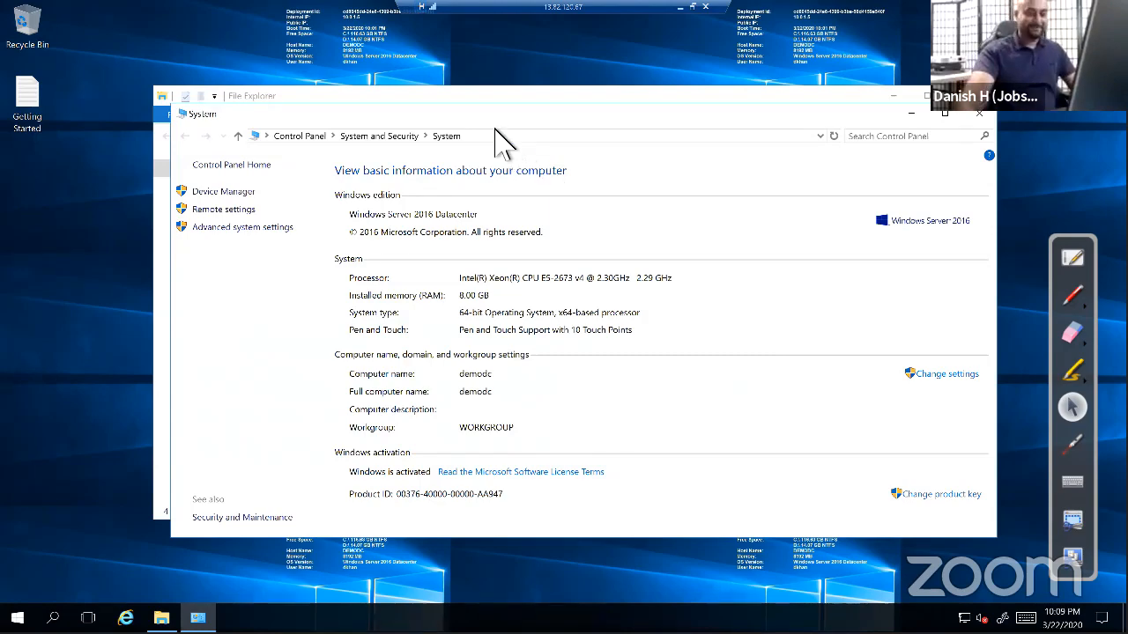
left_click_drag(440, 113, 378, 100)
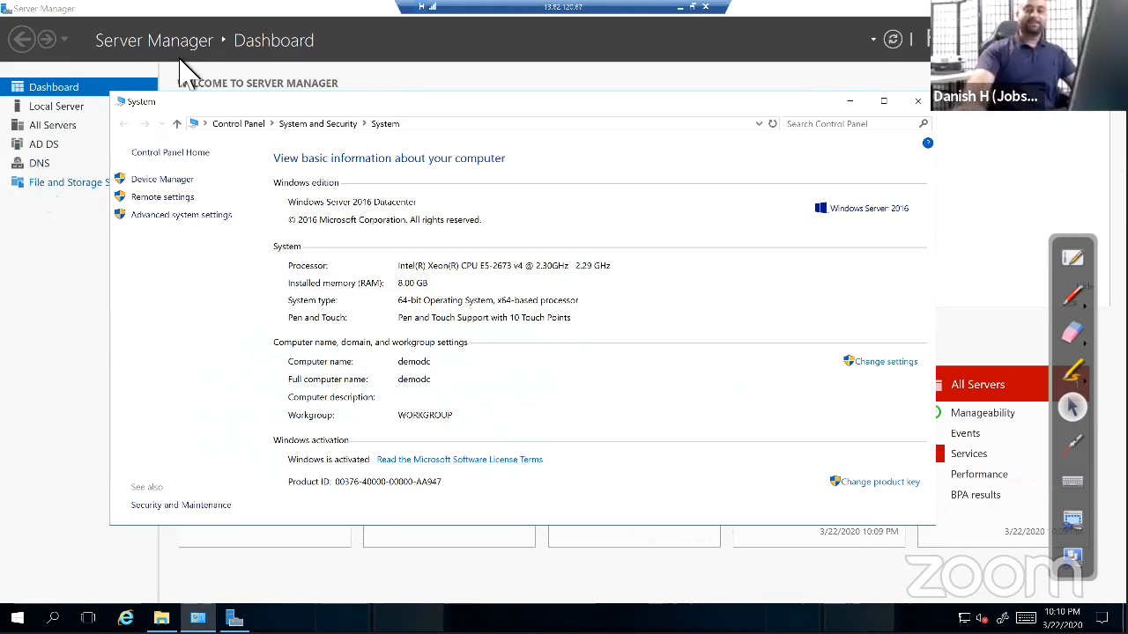
Close the System window and launch 'Promote this server to a domain controller' from notifications
left_click(921, 102)
left_click(927, 40)
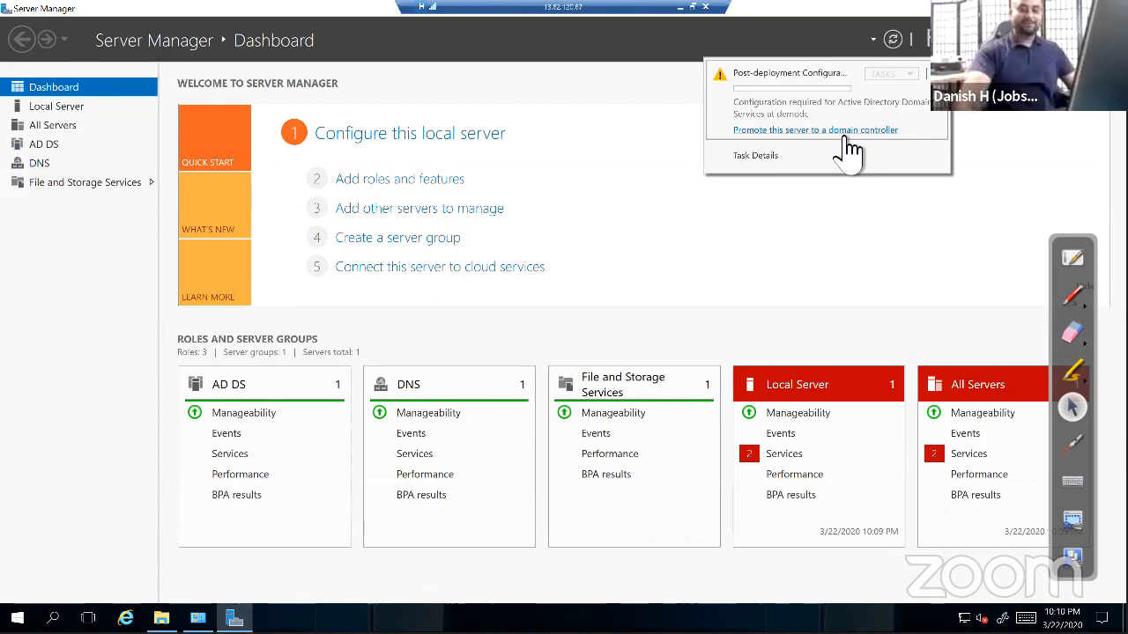
left_click(844, 132)
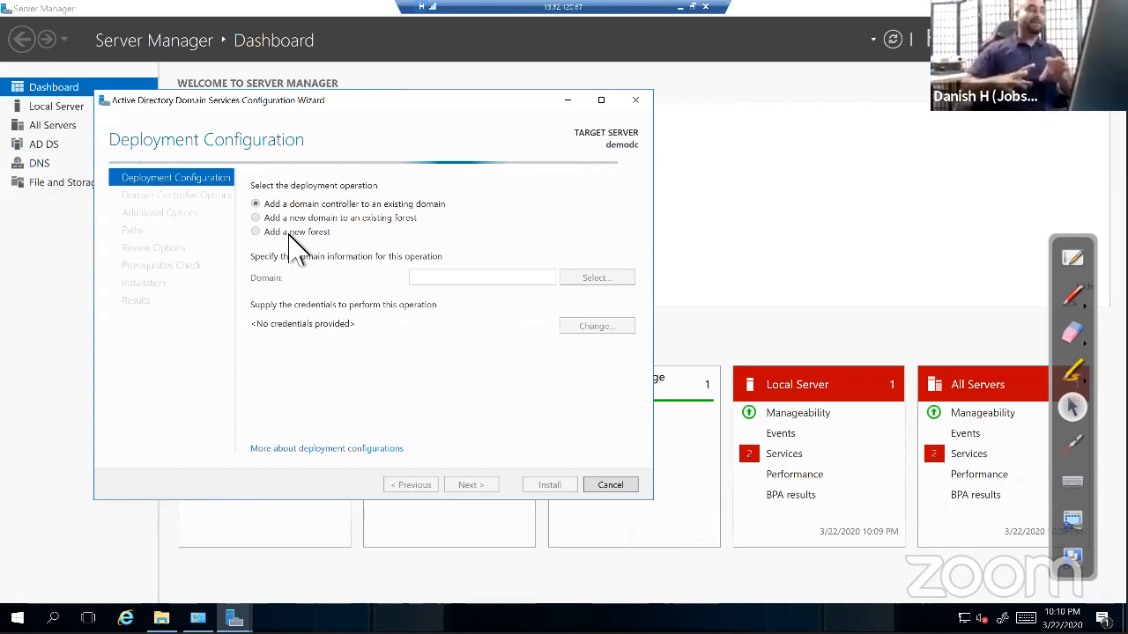
Choose Add a new forest with root domain name demodc.jobskillshare.org
left_click(255, 232)
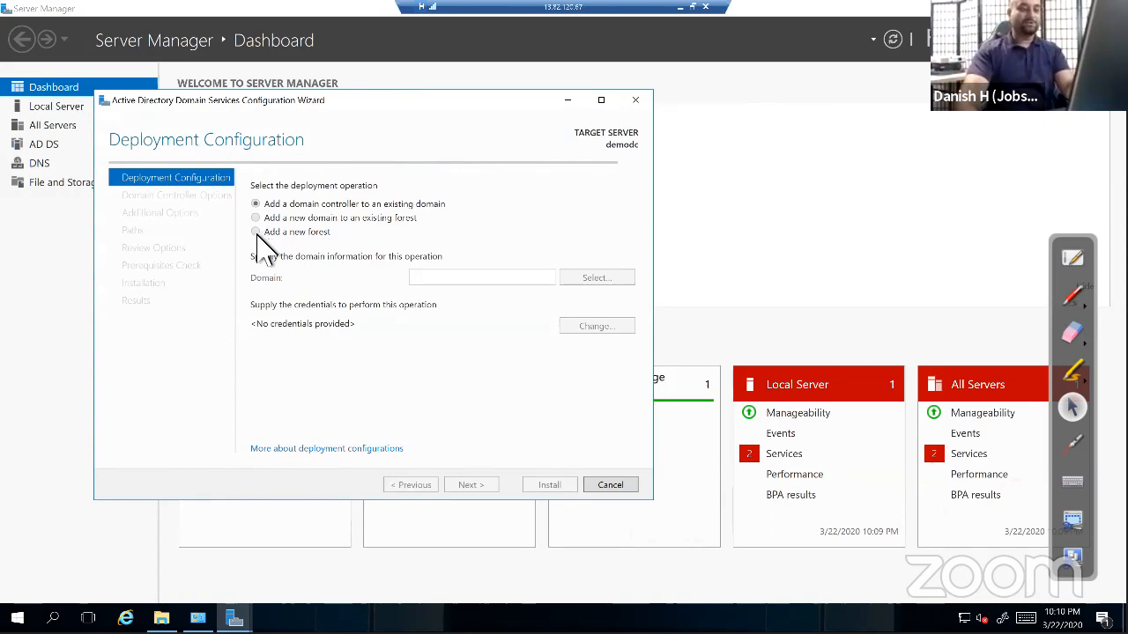
left_click(486, 282)
type("demodc")
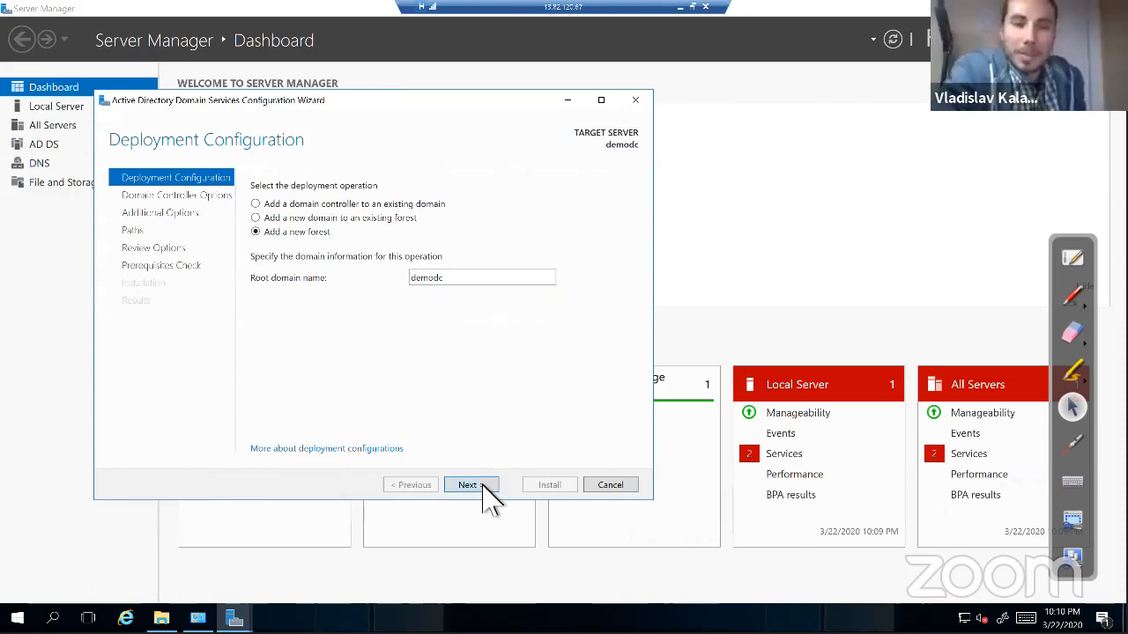
left_click(486, 484)
double_click(499, 312)
left_click(499, 312)
type(".jobskillshare.org")
key("Return")
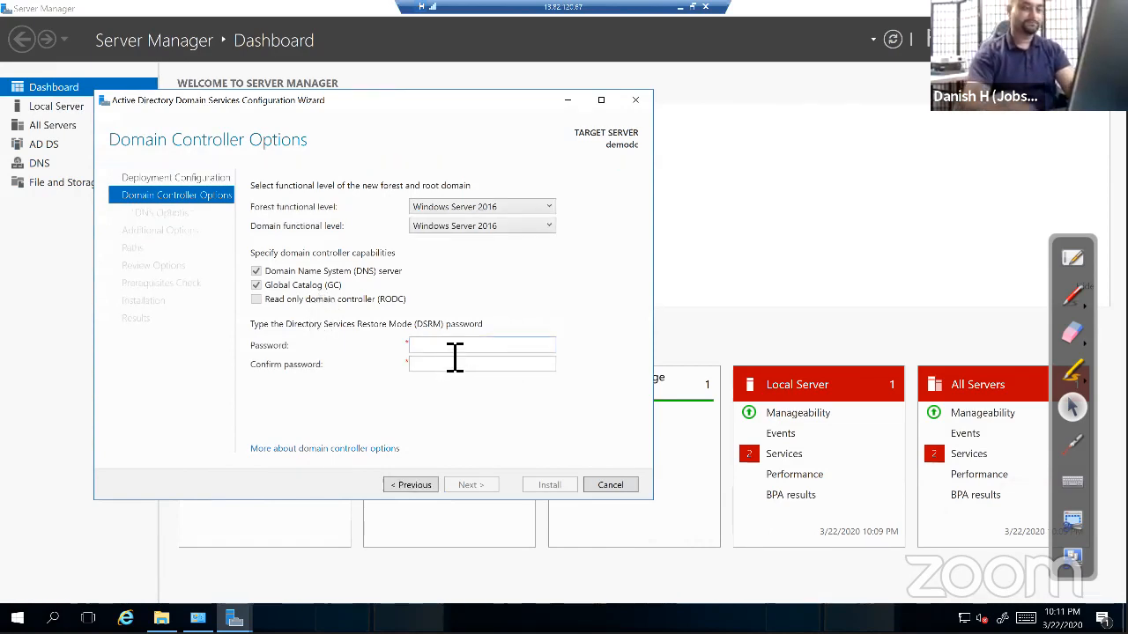
Enter and confirm the DSRM password, then continue
type("●")
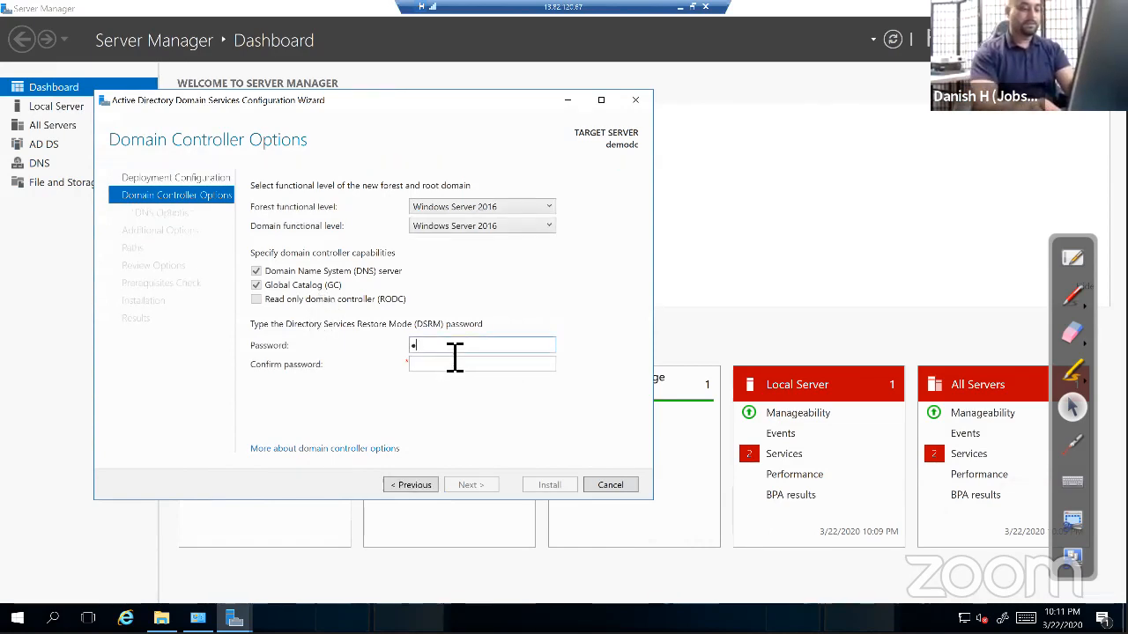
type("●●●●●●●")
key("Tab")
type("●●●●●●●●●")
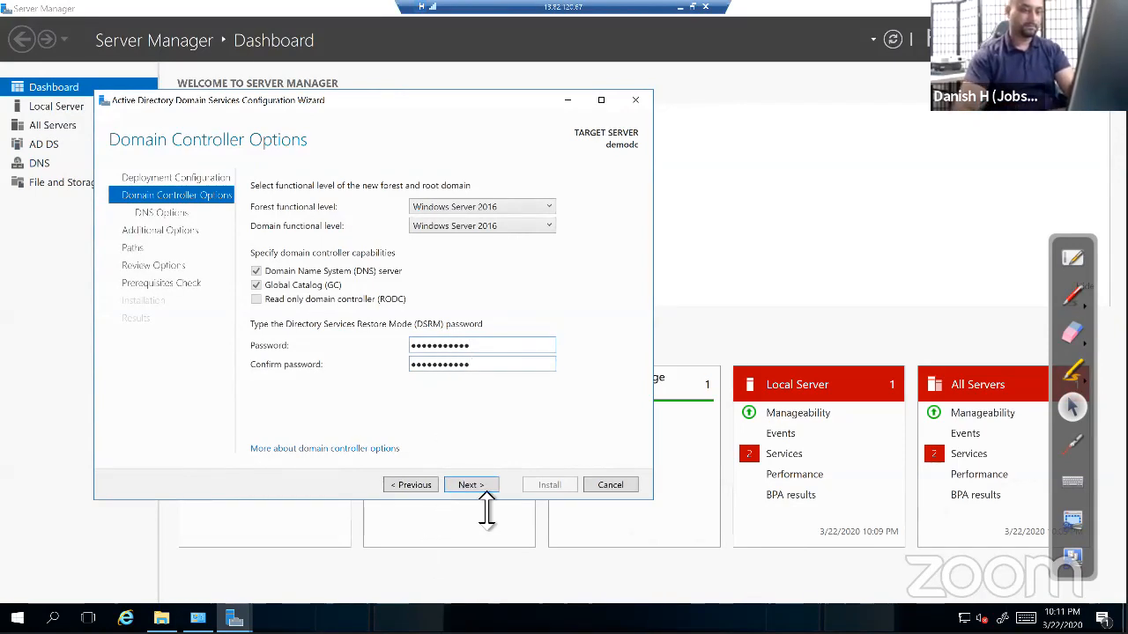
left_click(476, 488)
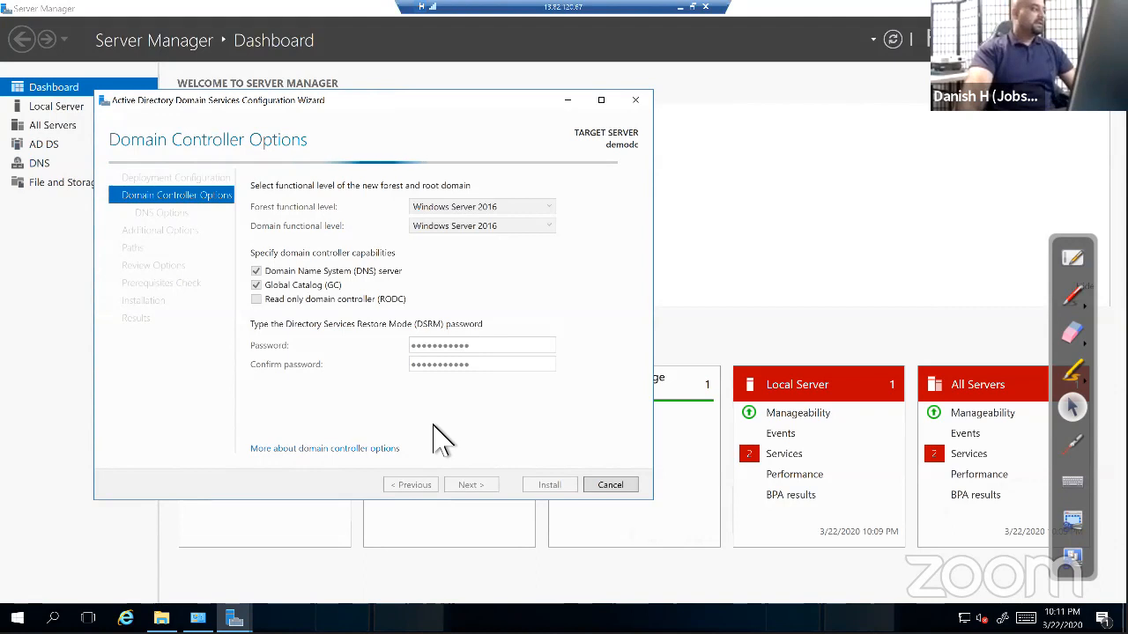
Skip DNS options, keep NetBIOS name DEMODC0 and default NTDS, log and SYSVOL paths
left_click(476, 487)
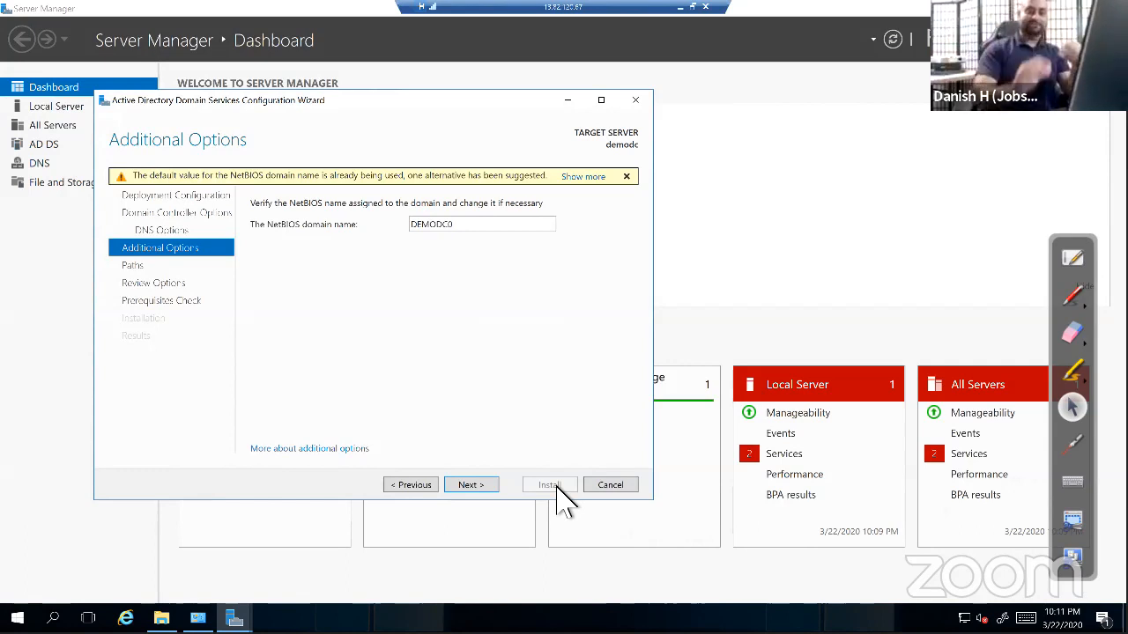
double_click(462, 229)
left_click(467, 228)
double_click(469, 228)
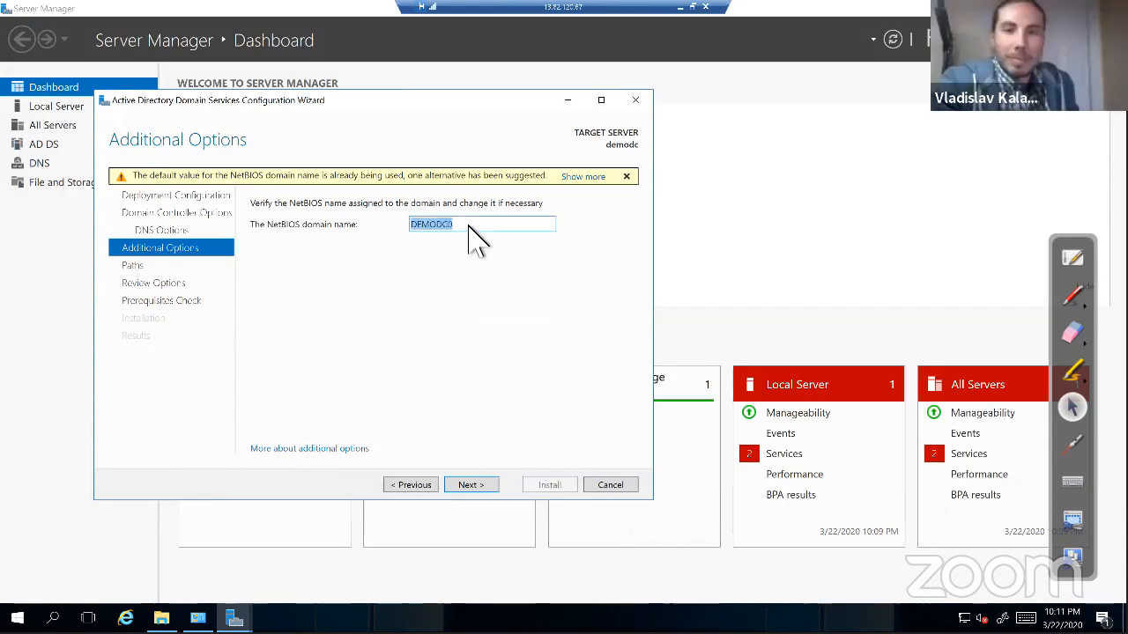
left_click(453, 229)
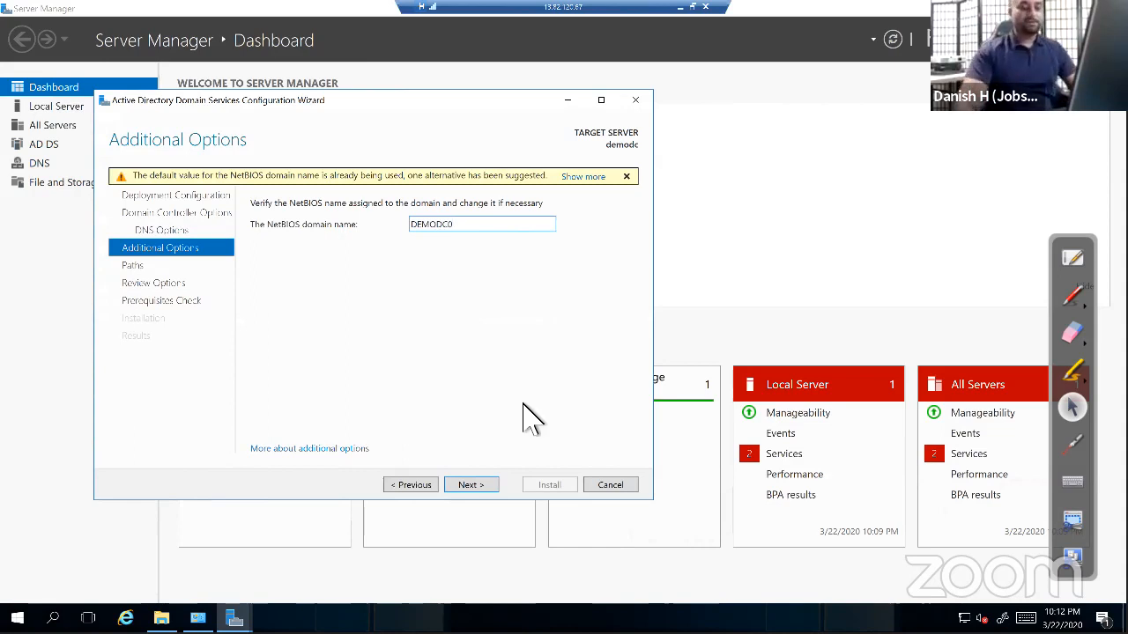
left_click(484, 490)
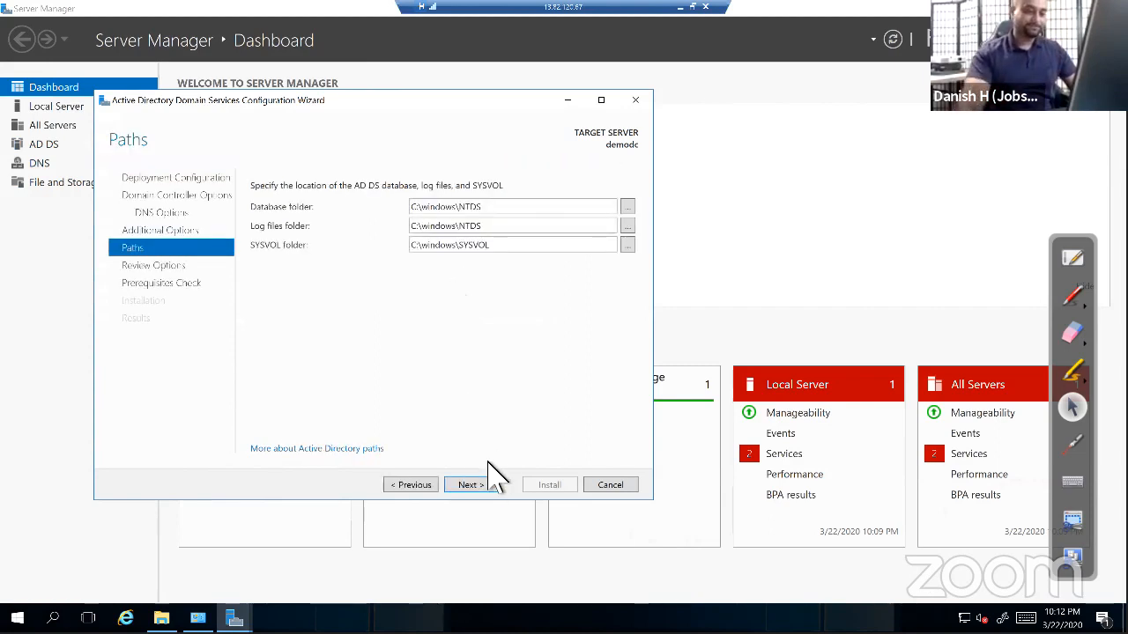
left_click(493, 484)
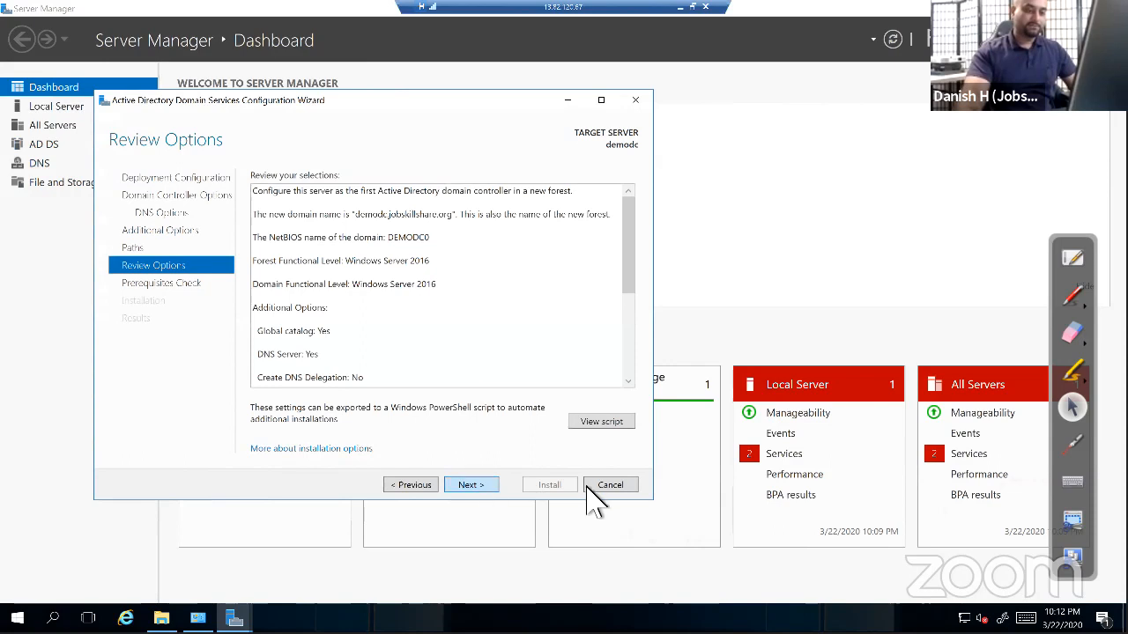
Run the prerequisite check on the new-forest settings for demodc.jobskillshare.org
left_click(490, 485)
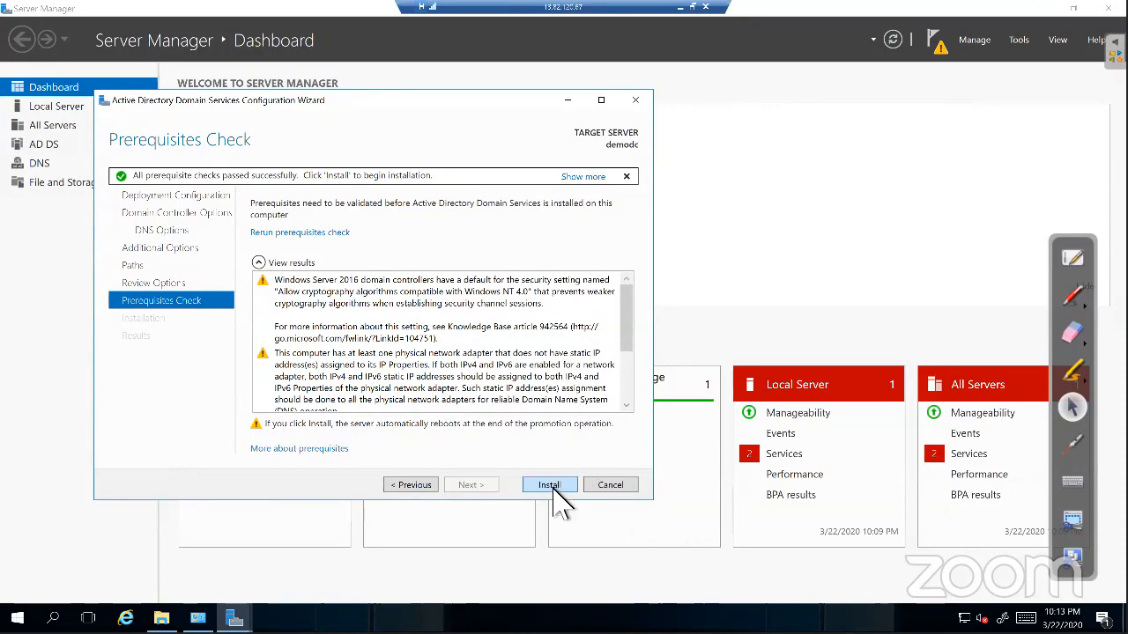
Install AD DS to promote demodc to a domain controller, then end the remote session
left_click(693, 7)
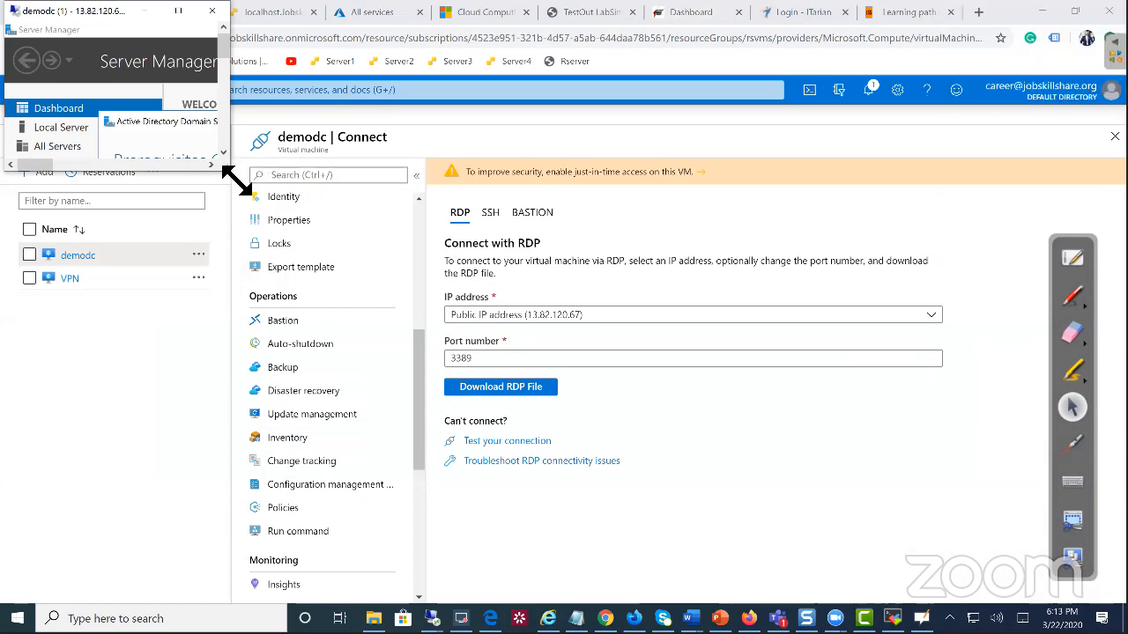
left_click_drag(230, 175, 911, 575)
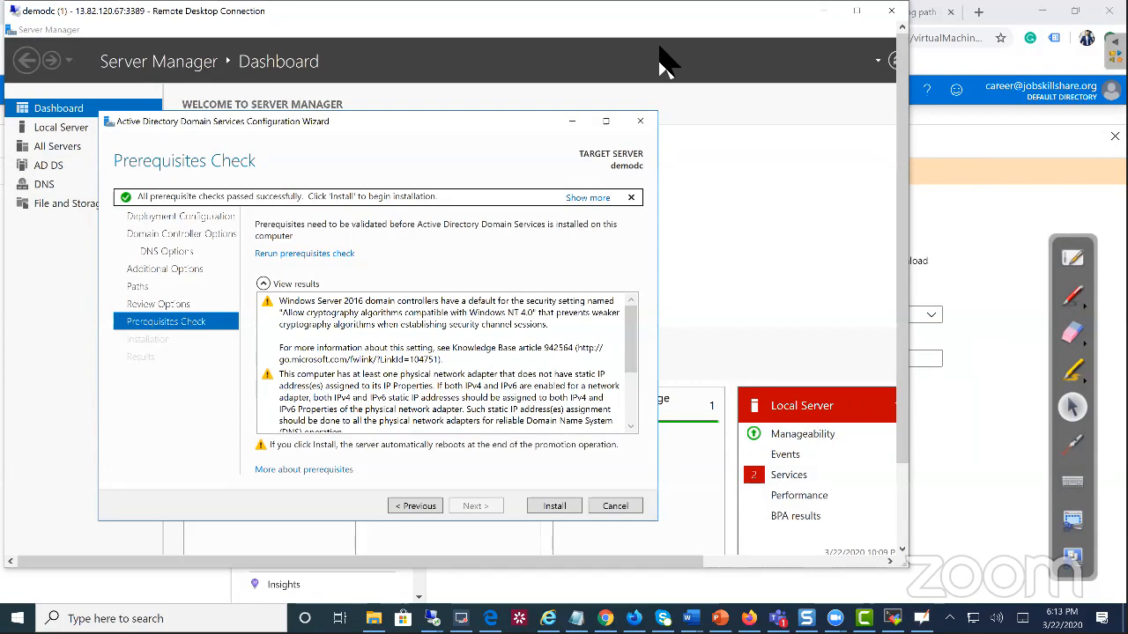
left_click(856, 11)
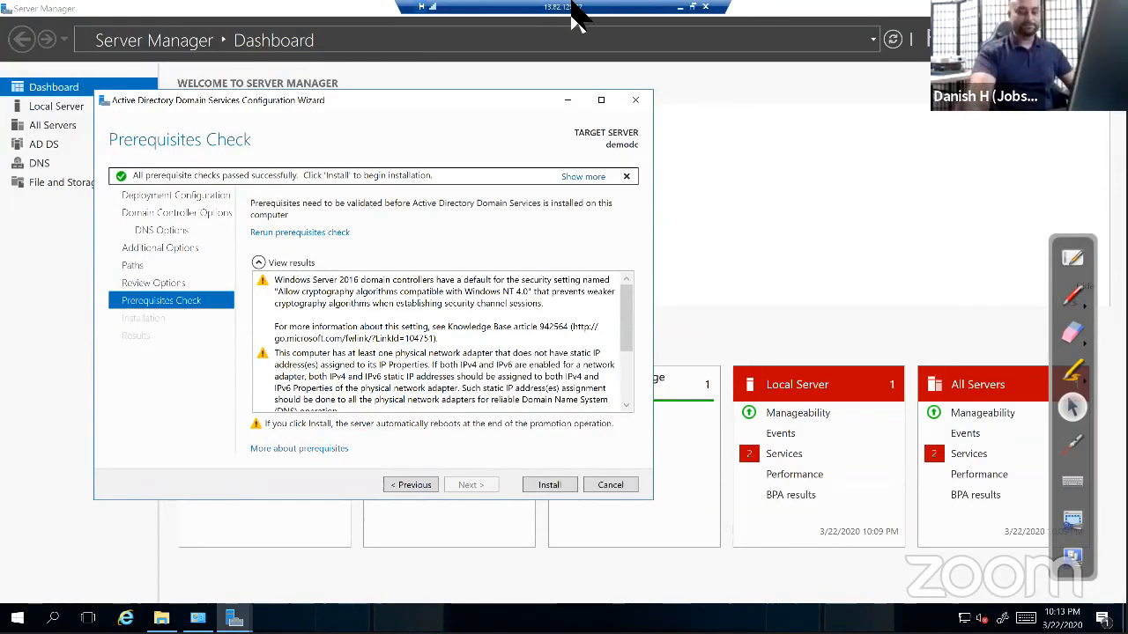
left_click(531, 487)
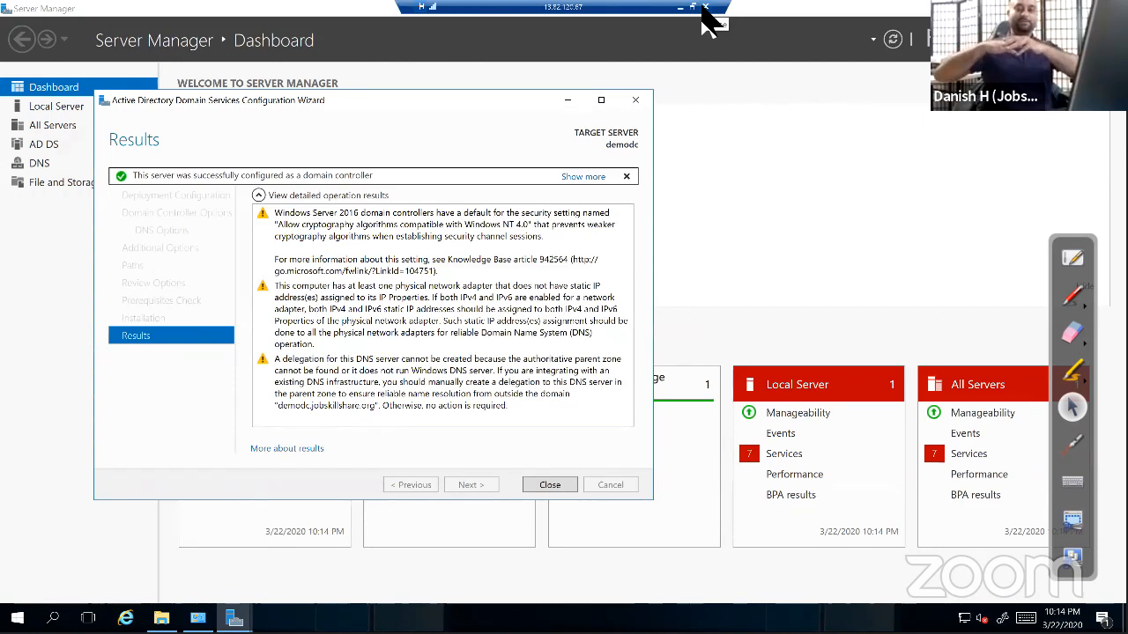
left_click(704, 8)
Disconnect from demodc and show its RDP details (13.82.120.67, port 3389) in the portal
left_click(617, 344)
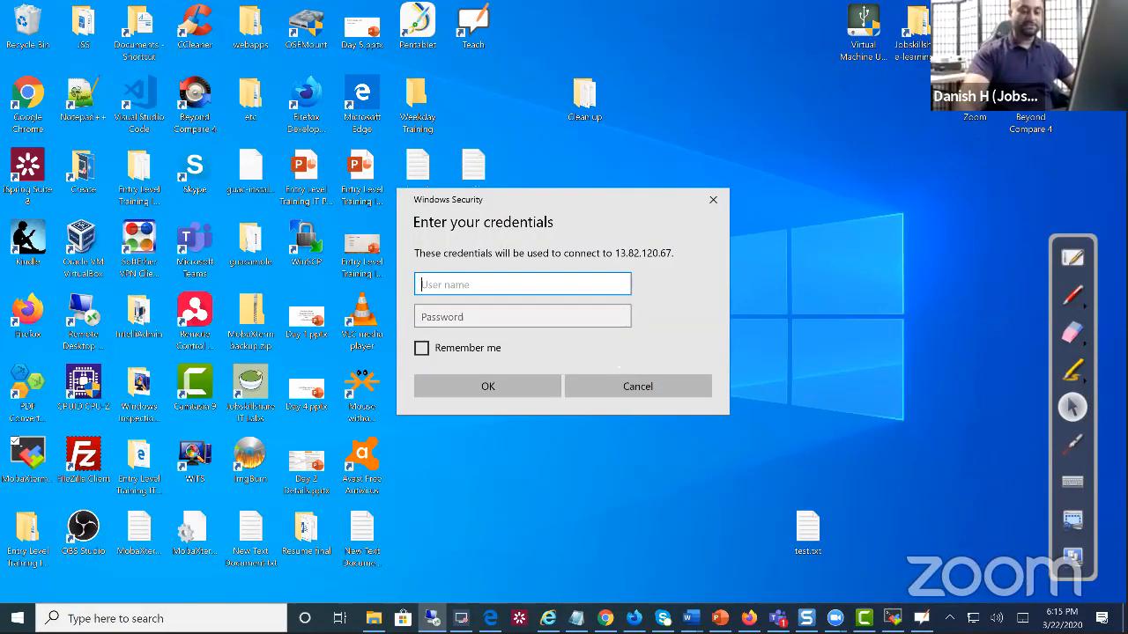
left_click(605, 619)
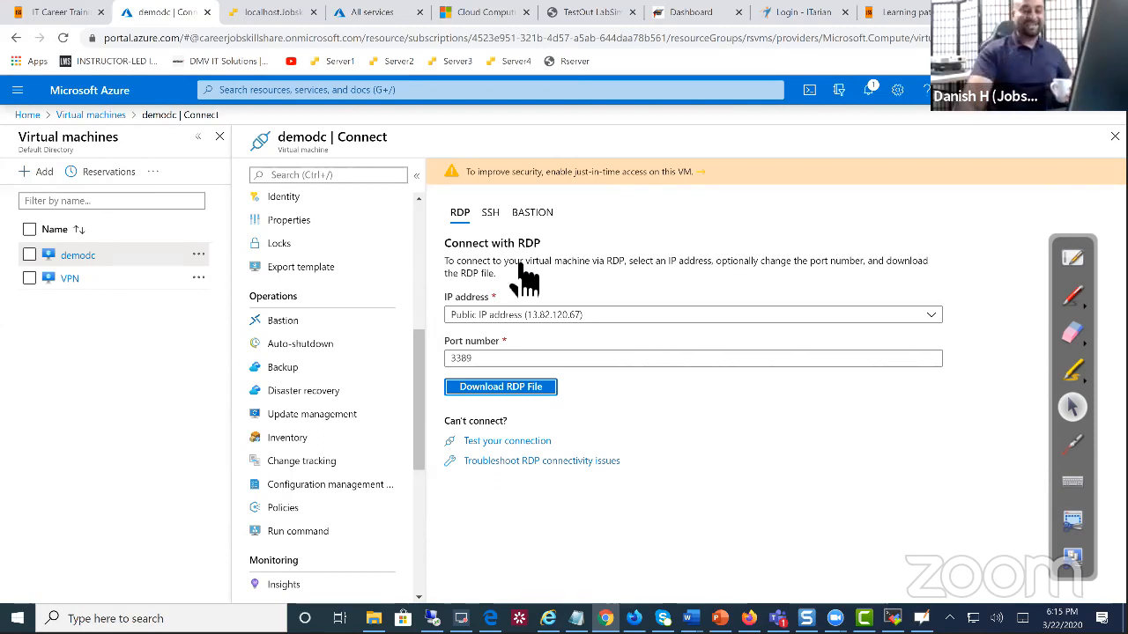
left_click(508, 218)
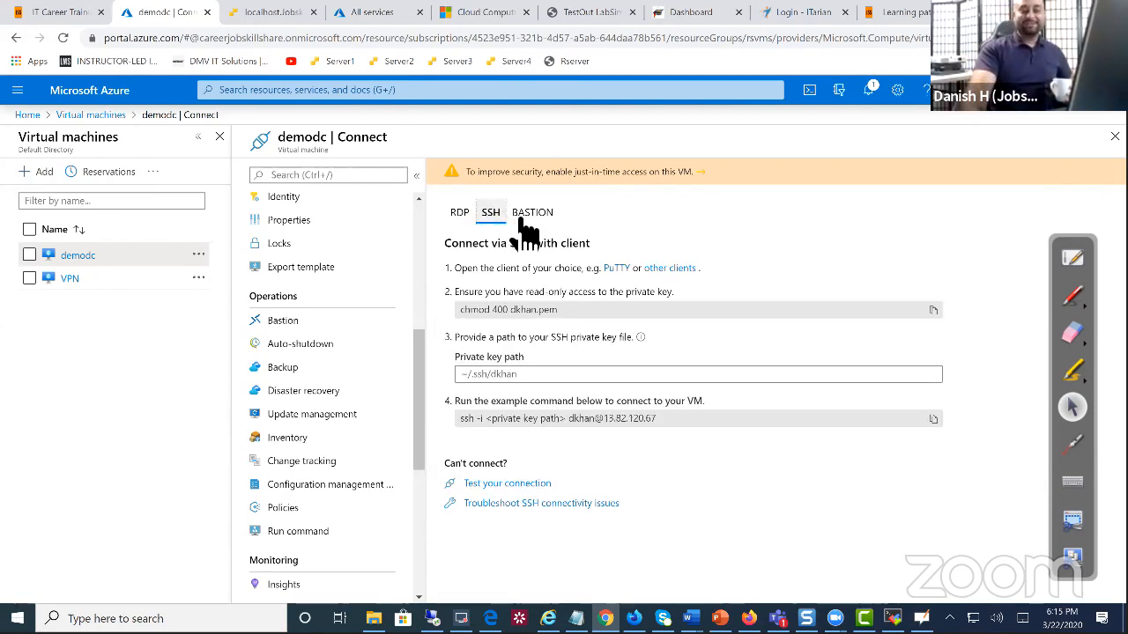
left_click(461, 219)
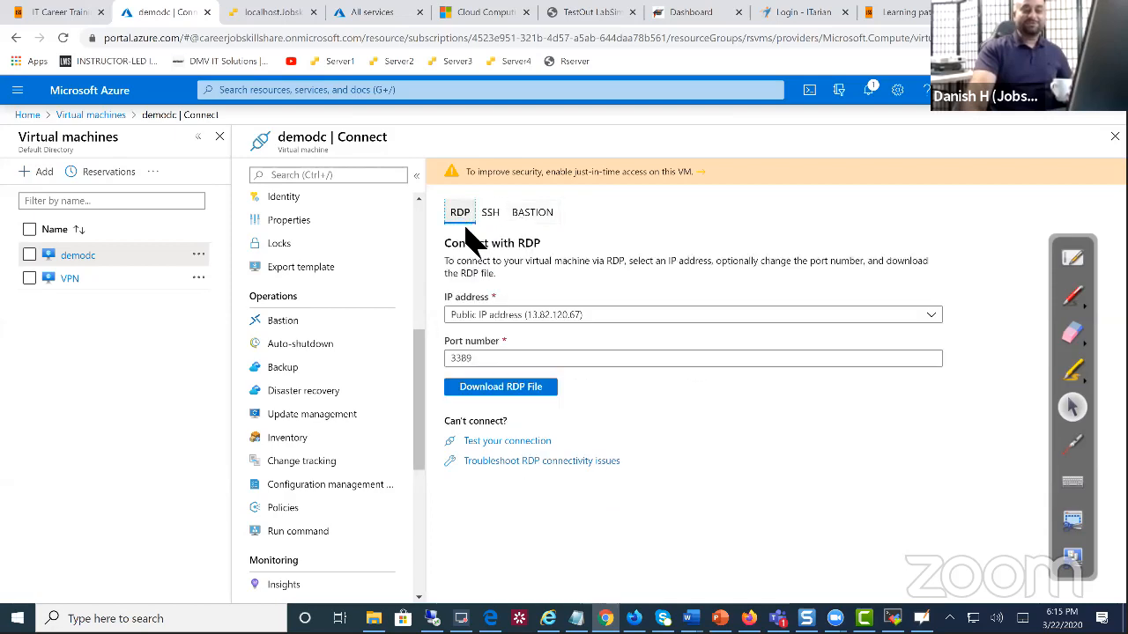
left_click(271, 12)
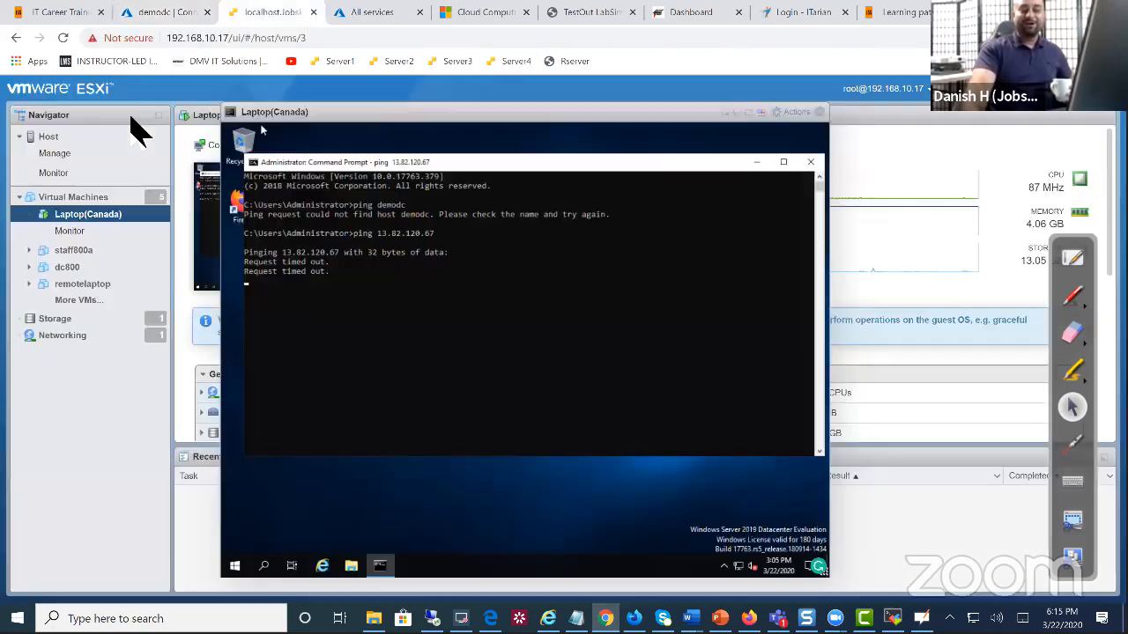
left_click(184, 18)
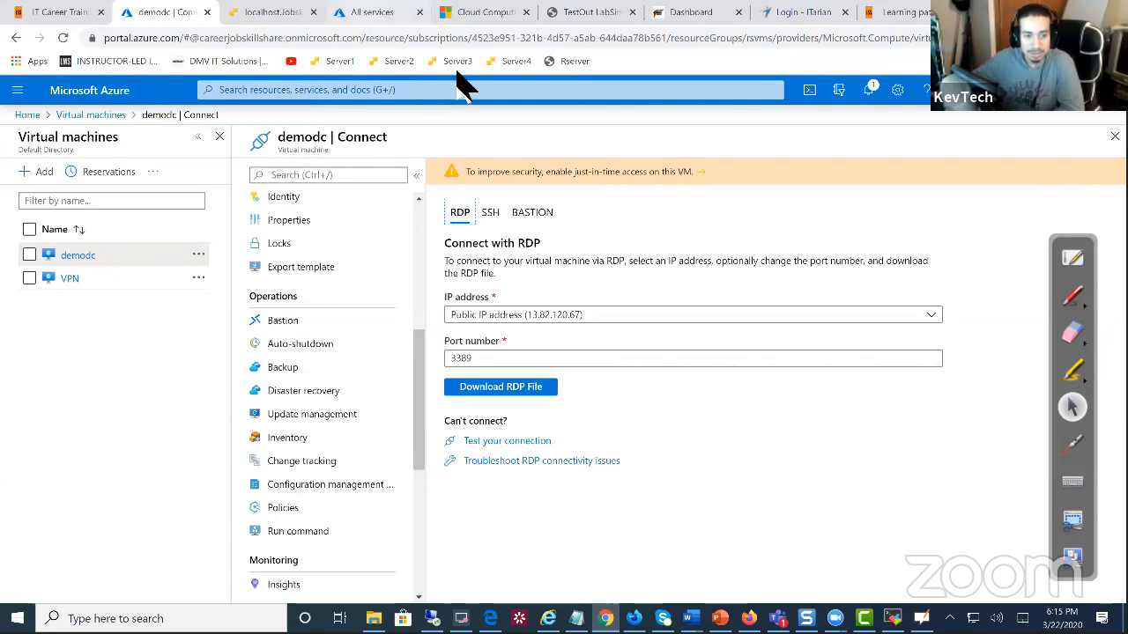
Show demodc's inbound rules for LDAP 389, Kerberos 88, DNS 53 and RDP 3389
left_click_drag(421, 344, 430, 198)
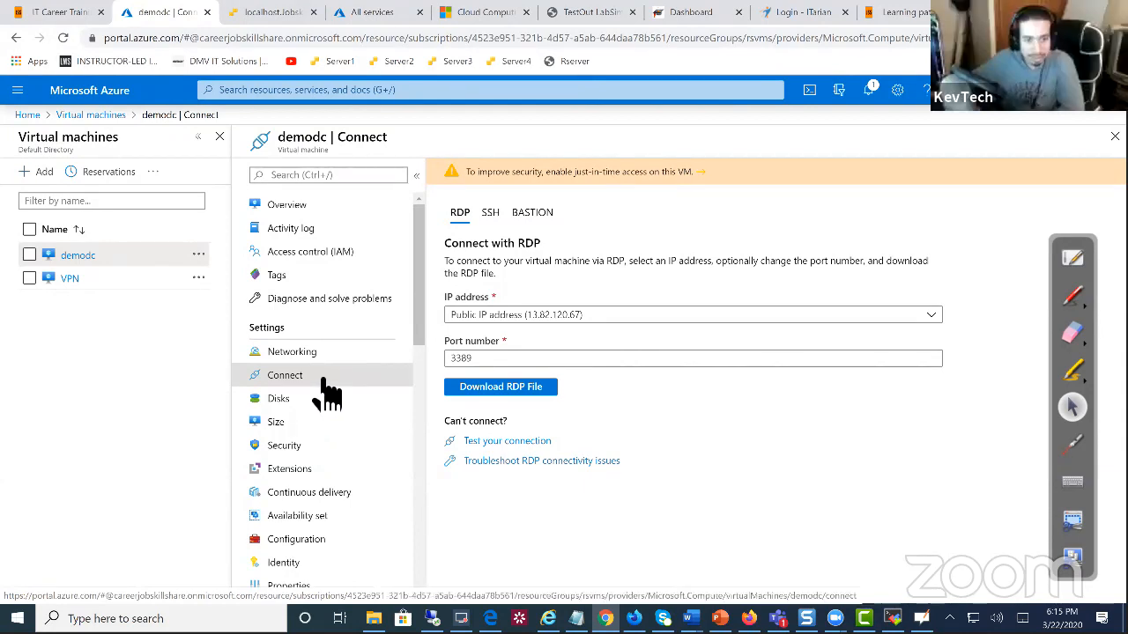
left_click(200, 256)
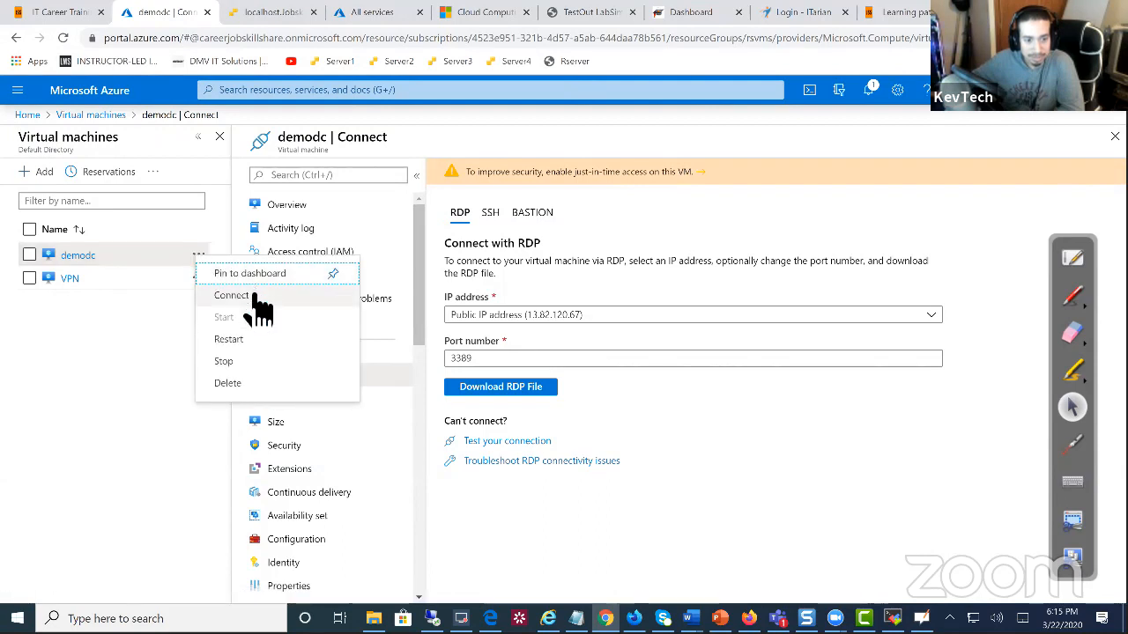
left_click(729, 430)
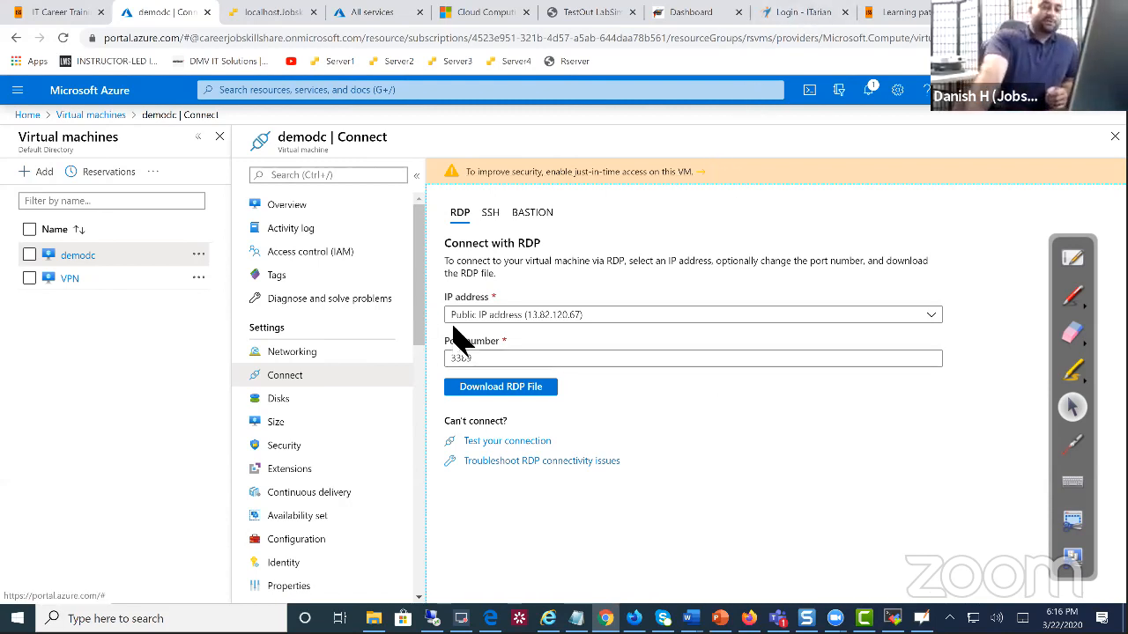
left_click(369, 354)
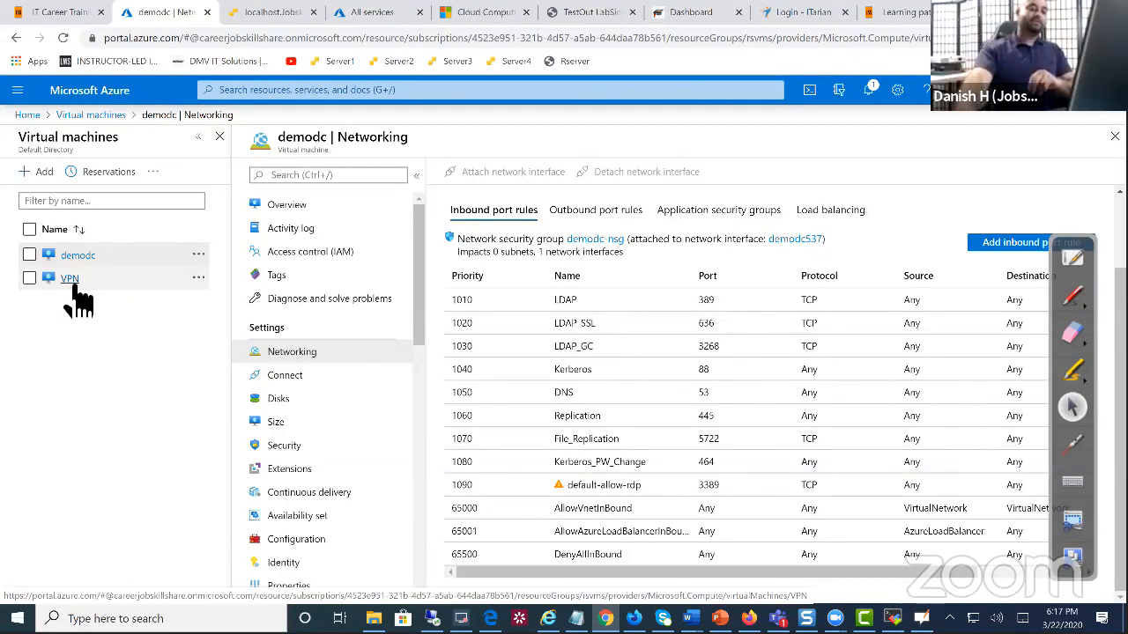
Download and open VPN.rdp from the VPN virtual machine's Connect page
left_click(74, 286)
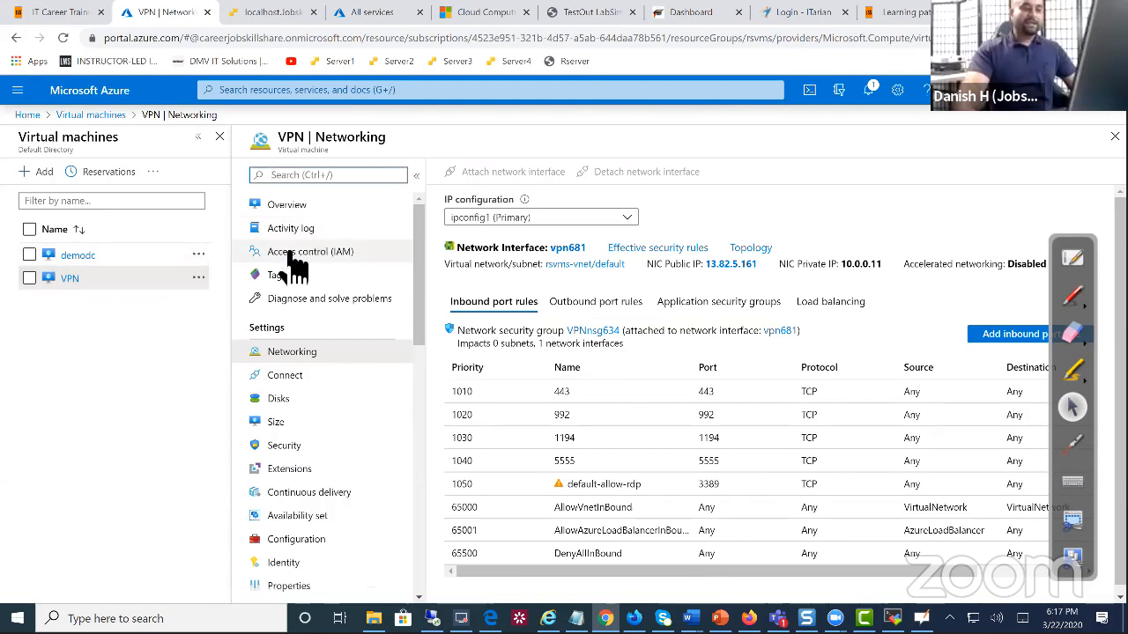
left_click(293, 375)
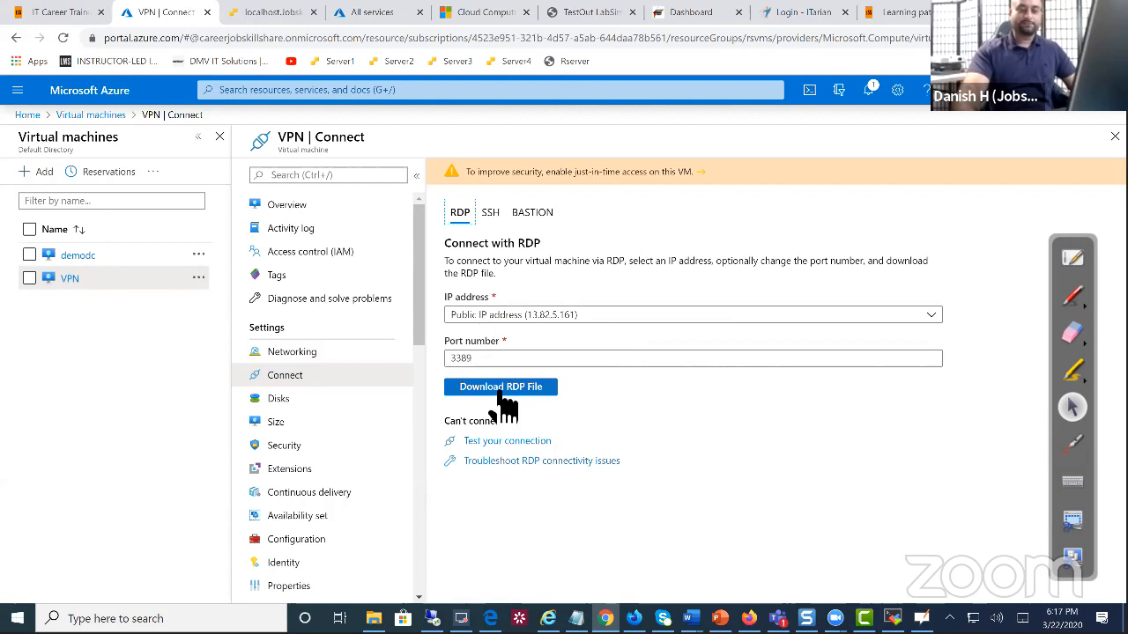
left_click(503, 397)
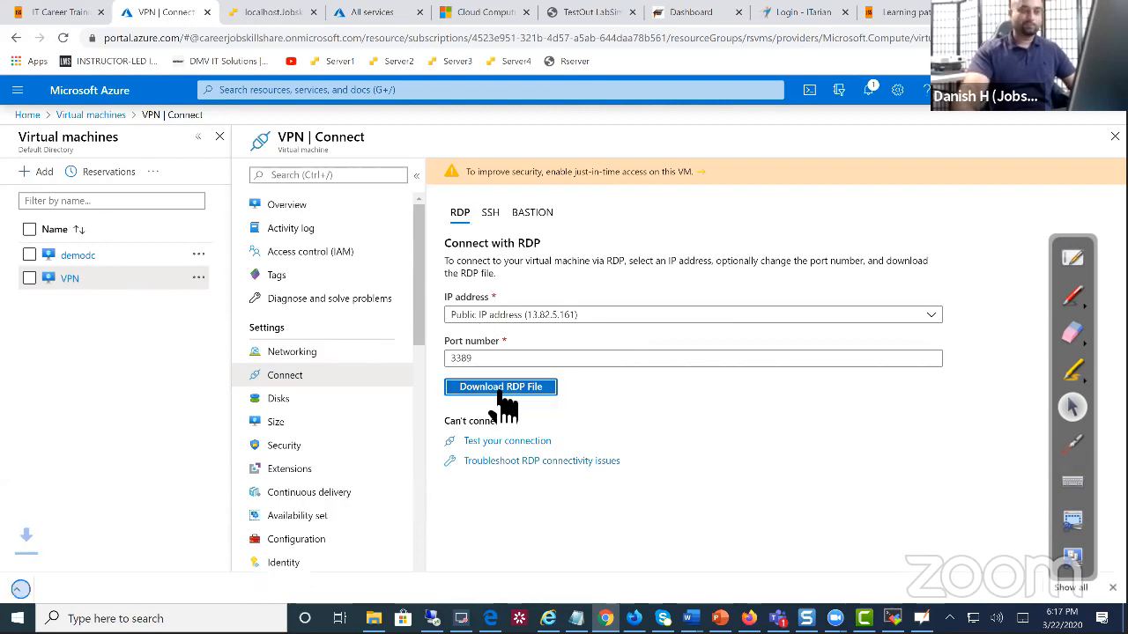
left_click(93, 587)
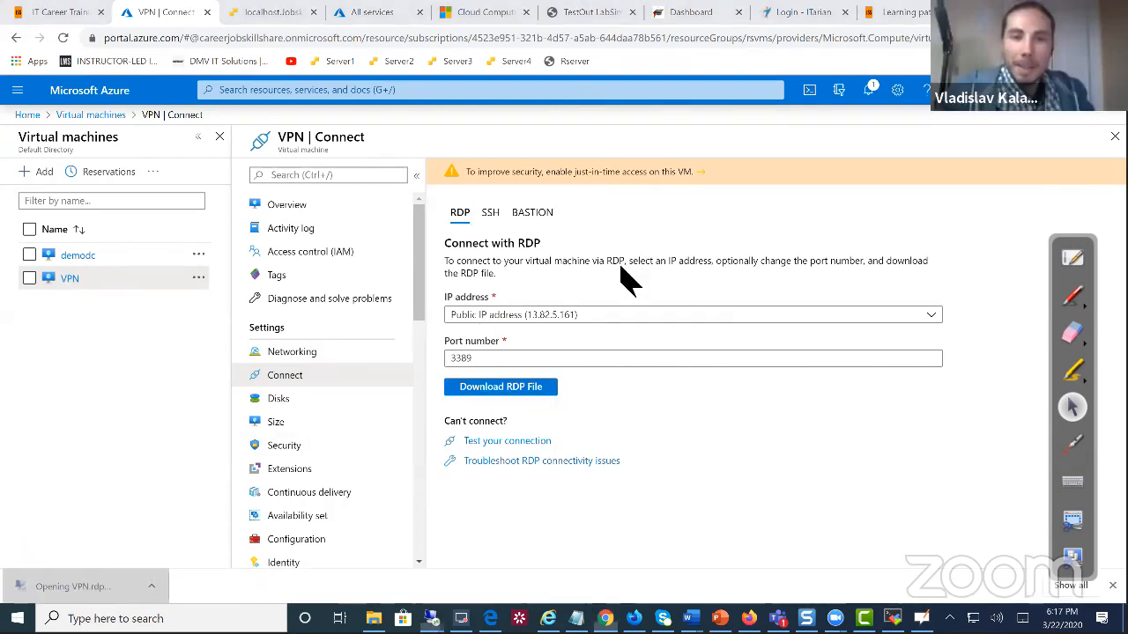
Connect to 13.82.5.161 and sign in with the account's user name and password
left_click(663, 392)
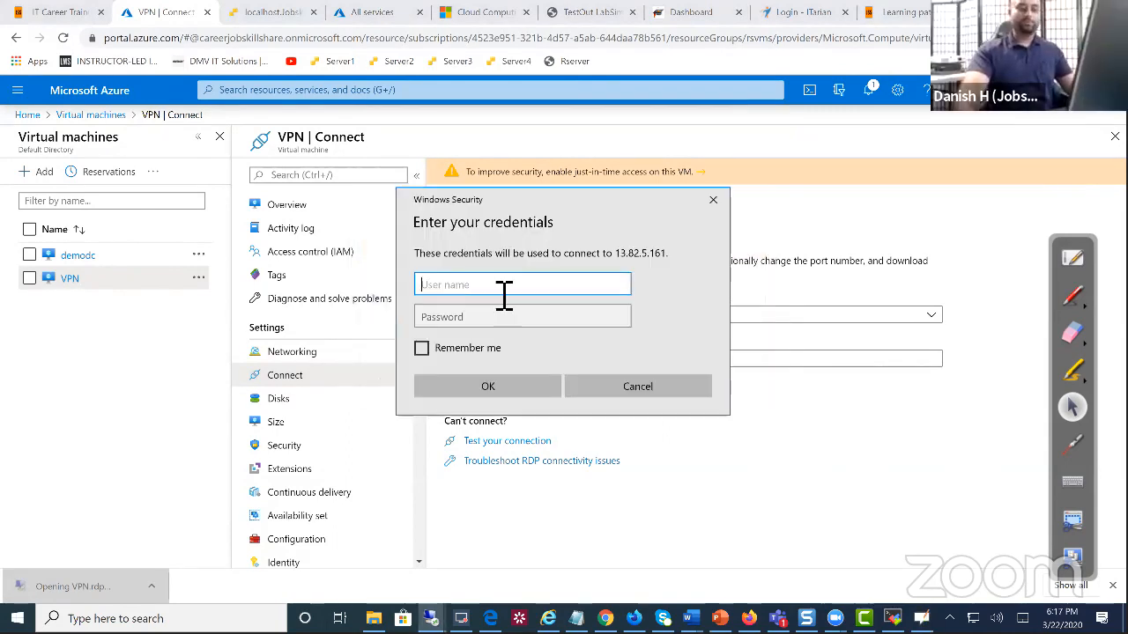
type("dkhan")
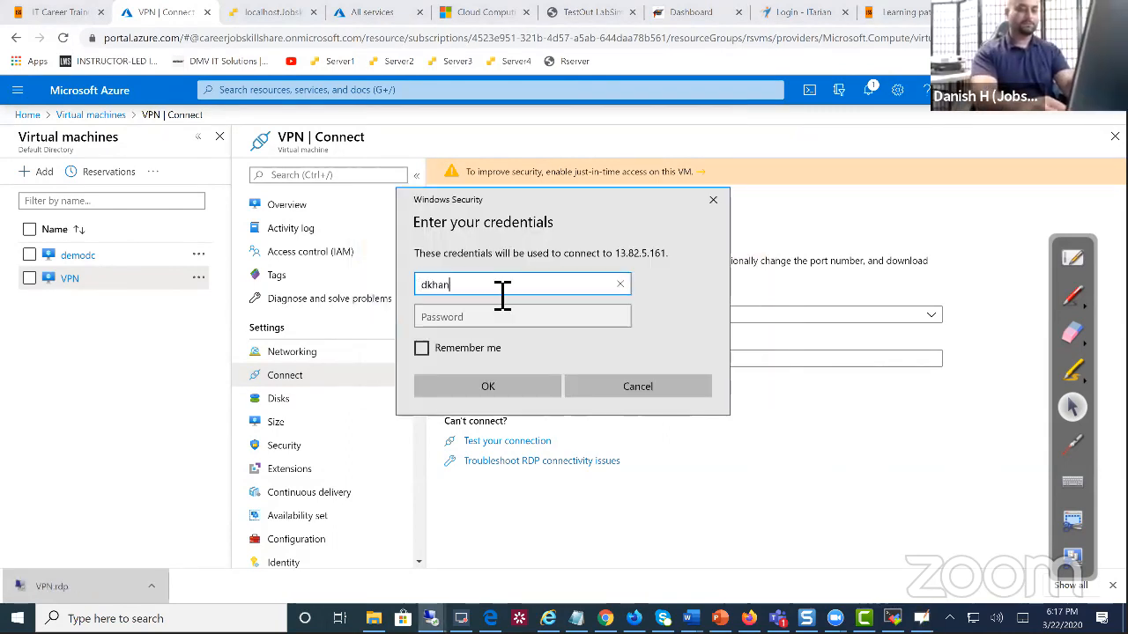
key("Tab")
type("******")
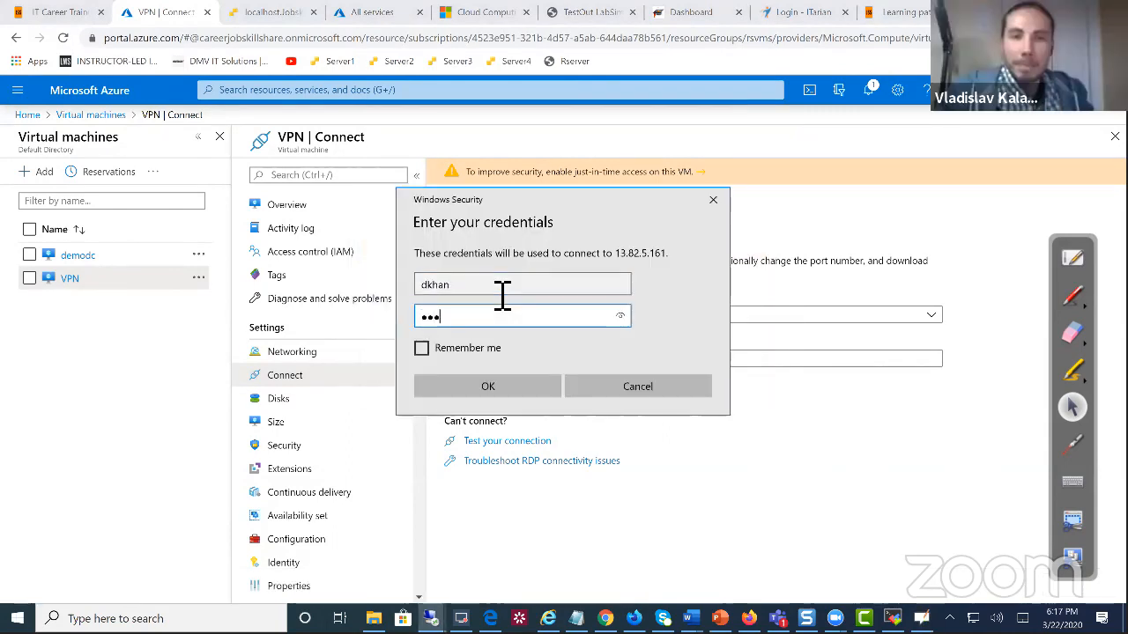
type("*****")
key("BackSpace")
key("BackSpace")
key("BackSpace")
key("BackSpace")
key("BackSpace")
key("BackSpace")
key("BackSpace")
key("BackSpace")
key("BackSpace")
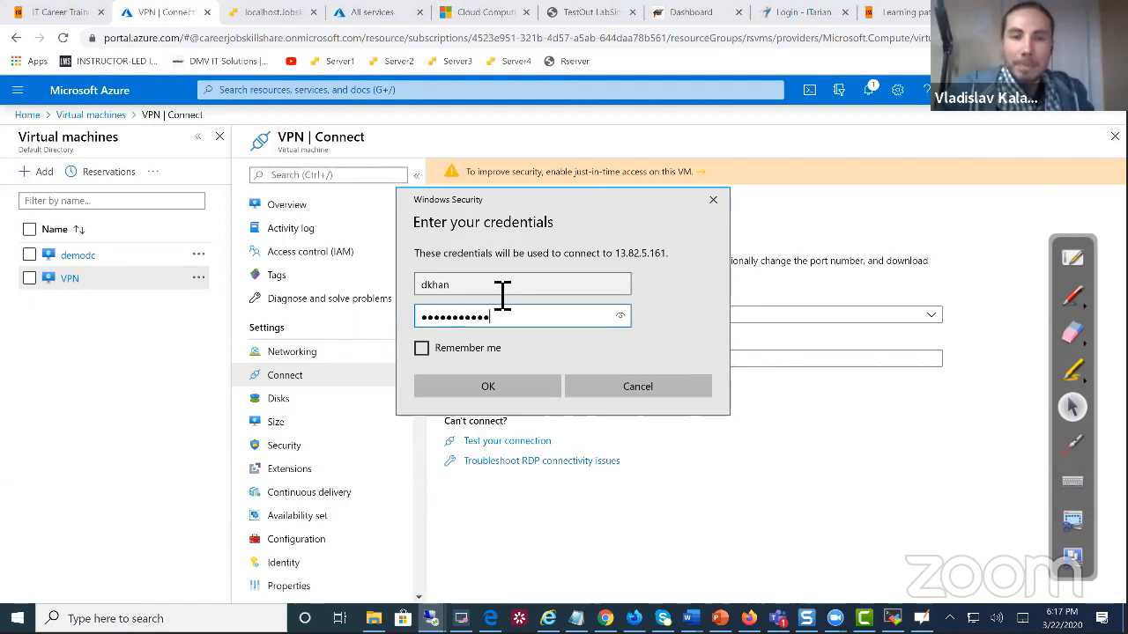
type("***********")
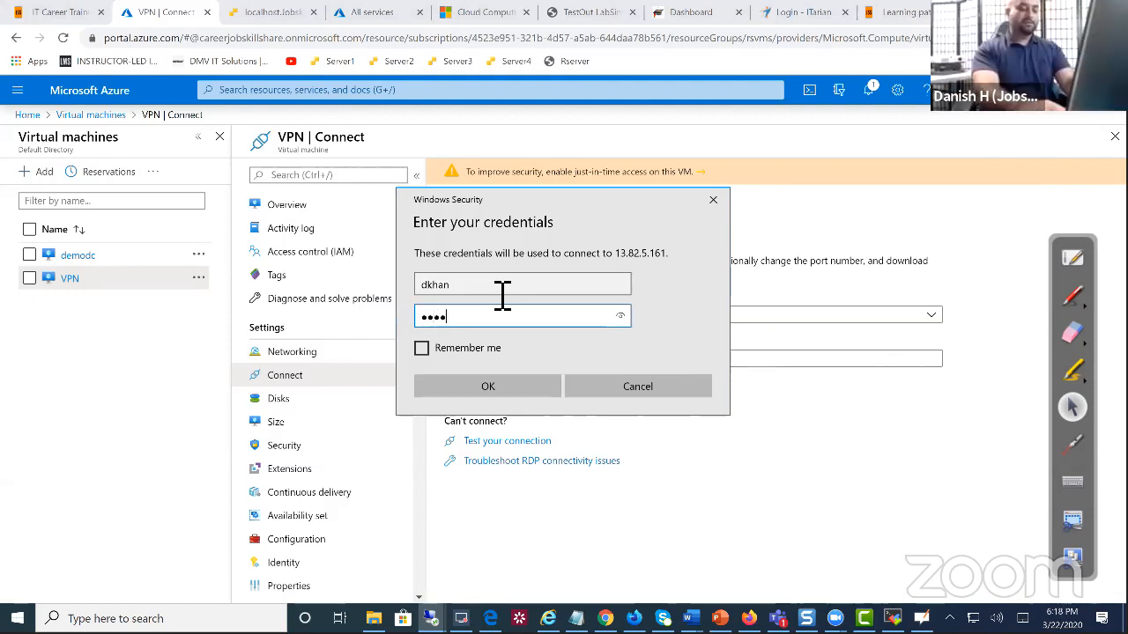
key("Return")
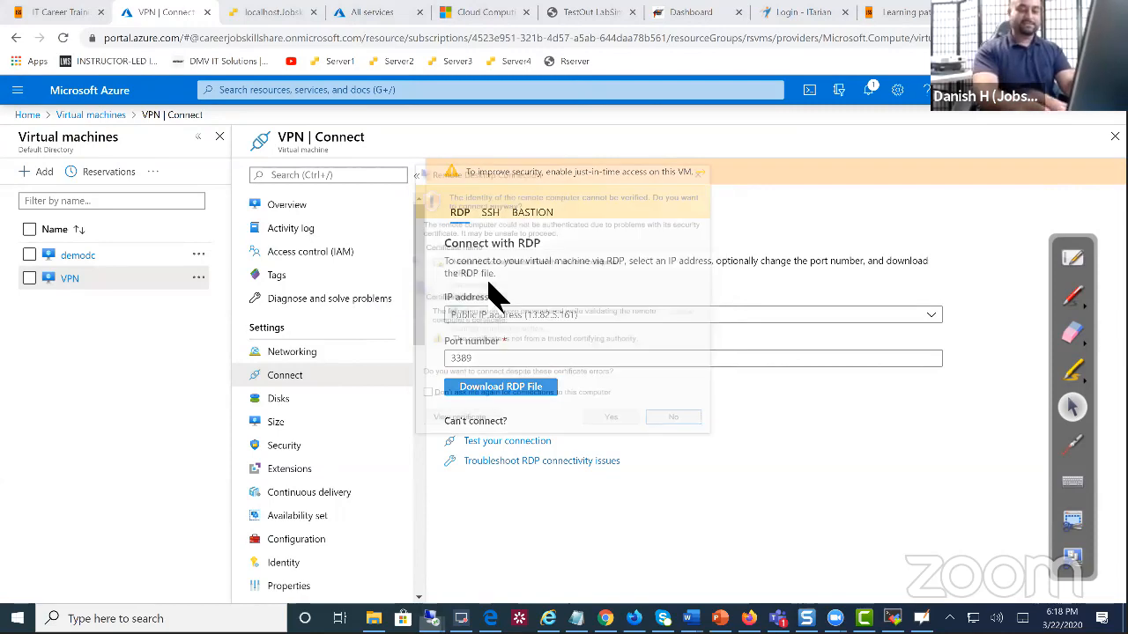
Accept the certificate, show the VPN VM desktop full screen, and launch SoftEther VPN Server Manager
left_click(614, 422)
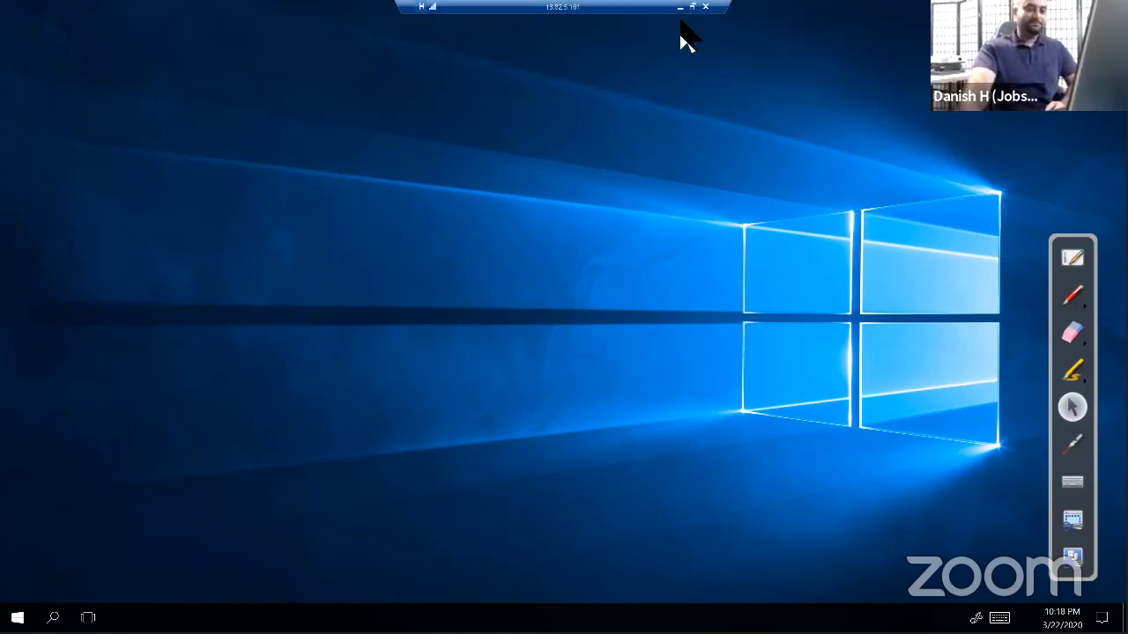
left_click(692, 7)
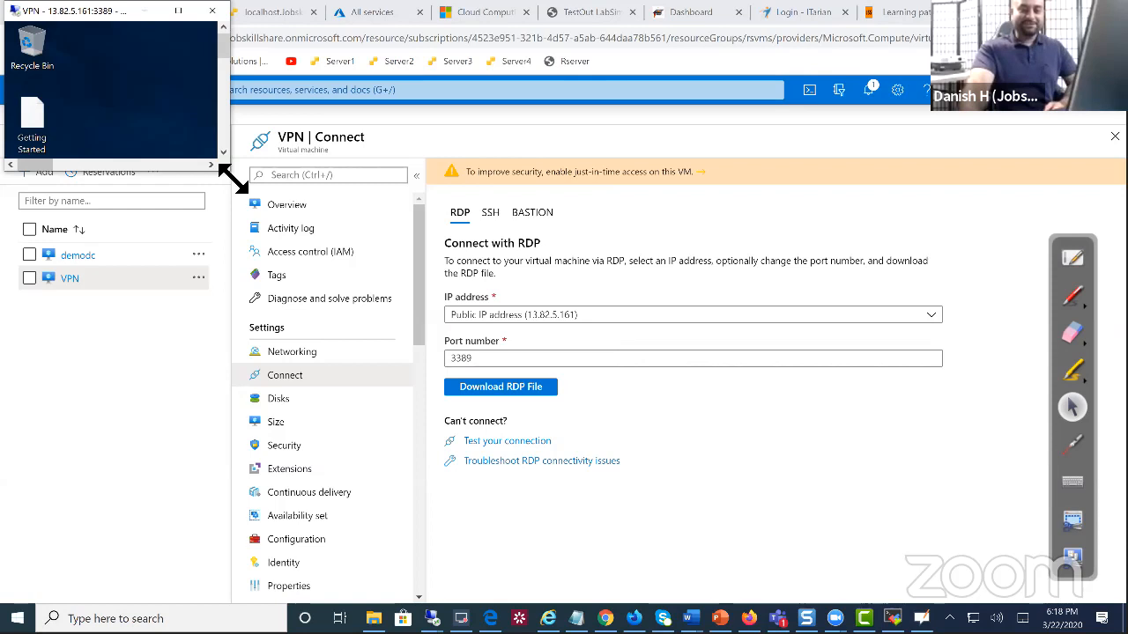
left_click_drag(234, 179, 801, 551)
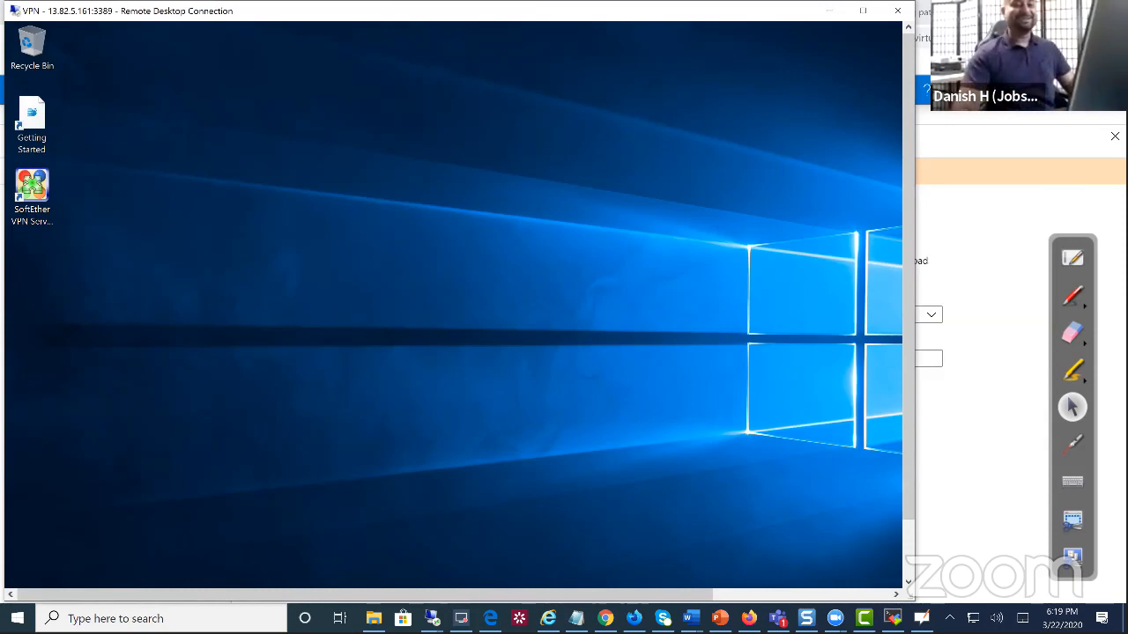
left_click(862, 11)
double_click(26, 200)
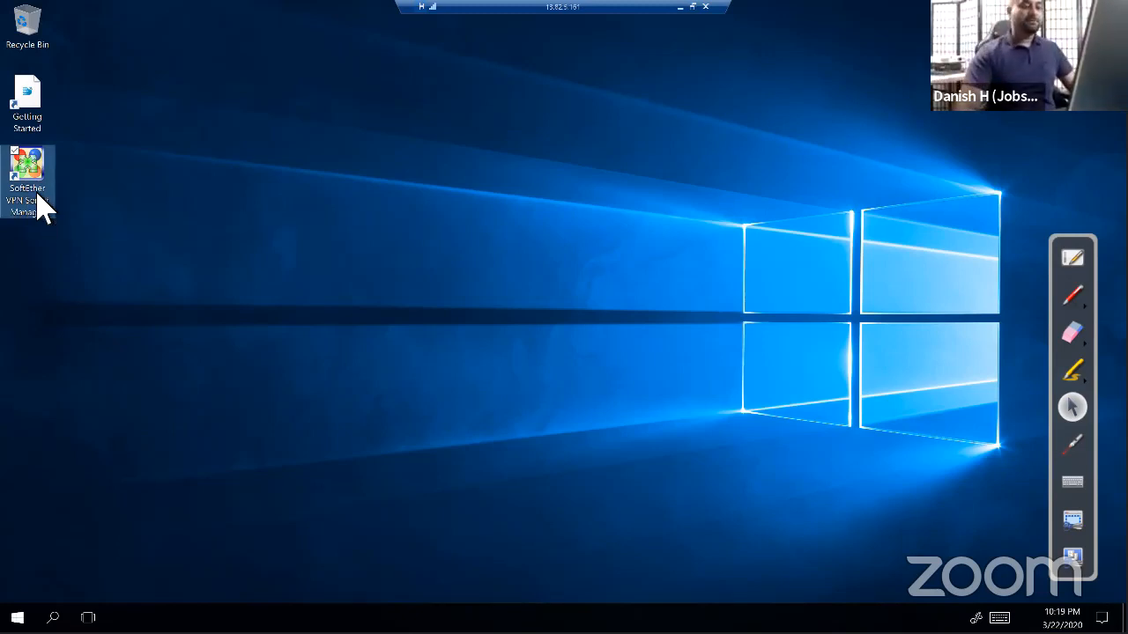
Connect SoftEther VPN Server Manager to localhost, dismissing the low-memory and system error messages
double_click(38, 196)
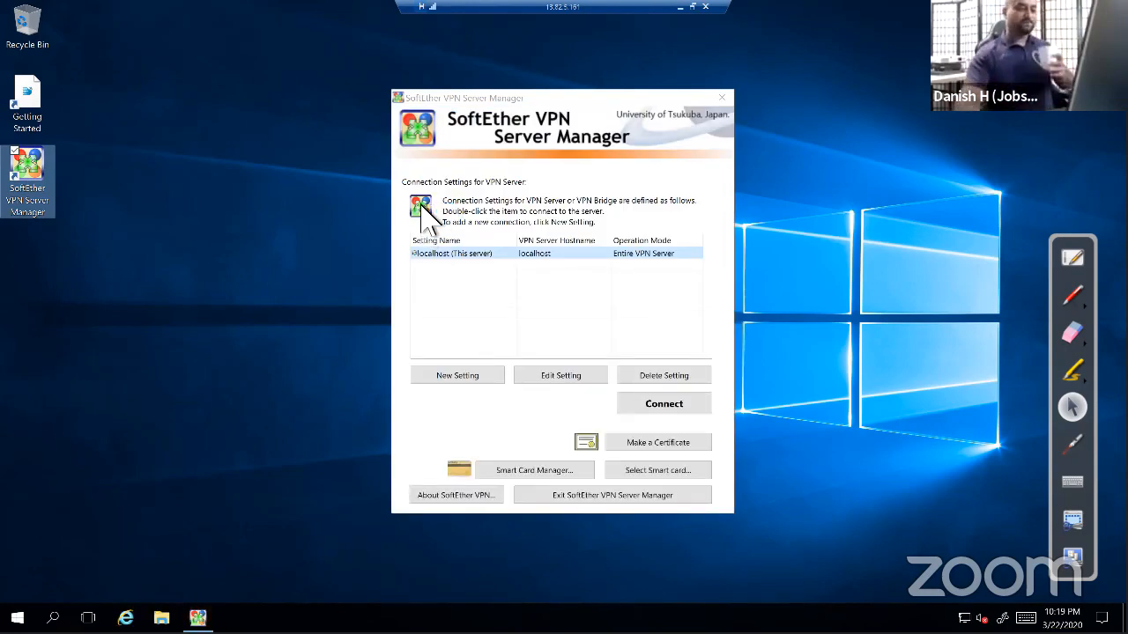
left_click(692, 403)
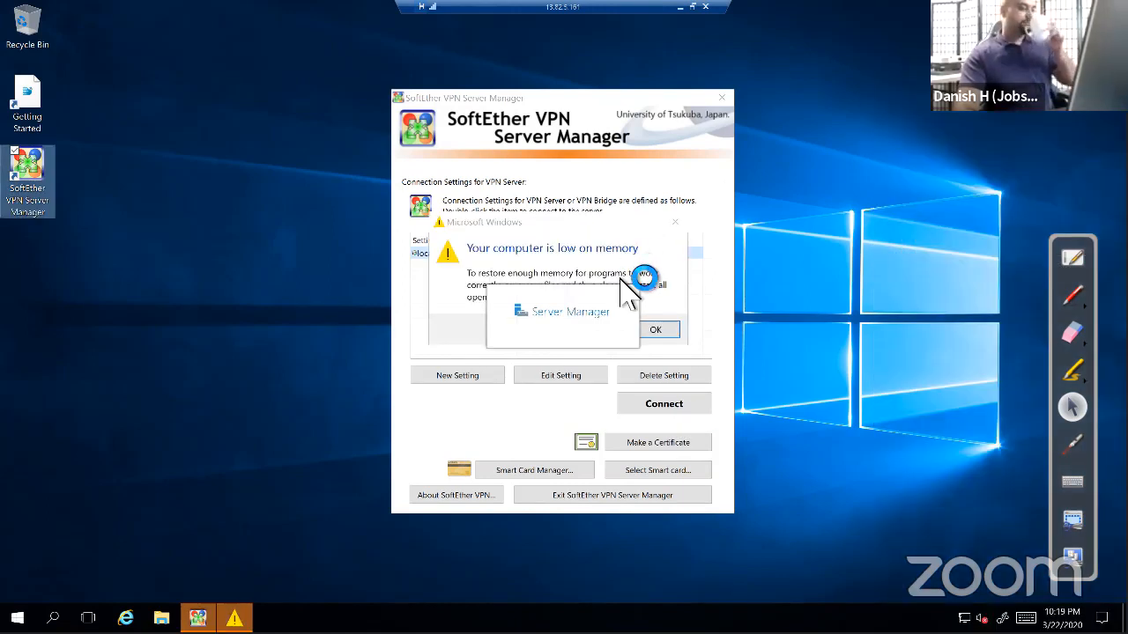
left_click(661, 333)
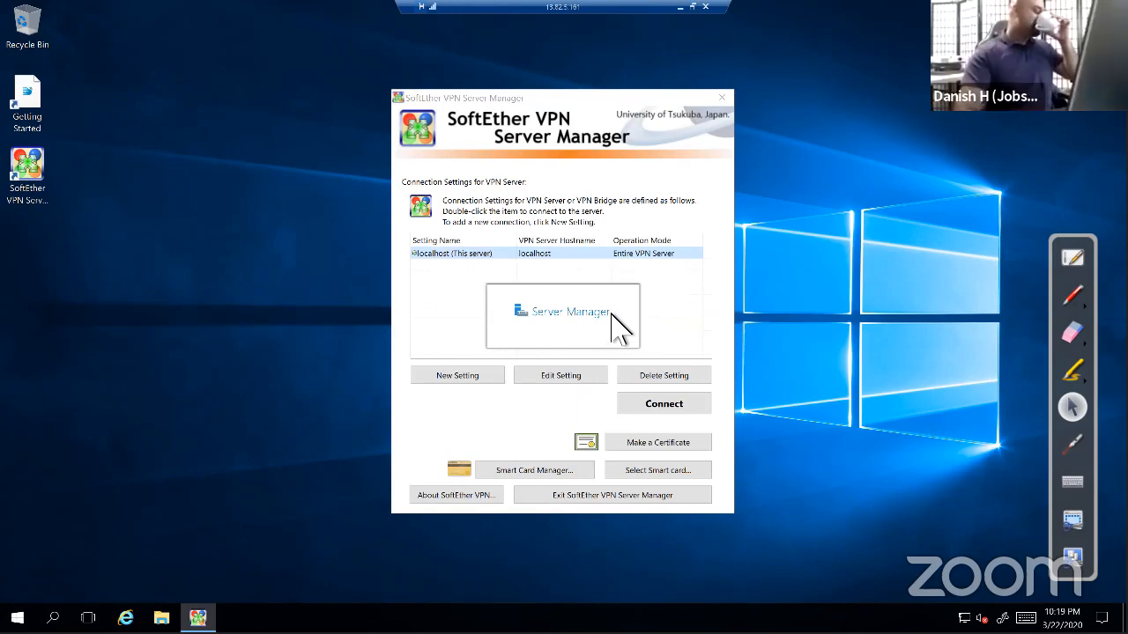
left_click(675, 412)
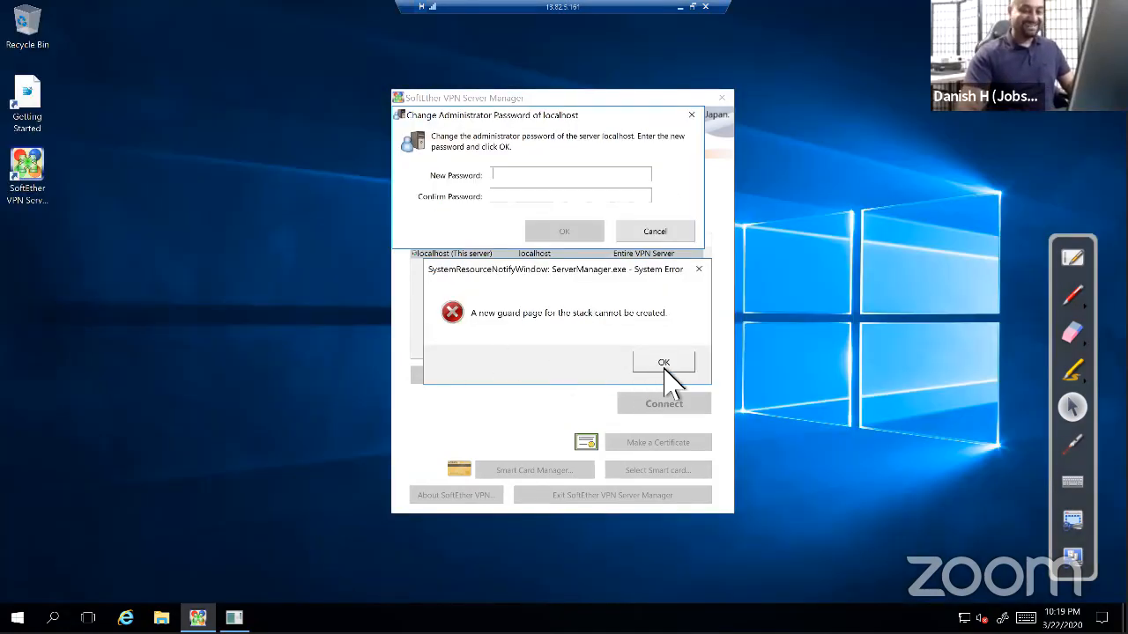
left_click(663, 363)
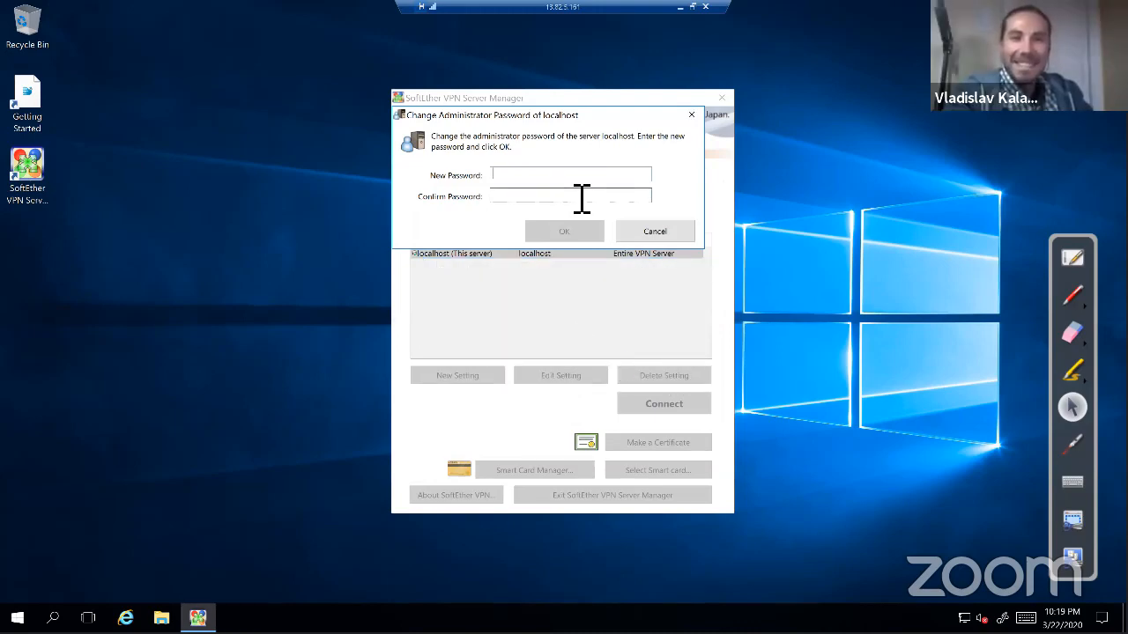
Enter and confirm a new administrator password for the localhost server
type("******")
key("Tab")
type("*****")
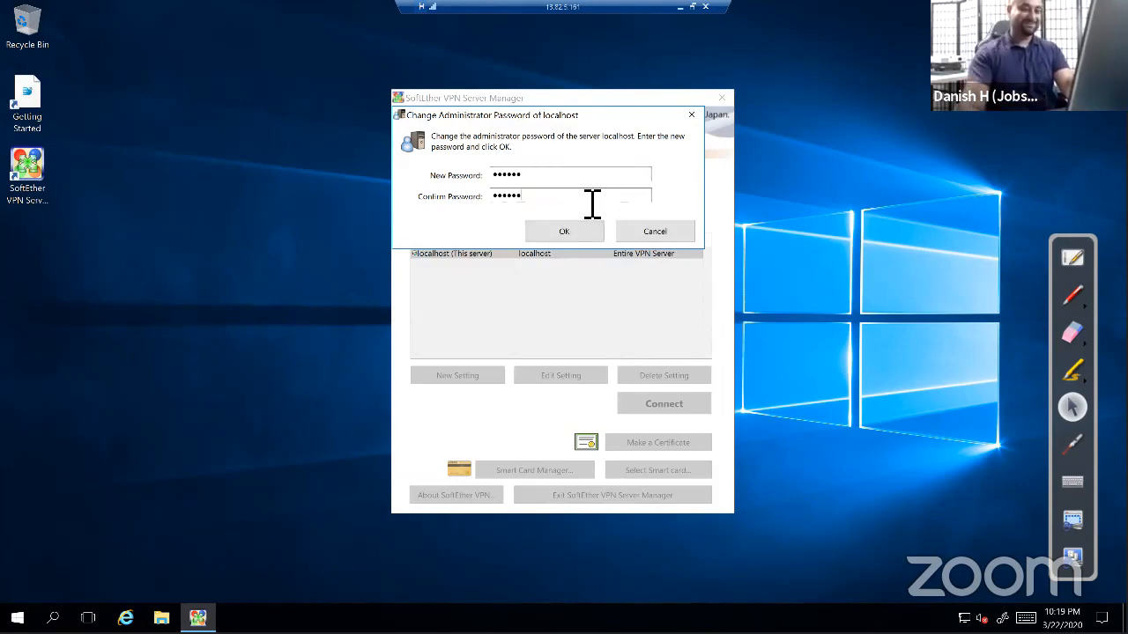
left_click(592, 238)
Choose Remote Access VPN Server, initialize settings, keep hub name VPN, and select the DDNS hostname
left_click(609, 361)
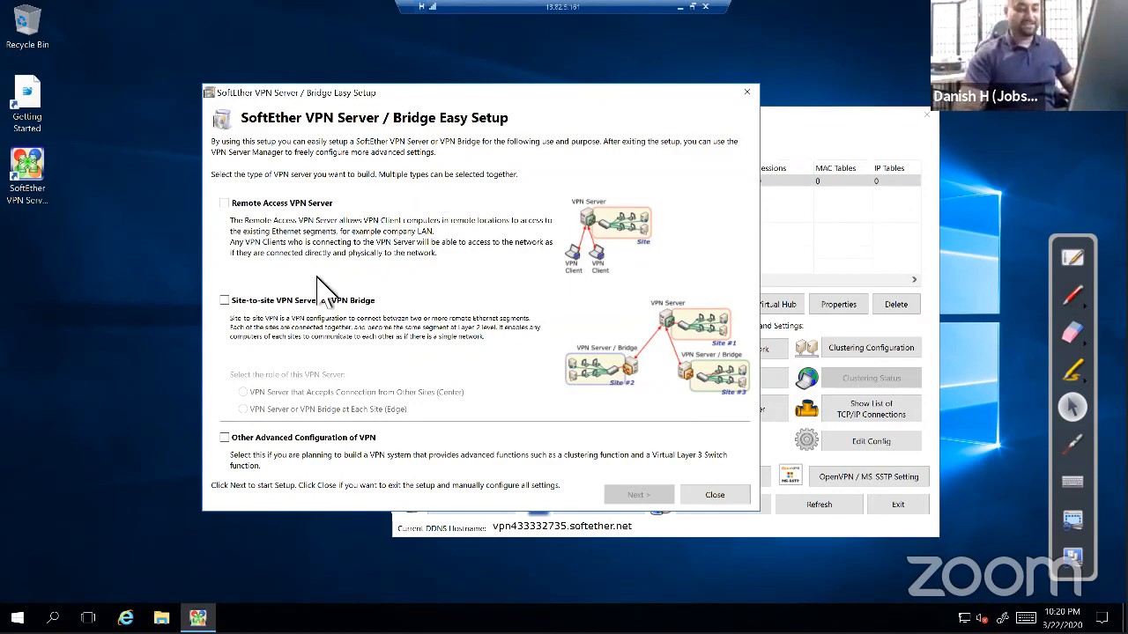
left_click(234, 206)
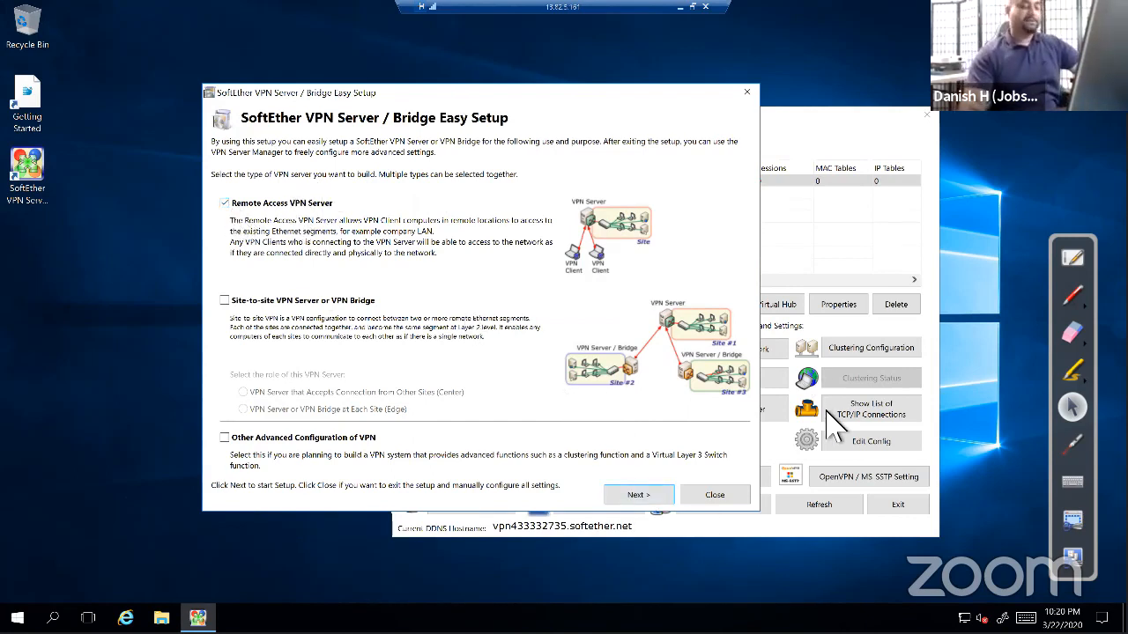
left_click(638, 494)
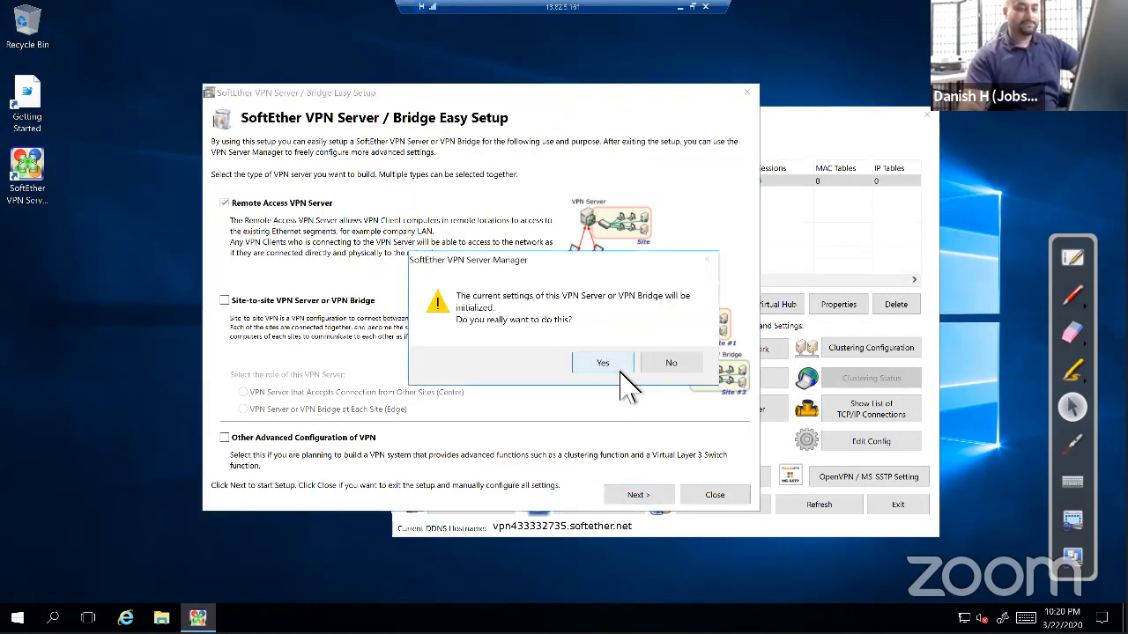
left_click(608, 361)
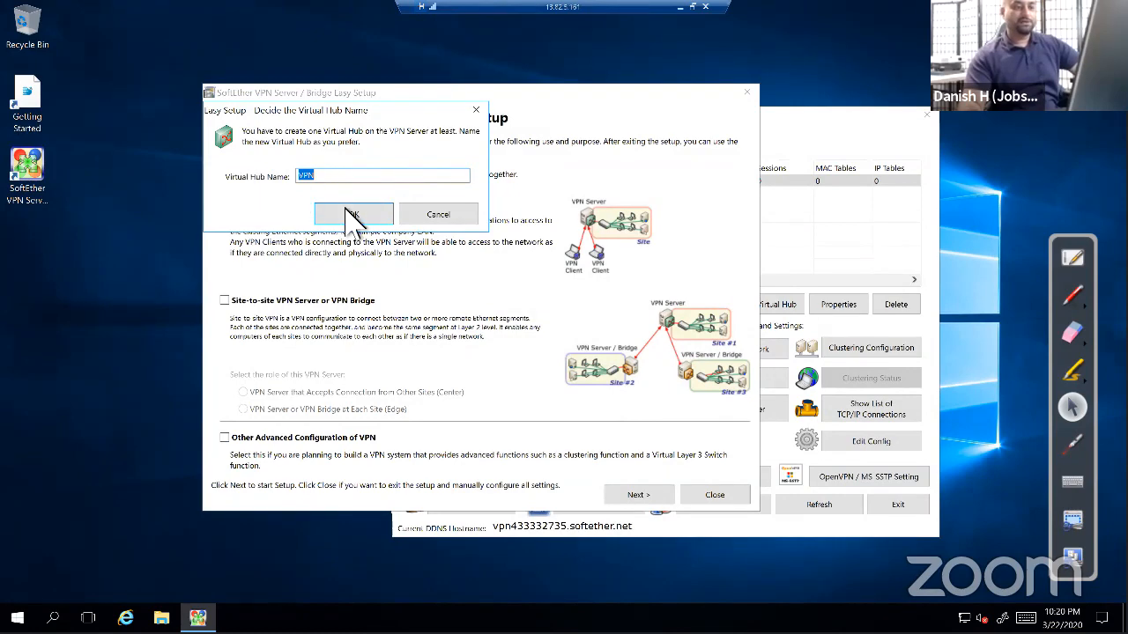
left_click(357, 217)
left_click_drag(565, 336, 471, 336)
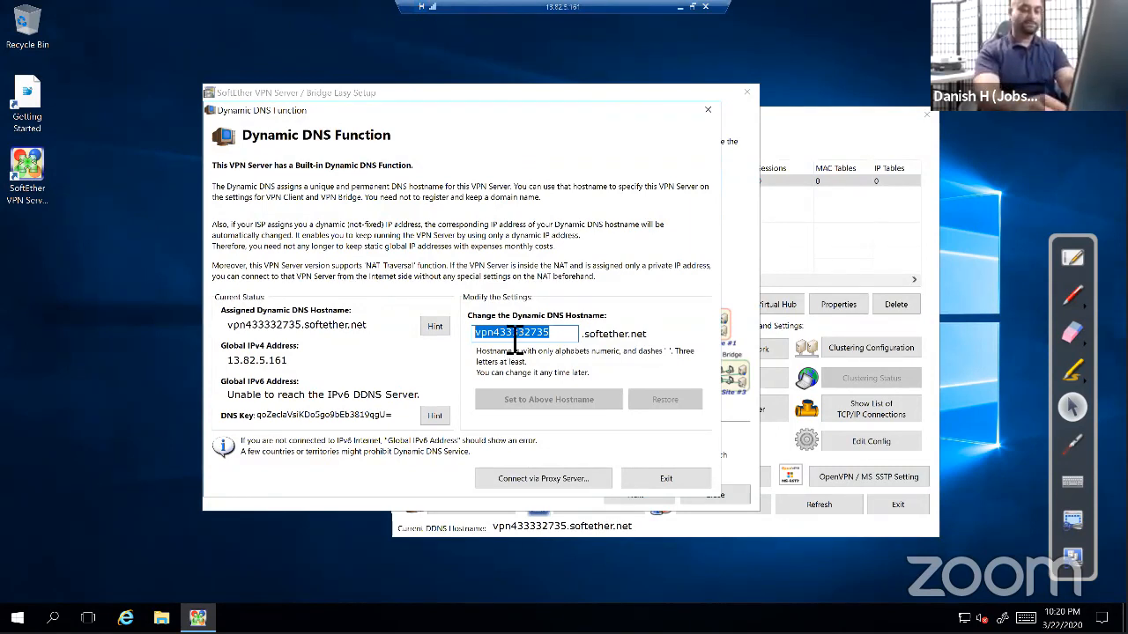
Set hostname jssdemo3, then keep default IPsec/L2TP and VPN Azure Service settings
type("jssdemo3")
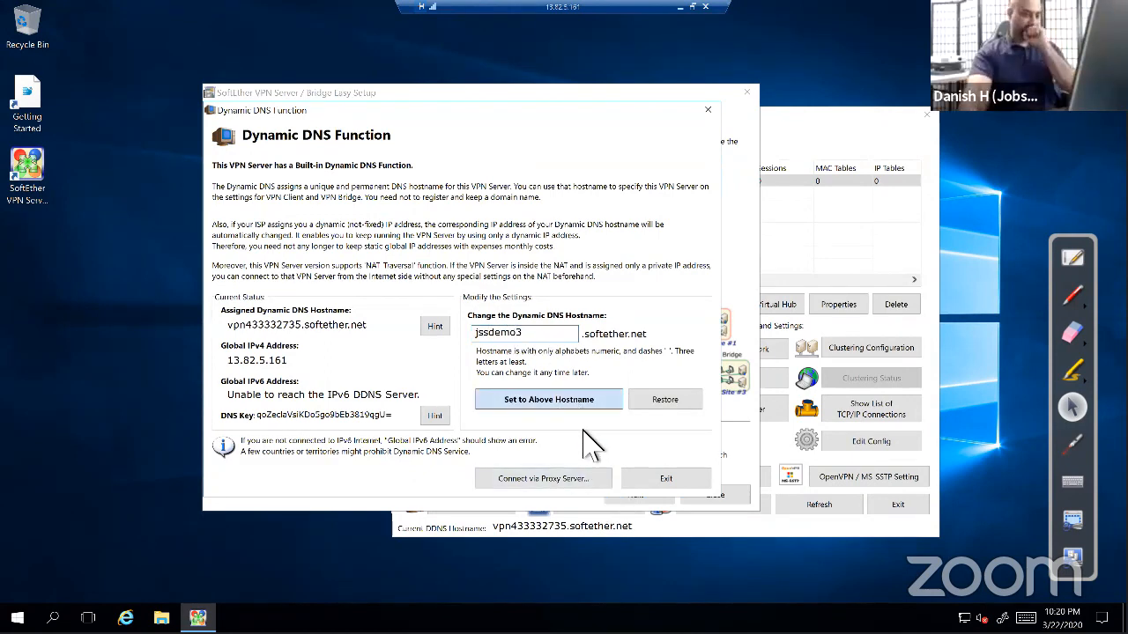
left_click(583, 400)
left_click(678, 363)
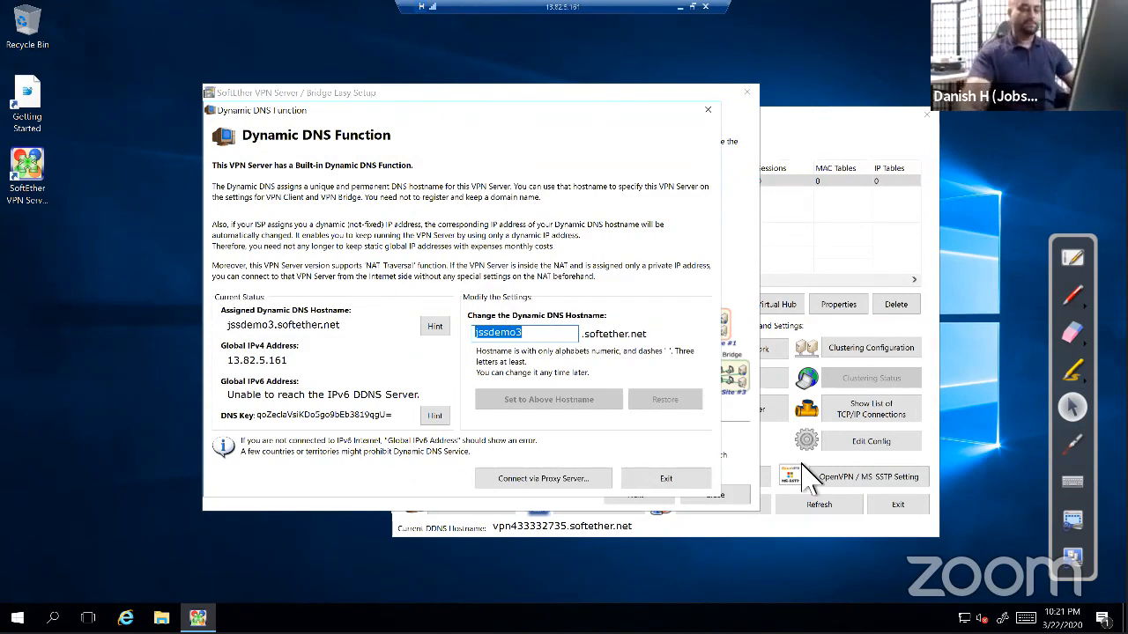
left_click(691, 484)
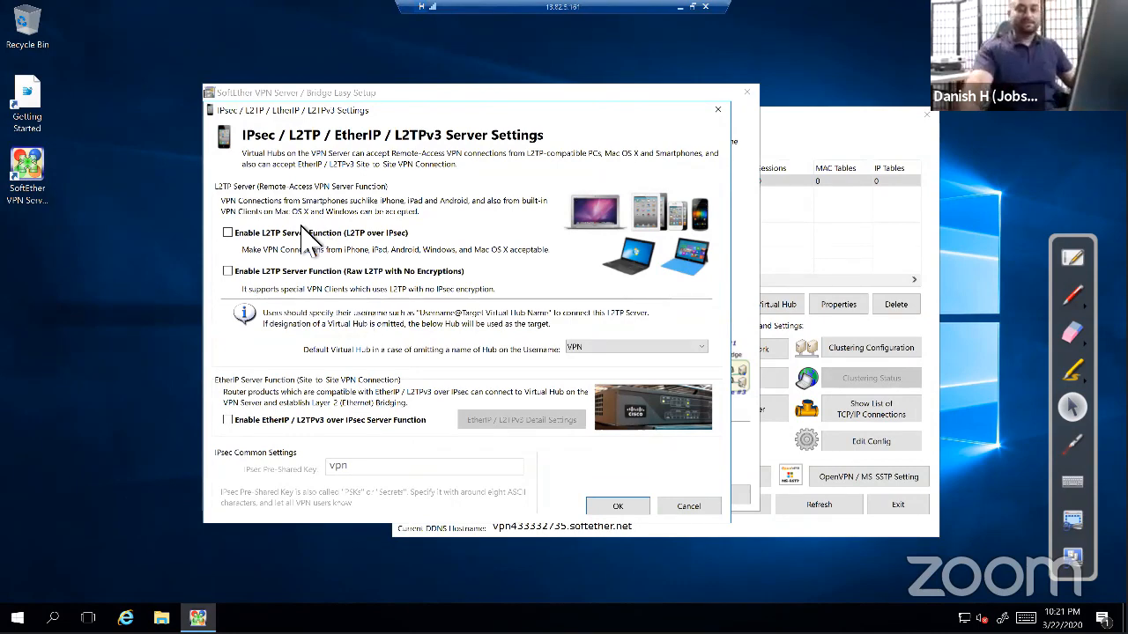
left_click(622, 511)
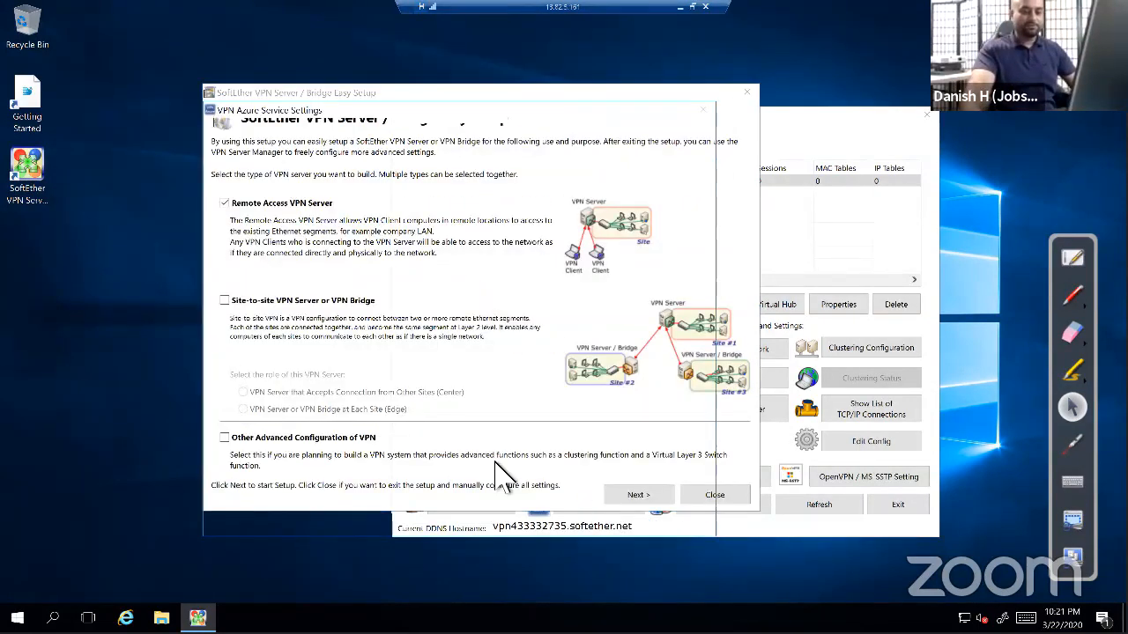
left_click(652, 596)
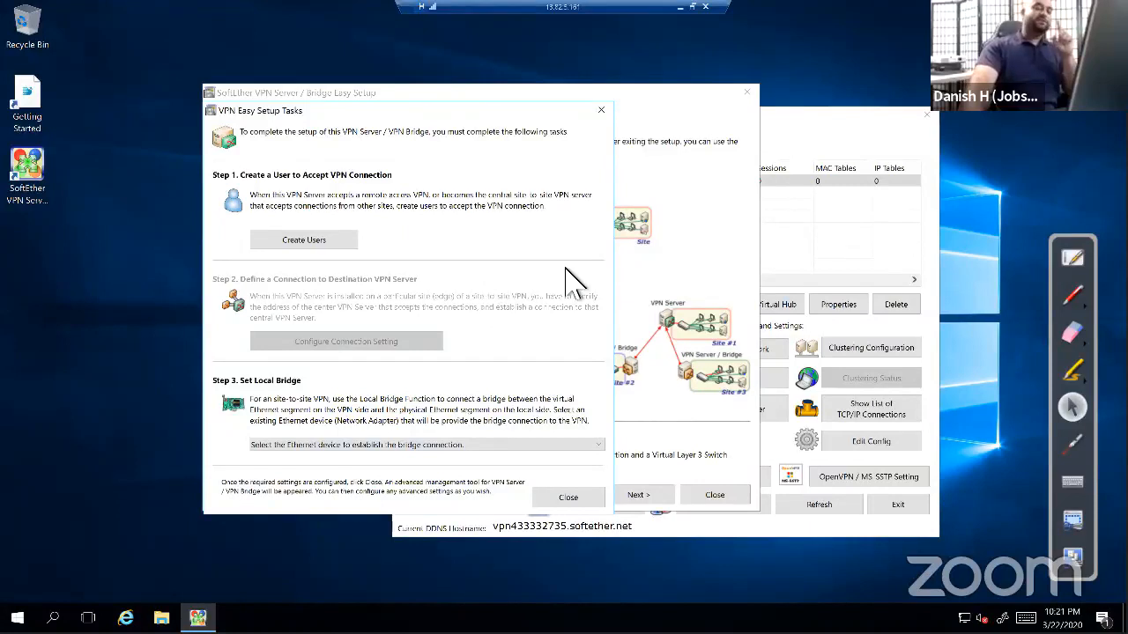
Create a password-authenticated VPN user with a user name and confirmed password
left_click(349, 246)
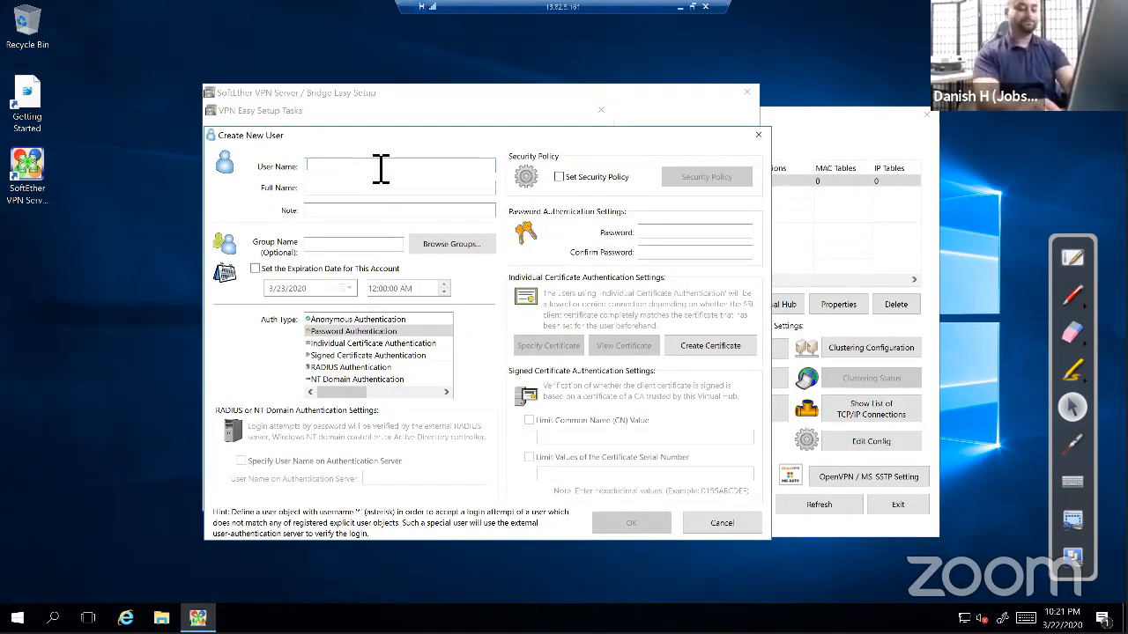
type("dkhan")
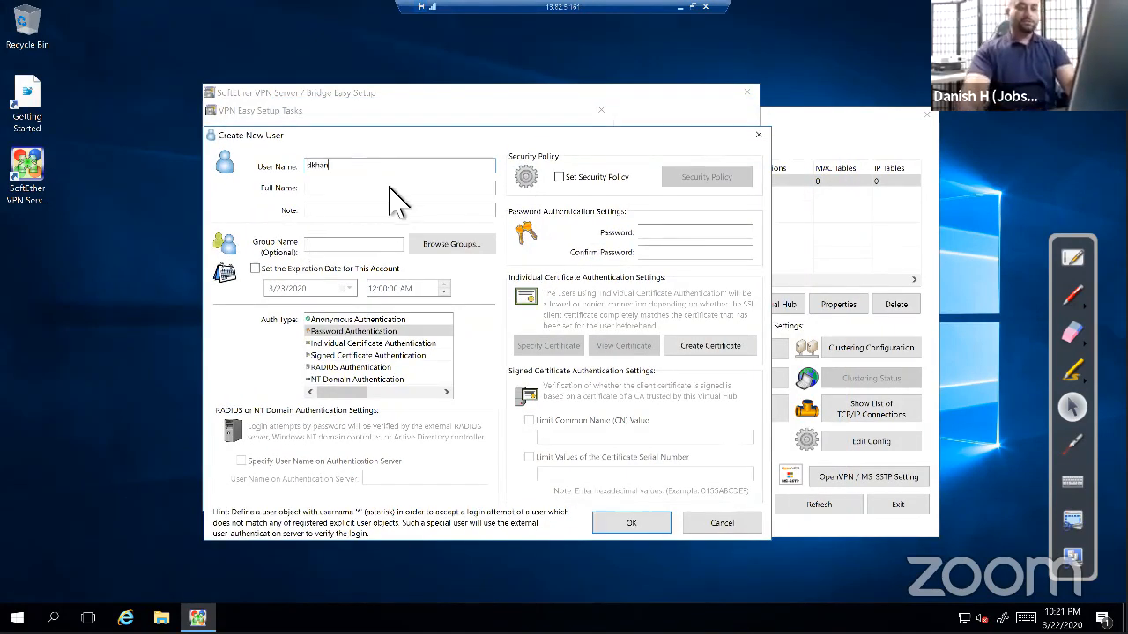
left_click(728, 237)
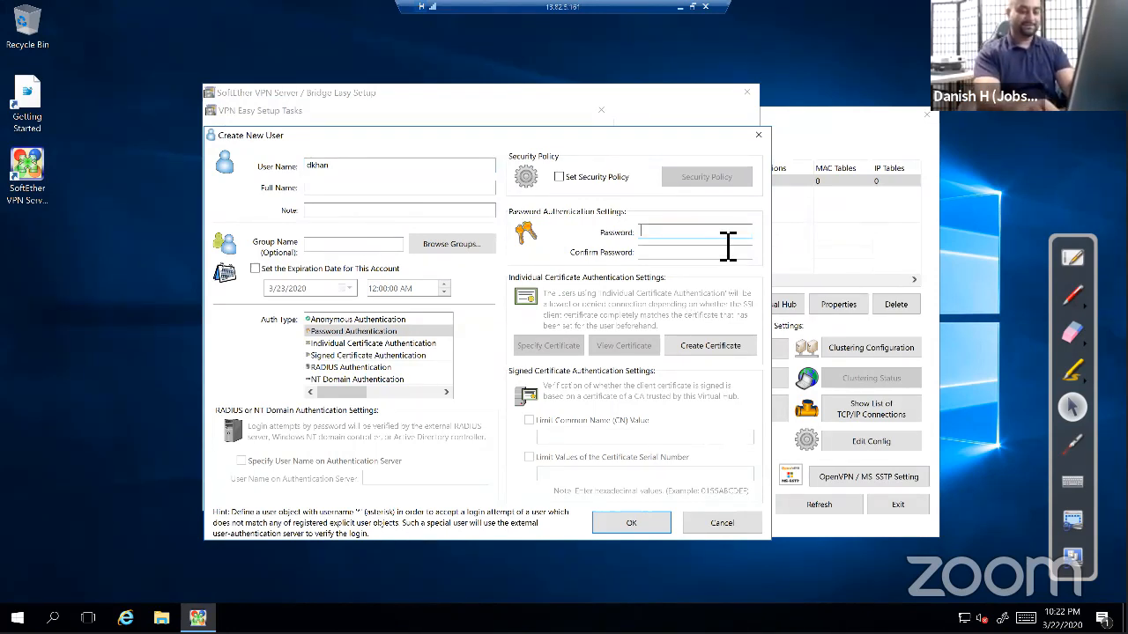
type("••")
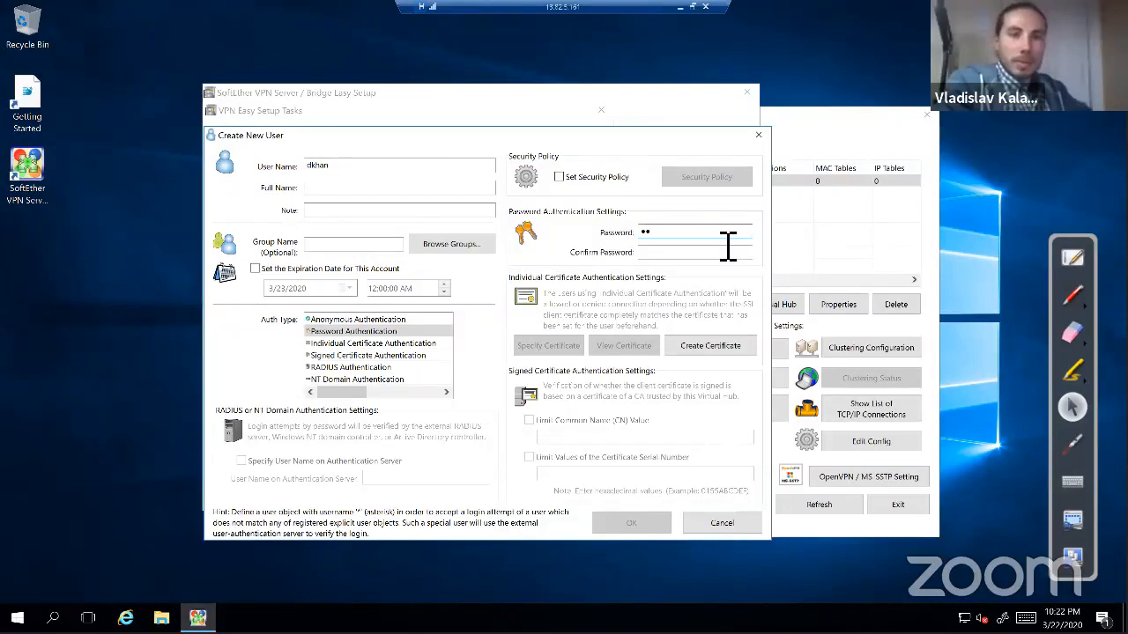
key("BackSpace")
key("BackSpace")
type("••••••••••")
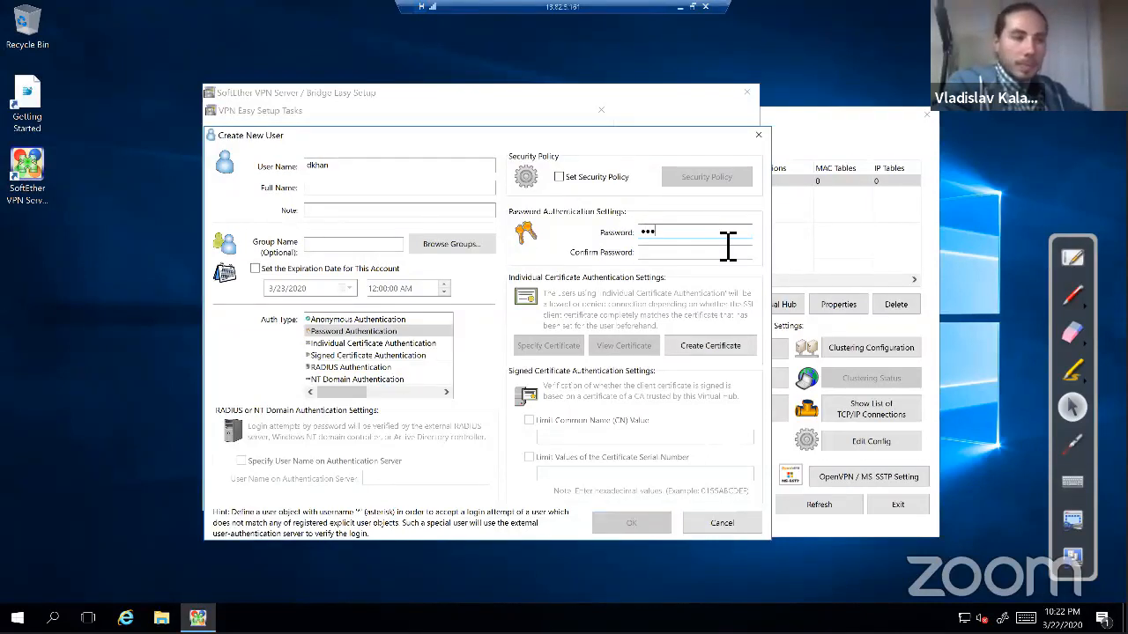
key("Tab")
type("••••••••••")
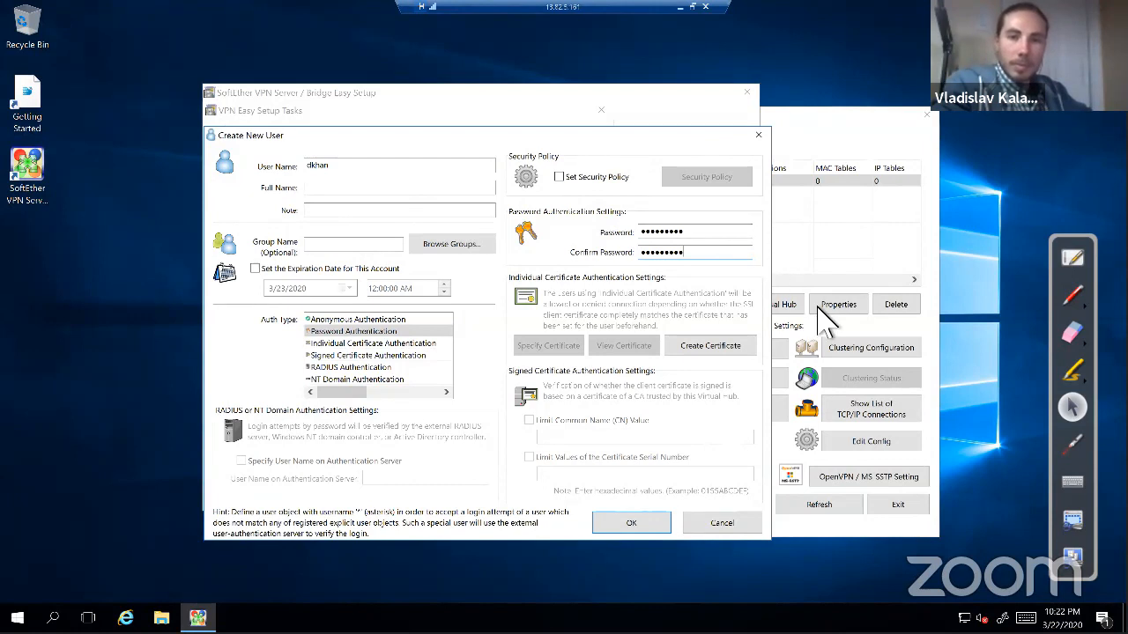
left_click(634, 524)
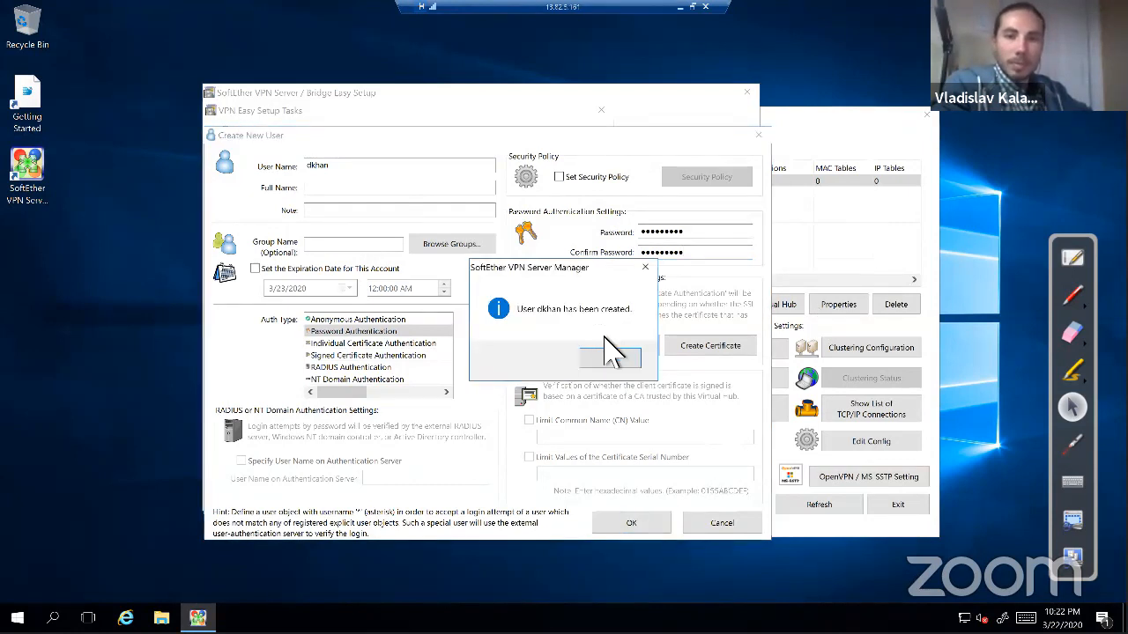
left_click(611, 360)
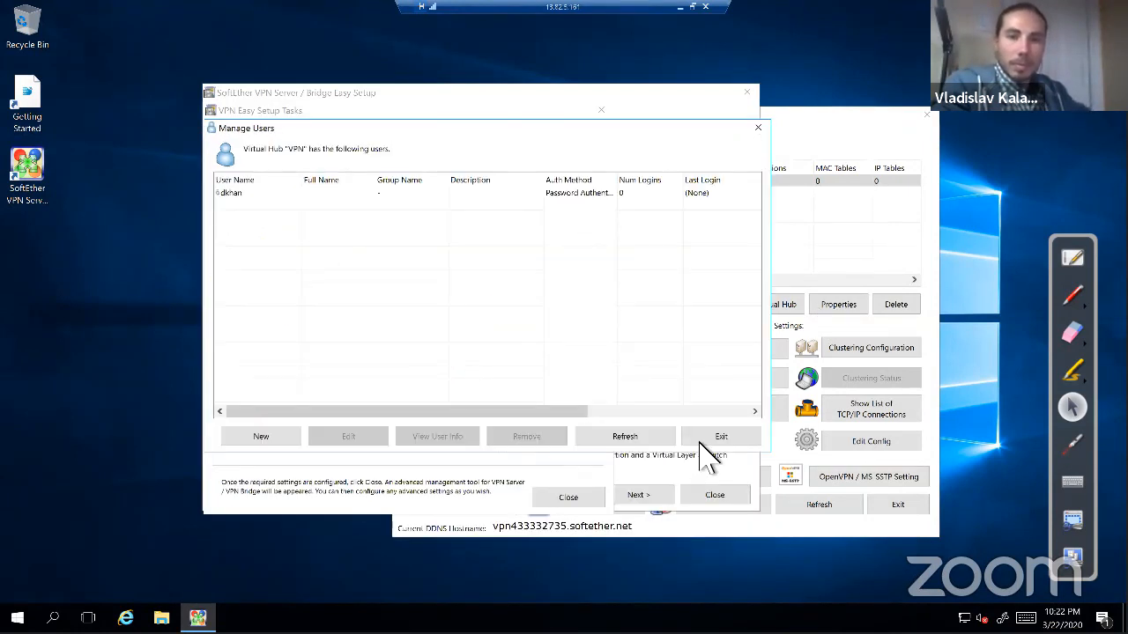
Close the user list, exit Easy Setup, and select the VPN hub in the console
left_click(705, 439)
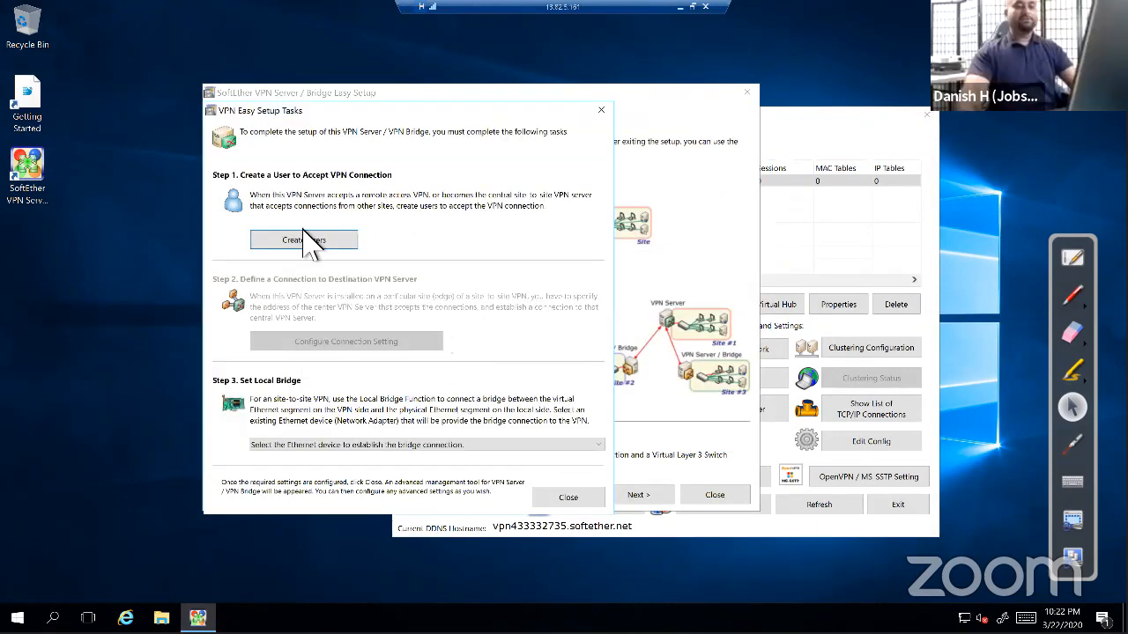
left_click(307, 251)
left_click(701, 441)
left_click(601, 111)
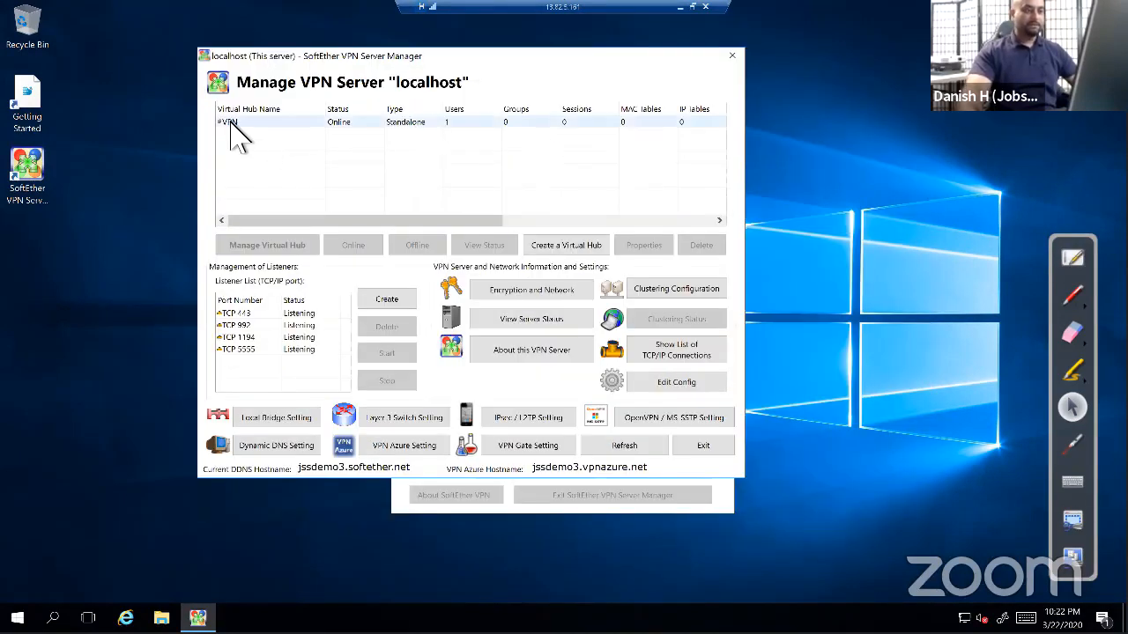
left_click(231, 123)
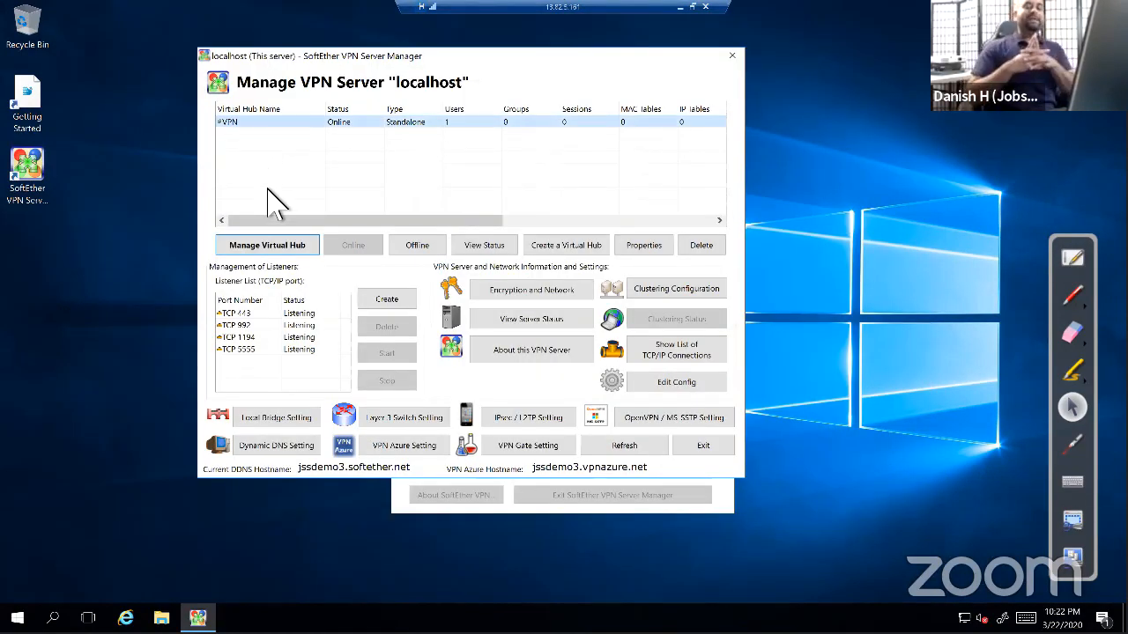
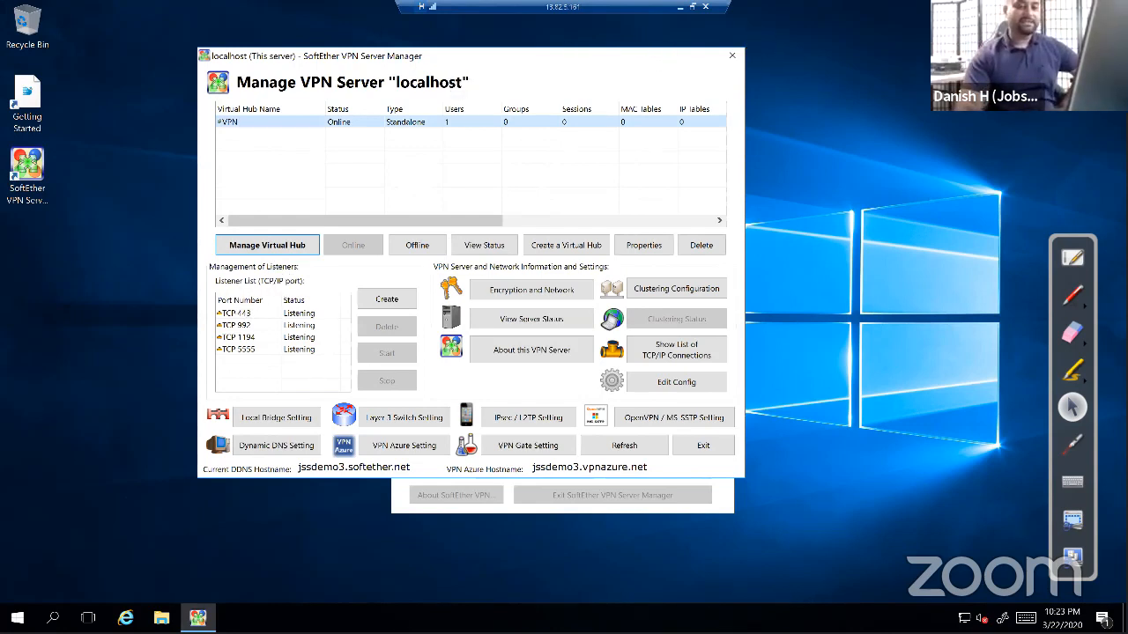
Minimize the VPN server's Remote Desktop session and return to the Laptop(Canada) ESXi console
left_click(680, 7)
left_click(297, 16)
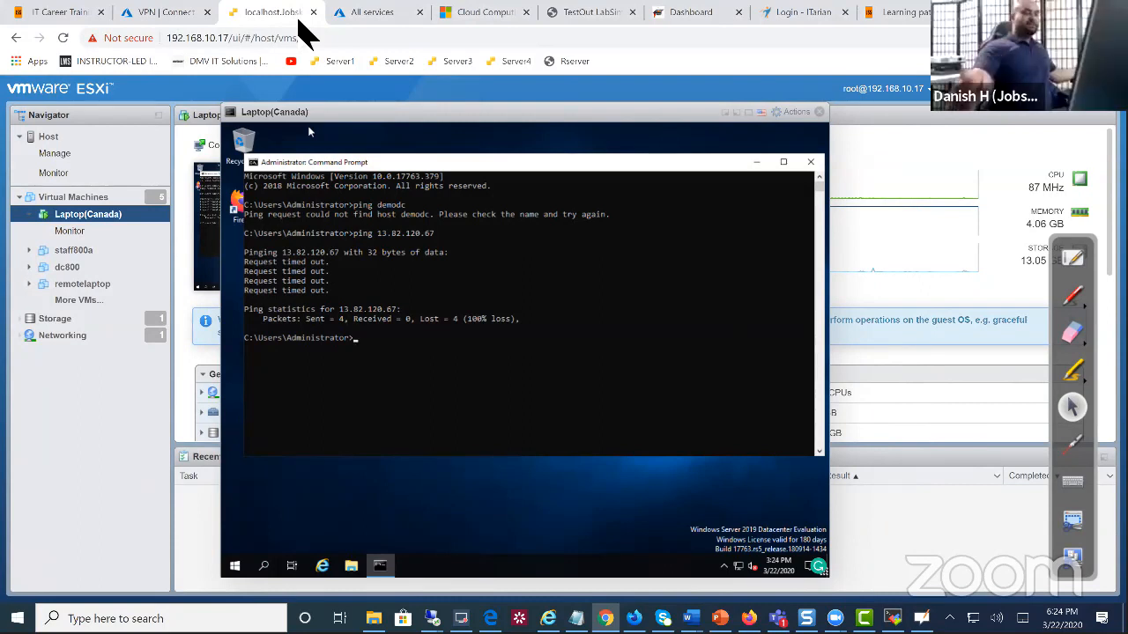
Close the laptop VM's Command Prompt, launch Firefox, and close its Privacy Notice tab
left_click(812, 162)
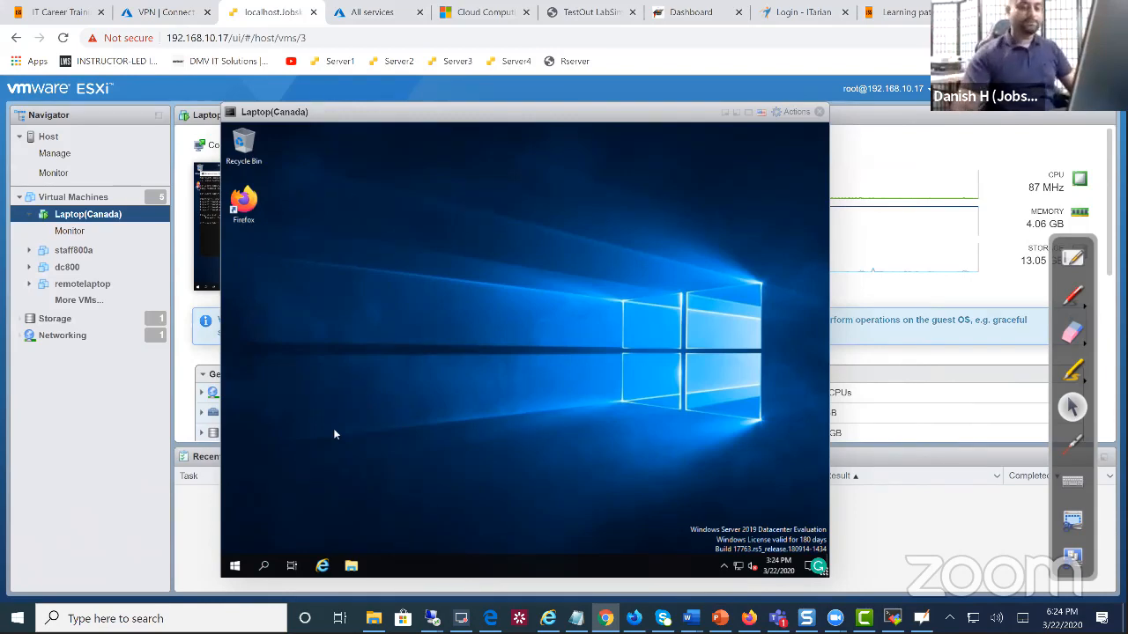
double_click(243, 202)
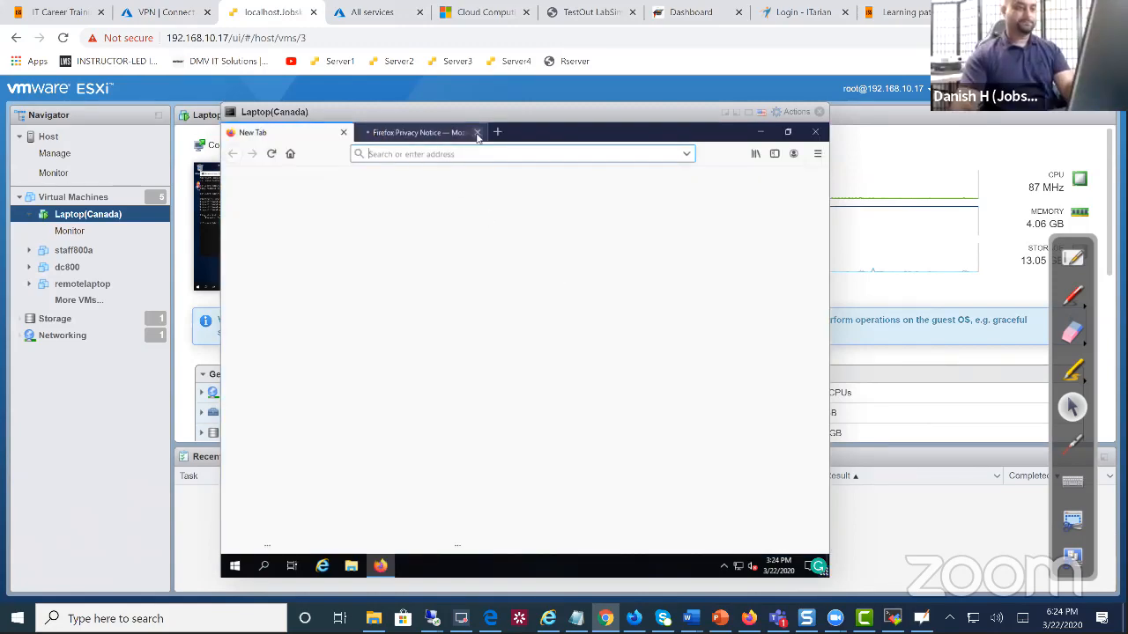
left_click(478, 132)
Open google.com in a new tab and search for 'softhernet download'
left_click(364, 133)
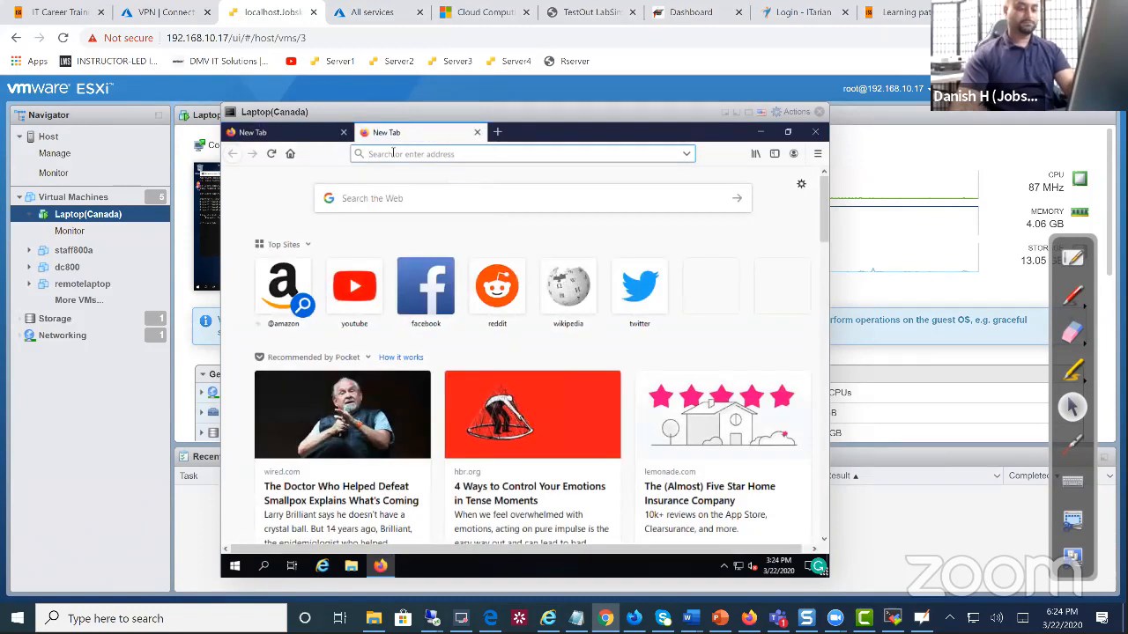
type("google.com")
key("Return")
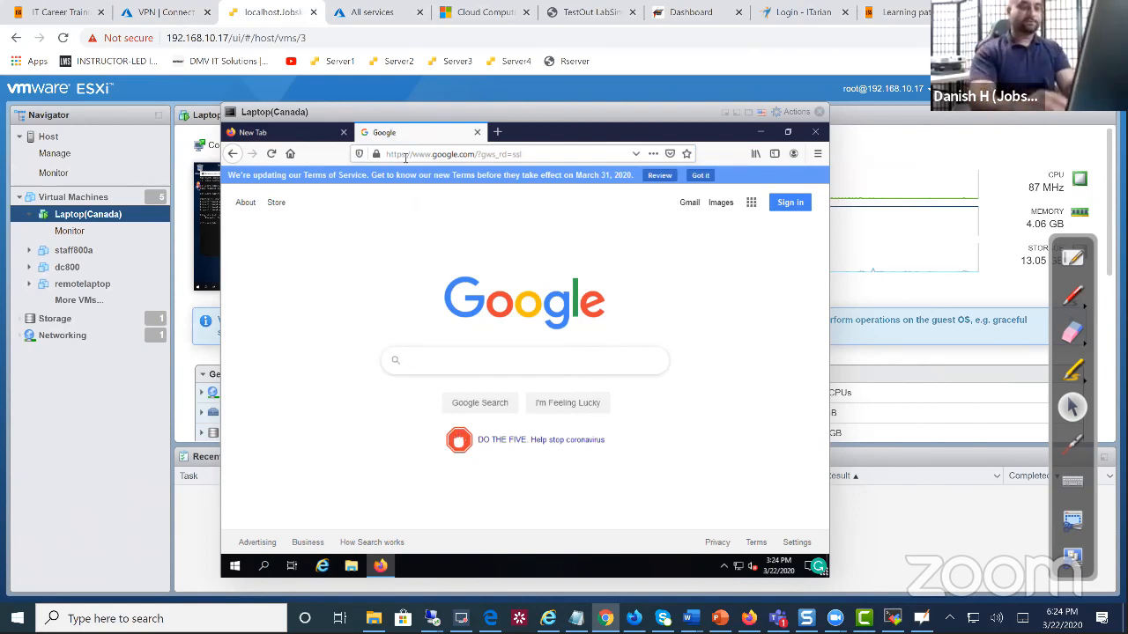
type("sf")
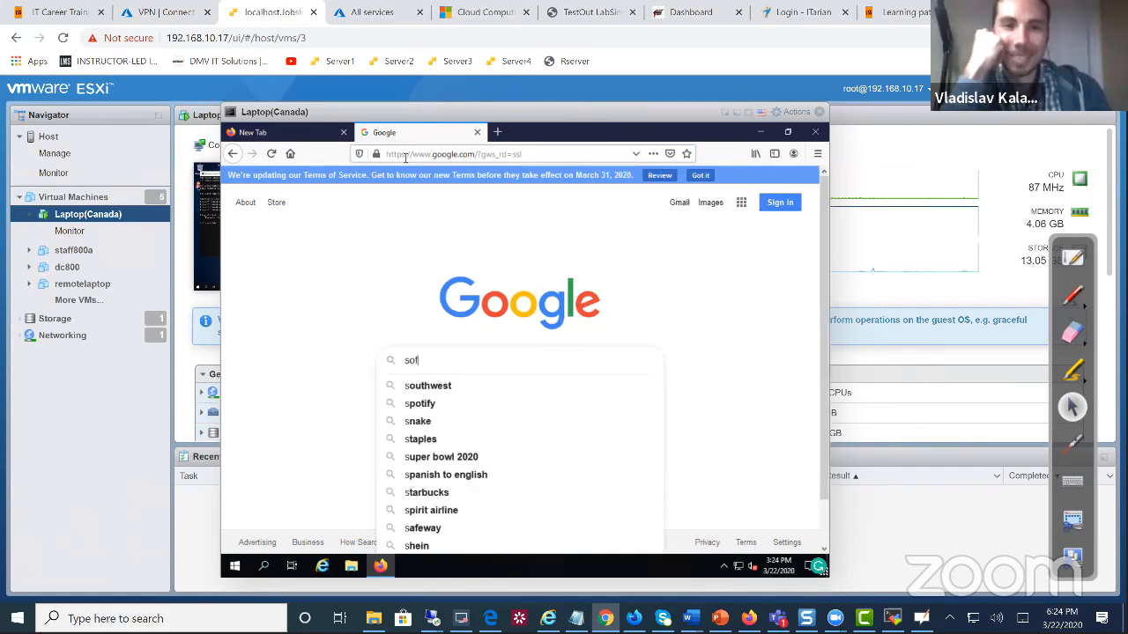
key("BackSpace")
type("ofthern")
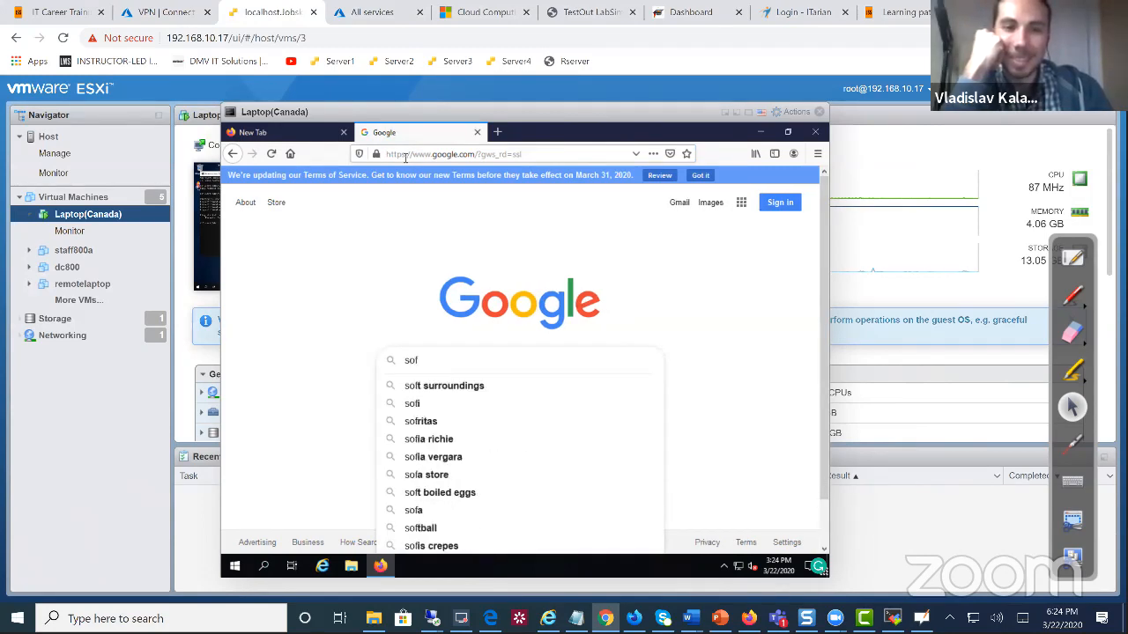
type("et")
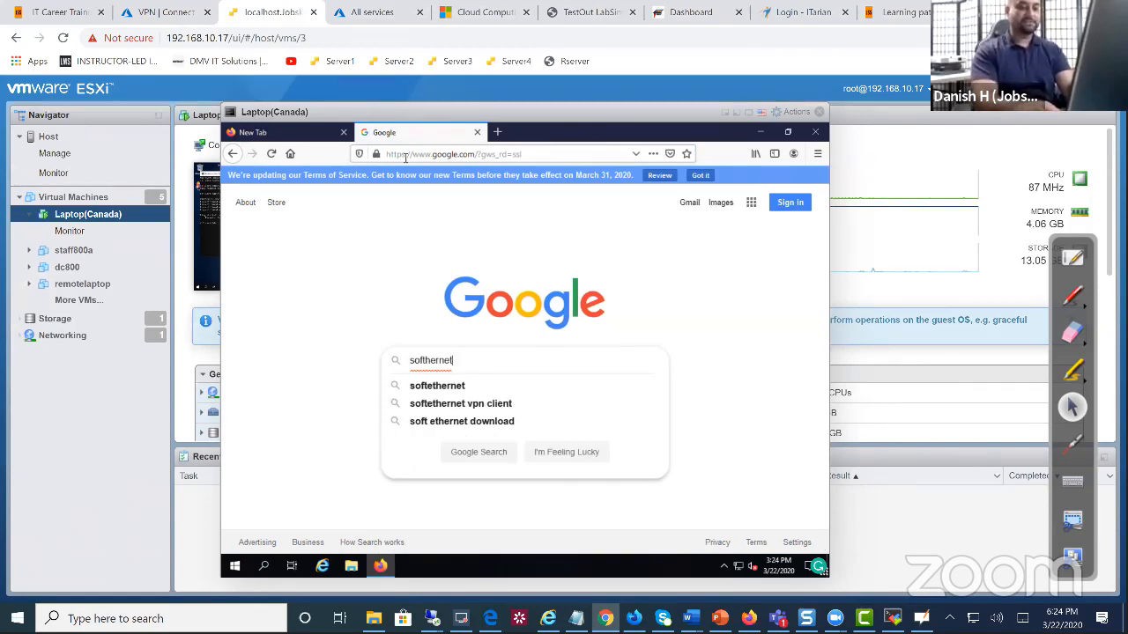
key("BackSpace")
key("BackSpace")
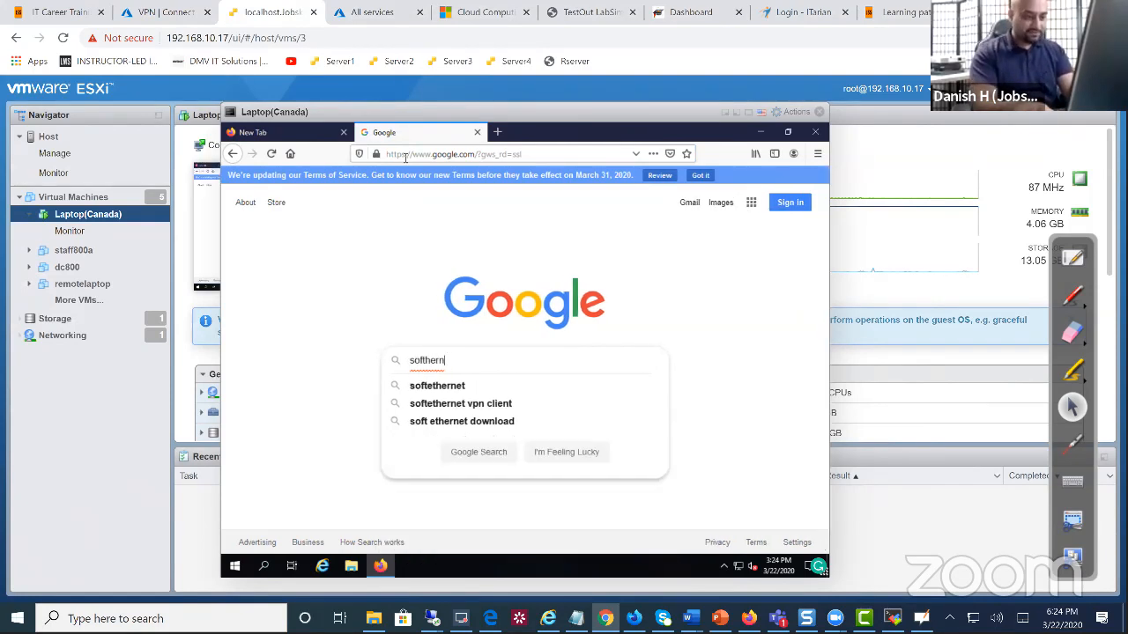
key("BackSpace")
type("net download")
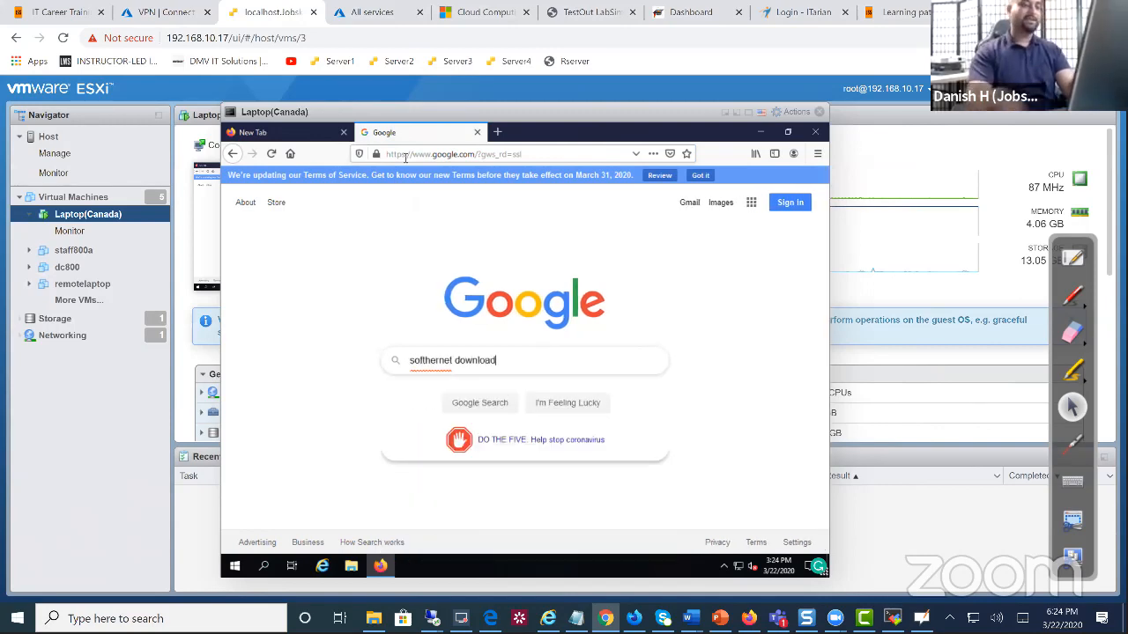
key("Return")
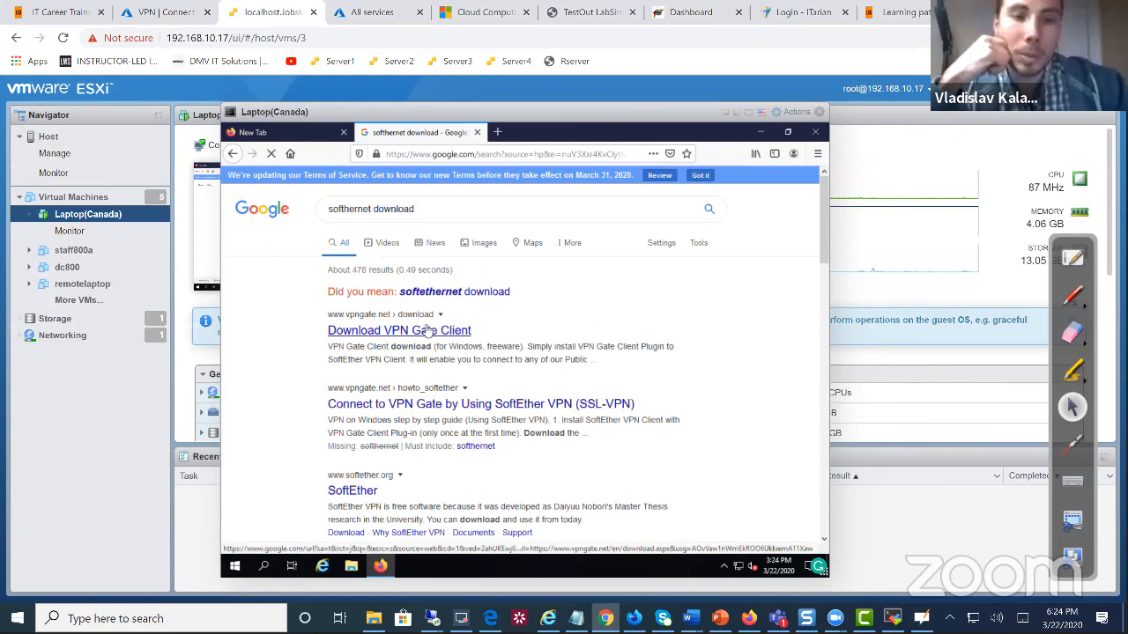
Save the VPN Gate Client zip from the Download VPN Gate Client result
left_click(429, 330)
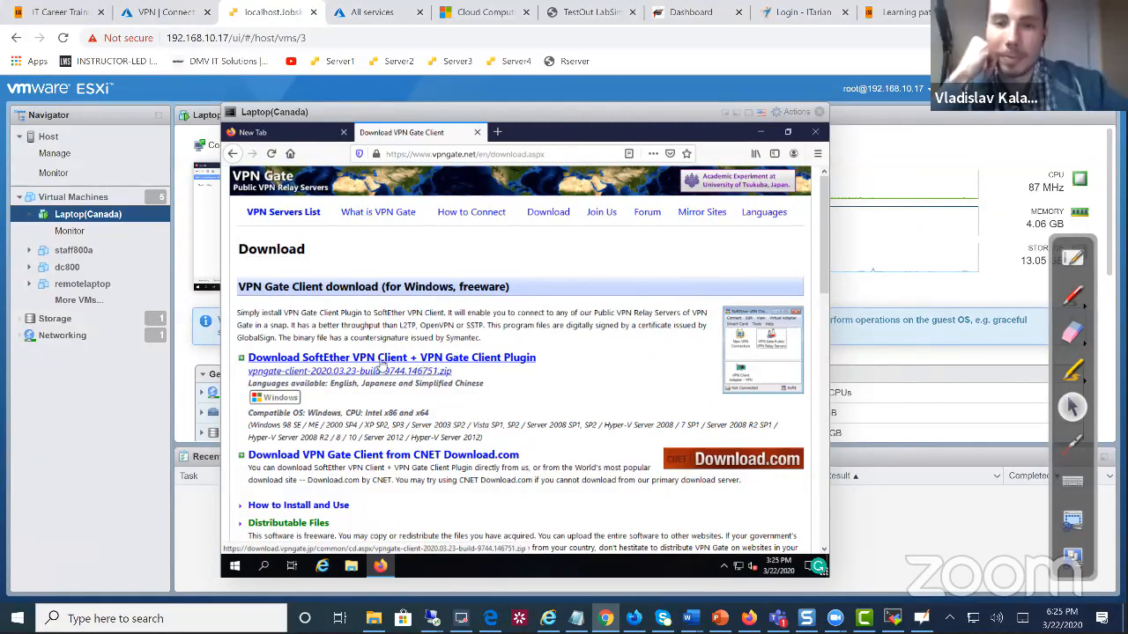
left_click(381, 362)
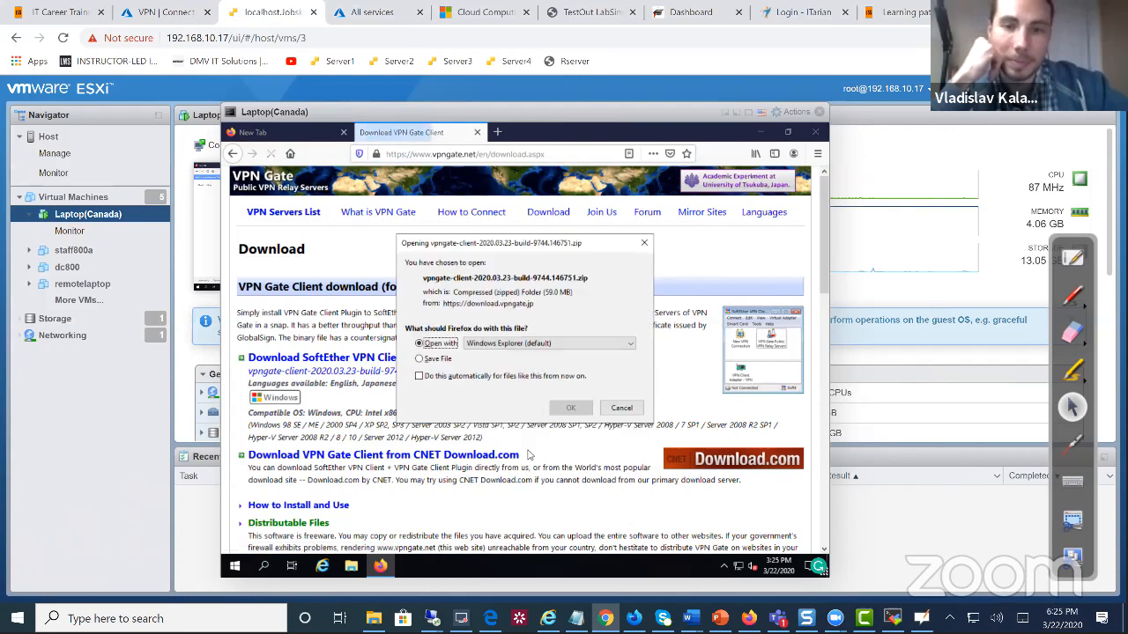
left_click(419, 359)
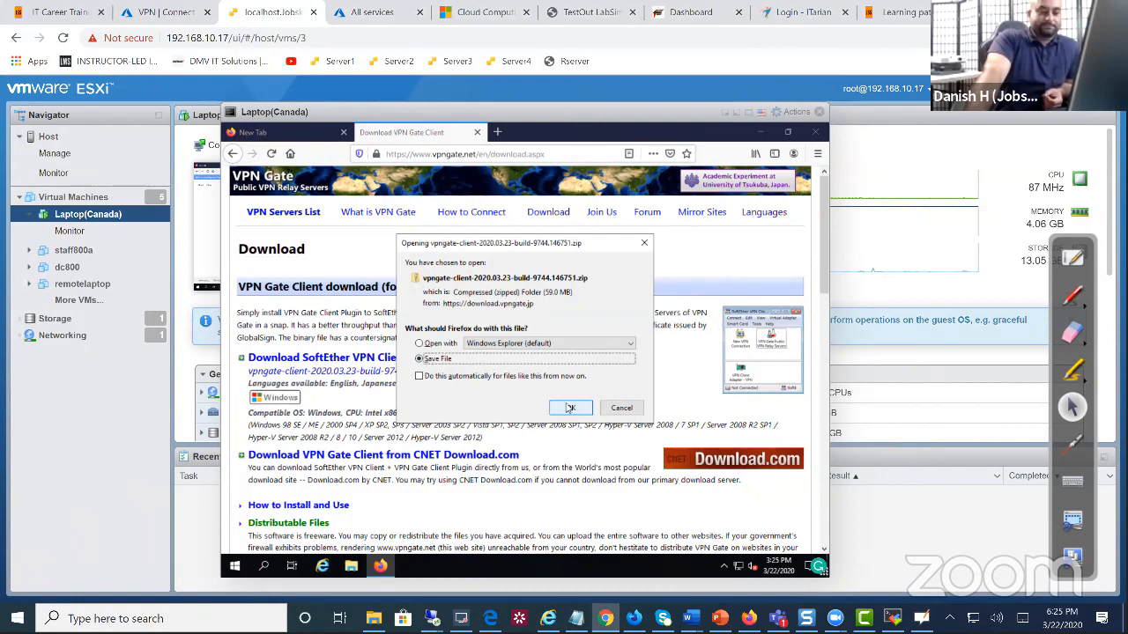
left_click(570, 411)
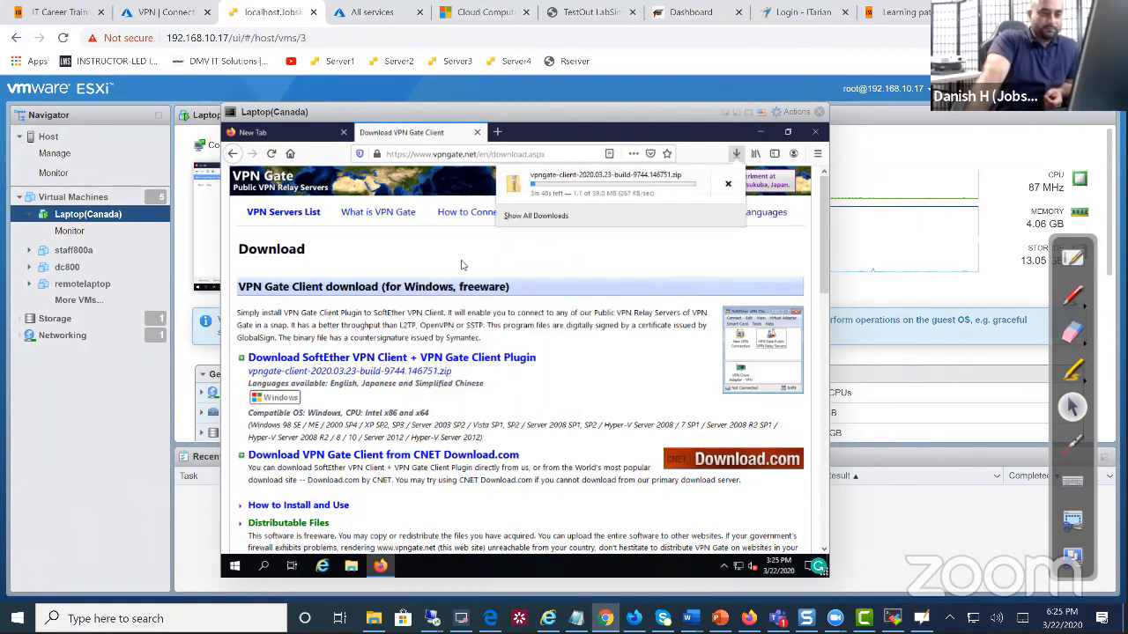
left_click(429, 267)
Return to the Google results and open the SoftEther website result
mouse_move(369, 220)
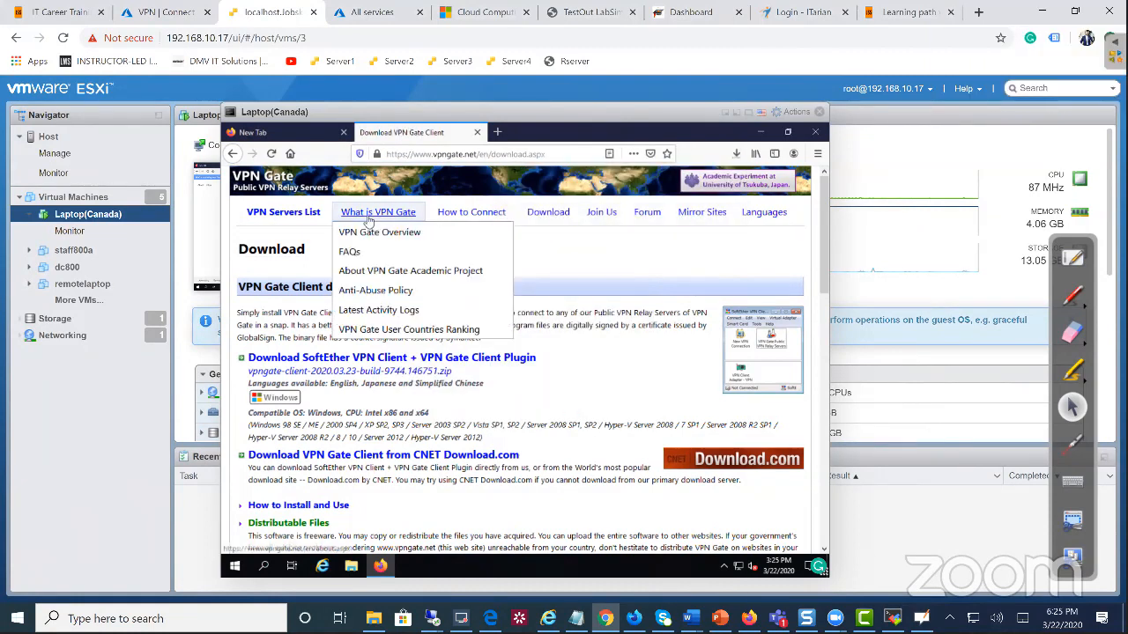
left_click(231, 153)
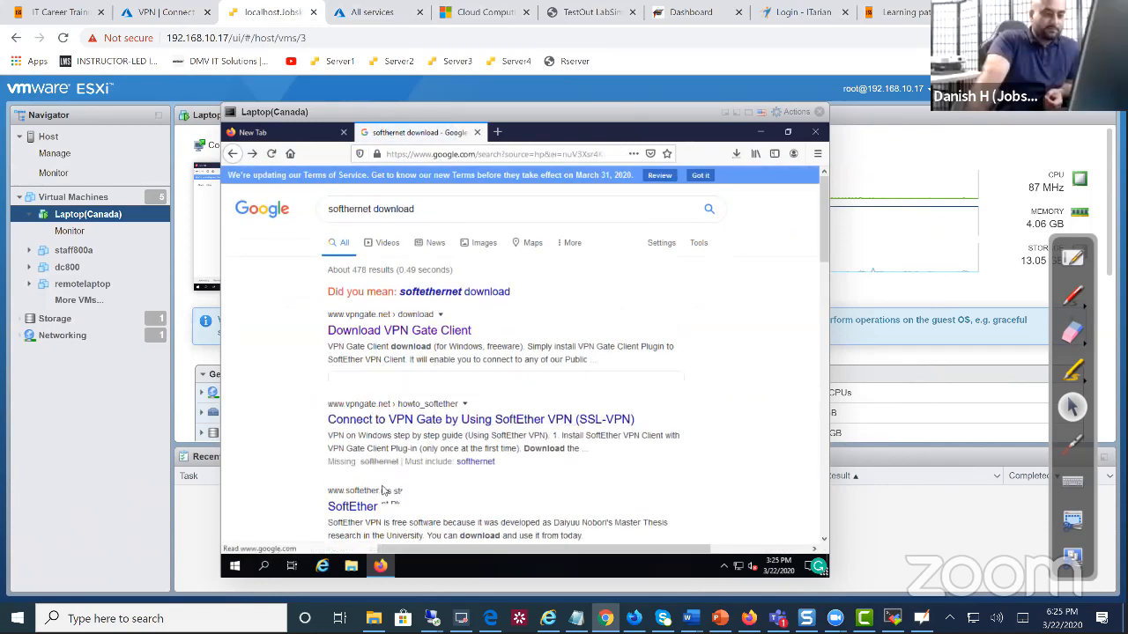
scroll(388, 445, "down", 2)
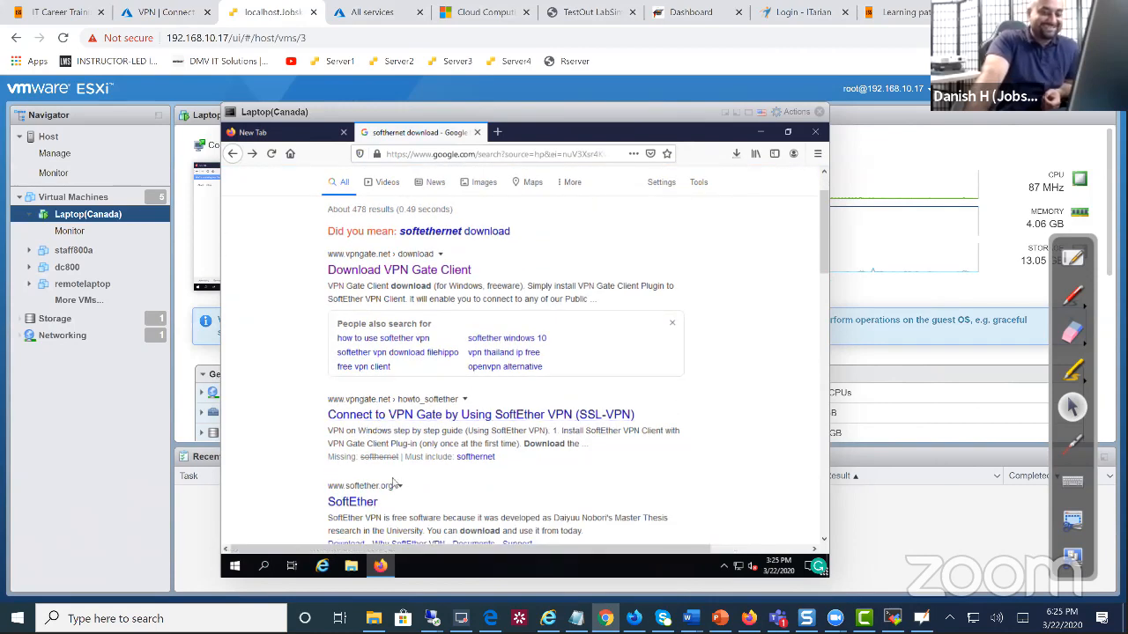
left_click(384, 500)
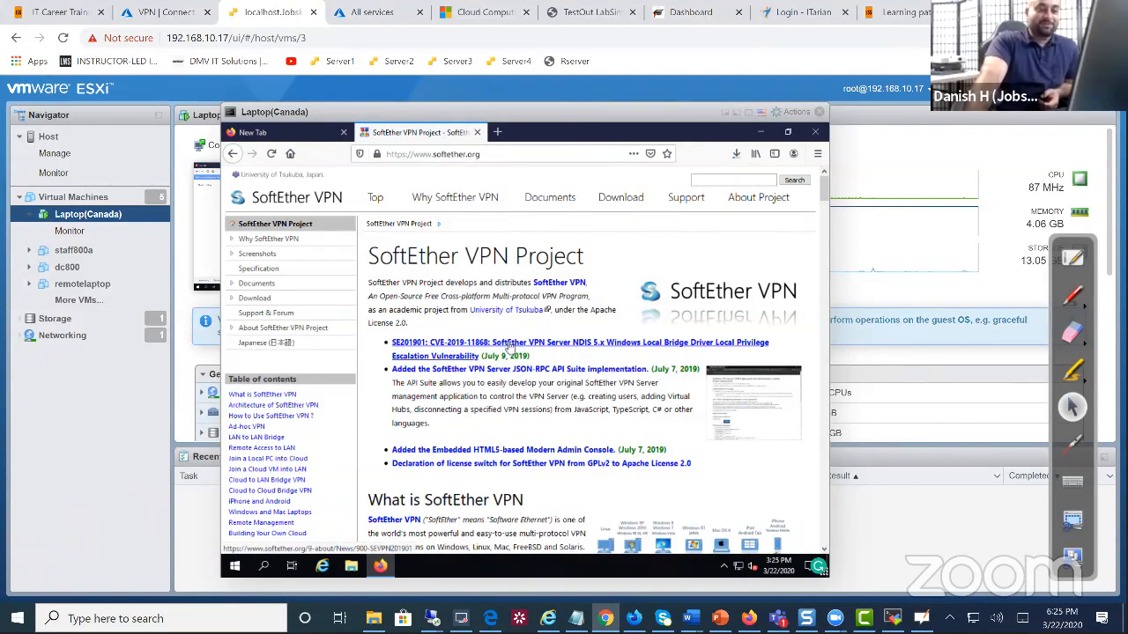
Go to the SoftEther download page, open the Download Center, and list the components
scroll(509, 354, "down", 1)
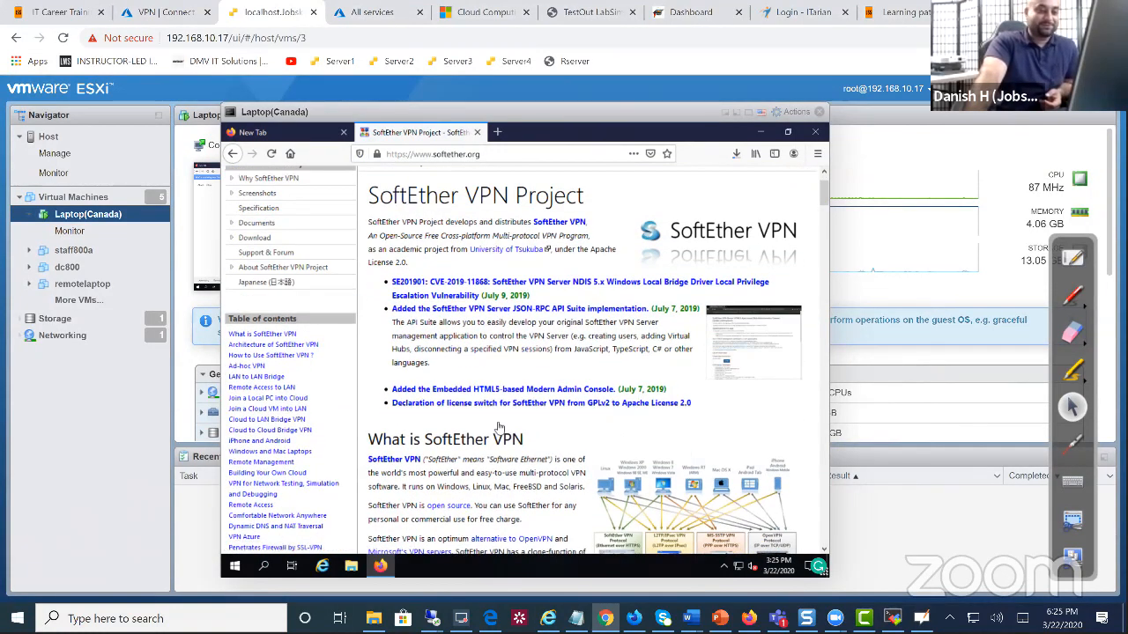
scroll(482, 409, "up", 1)
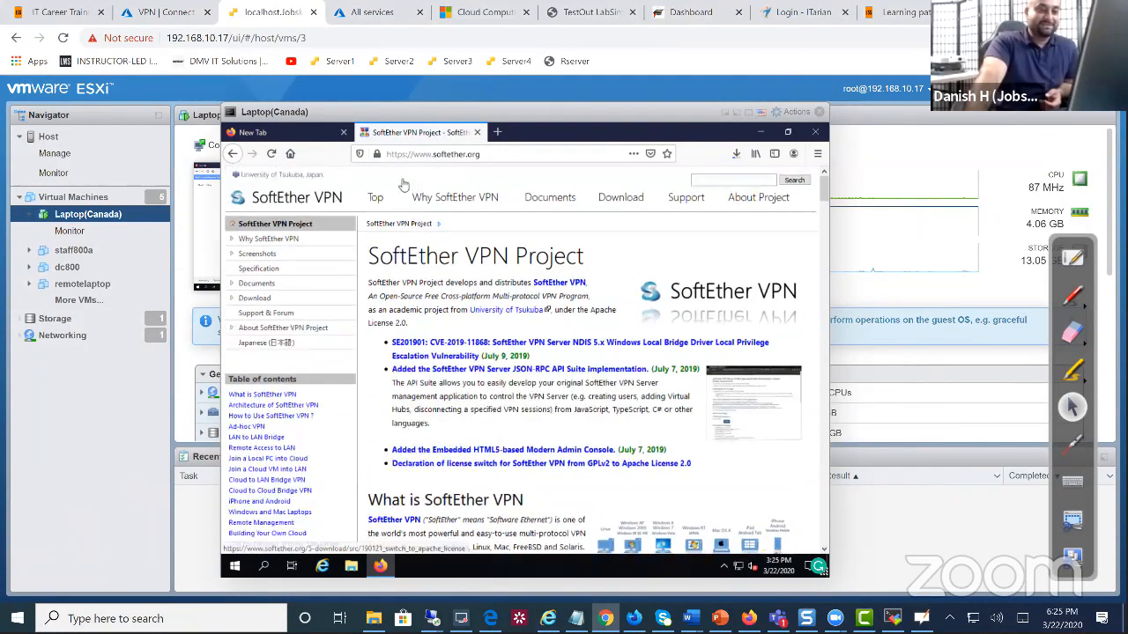
left_click(608, 200)
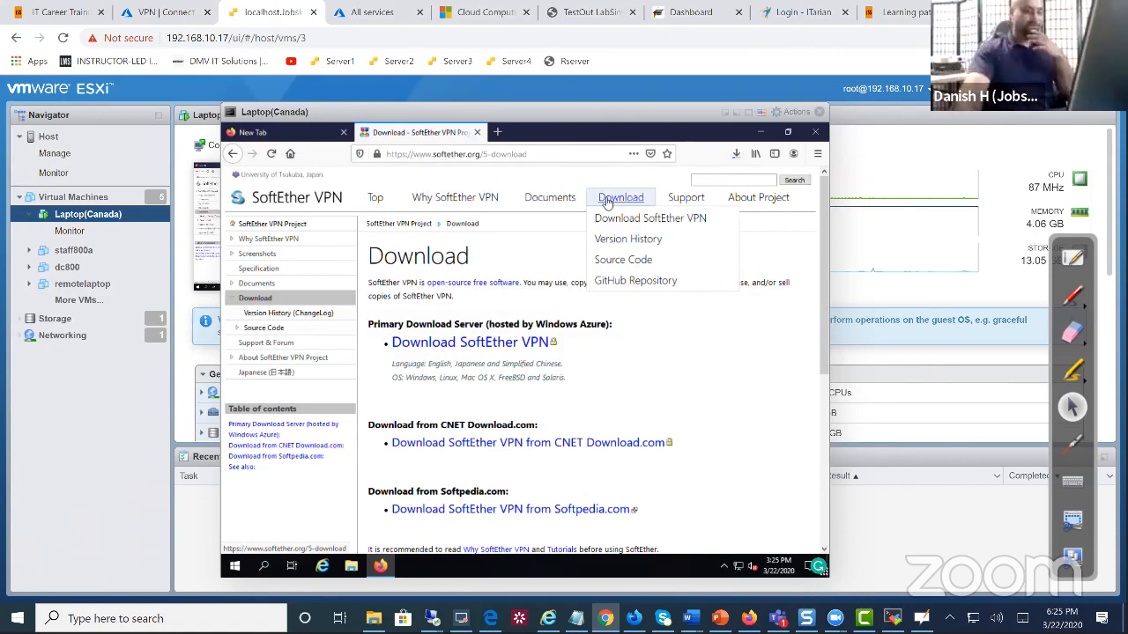
left_click(457, 347)
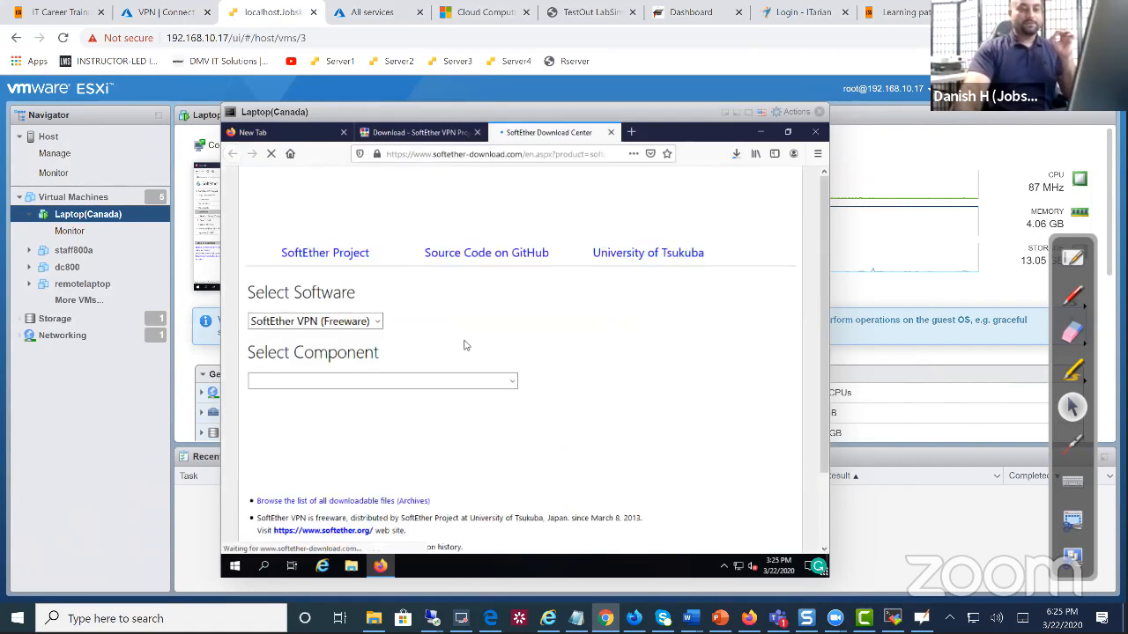
left_click(321, 381)
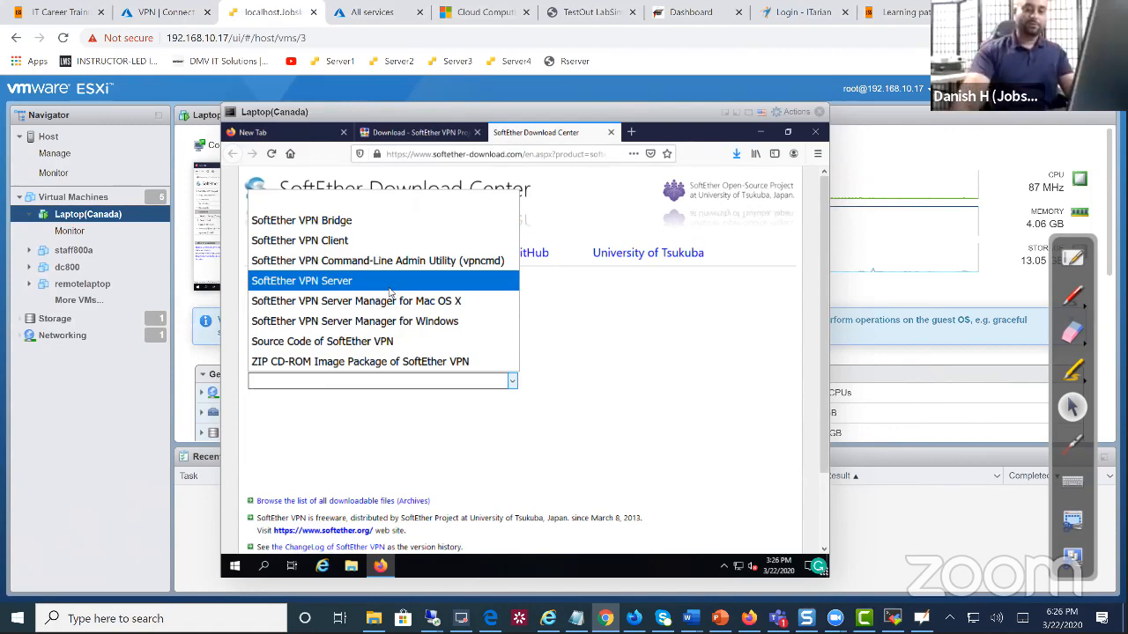
Download the SoftEther VPN Client 4.34 installer for Windows and run it from Downloads
left_click(377, 240)
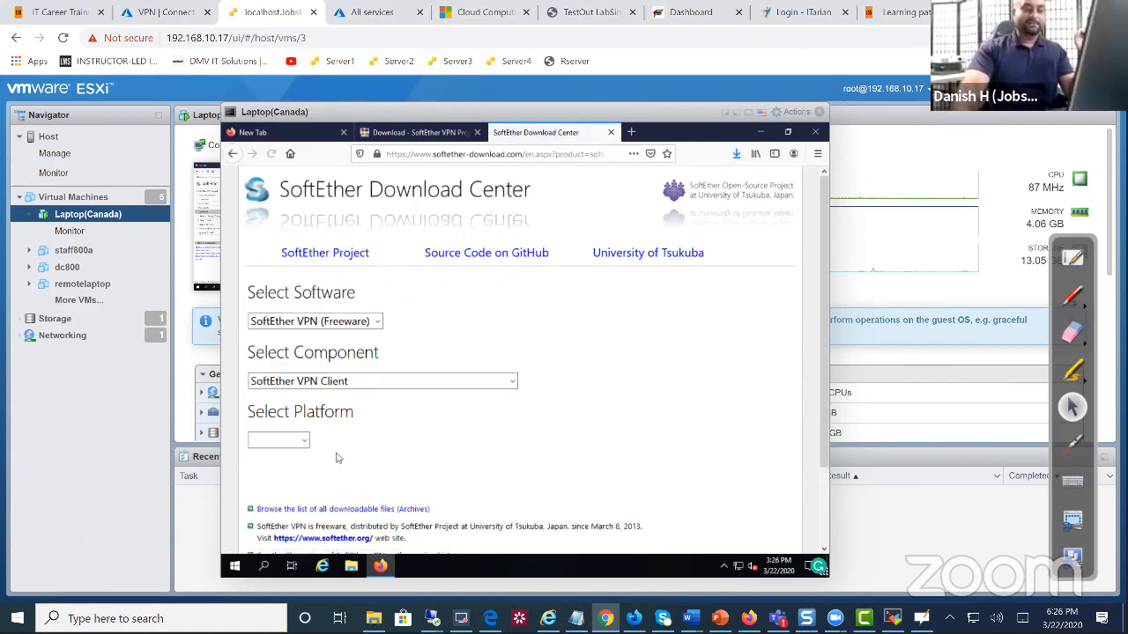
left_click(295, 439)
left_click(281, 485)
scroll(383, 437, "down", 5)
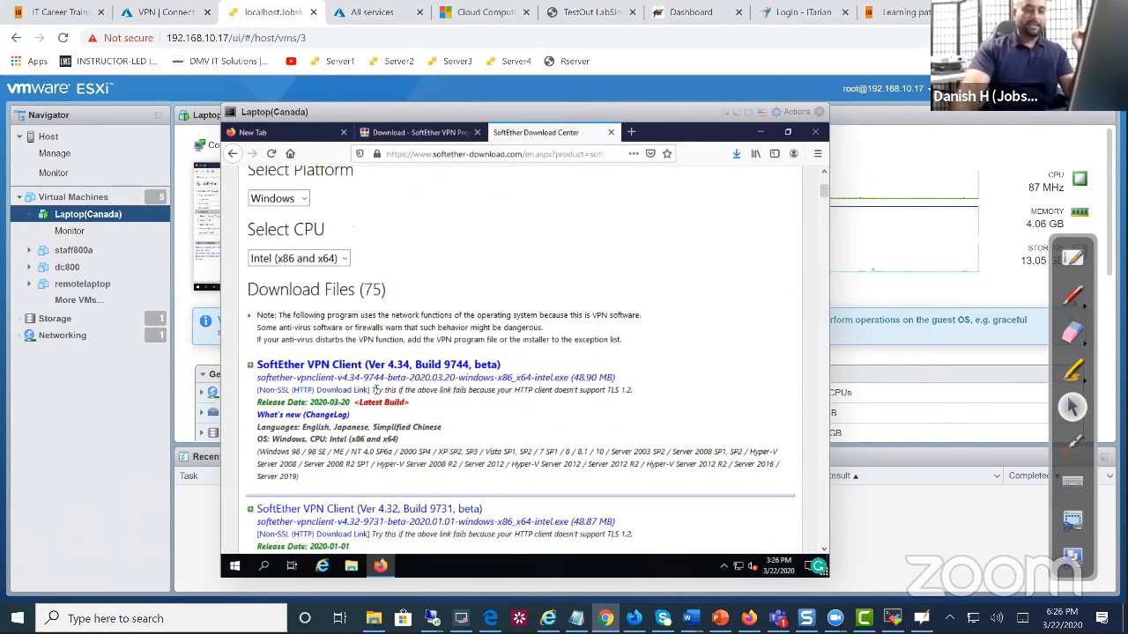
left_click(397, 364)
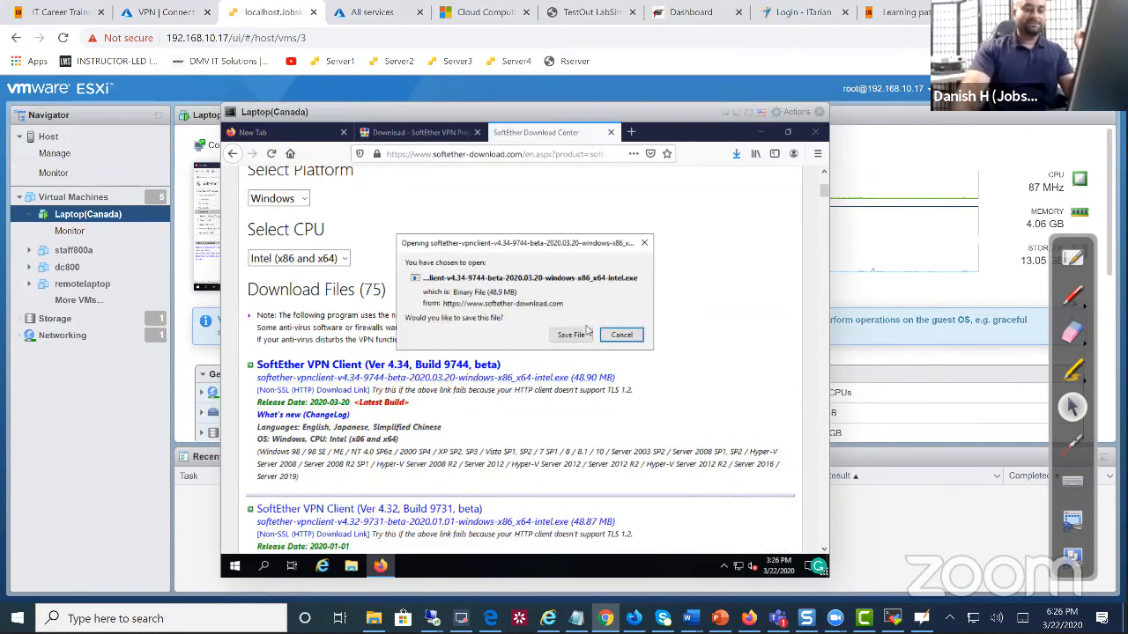
left_click(573, 334)
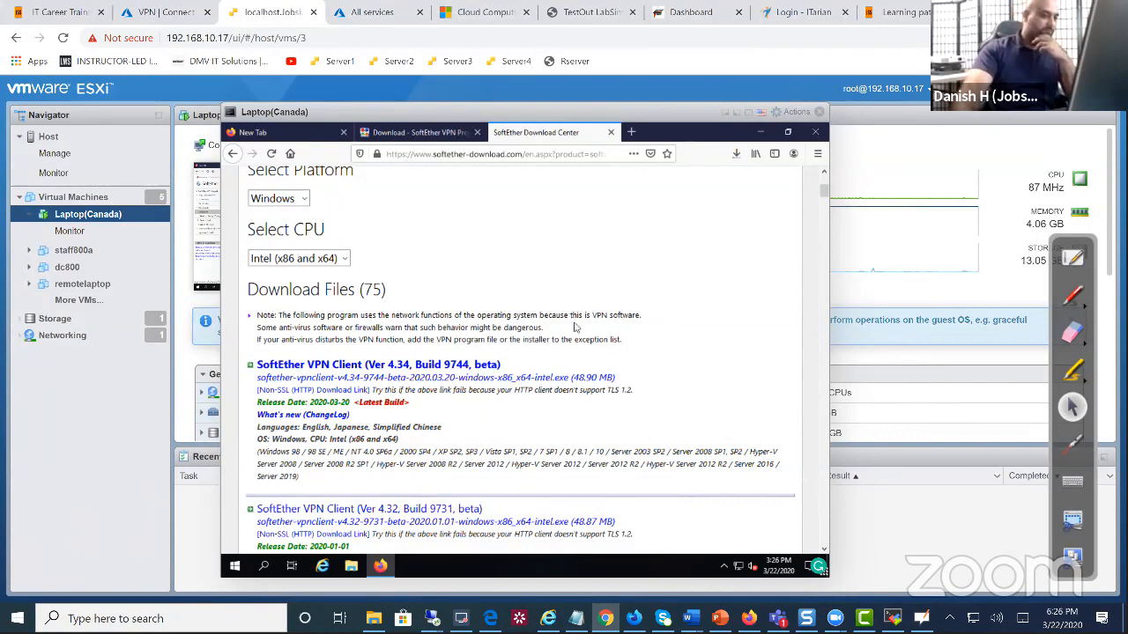
left_click(736, 161)
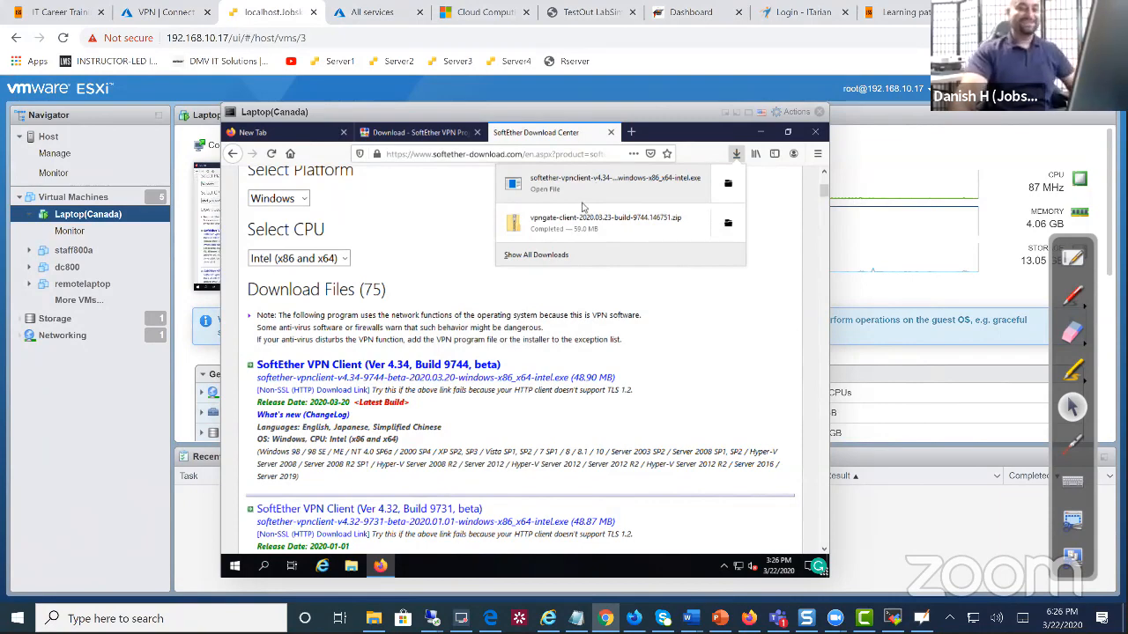
left_click(572, 185)
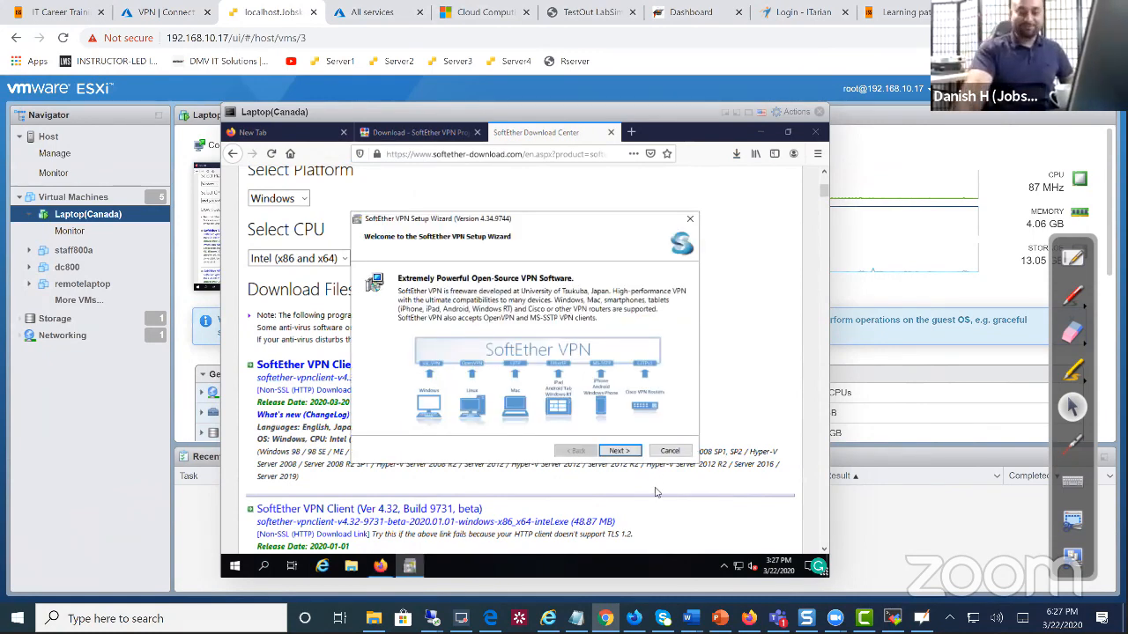
Install SoftEther VPN Client, agreeing to the licence and keeping the default install folder
left_click(631, 451)
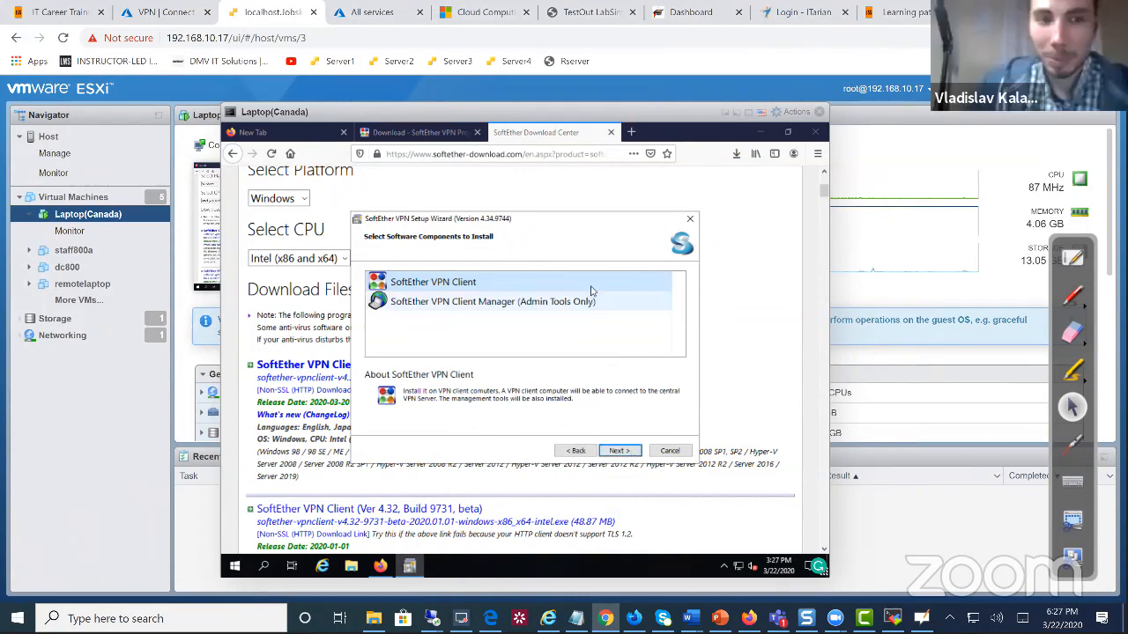
left_click(618, 450)
left_click(496, 396)
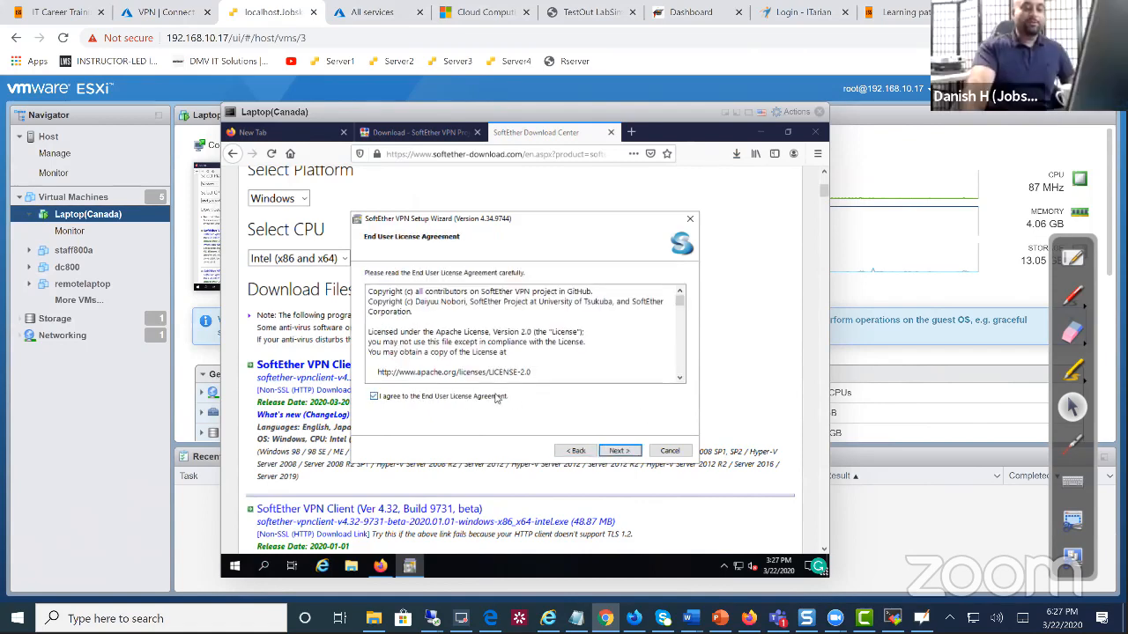
left_click(620, 450)
left_click(619, 450)
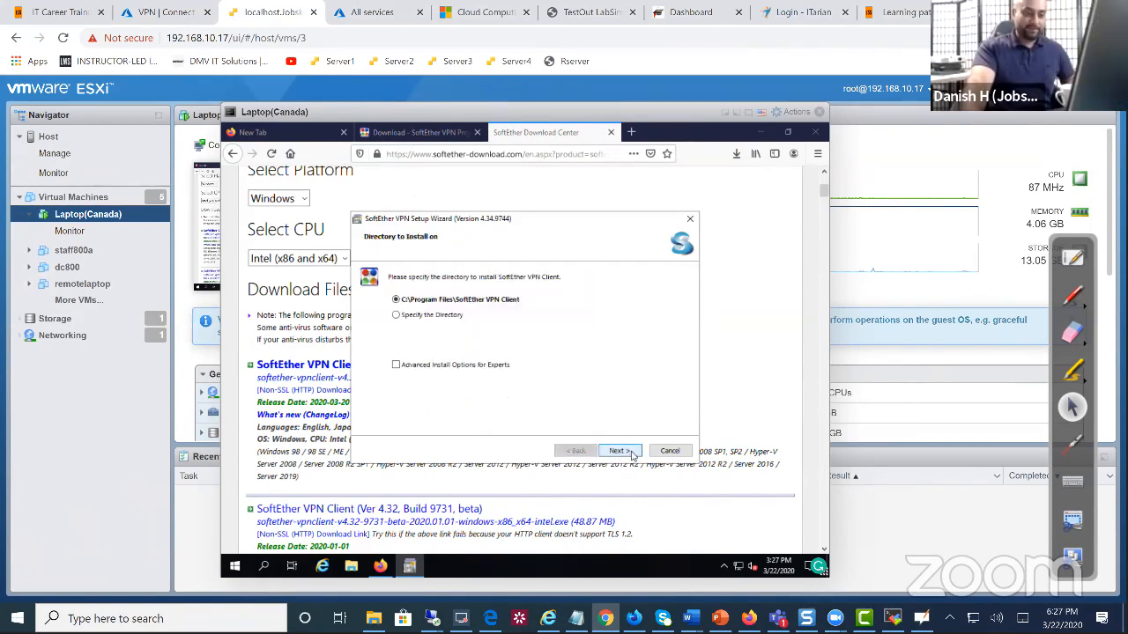
left_click(625, 452)
left_click(621, 452)
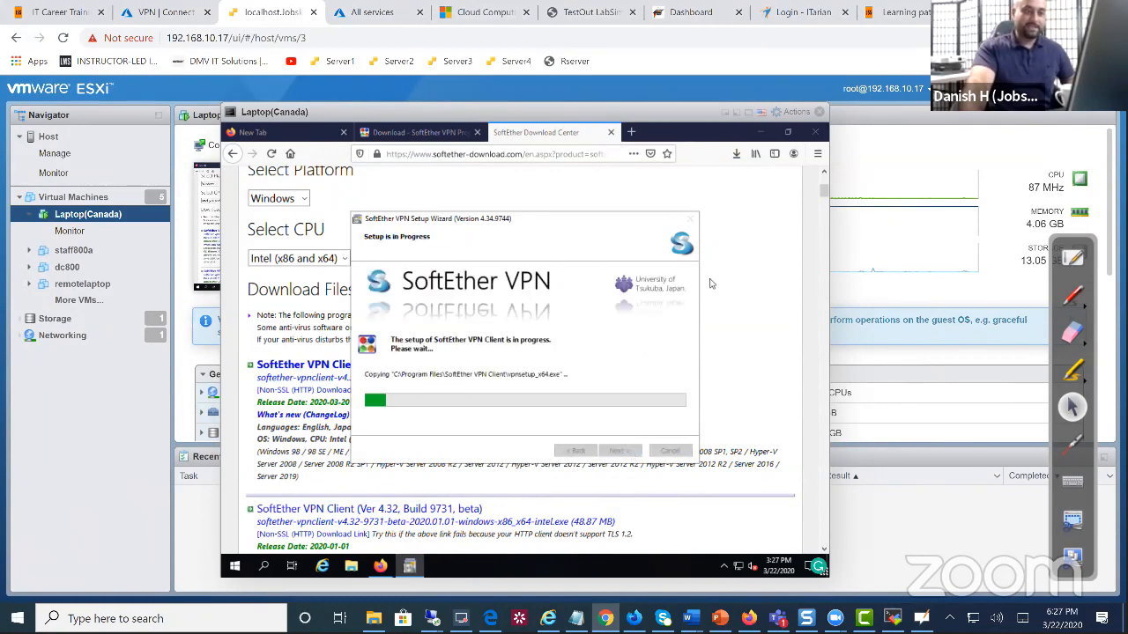
left_click(761, 132)
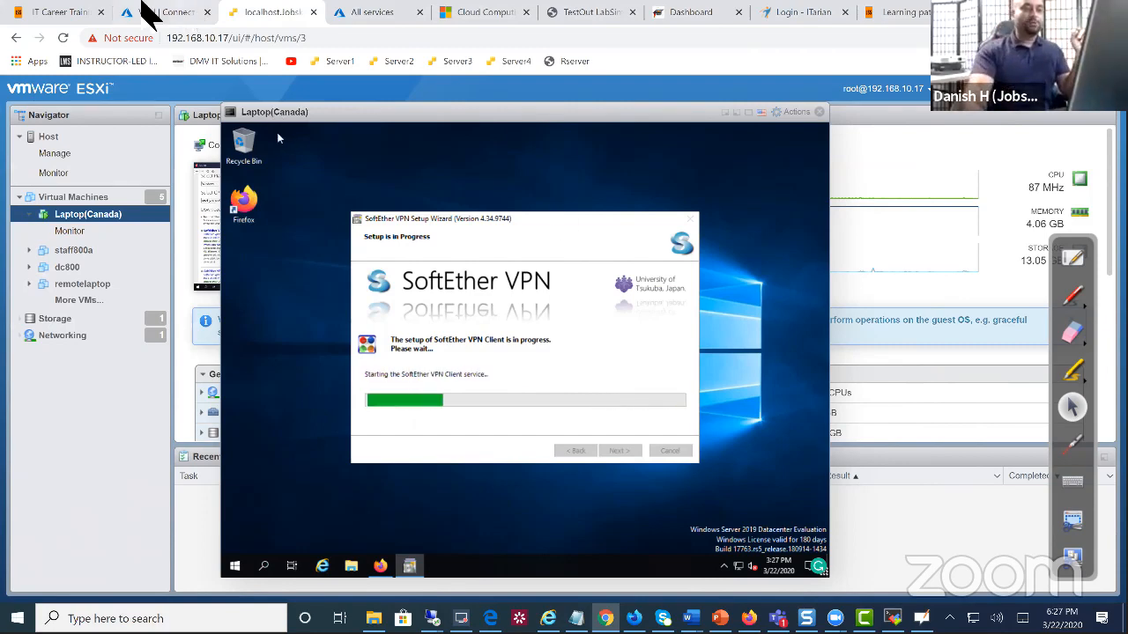
Check the VPN server's Remote Desktop session, then return to the laptop's ESXi console
left_click(149, 13)
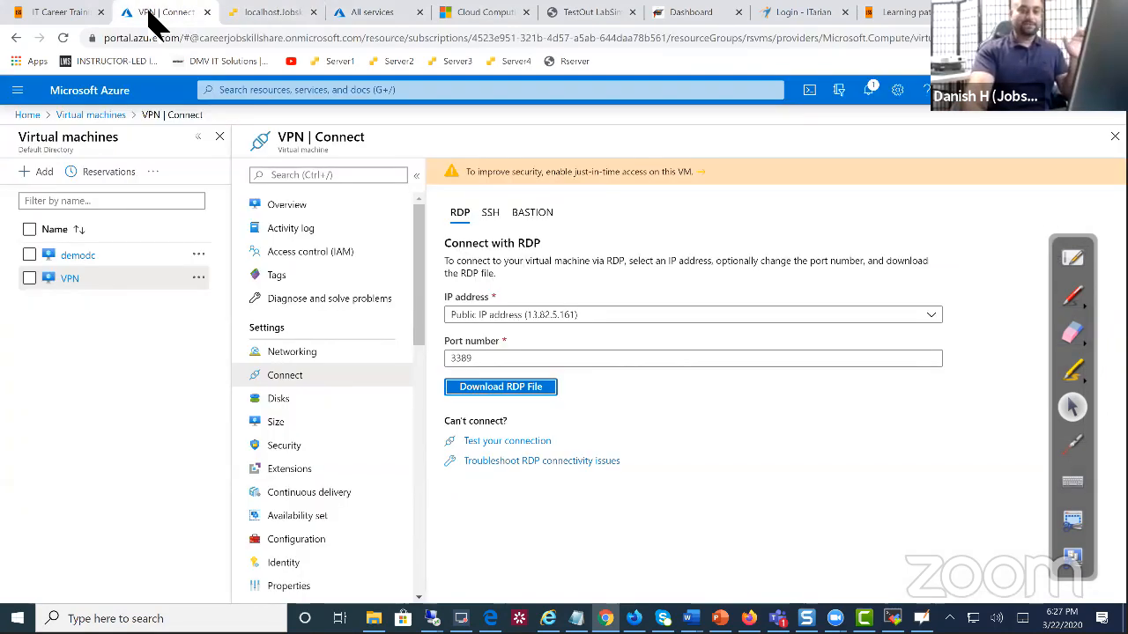
left_click(432, 617)
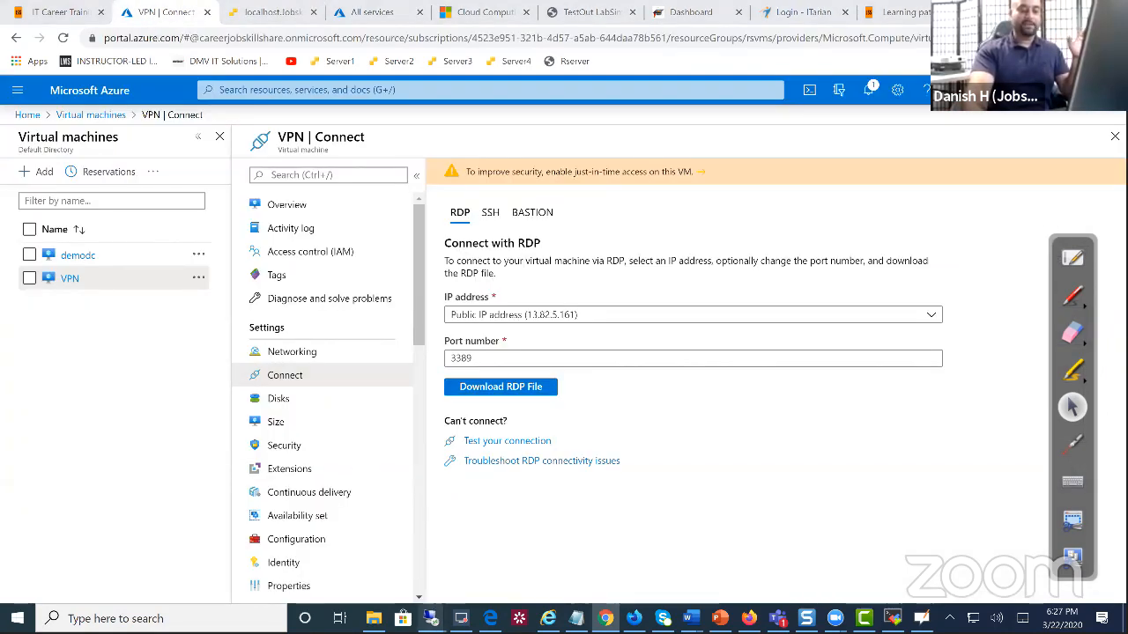
left_click(529, 585)
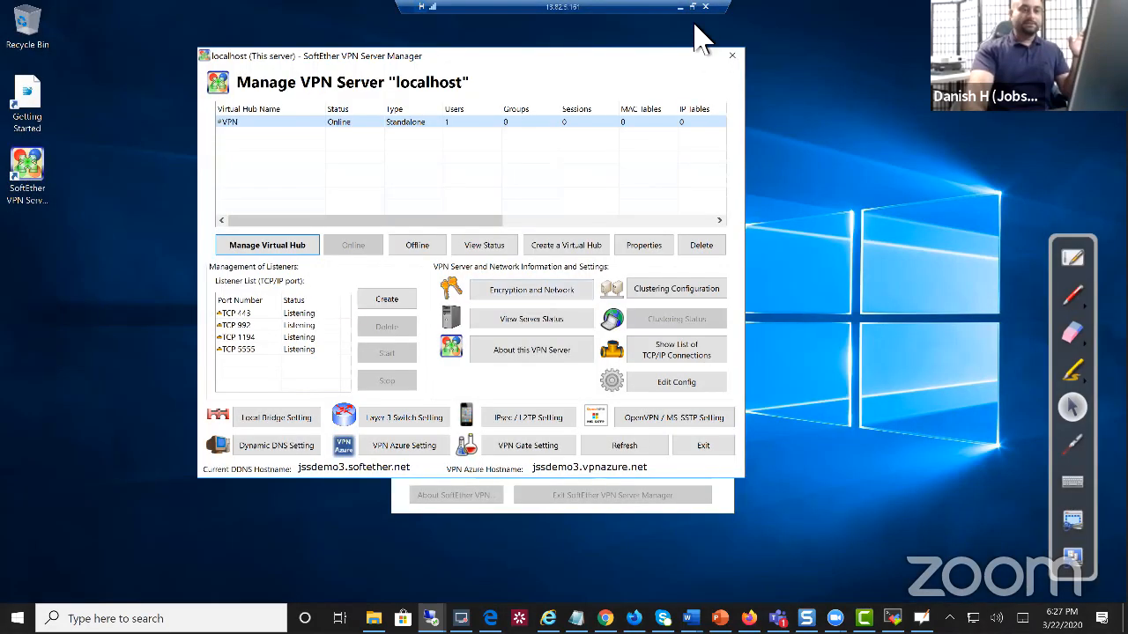
left_click(692, 7)
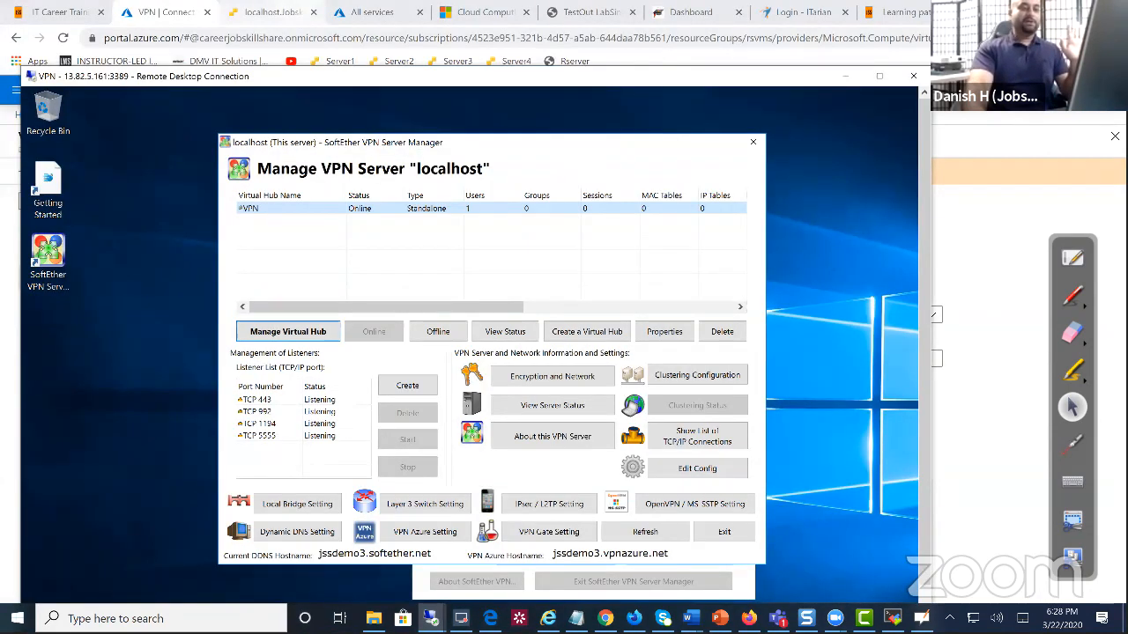
left_click(289, 19)
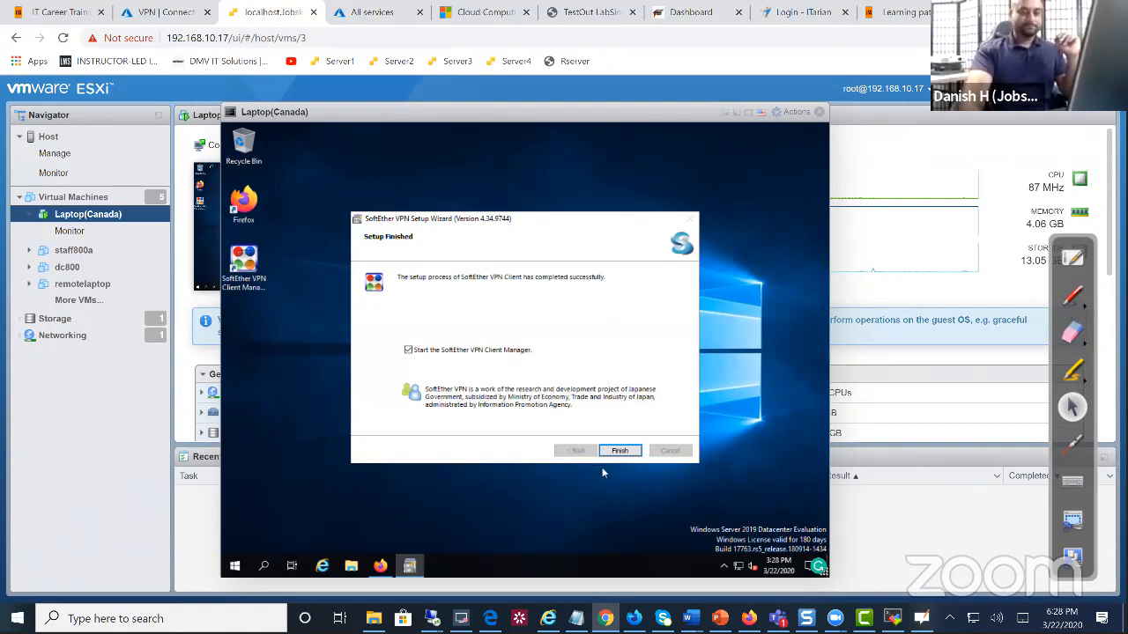
Finish setup and create a virtual network adapter named VPN in the Client Manager
left_click(616, 450)
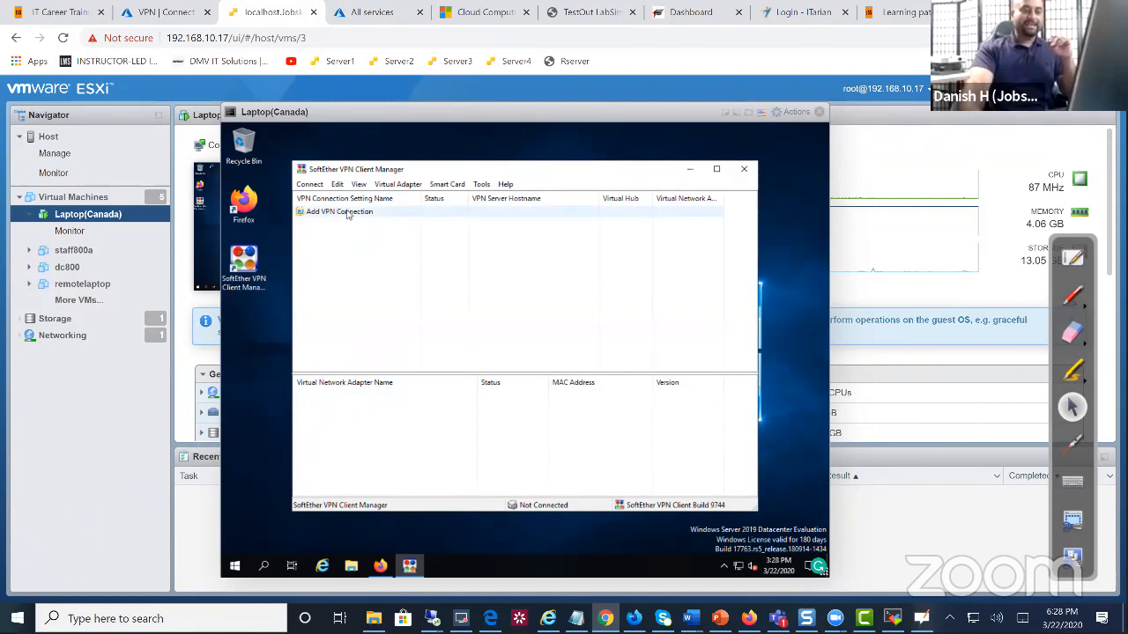
right_click(348, 215)
left_click(349, 217)
right_click(350, 219)
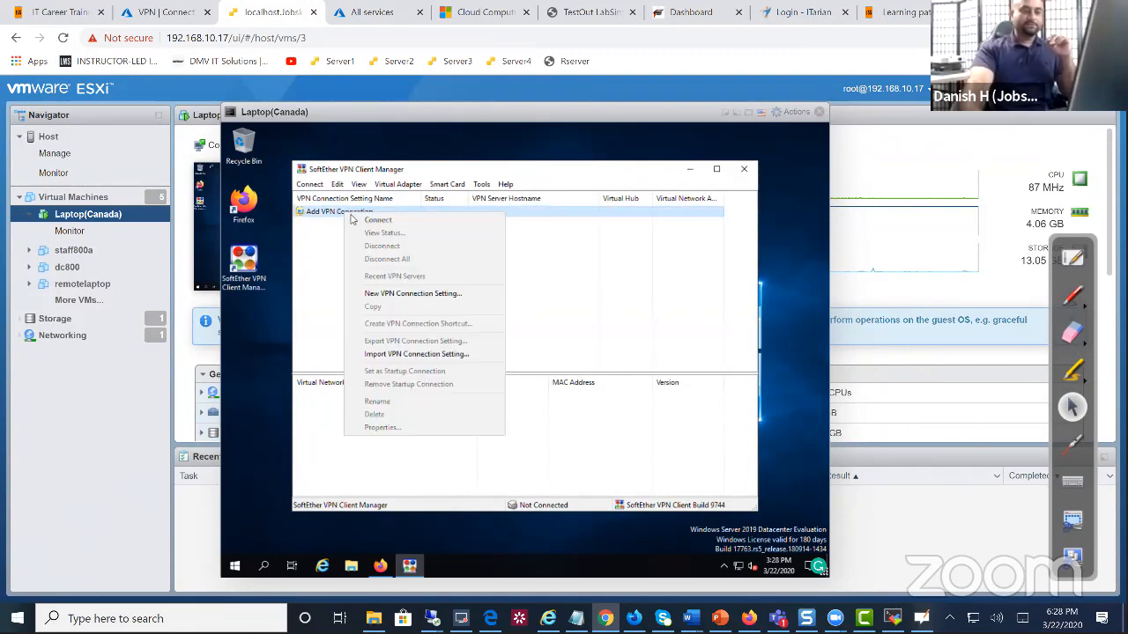
left_click(410, 295)
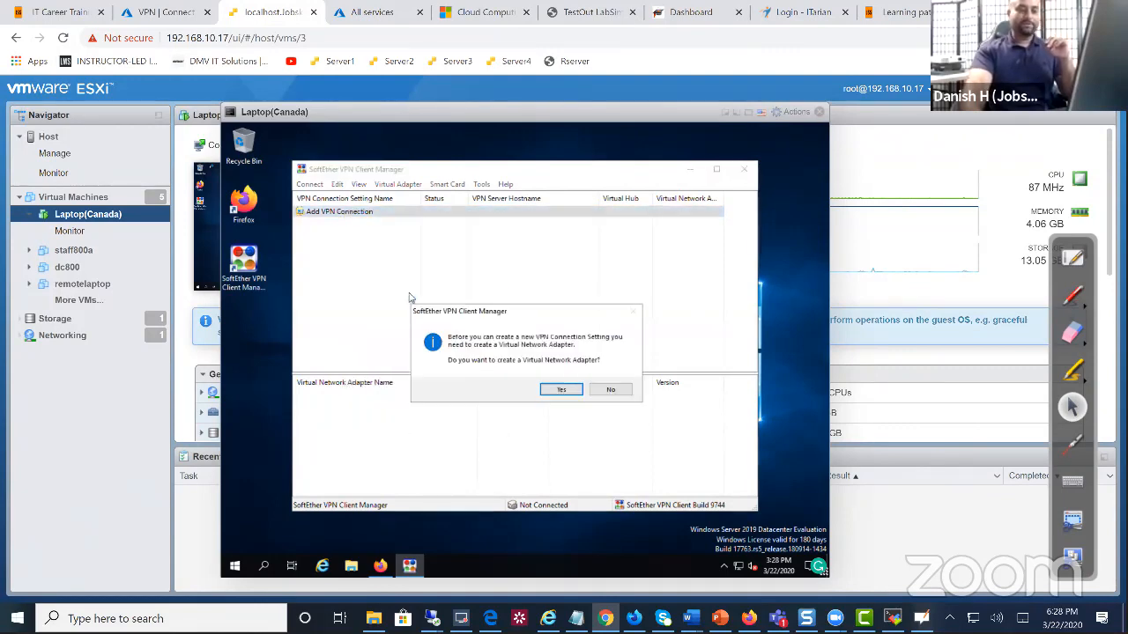
left_click(561, 390)
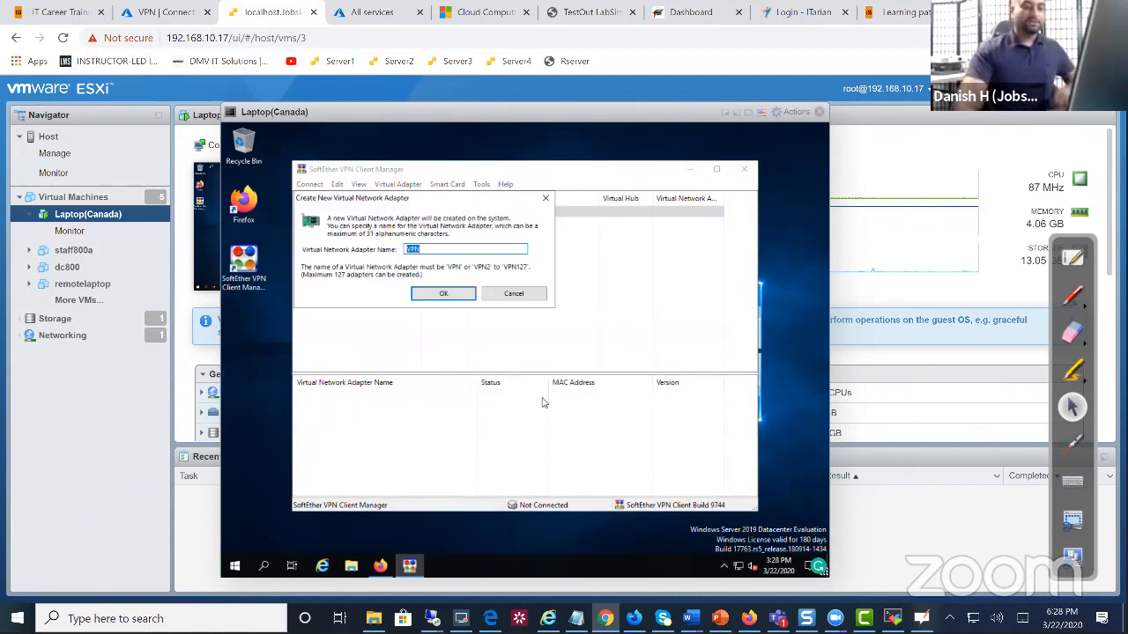
left_click(444, 293)
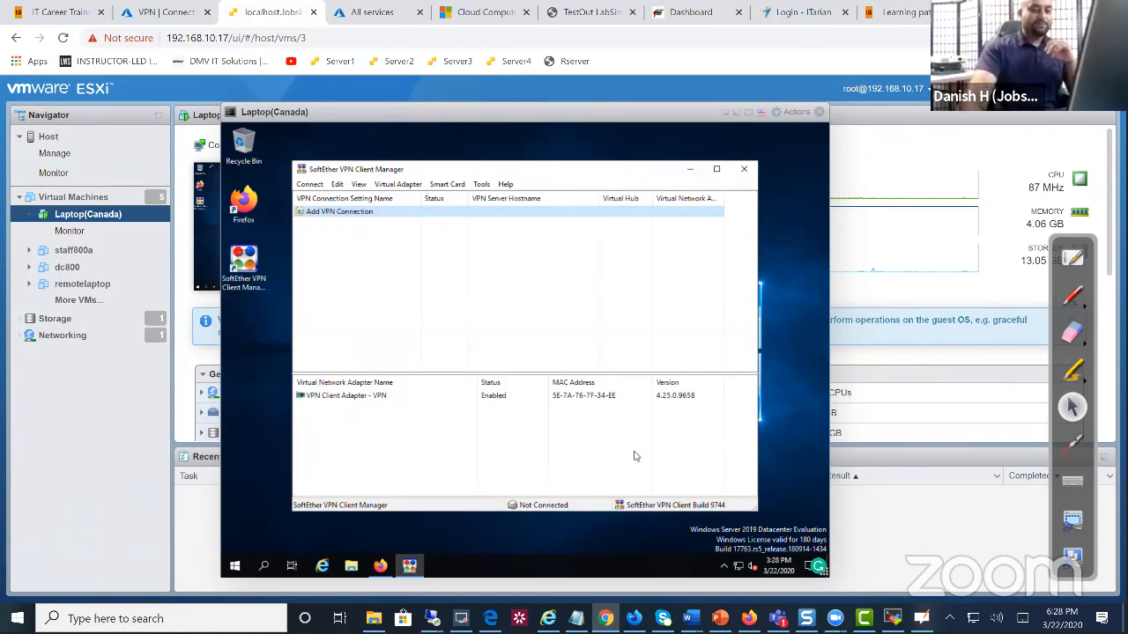
Open and dismiss the connection list options, then close the Client Manager
left_click(373, 303)
right_click(370, 291)
left_click(355, 302)
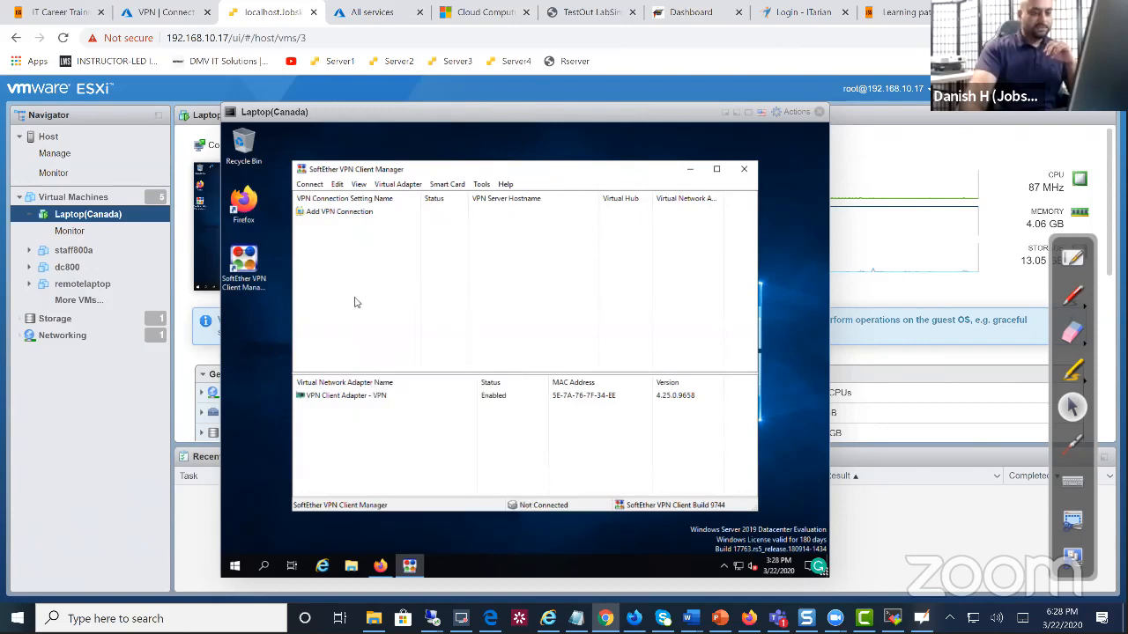
right_click(346, 225)
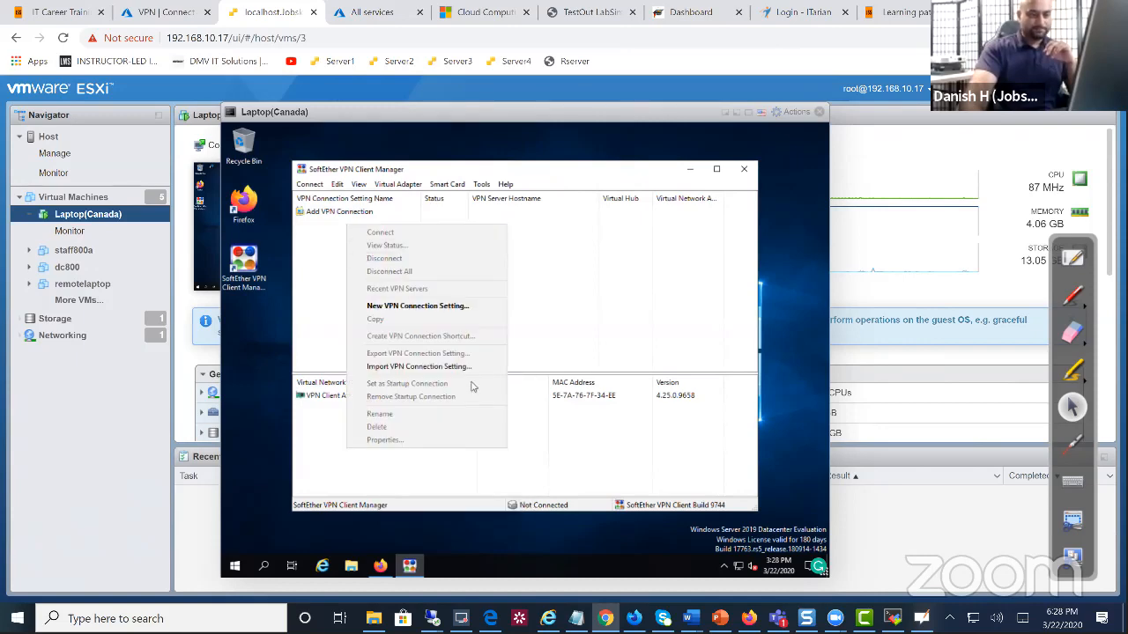
left_click(743, 169)
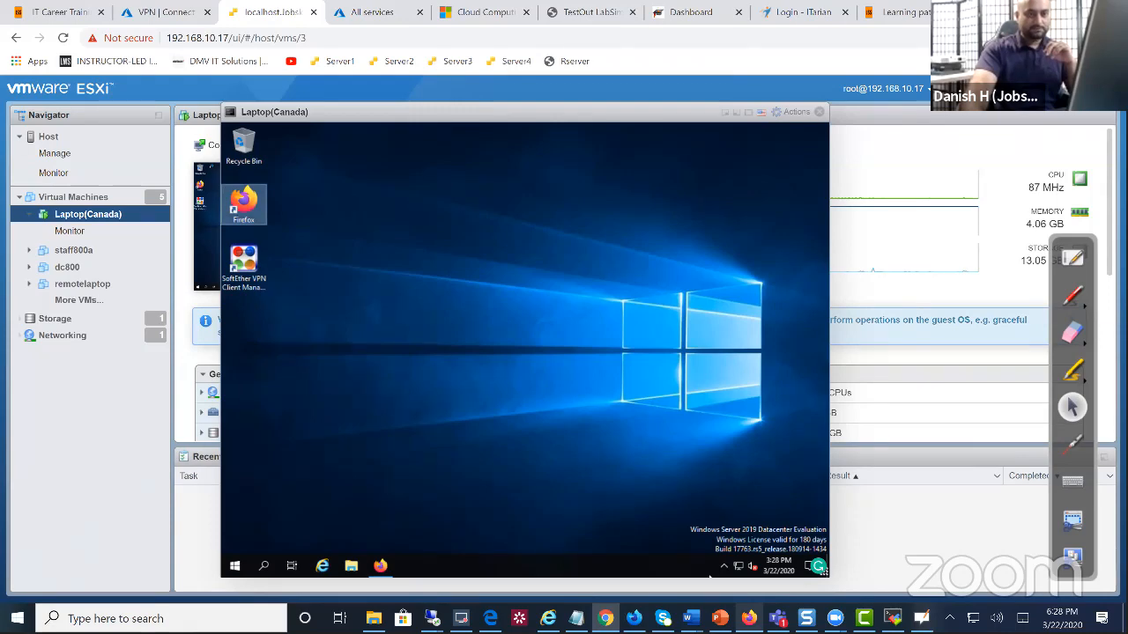
Reopen SoftEther VPN Client Manager from the VM's hidden tray icons
left_click_drag(658, 113, 588, 112)
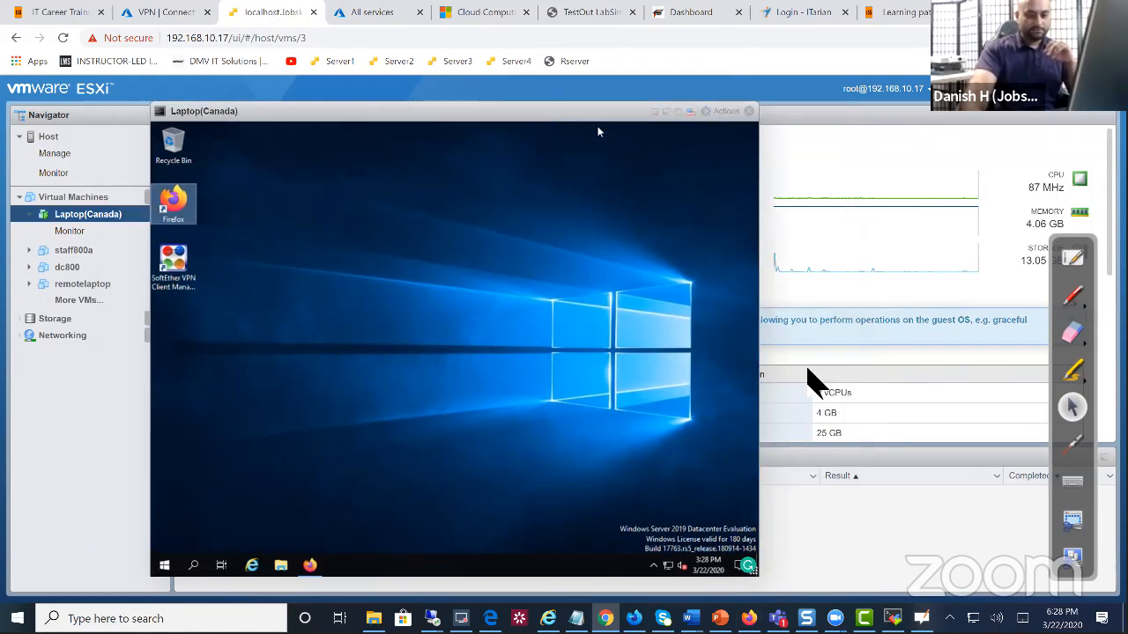
left_click(653, 566)
left_click(671, 538)
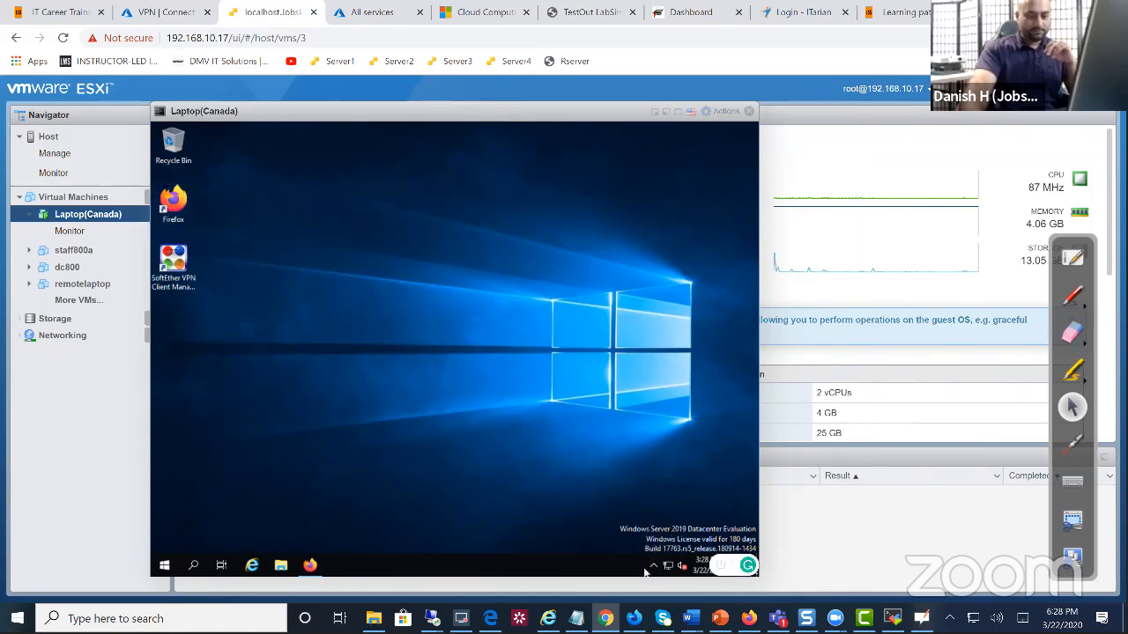
left_click(653, 566)
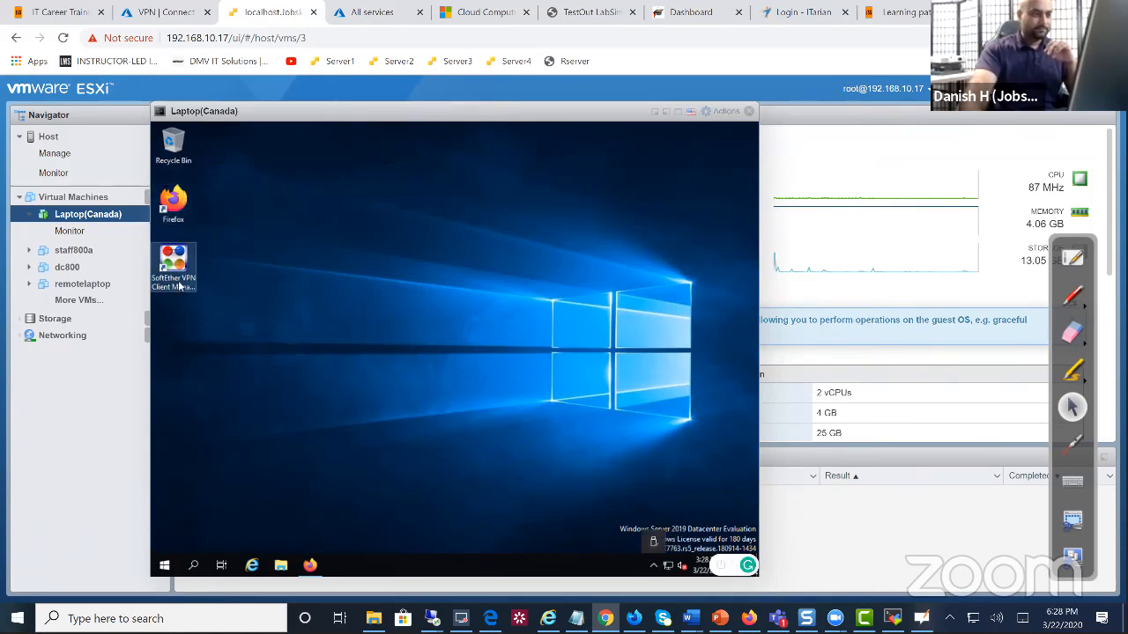
double_click(175, 267)
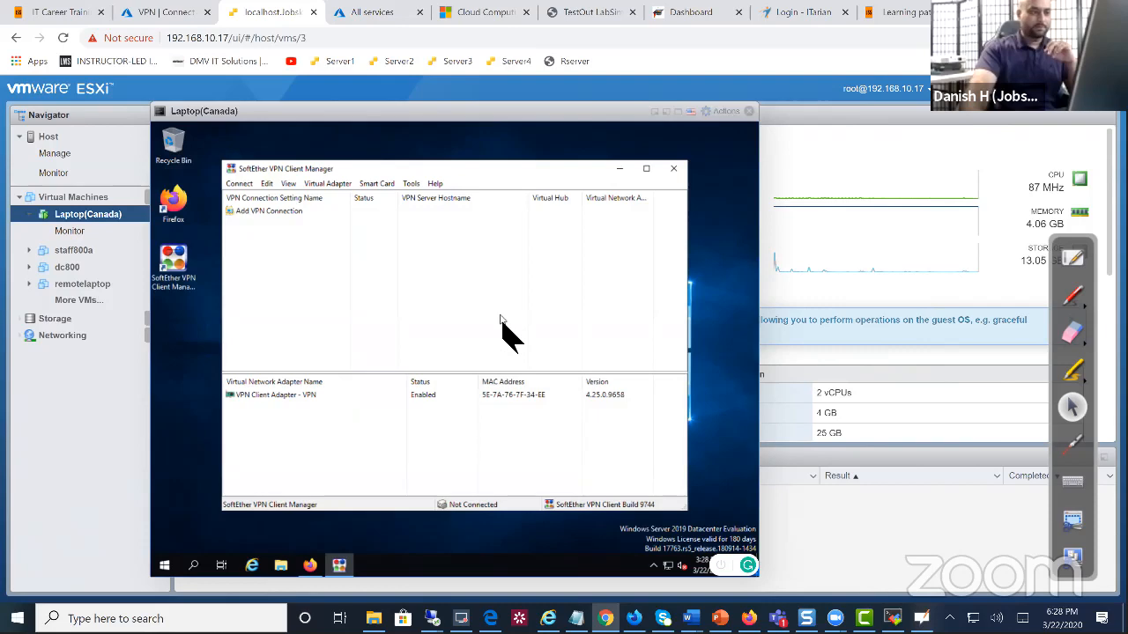
right_click(254, 243)
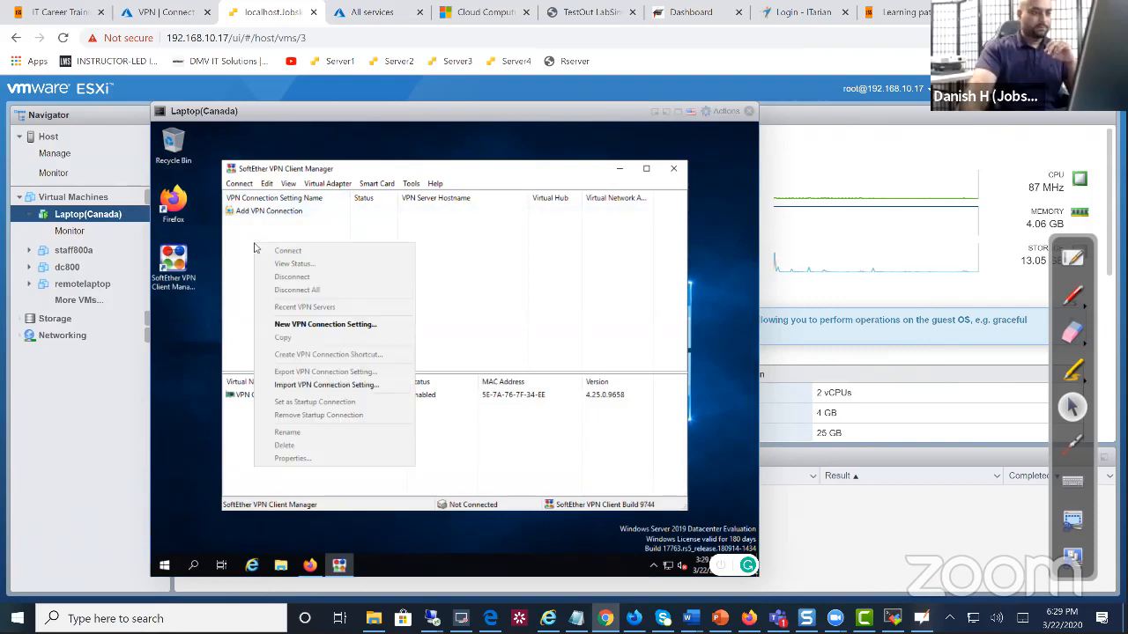
Start a new VPN connection setting named VPN, then switch to the VPN server's session
left_click(305, 324)
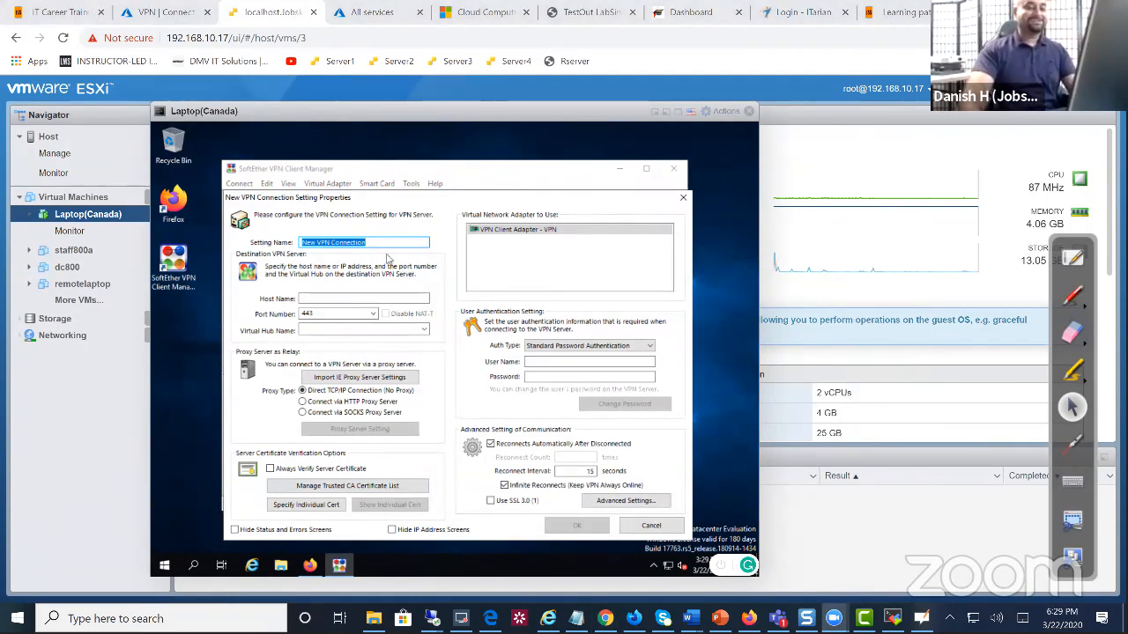
left_click_drag(380, 246, 294, 246)
type("VPN")
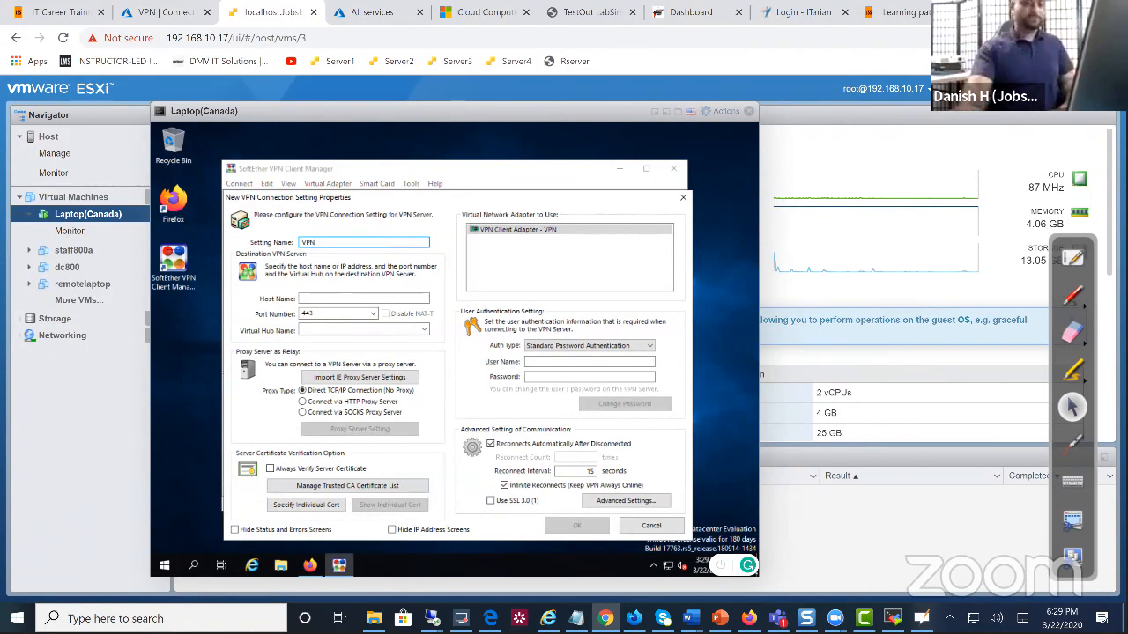
left_click(332, 296)
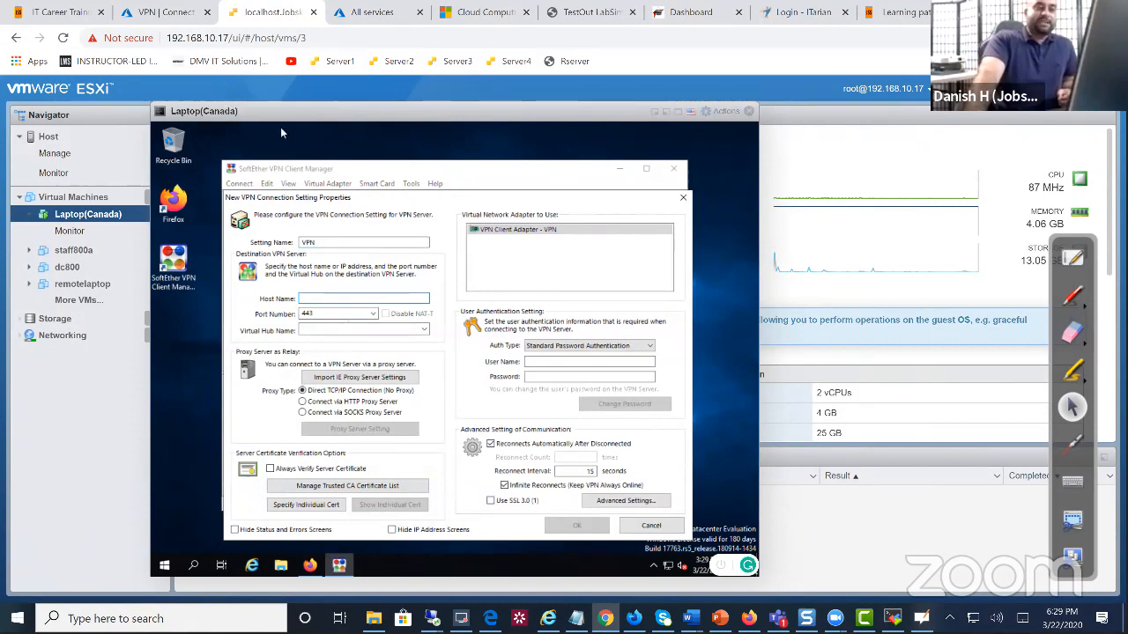
mouse_move(461, 619)
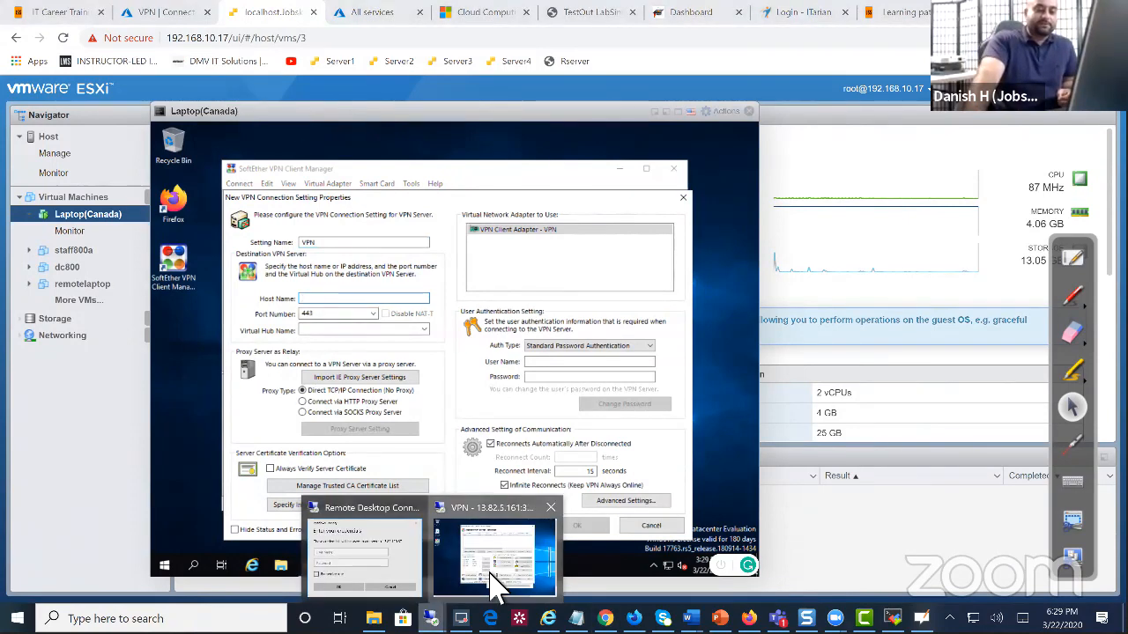
left_click(491, 573)
left_click_drag(348, 148, 236, 122)
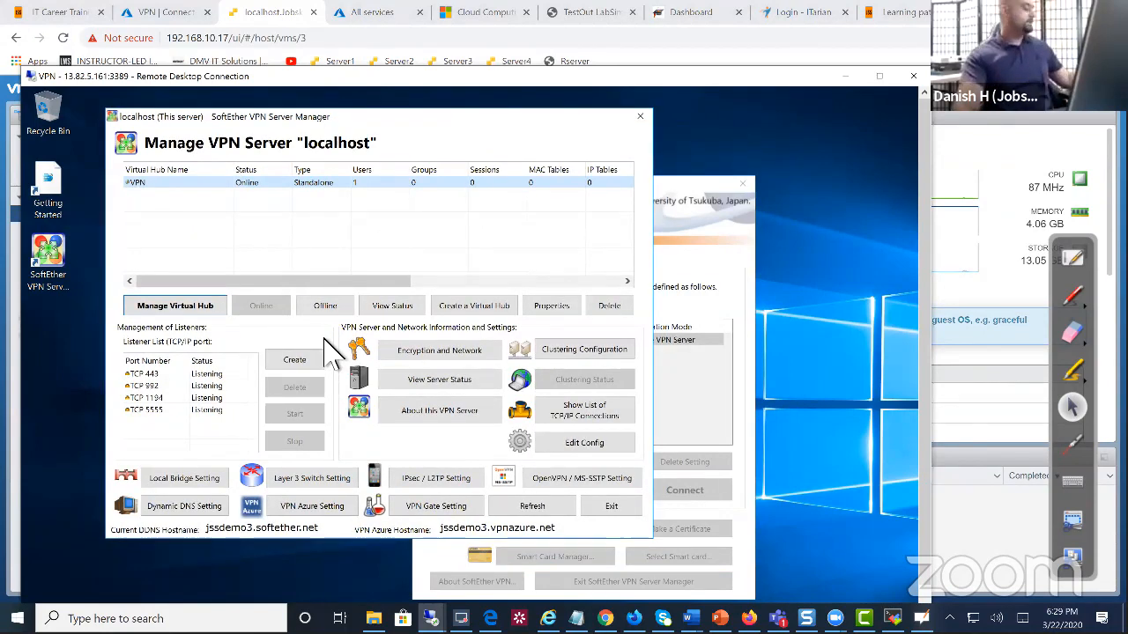
left_click_drag(218, 533, 335, 534)
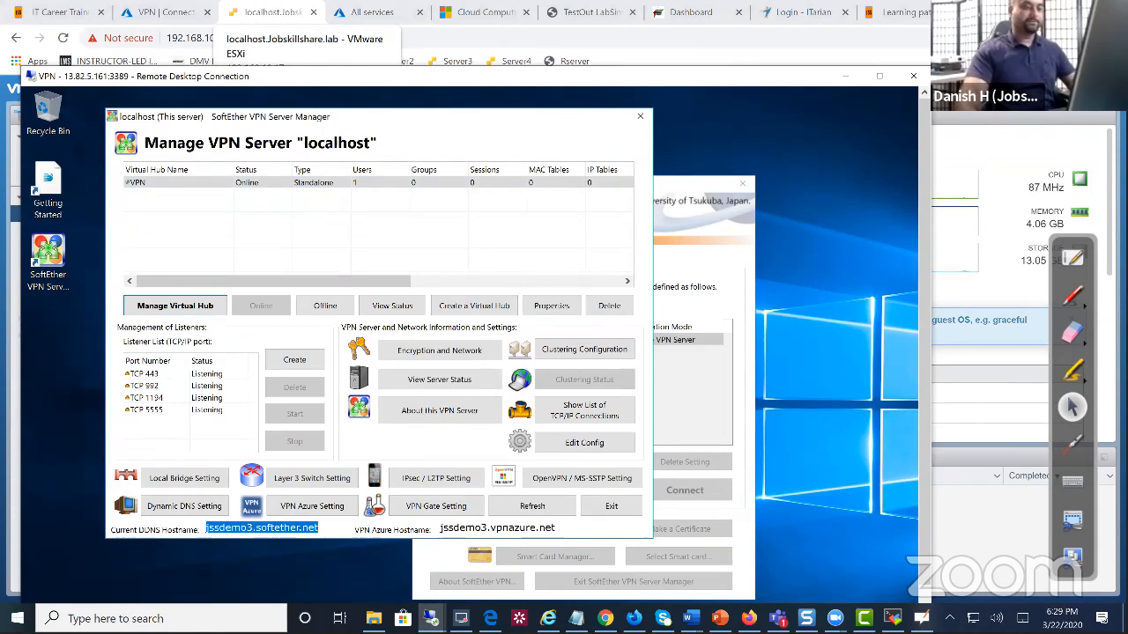
left_click(287, 16)
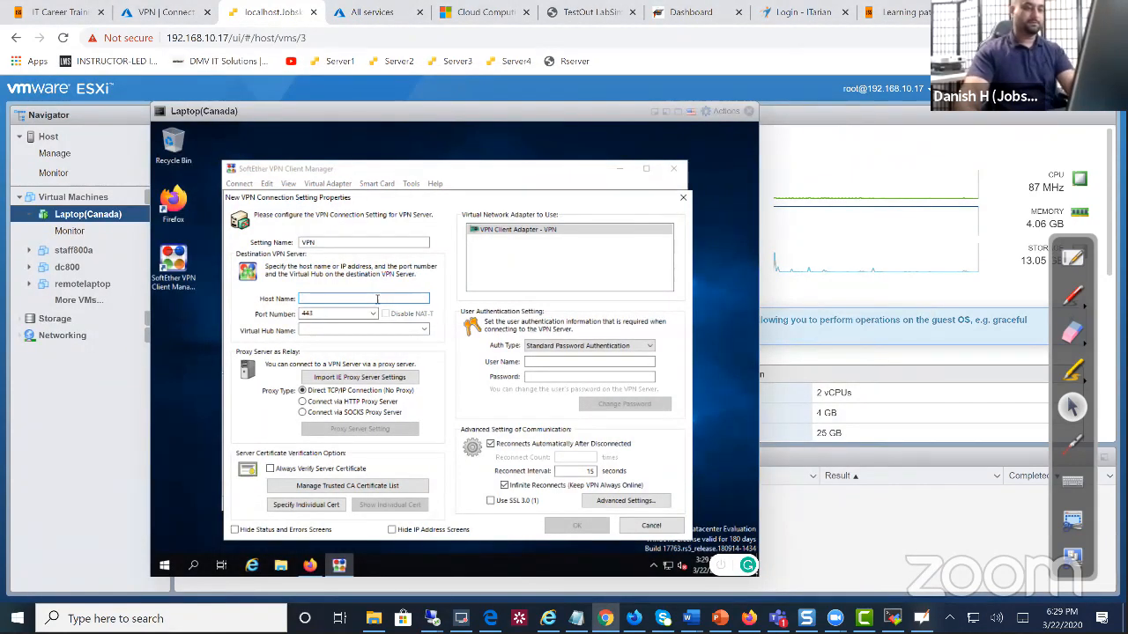
Enter host name jssdemo3.softether.net and move to the Virtual Hub field
left_click(377, 299)
type("js")
key("BackSpace")
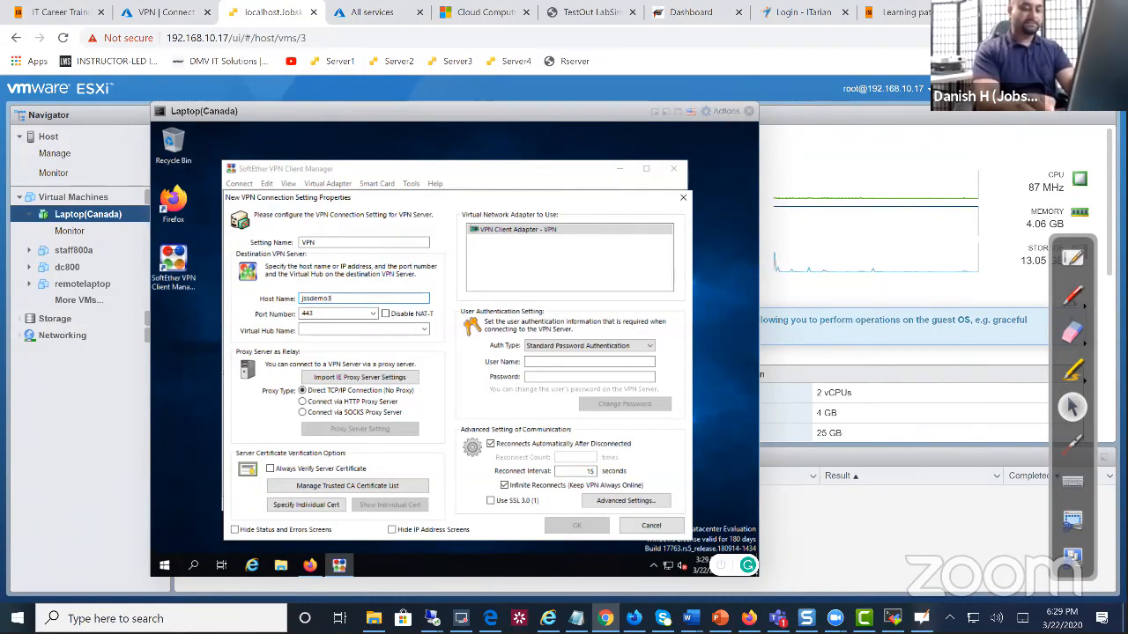
type(".softether.net")
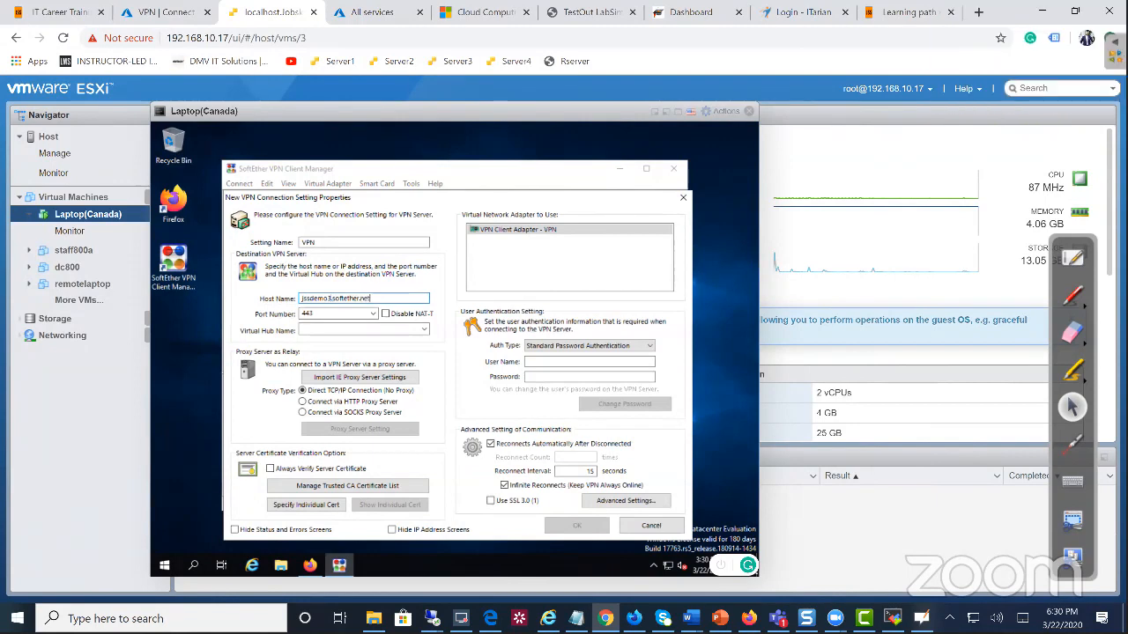
left_click(377, 328)
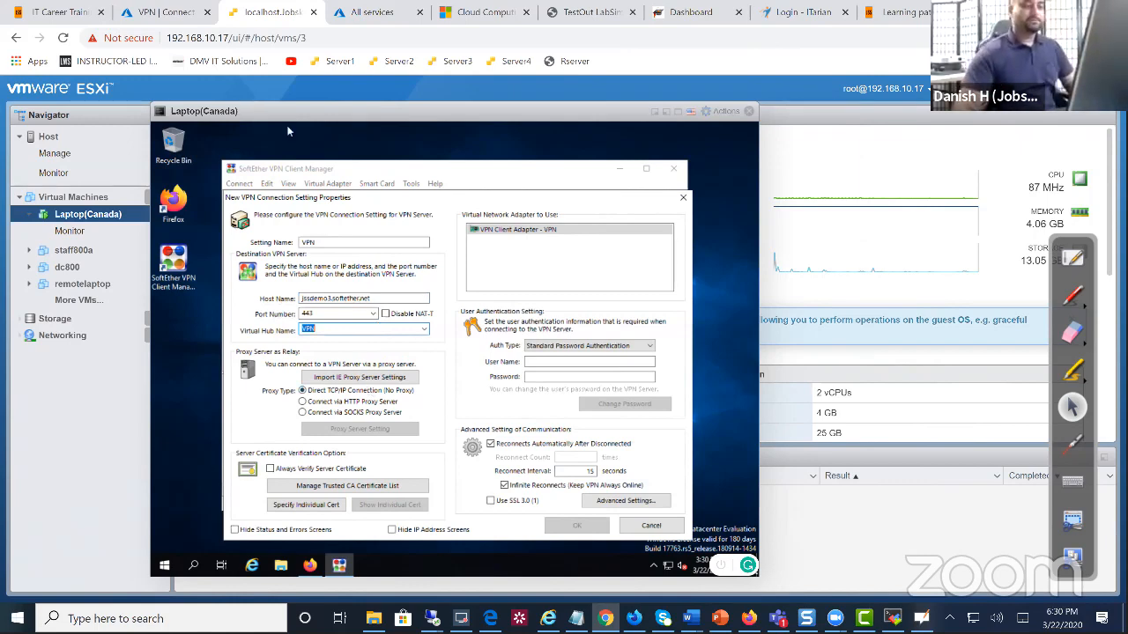
Check the VPN virtual hub on the server's remote desktop, then return to the laptop
mouse_move(432, 618)
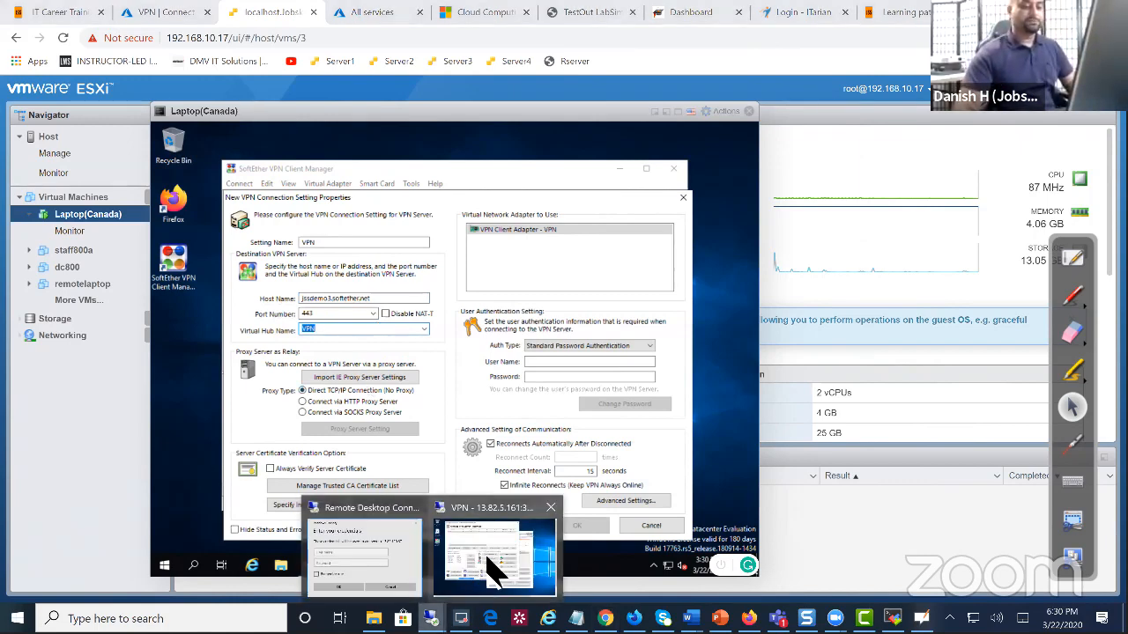
left_click(491, 566)
left_click(179, 183)
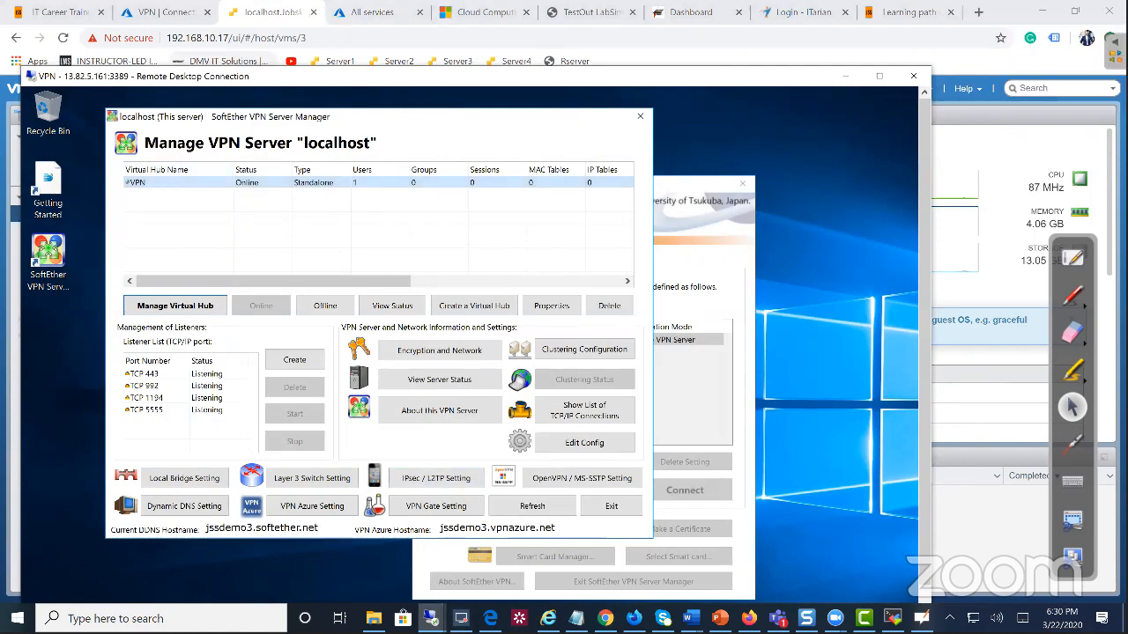
mouse_move(430, 618)
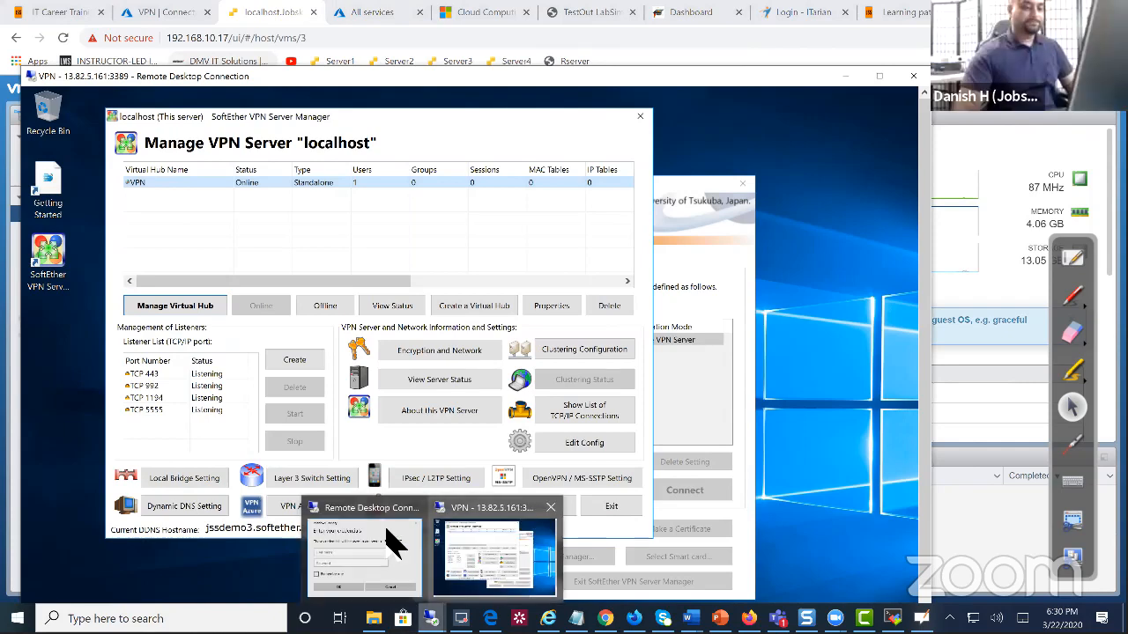
left_click(302, 13)
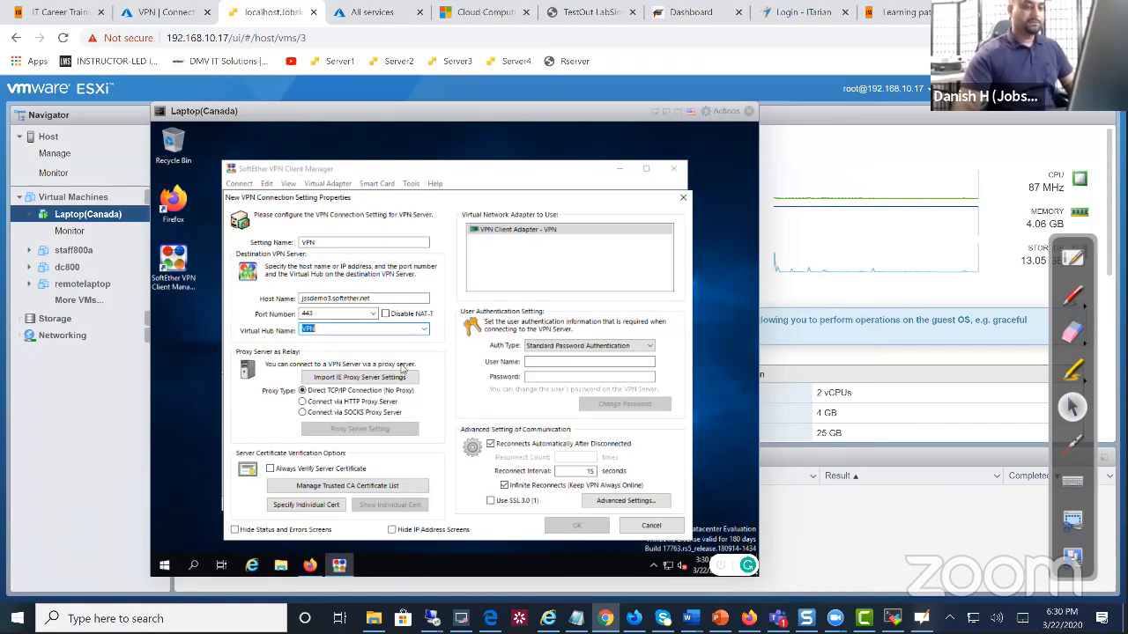
Enter the VPN user's name and password and save the connection setting
left_click(564, 362)
type("dh")
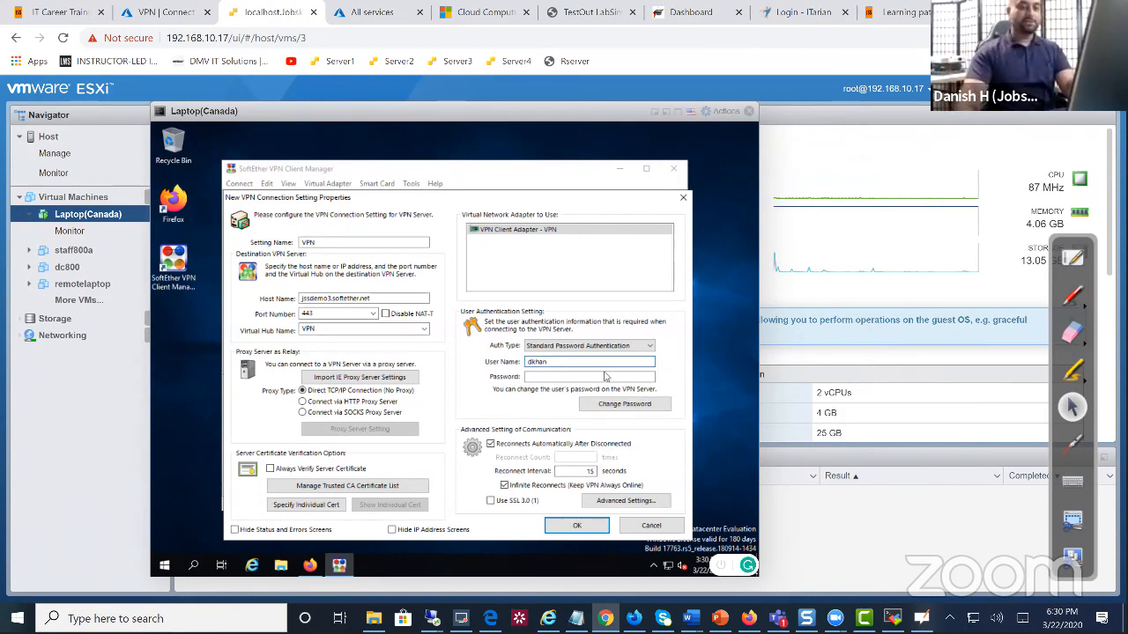
left_click(599, 377)
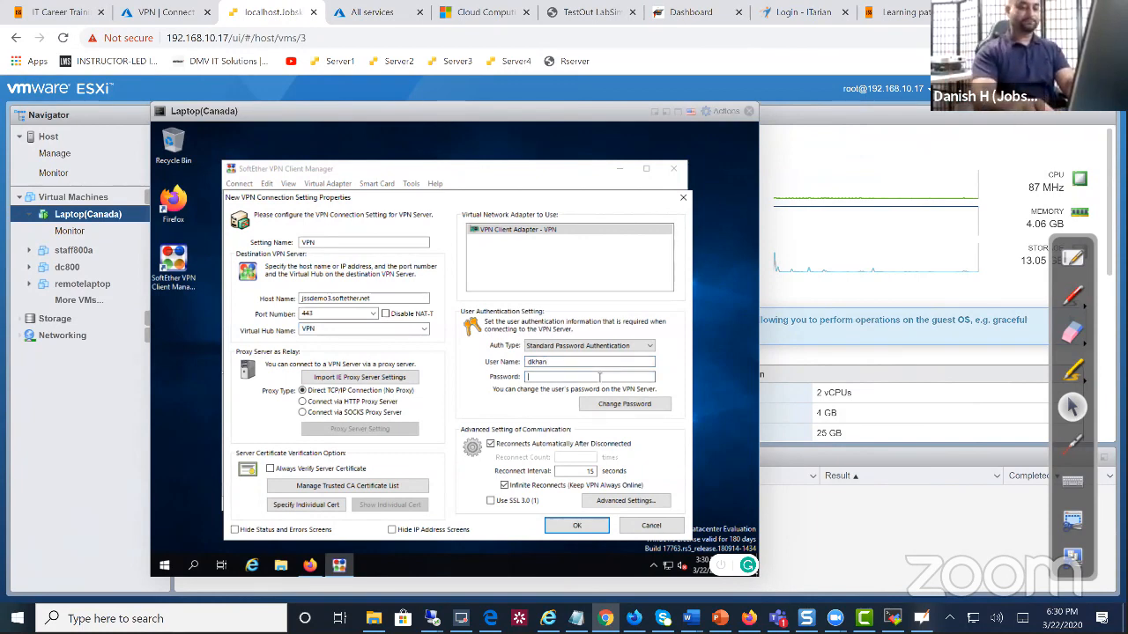
type("•••••••••")
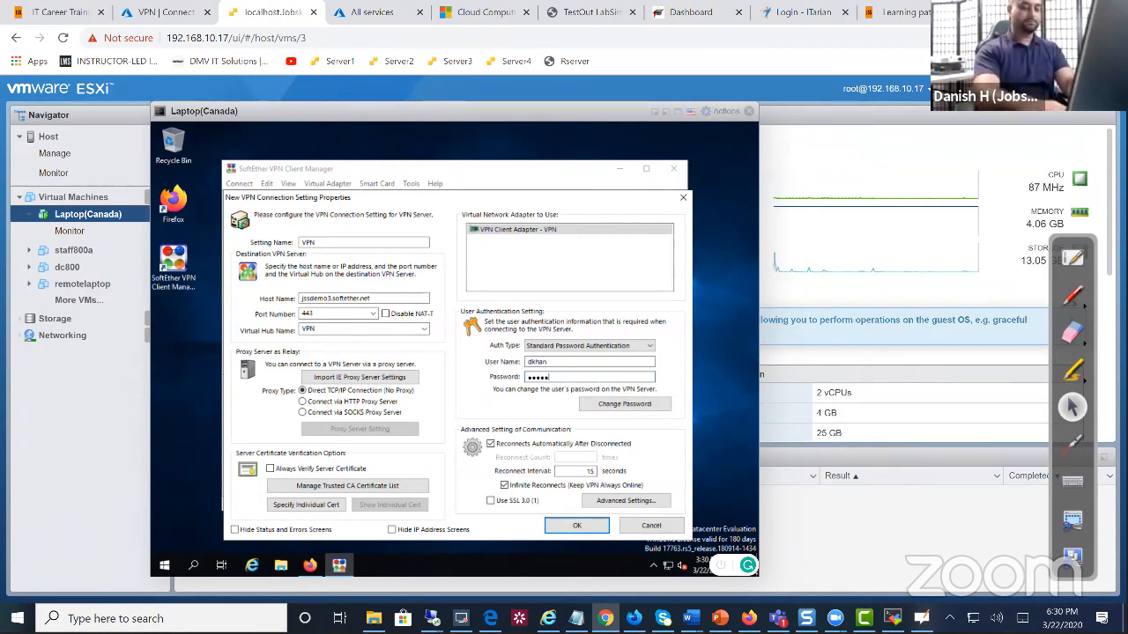
key("Return")
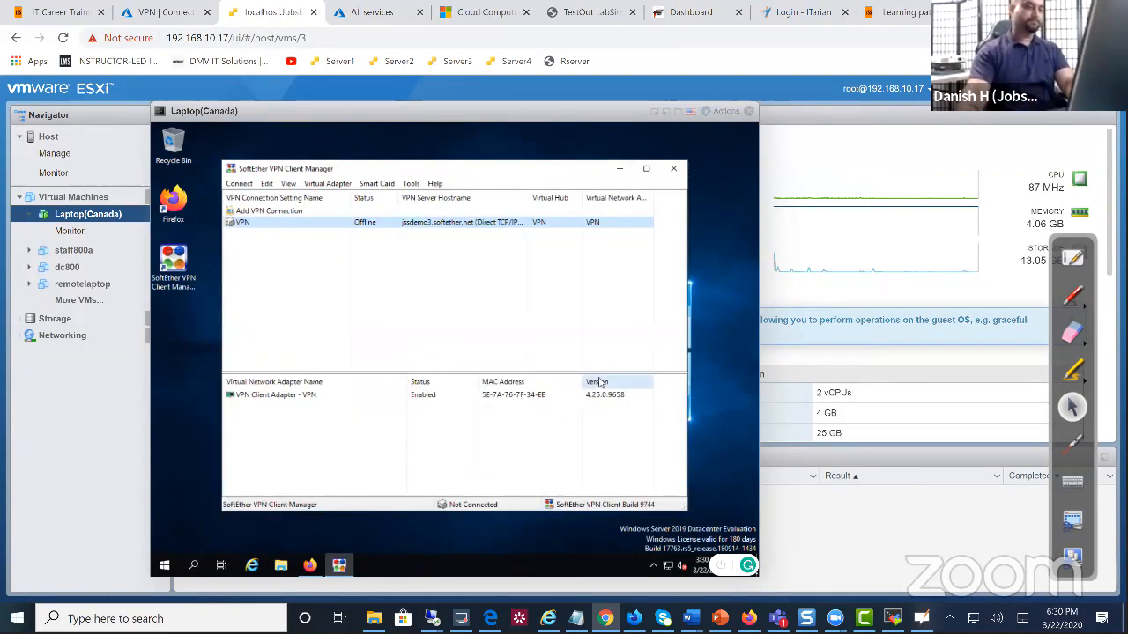
right_click(378, 227)
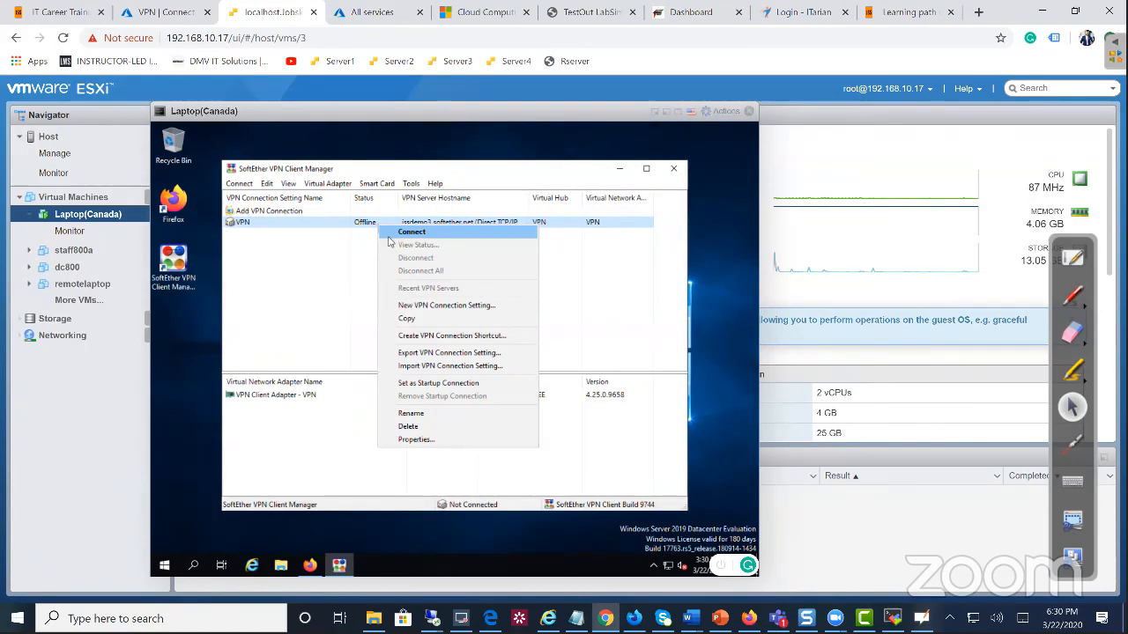
Start the VPN connection and put the cursor in the login prompt's Password field
left_click(412, 233)
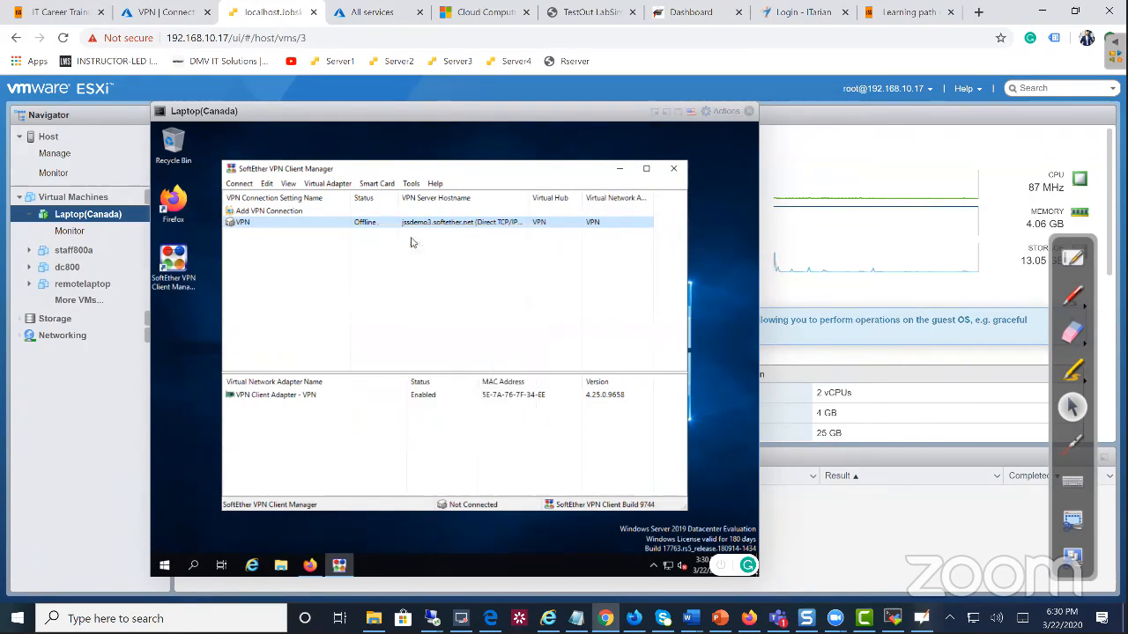
left_click(495, 349)
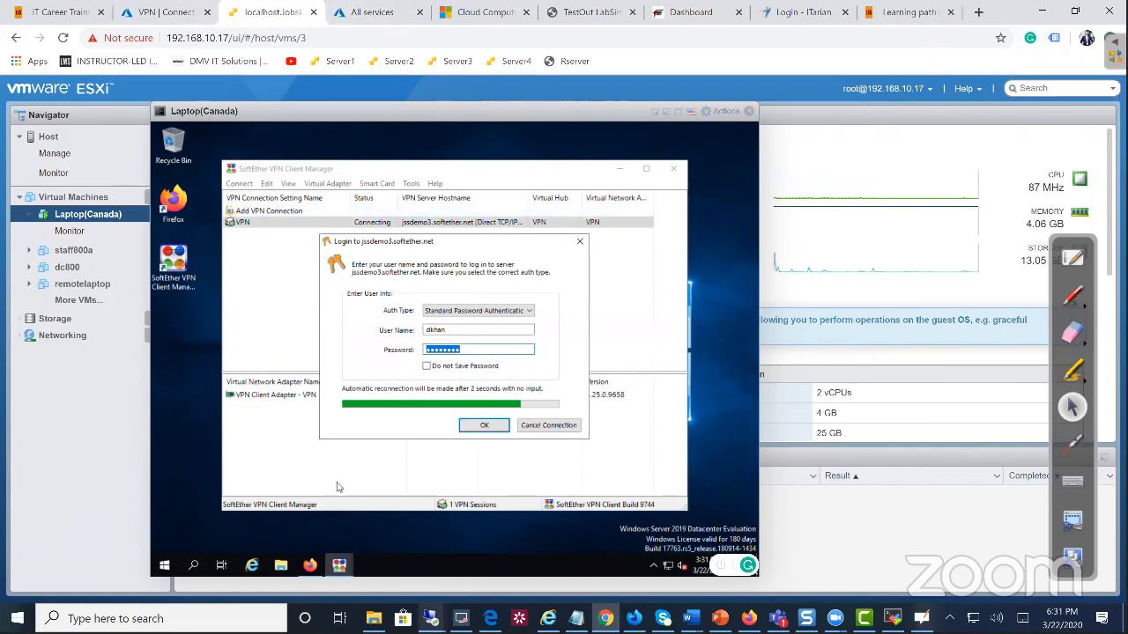
On the VPN server's remote desktop, open the VPN hub's existing user for editing
mouse_move(432, 619)
left_click(493, 573)
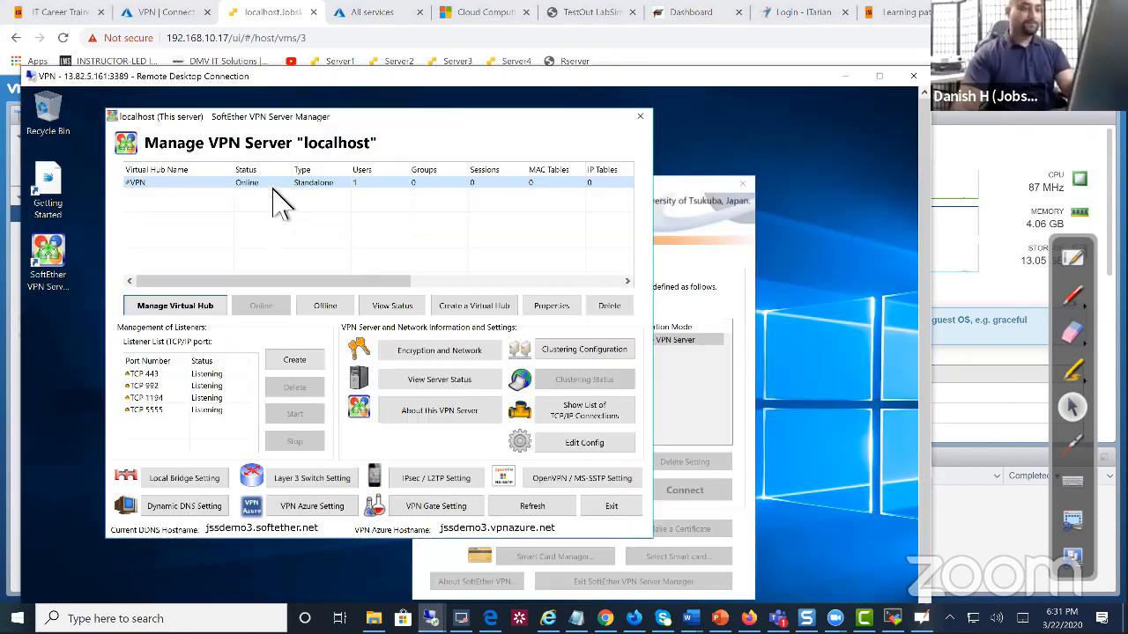
double_click(274, 185)
left_click(222, 202)
left_click(201, 217)
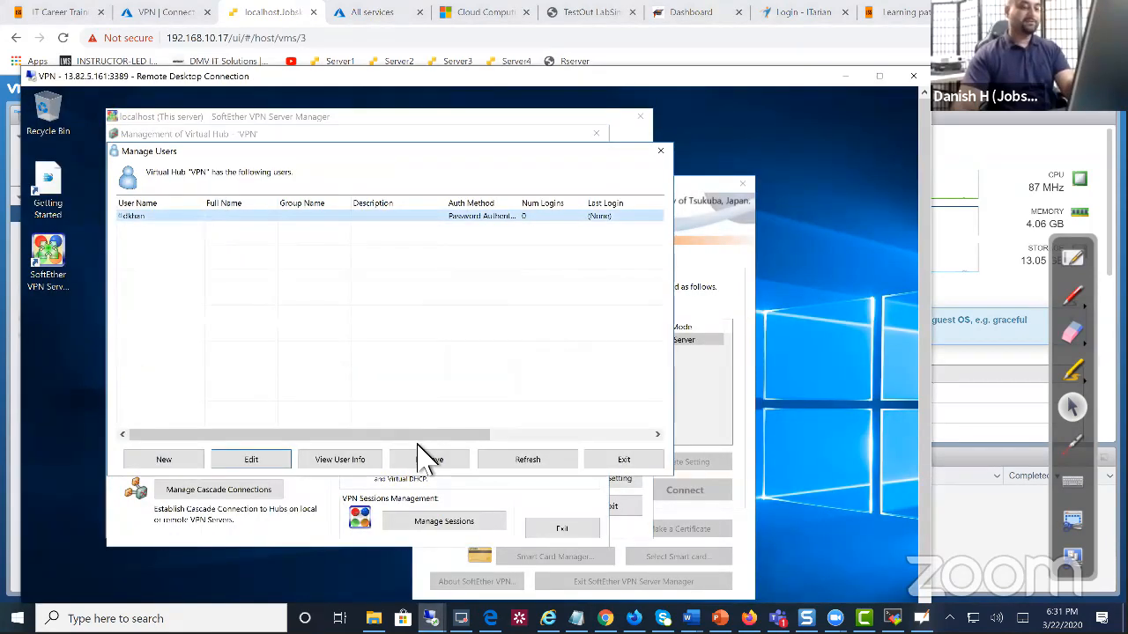
left_click(249, 460)
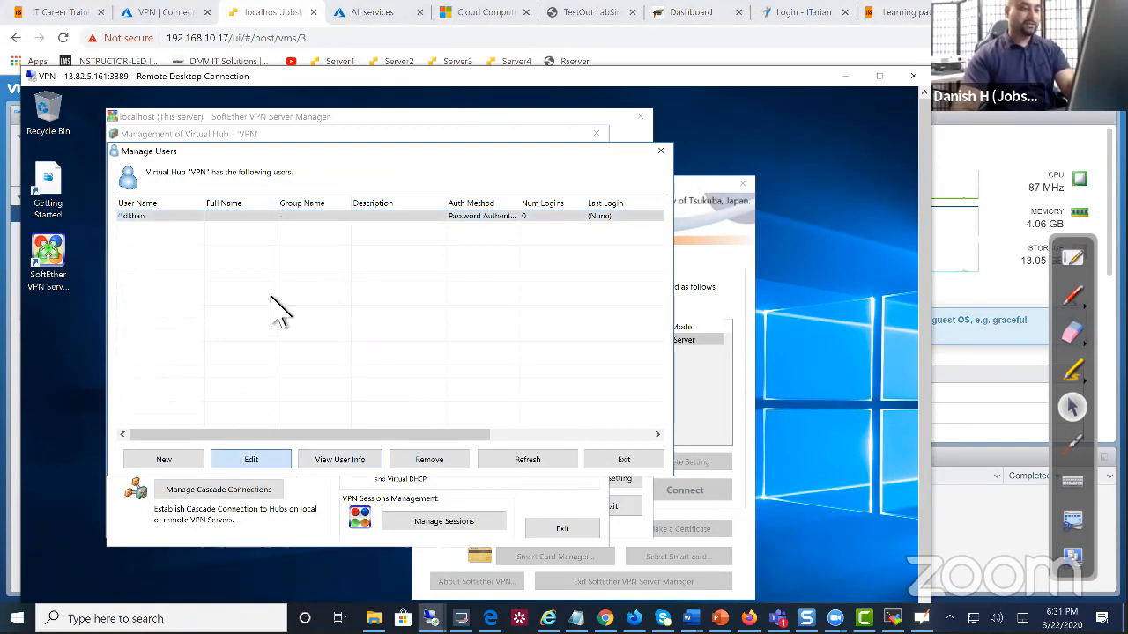
Replace the user's password with a new one, confirm it, and save the user
double_click(548, 266)
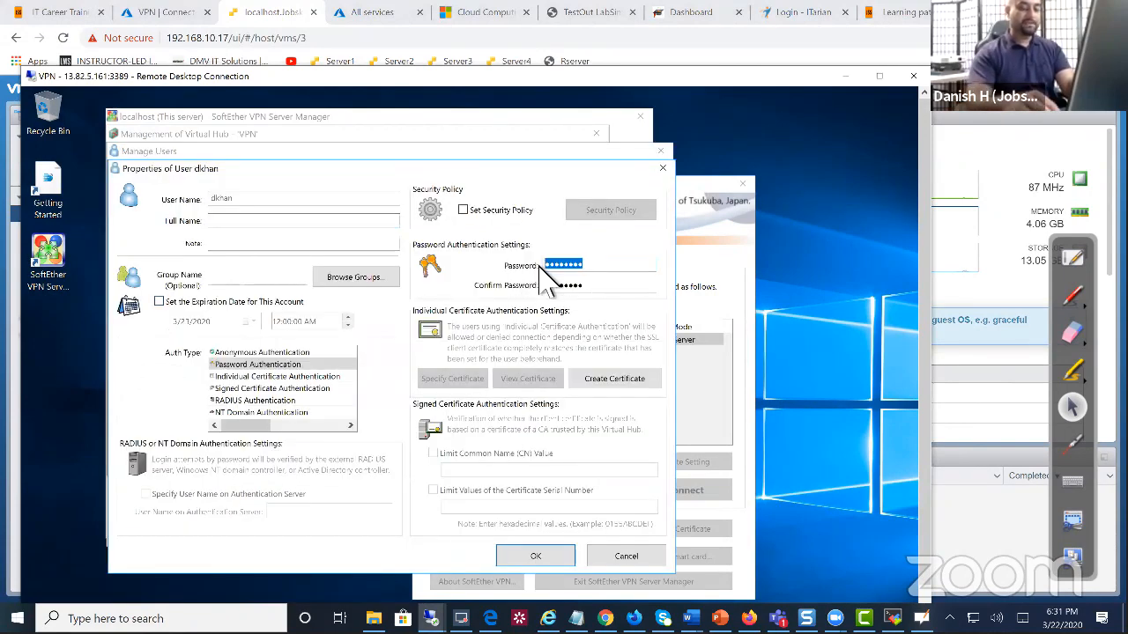
type("Password1")
key("Tab")
type("Password1")
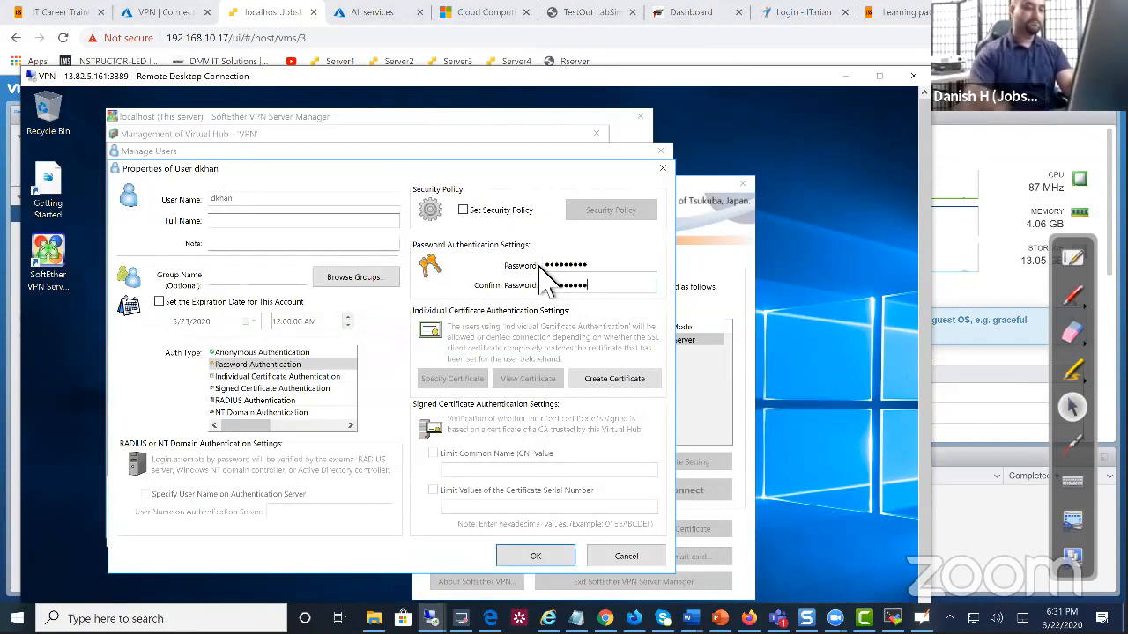
left_click_drag(431, 169, 419, 174)
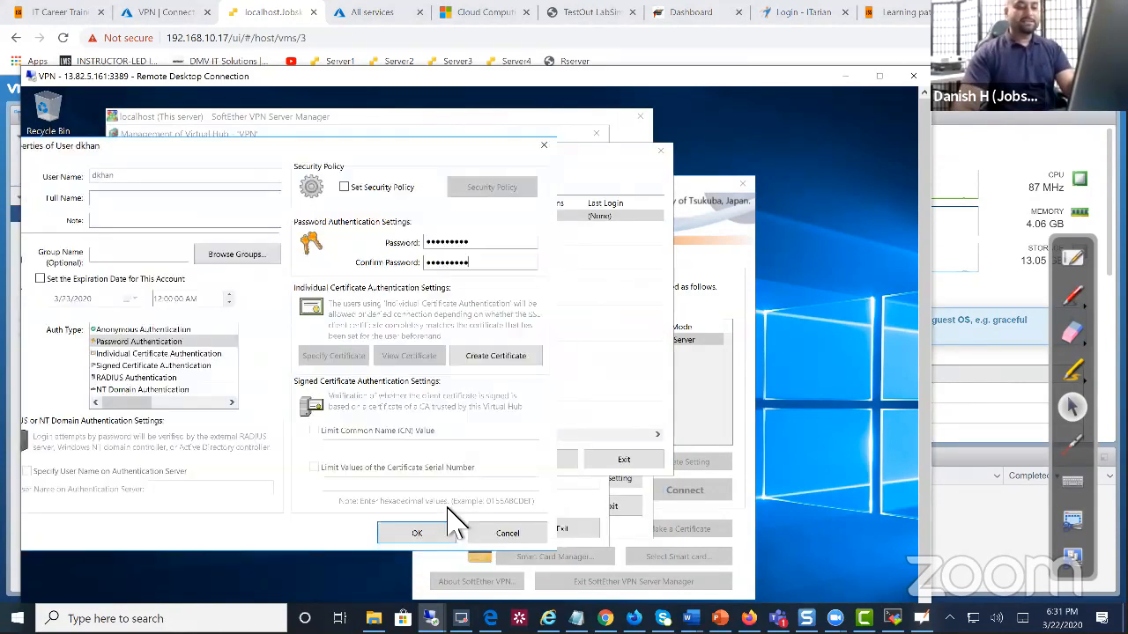
left_click(441, 538)
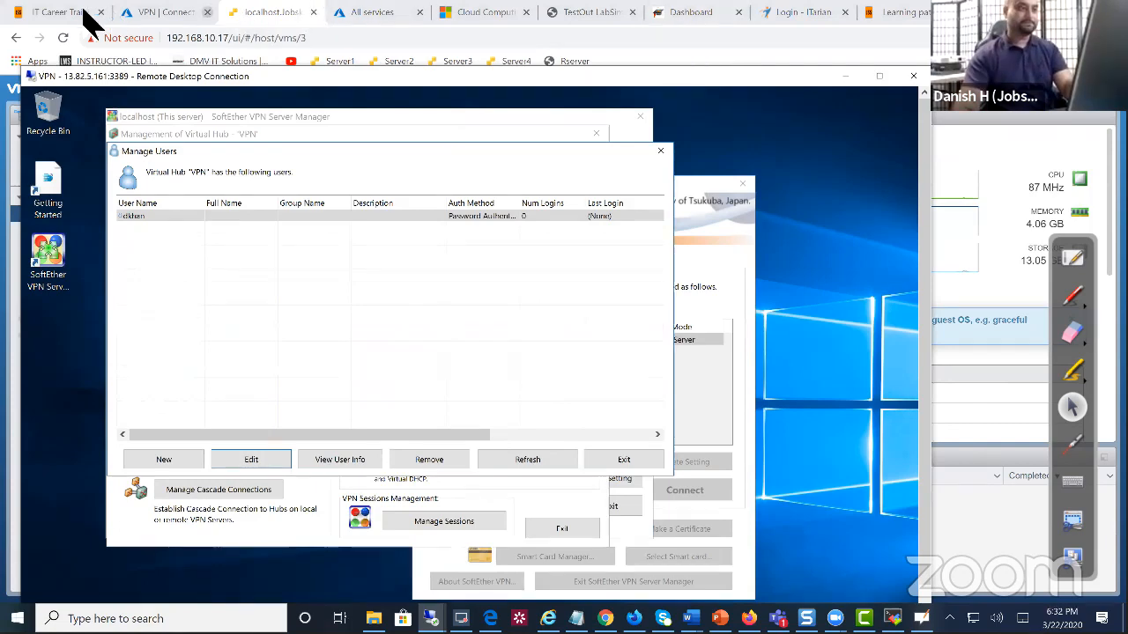
mouse_move(431, 619)
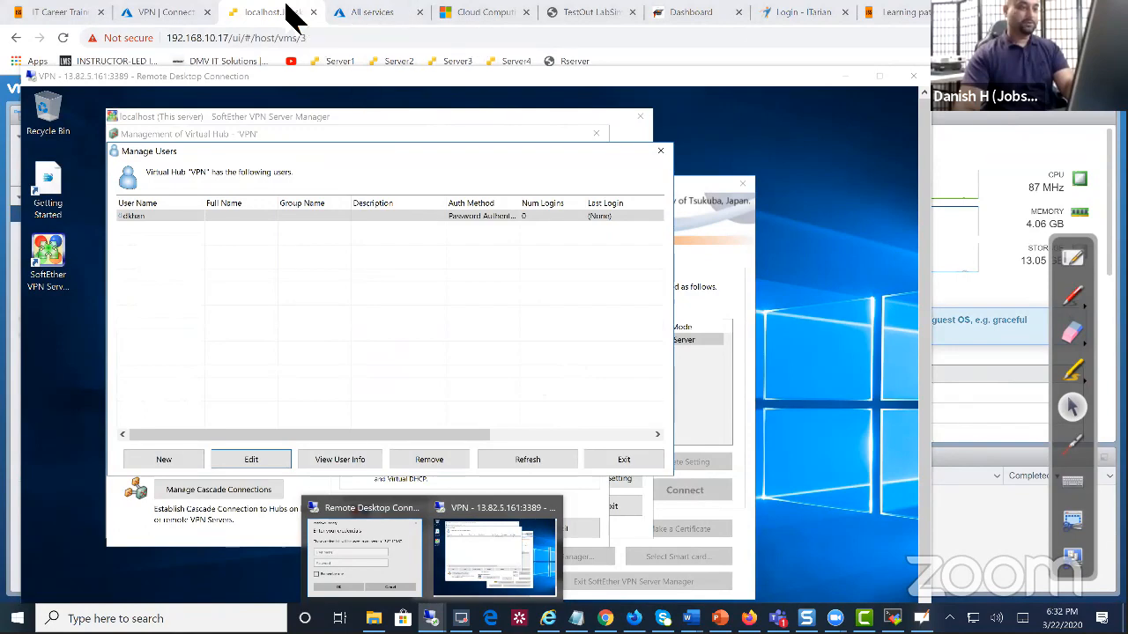
Back on the laptop console, submit the VPN login password, then retry with the corrected password
left_click(292, 13)
type("****")
key("Return")
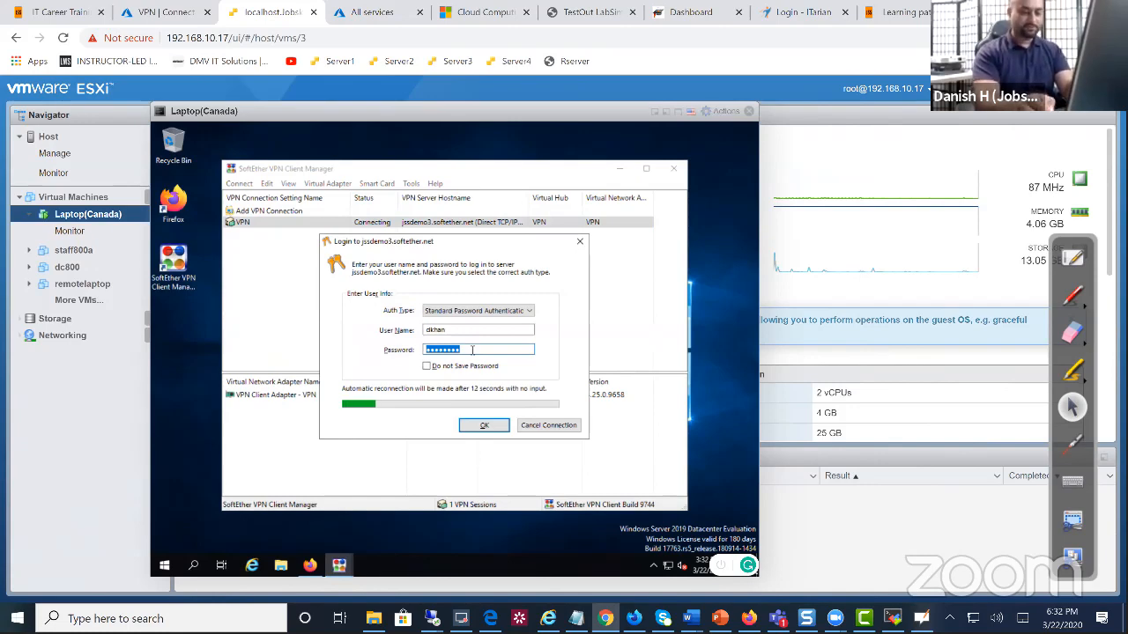
type("*********")
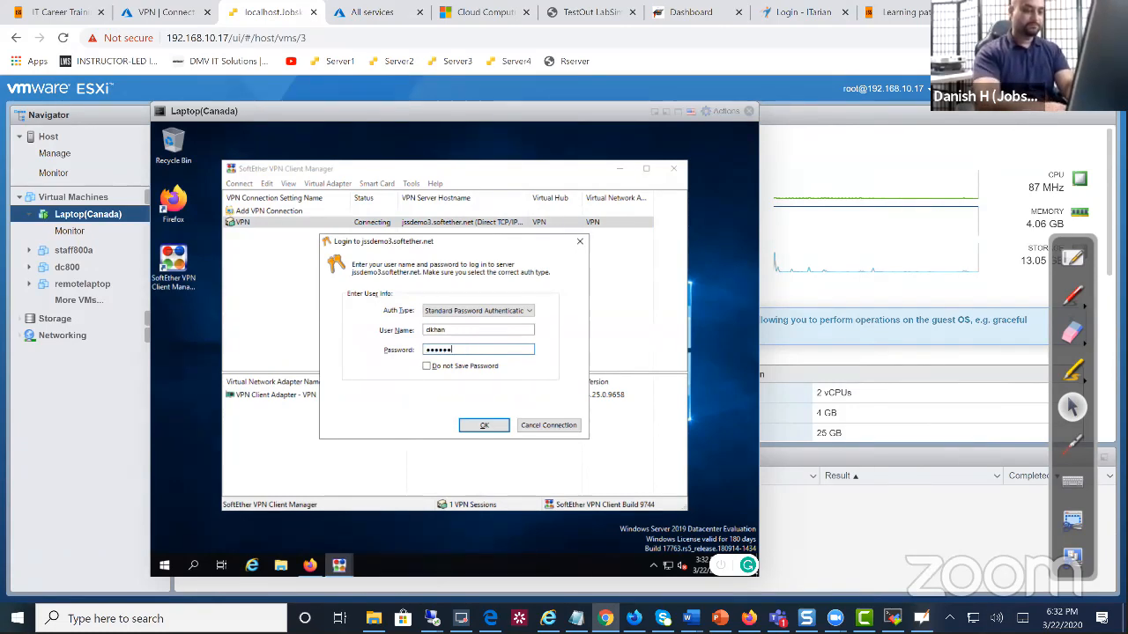
key("Return")
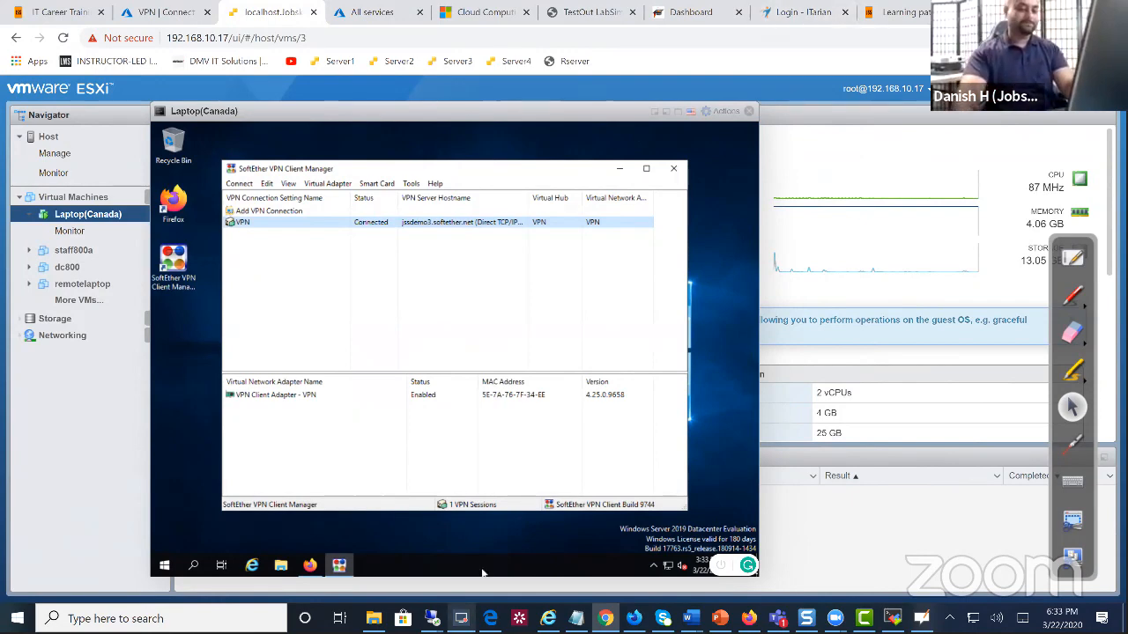
Return to the VPN server's remote desktop and close the user list and hub management windows
left_click(430, 618)
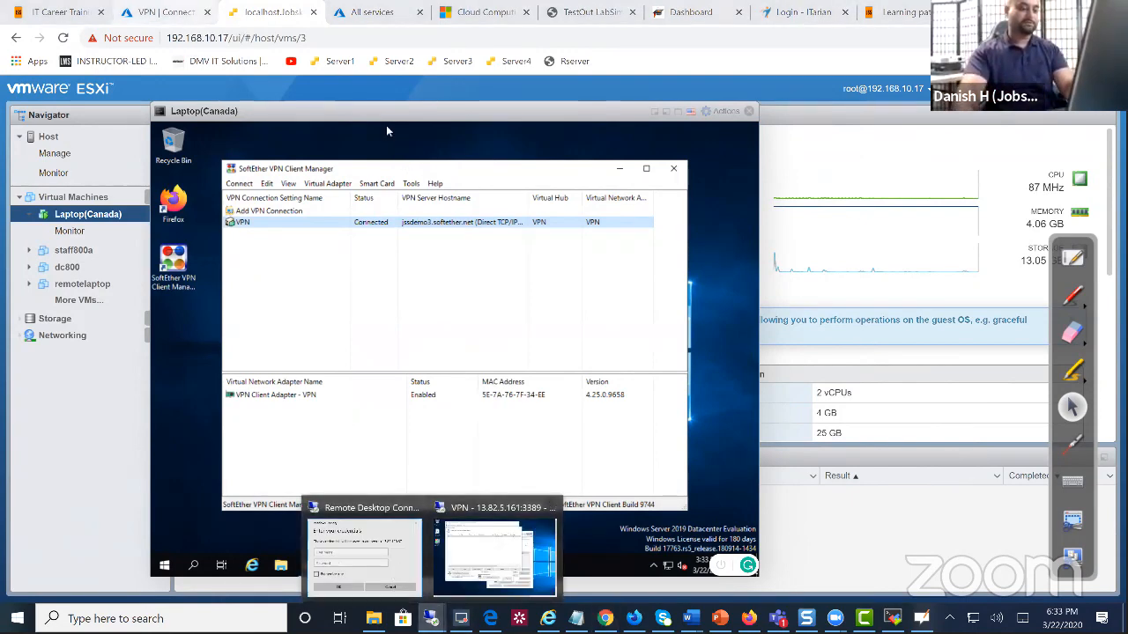
left_click(501, 547)
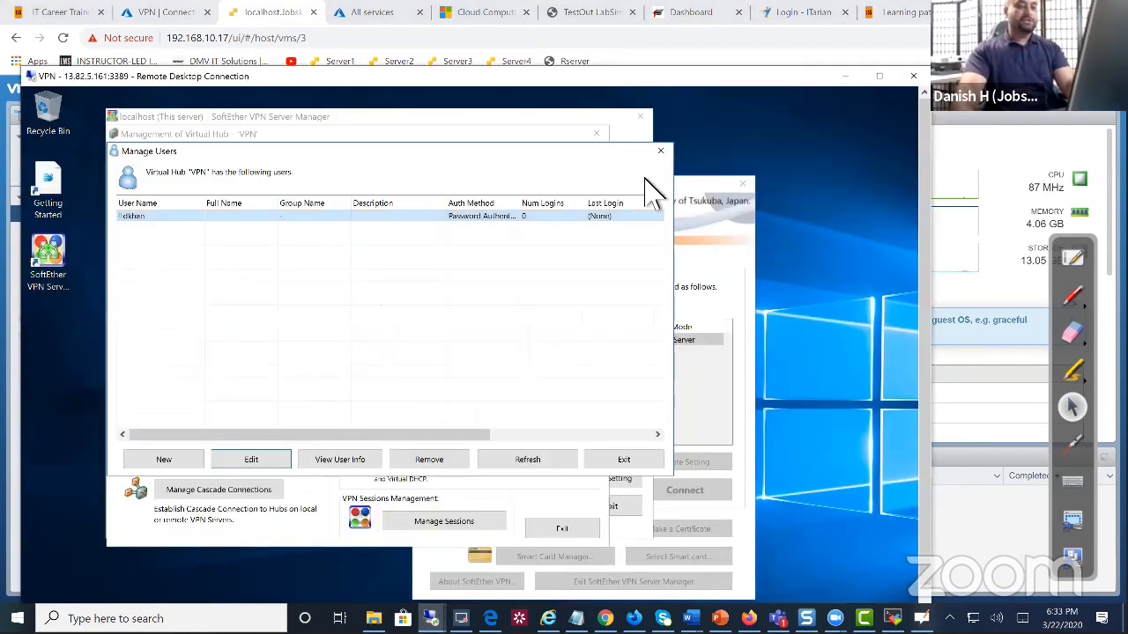
left_click(659, 152)
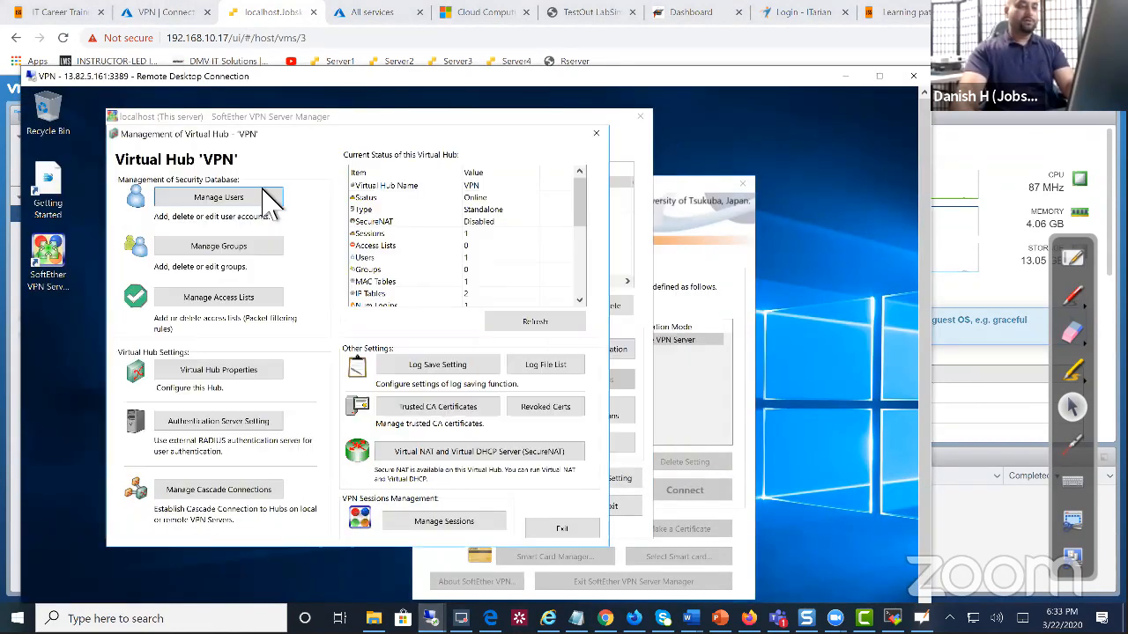
left_click(596, 133)
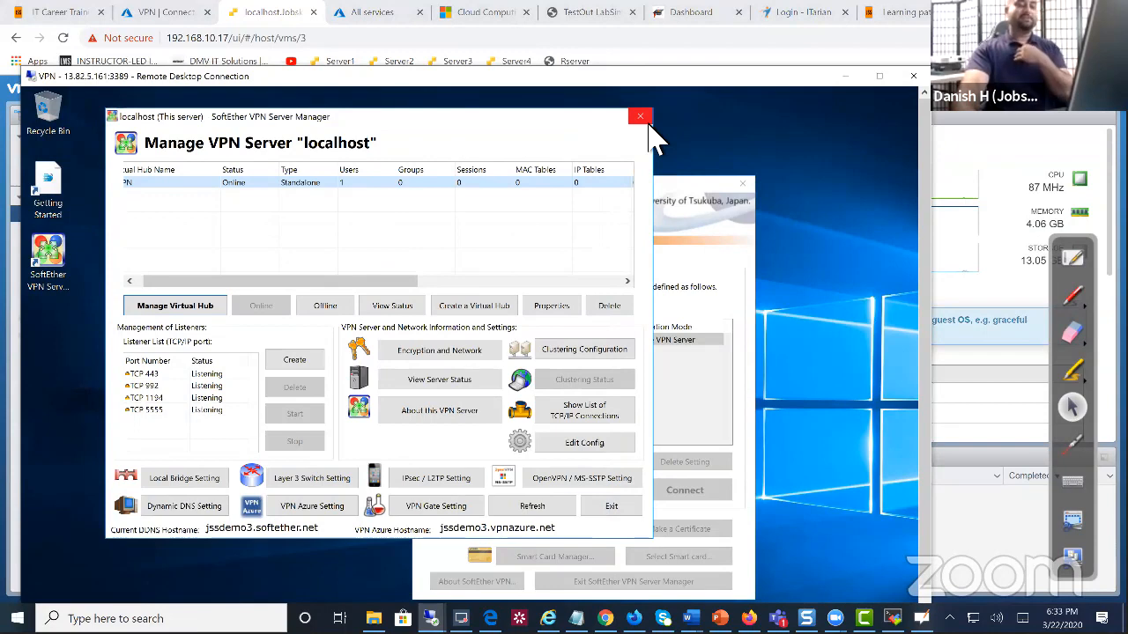
left_click_drag(404, 280, 194, 280)
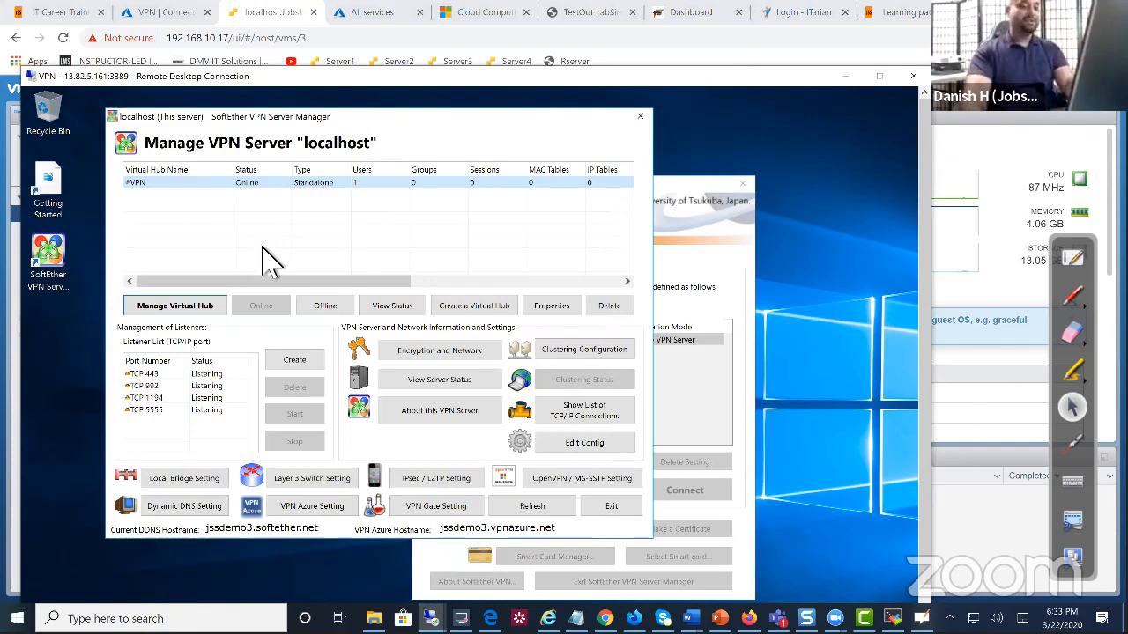
Enable SecureNAT on the VPN virtual hub
double_click(249, 184)
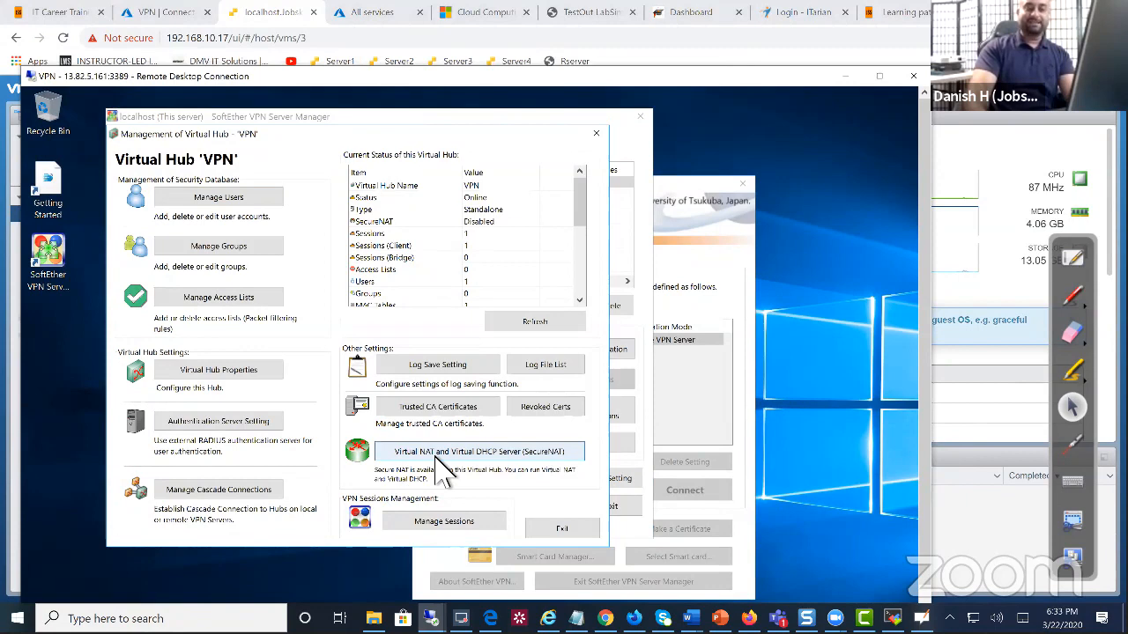
left_click(441, 465)
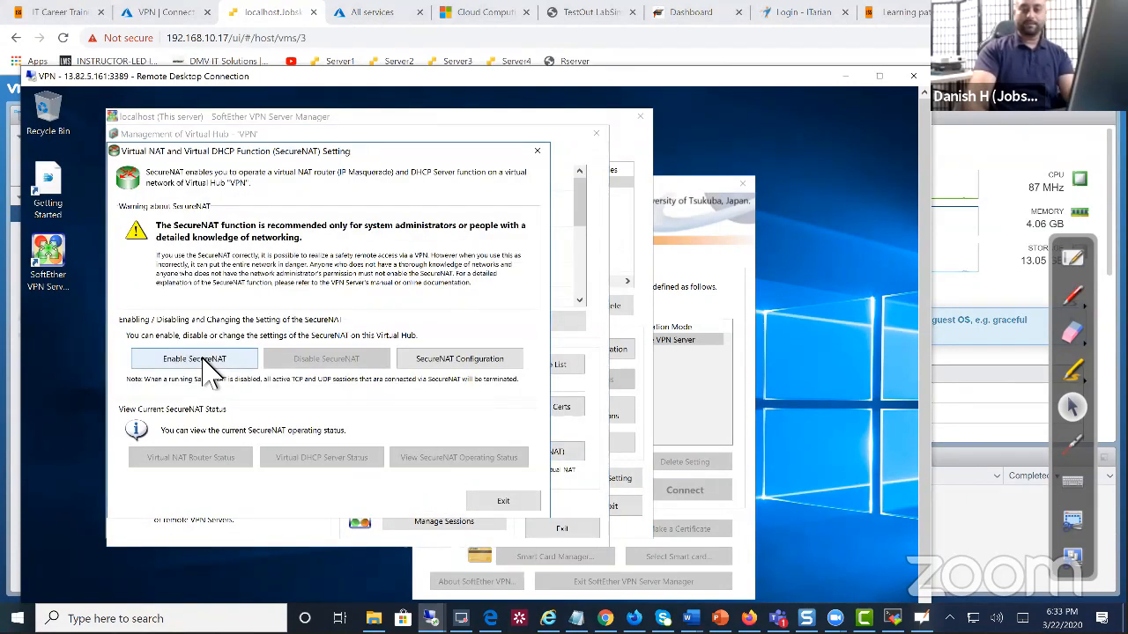
left_click(207, 366)
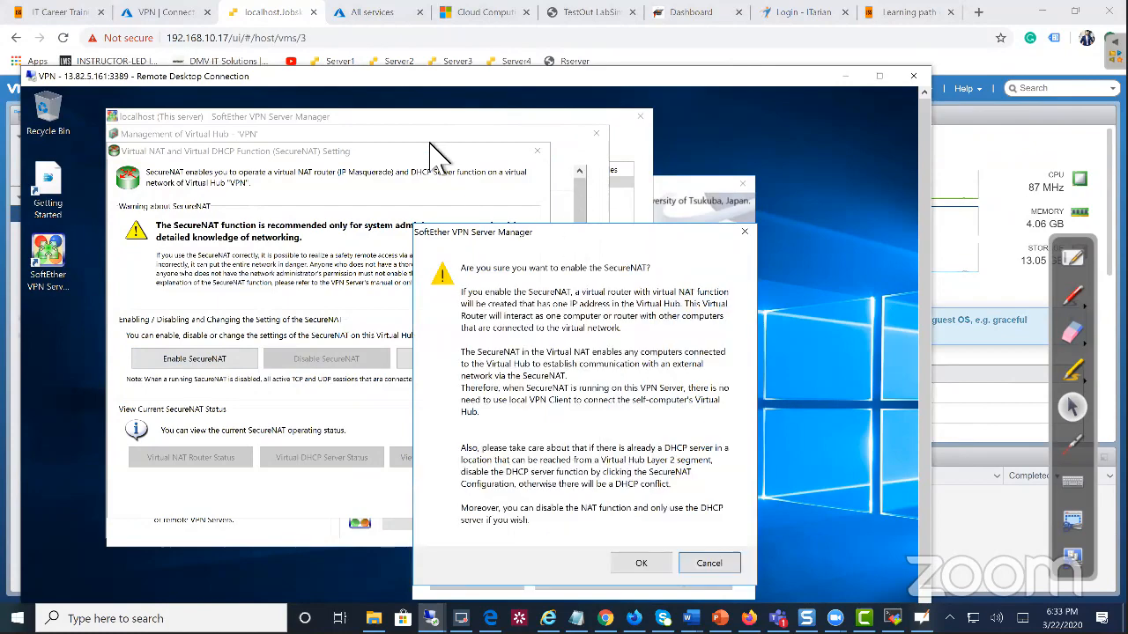
left_click(501, 475)
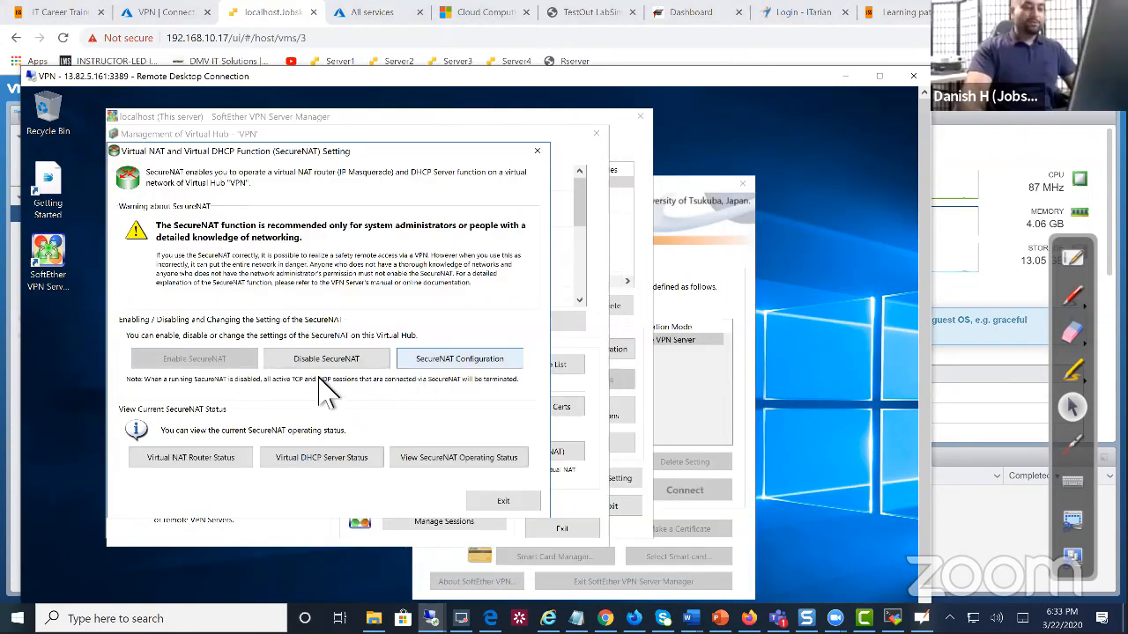
Check the SecureNAT DHCP range 192.168.30.10–200, accept it, and close the SecureNAT window
left_click(459, 359)
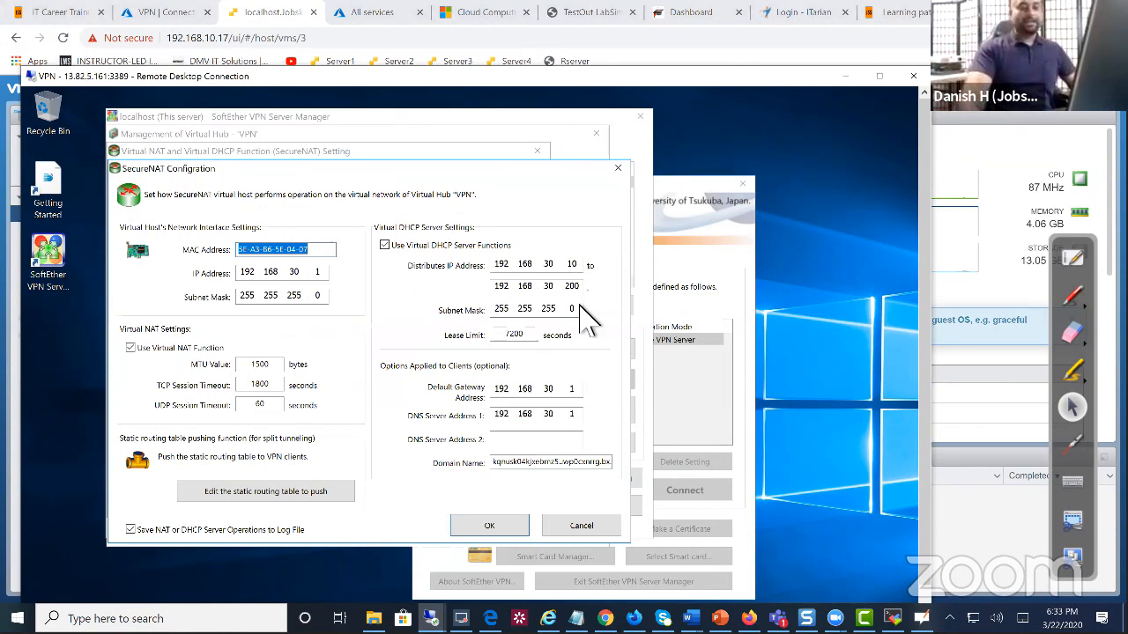
double_click(574, 264)
left_click_drag(566, 287, 591, 290)
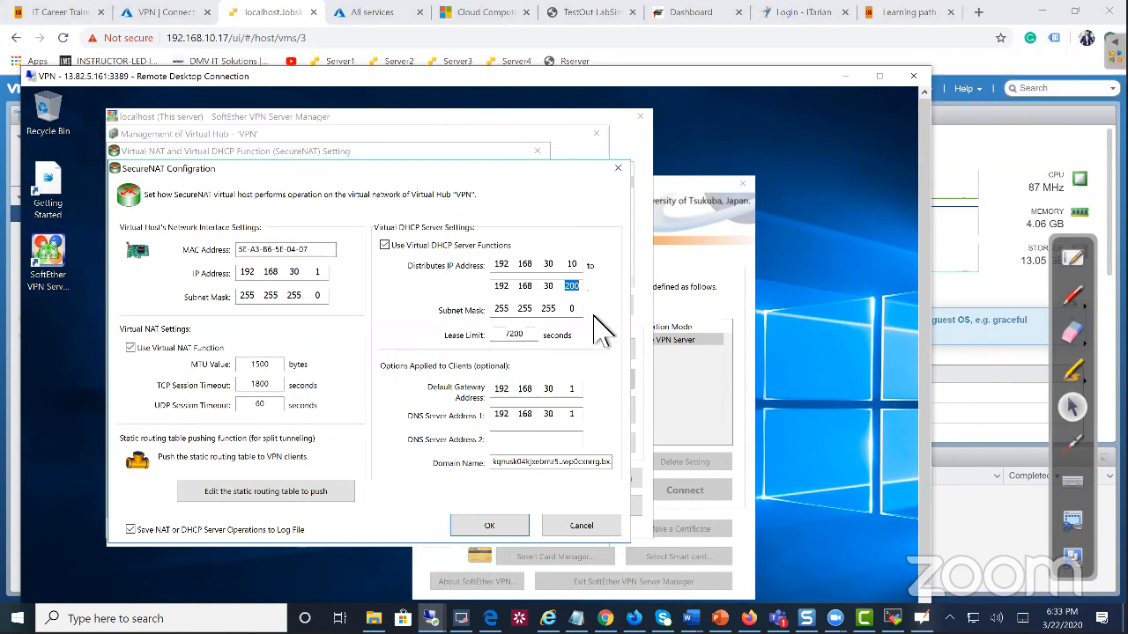
left_click(515, 532)
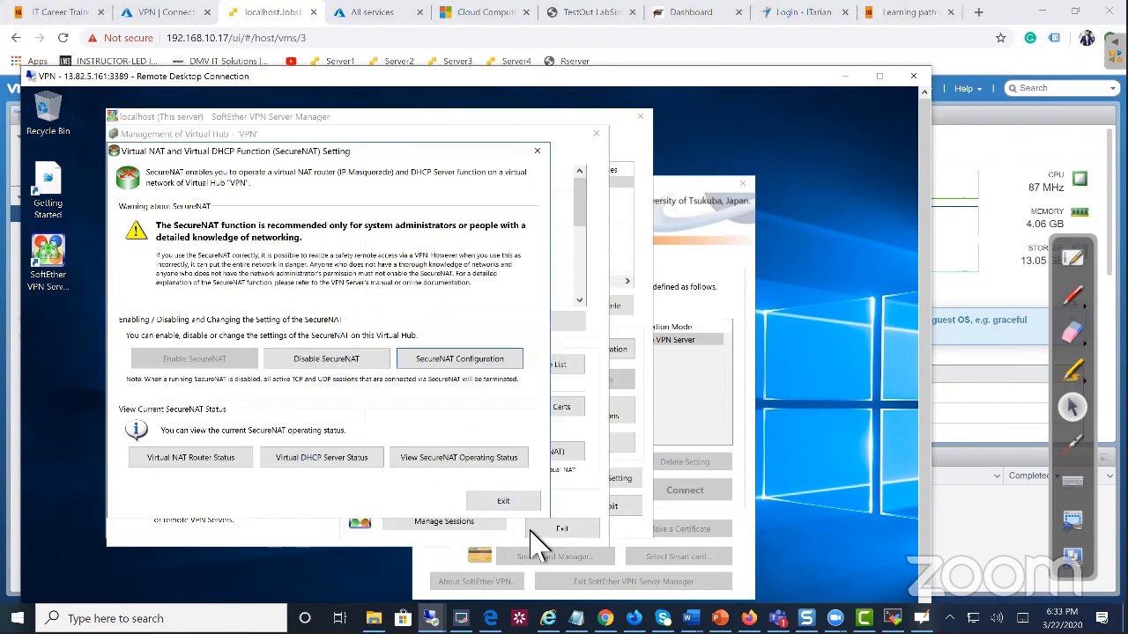
left_click(507, 501)
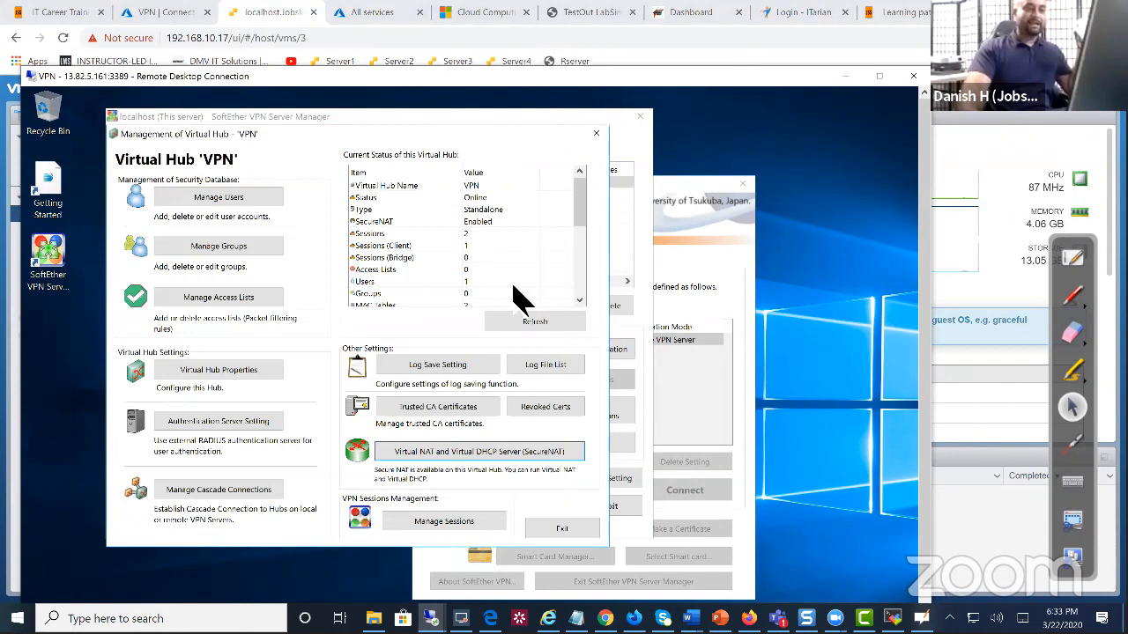
On the laptop console, disconnect the VPN connection to jssdemo3.softether.net and reconnect it
left_click(297, 12)
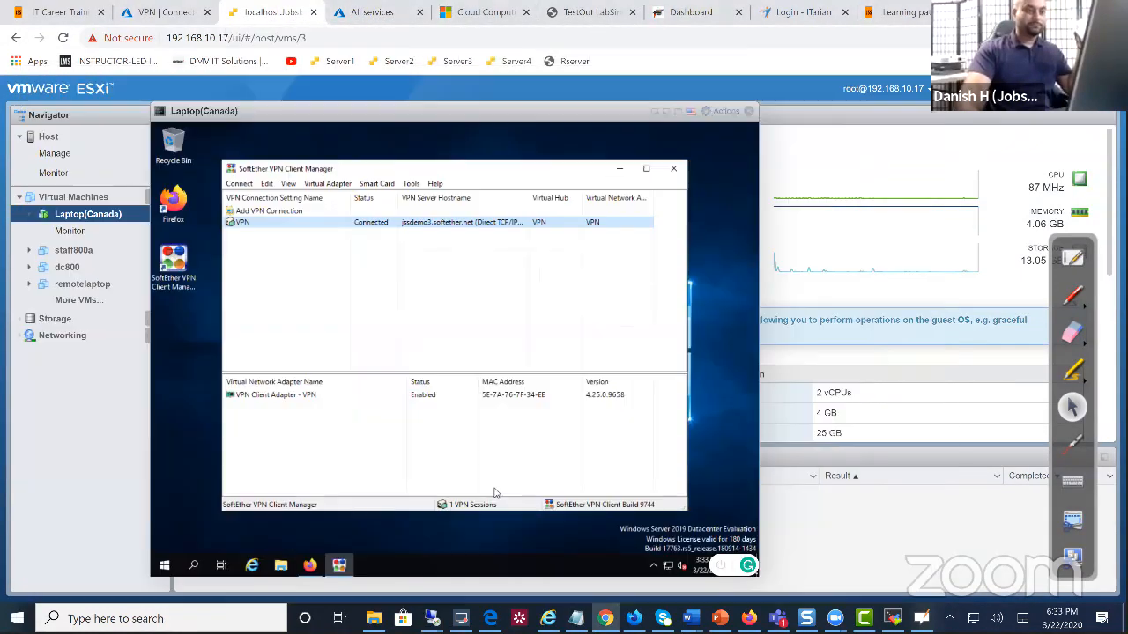
right_click(373, 225)
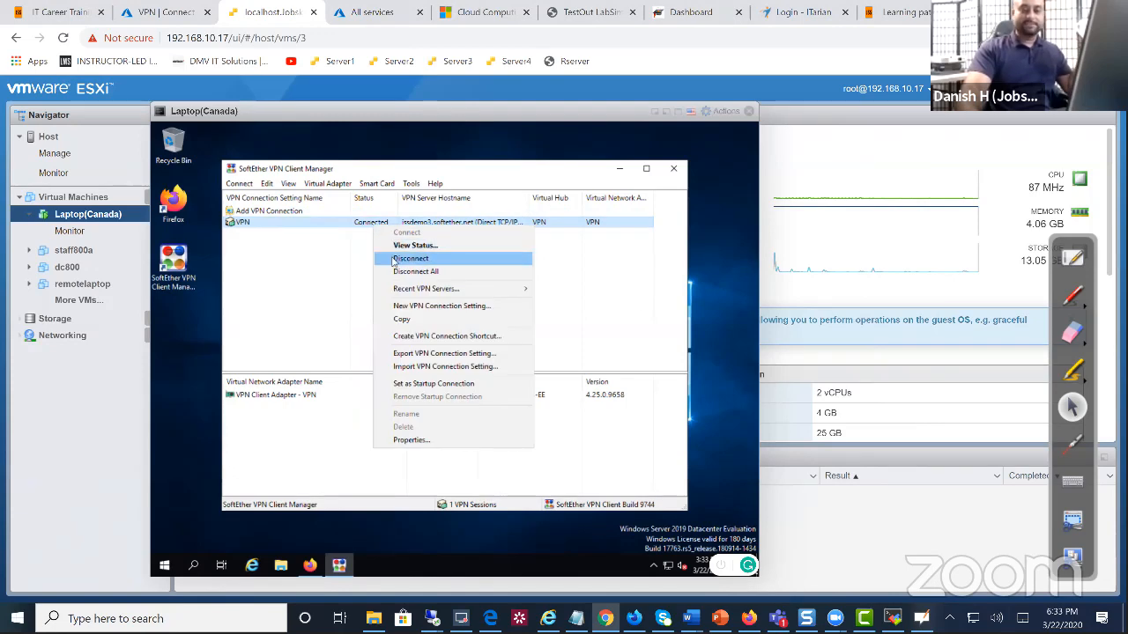
left_click(394, 259)
right_click(367, 228)
left_click(388, 232)
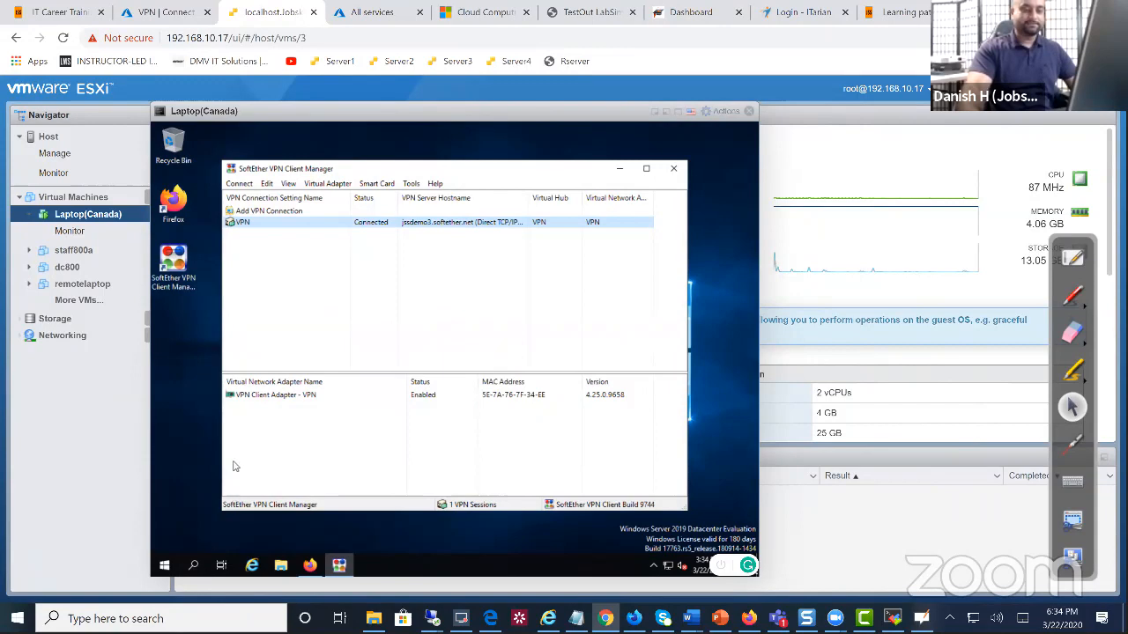
Run 'ping demodc' in an administrator Command Prompt, then glance at the Azure VPN connection page
left_click(202, 567)
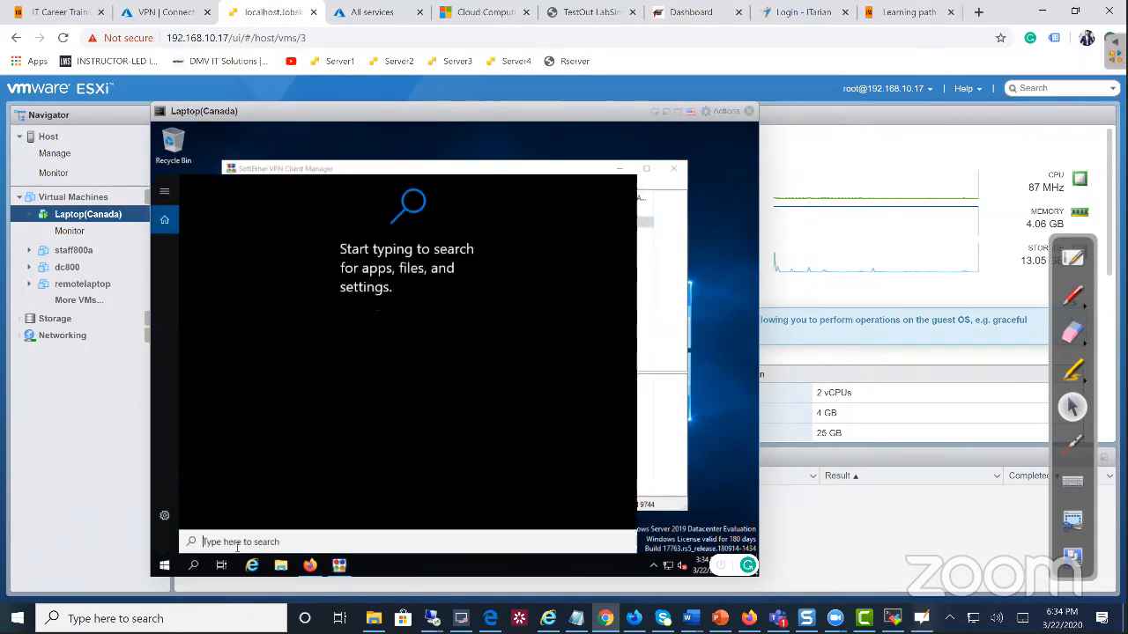
type("cmd")
key("Return")
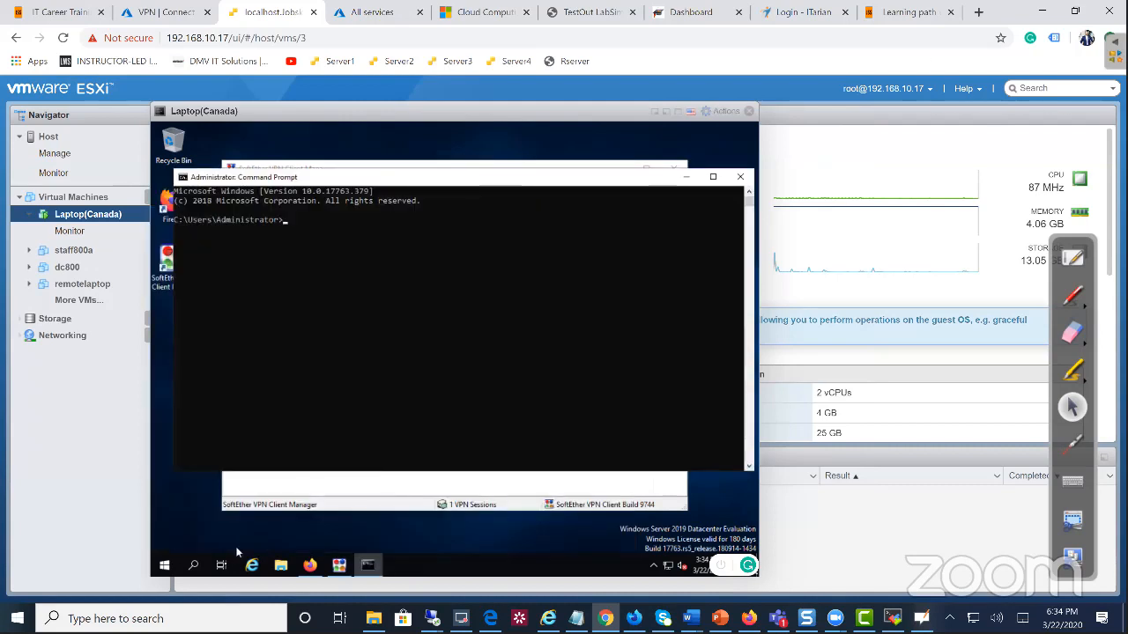
type("ping ")
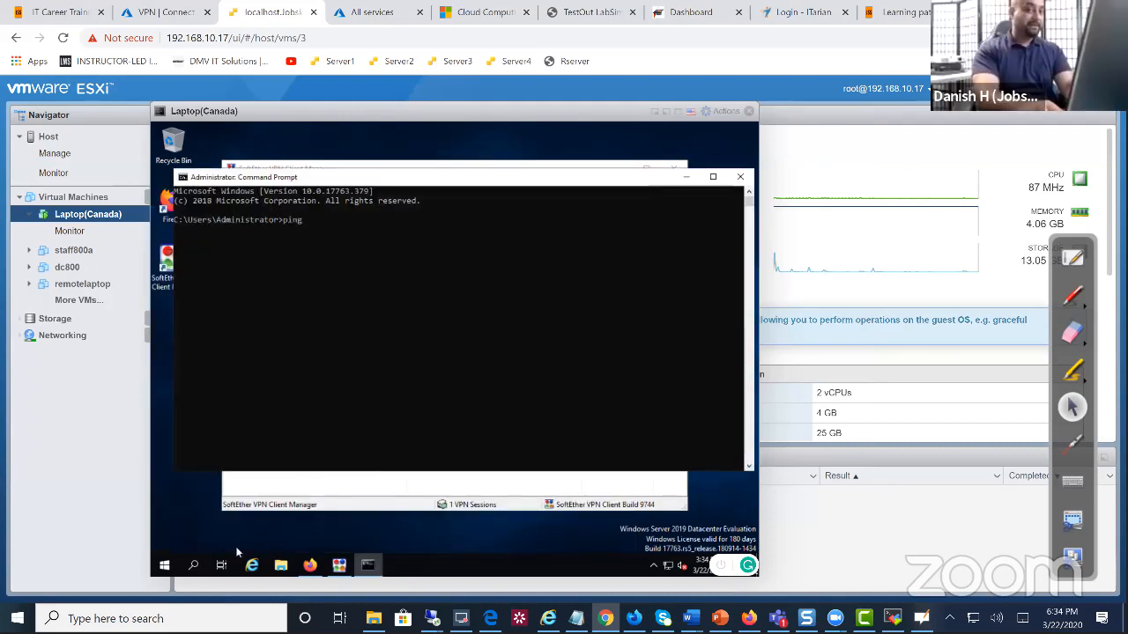
type("demodc")
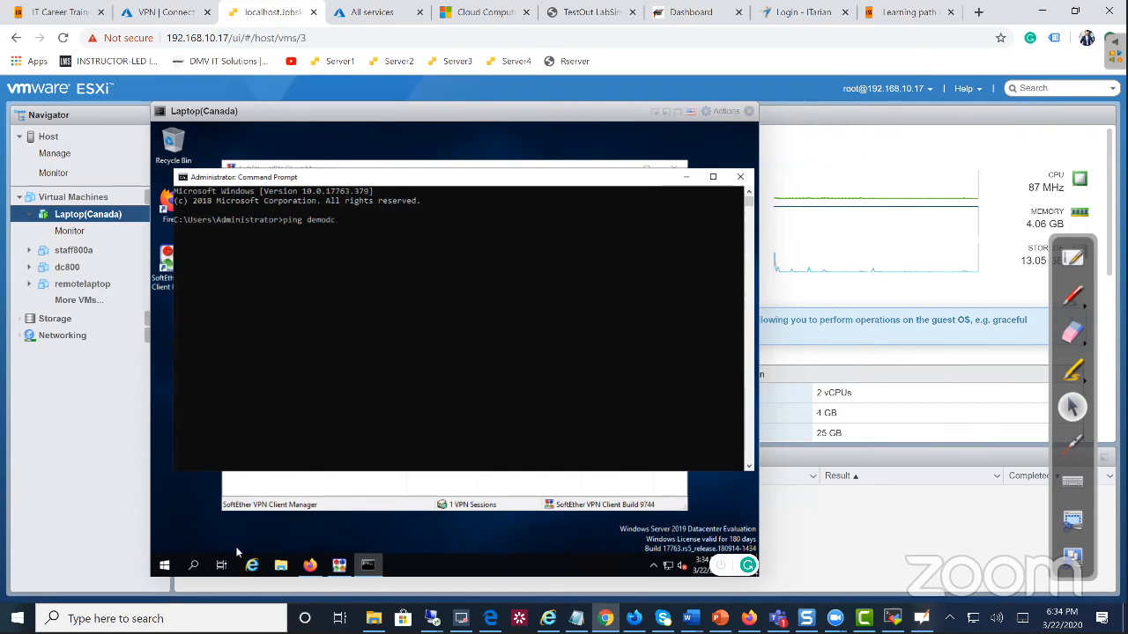
key("Return")
left_click(167, 13)
left_click(264, 13)
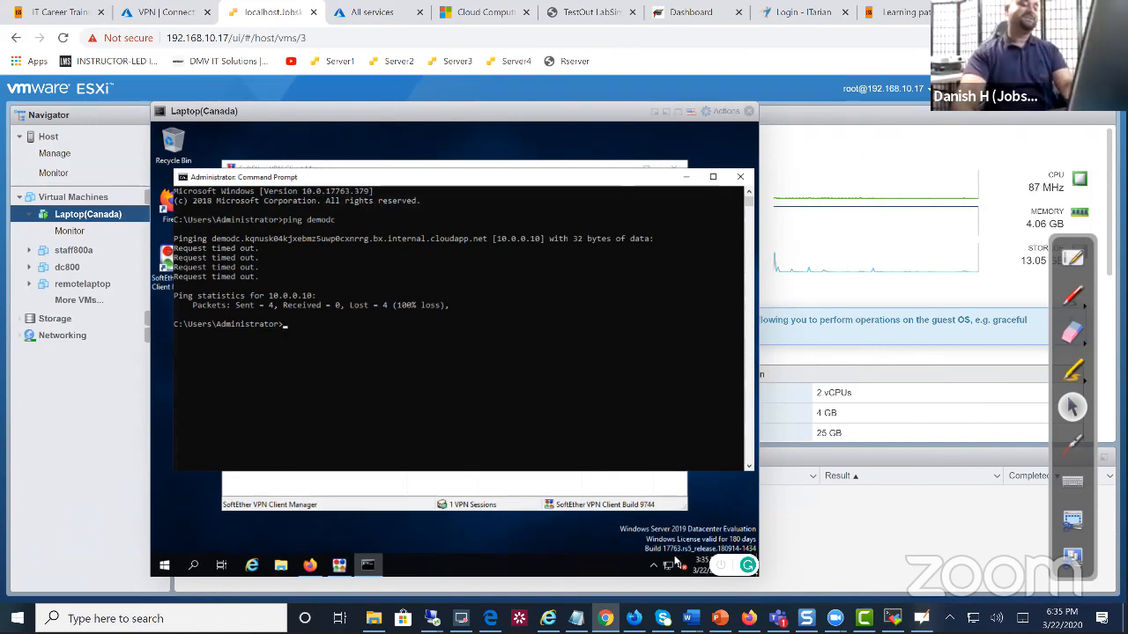
Go from Network & Internet settings to Network Connections and select the VPN - VPN Client adapter
right_click(668, 564)
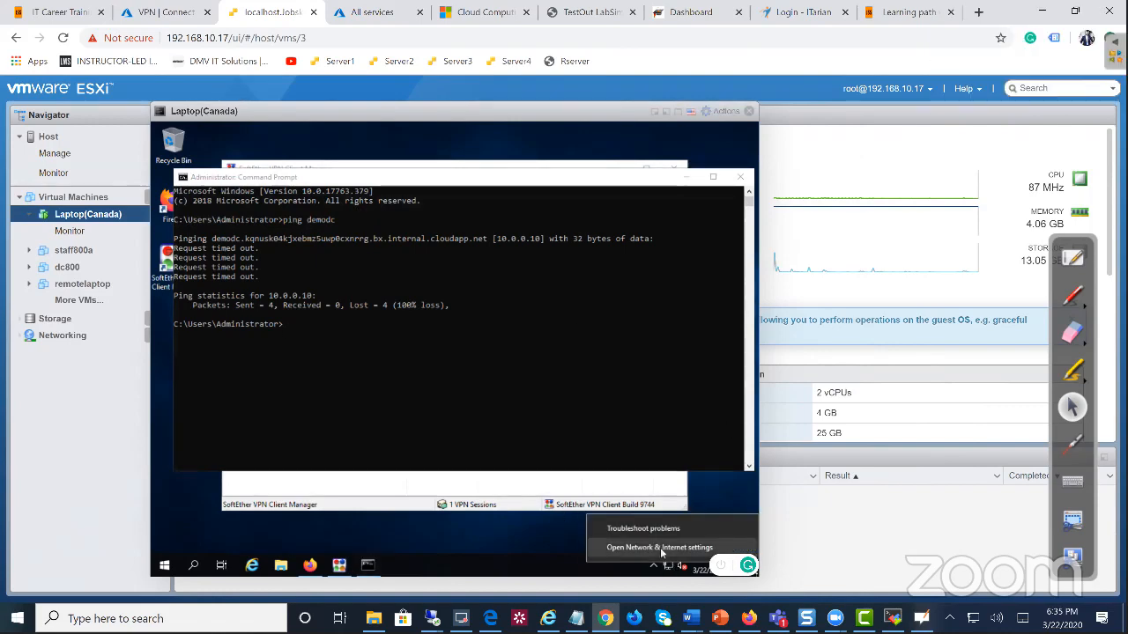
left_click(659, 547)
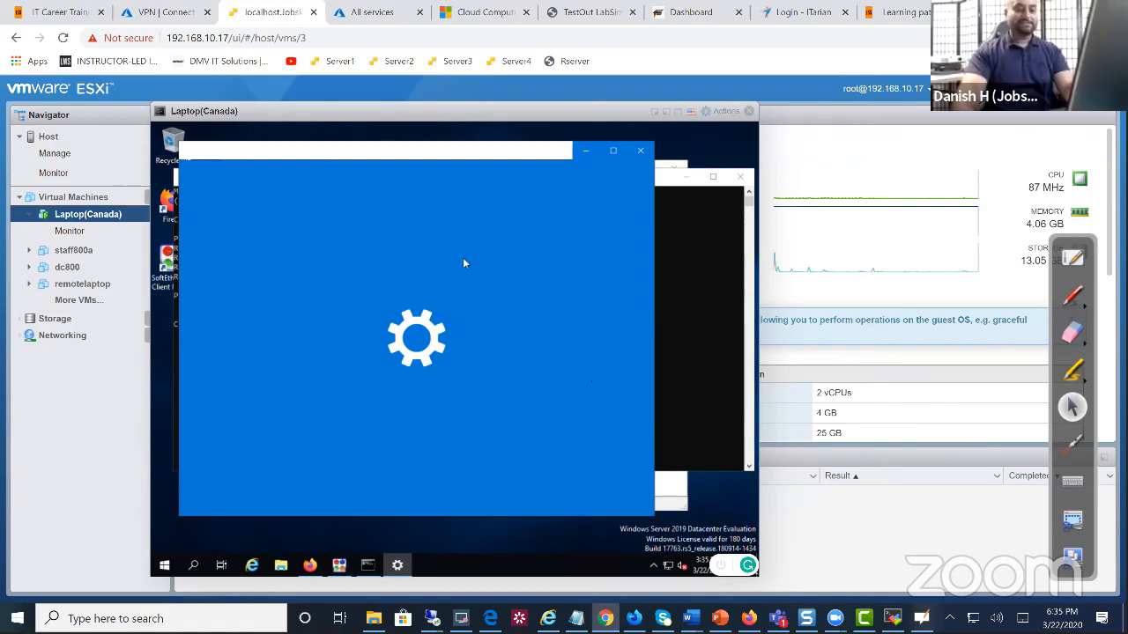
left_click(220, 304)
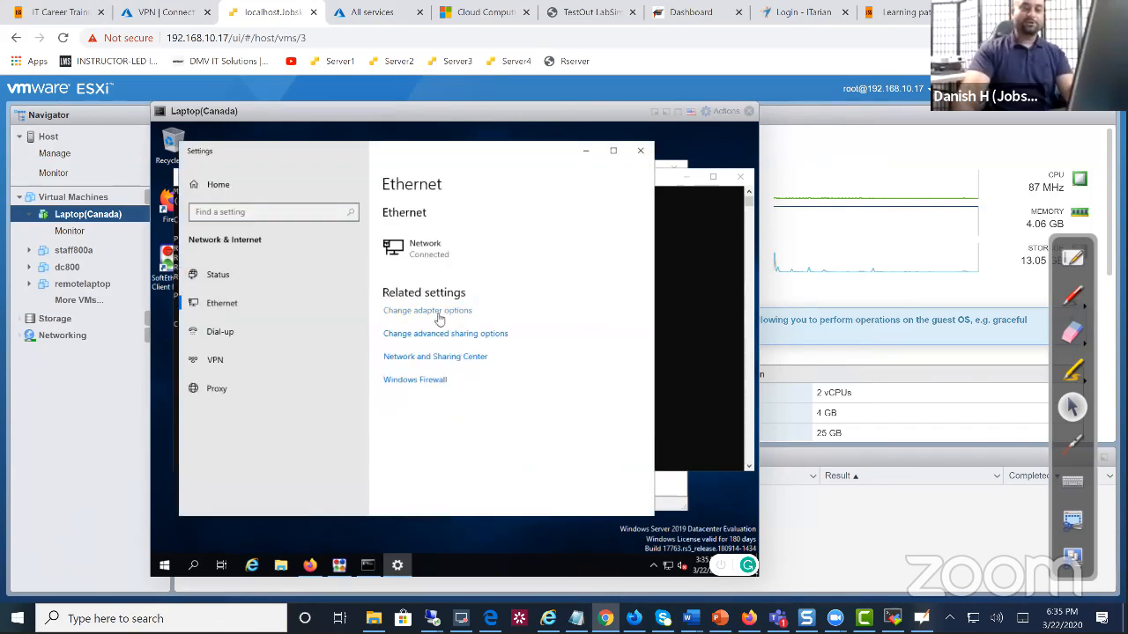
left_click(438, 314)
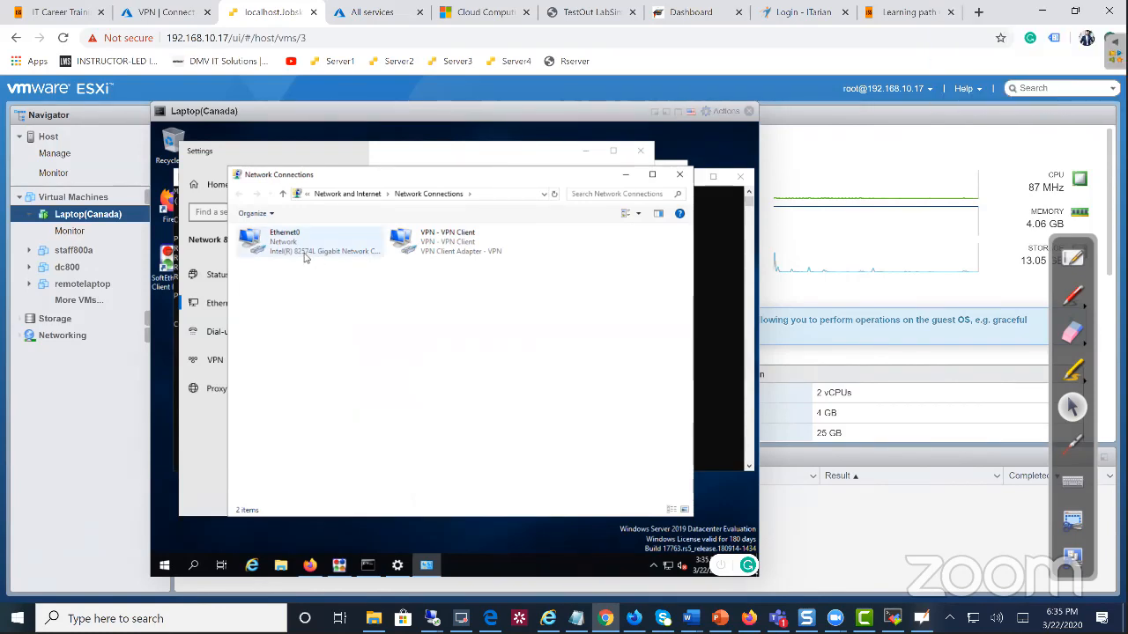
left_click(299, 253)
left_click(443, 251)
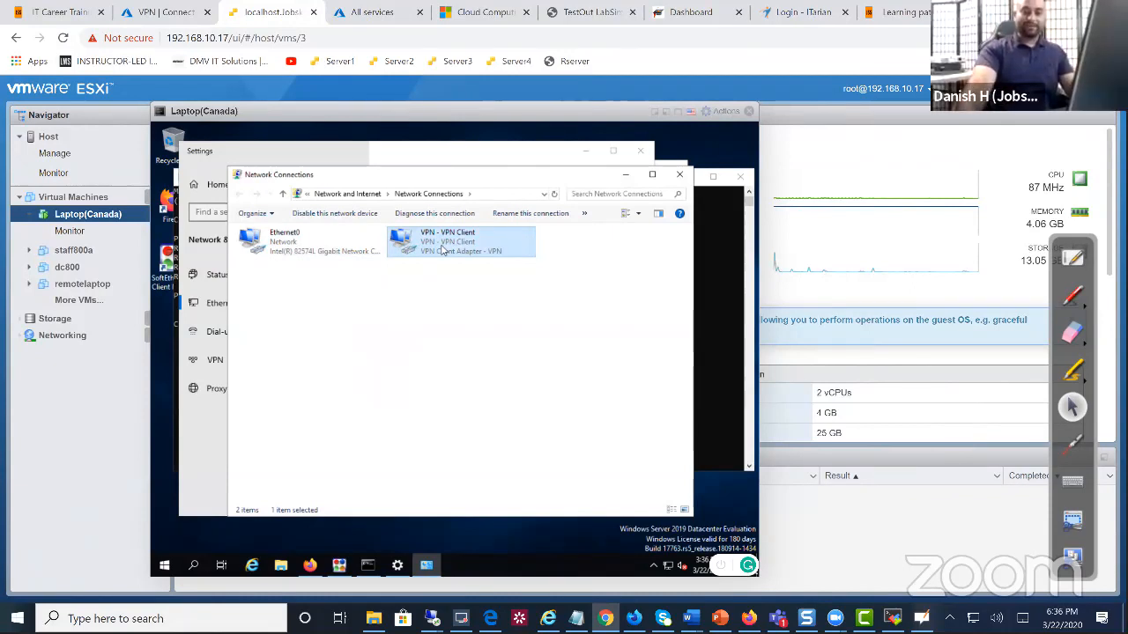
Open the computer name and domain change dialog via the System About page and System Properties
right_click(174, 568)
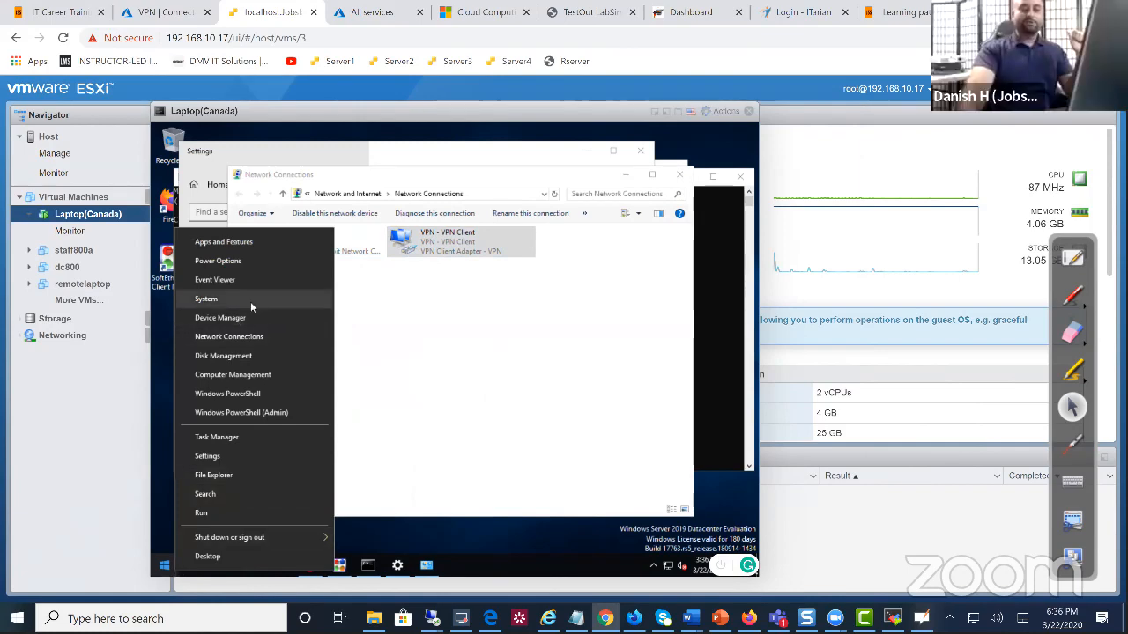
left_click(255, 299)
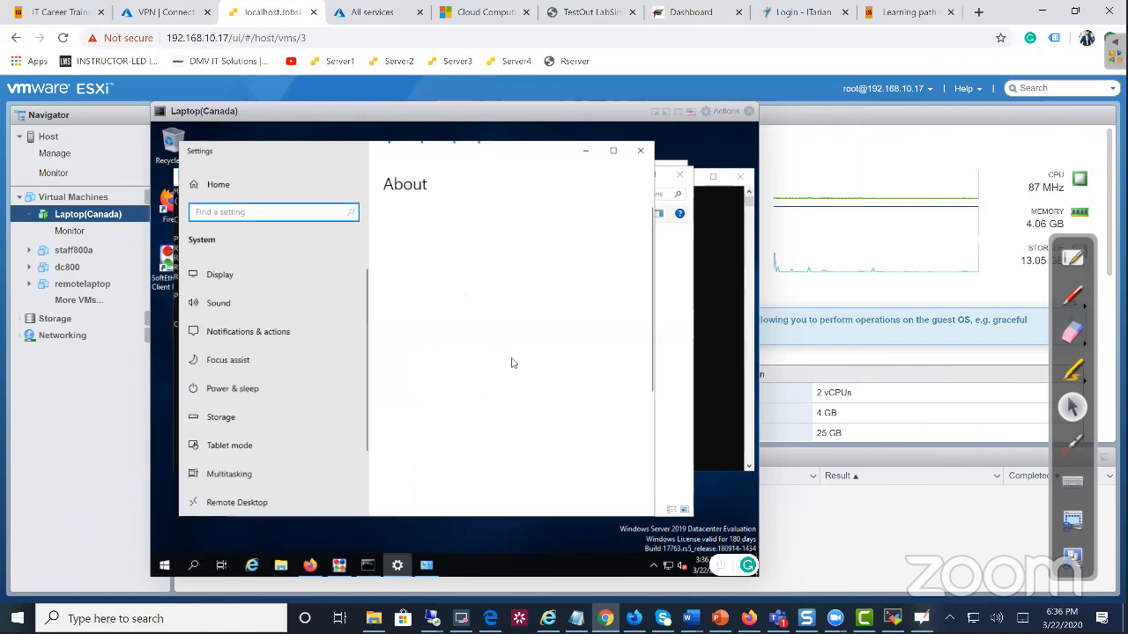
scroll(518, 384, "down", 5)
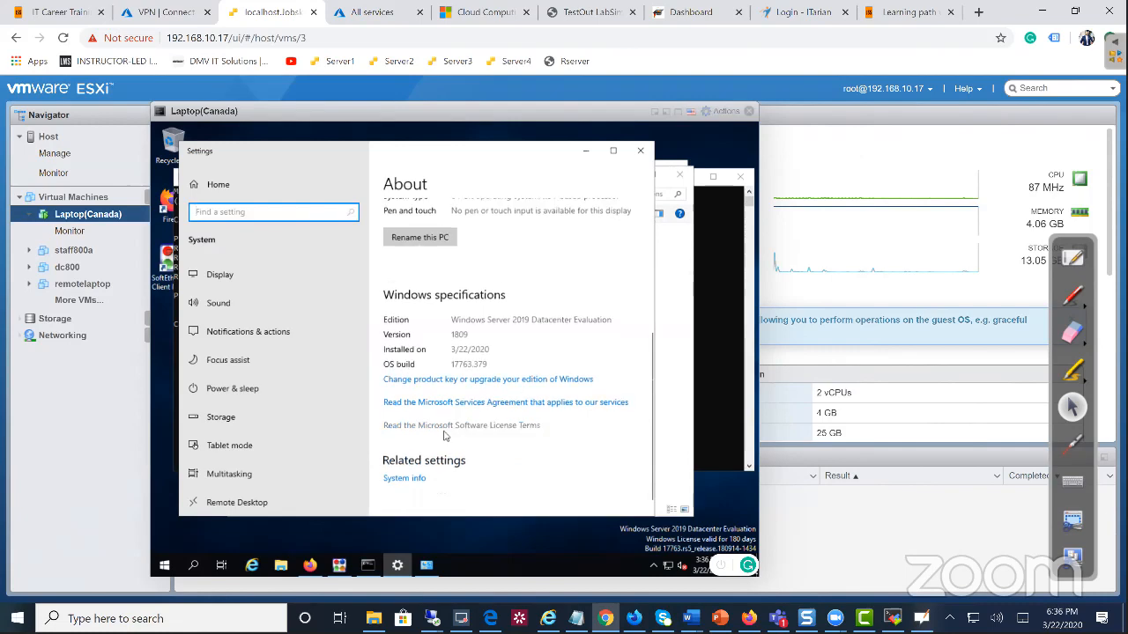
left_click(422, 469)
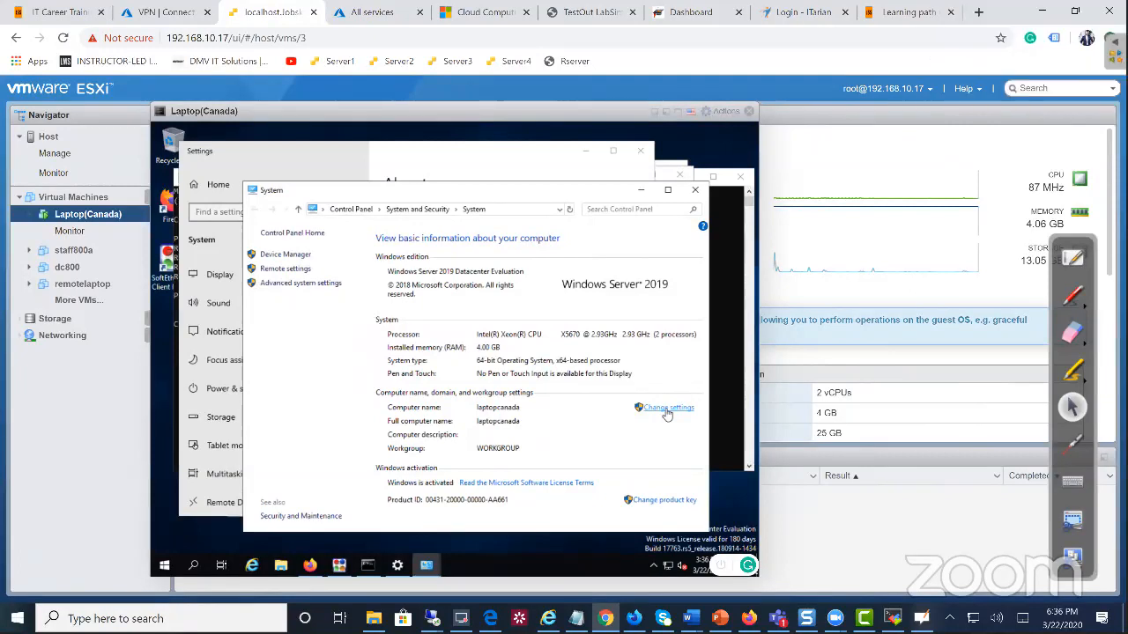
left_click(667, 411)
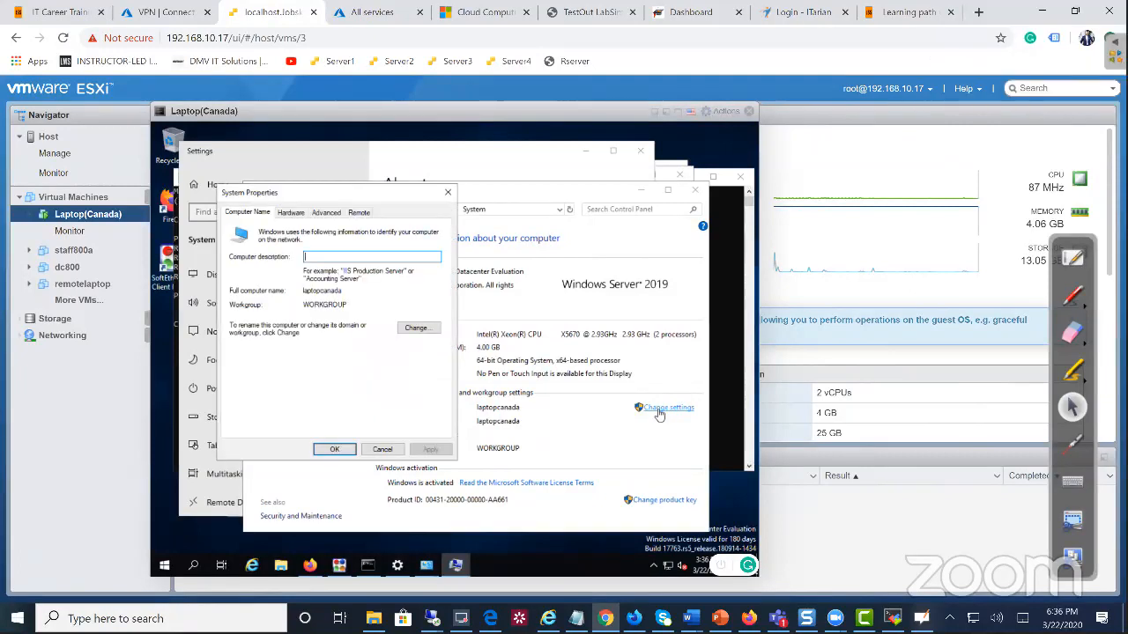
left_click(417, 329)
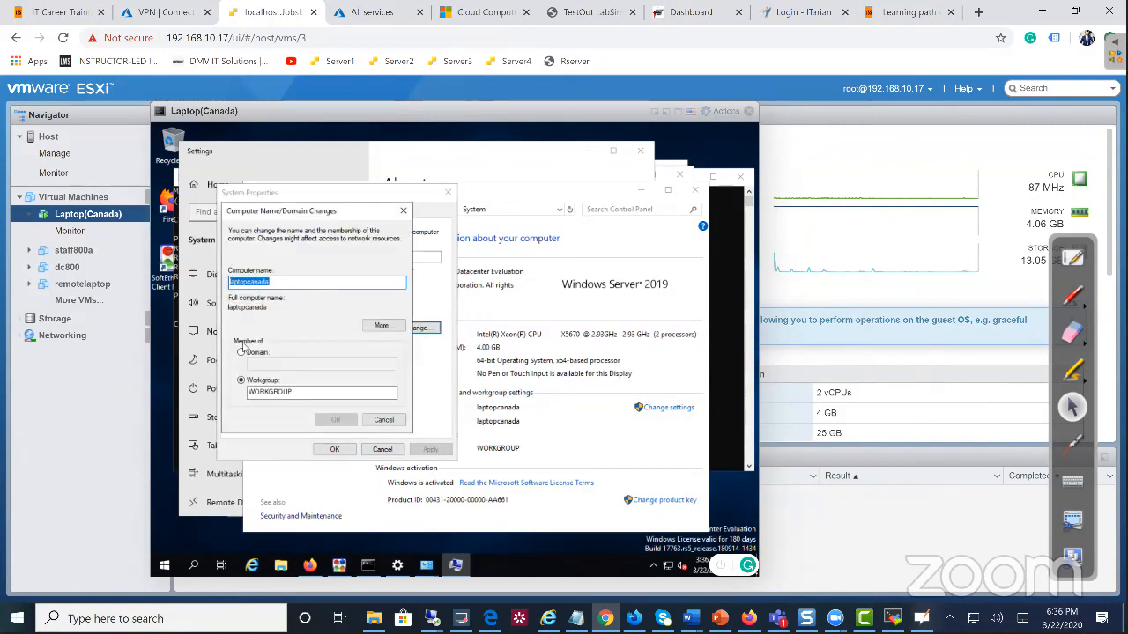
Try joining the domain demodc.jobskillshare.org, read the DNS error details, and cancel the change
left_click(241, 352)
type("demodc")
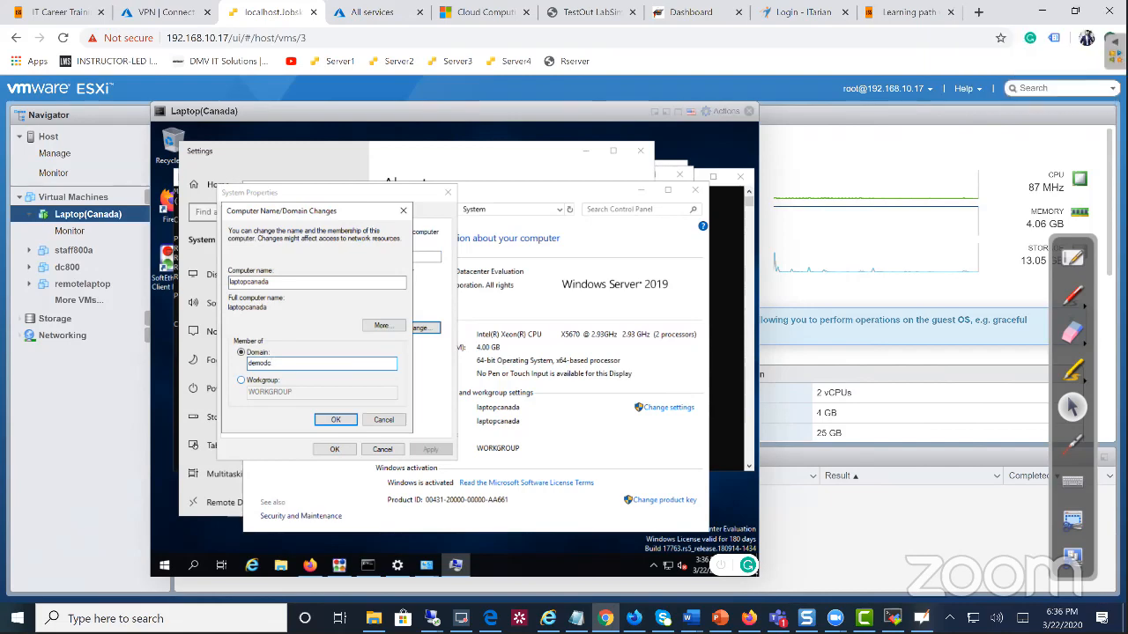
type(".job")
type(".jobsk")
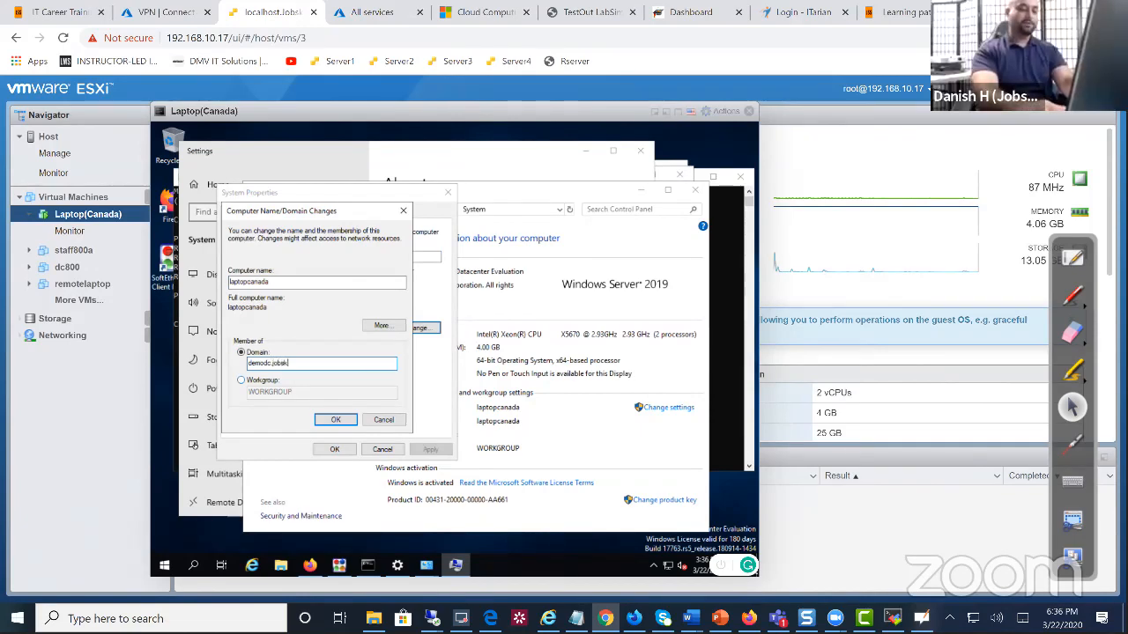
type("illshare.org")
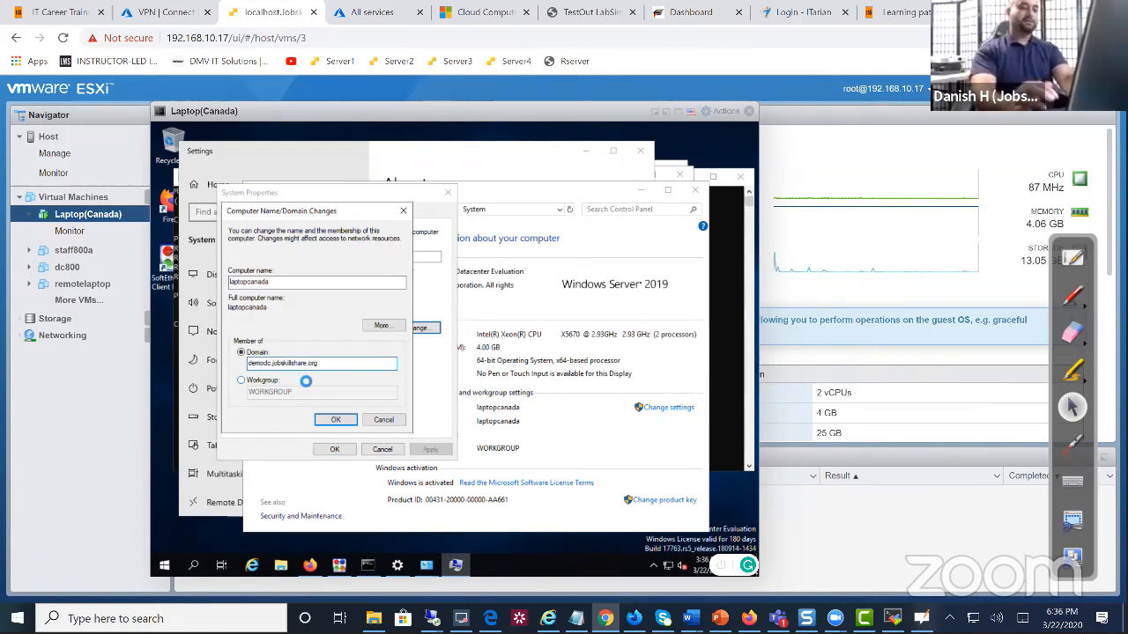
key("Return")
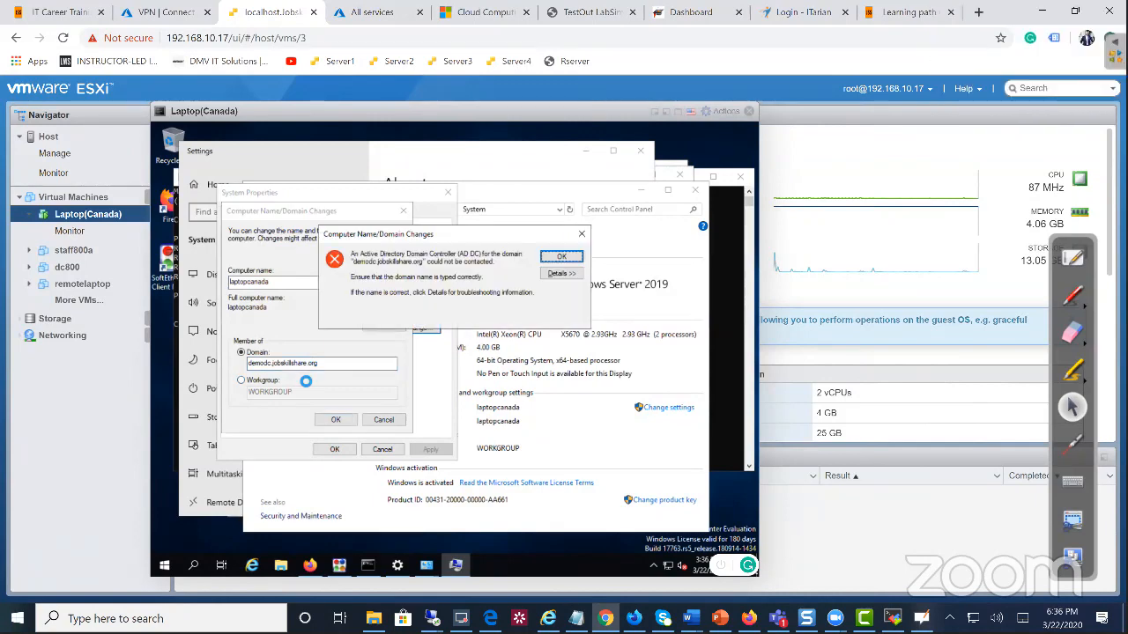
left_click(555, 274)
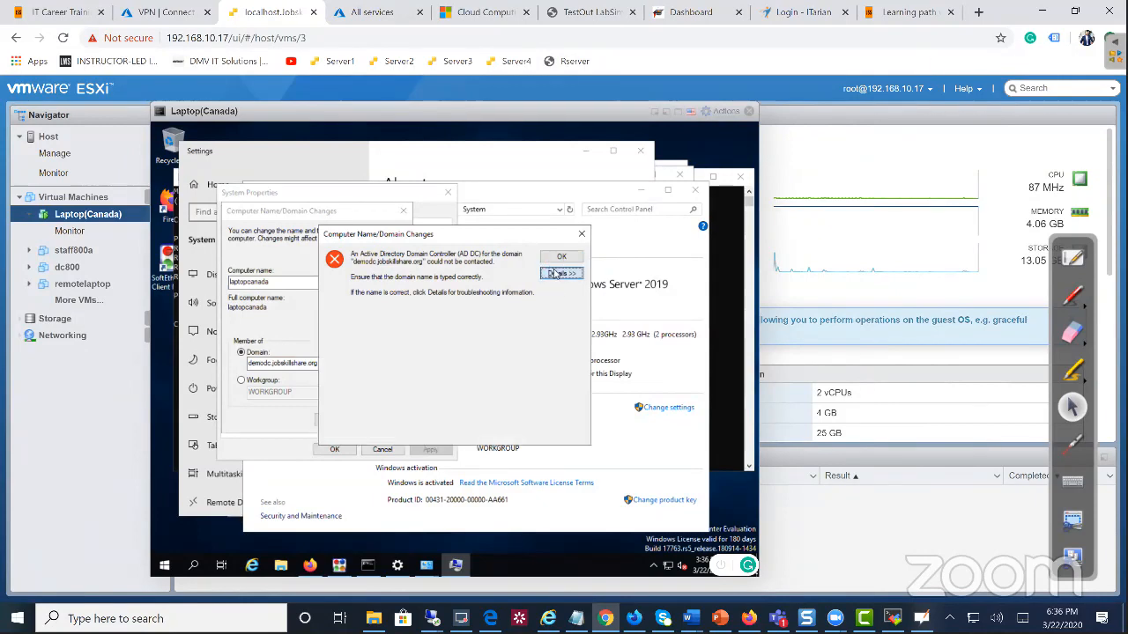
left_click_drag(404, 393, 308, 371)
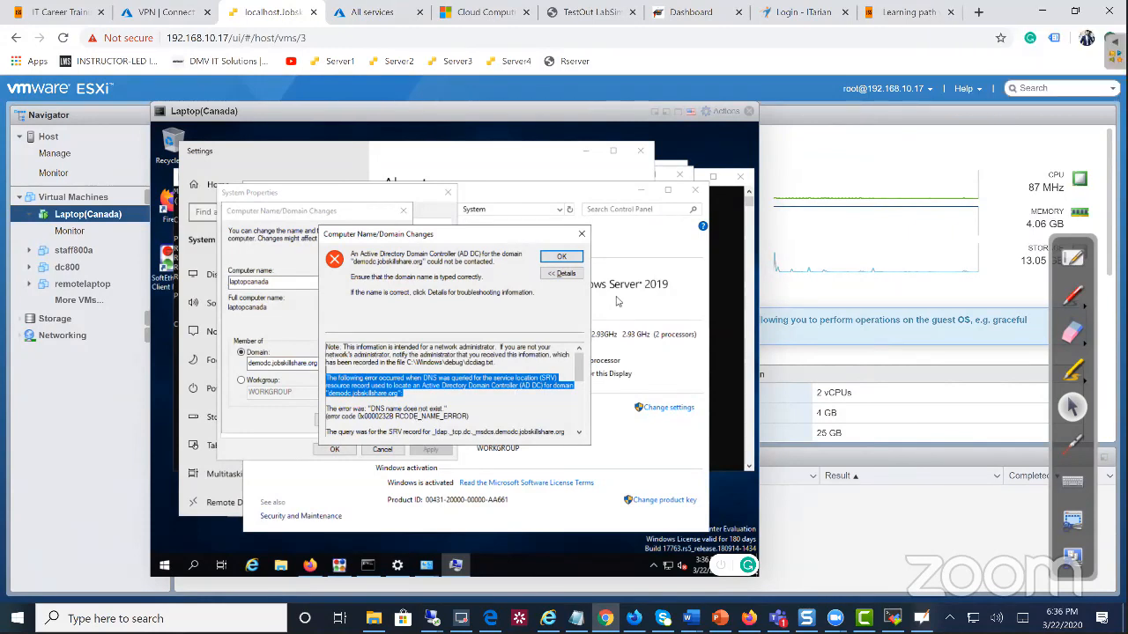
left_click(562, 257)
left_click(404, 210)
Close the System Properties, Command Prompt, System and Settings windows to reveal Network Connections
left_click(449, 194)
left_click(716, 200)
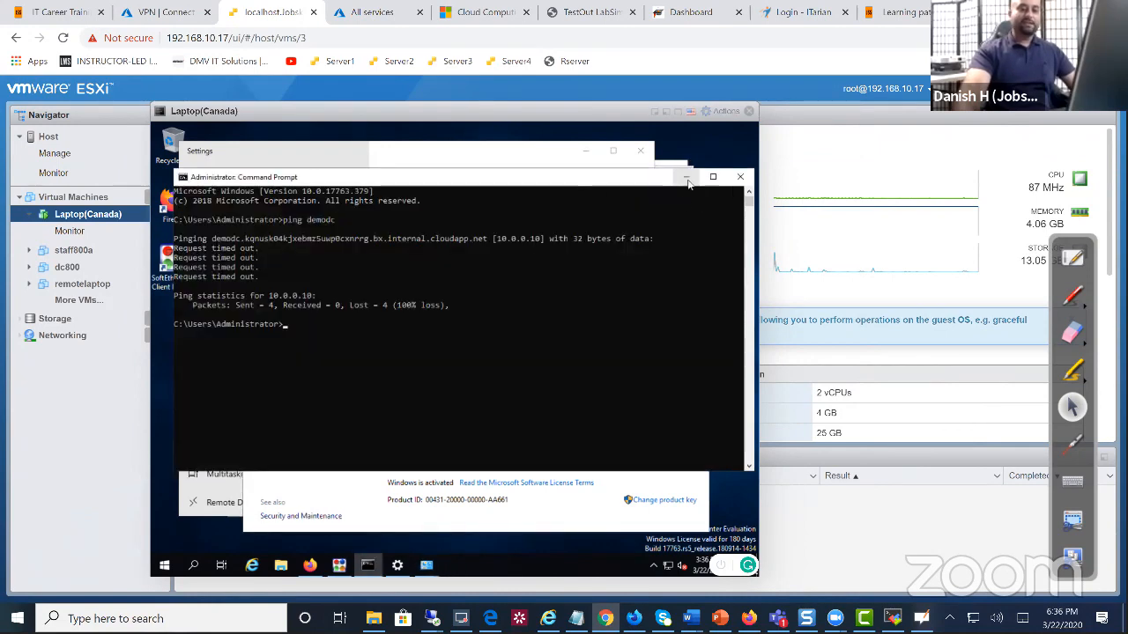
left_click(741, 177)
left_click(556, 176)
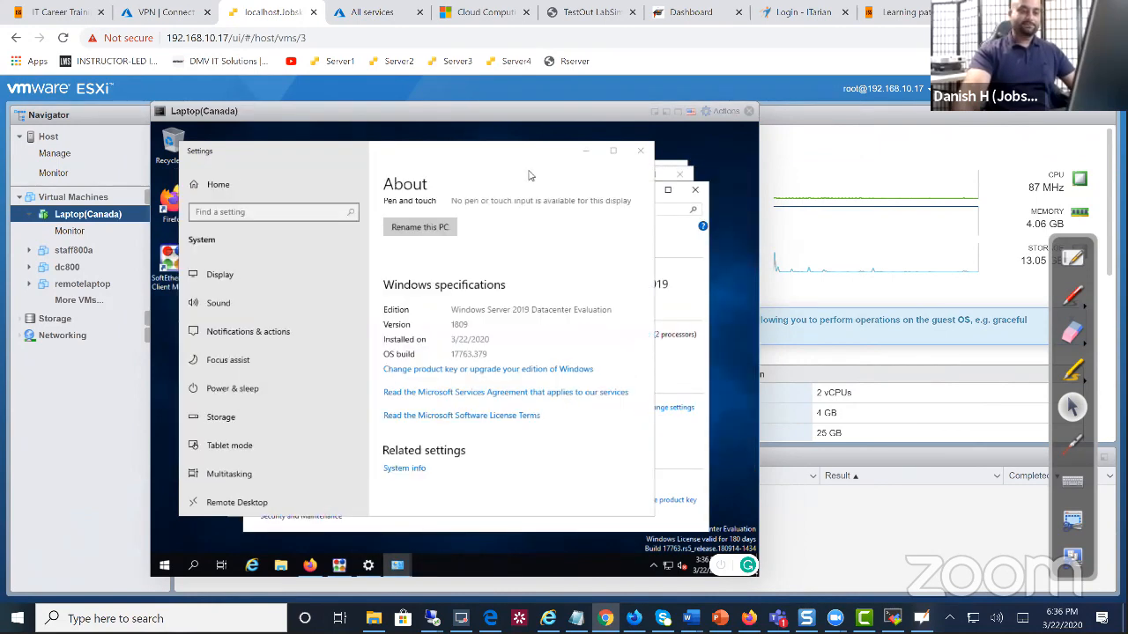
left_click(697, 268)
left_click(695, 190)
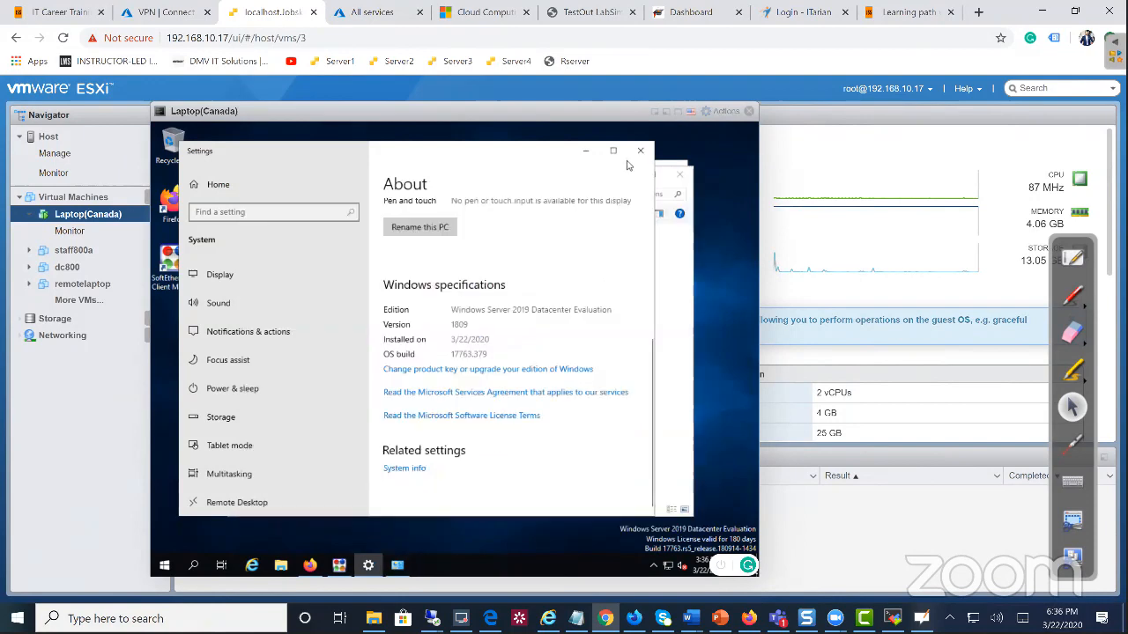
left_click(640, 151)
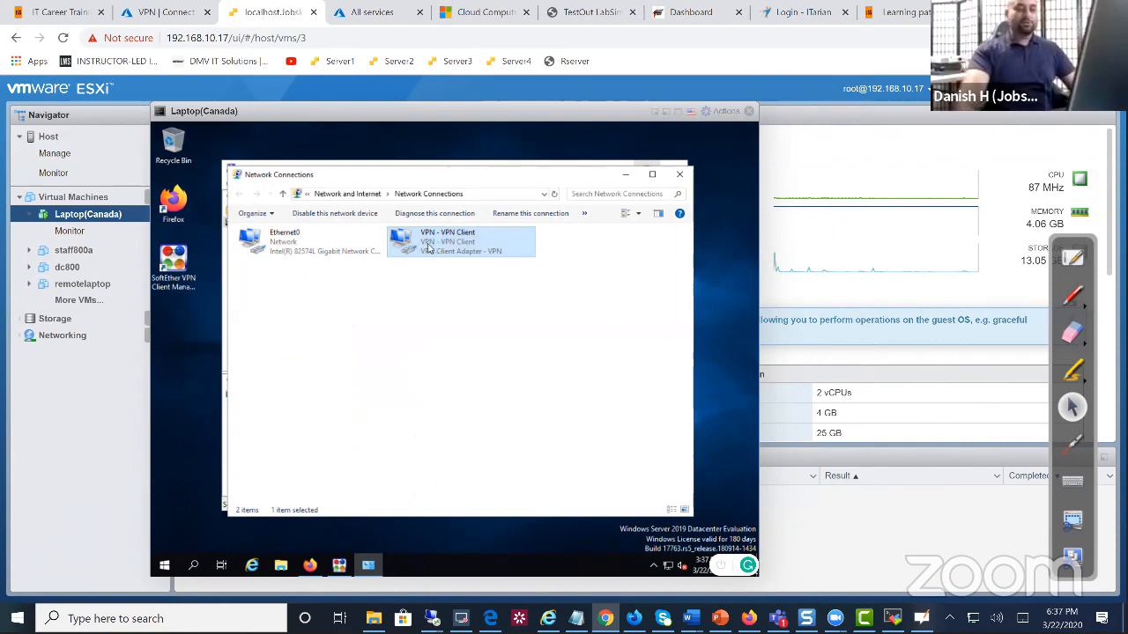
Switch the VPN - VPN Client adapter's IPv4 settings to manually specified DNS server addresses
right_click(430, 246)
left_click(471, 359)
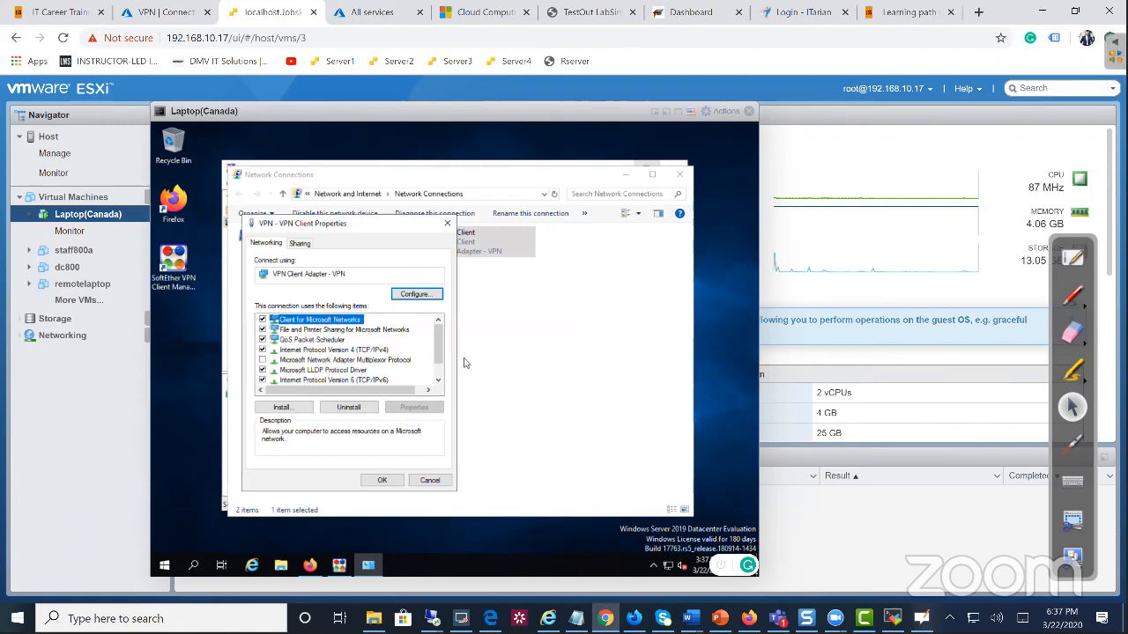
left_click(358, 349)
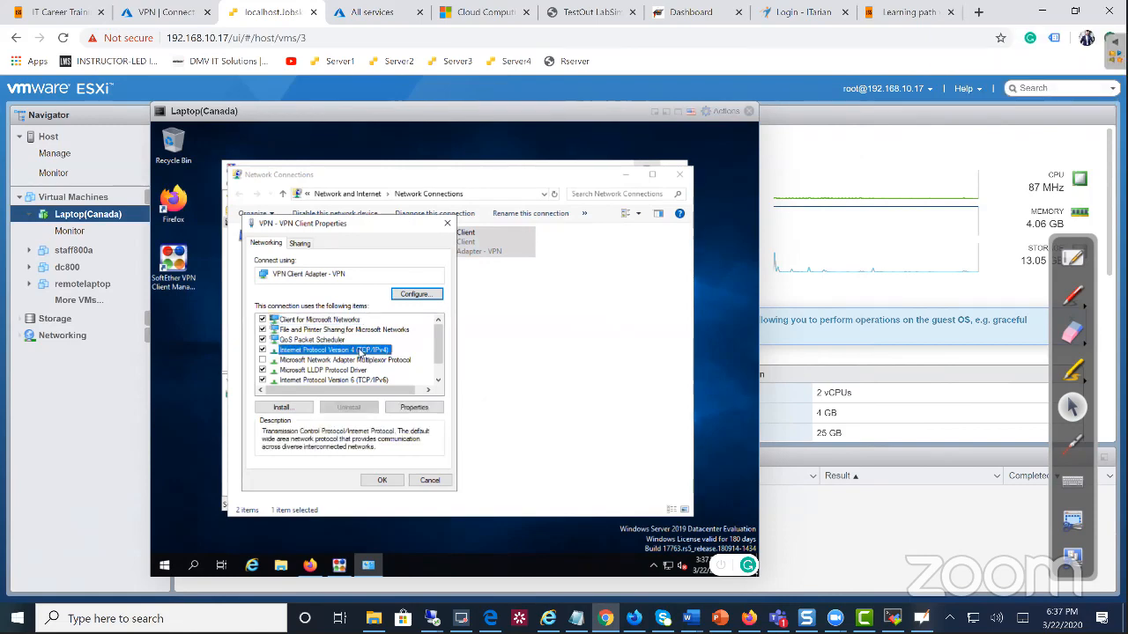
left_click(414, 407)
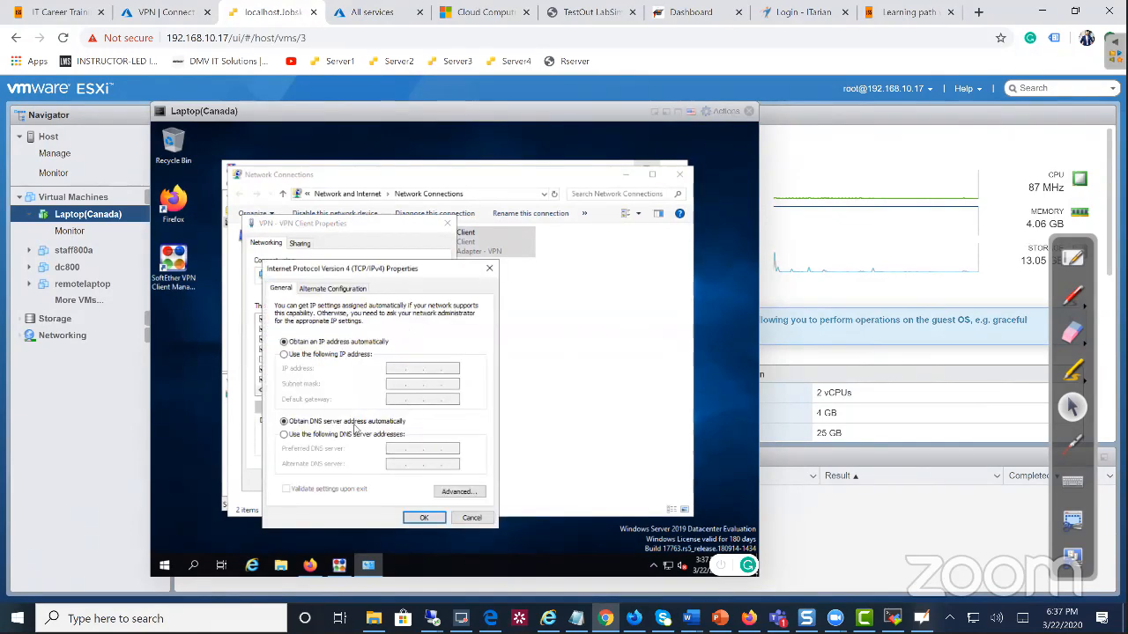
left_click(284, 435)
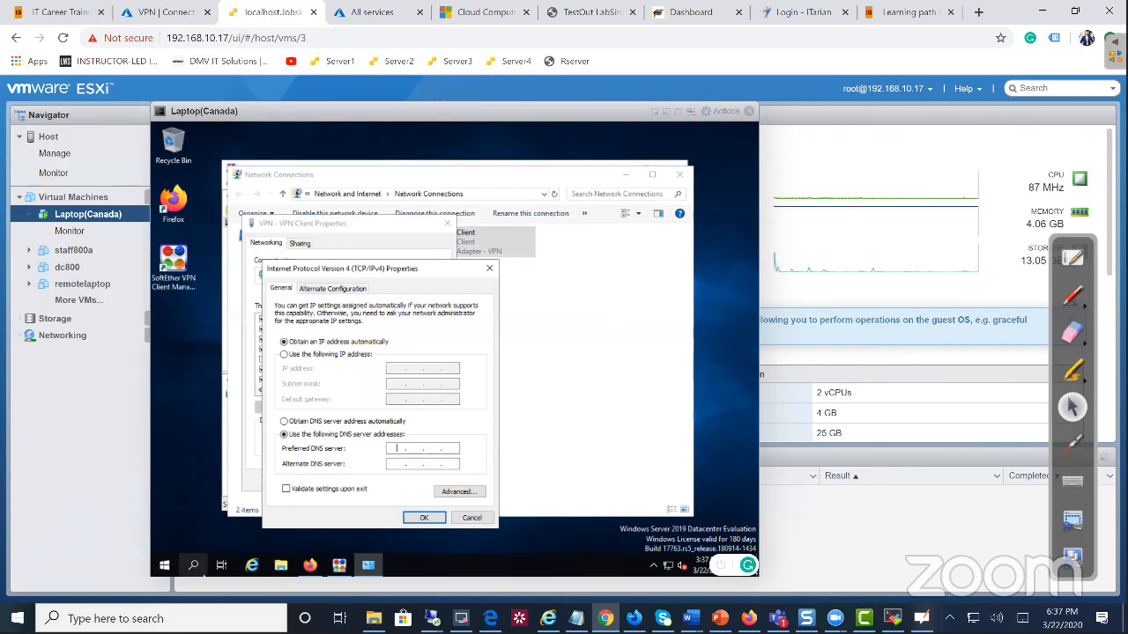
left_click(193, 565)
Launch Command Prompt and run the ping to demodc (entered as 'ping dmmodc')
type("cmd")
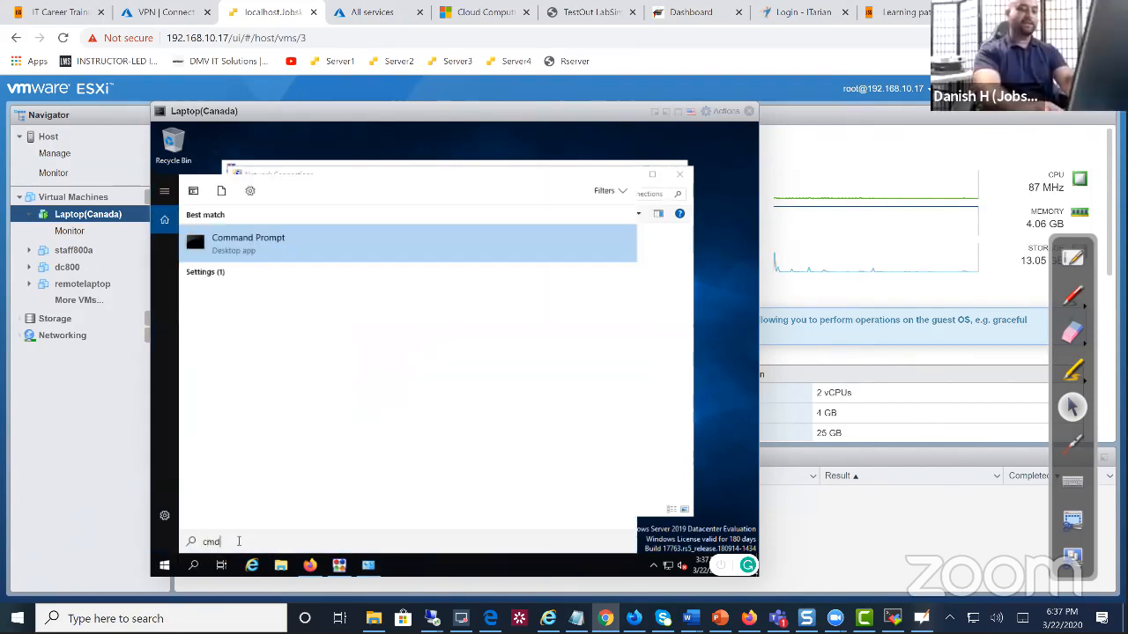
key("Return")
type("ping")
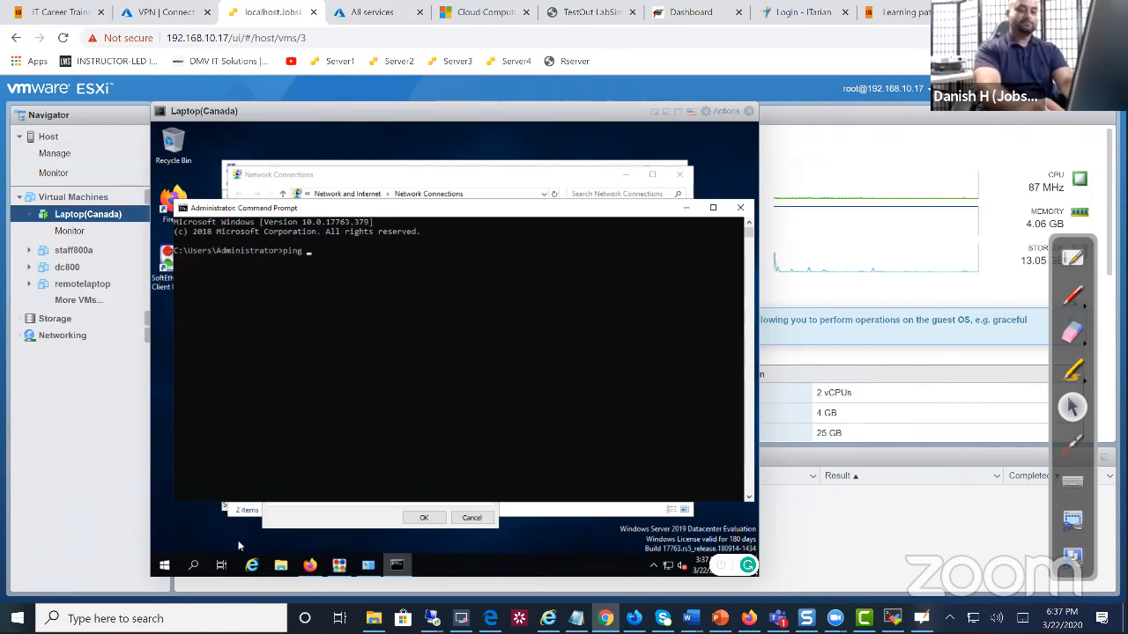
type(" dm")
type("modc")
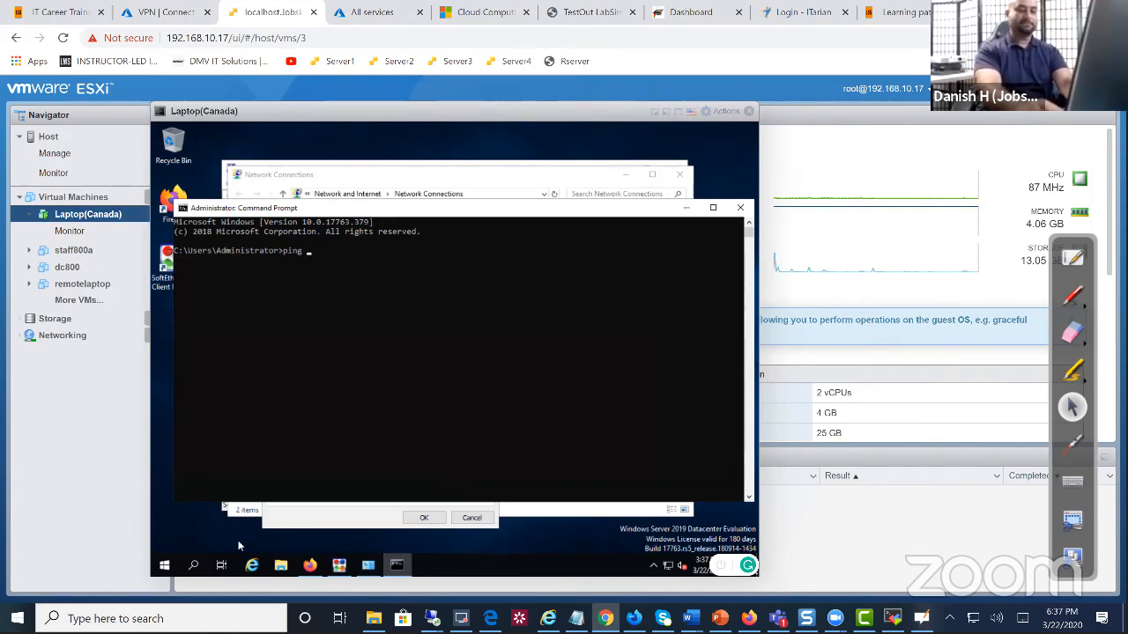
key("Return")
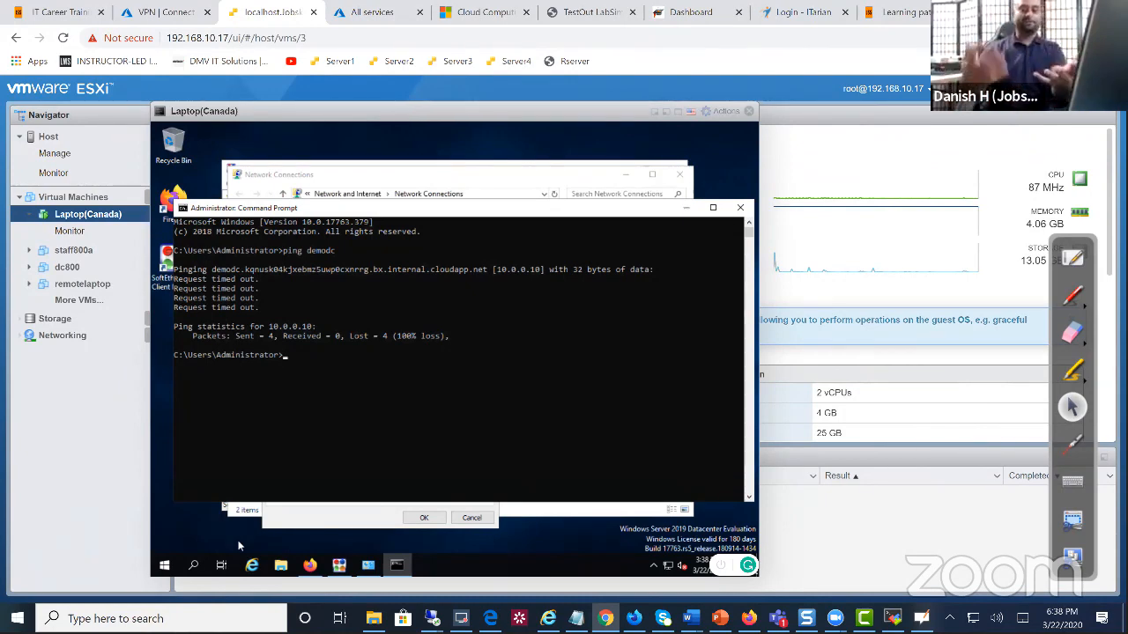
Close Command Prompt, set the VPN adapter's preferred DNS server to 10.0.0.1, and open Windows search
left_click(740, 208)
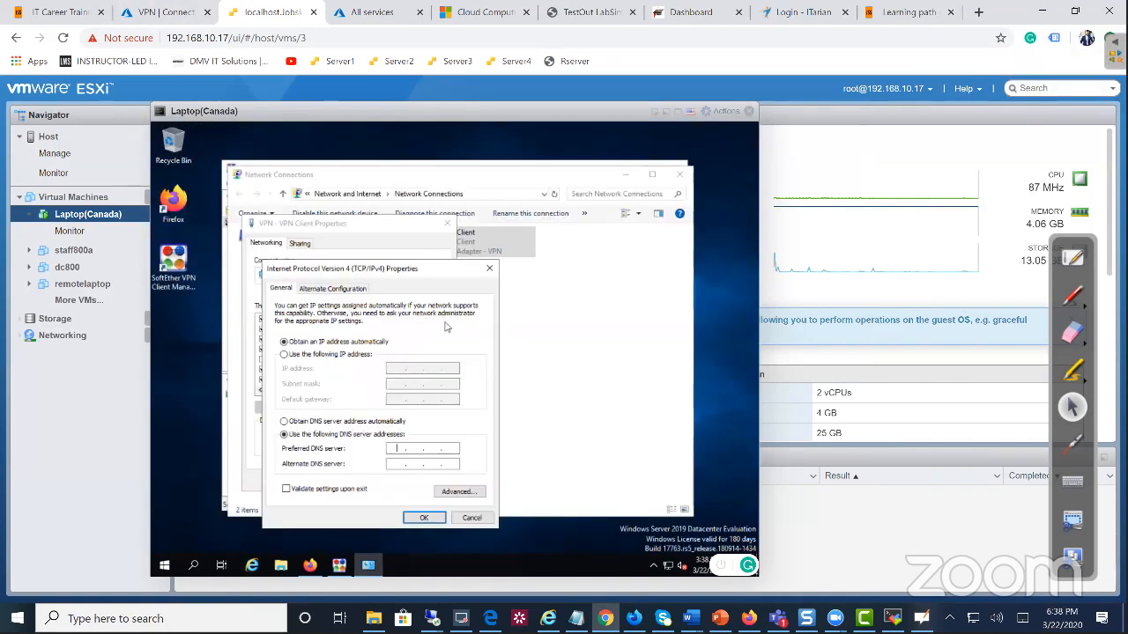
left_click(397, 450)
type("10 ")
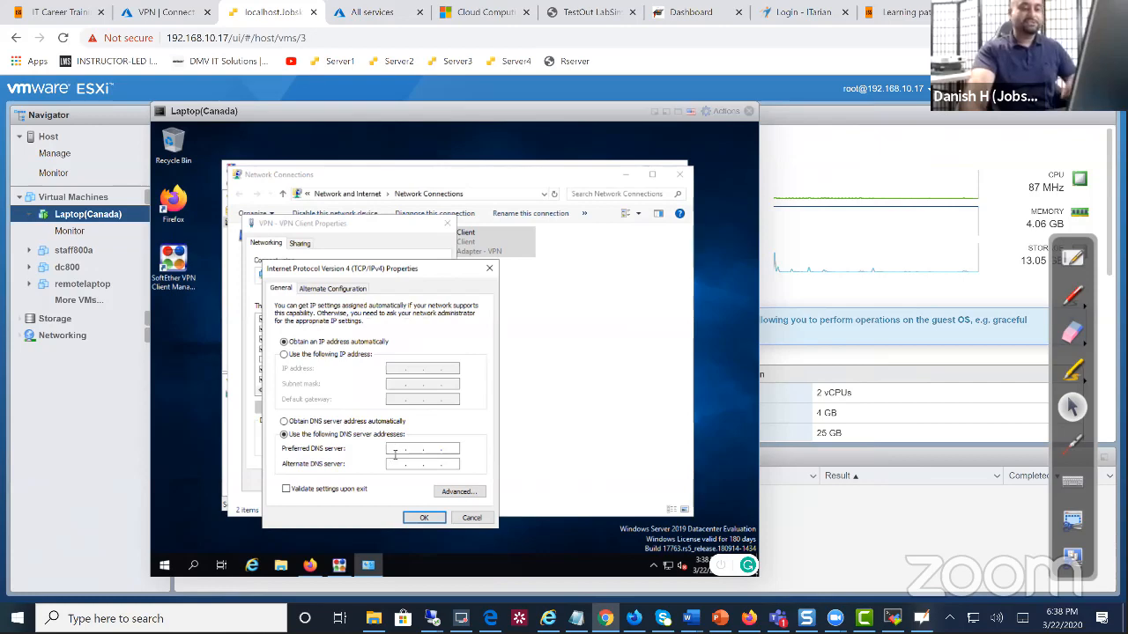
type(". 0 . 0 .")
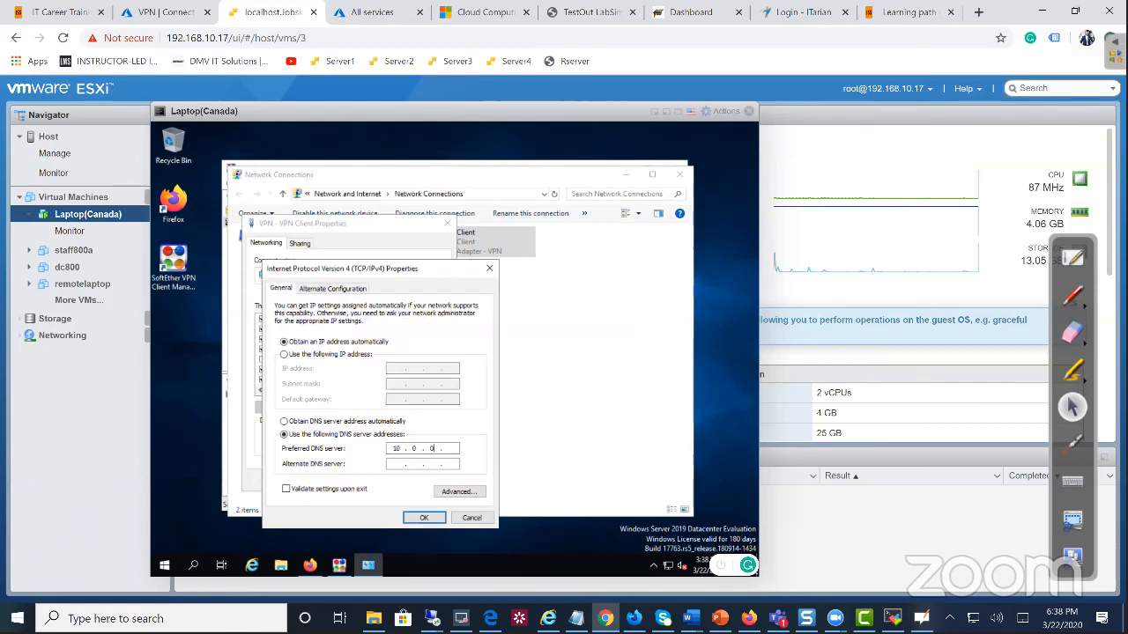
type(" 1")
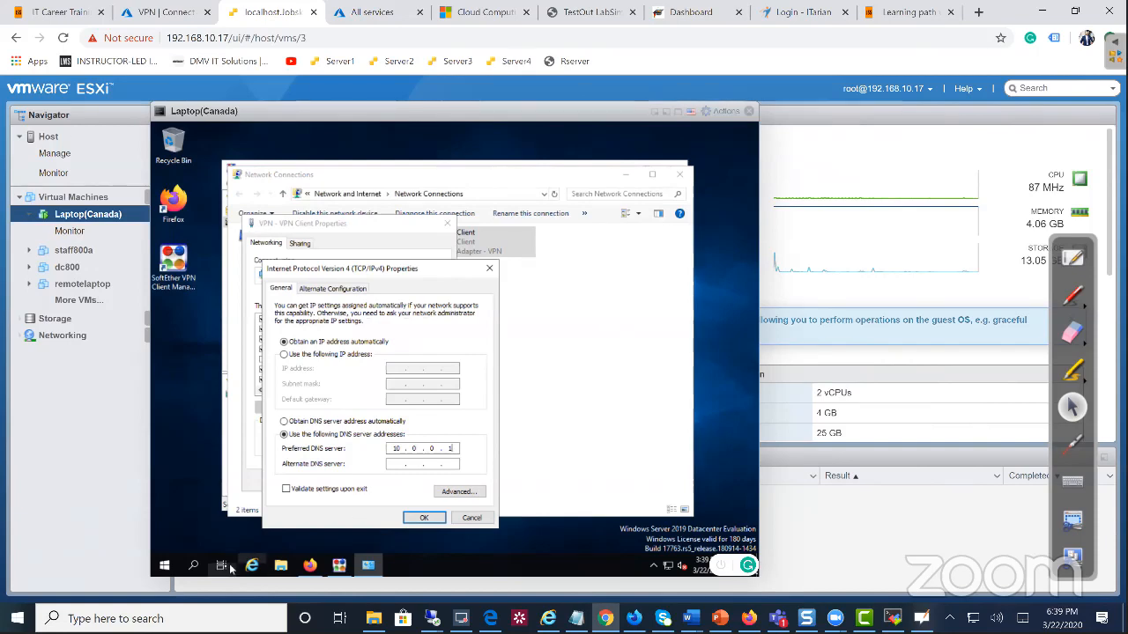
left_click(201, 567)
Launch Command Prompt via 'cmd', run 'ping demodc' (it times out), then minimize it
type("cmd")
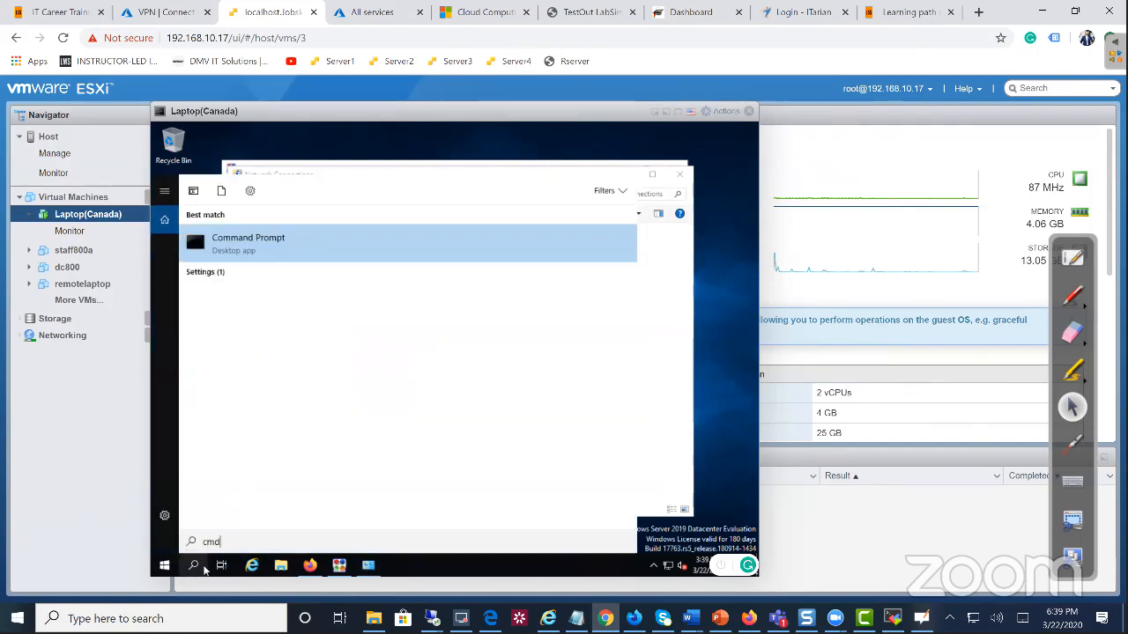
key("Return")
type("ip")
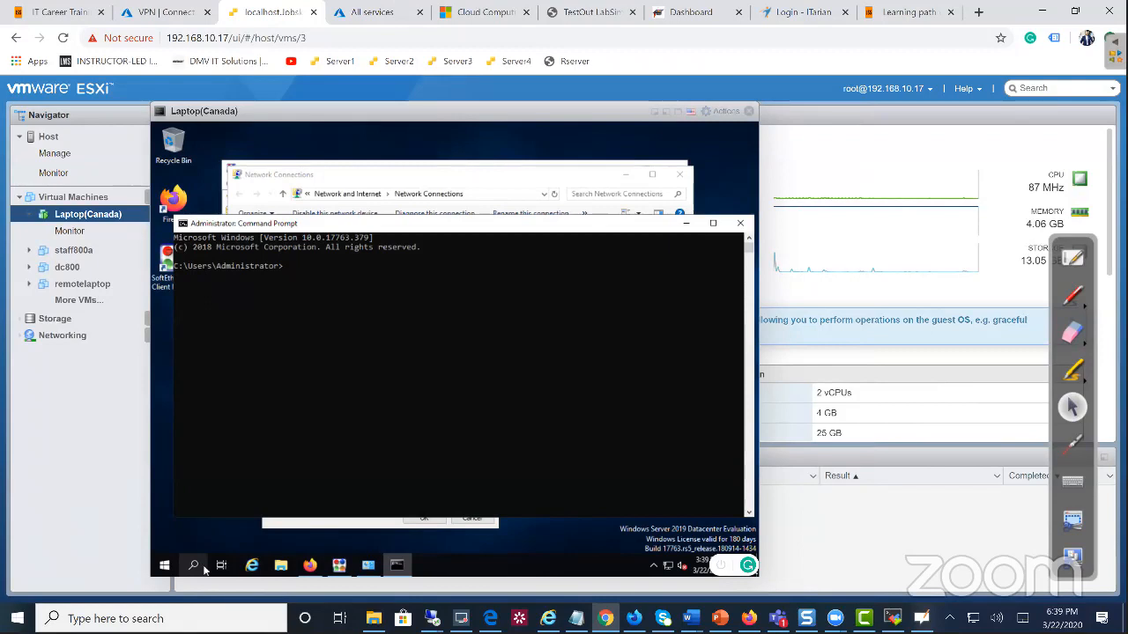
type("ping demodc")
key("Return")
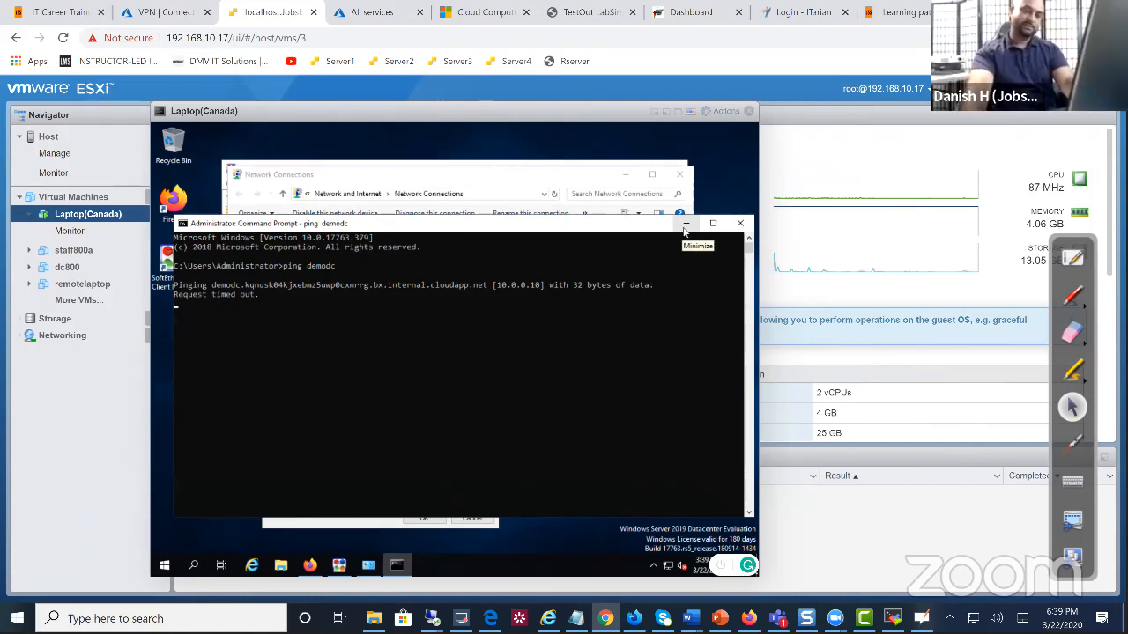
left_click(685, 225)
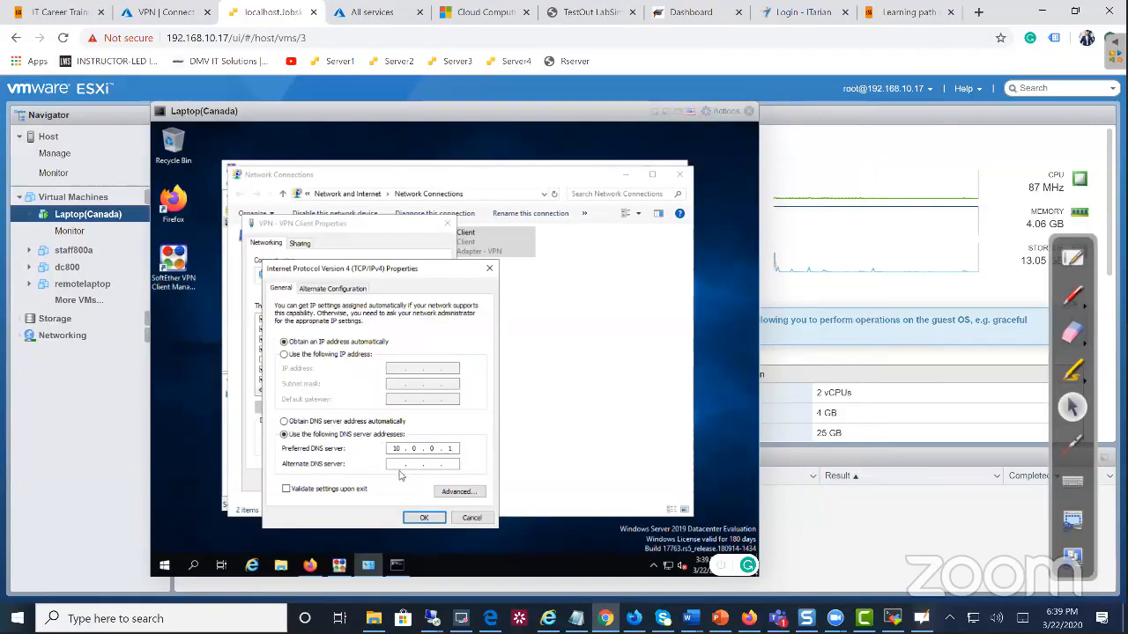
Add 8.8.8.8 as the VPN adapter's alternate DNS server and save the settings
left_click(420, 465)
type("8 . 8 . 8 . 8")
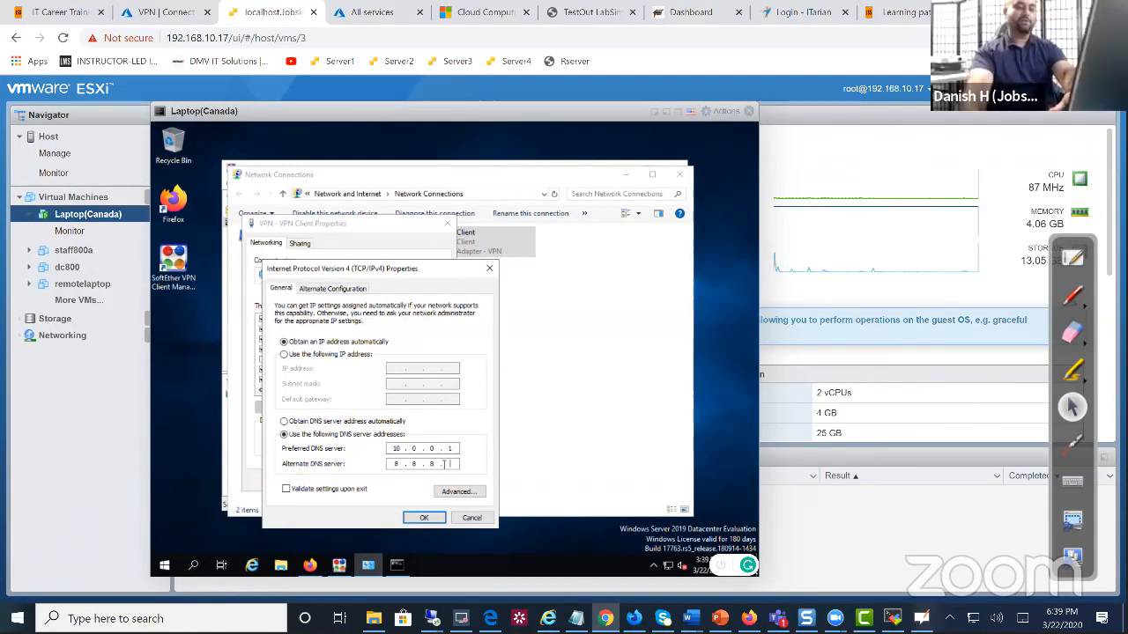
left_click(424, 517)
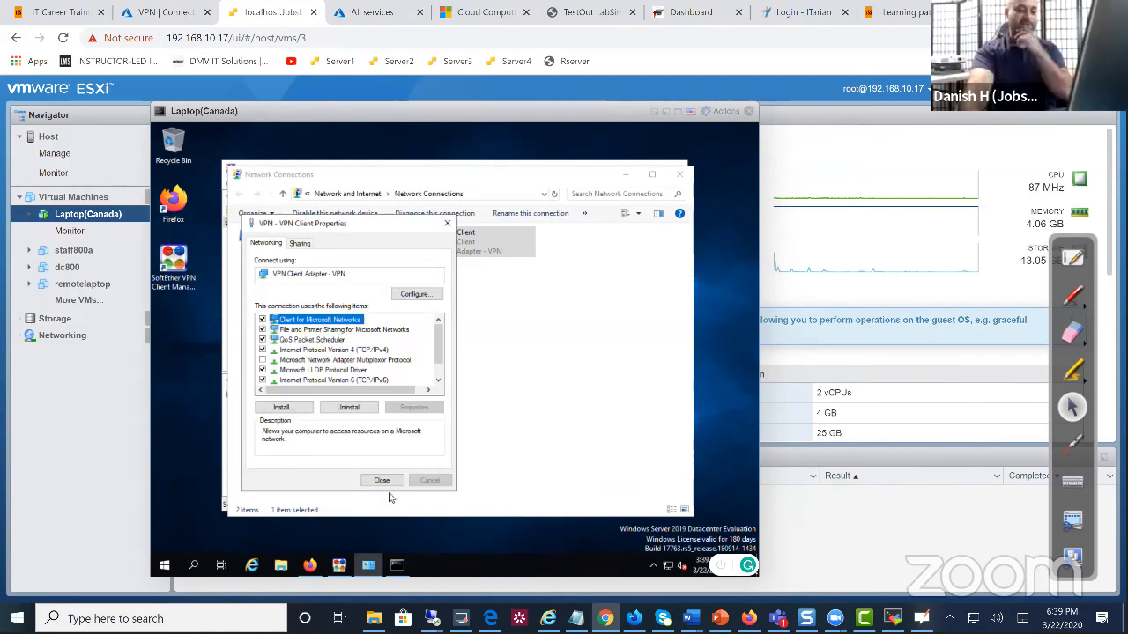
left_click(389, 484)
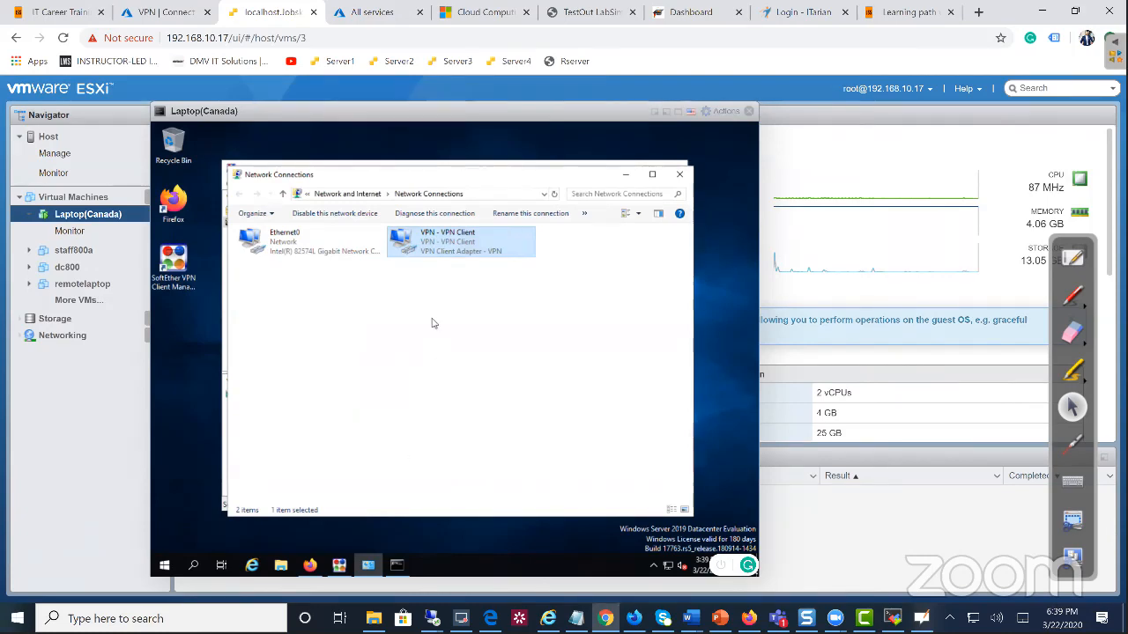
Change the preferred DNS server to 10.0.0.10 in IPv4 properties, save, and return to SoftEther VPN Client Manager
right_click(442, 248)
left_click(474, 358)
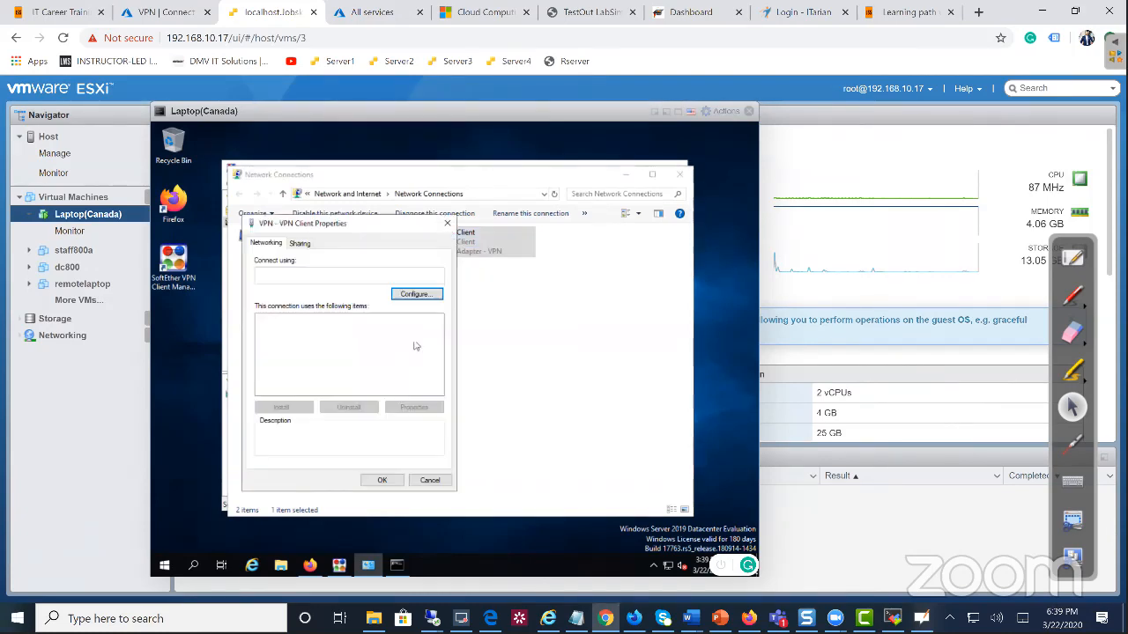
left_click(337, 361)
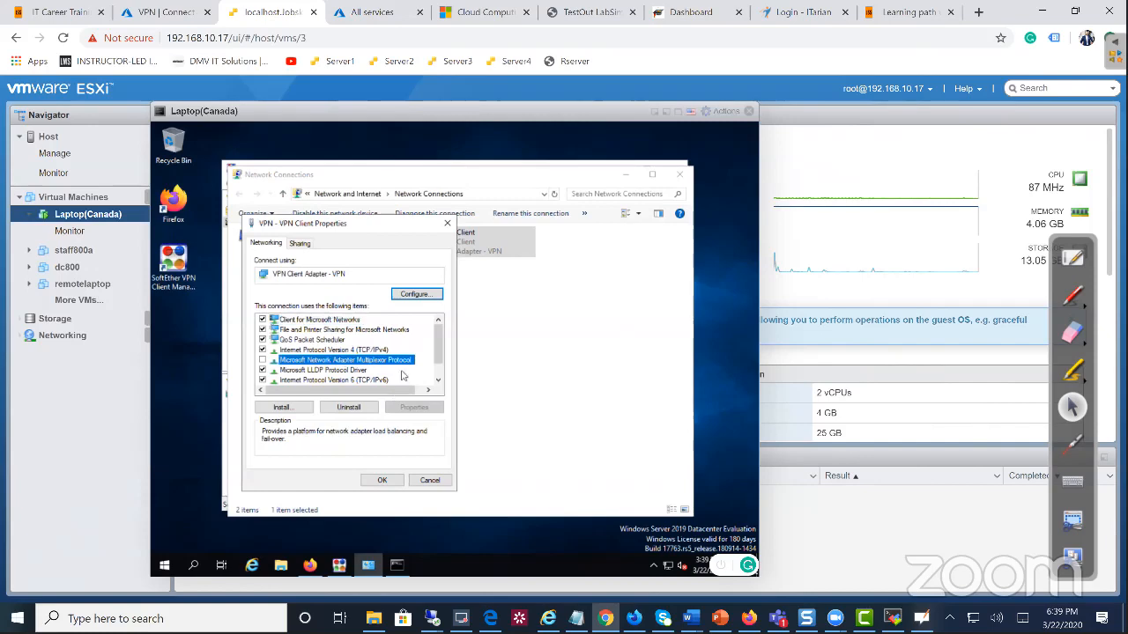
left_click(381, 350)
left_click(408, 406)
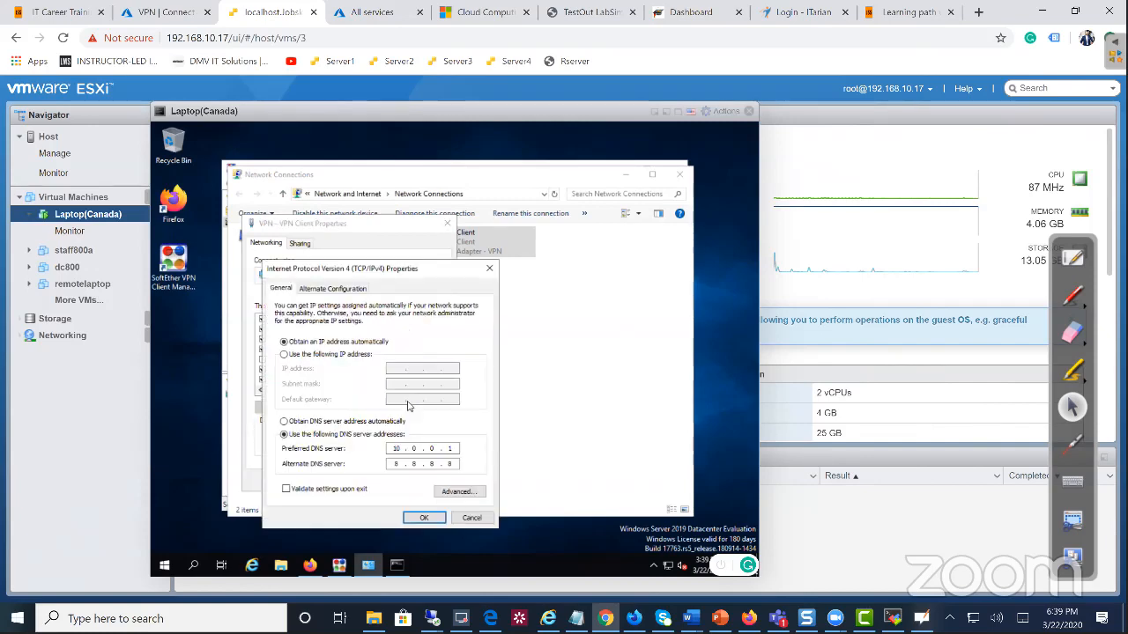
left_click(457, 448)
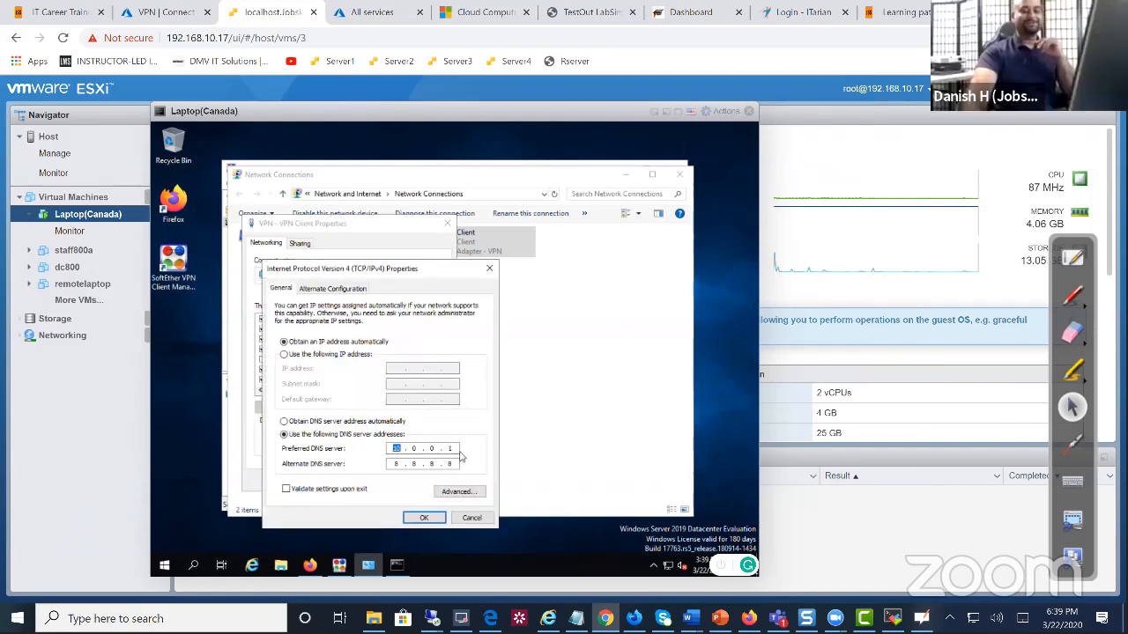
left_click(453, 449)
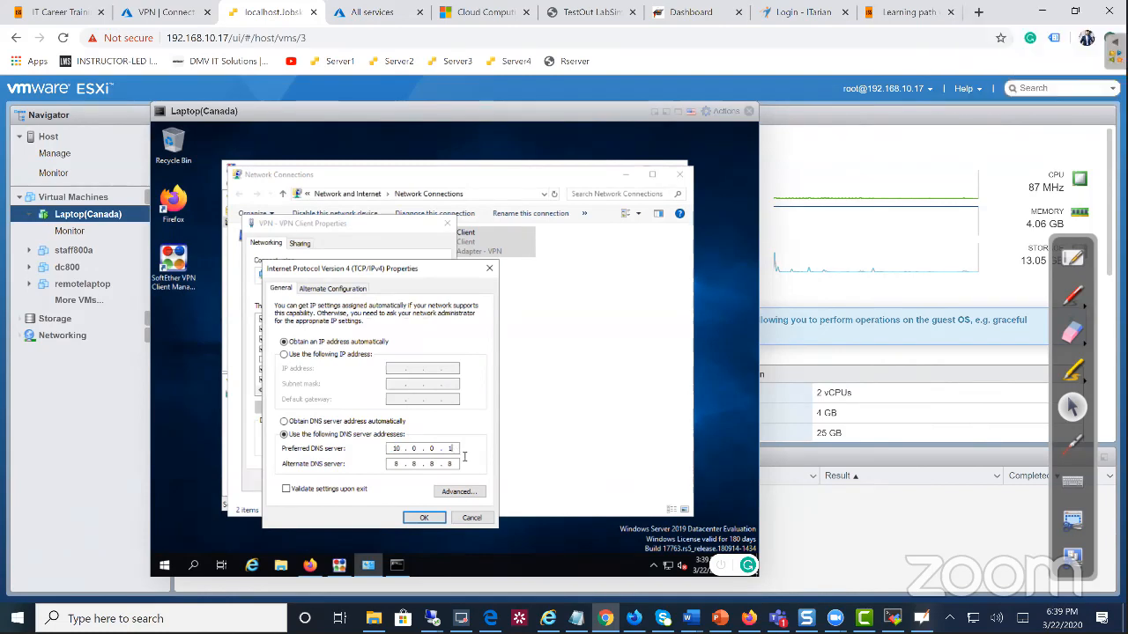
type("0")
left_click(424, 518)
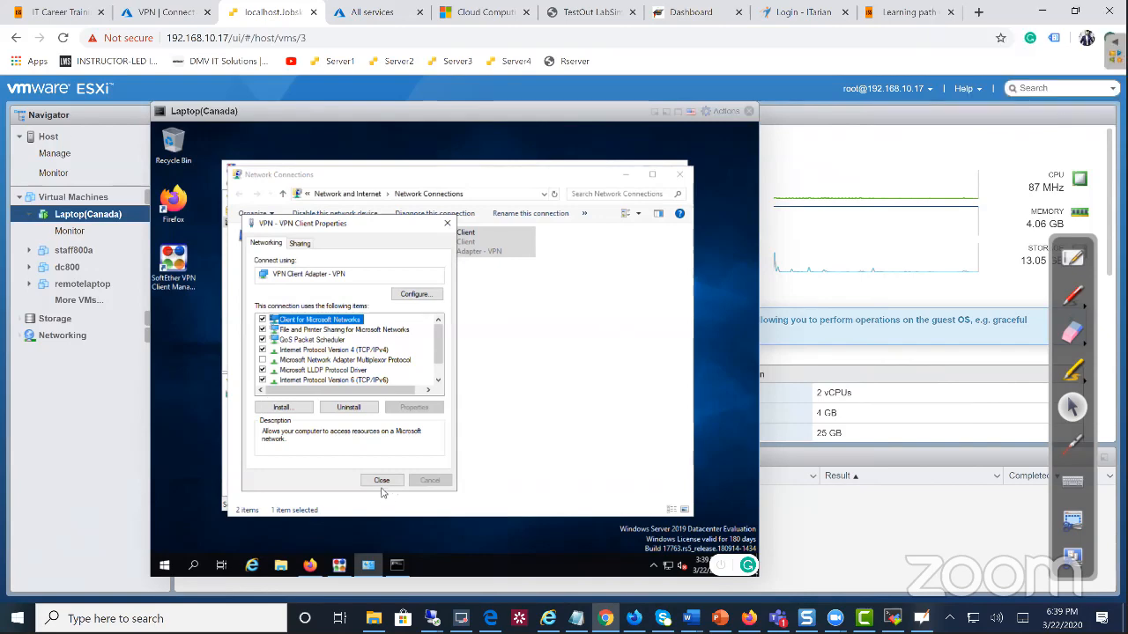
left_click(382, 481)
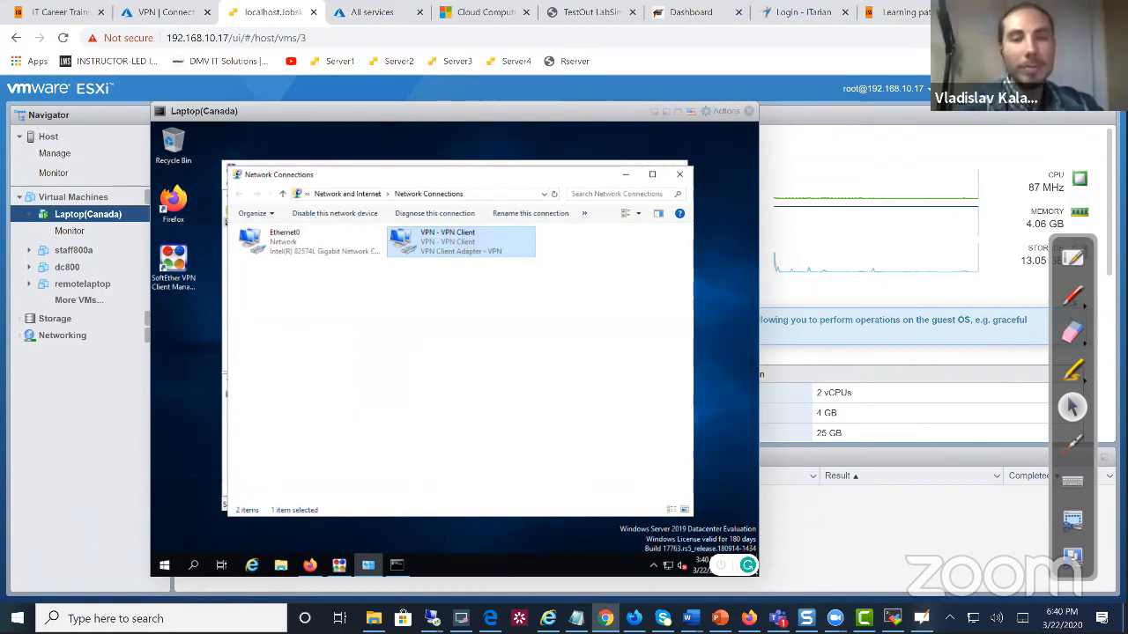
left_click(339, 565)
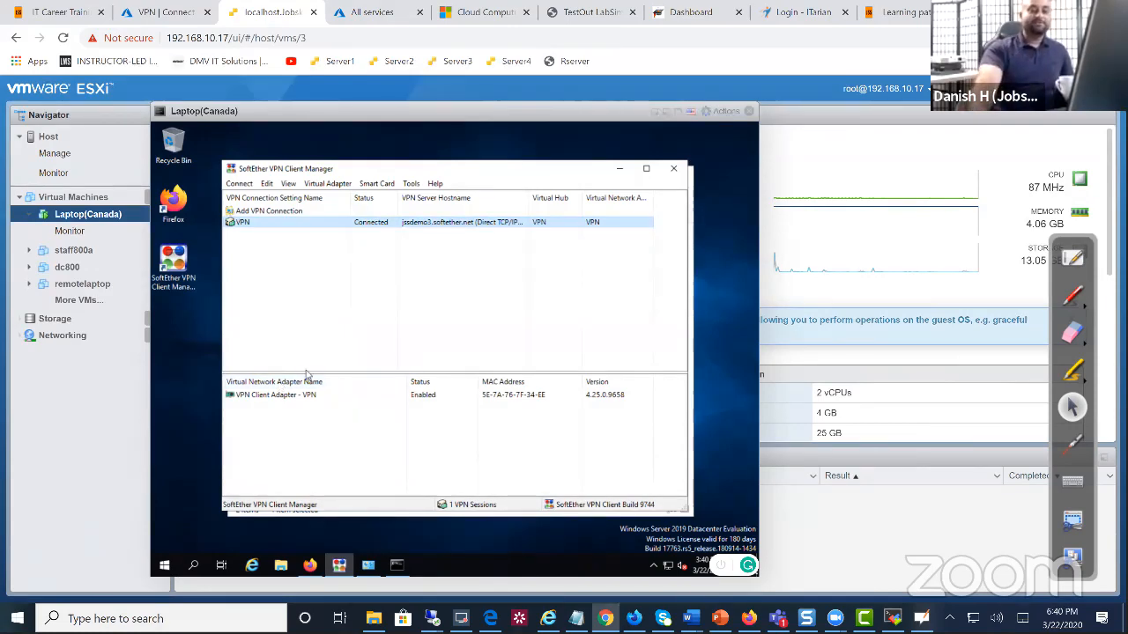
Disconnect and reconnect the SoftEther VPN connection, then bring Command Prompt back to the front
right_click(324, 226)
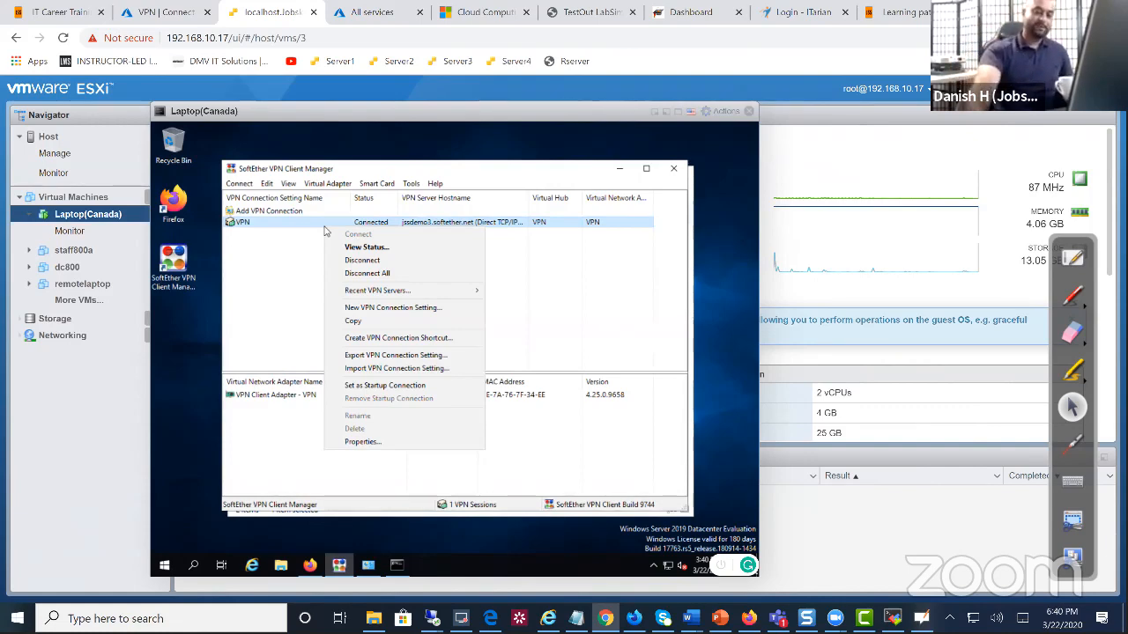
left_click(424, 260)
right_click(348, 229)
left_click(363, 231)
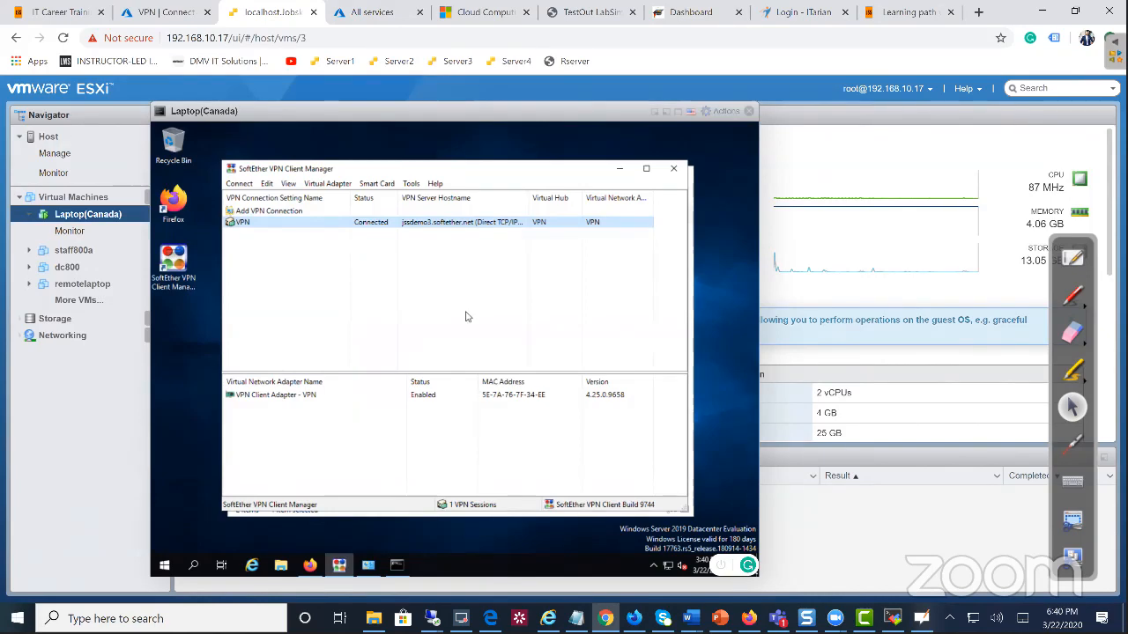
left_click(396, 569)
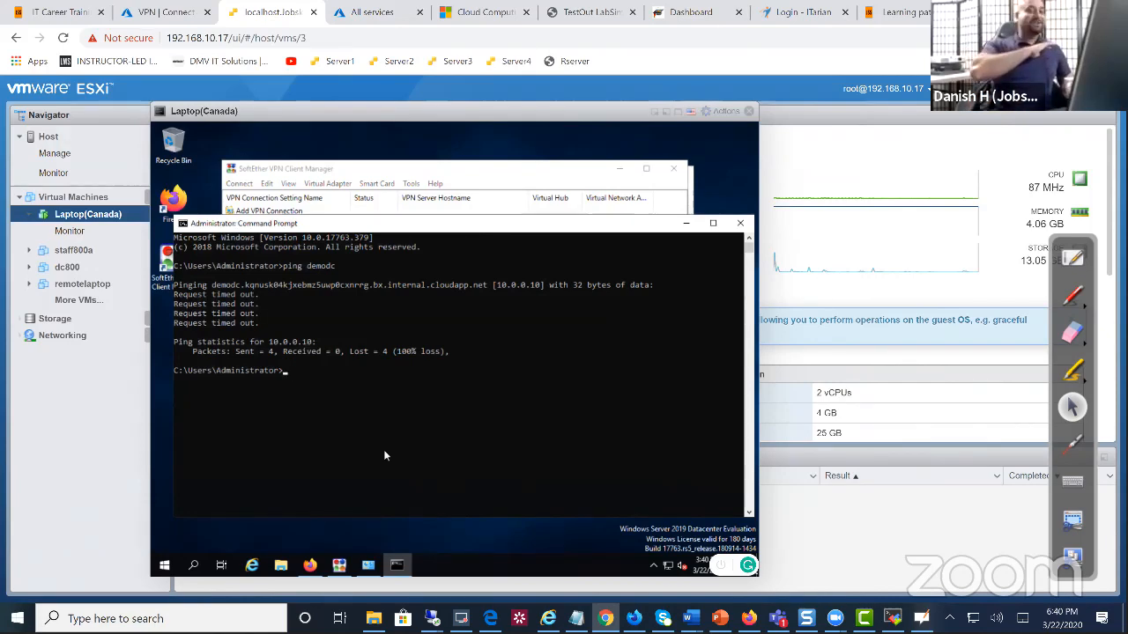
Recall and rerun 'ping demodc' in the laptop VM's Command Prompt
key("Up")
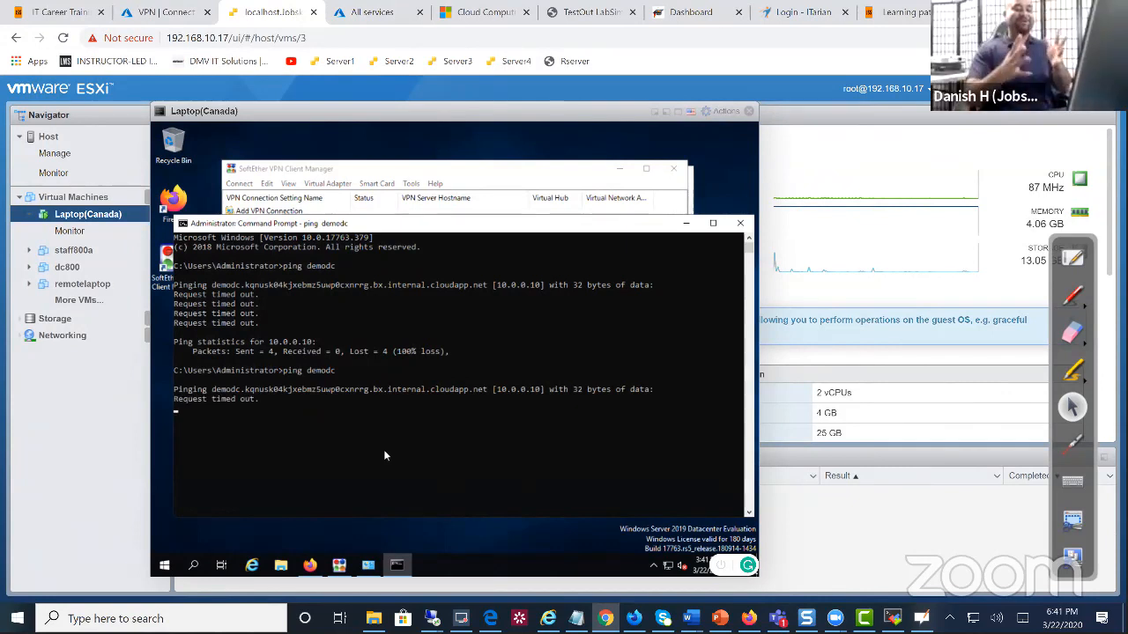
Bring the VPN server's Remote Desktop session forward and restore it from full screen to a window
left_click(187, 13)
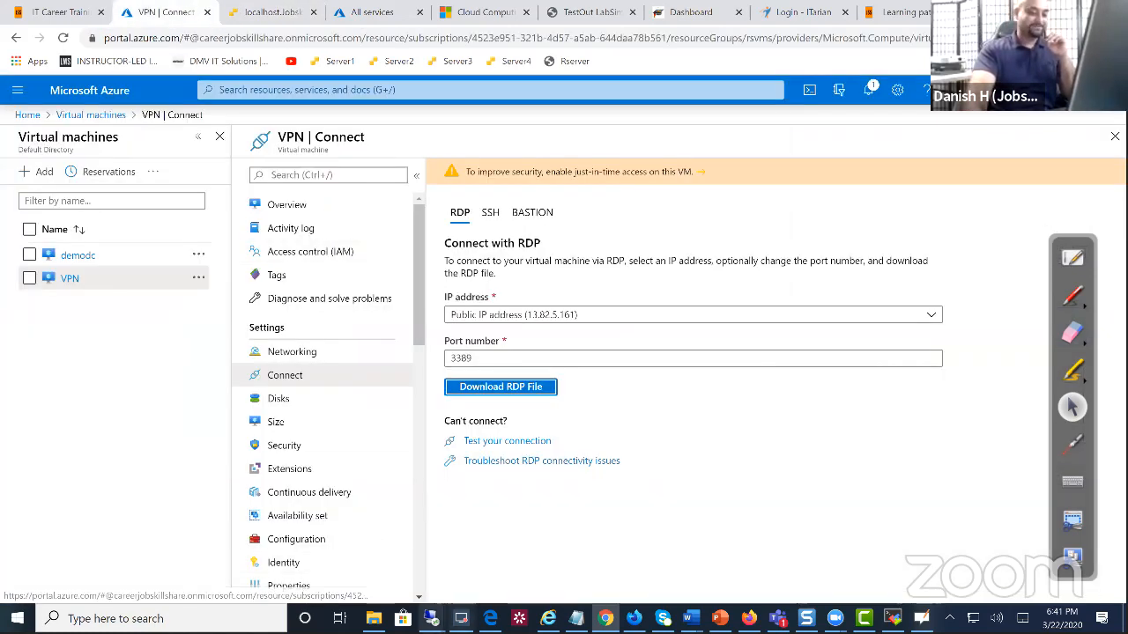
left_click(431, 617)
left_click(495, 557)
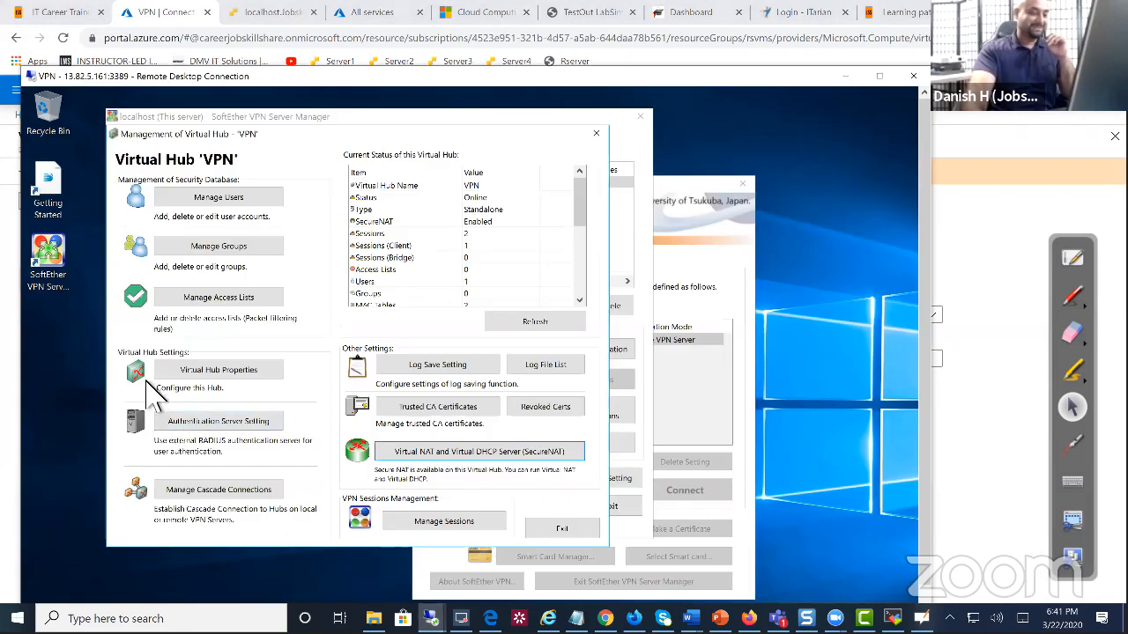
left_click_drag(740, 77, 741, 30)
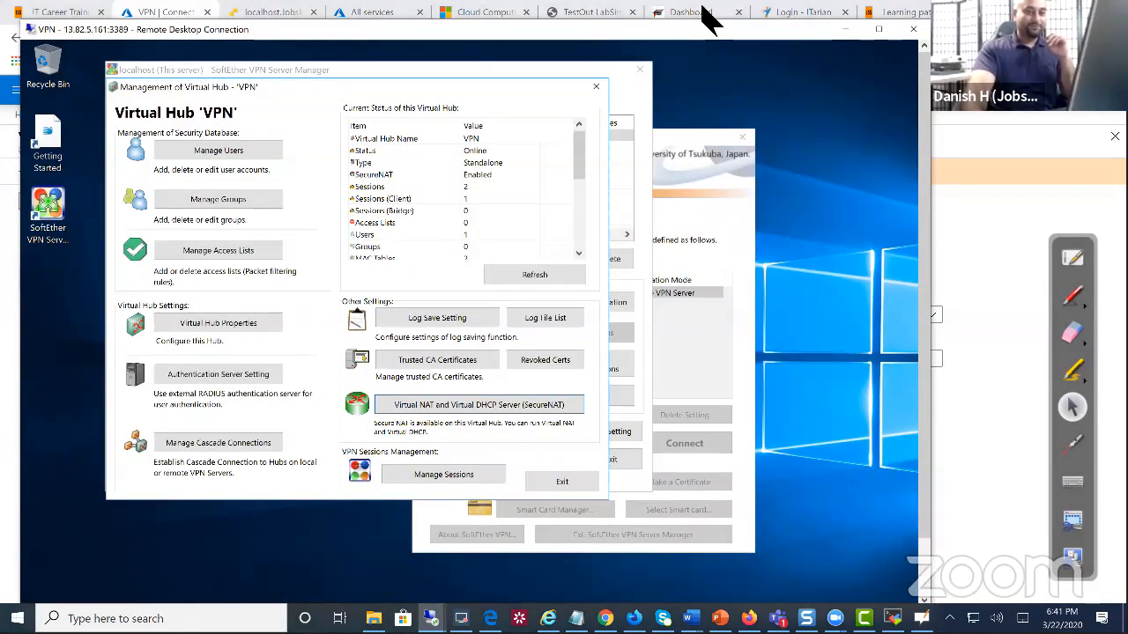
double_click(753, 22)
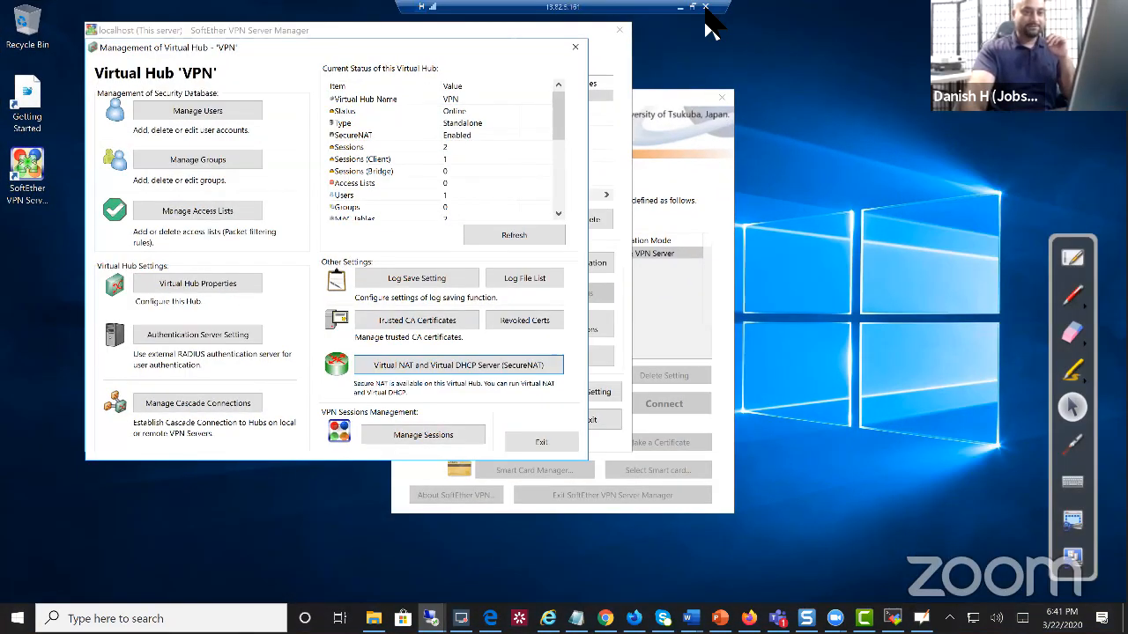
left_click(705, 6)
left_click(684, 346)
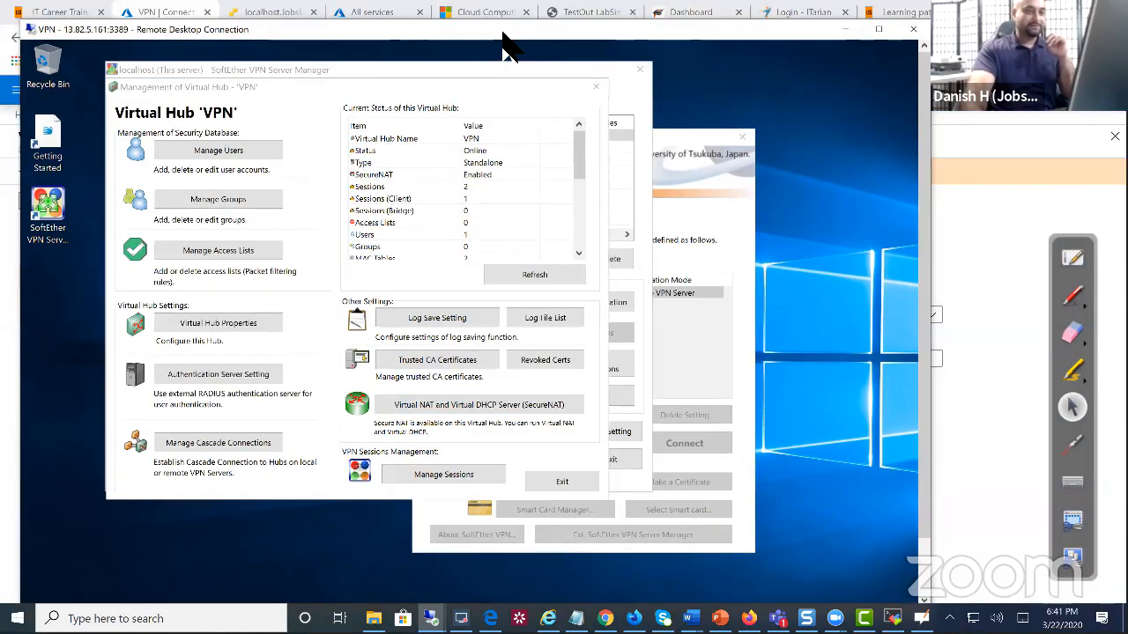
double_click(501, 33)
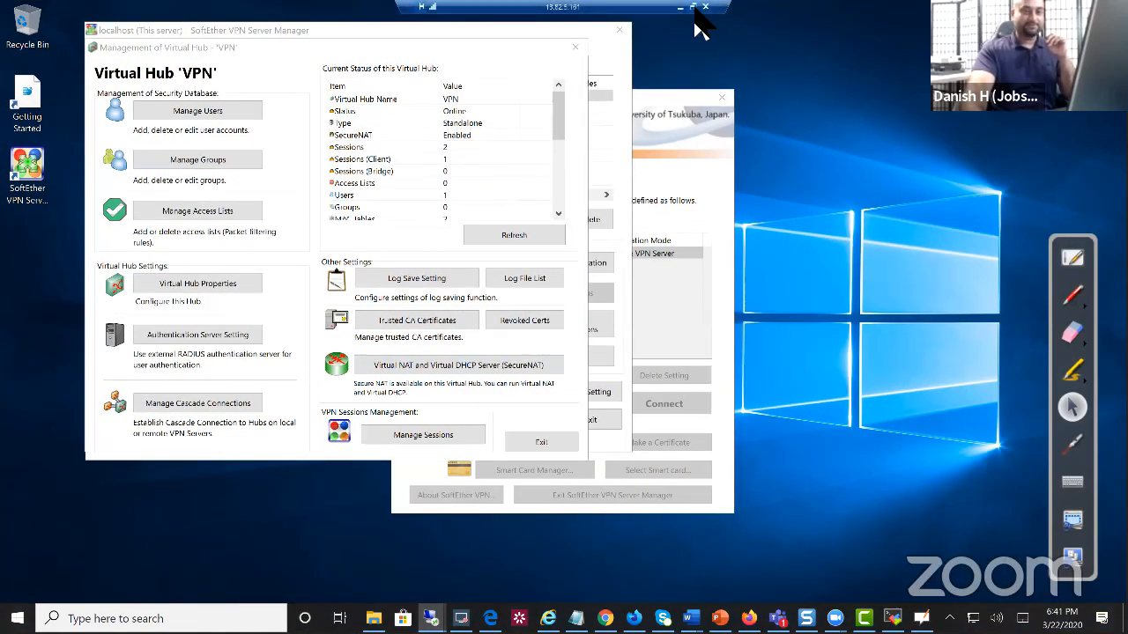
left_click(692, 7)
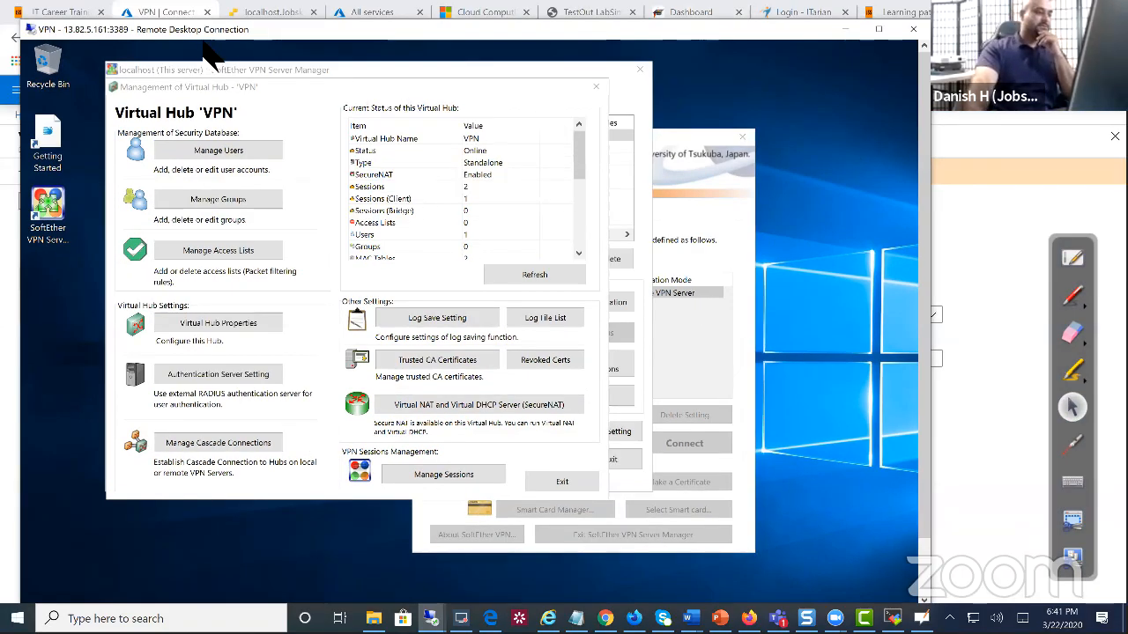
left_click_drag(493, 35, 518, 19)
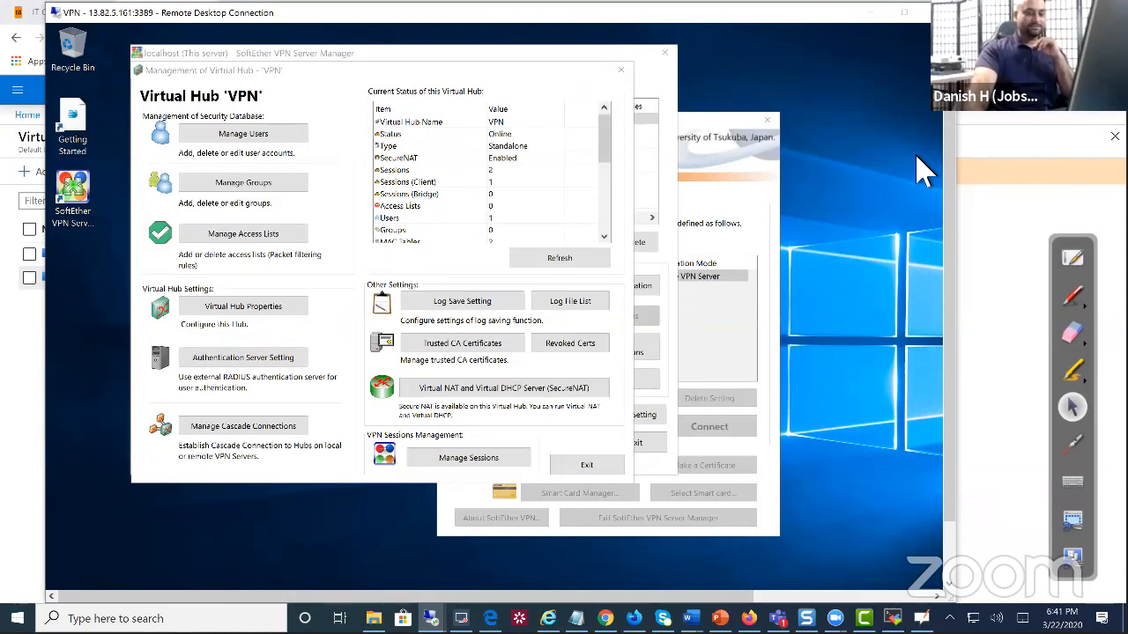
Search 'firewall' on the VPN server and launch Windows Firewall with Advanced Security
left_click_drag(949, 440, 949, 511)
right_click(63, 578)
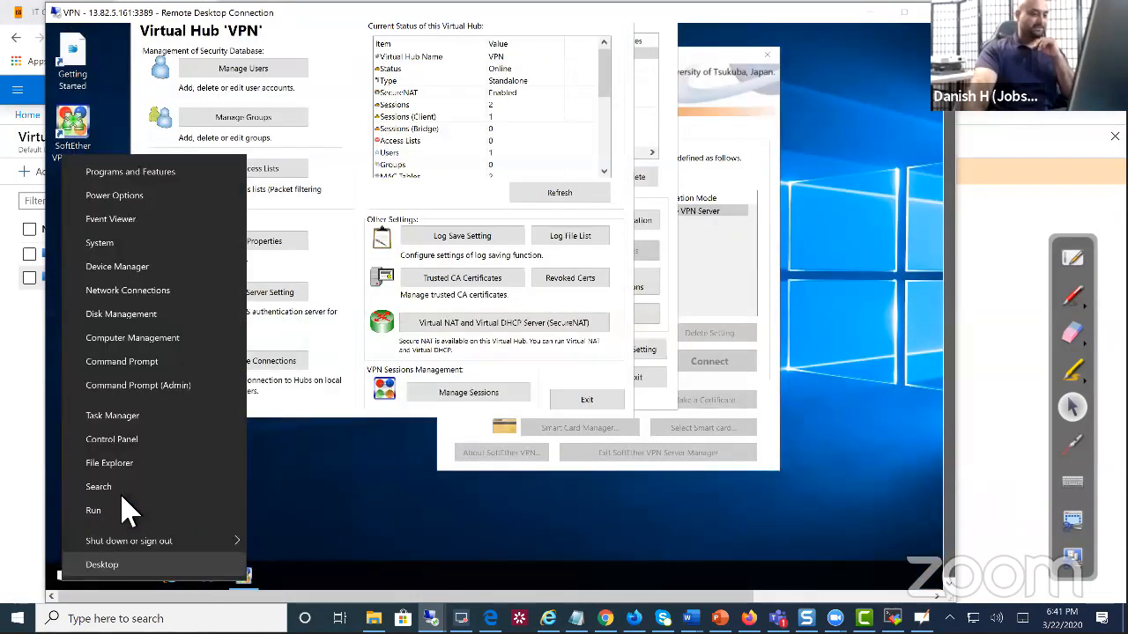
left_click(121, 494)
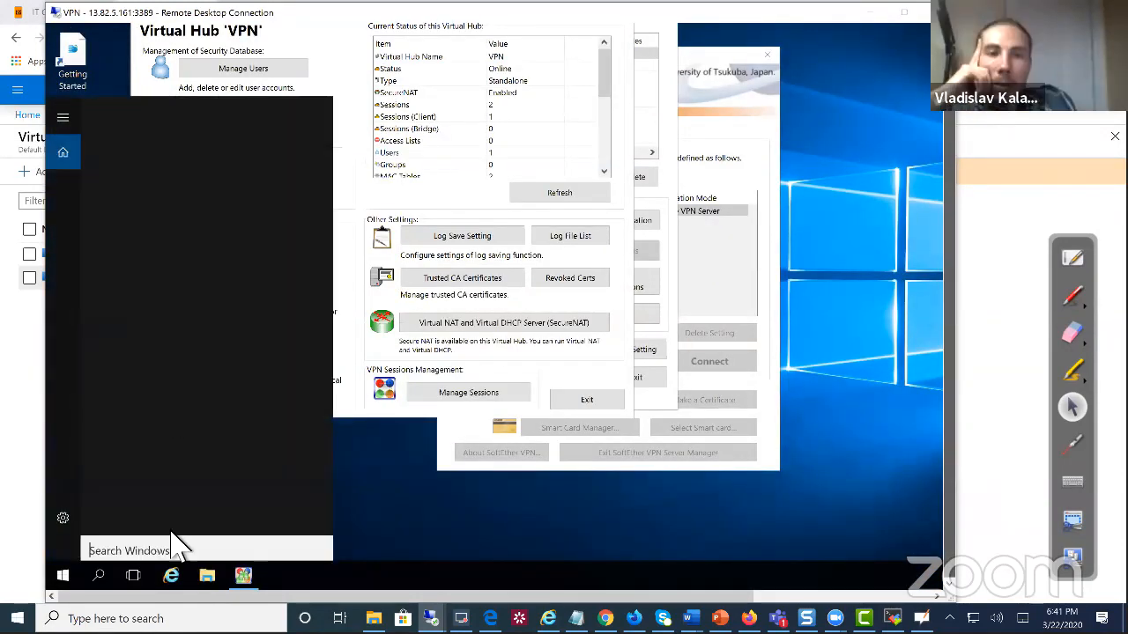
type("f")
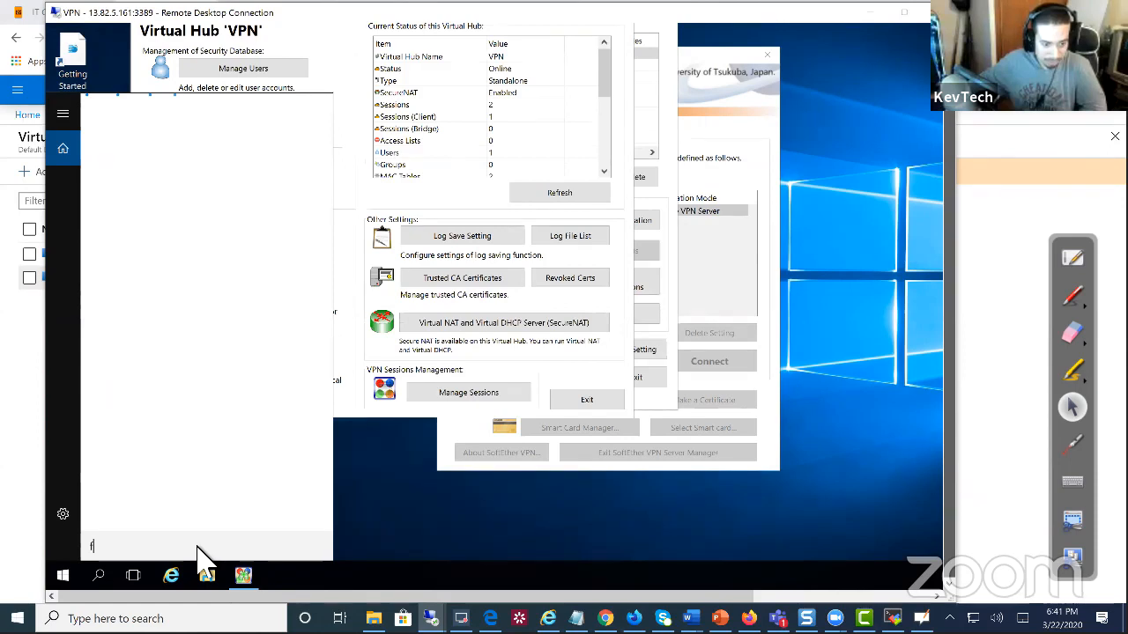
type("irewall")
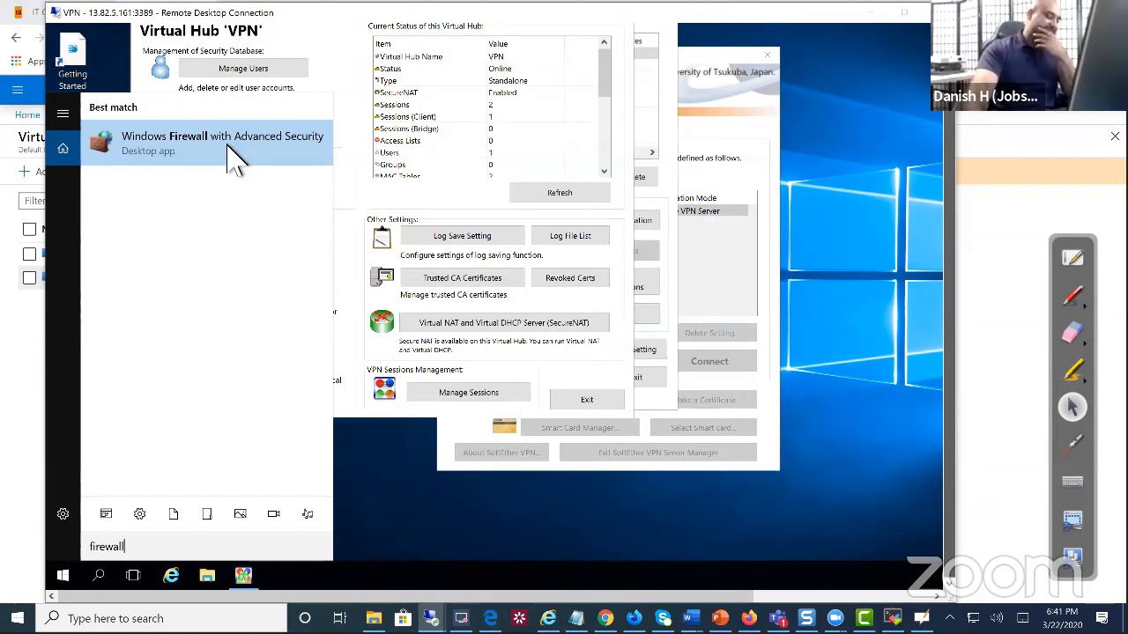
left_click(200, 148)
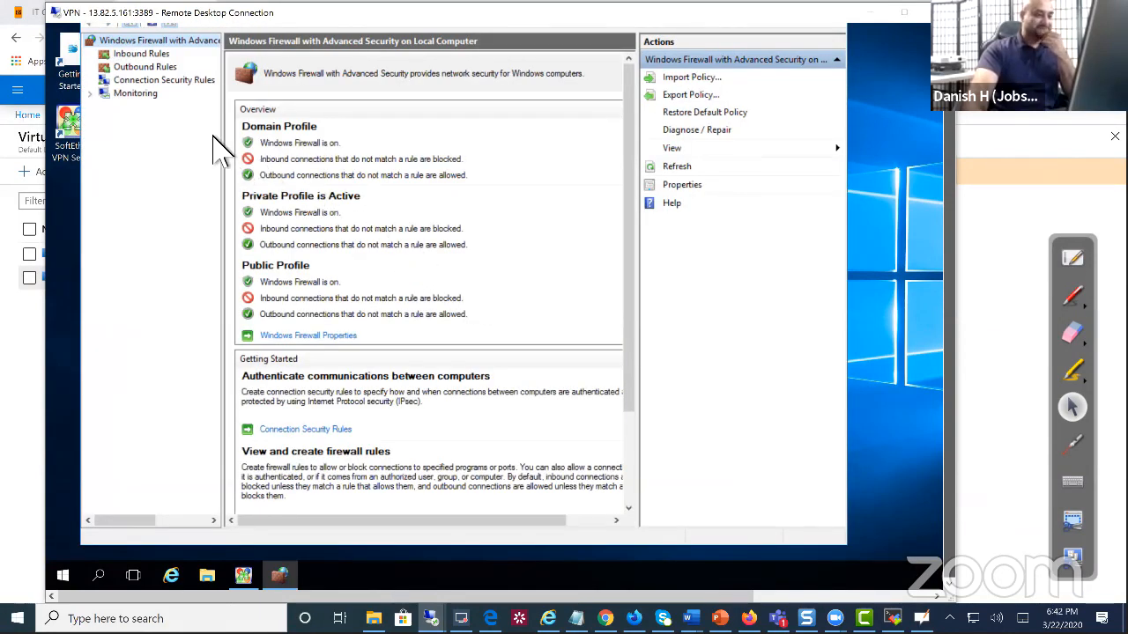
Set the Domain profile's firewall state to Off and apply
left_click(141, 53)
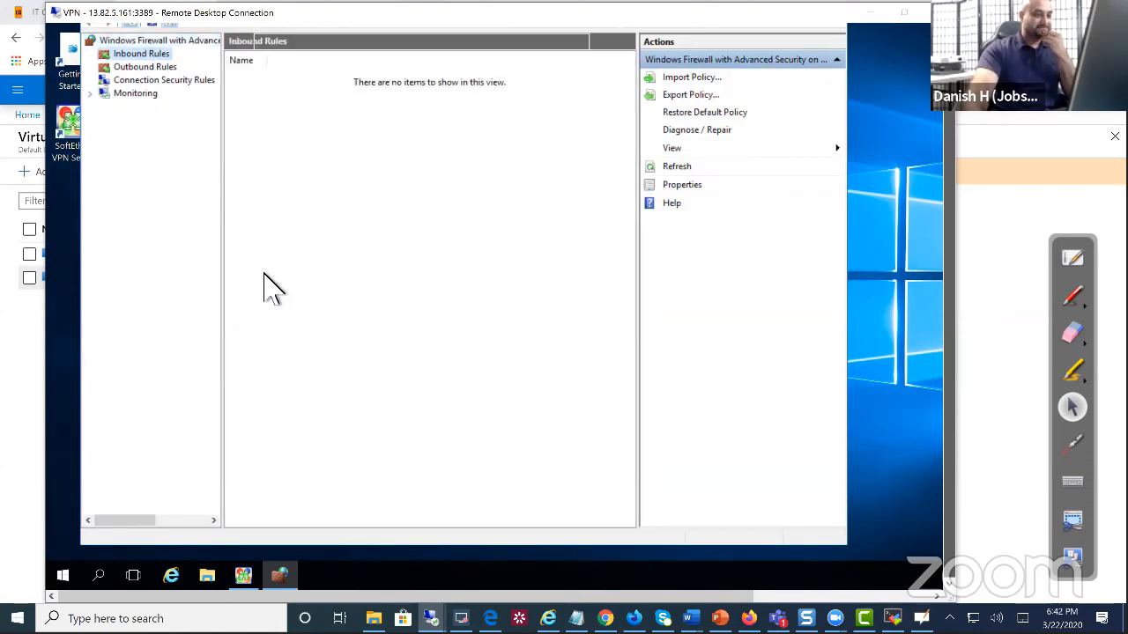
left_click(322, 337)
left_click(489, 183)
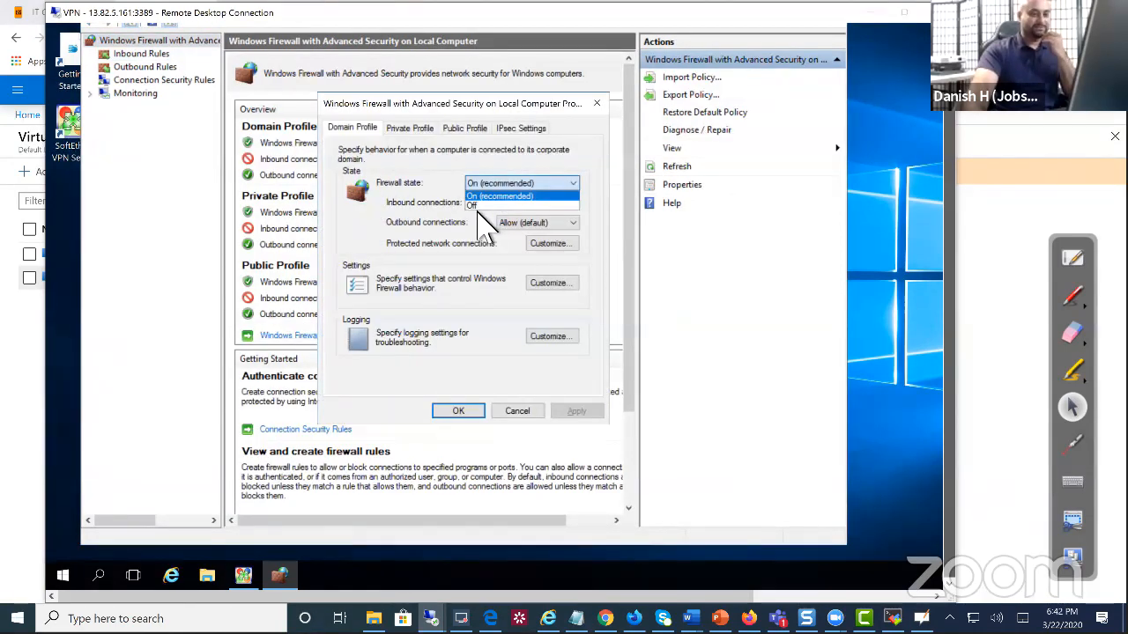
left_click(492, 208)
left_click(577, 412)
left_click(438, 408)
Set the Private profile's firewall state to Off and apply
left_click(326, 303)
left_click(410, 128)
left_click(498, 183)
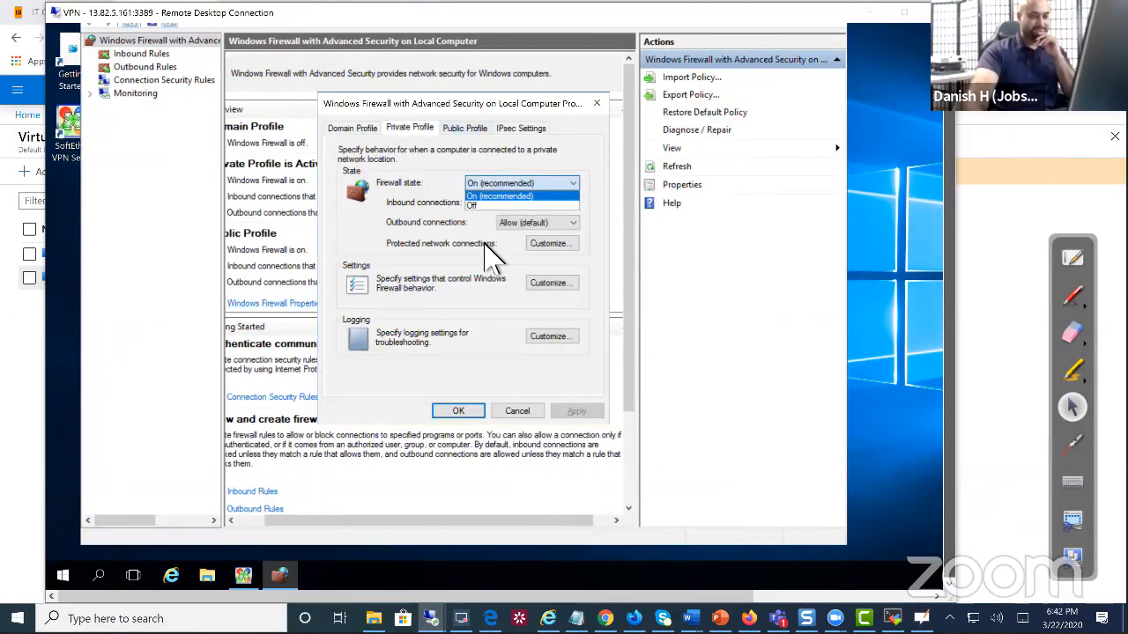
left_click(492, 208)
left_click(458, 411)
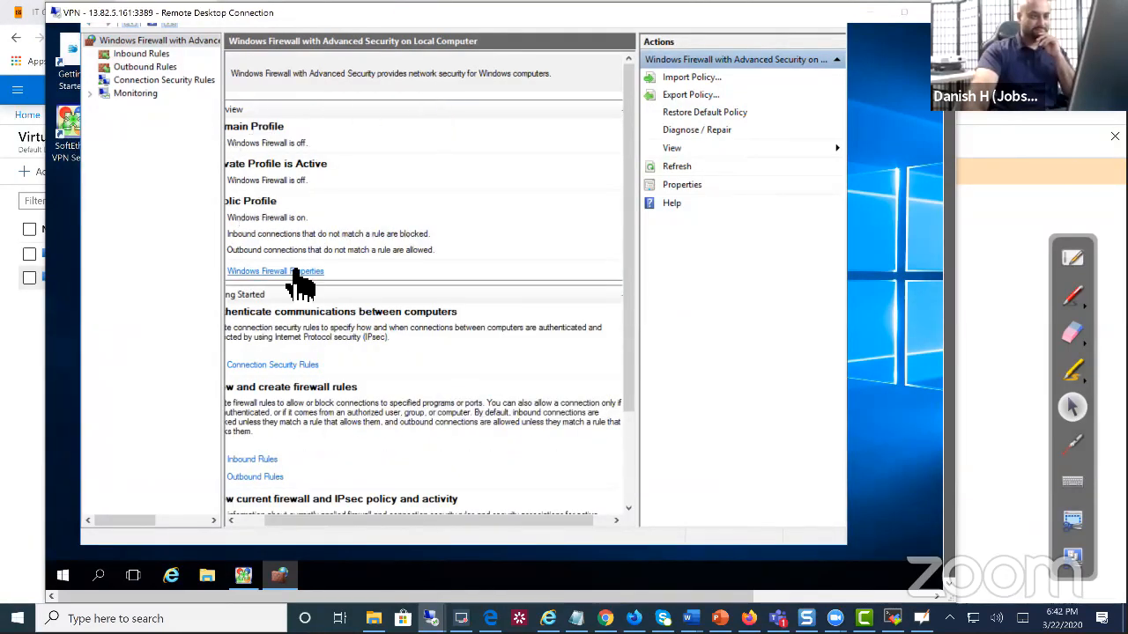
Set the Public profile's firewall state to Off, apply, and move the session window aside
left_click(294, 271)
left_click(464, 128)
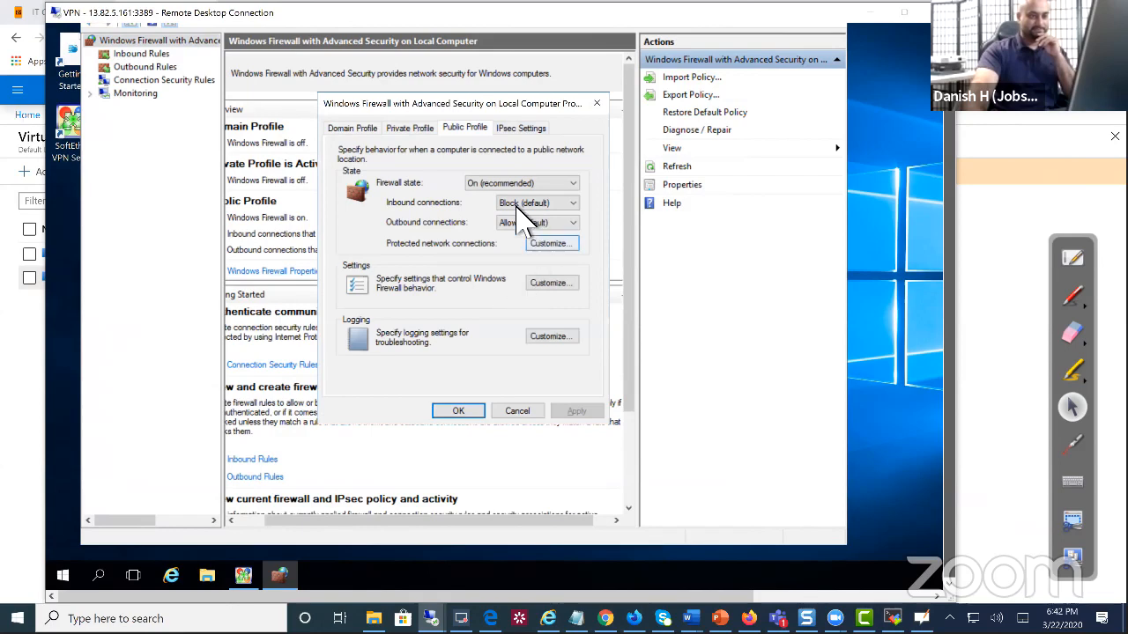
left_click(518, 183)
left_click(493, 206)
left_click(575, 412)
left_click(461, 412)
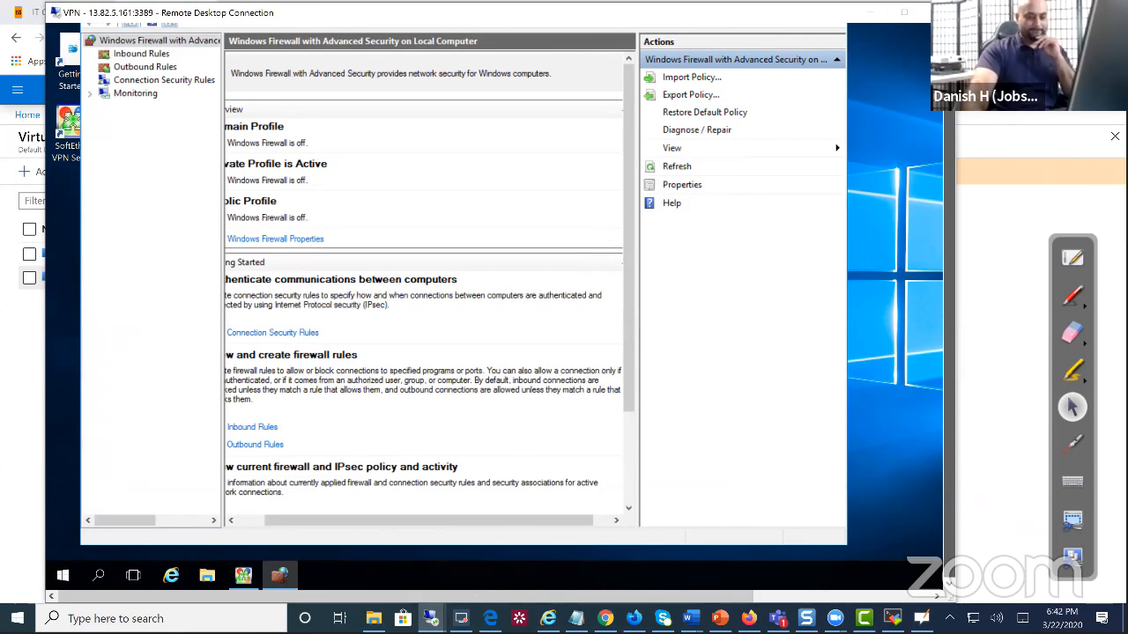
mouse_move(605, 619)
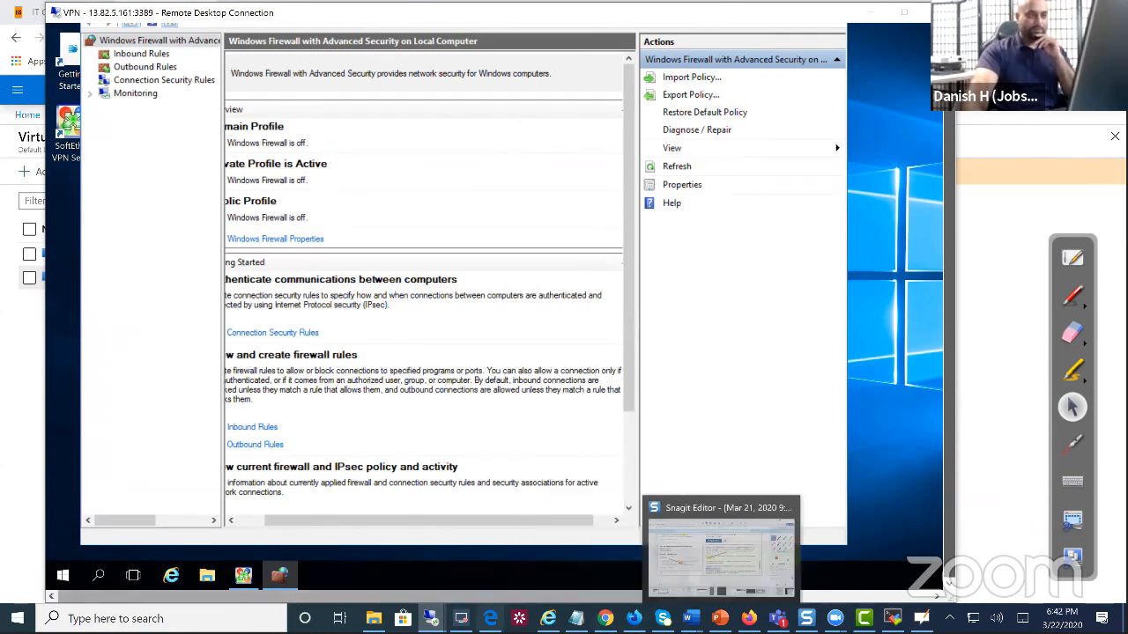
left_click_drag(264, 10, 293, 128)
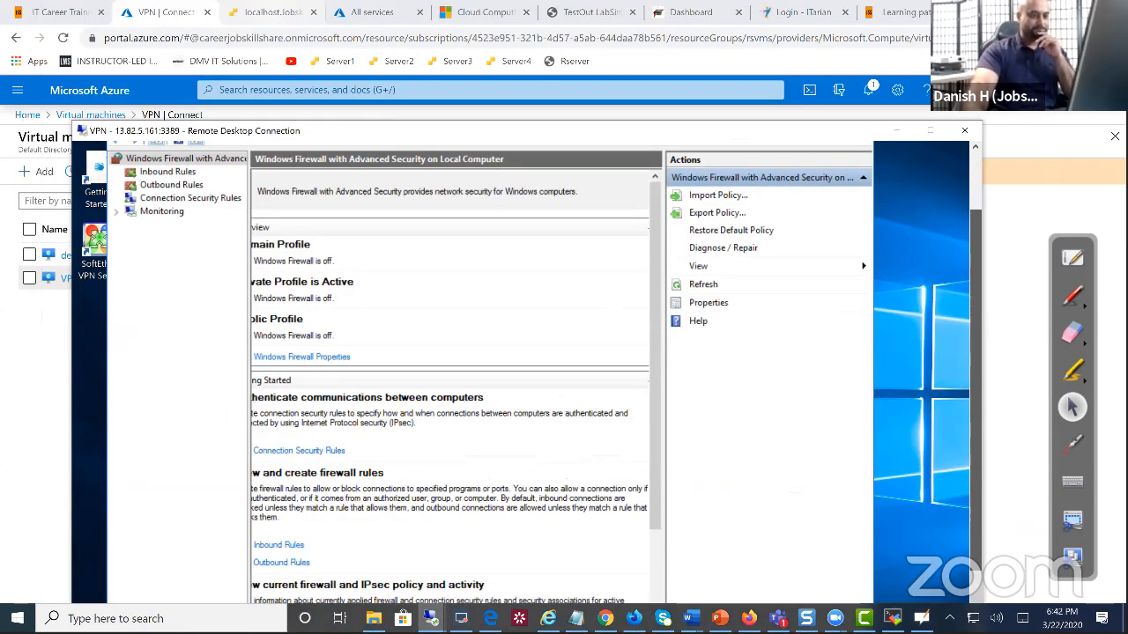
Run 'ping demodc' again in the laptop VM's Command Prompt; 10.0.0.10 still times out
left_click(273, 13)
type("ping democ")
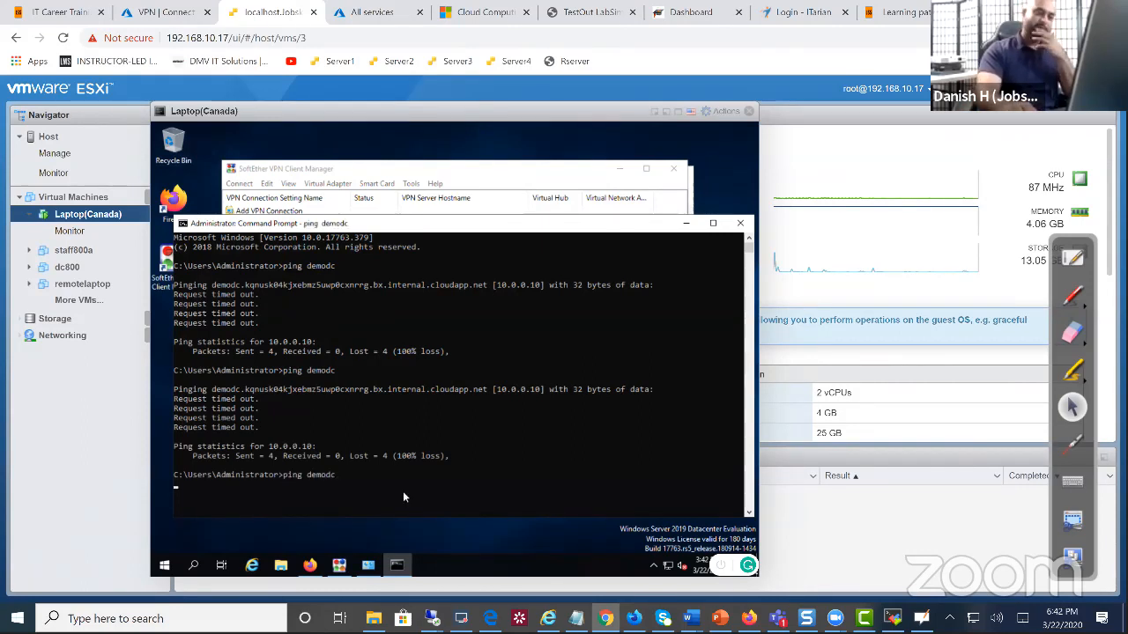
key("Return")
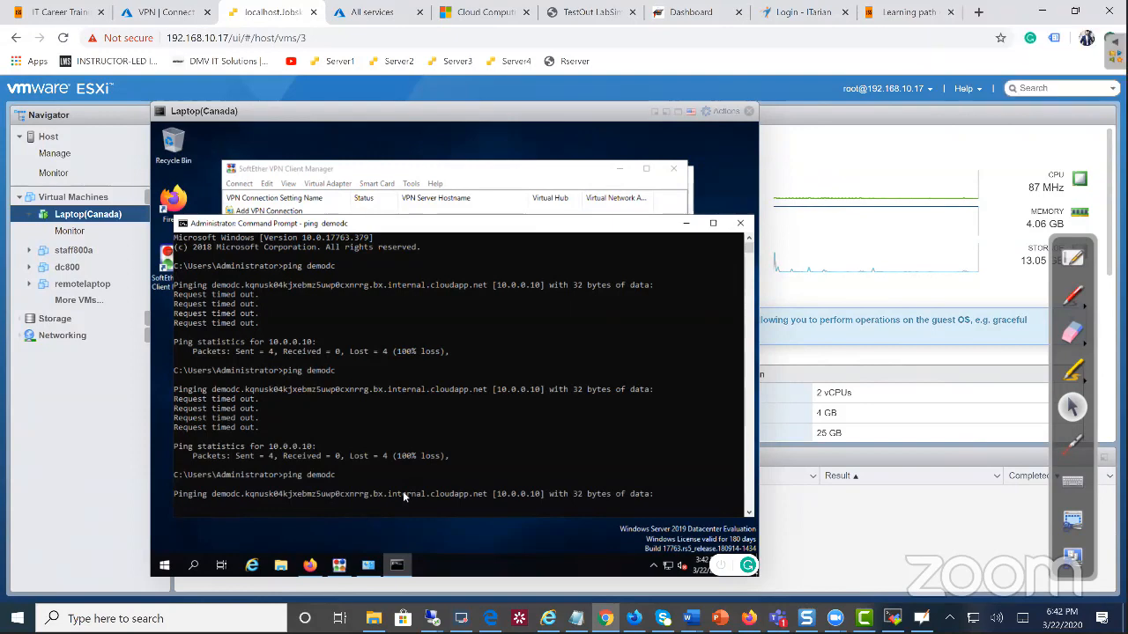
Dismiss a 'fire' search on the laptop VM and highlight 10.0.0.10 in the ping output
left_click(194, 569)
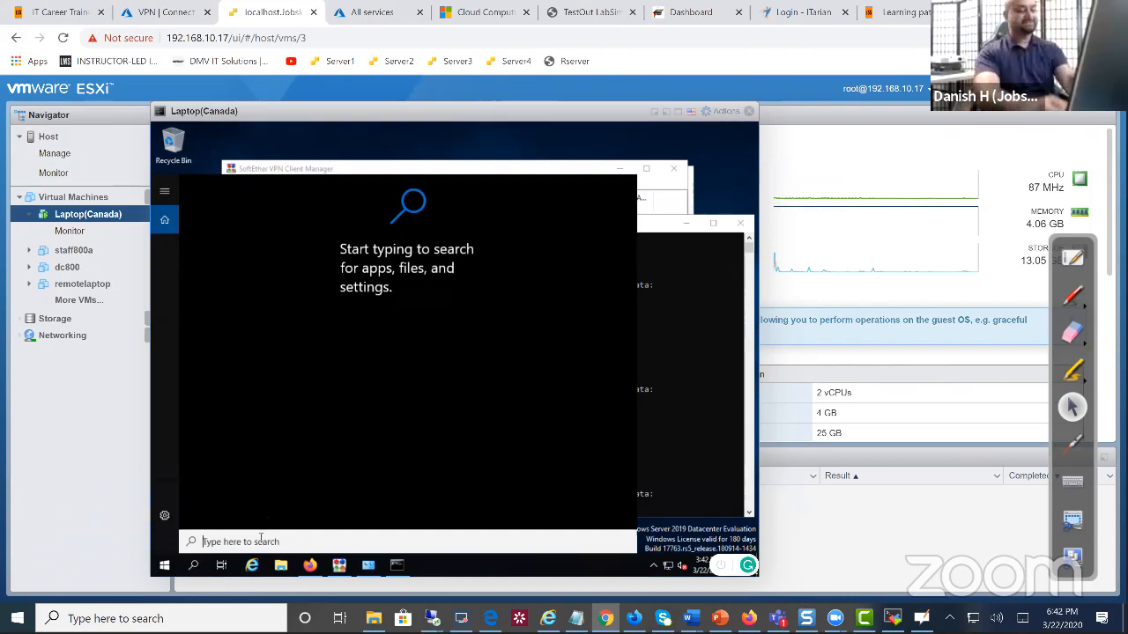
type("fire")
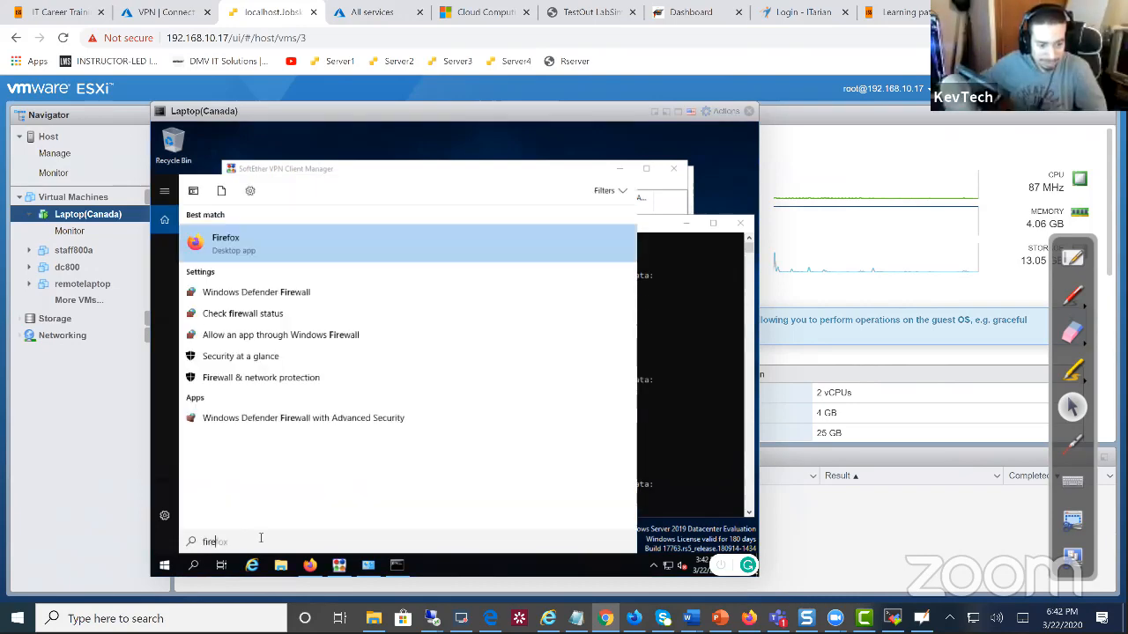
left_click(707, 361)
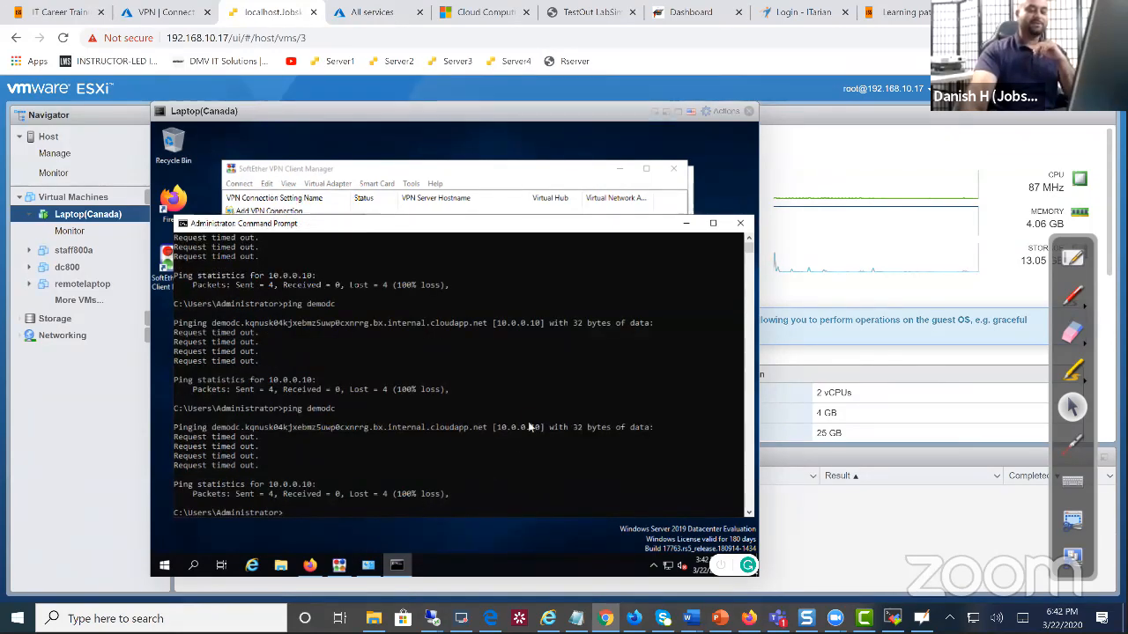
left_click_drag(544, 427, 493, 428)
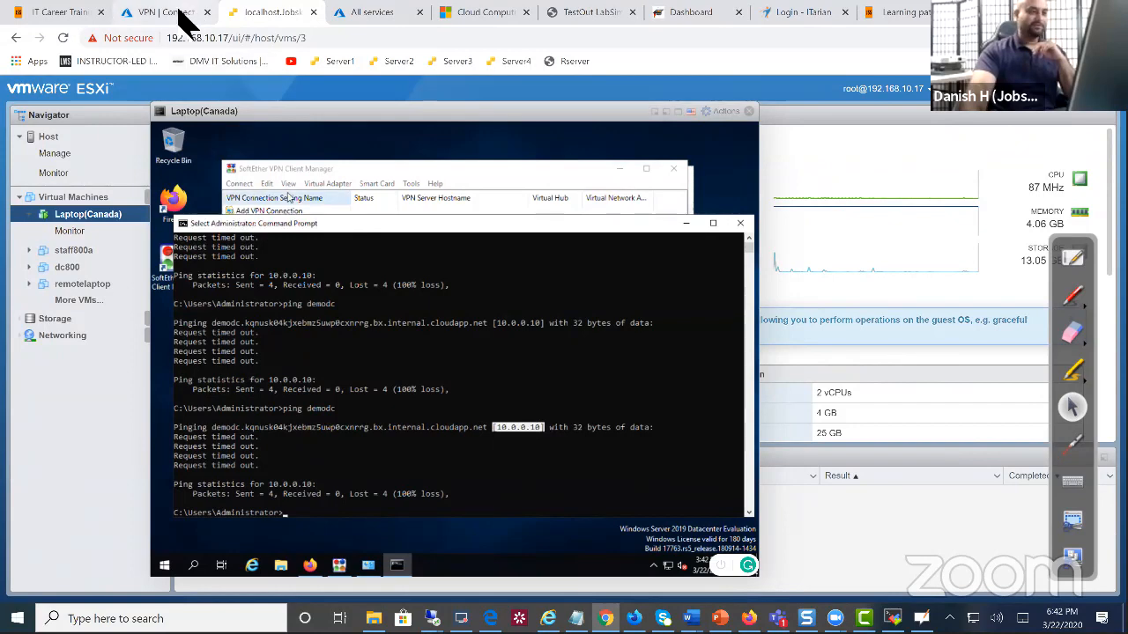
left_click(176, 13)
Open demodc's Networking page in the Azure portal and highlight its private IP 10.0.0.10
left_click(431, 618)
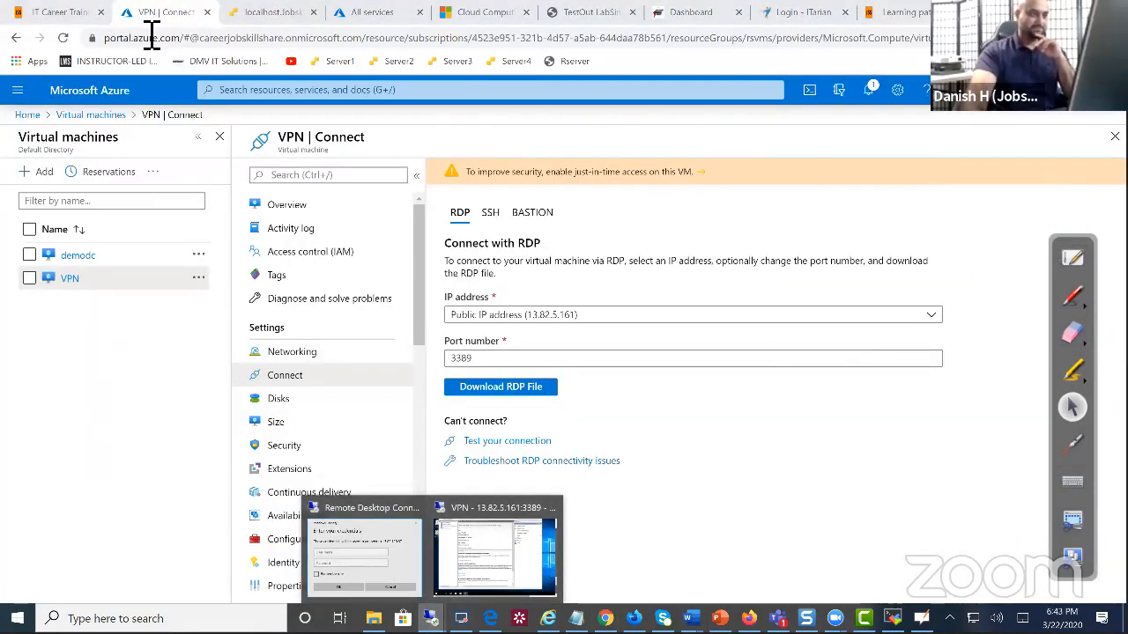
left_click(90, 259)
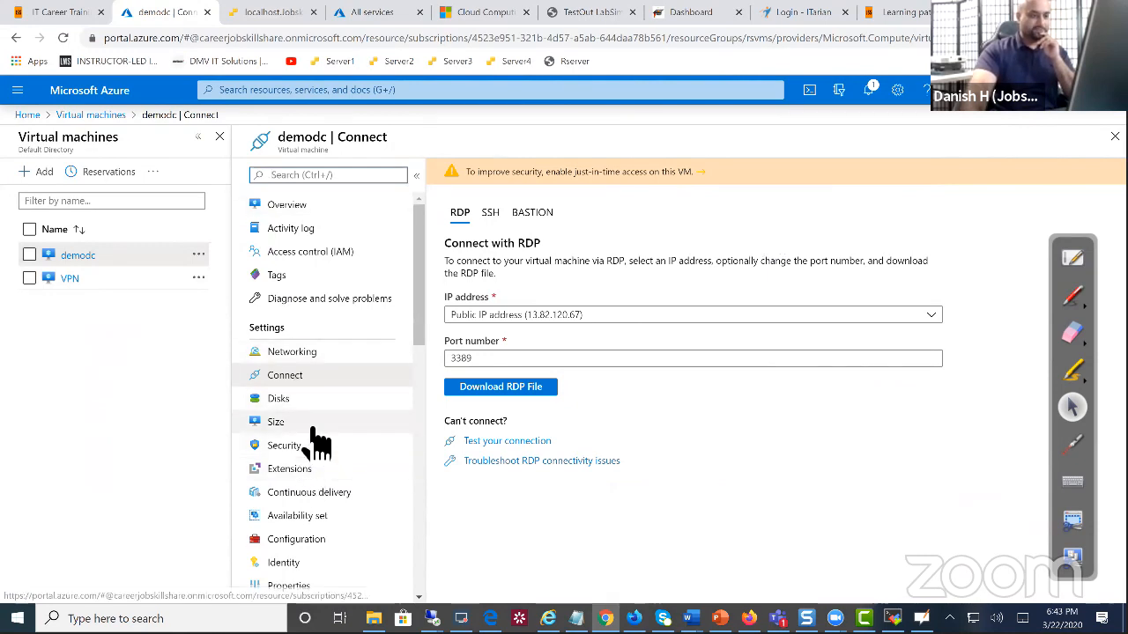
left_click(295, 351)
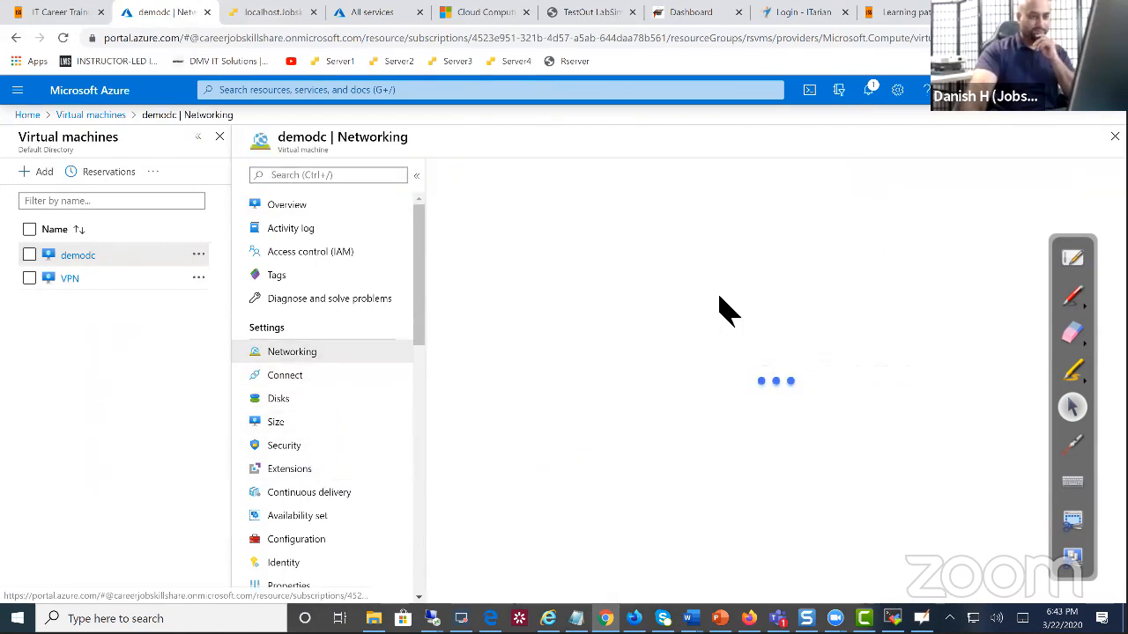
left_click_drag(892, 262, 869, 278)
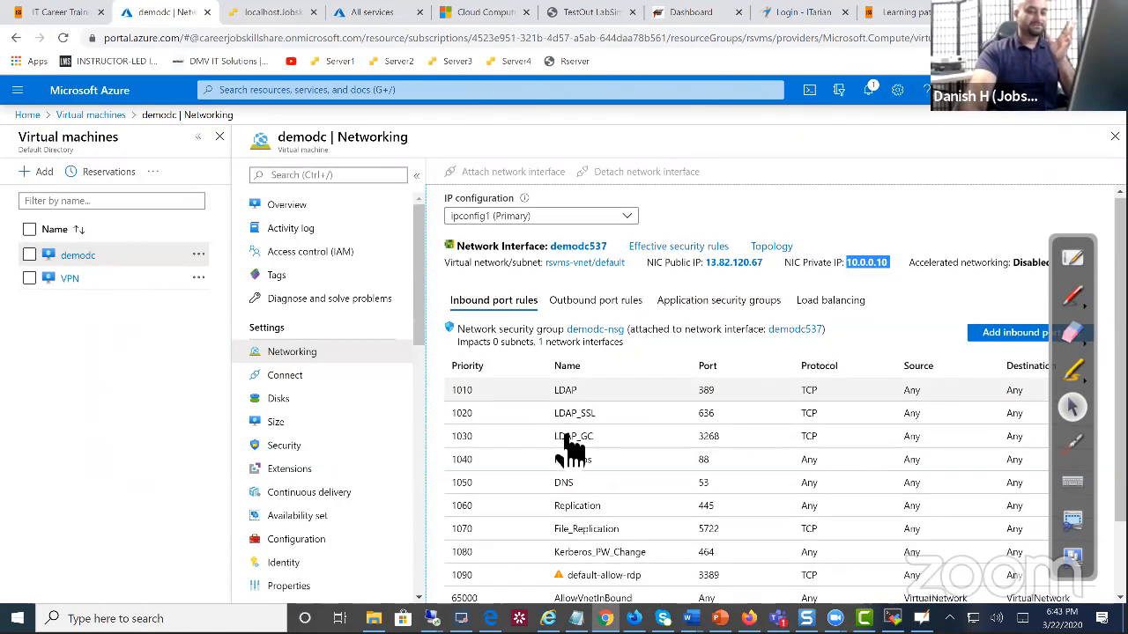
scroll(569, 448, "down", 1)
scroll(626, 542, "up", 1)
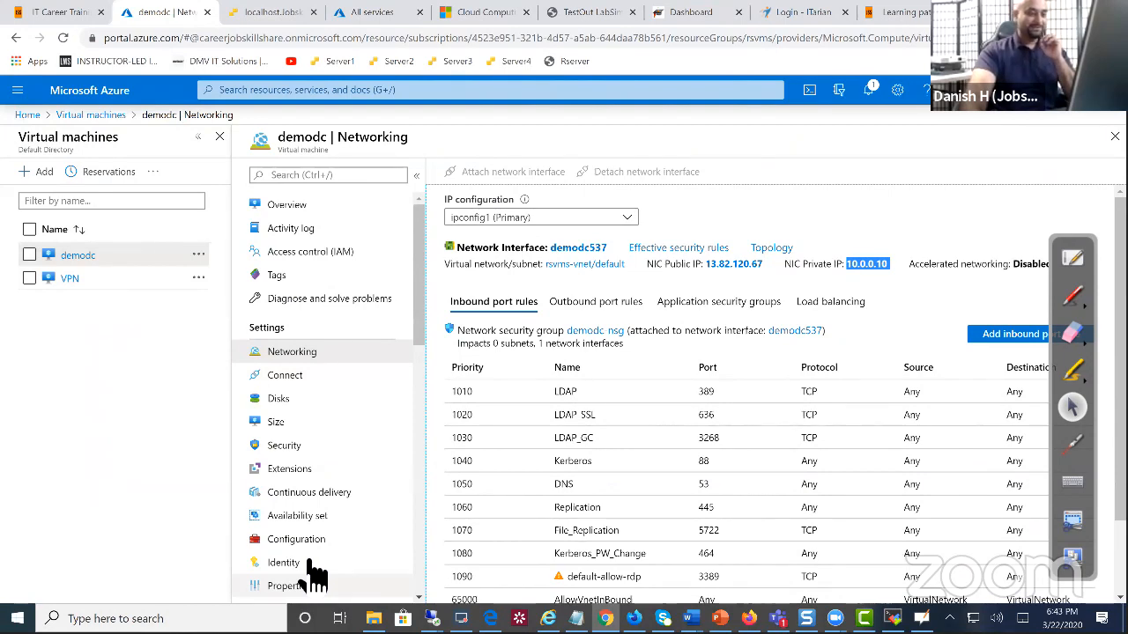
key("ctrl+Tab")
Open the laptop VM's Computer Name/Domain Changes, choose Domain, and start typing demodc.jobskillshare.org
right_click(167, 566)
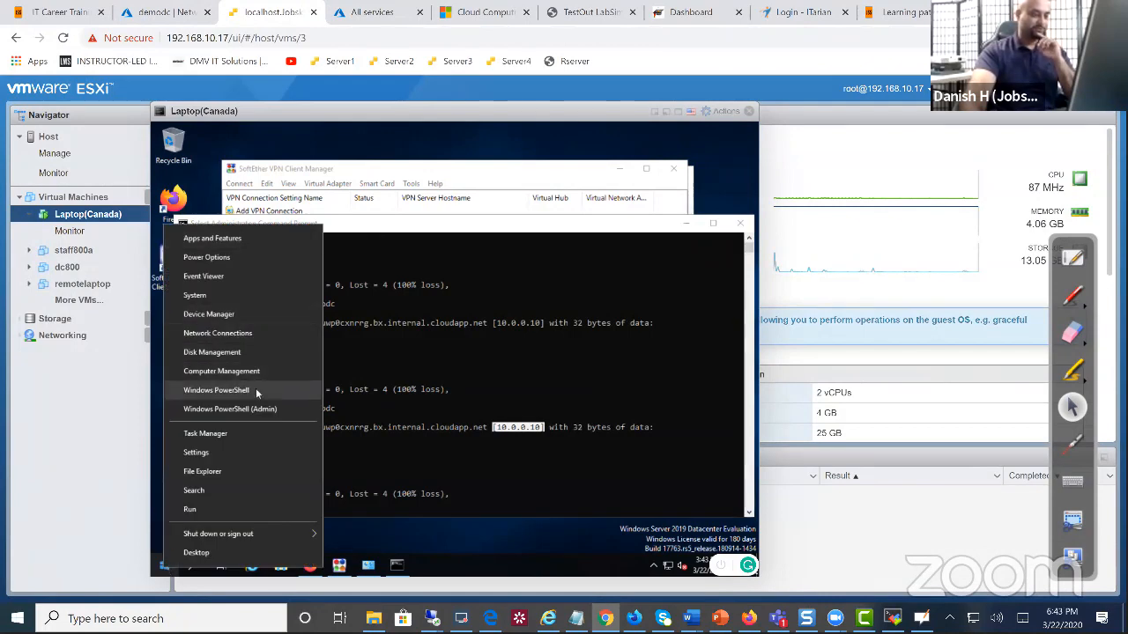
left_click(199, 298)
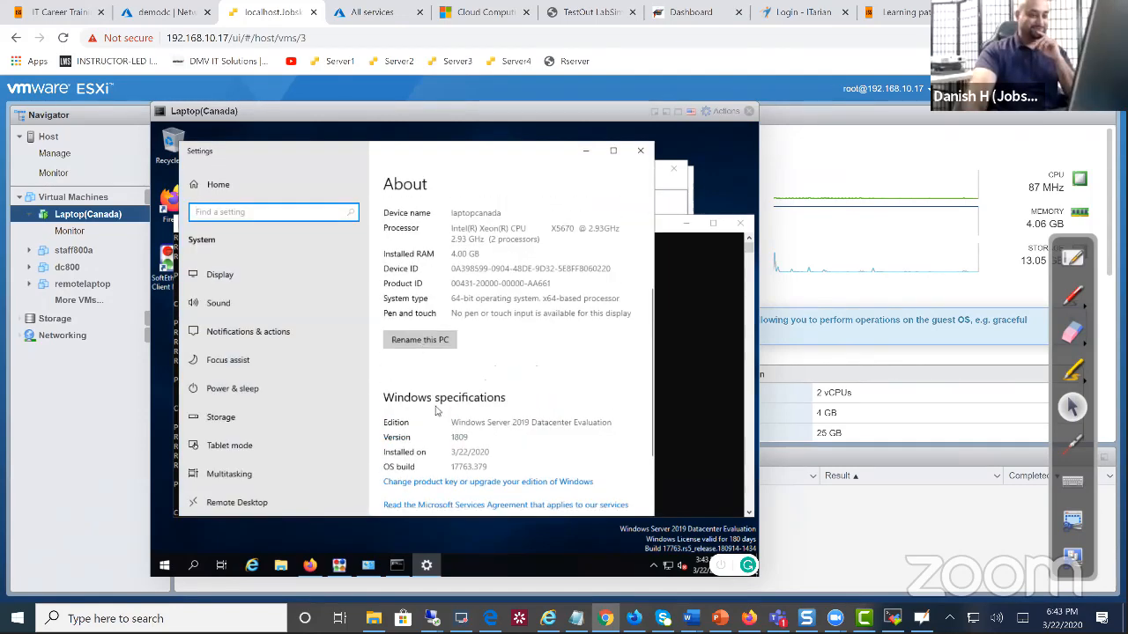
scroll(435, 410, "down", 3)
left_click(416, 469)
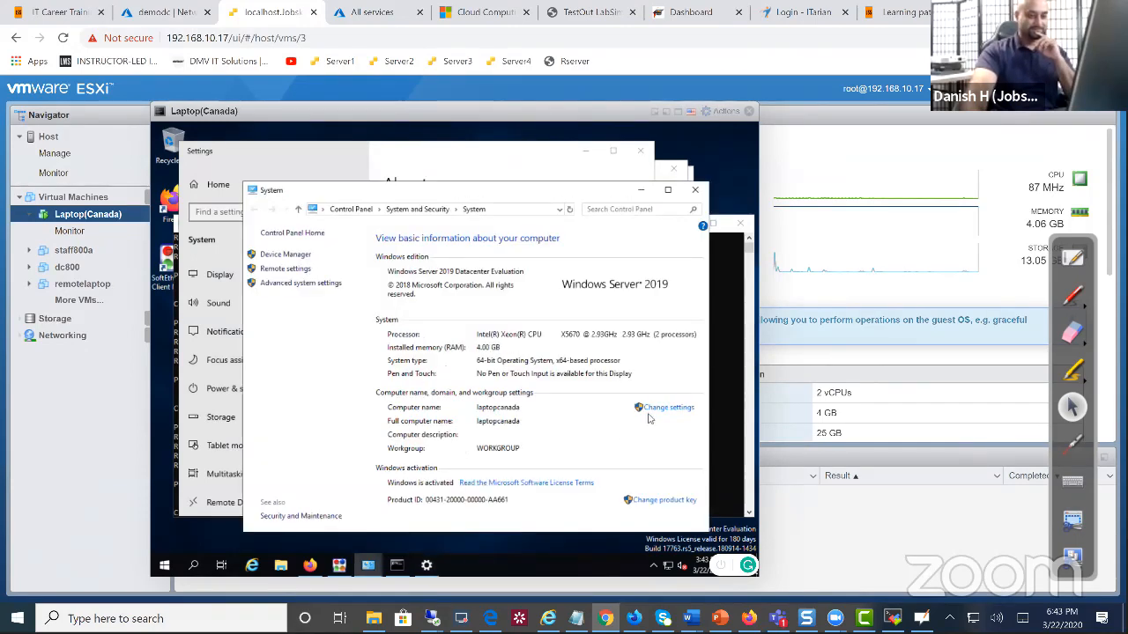
left_click(674, 410)
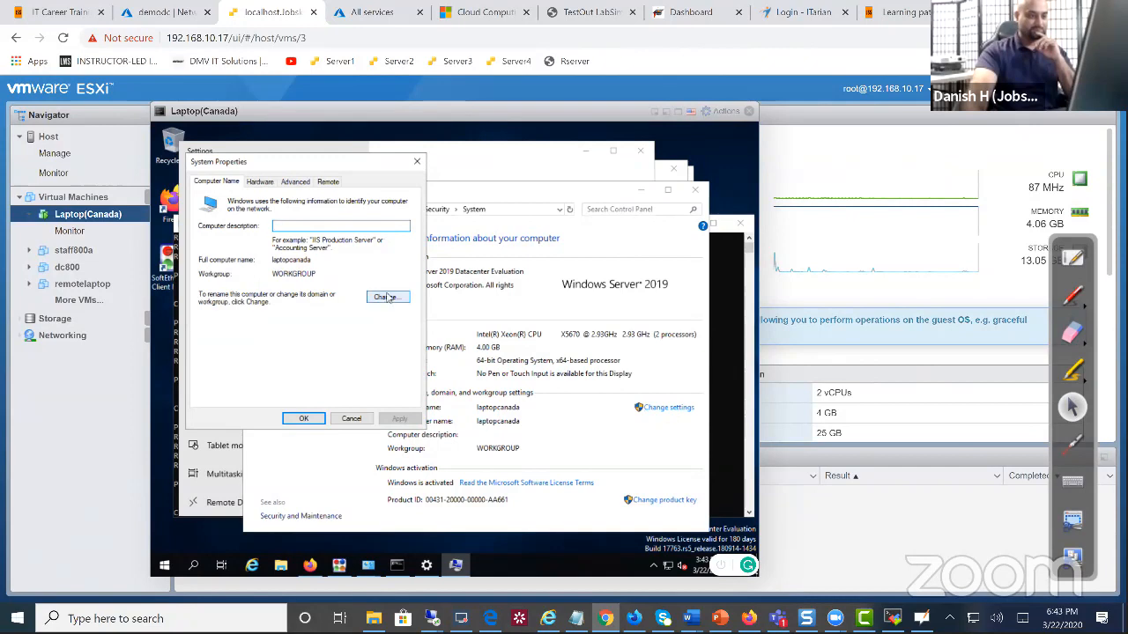
left_click(392, 297)
left_click(240, 327)
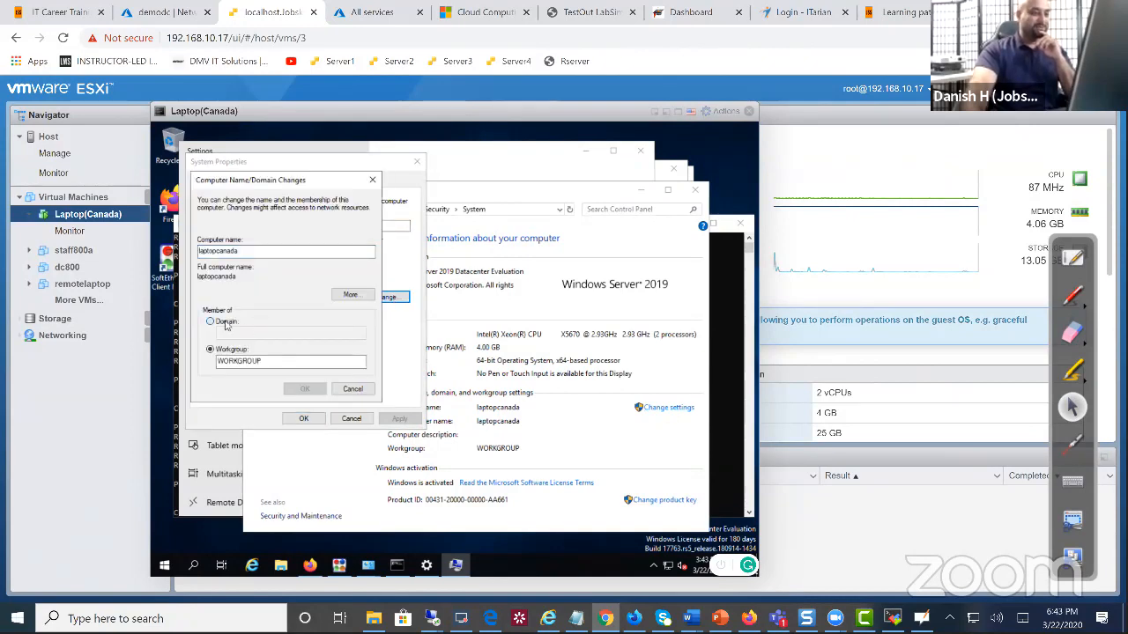
type("demo")
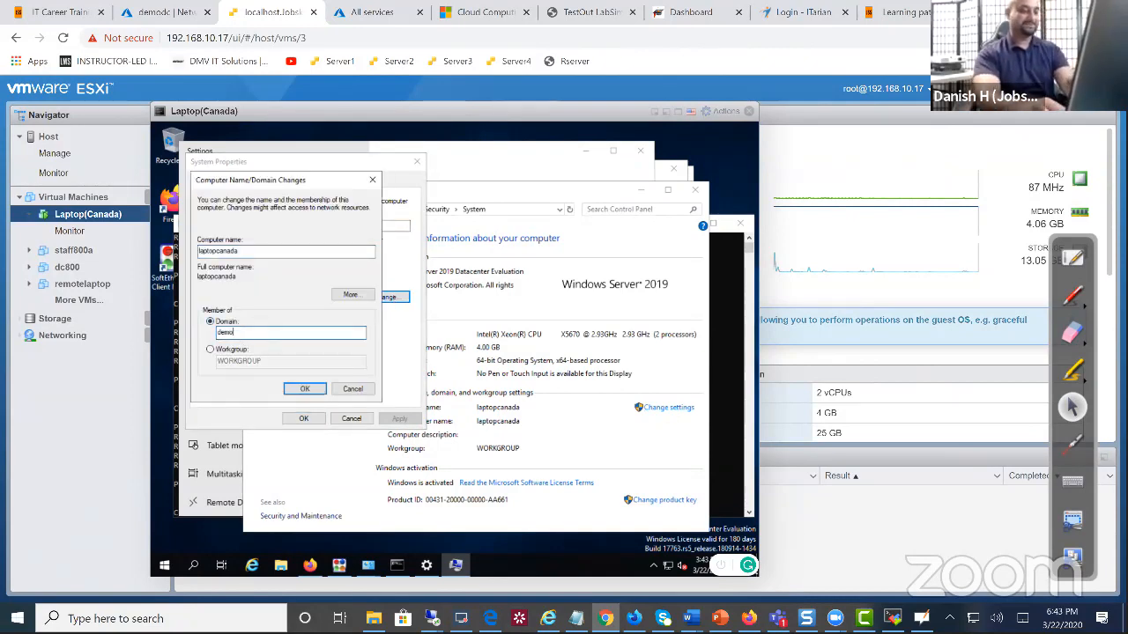
type("dcmo")
type(".jobskillshare.org")
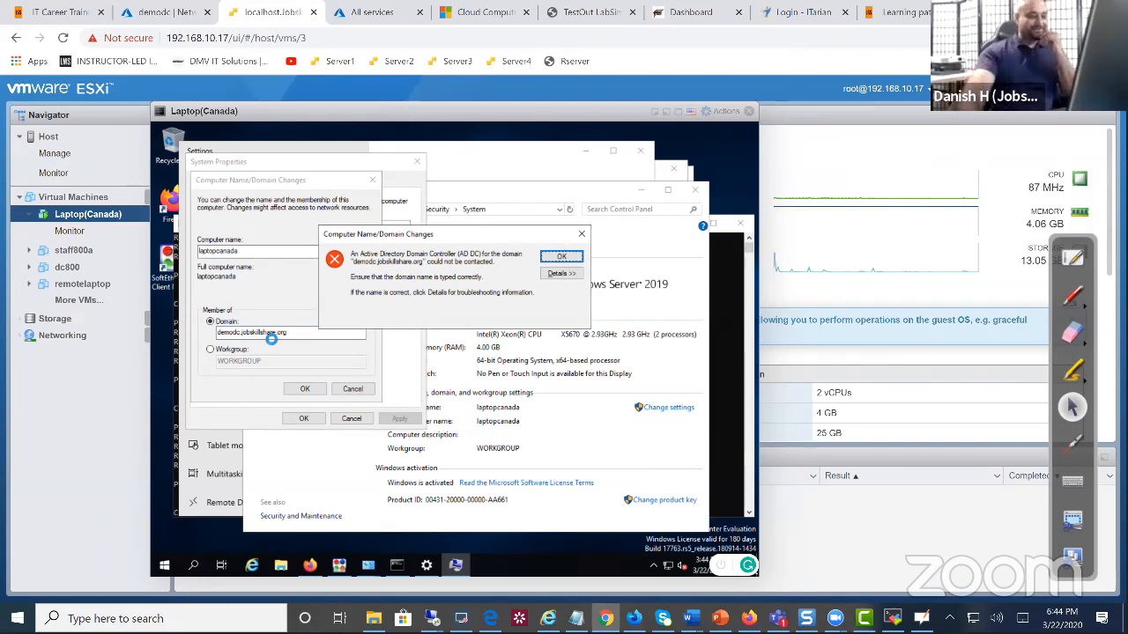
Read the troubleshooting details of the failed domain join and dismiss the error
left_click(561, 274)
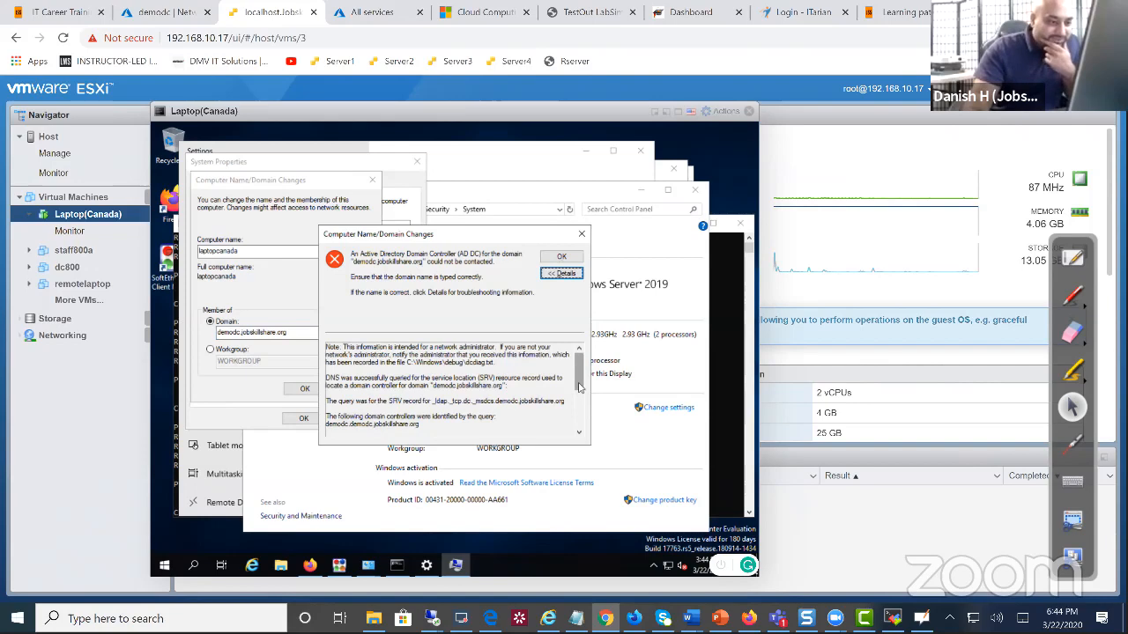
left_click_drag(579, 388, 581, 393)
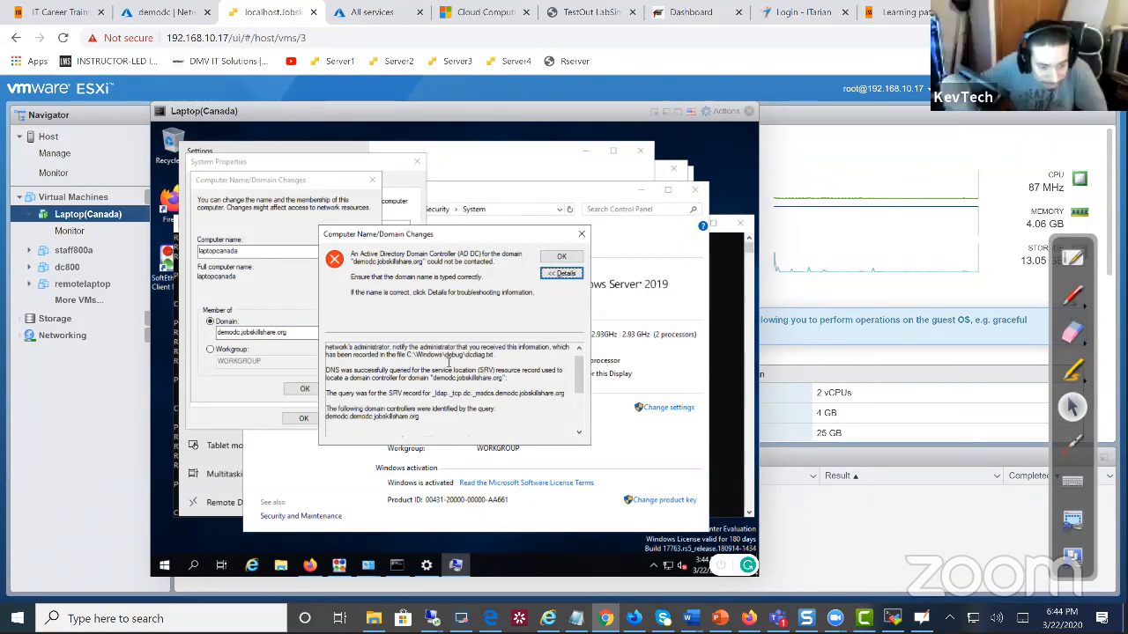
left_click(581, 236)
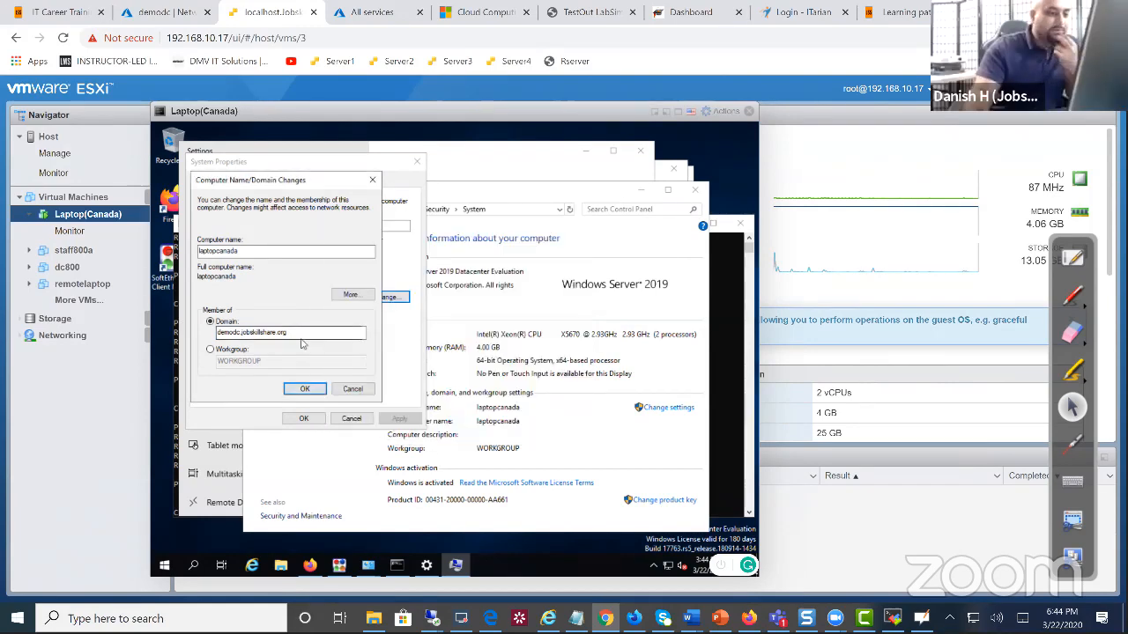
Retry the join with domain demodc.jobskillshare.org, which again finds no domain controller
left_click(239, 335)
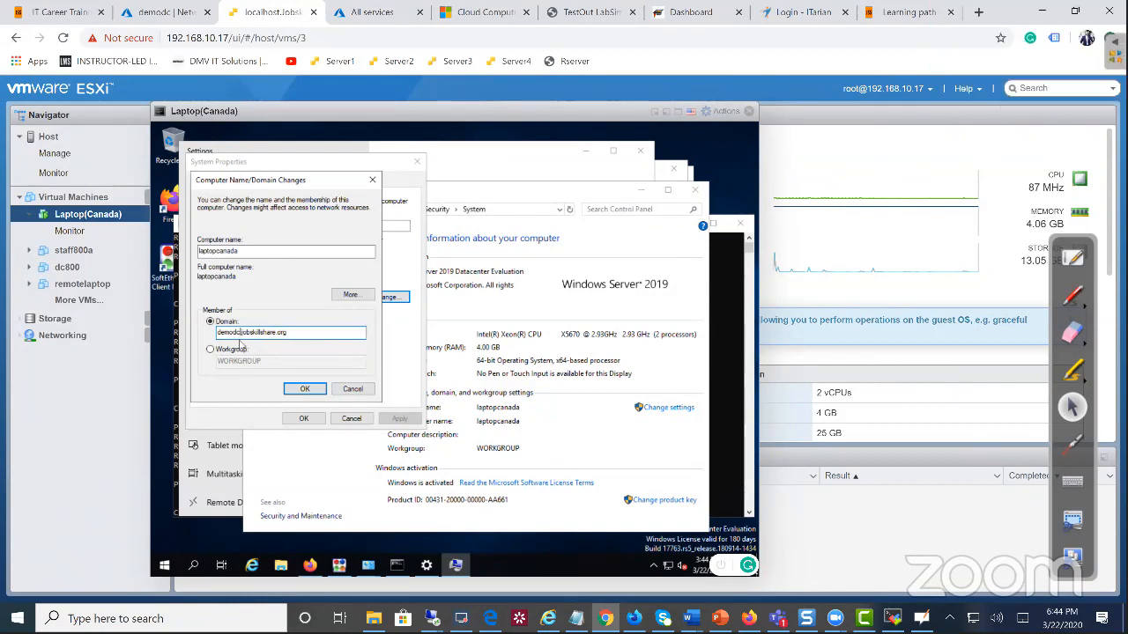
left_click(304, 389)
left_click(582, 234)
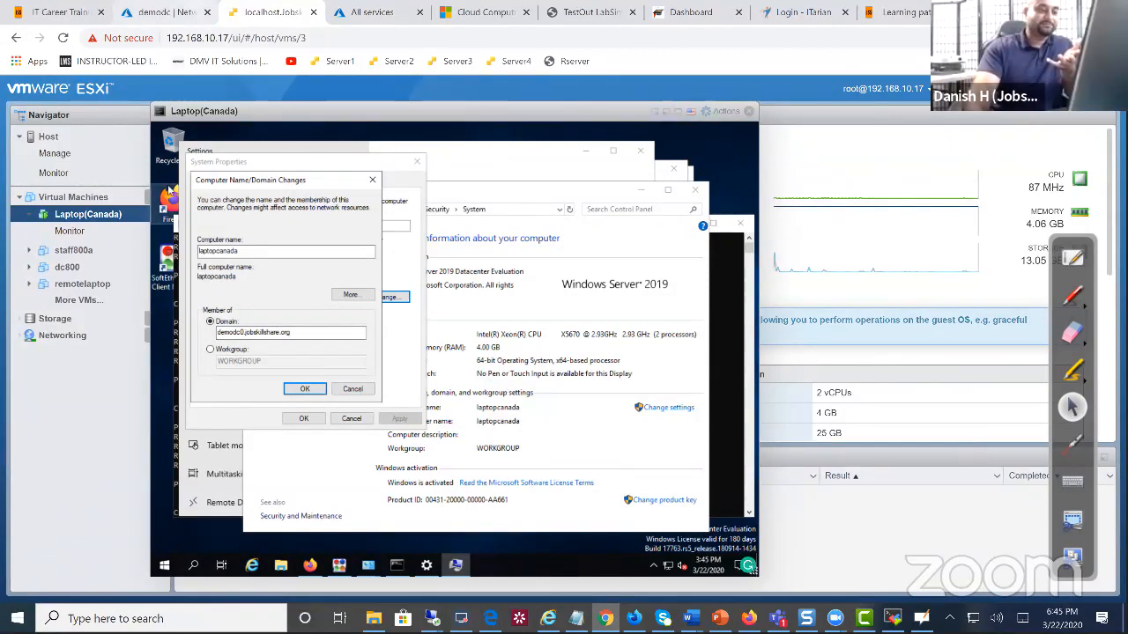
Bring the VPN remote desktop session forward and make it fill the screen
mouse_move(431, 619)
left_click(468, 558)
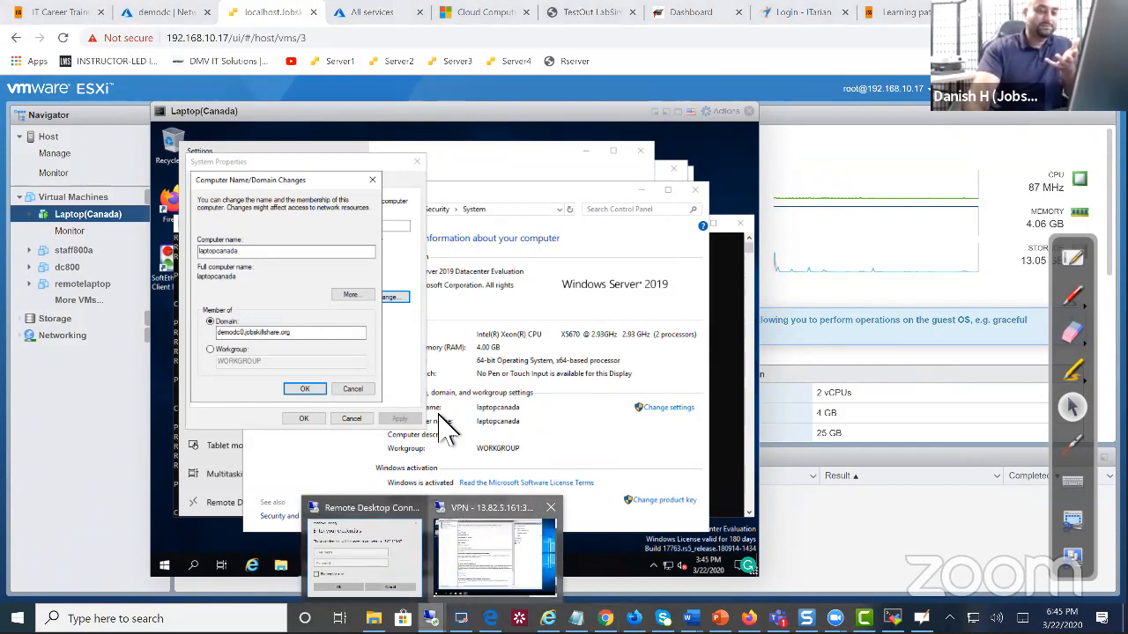
left_click_drag(858, 131, 823, 13)
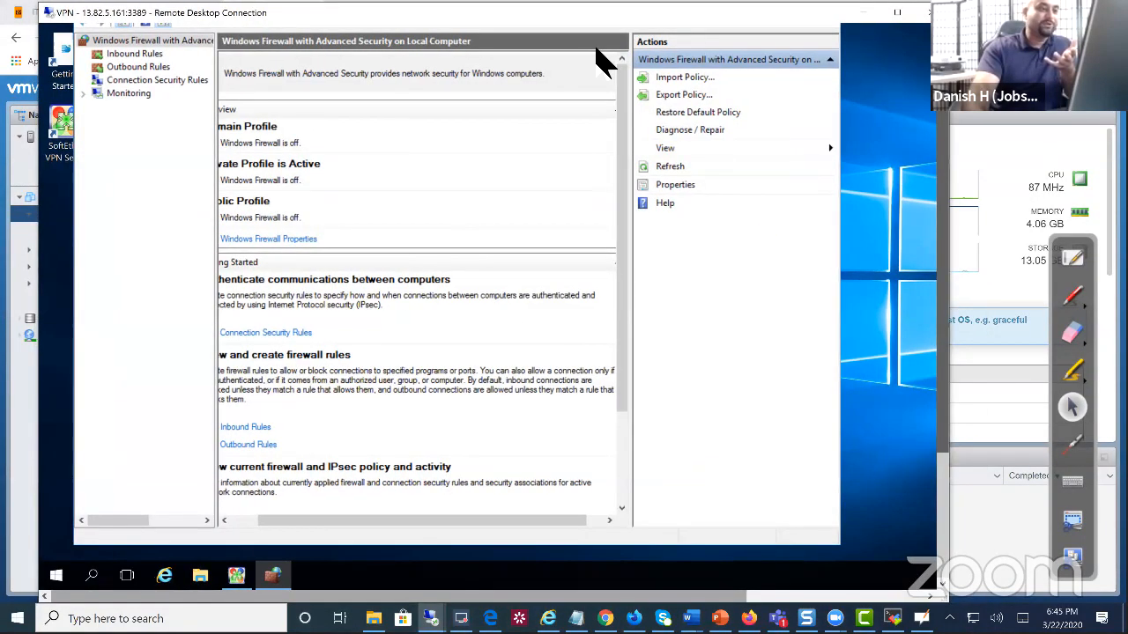
left_click_drag(595, 47, 895, 62)
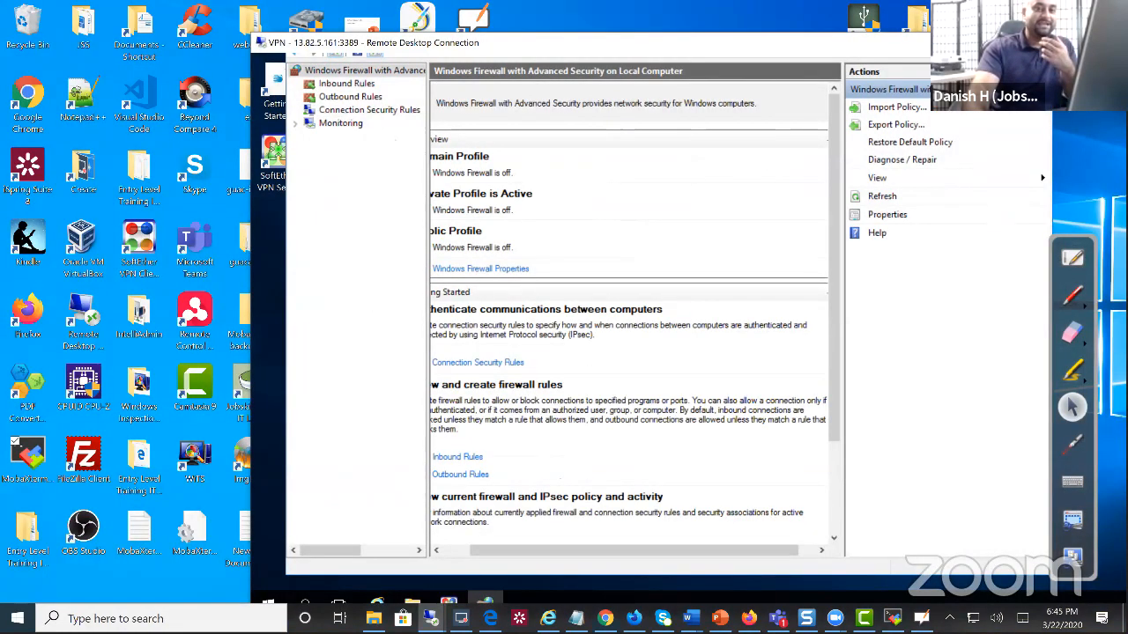
left_click_drag(918, 23, 886, 3)
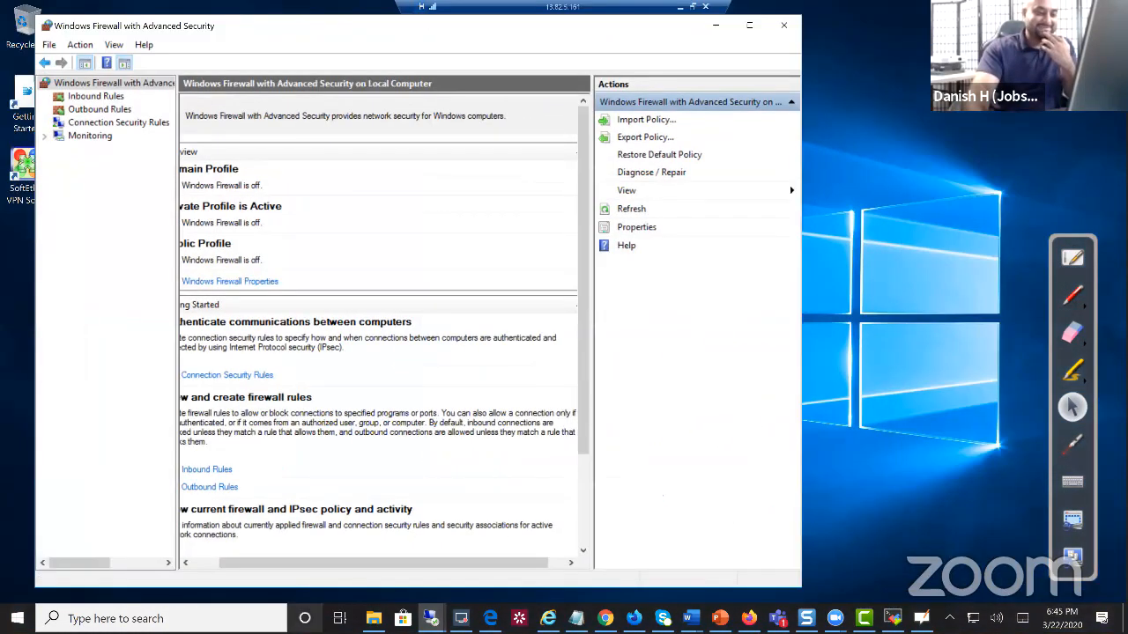
Download and launch demodc's RDP file from the Azure portal, signing in with the account password
mouse_move(430, 617)
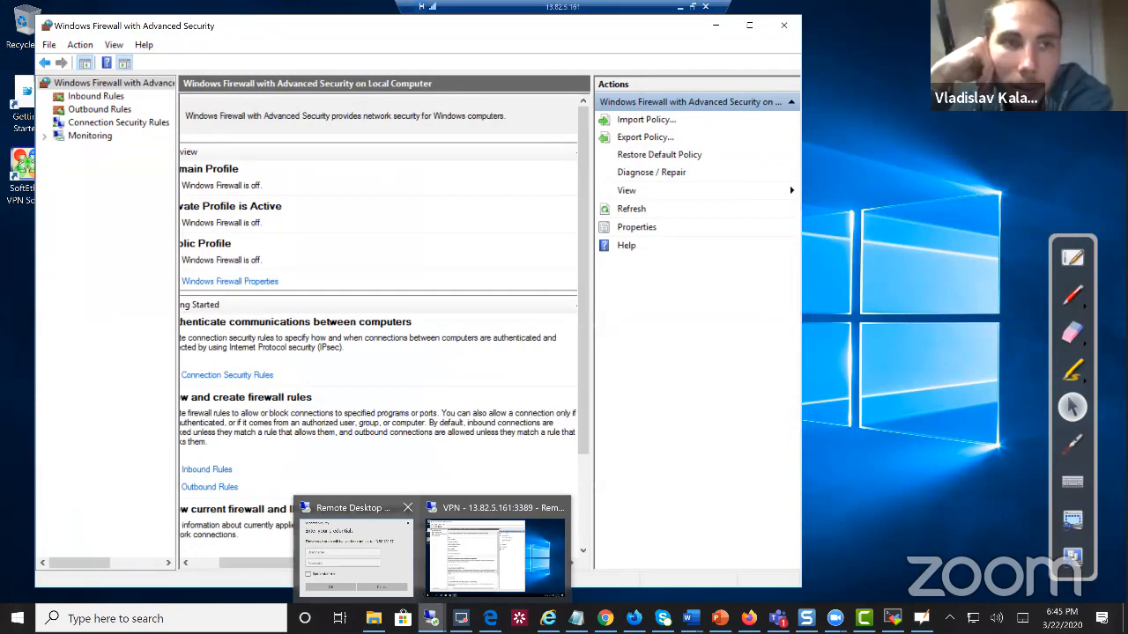
left_click(606, 619)
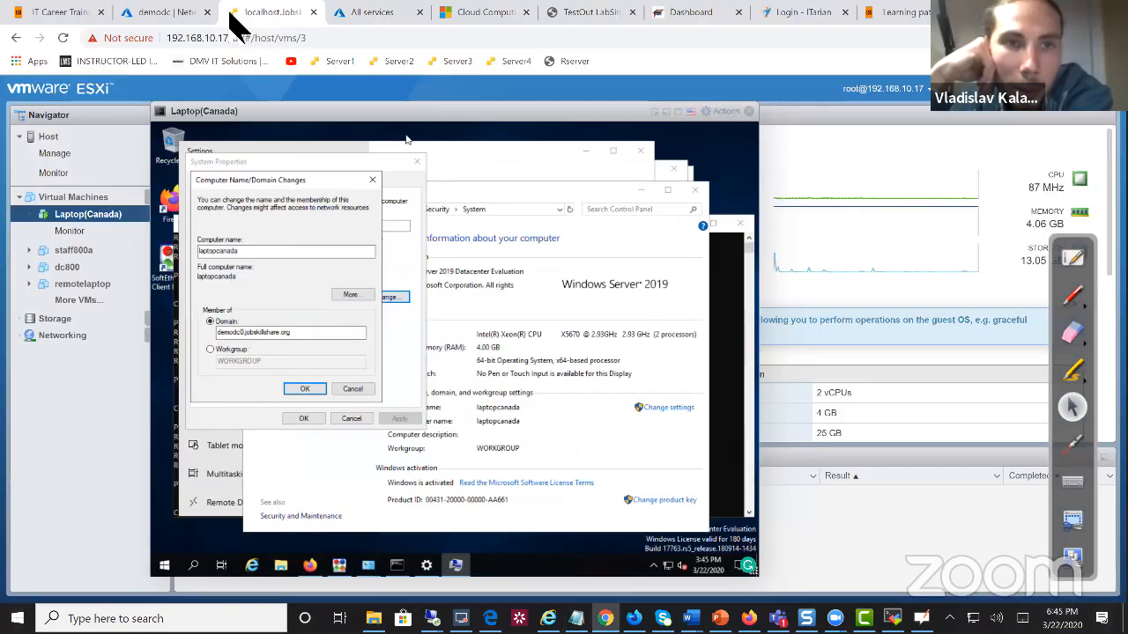
left_click(176, 20)
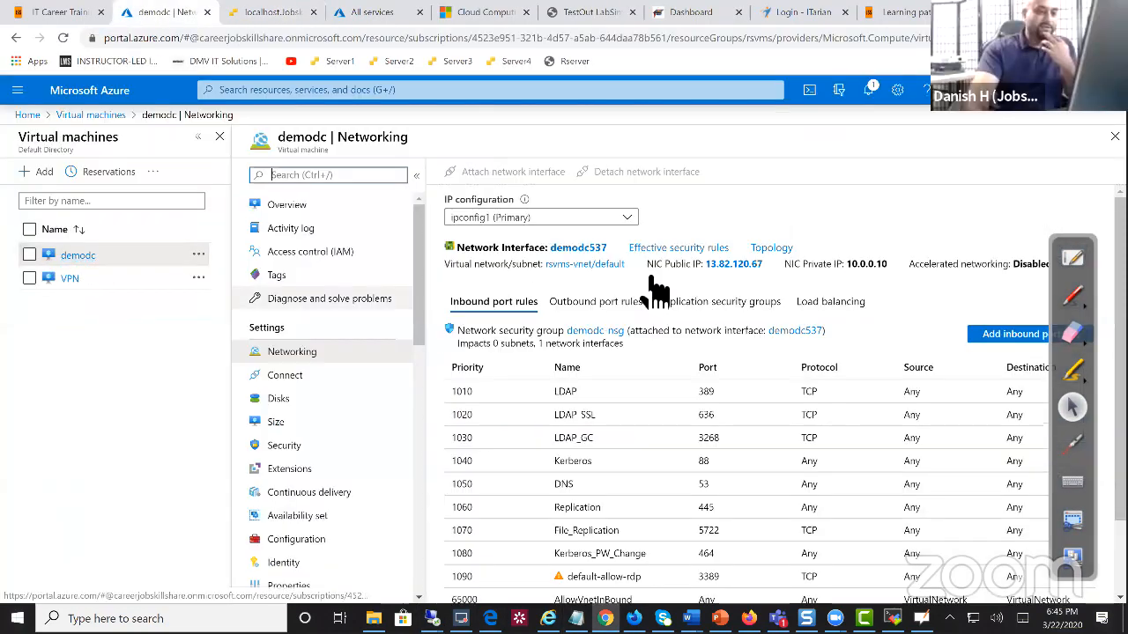
left_click(284, 375)
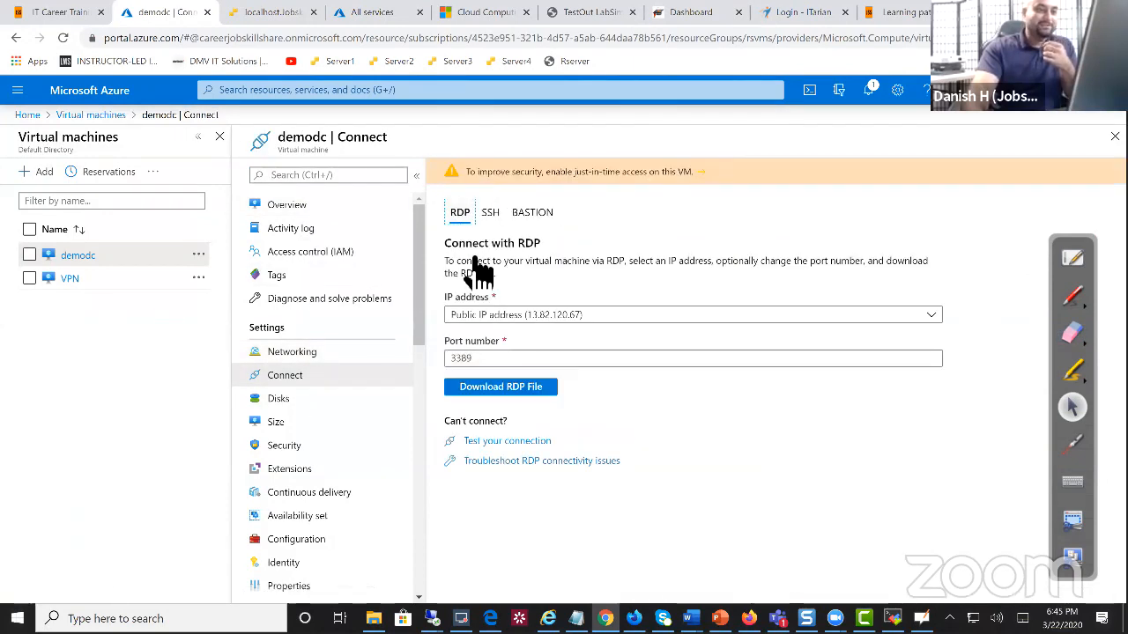
left_click(511, 388)
left_click(65, 586)
left_click(669, 384)
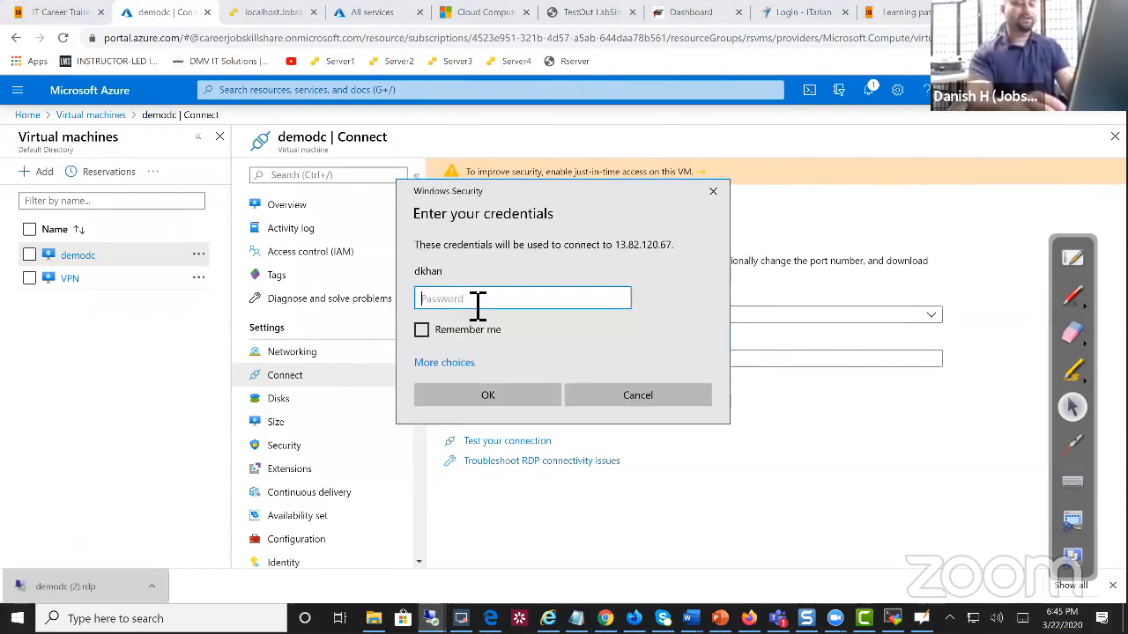
type("••••")
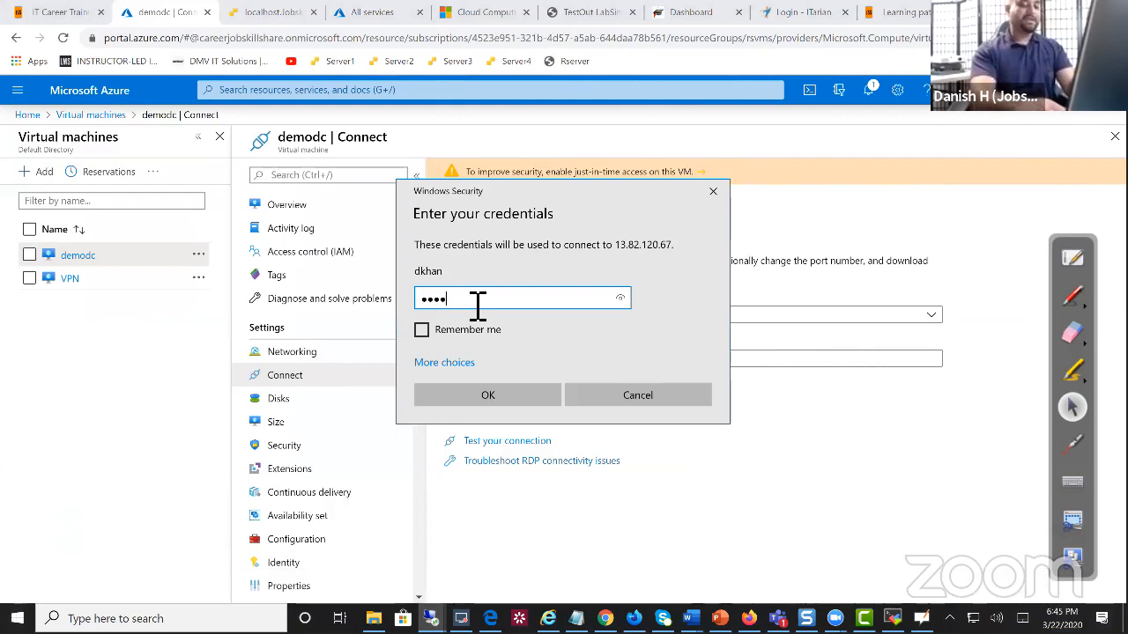
key("Return")
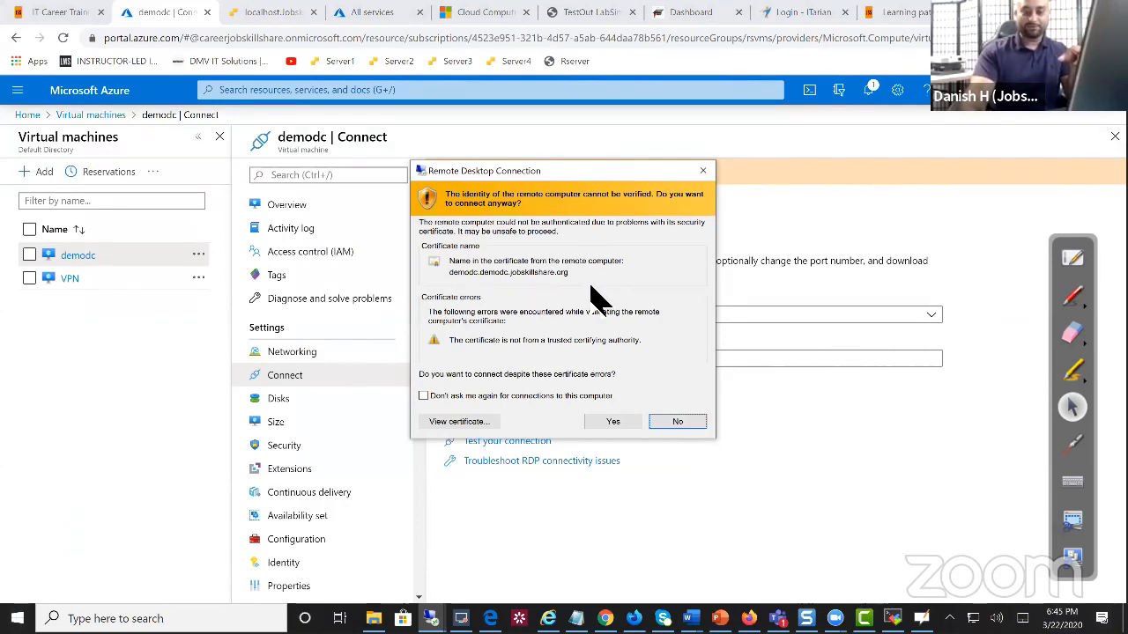
Accept demodc's untrusted certificate and connect to its Server Manager dashboard
left_click(619, 421)
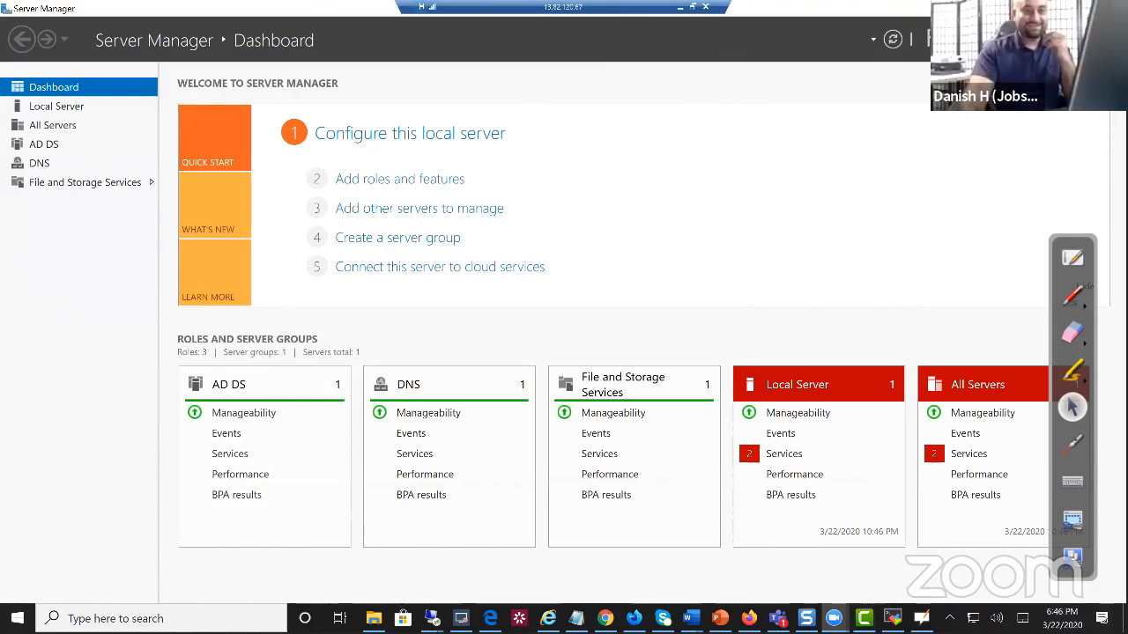
Launch Active Directory Users and Computers, expand demodc.jobskillshare.org, and enlarge the window and tree pane
left_click(1013, 40)
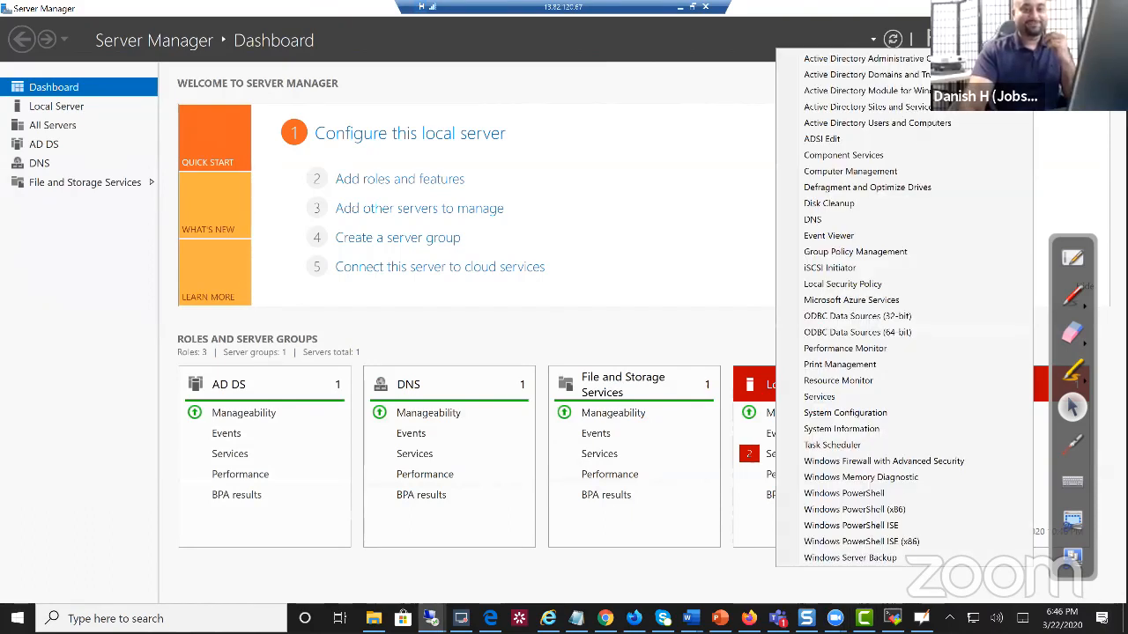
left_click(860, 124)
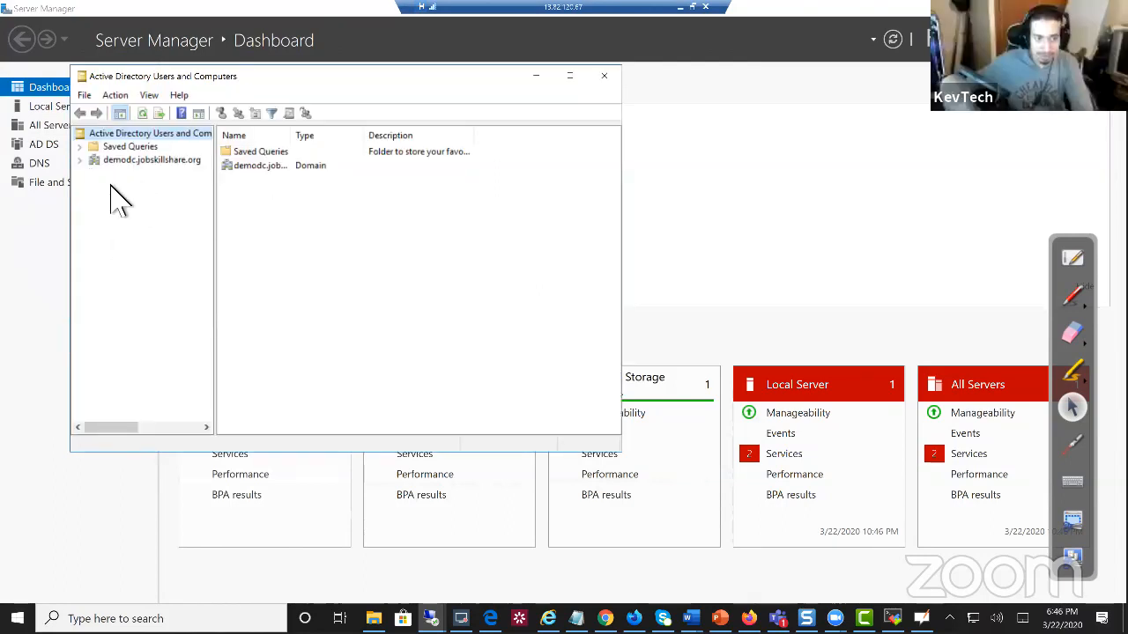
left_click(80, 160)
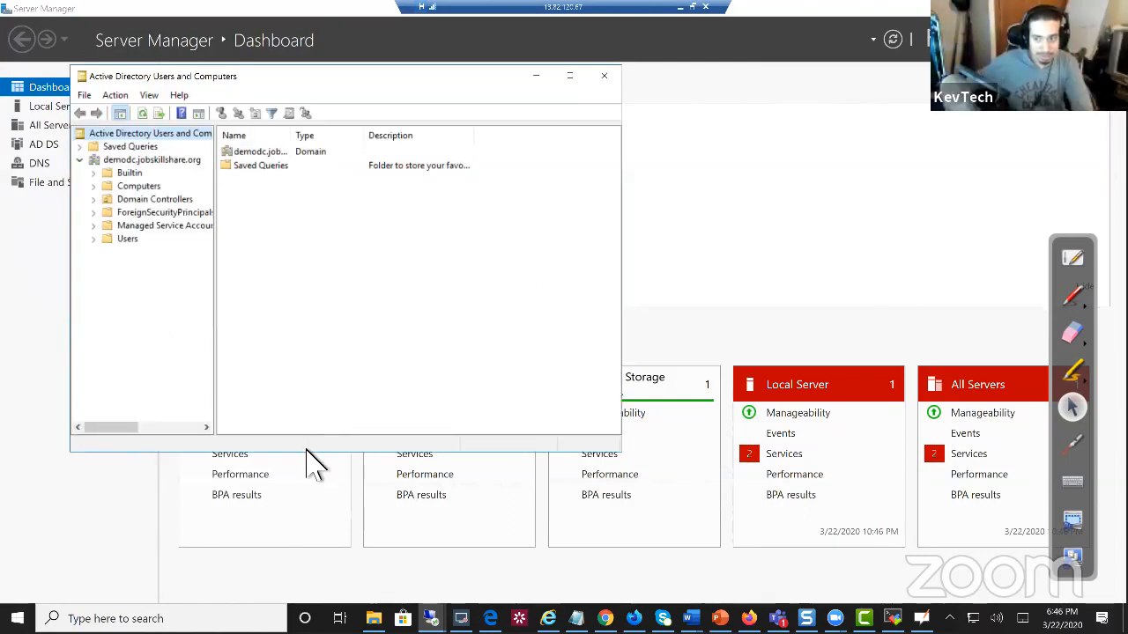
left_click_drag(304, 452, 319, 535)
left_click_drag(579, 230, 818, 273)
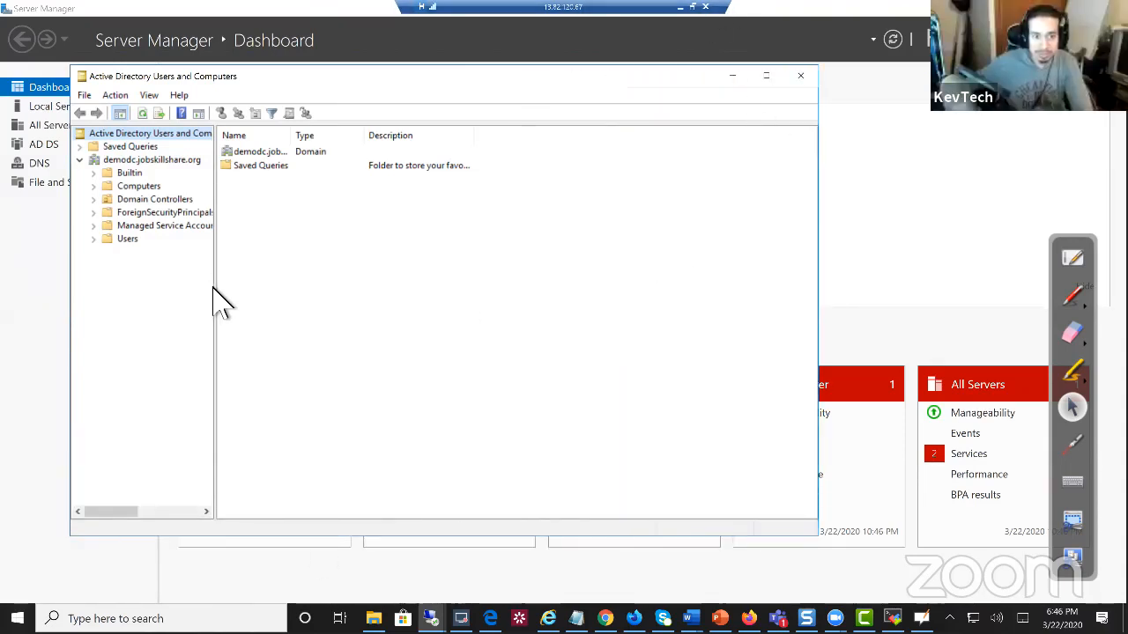
left_click_drag(216, 293, 322, 312)
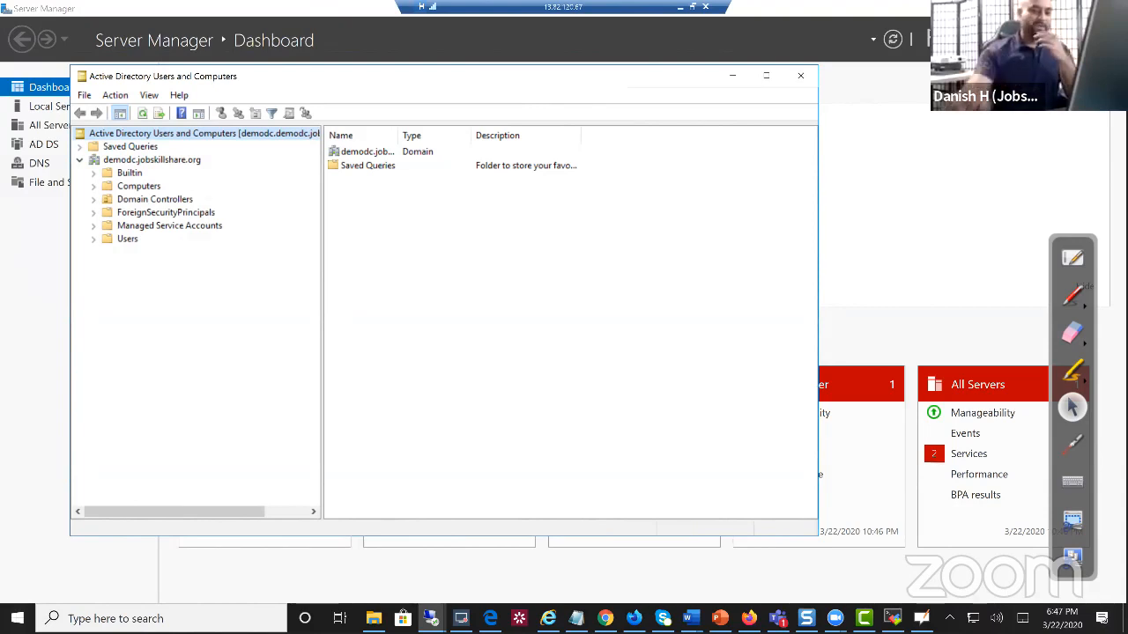
Check the domain's properties for its pre-Windows 2000 name DEMODC0, then cancel
right_click(148, 164)
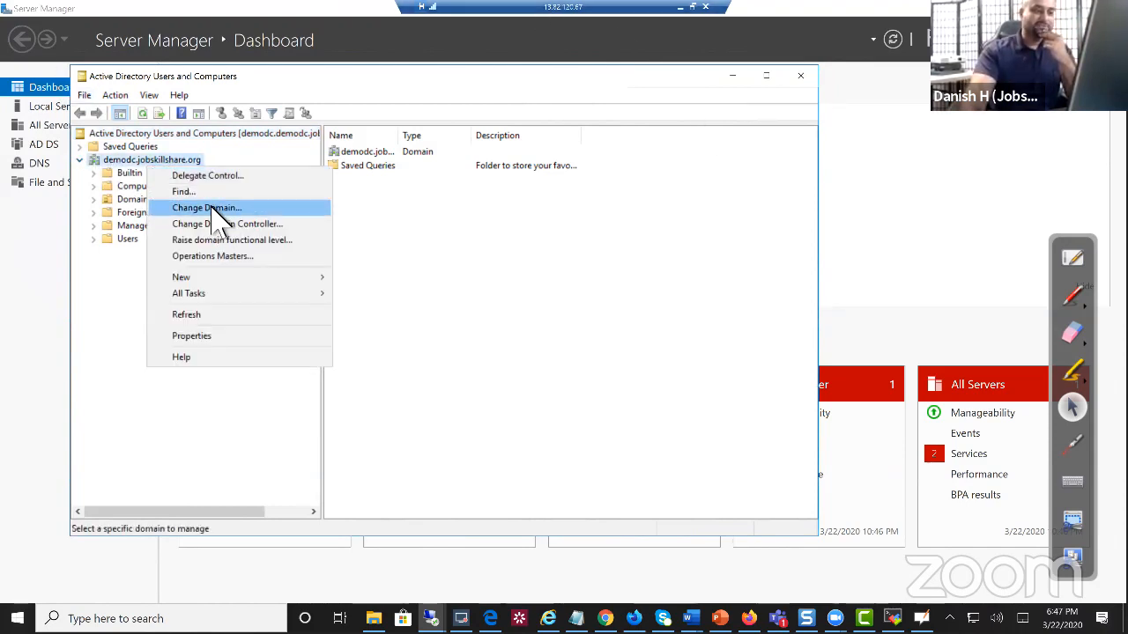
left_click(209, 337)
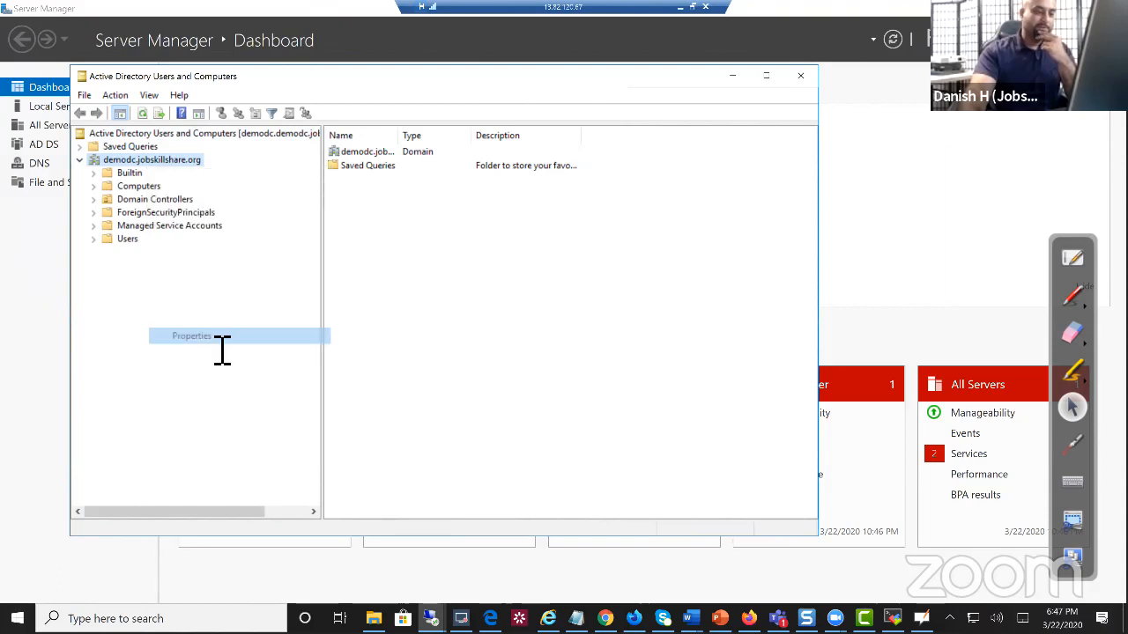
left_click(373, 255)
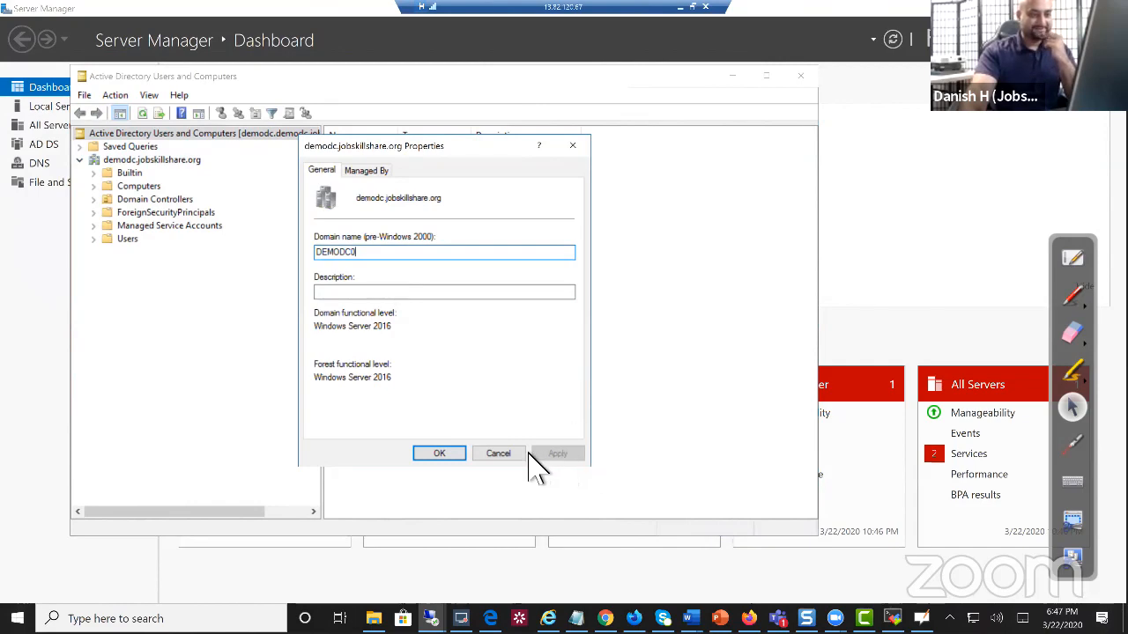
left_click(513, 456)
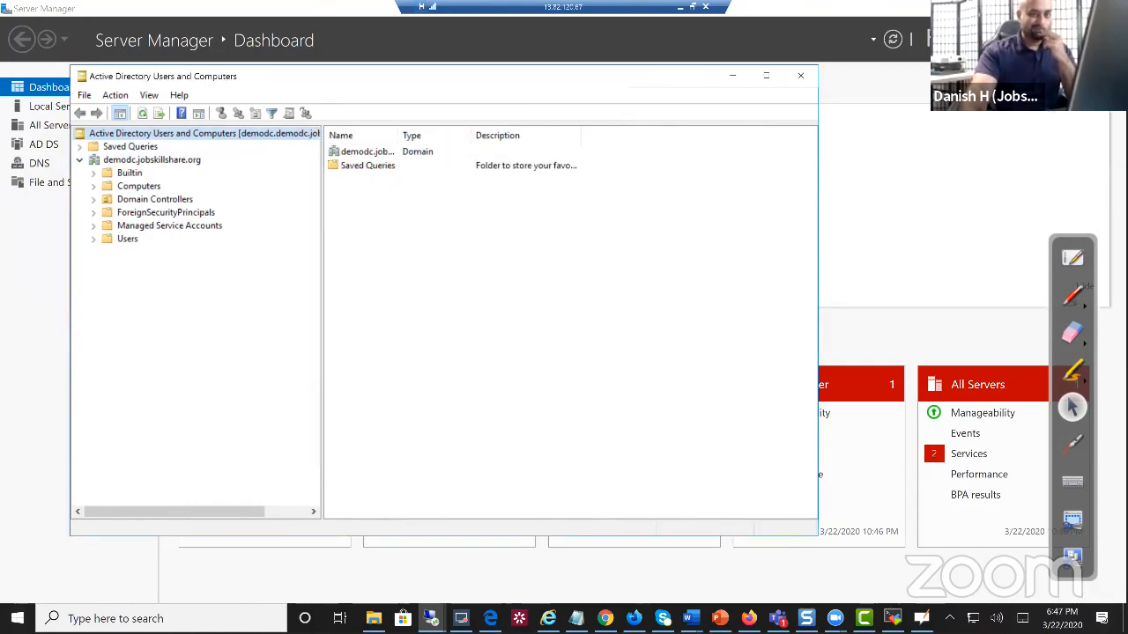
Leave the remote desktop session and return to the laptop VM's ESXi console
left_click(1074, 8)
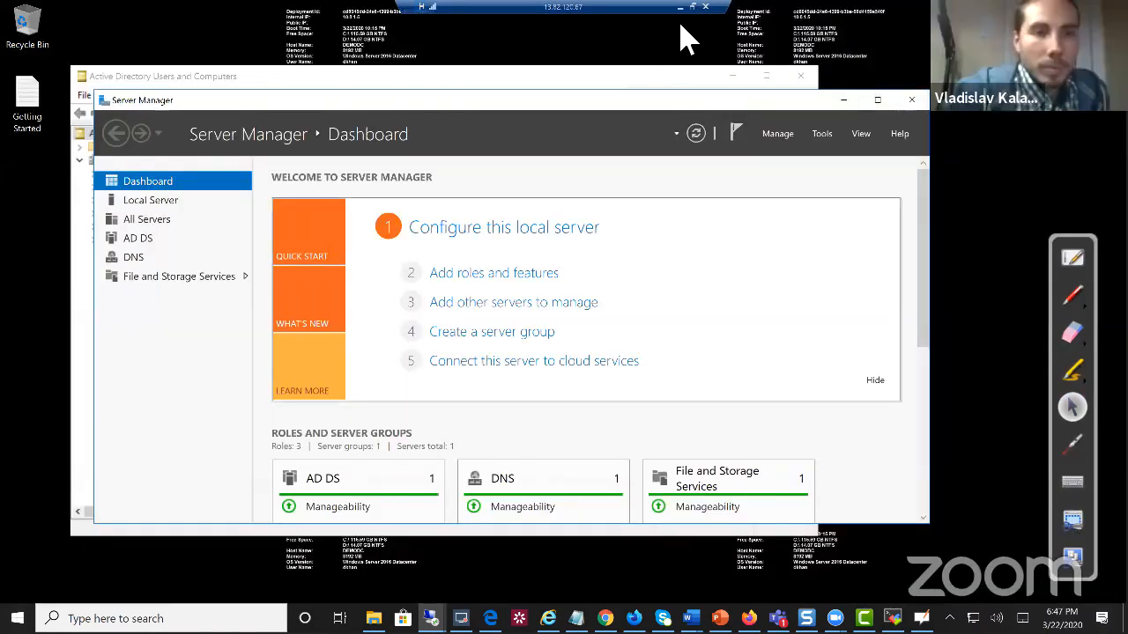
left_click(680, 7)
left_click(262, 11)
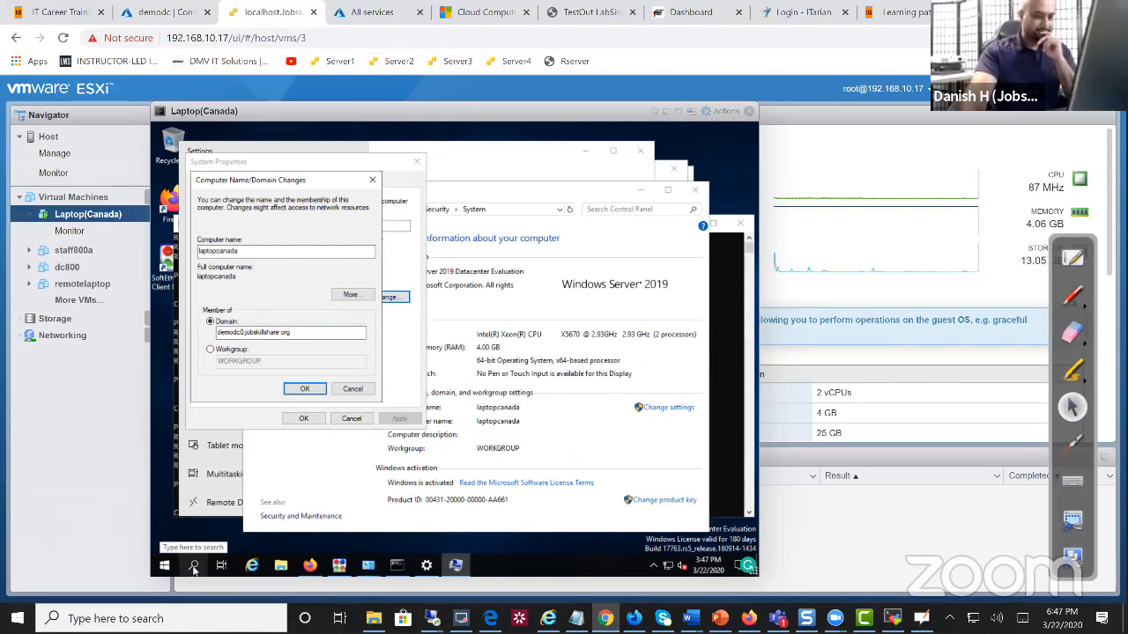
Search for 'firewall' in the VM's Windows search
right_click(164, 566)
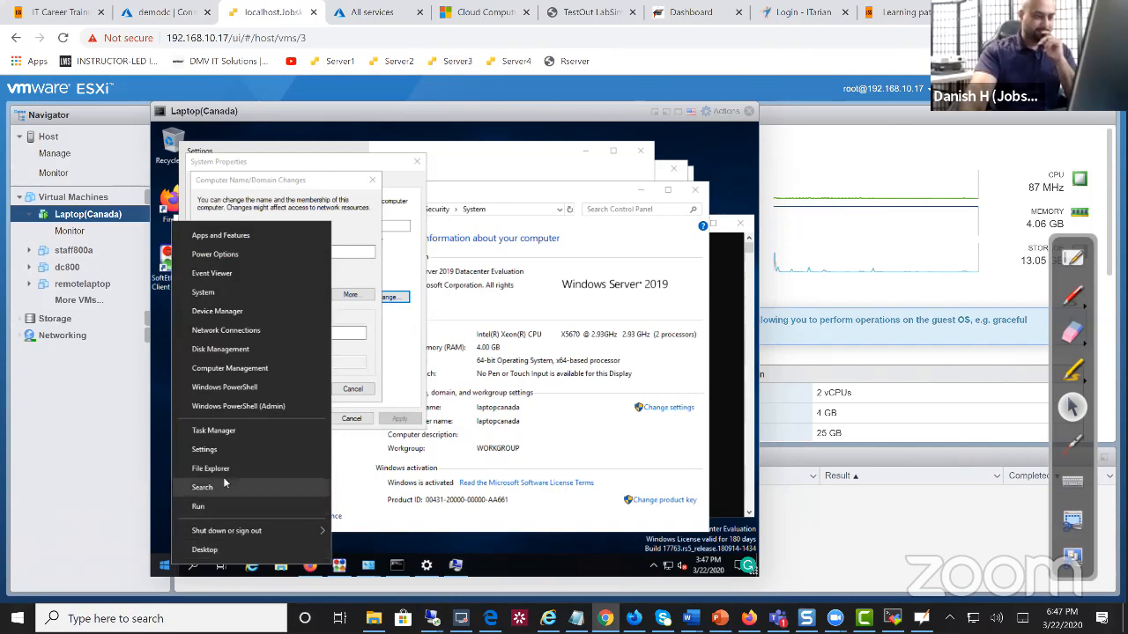
left_click(161, 558)
right_click(163, 564)
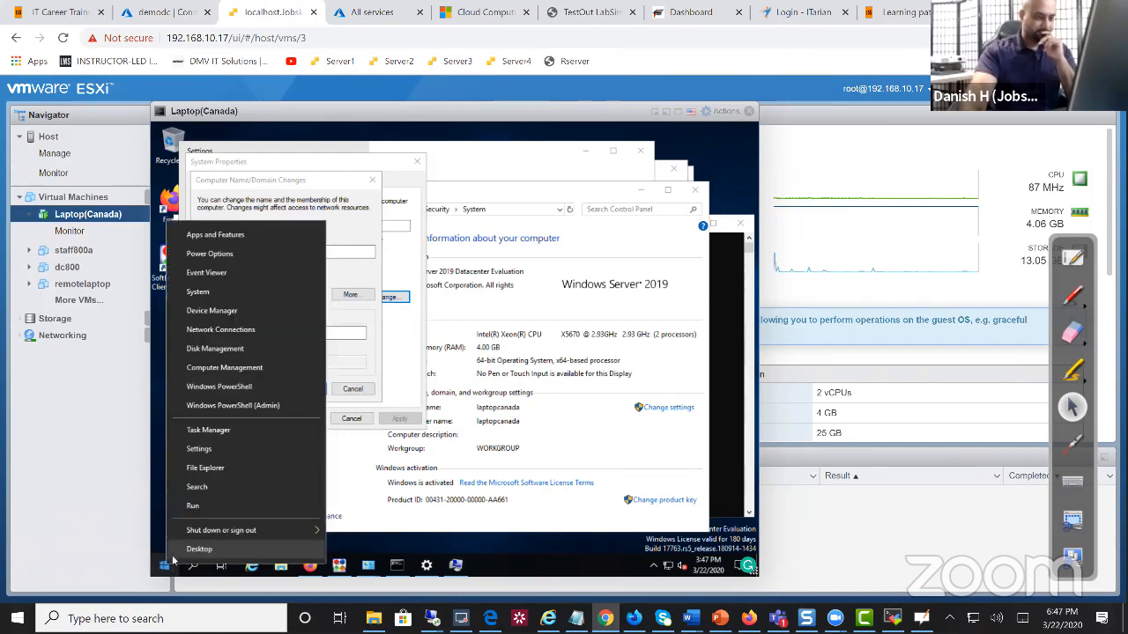
left_click(219, 490)
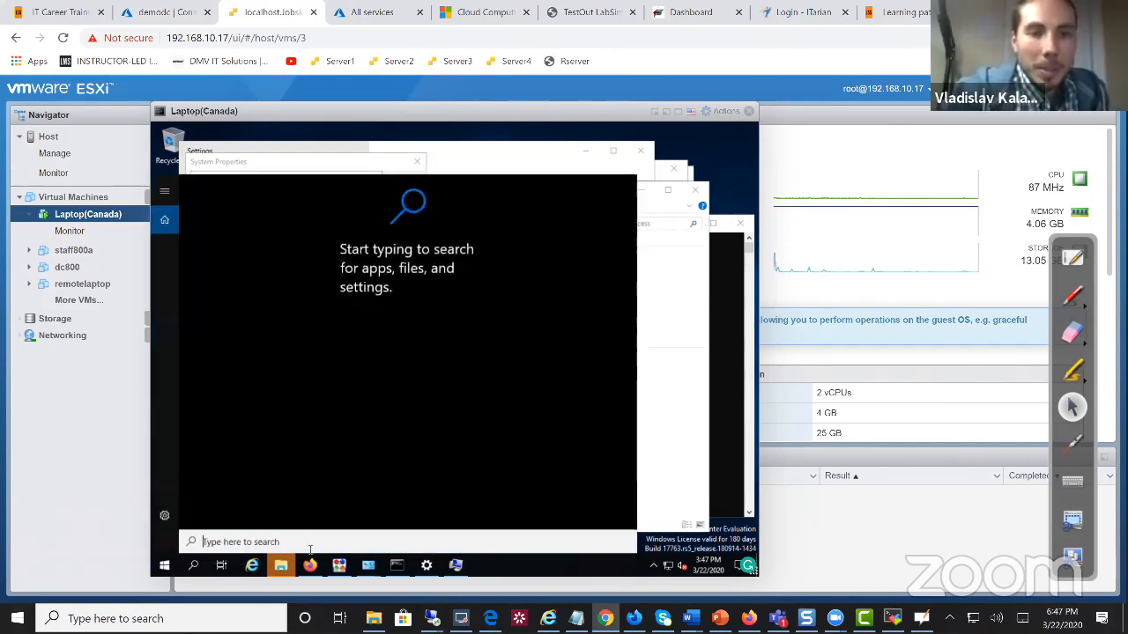
left_click(309, 565)
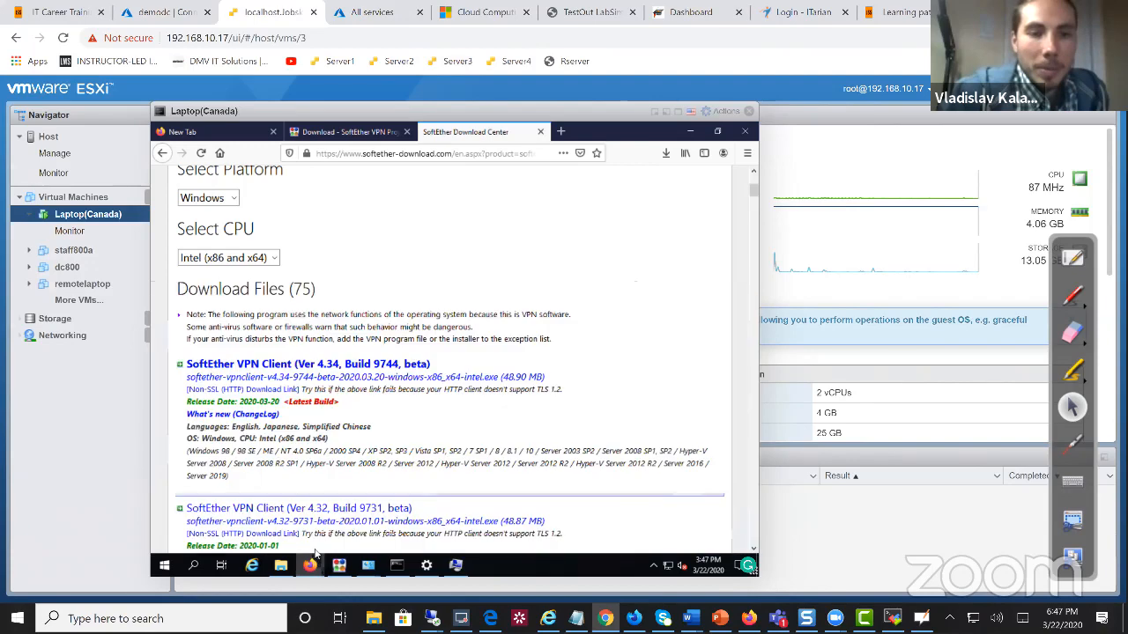
right_click(166, 562)
left_click(221, 494)
type("firewall")
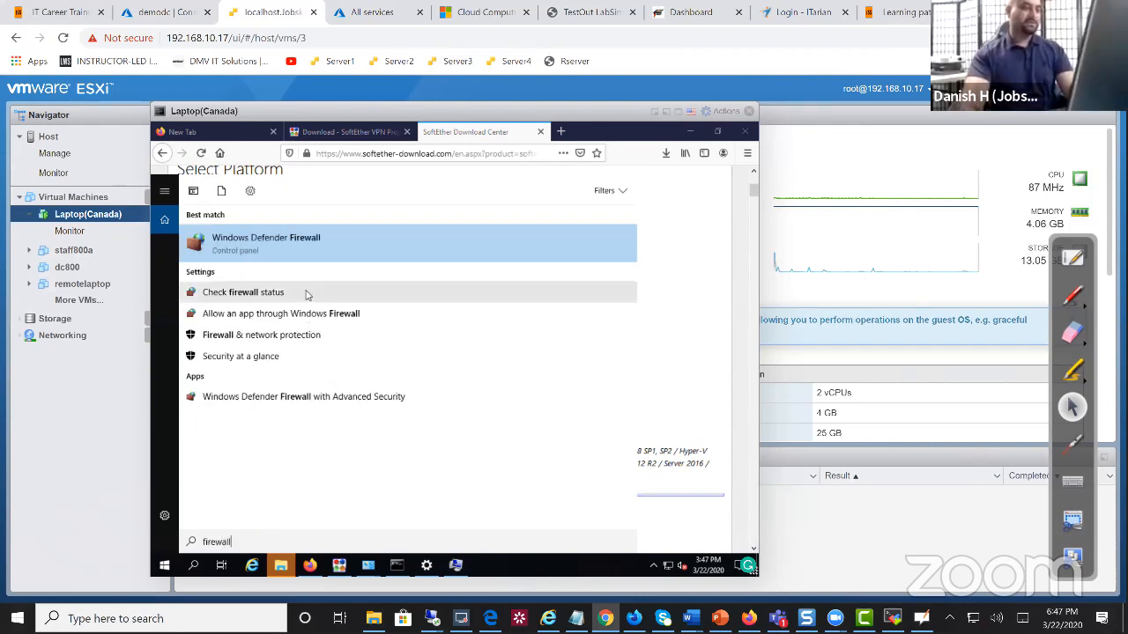
Confirm Windows Defender Firewall is off for private and public networks
left_click(317, 243)
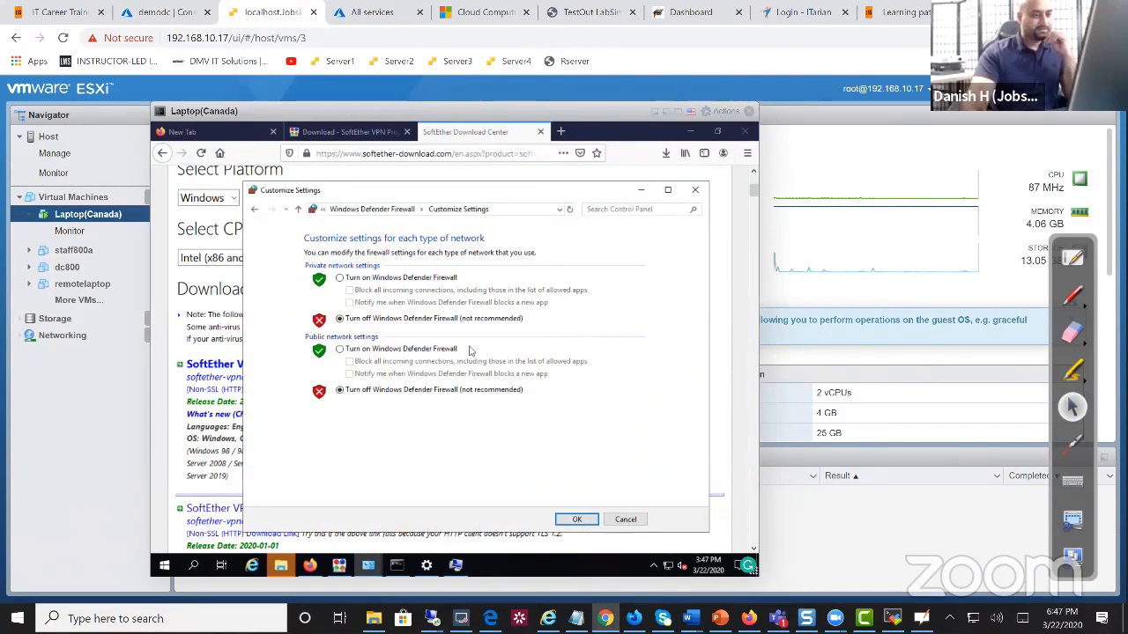
left_click(568, 518)
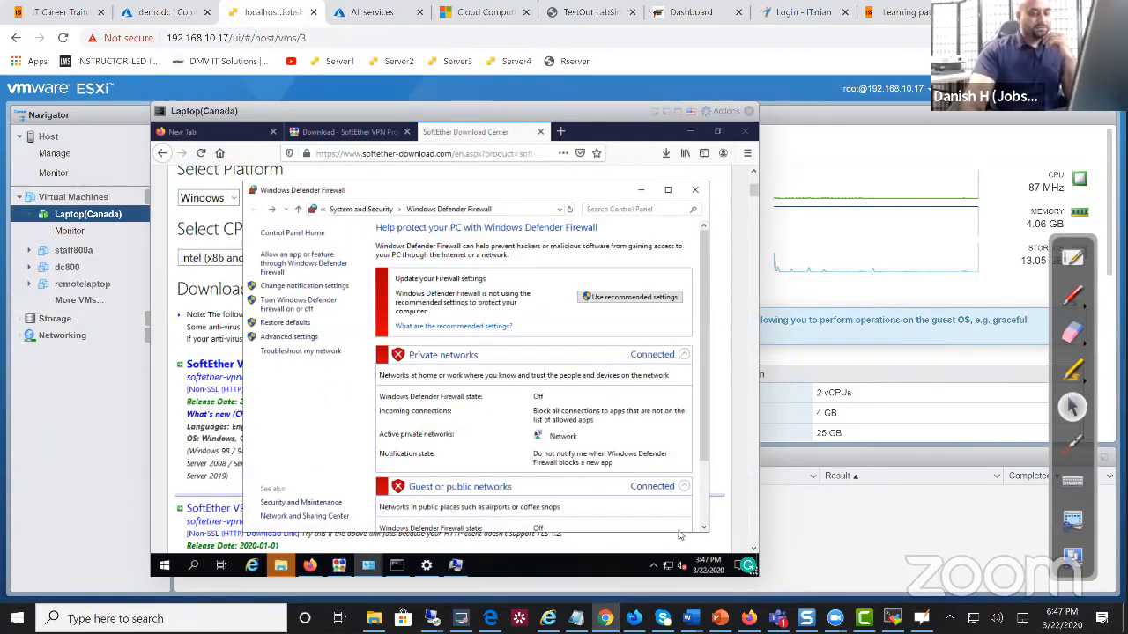
left_click(673, 178)
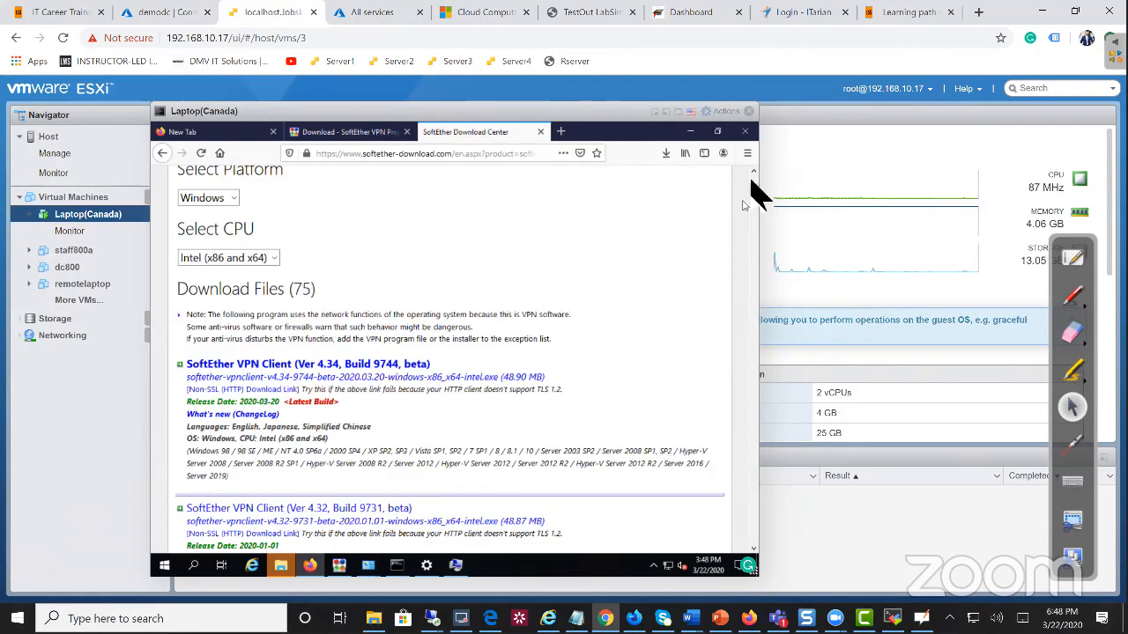
Keep Firefox open and reach the network adapter list via Network & Internet settings
left_click(745, 132)
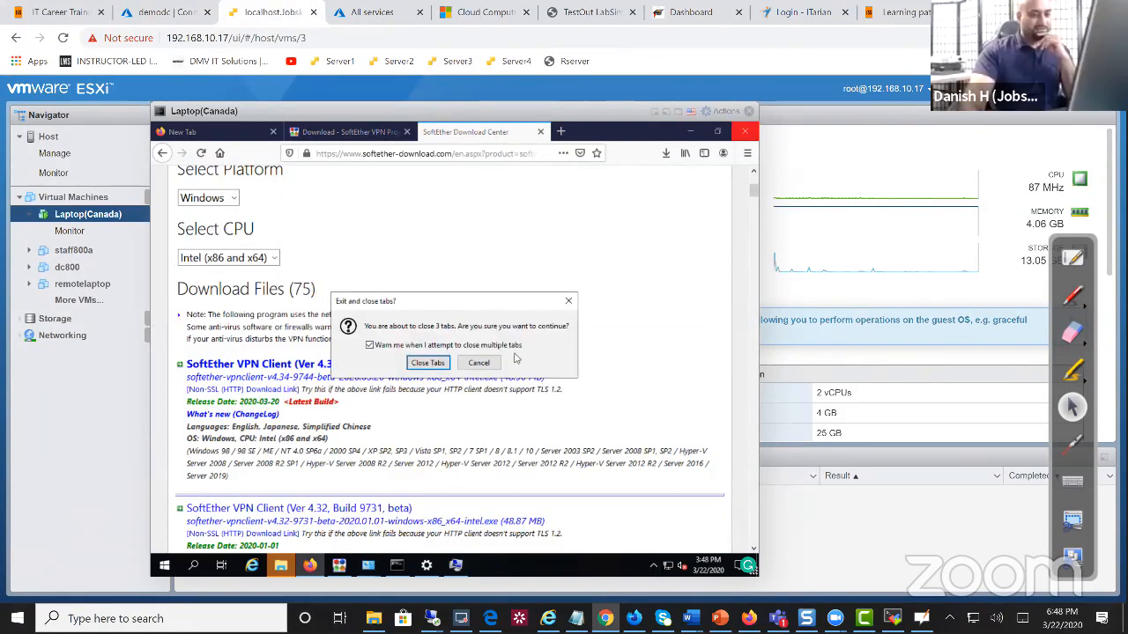
left_click(476, 363)
right_click(668, 566)
left_click(671, 547)
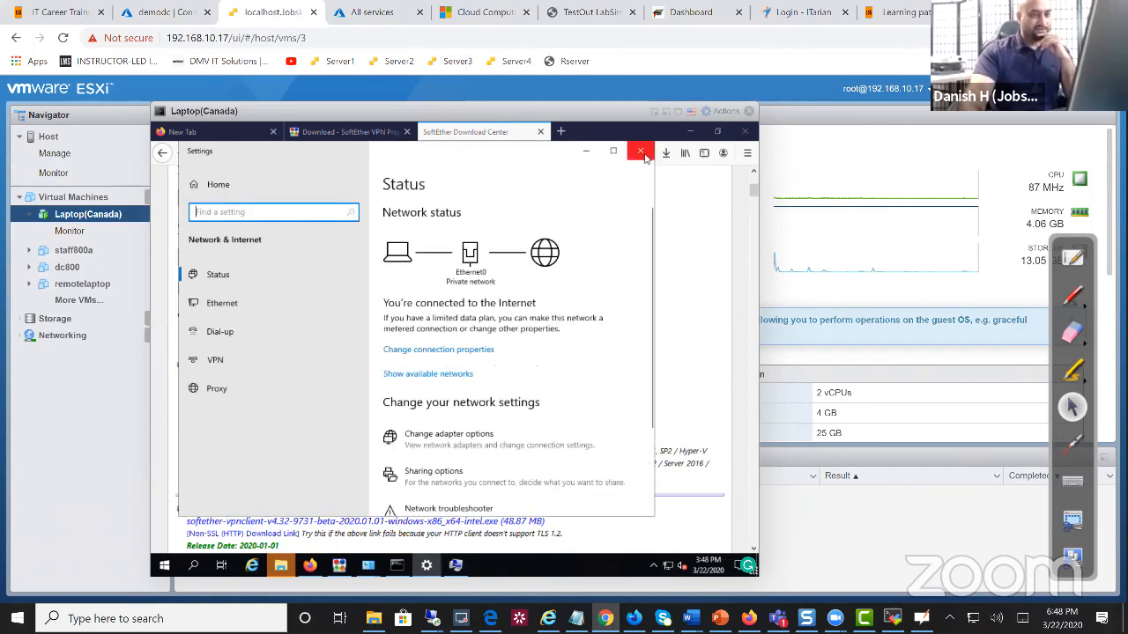
left_click(642, 153)
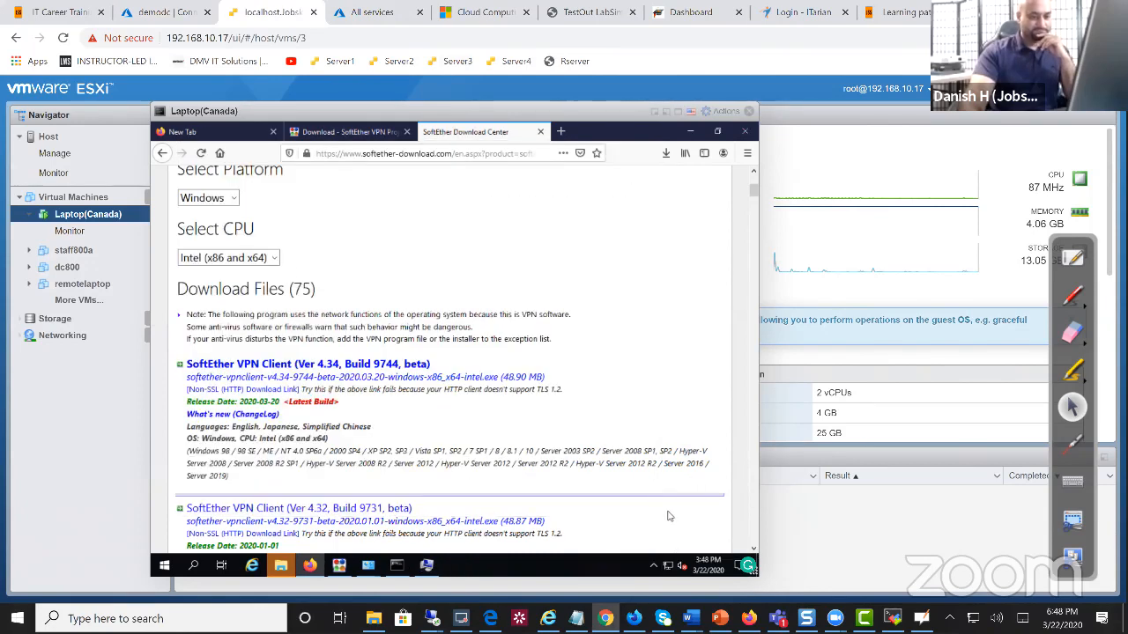
right_click(669, 566)
left_click(676, 553)
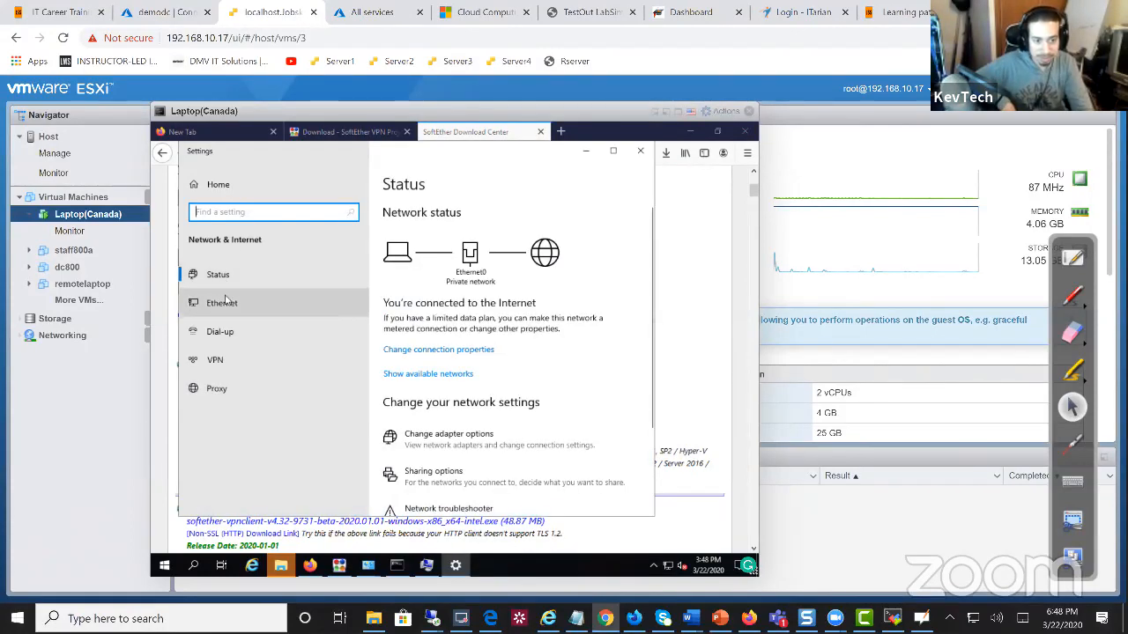
left_click(221, 302)
left_click(448, 312)
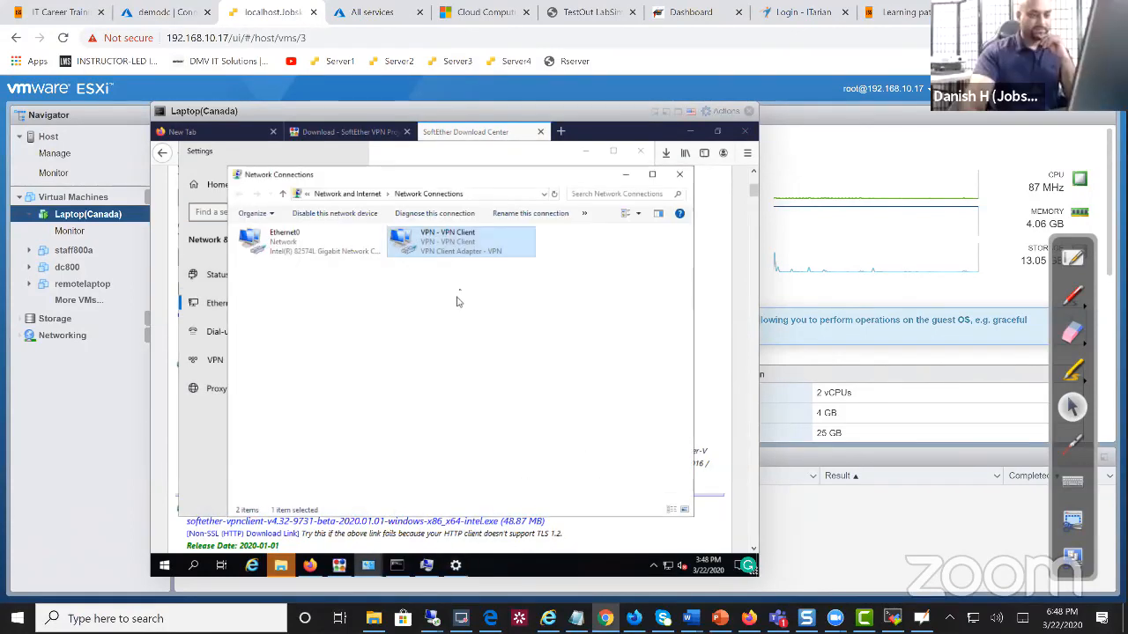
Check the VPN - VPN Client adapter's IPv4 and IPv6 settings, confirming DNS 10.0.0.10 and 8.8.8.8
right_click(434, 250)
left_click(466, 356)
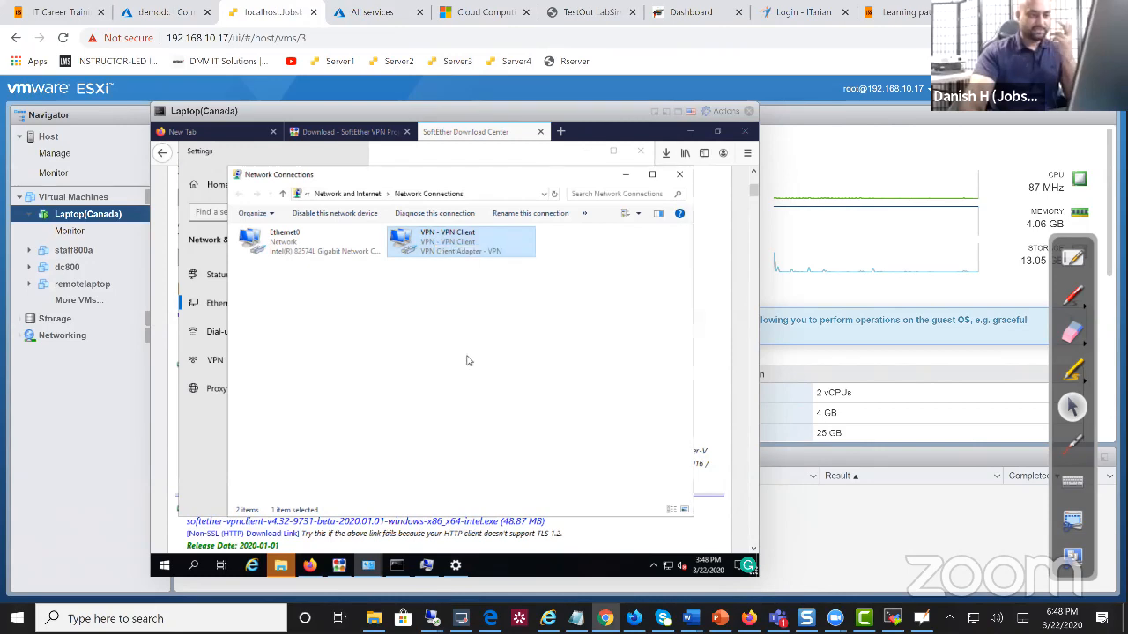
left_click(379, 350)
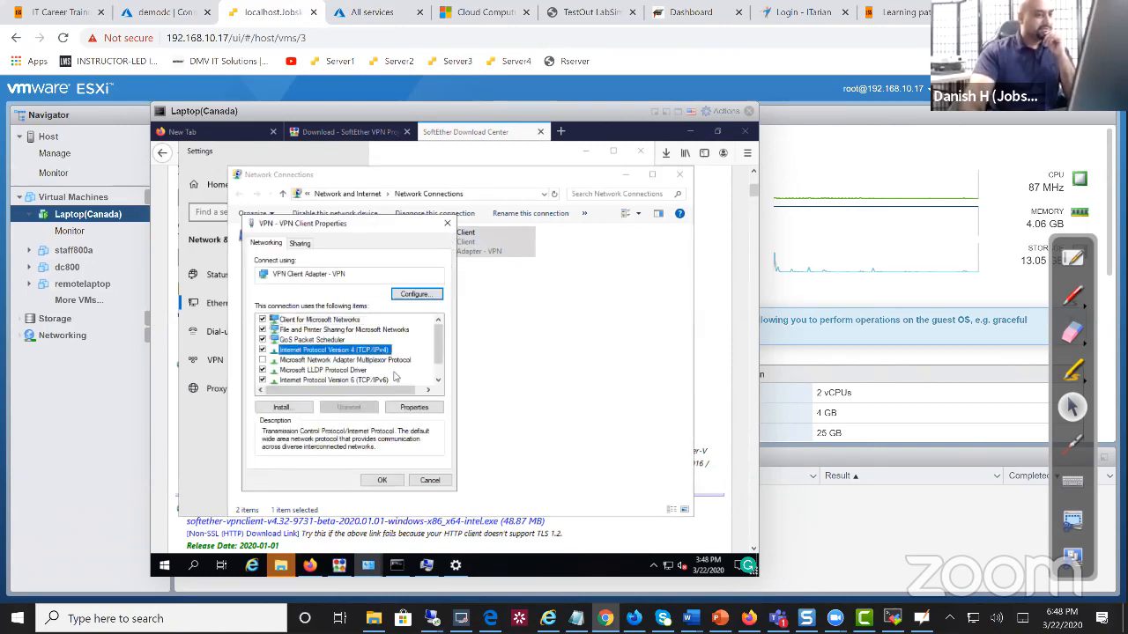
left_click(414, 409)
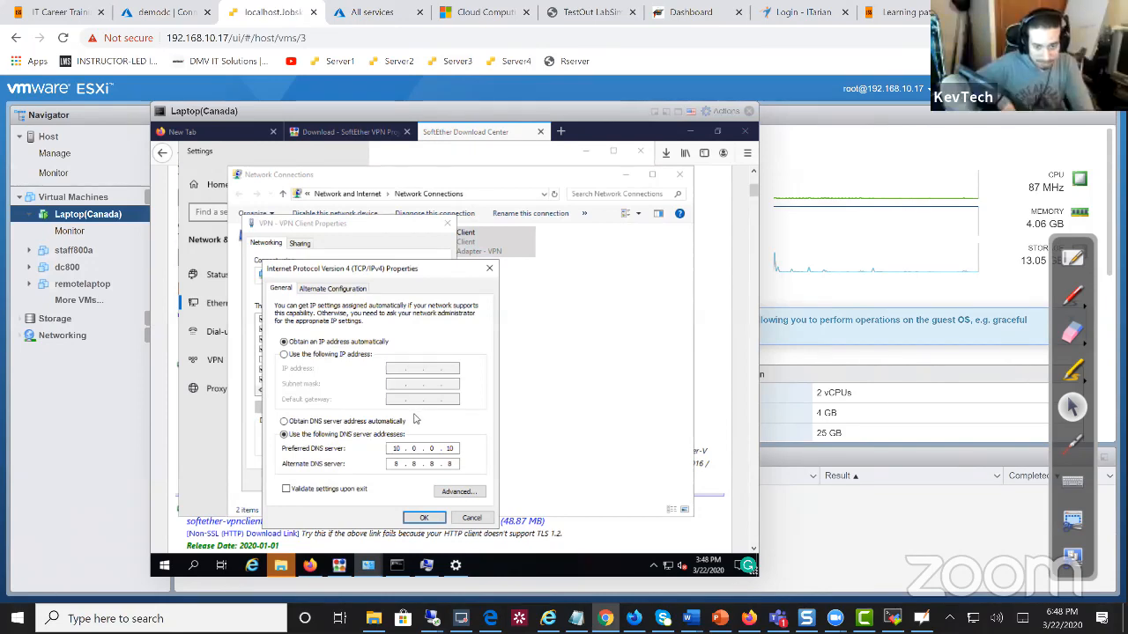
left_click(471, 518)
left_click(333, 379)
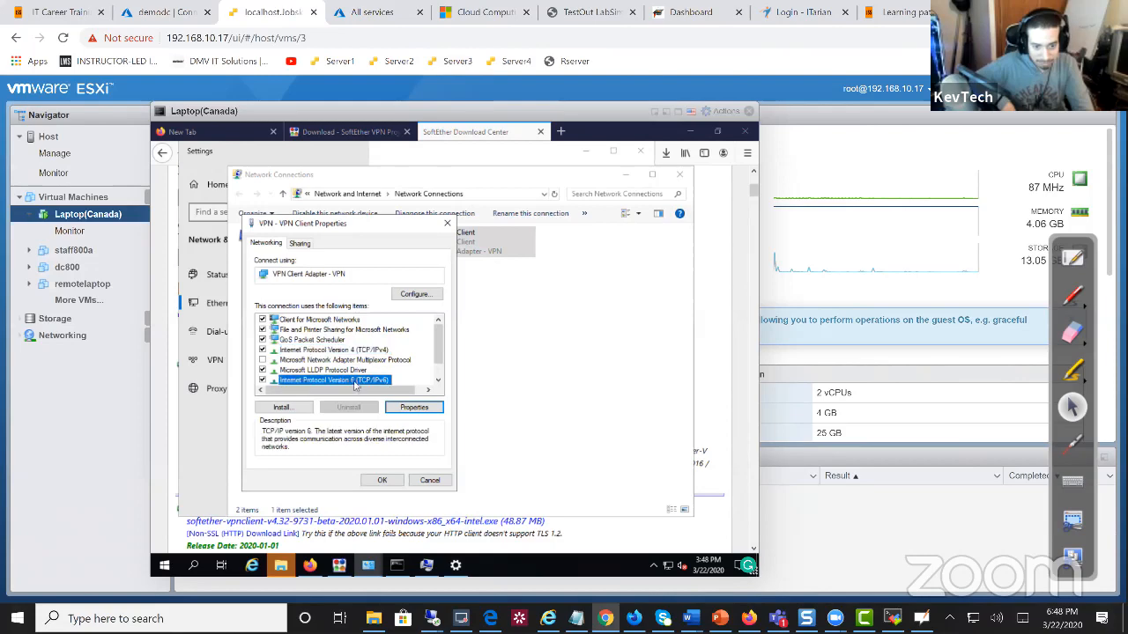
left_click(412, 408)
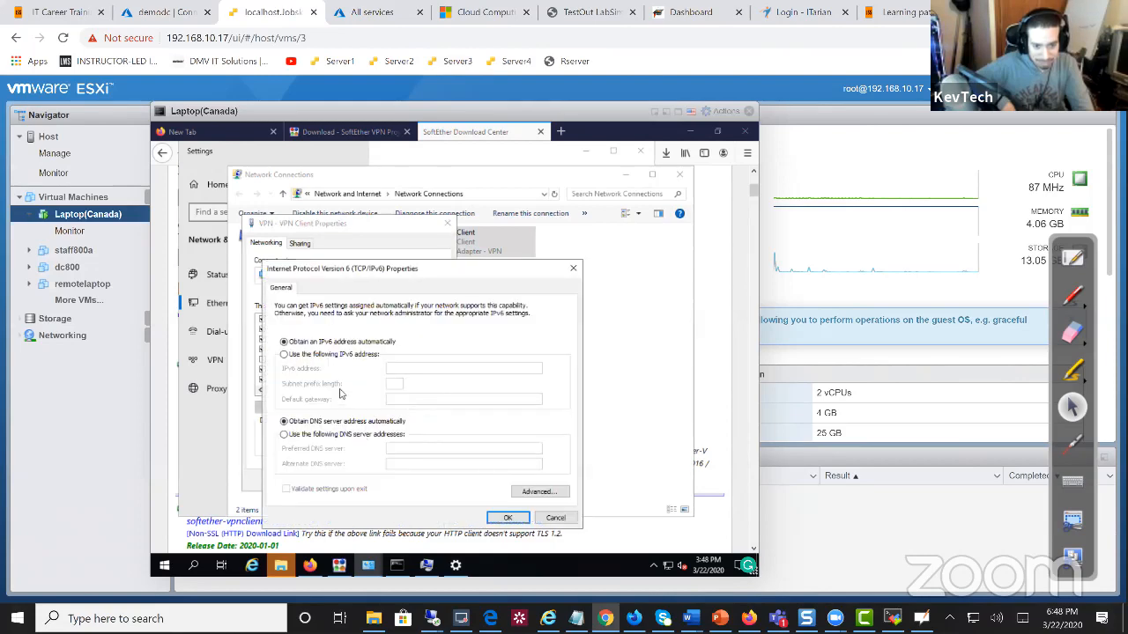
left_click(547, 518)
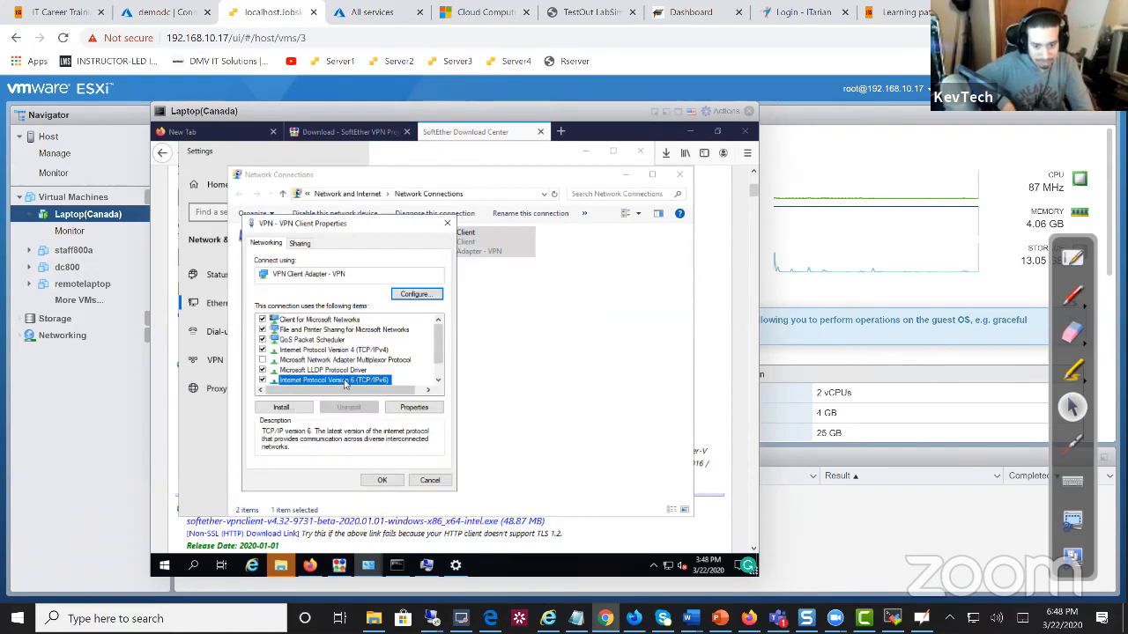
left_click(326, 350)
left_click(415, 407)
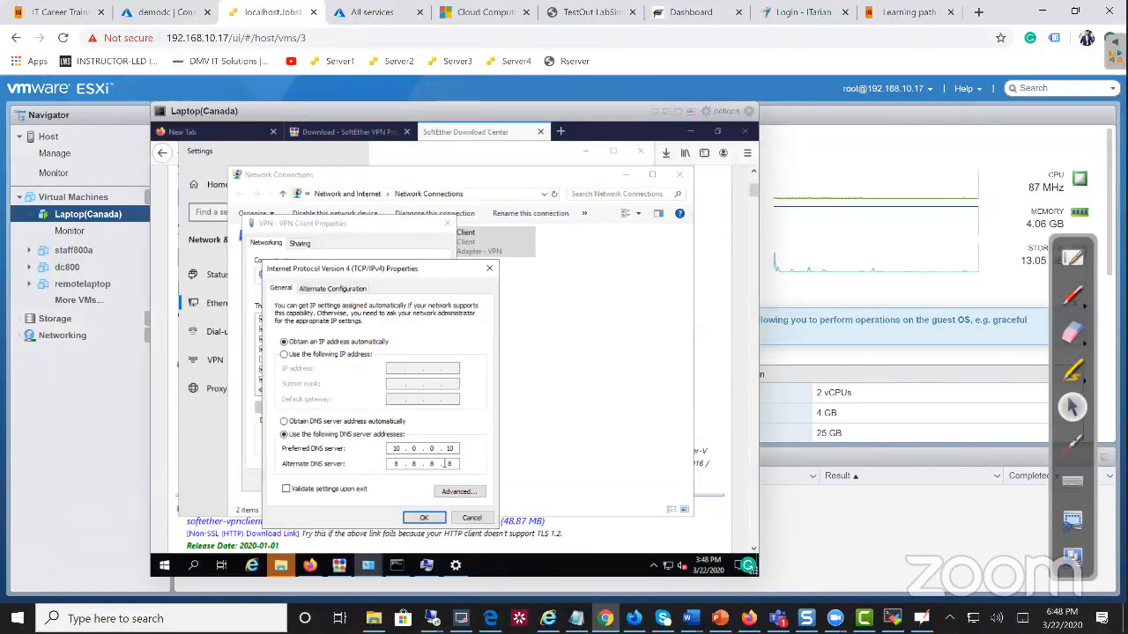
left_click(474, 520)
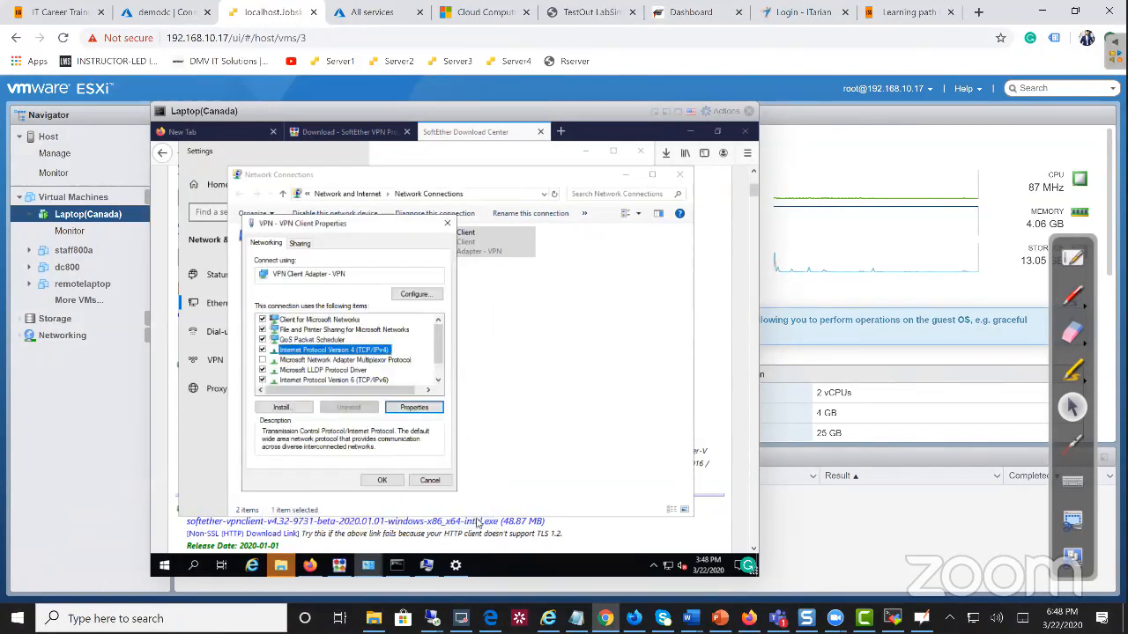
Open the Ethernet0 adapter's IPv4 properties
left_click(447, 223)
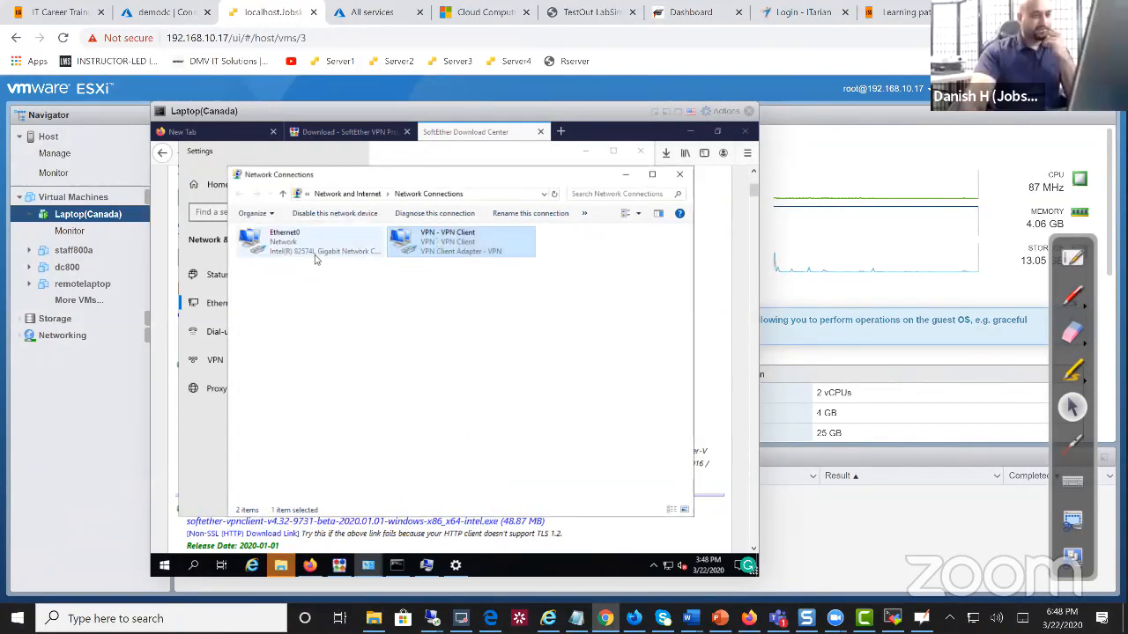
left_click(310, 257)
right_click(302, 253)
left_click(341, 365)
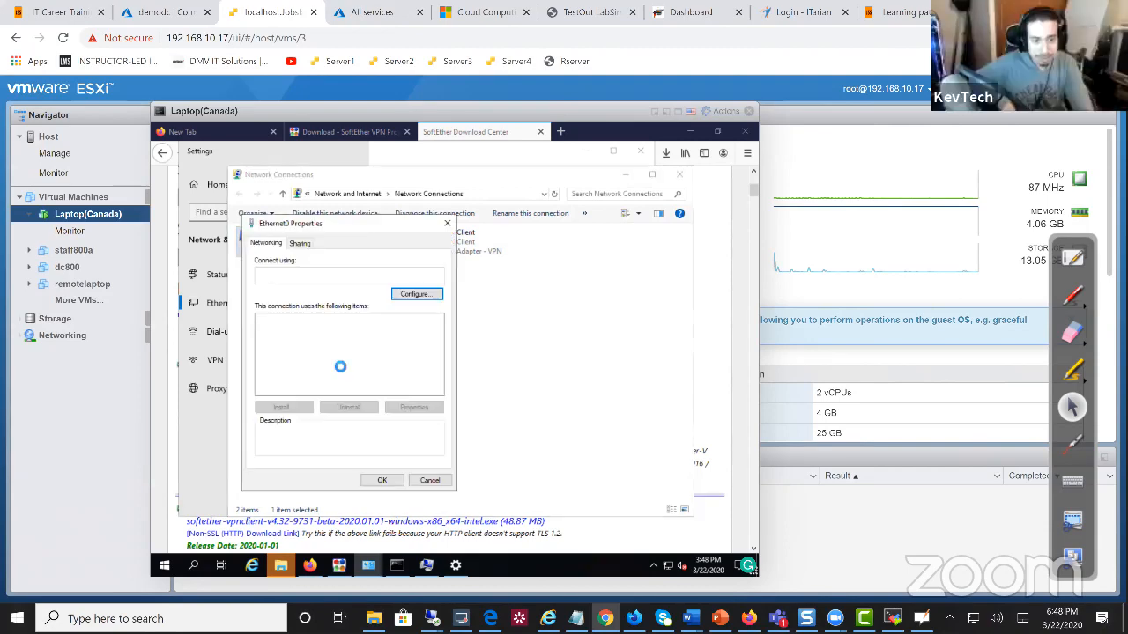
left_click(330, 350)
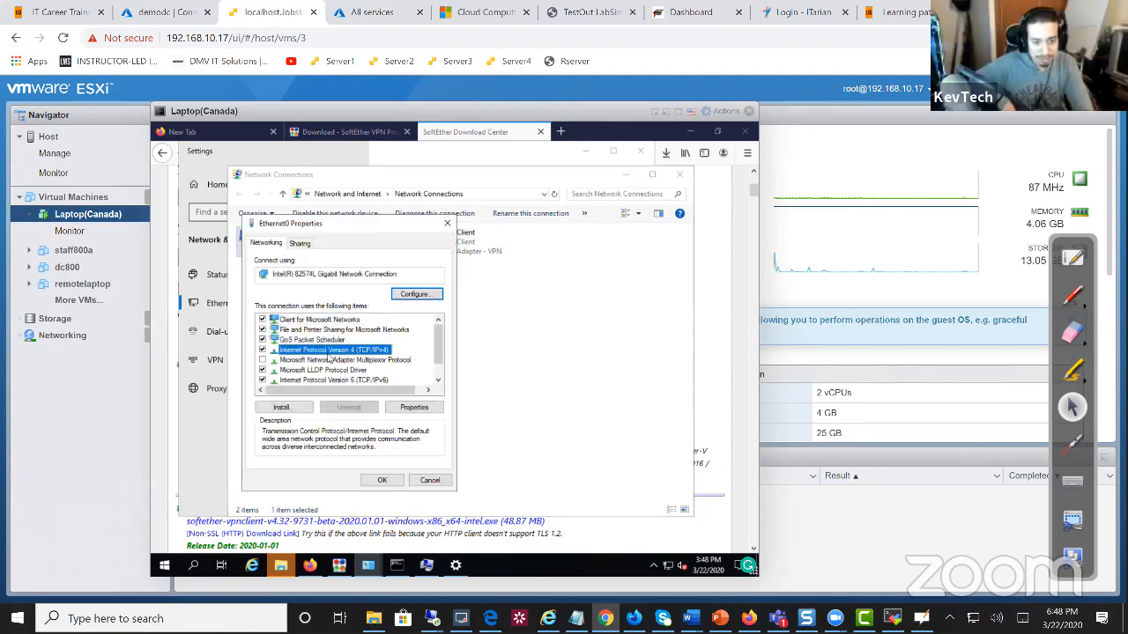
left_click(416, 409)
Set manual DNS servers 10.0.0.10 preferred and 8.8.8.8 alternate, and confirm
left_click(402, 434)
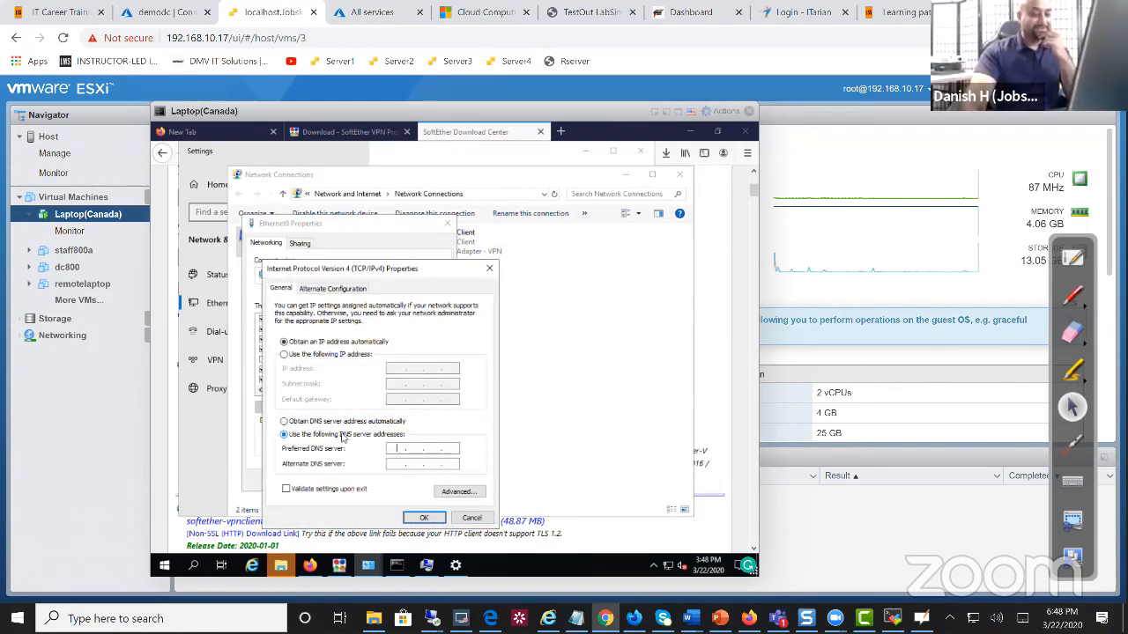
type("10 . 0 . 0 .")
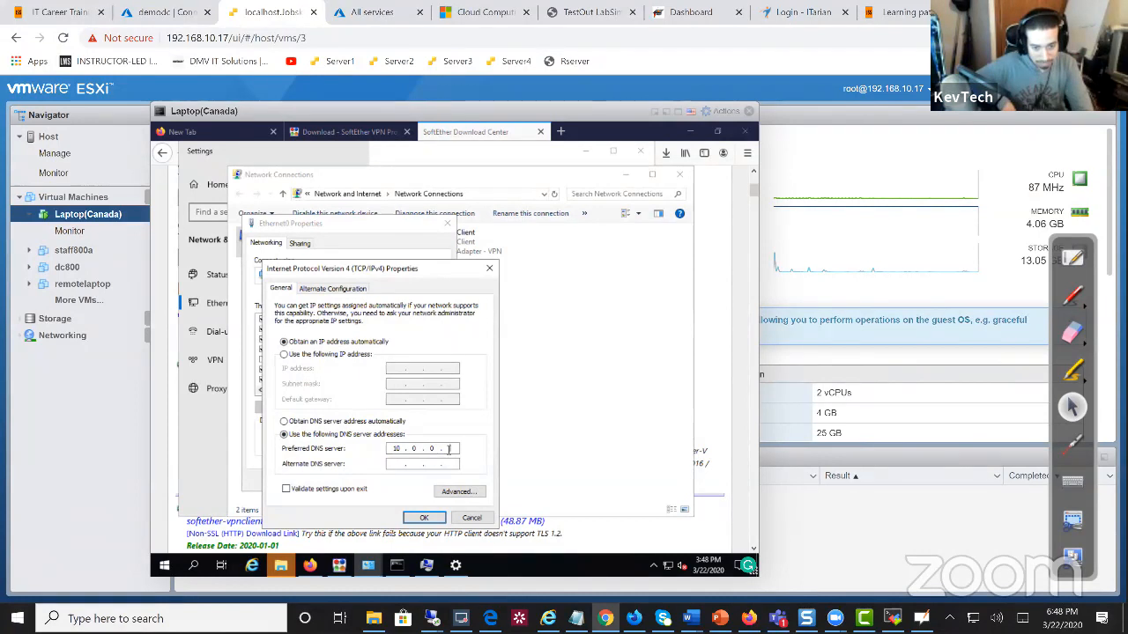
key("XF86MonBrightnessDown")
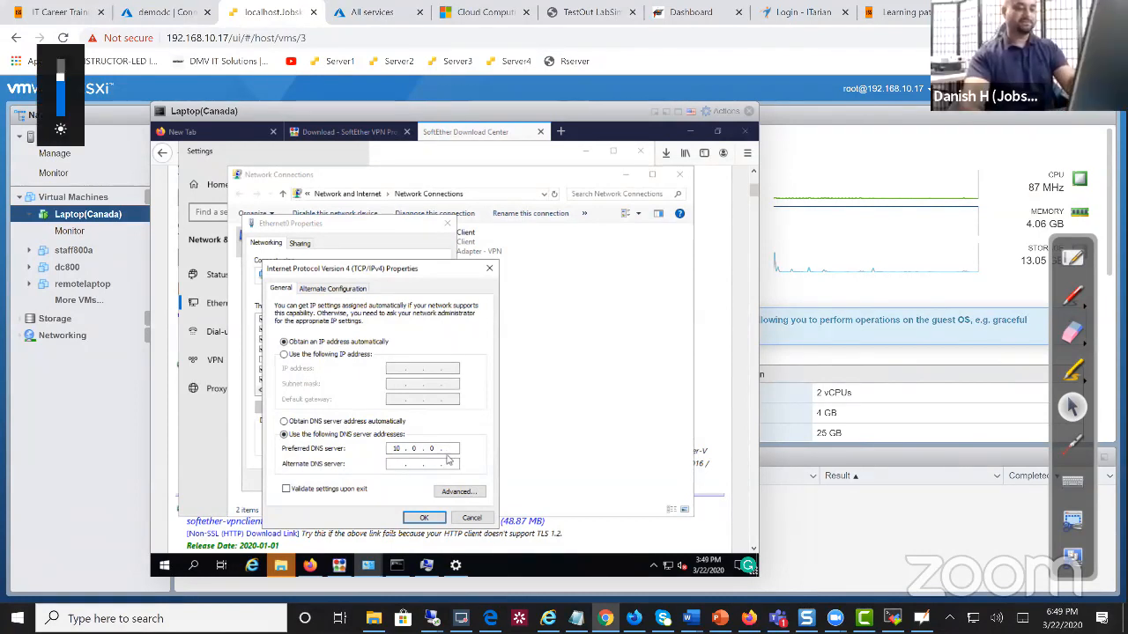
type("10")
left_click(398, 463)
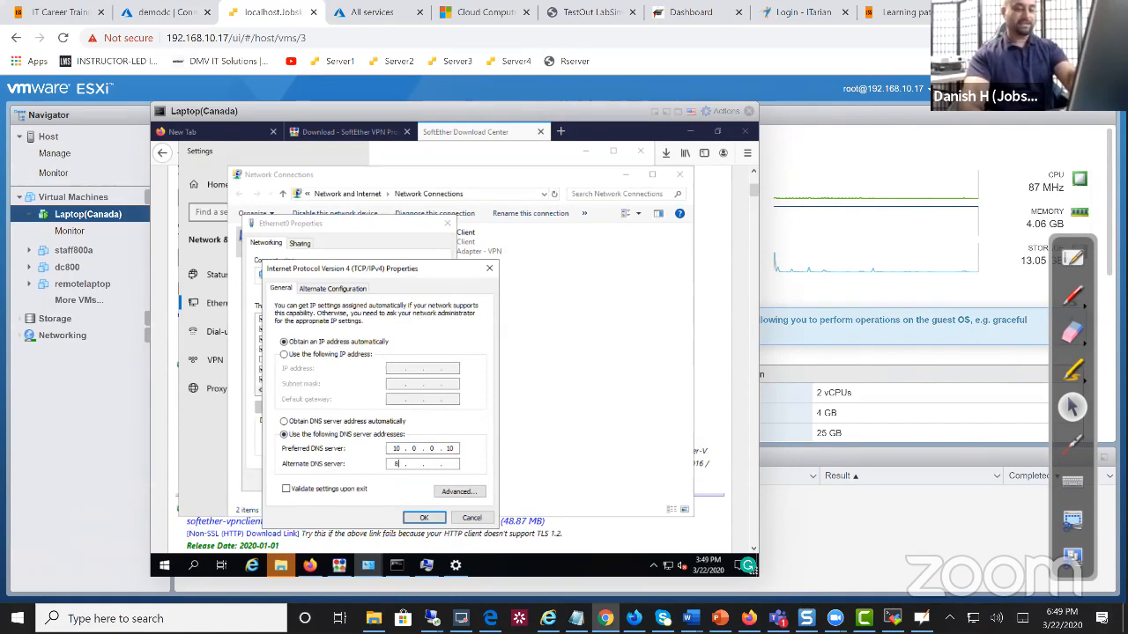
type("8 . 8 . 8 .")
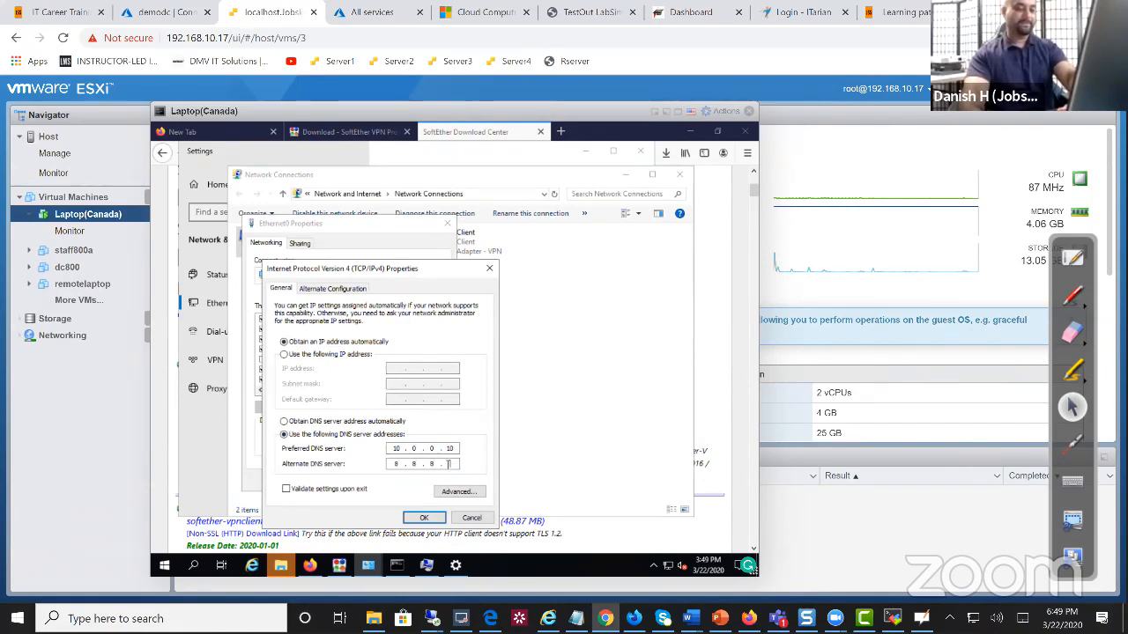
left_click(424, 517)
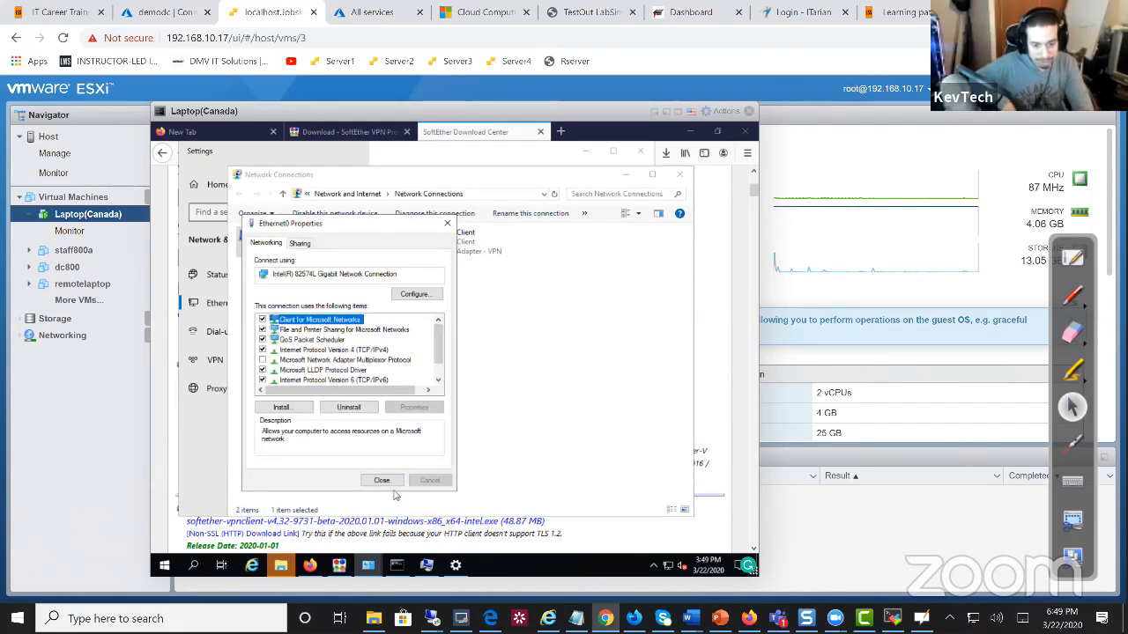
Disable the Ethernet0 connection
left_click(381, 480)
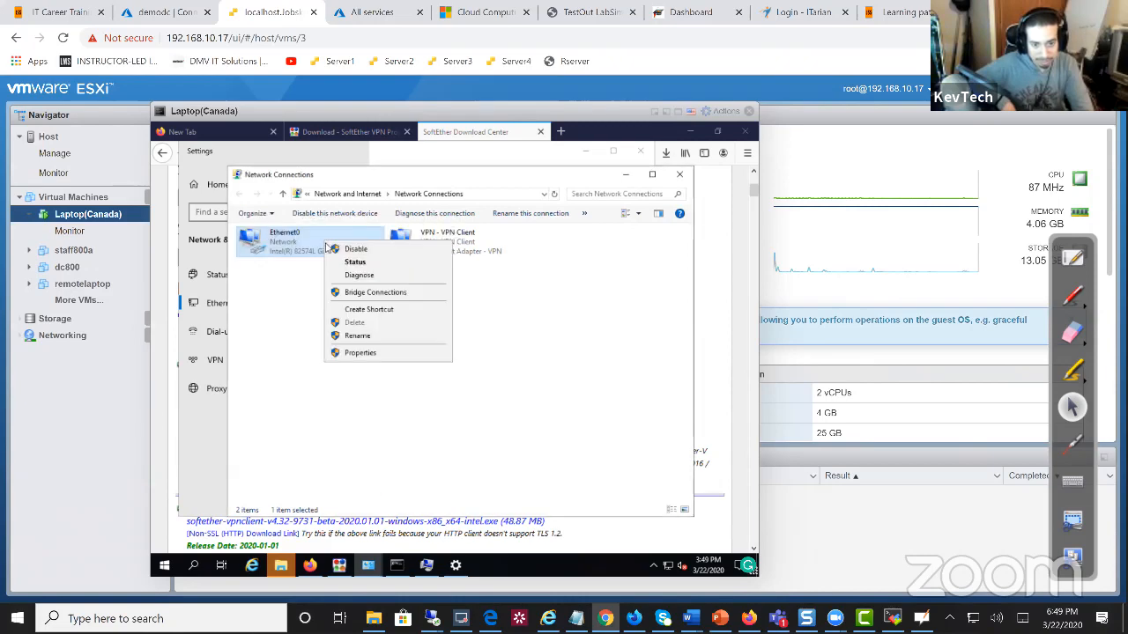
right_click(326, 246)
left_click(336, 251)
right_click(463, 245)
left_click(473, 241)
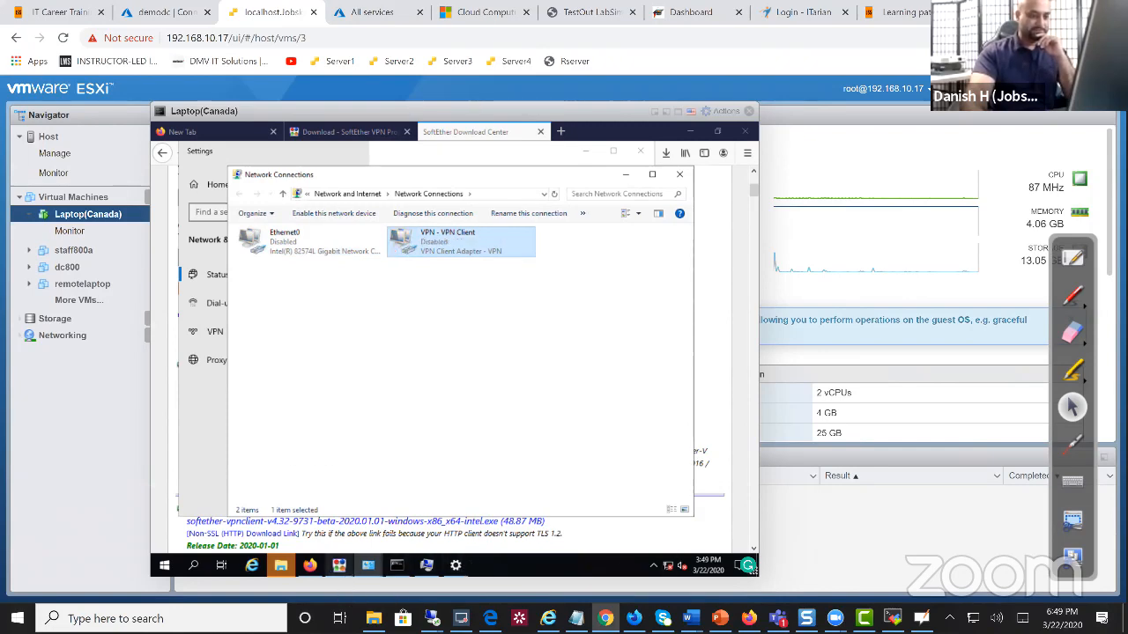
Disconnect the VPN connection in SoftEther VPN Client Manager and close it
mouse_move(339, 565)
left_click(319, 476)
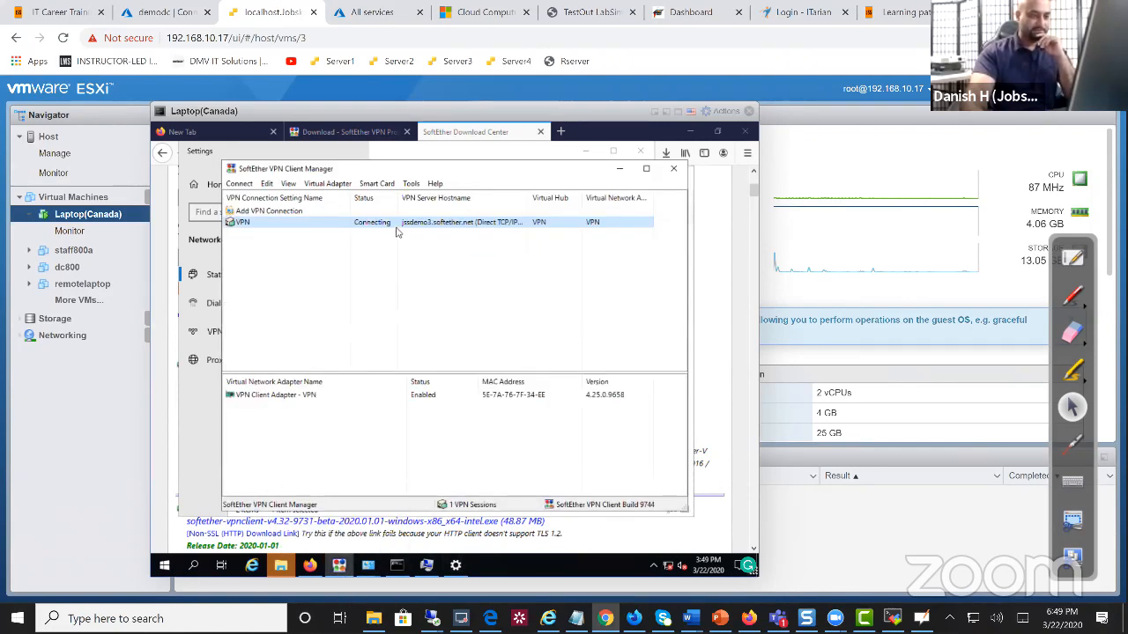
right_click(396, 222)
left_click(355, 223)
right_click(350, 221)
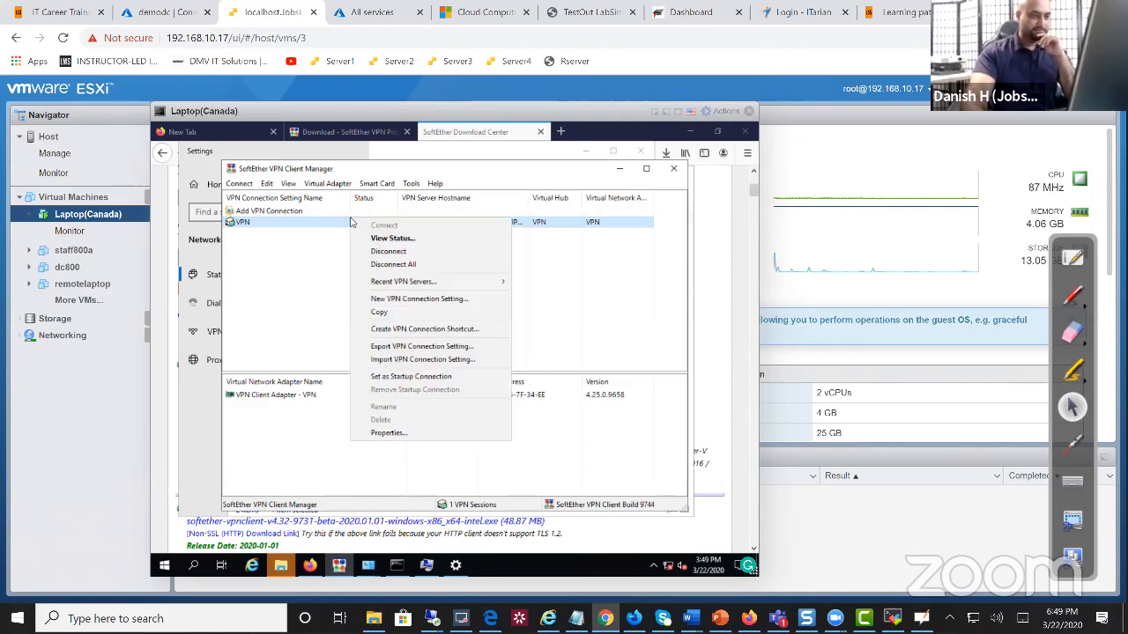
left_click(376, 250)
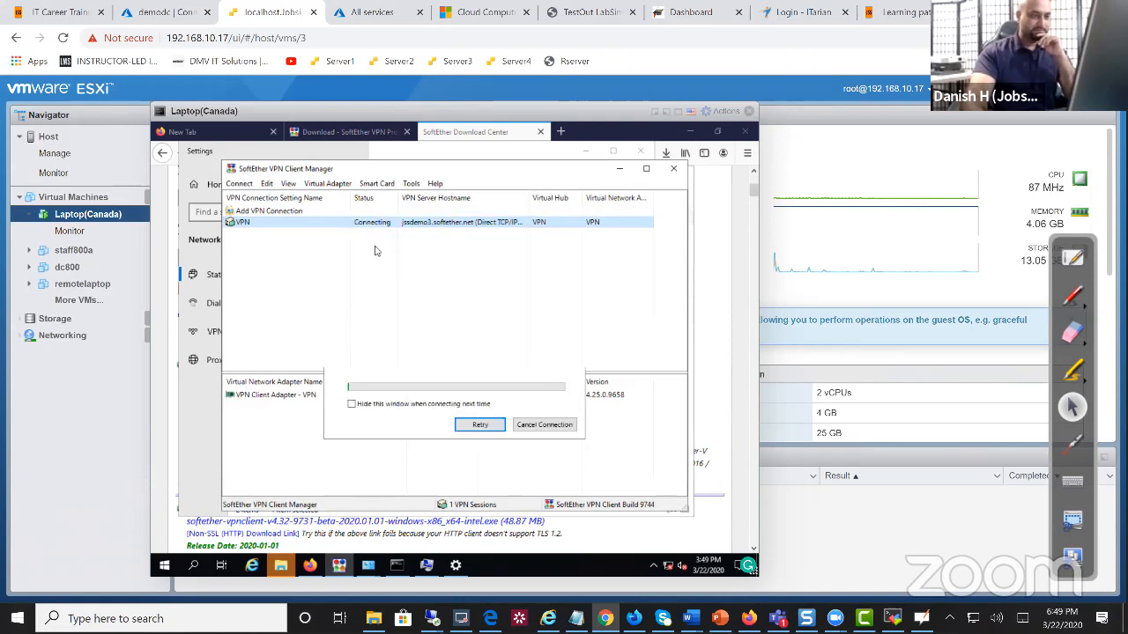
left_click(673, 169)
Re-enable Ethernet0 and the VPN - VPN Client adapter, then close network Settings
left_click(324, 243)
right_click(327, 241)
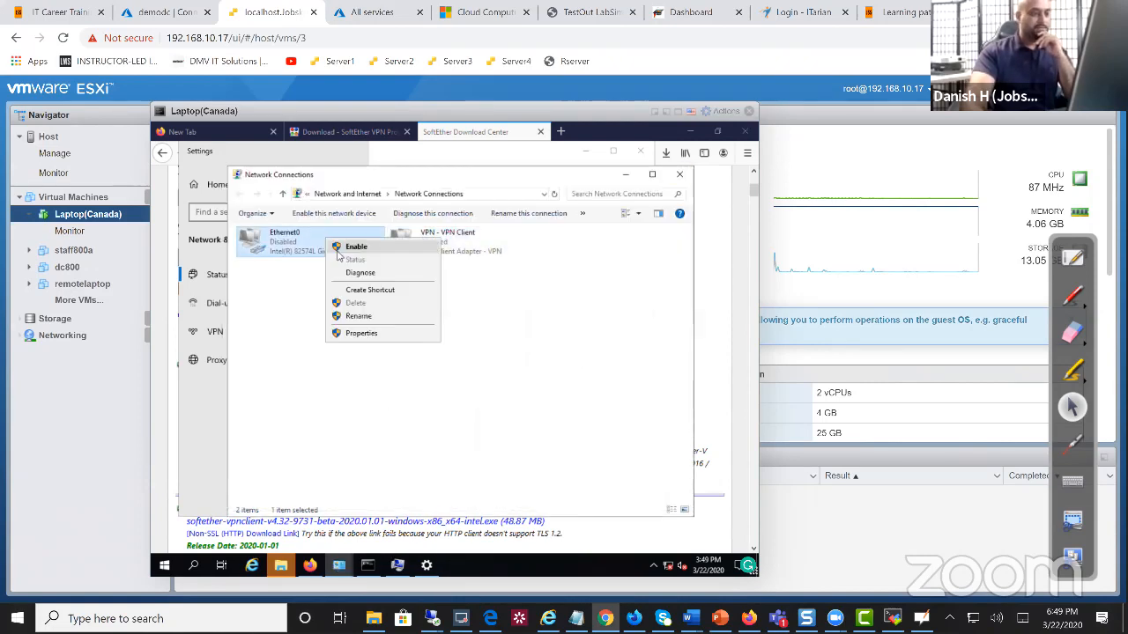
left_click(344, 248)
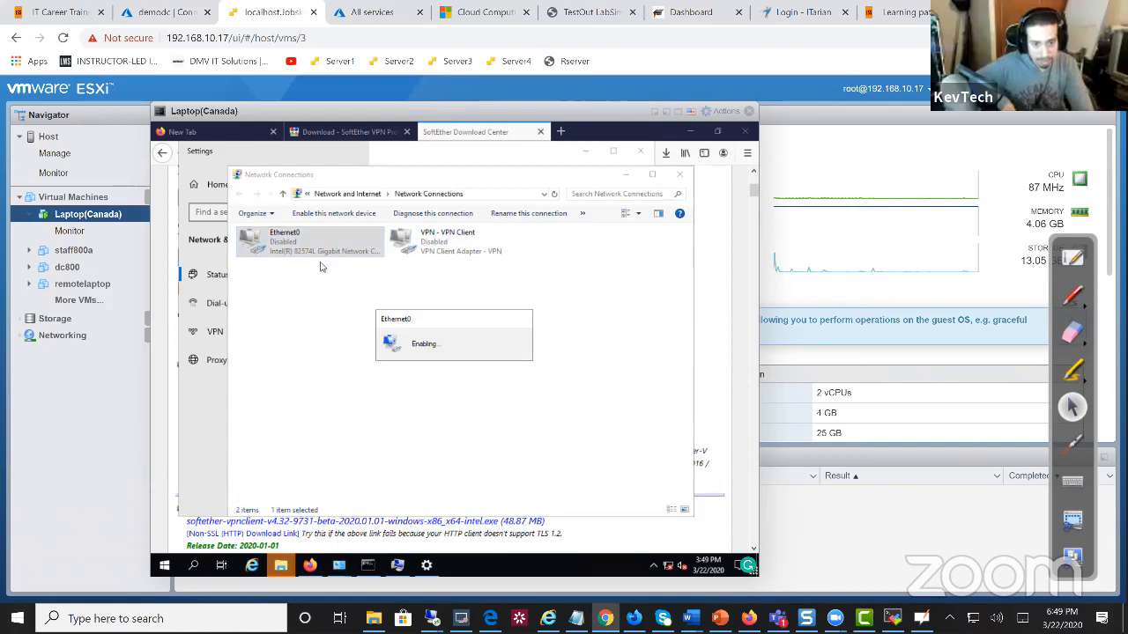
right_click(435, 248)
left_click(460, 252)
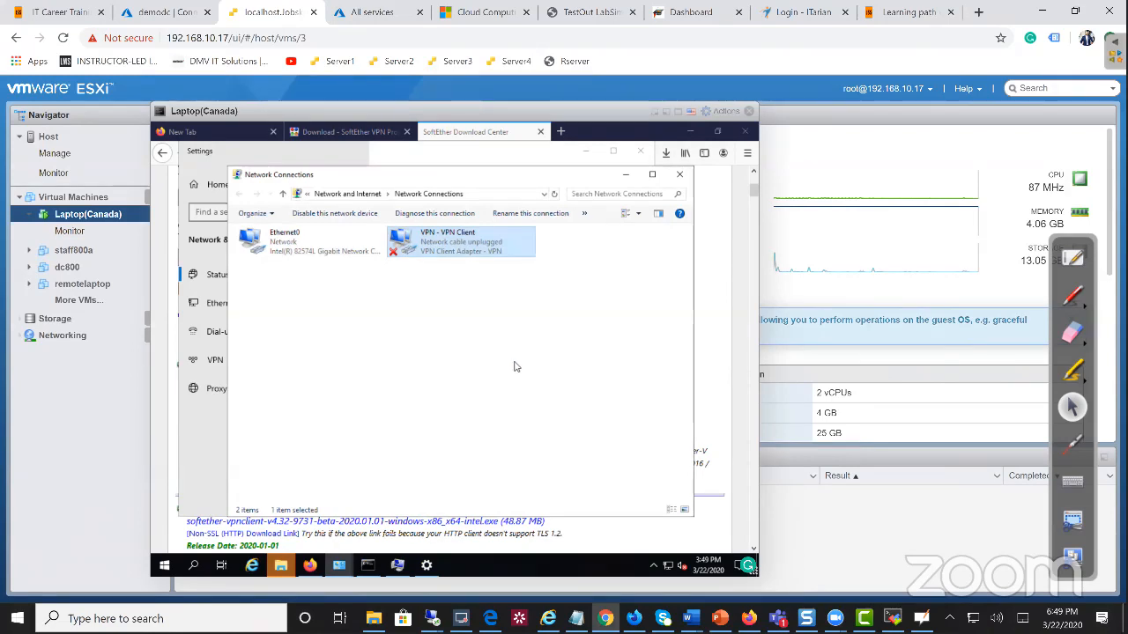
right_click(451, 253)
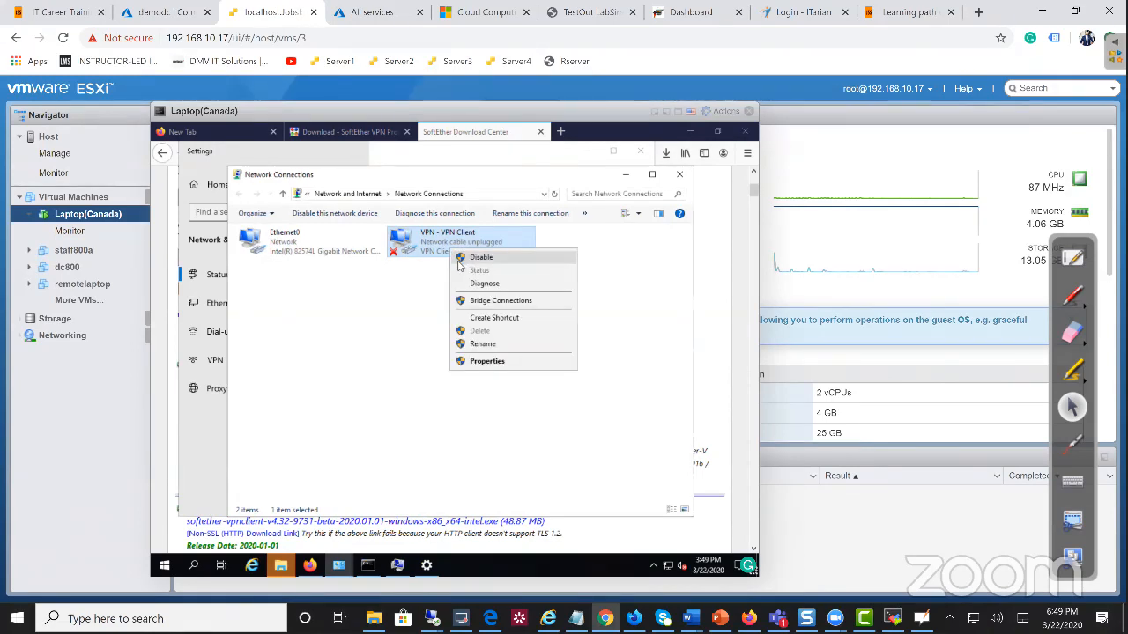
left_click(426, 287)
right_click(430, 243)
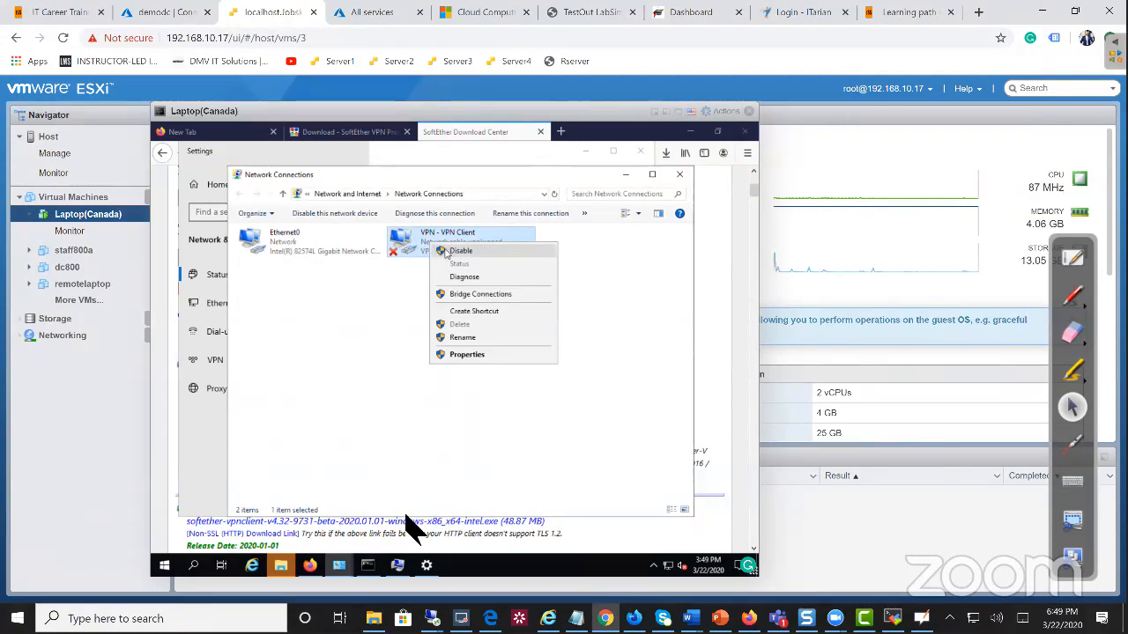
left_click(429, 565)
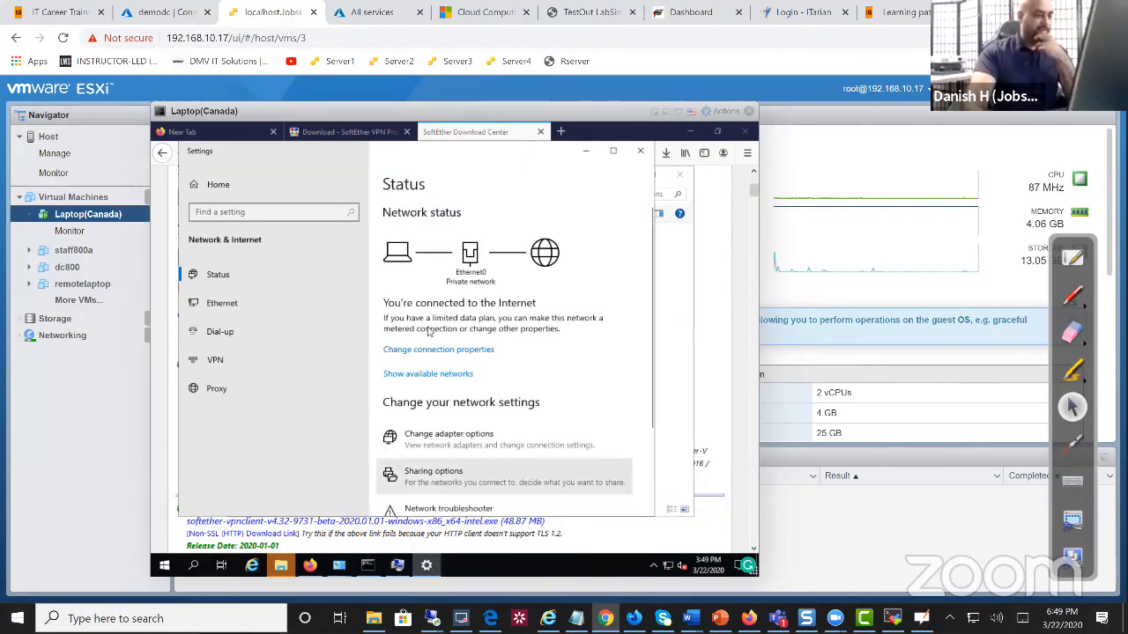
left_click(639, 151)
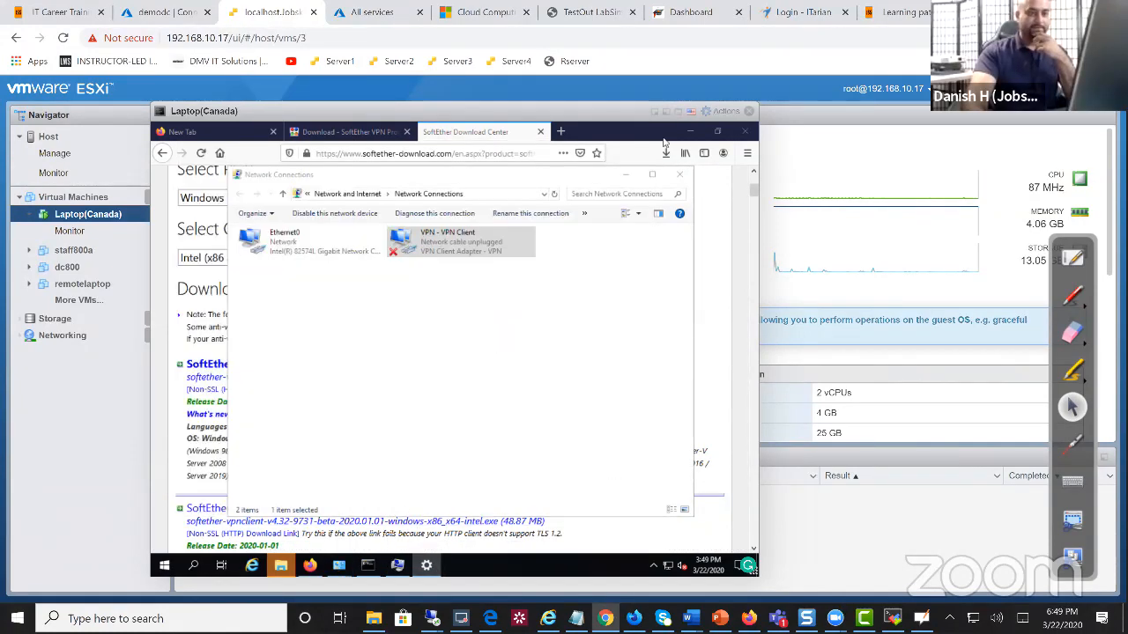
Close the computer name changes and System Properties dialogs
left_click(689, 130)
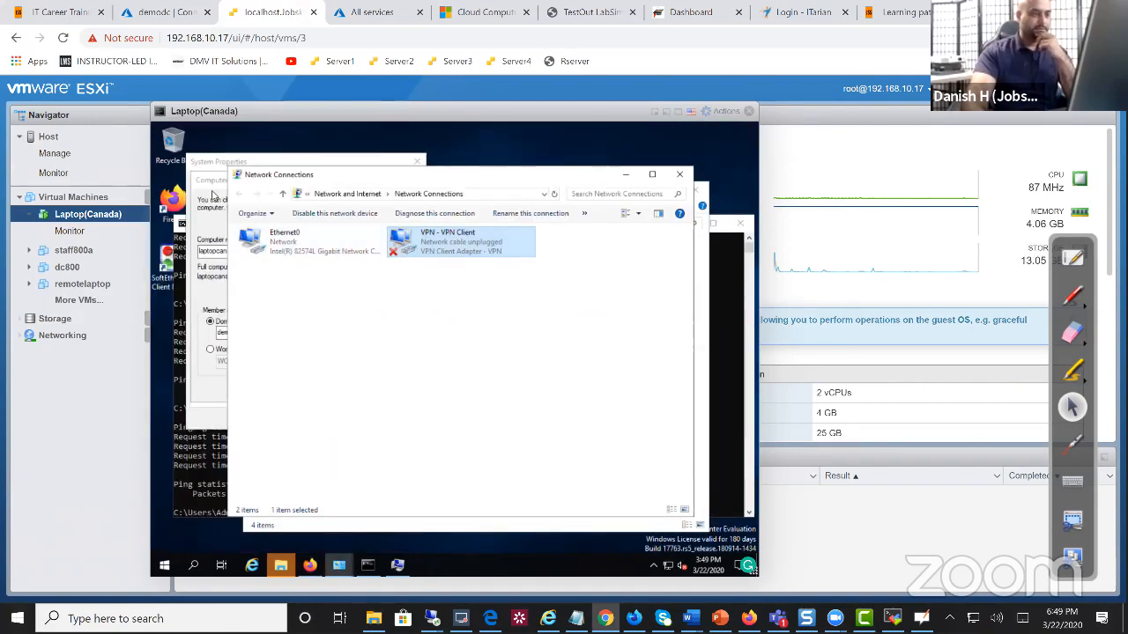
left_click(213, 198)
left_click(375, 179)
left_click(416, 163)
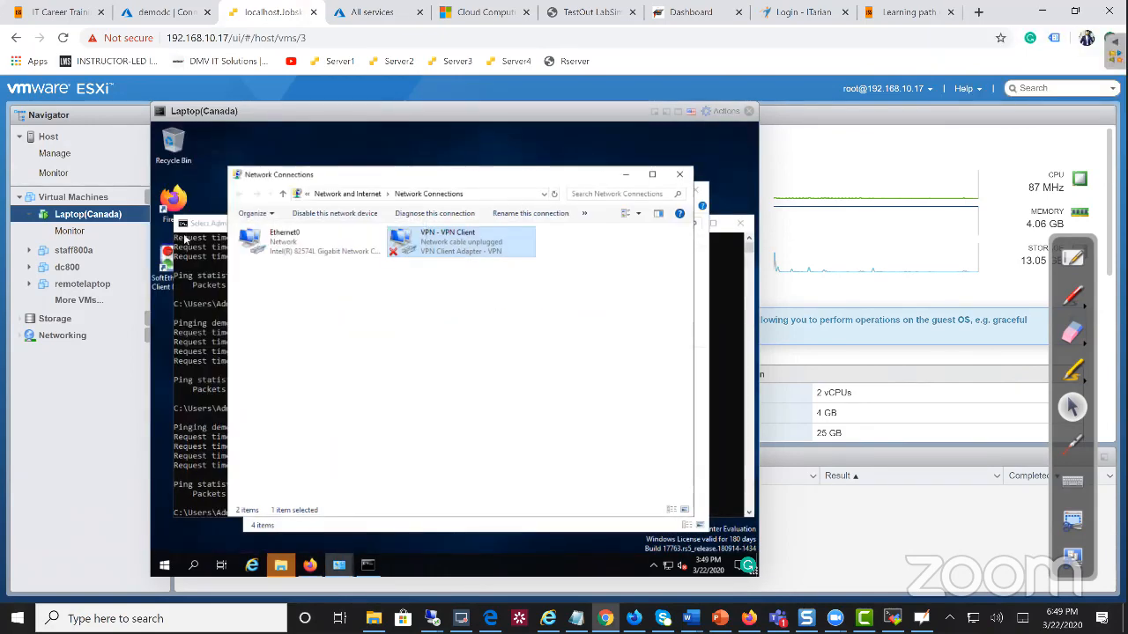
Reconnect the VPN connection in SoftEther VPN Client Manager
left_click(176, 256)
double_click(165, 259)
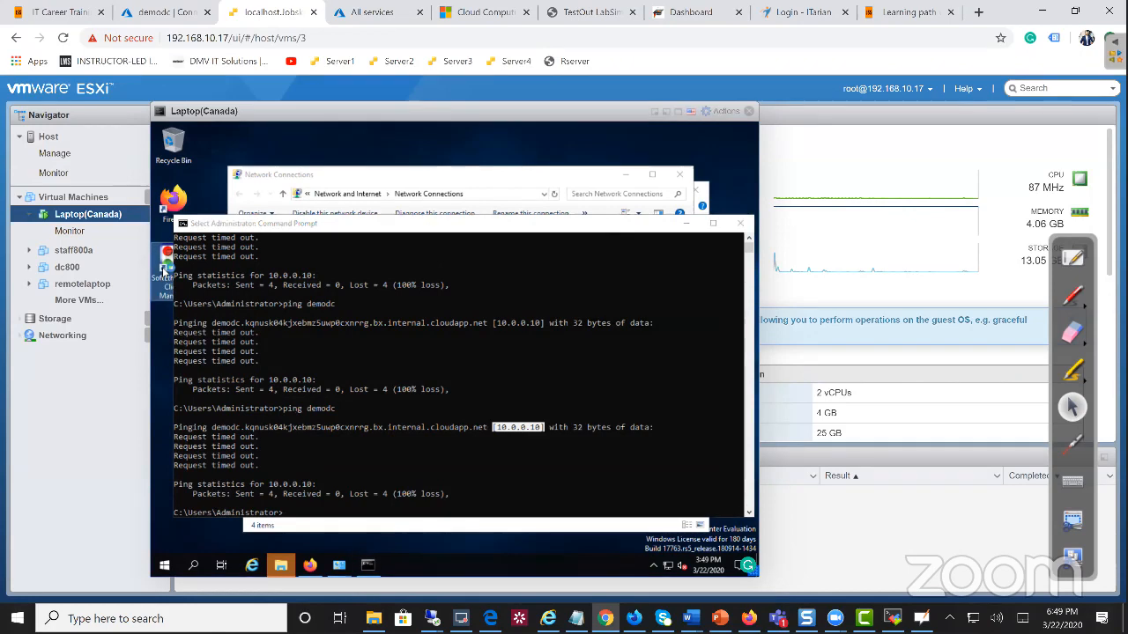
right_click(280, 226)
left_click(304, 234)
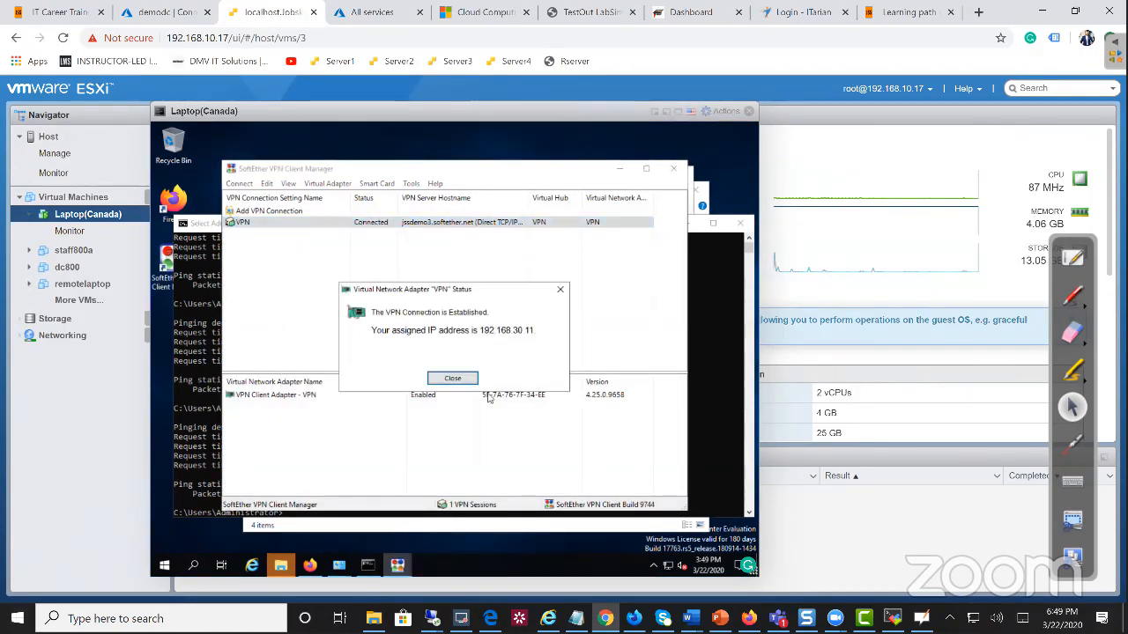
key("Return")
Rerun ping demodc in Command Prompt, which still times out at 10.0.0.10
left_click(368, 565)
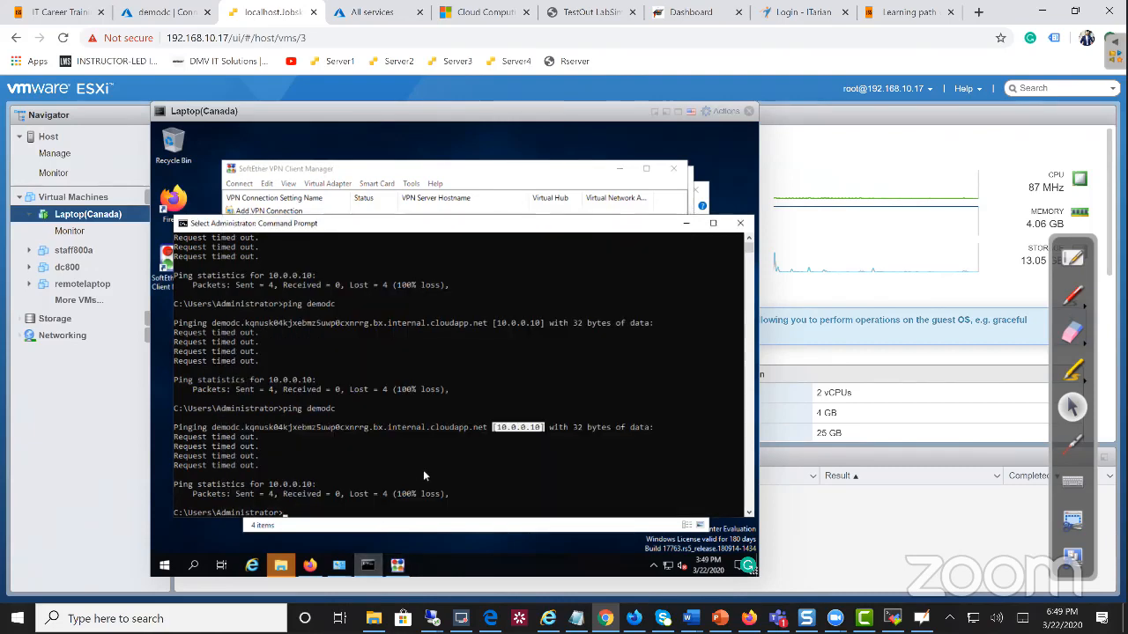
key("Escape")
key("Up")
key("Return")
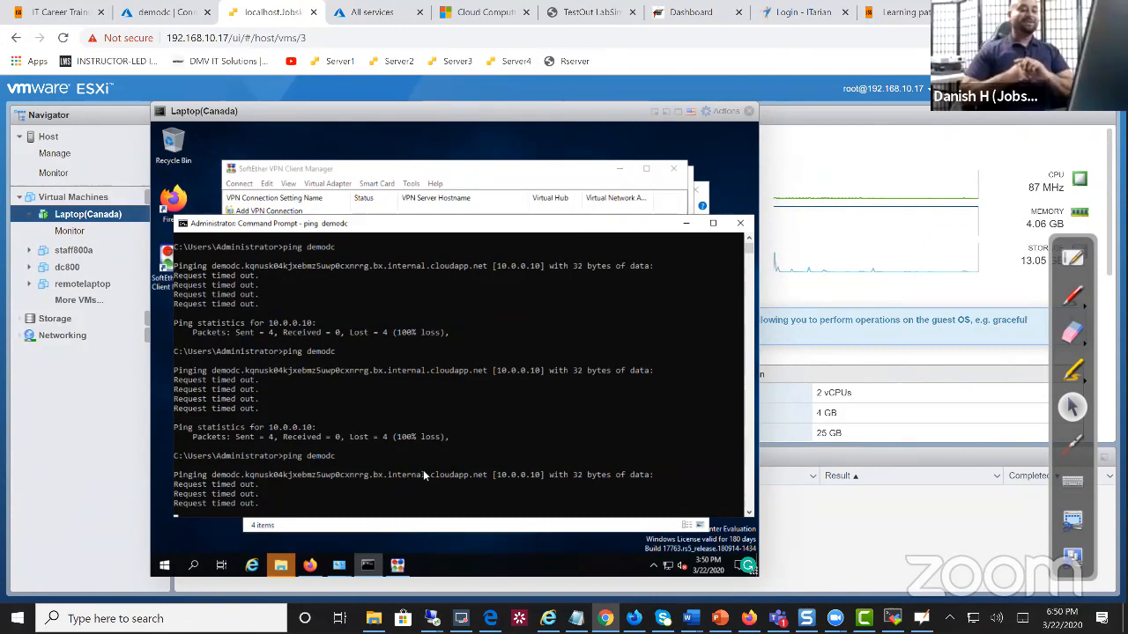
key("Return")
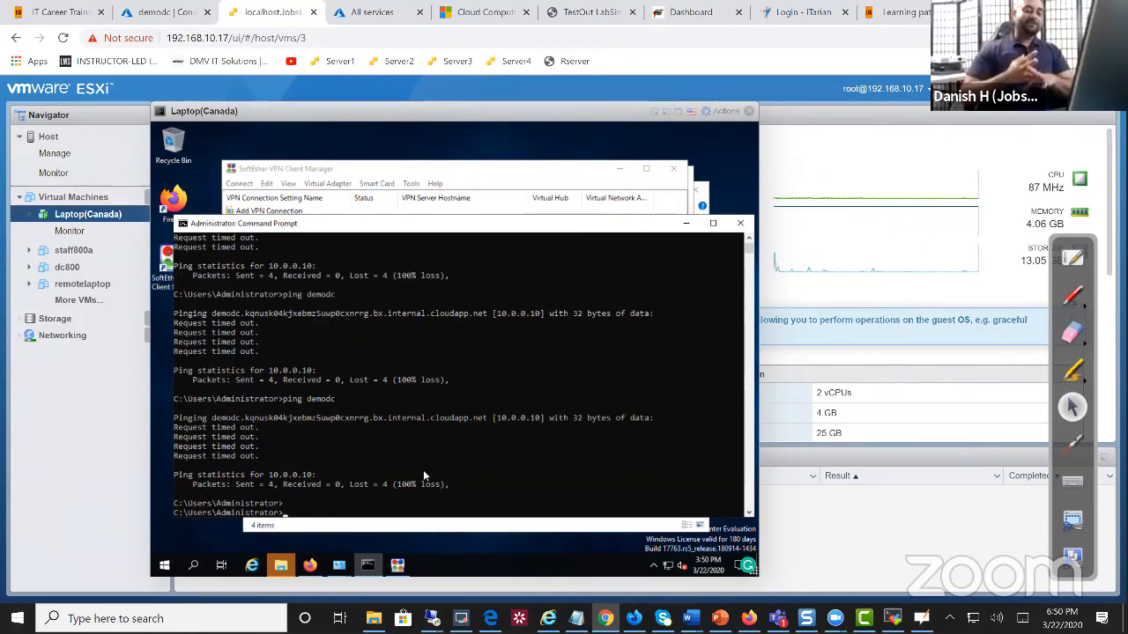
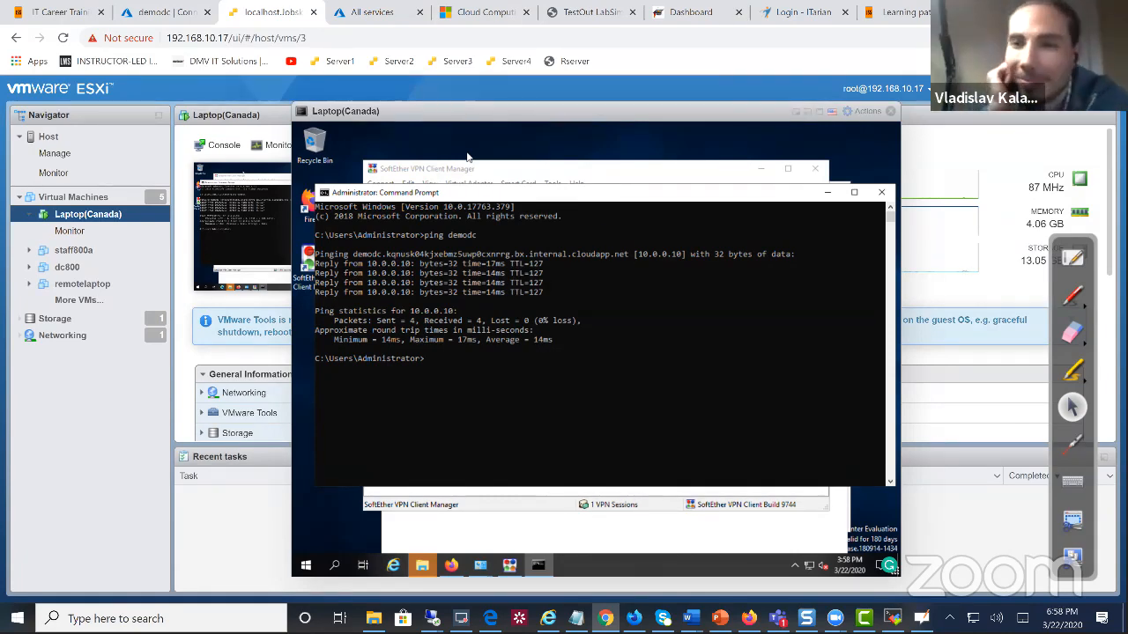
Bring up demodc's DNS Manager enlarged to show record IPs, selecting the laptop record (192.168.30.11)
left_click_drag(387, 105, 342, 108)
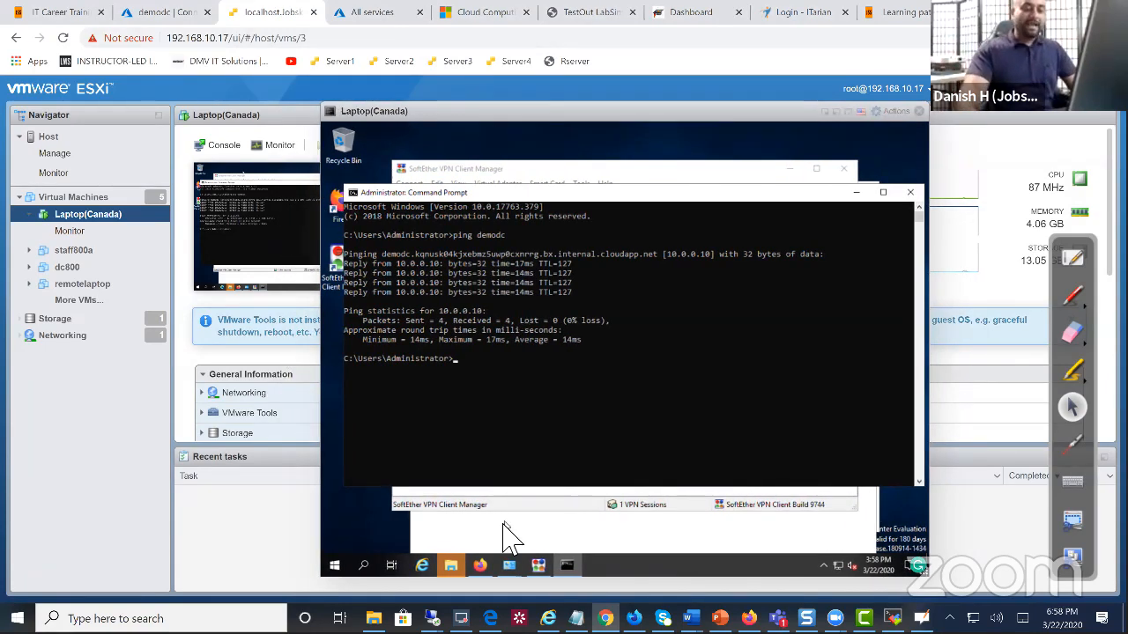
mouse_move(510, 564)
mouse_move(431, 616)
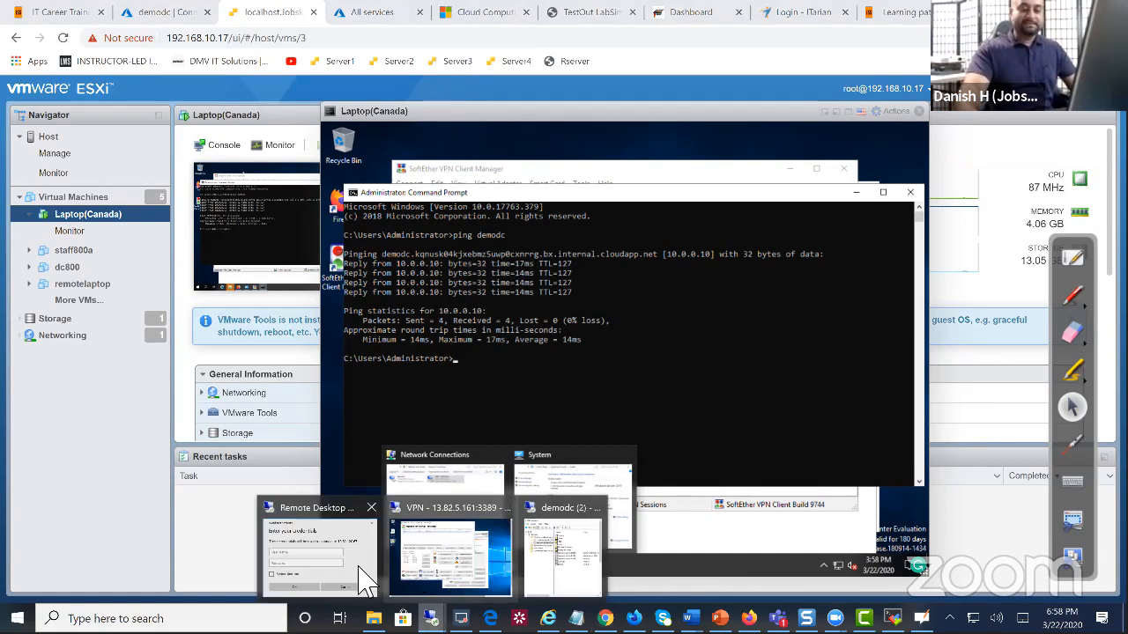
left_click(542, 572)
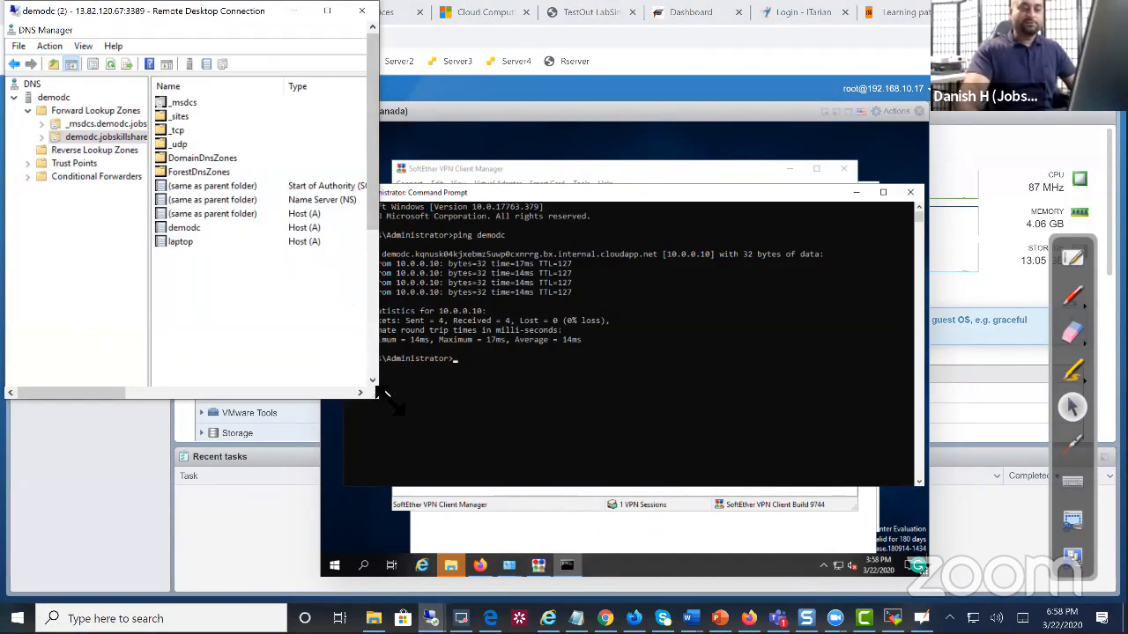
left_click_drag(385, 400, 560, 564)
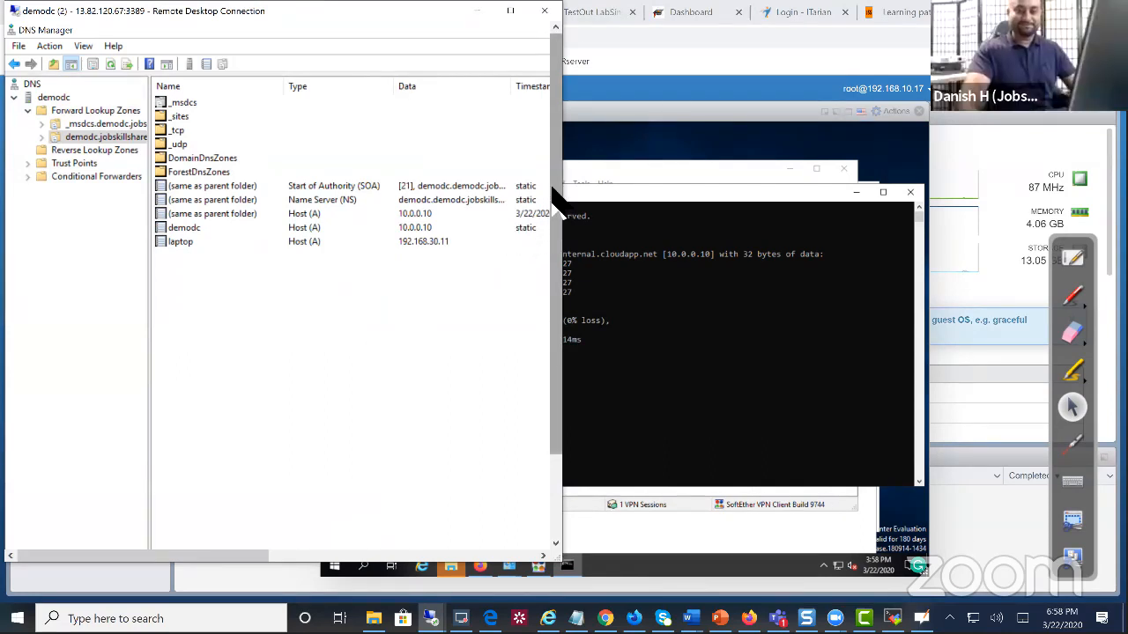
left_click(226, 240)
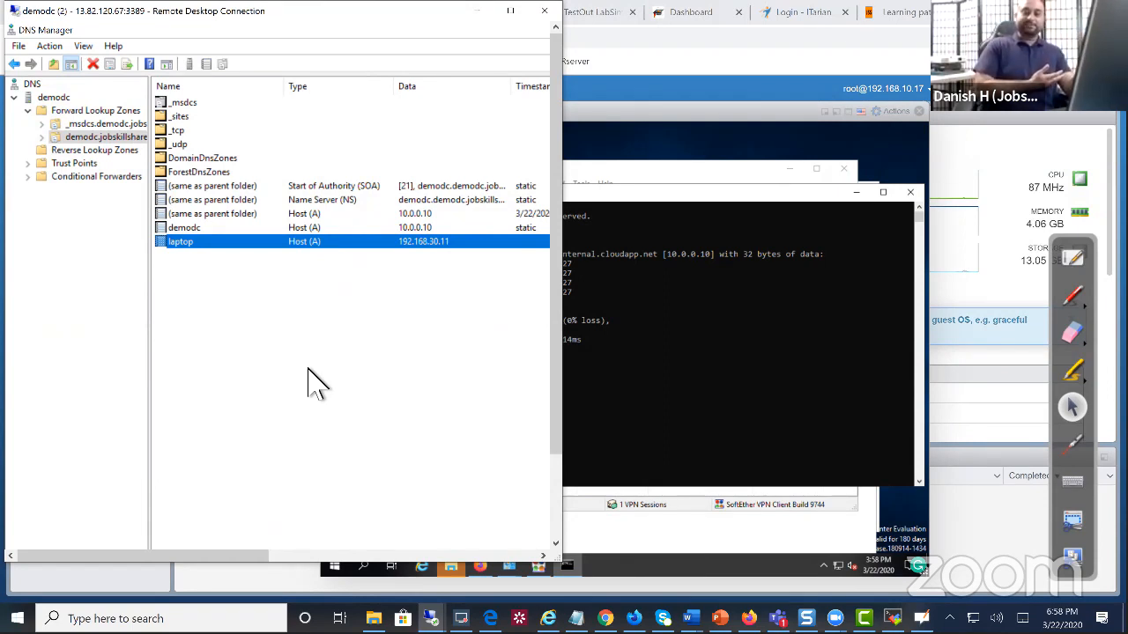
right_click(289, 280)
left_click(331, 322)
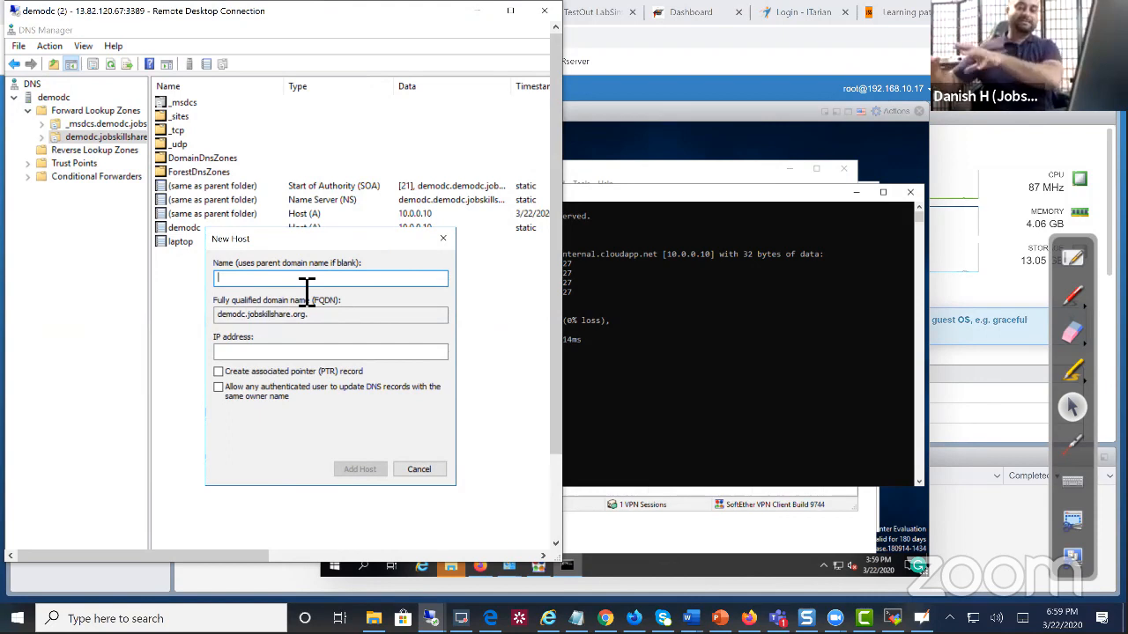
type("laptop")
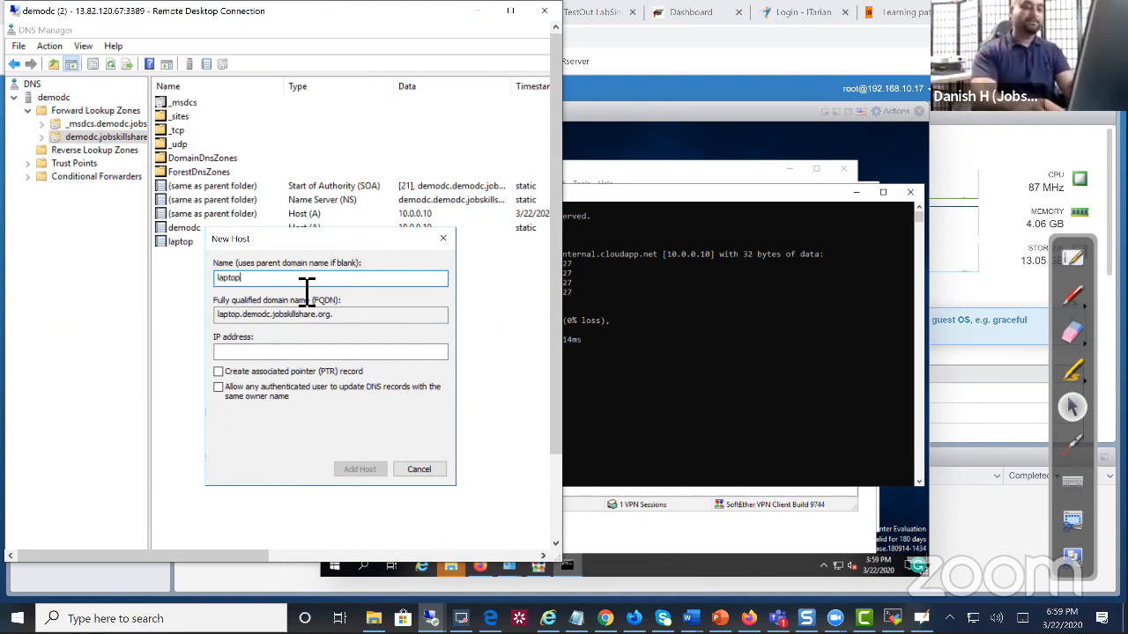
type("cana")
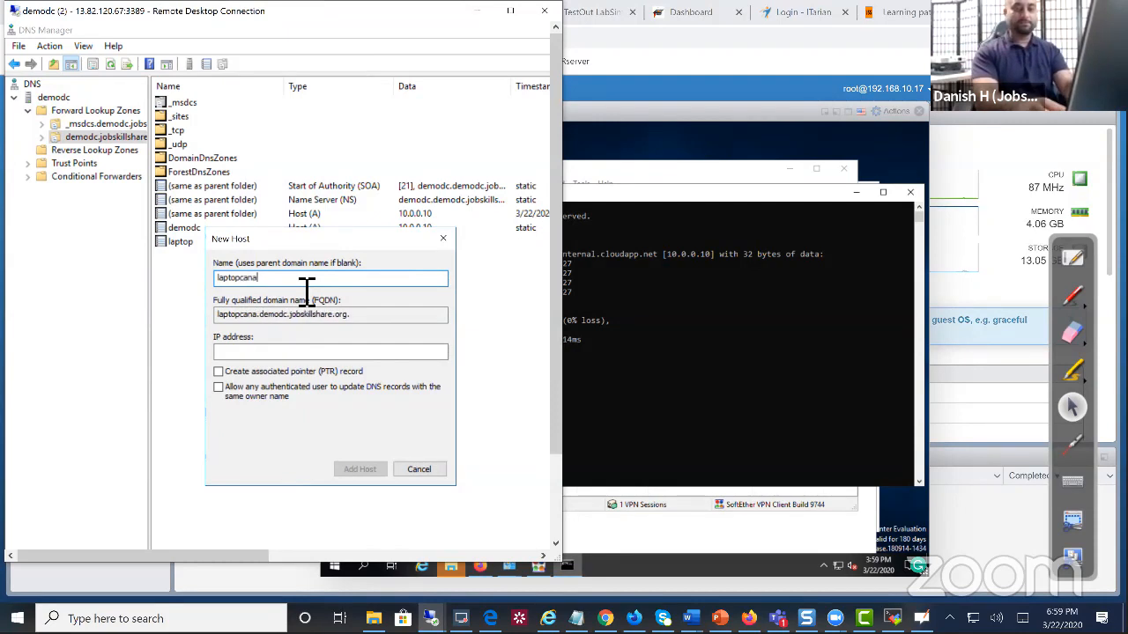
type("da")
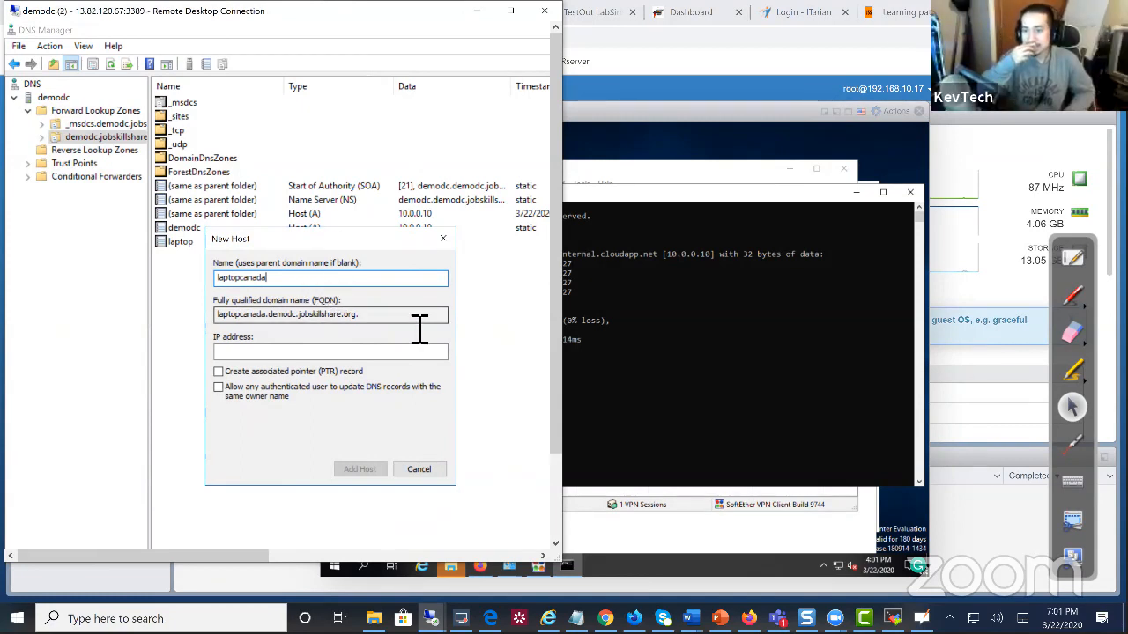
left_click(432, 468)
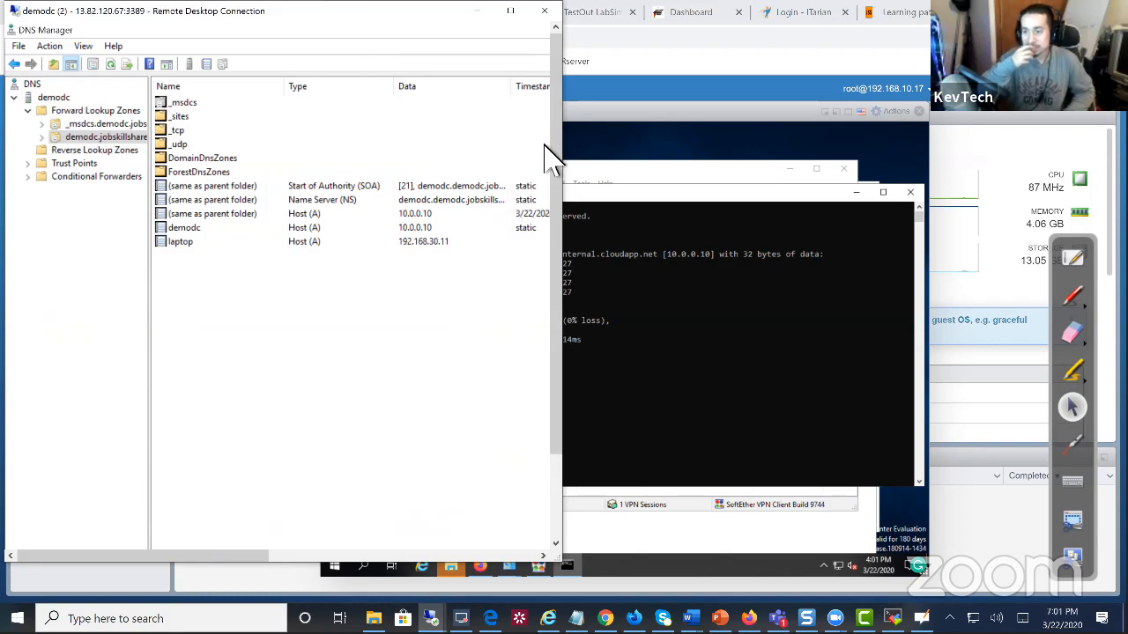
Rerun ping demodc in the VM's Command Prompt, getting four replies from 10.0.0.10
left_click(626, 320)
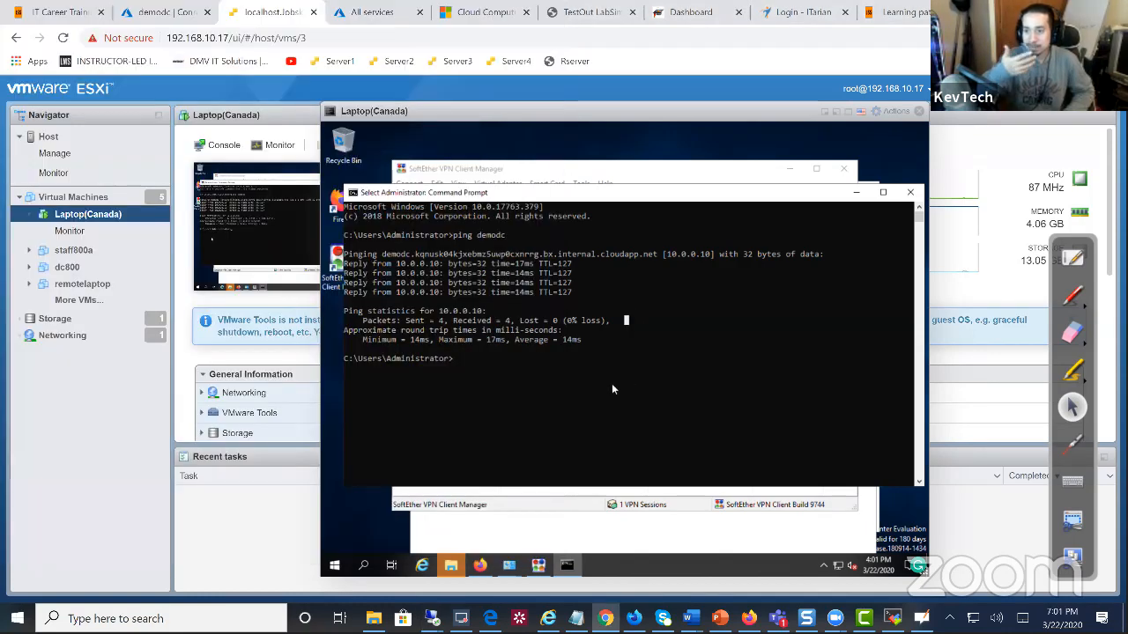
key("Up")
key("Return")
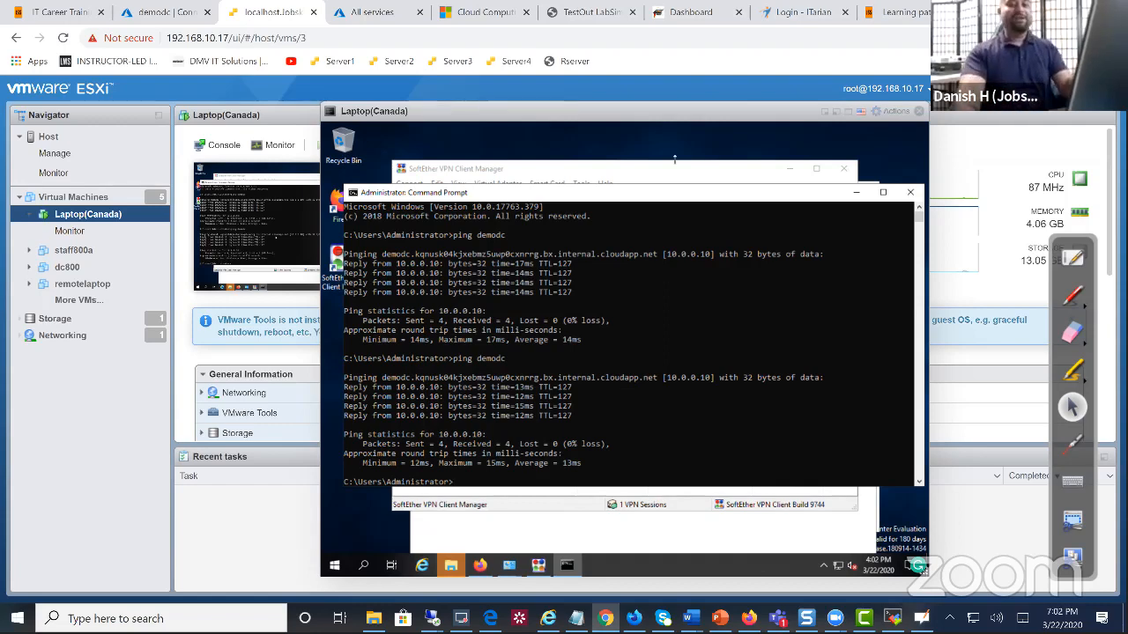
left_click_drag(826, 195, 765, 203)
Close Command Prompt and reach the classic System information window via Start's System page
left_click(852, 202)
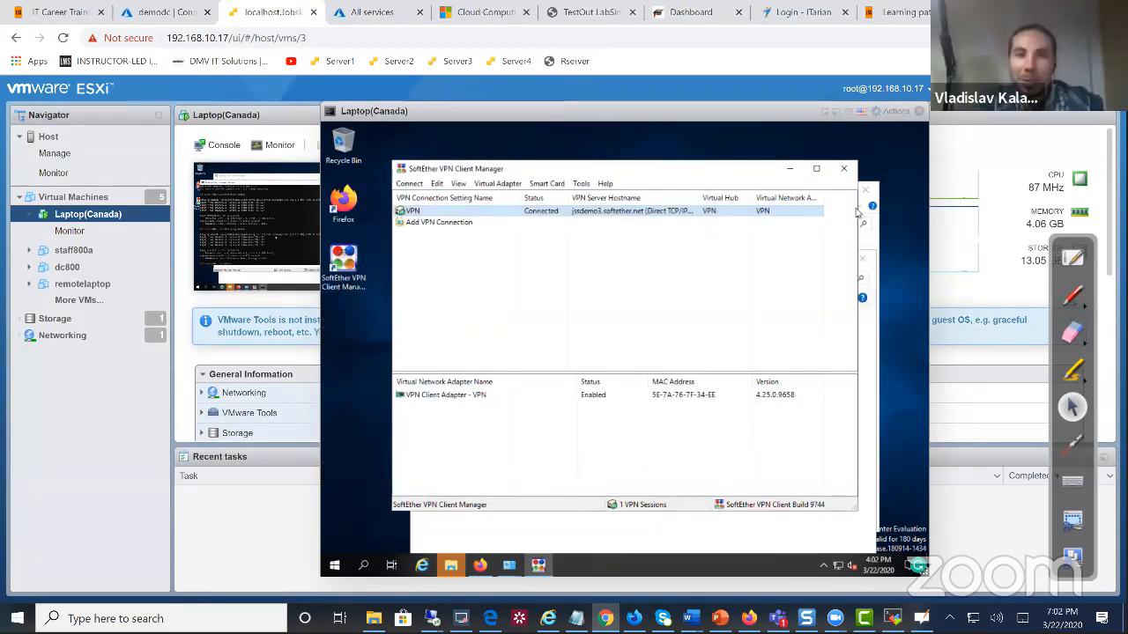
right_click(338, 568)
left_click(415, 296)
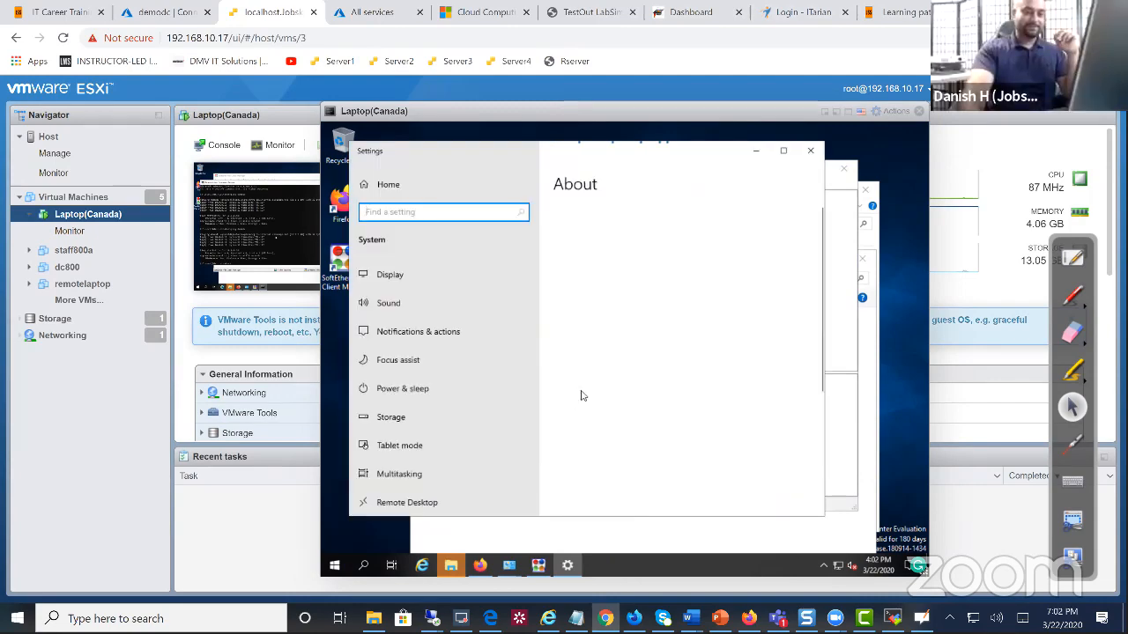
scroll(642, 429, "down", 3)
scroll(625, 435, "down", 1)
scroll(648, 431, "down", 1)
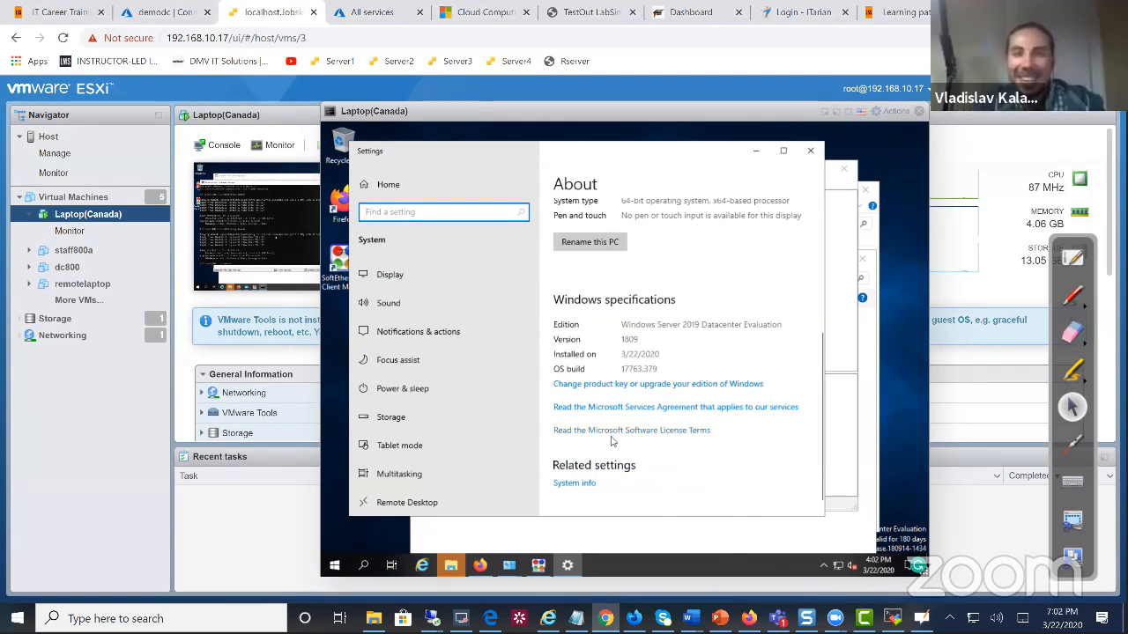
scroll(612, 440, "down", 1)
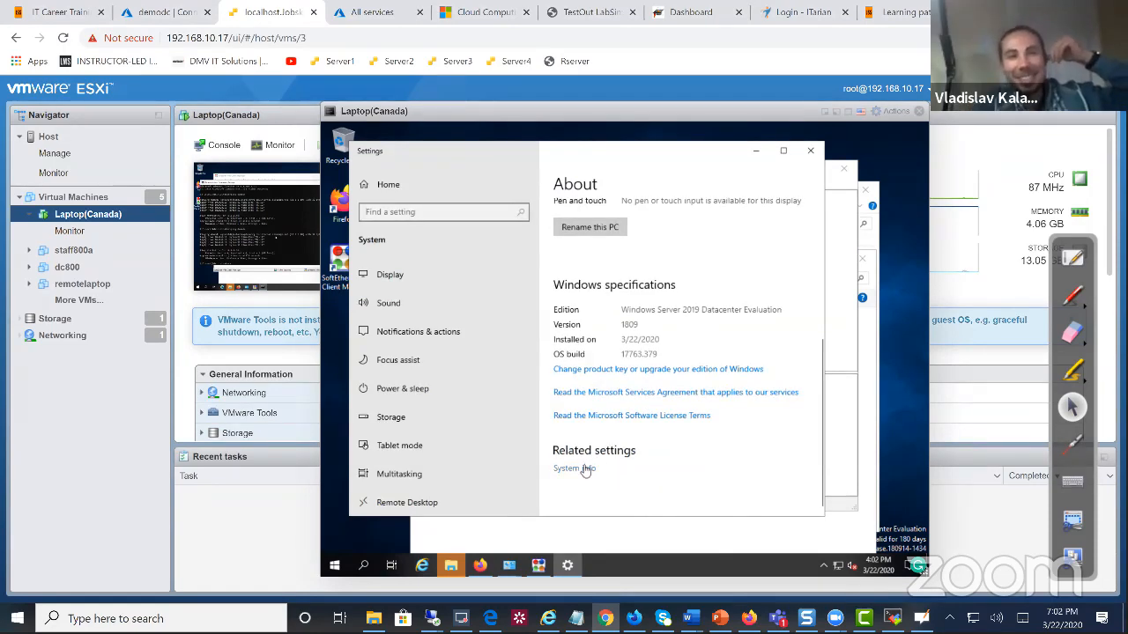
left_click(585, 469)
In Computer Name/Domain Changes, choose Domain and submit demodc.jobskillshare.org
left_click(830, 409)
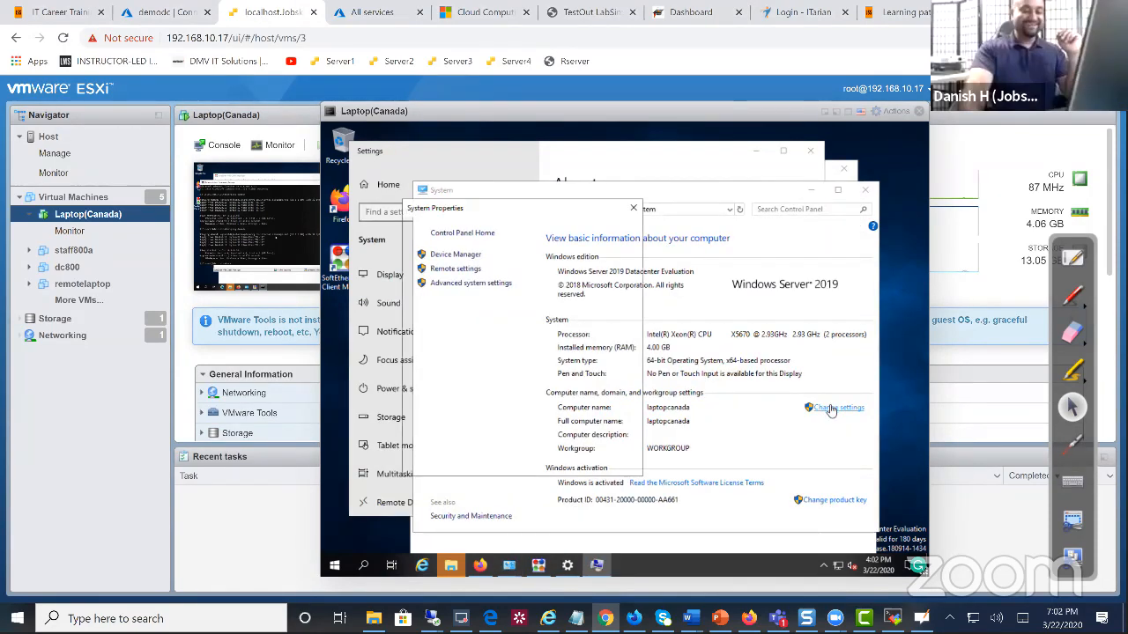
left_click(602, 345)
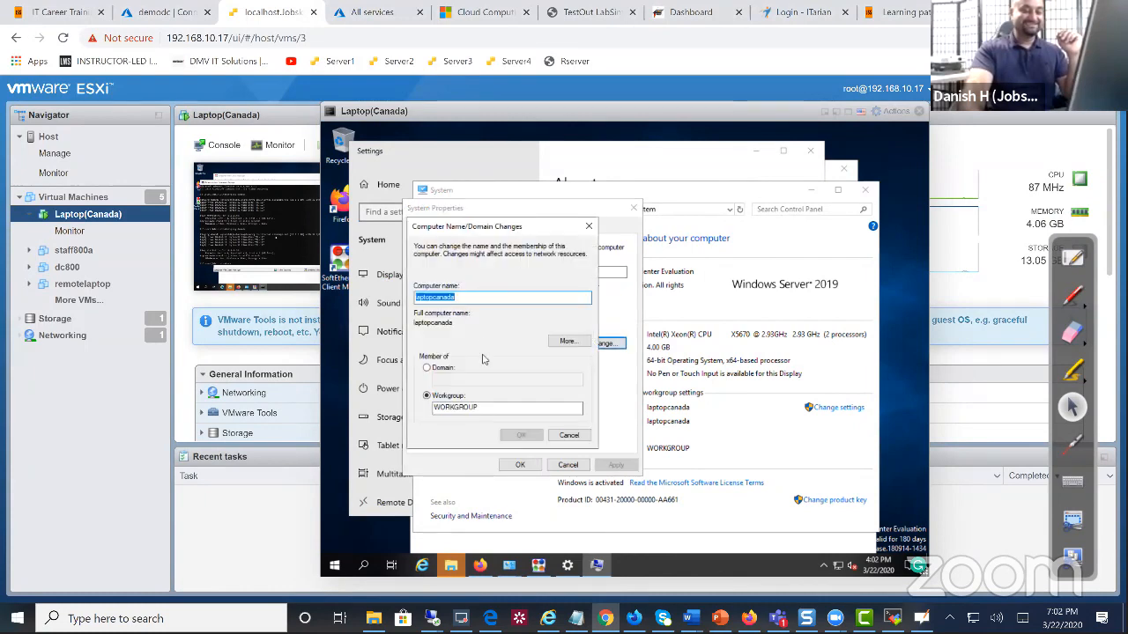
left_click(460, 381)
type("demodc.jobskillshare.org")
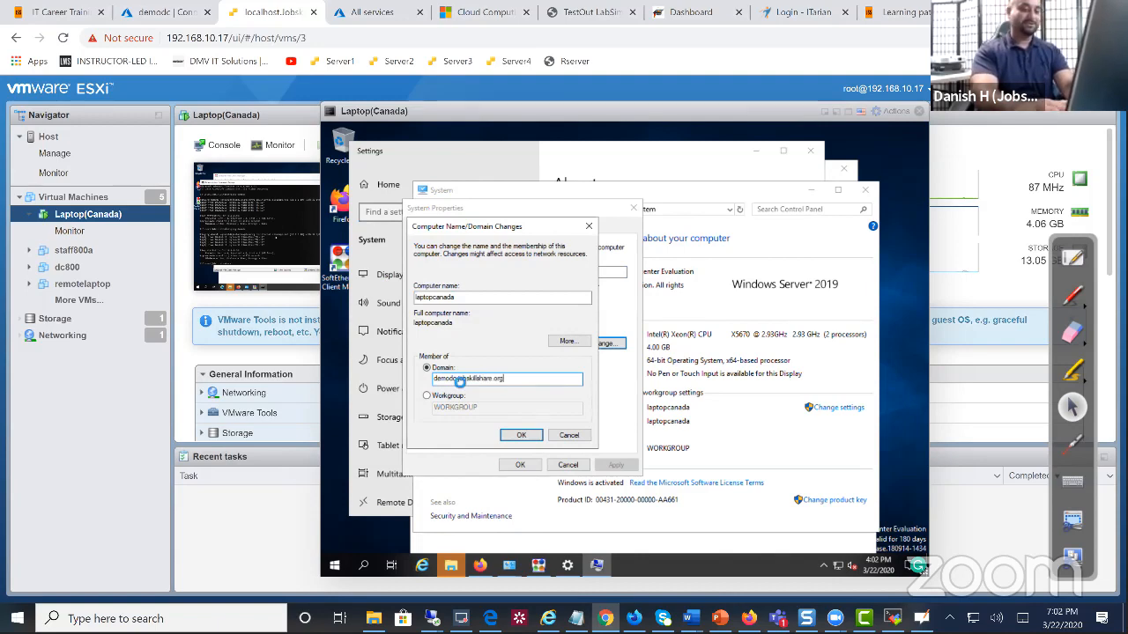
key("Return")
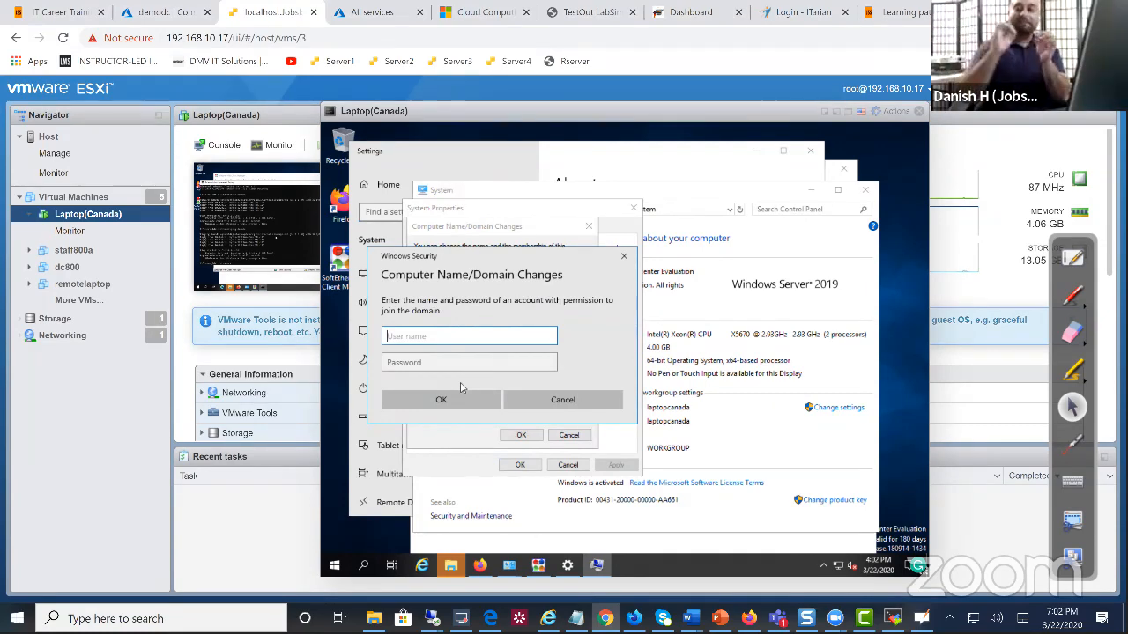
Enter the domain account's user name and password, then dismiss the incorrect credentials error
type("dkhan")
key("Tab")
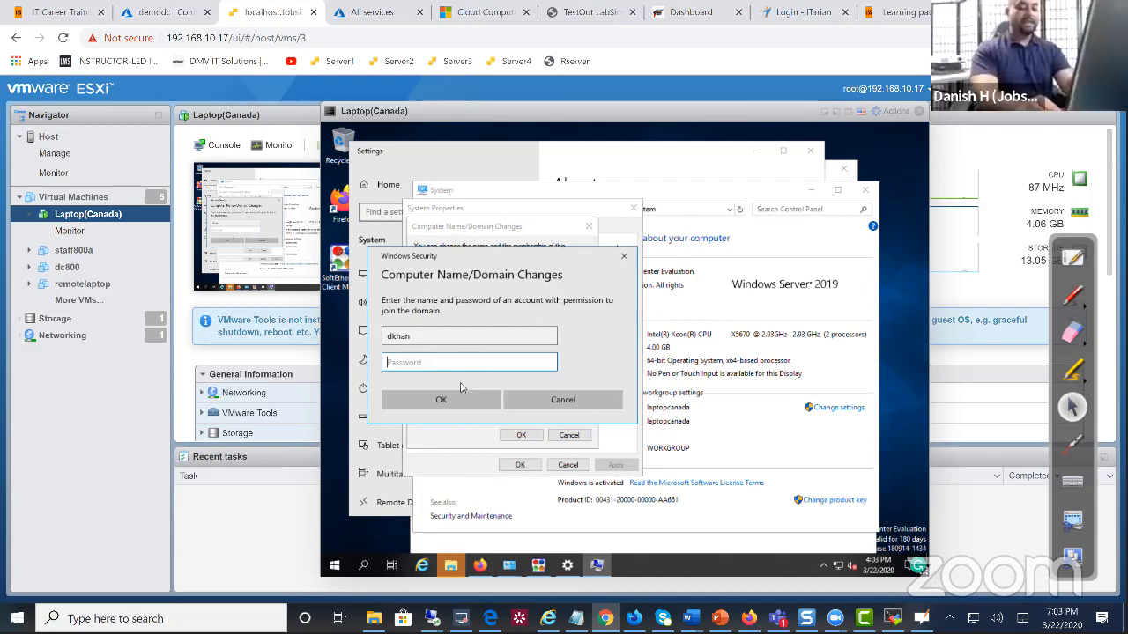
type("Pa")
key("BackSpace")
key("BackSpace")
type("P●●●●●●●●●●")
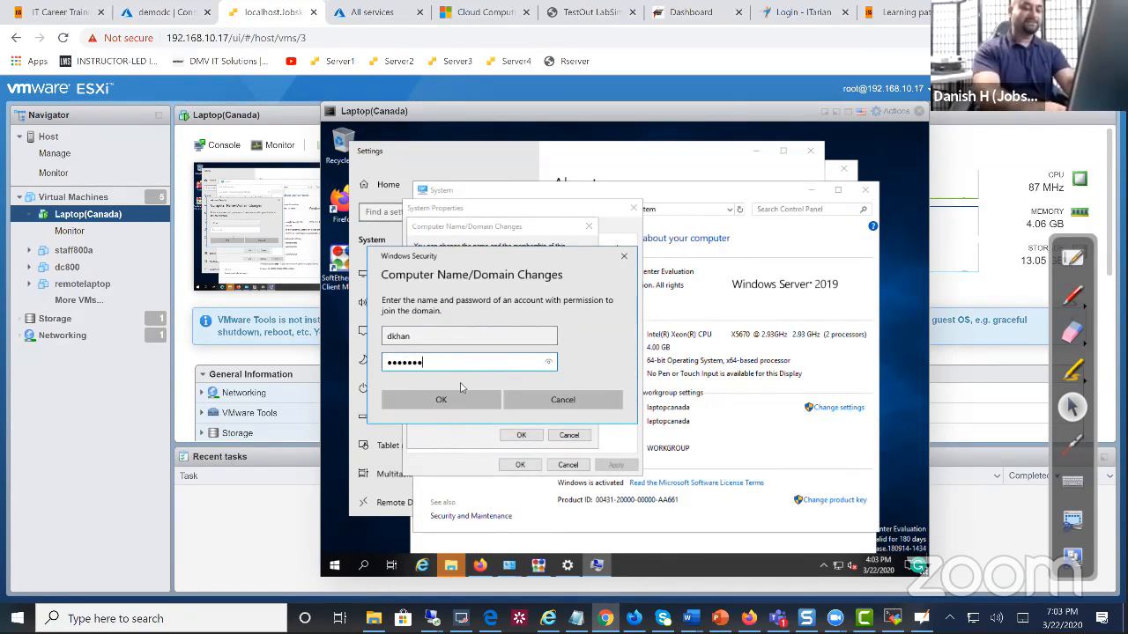
key("Return")
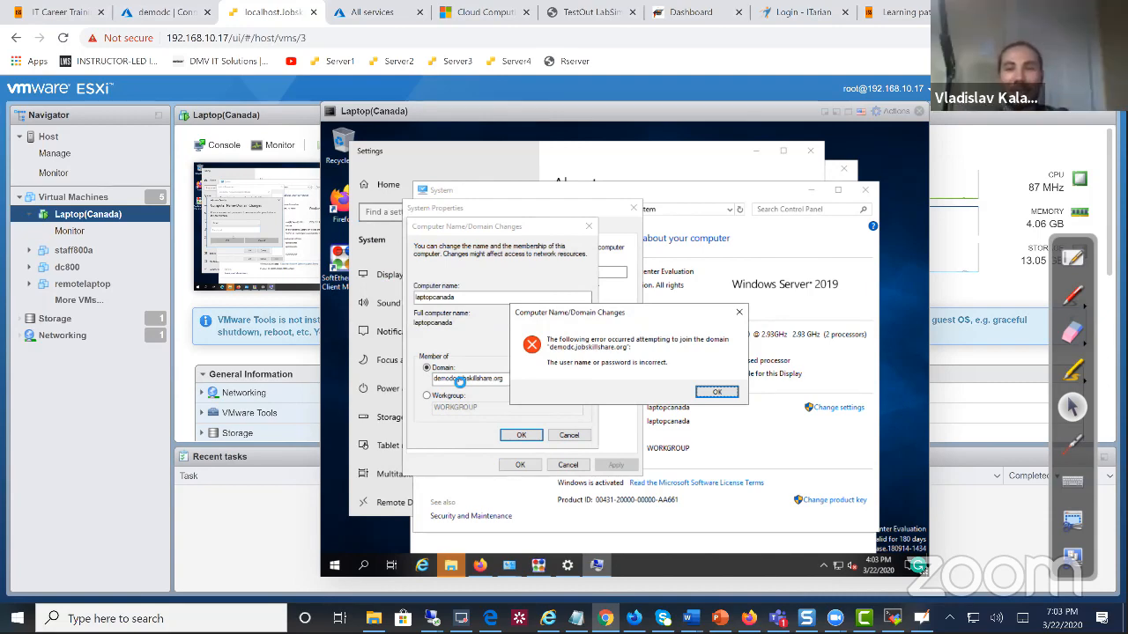
left_click(723, 392)
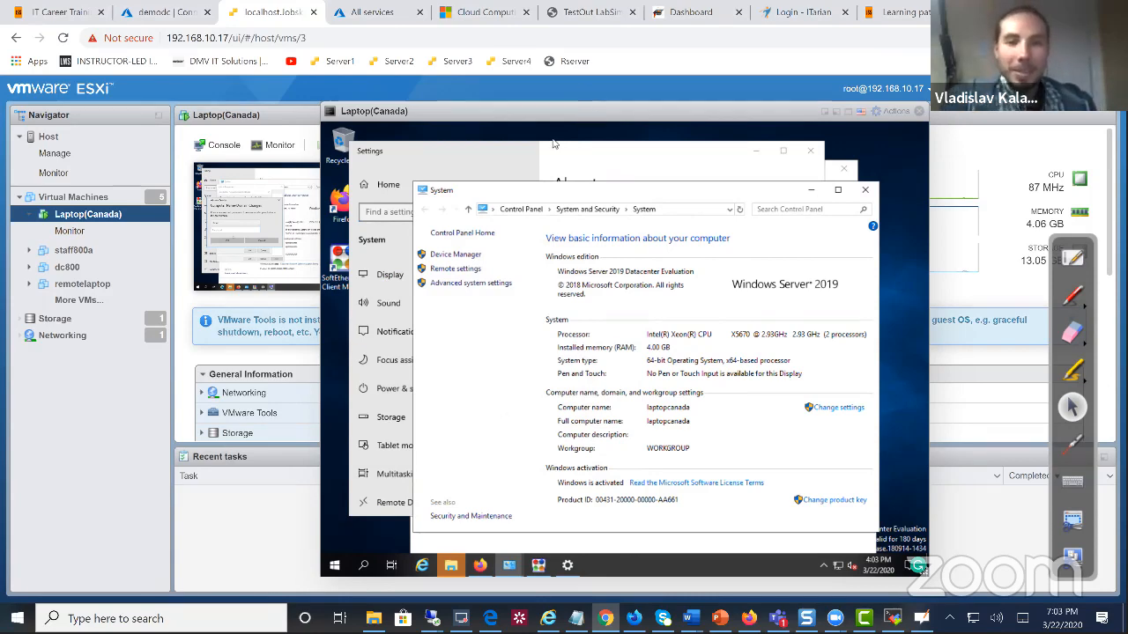
Reopen the VM's Computer Name/Domain Changes dialog and select the Domain option
left_click(588, 157)
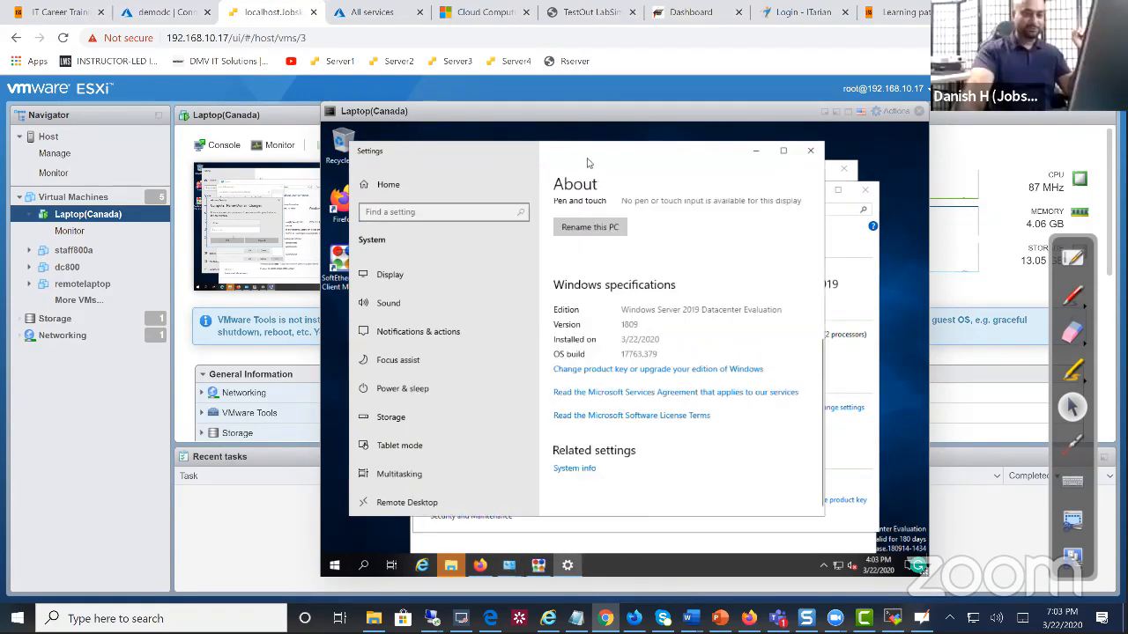
left_click(589, 470)
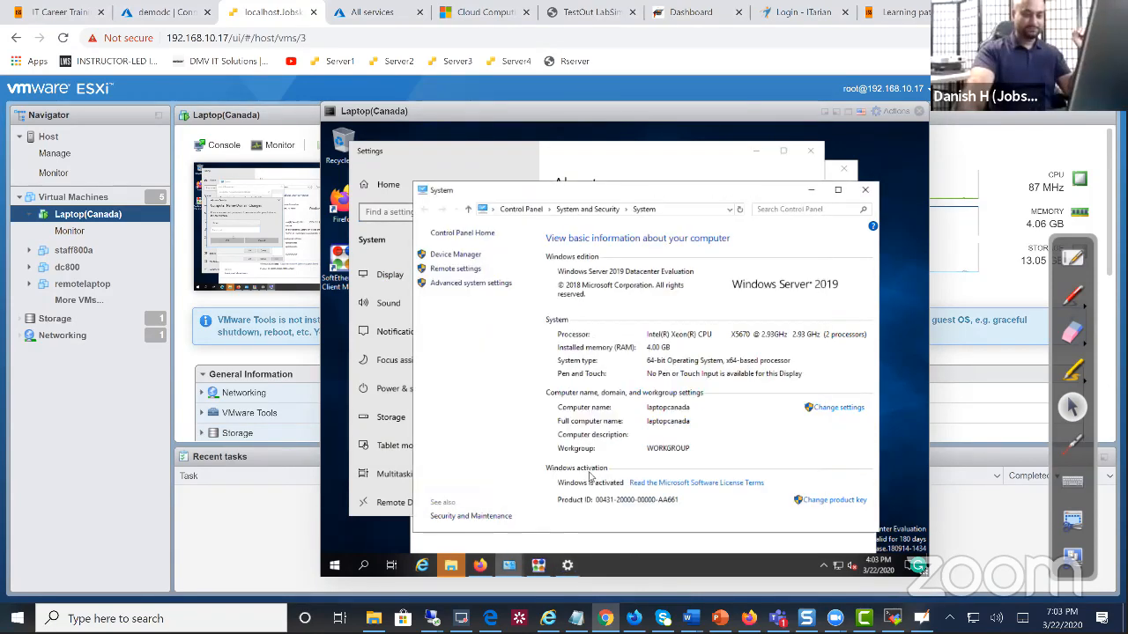
left_click(832, 413)
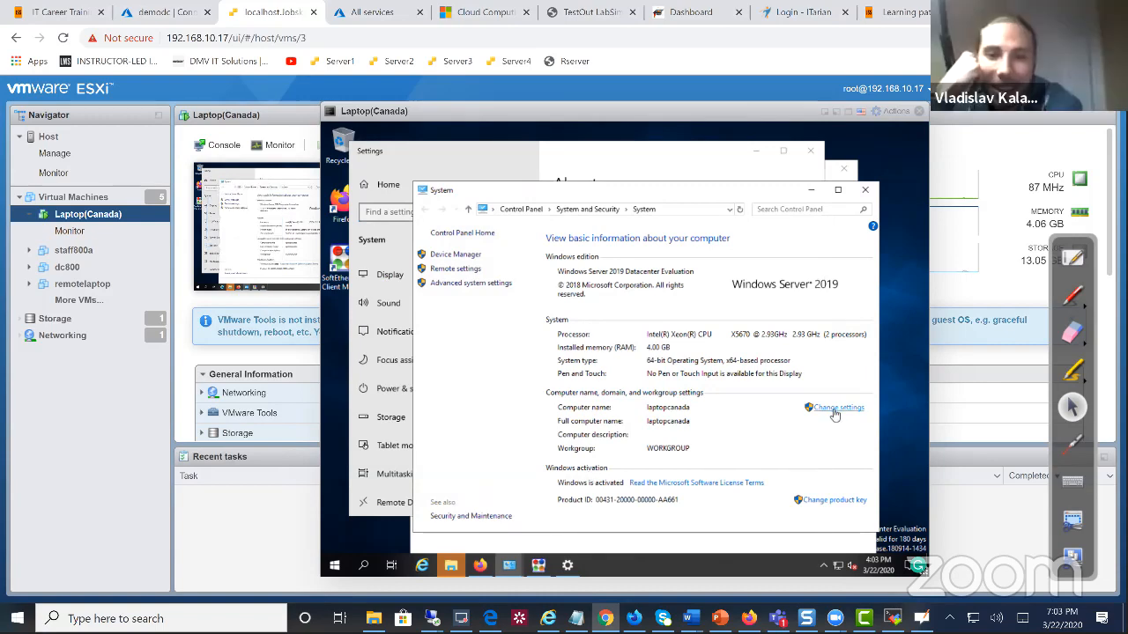
left_click(617, 359)
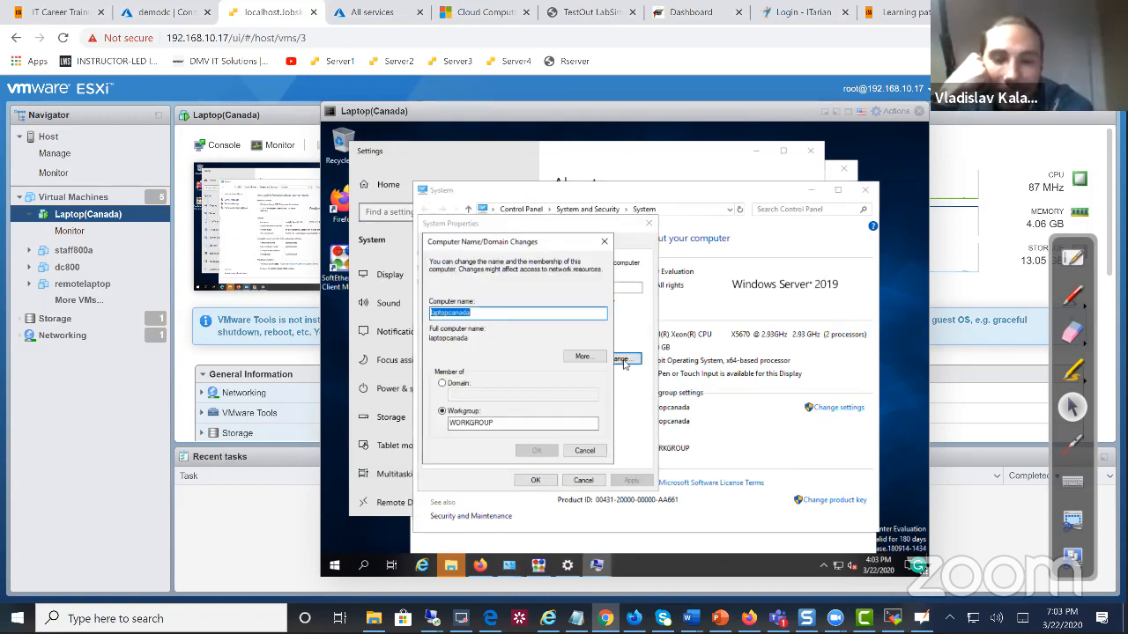
left_click(445, 384)
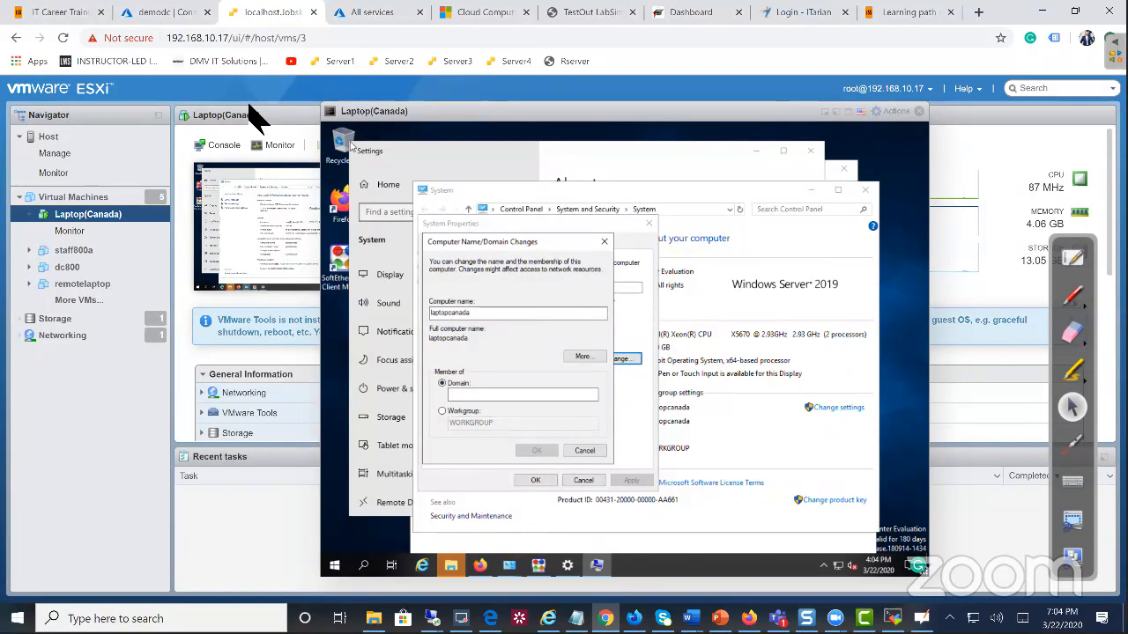
Switch to the demodc remote session, maximizing then restoring its window
mouse_move(431, 617)
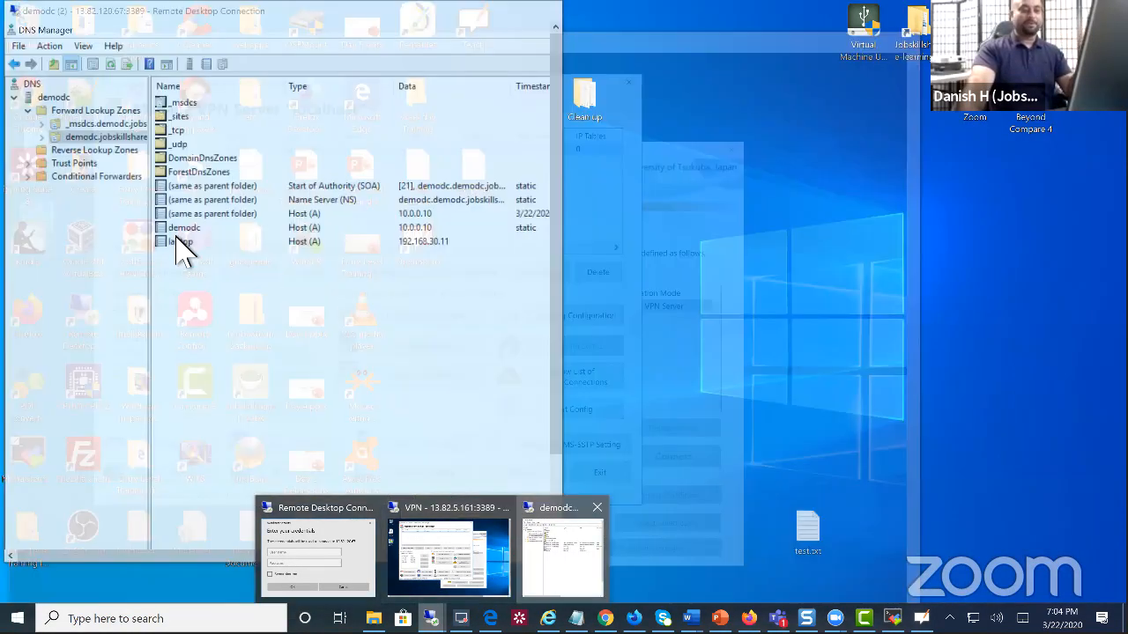
left_click(577, 559)
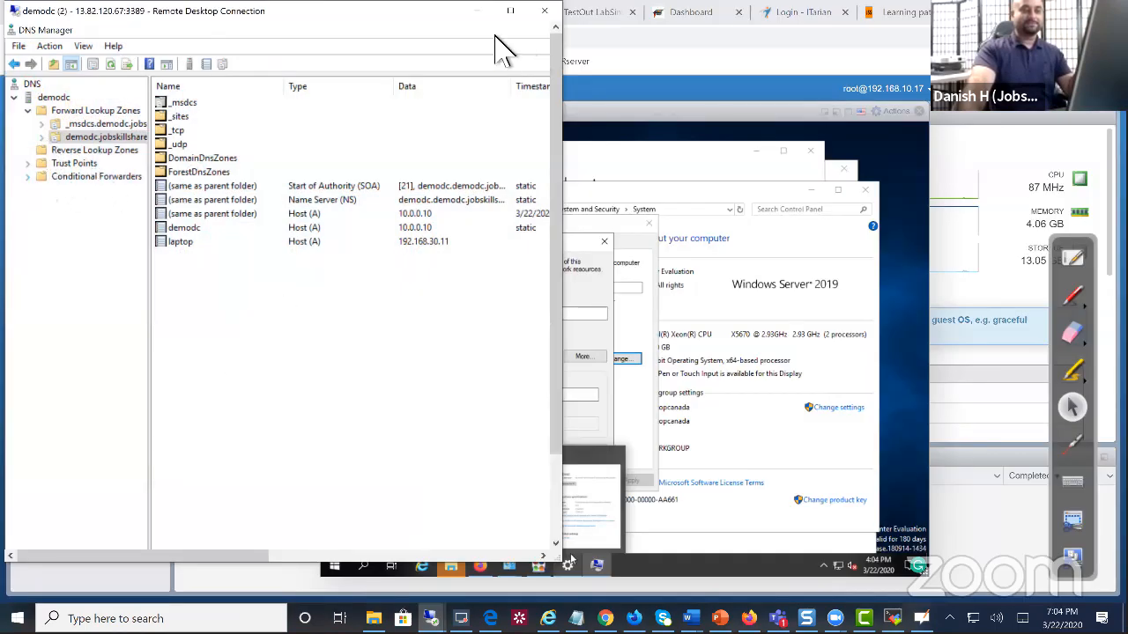
left_click(510, 10)
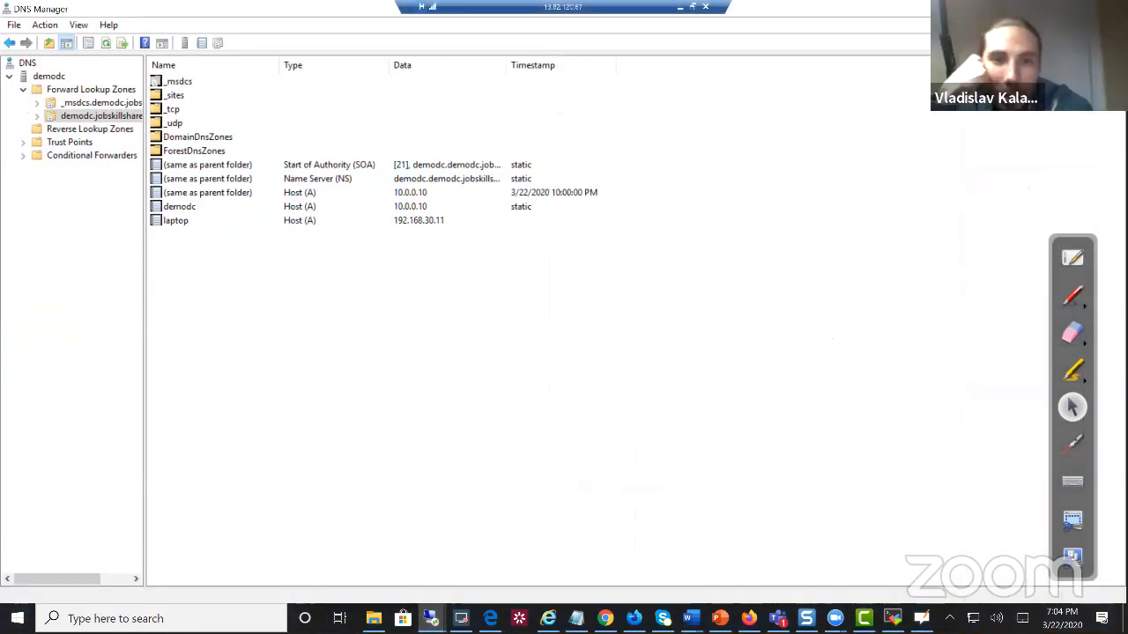
left_click(1075, 9)
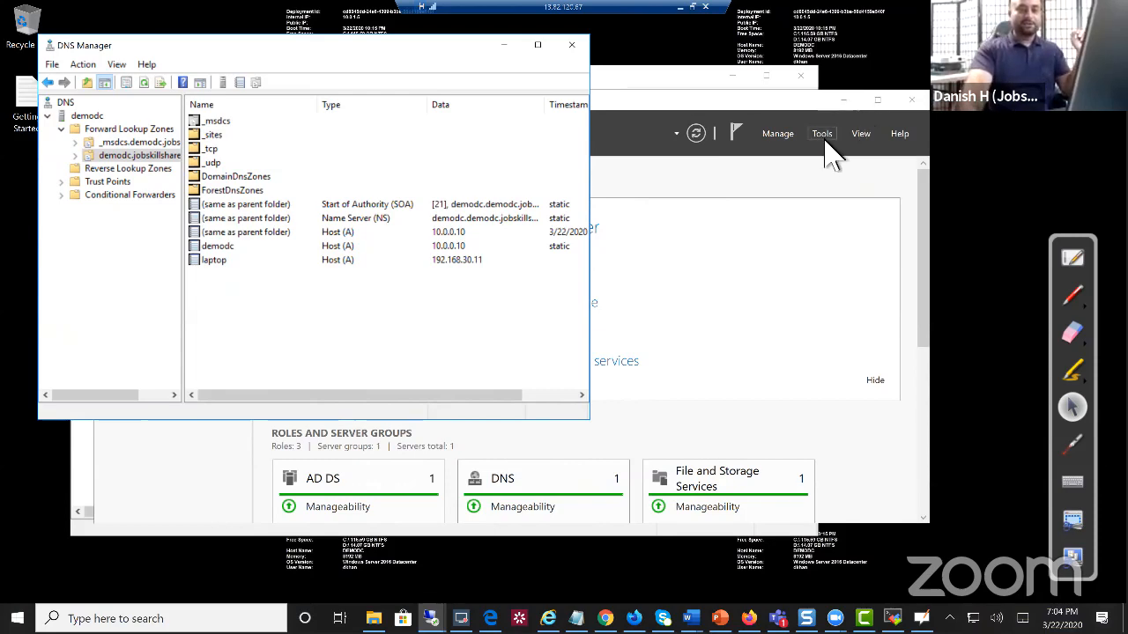
left_click(826, 141)
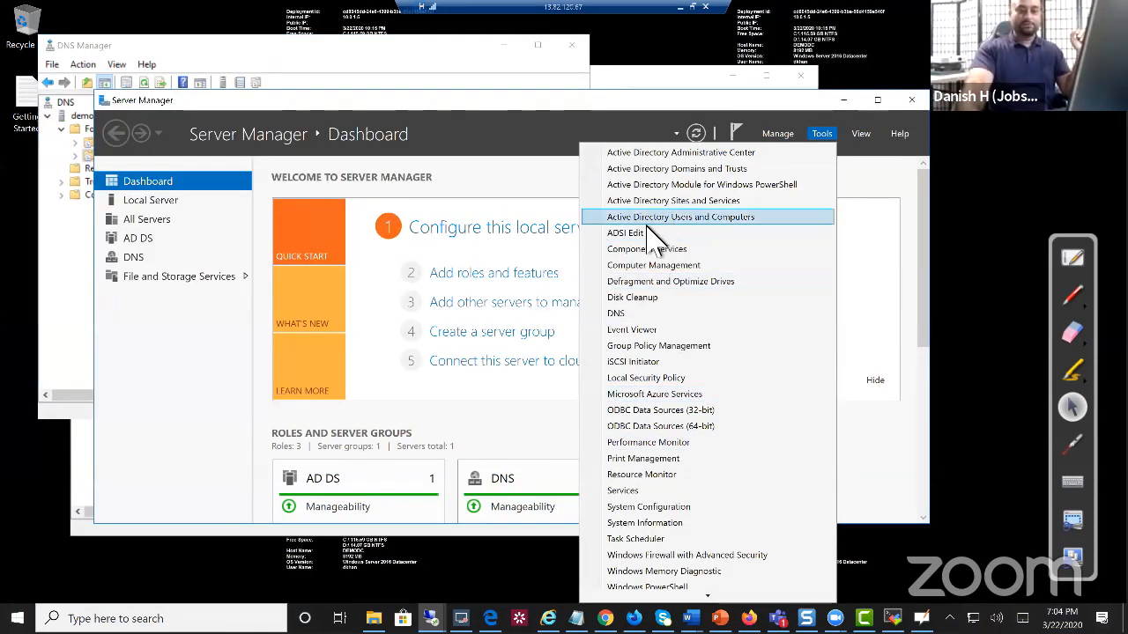
Reset the domain administrator's password in Users, without forcing a change at next logon
left_click(675, 220)
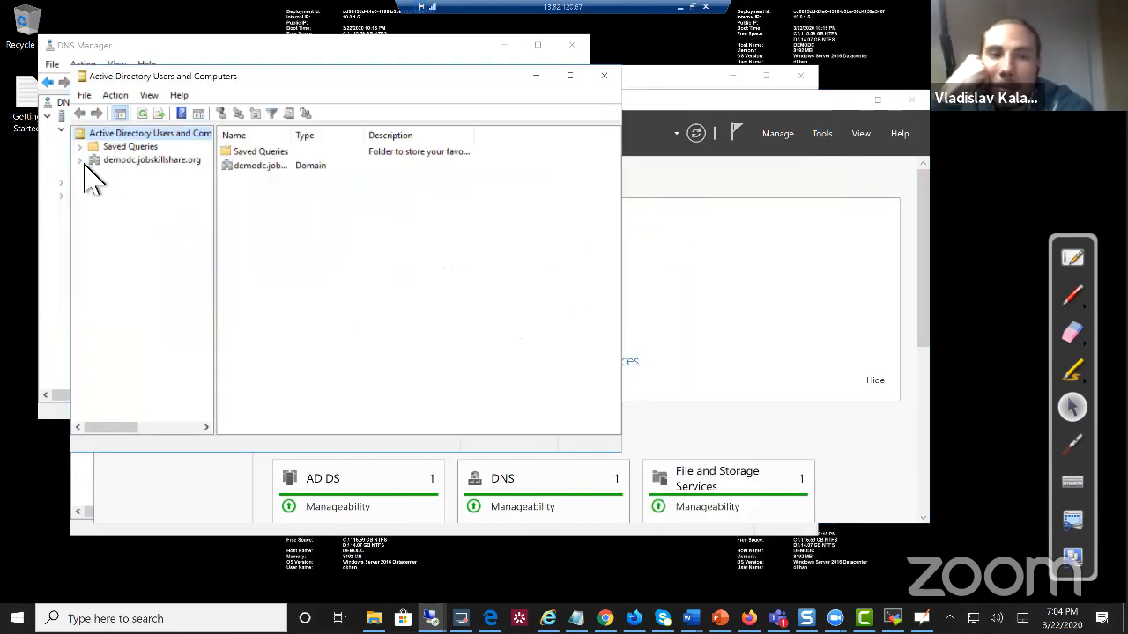
left_click(80, 160)
left_click(128, 239)
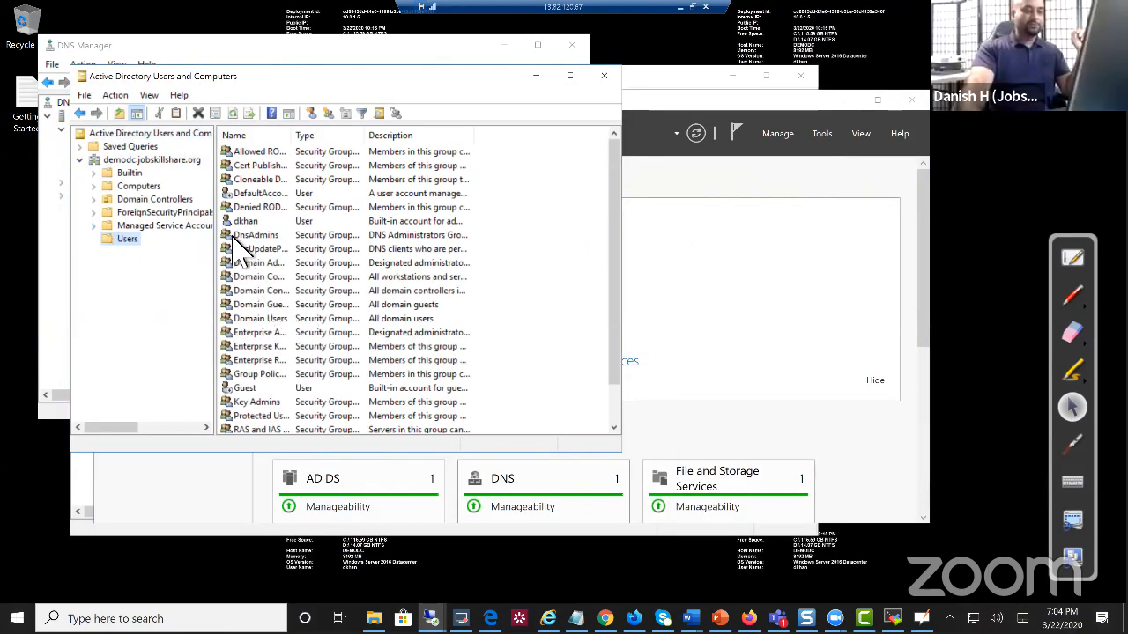
left_click(249, 221)
right_click(266, 225)
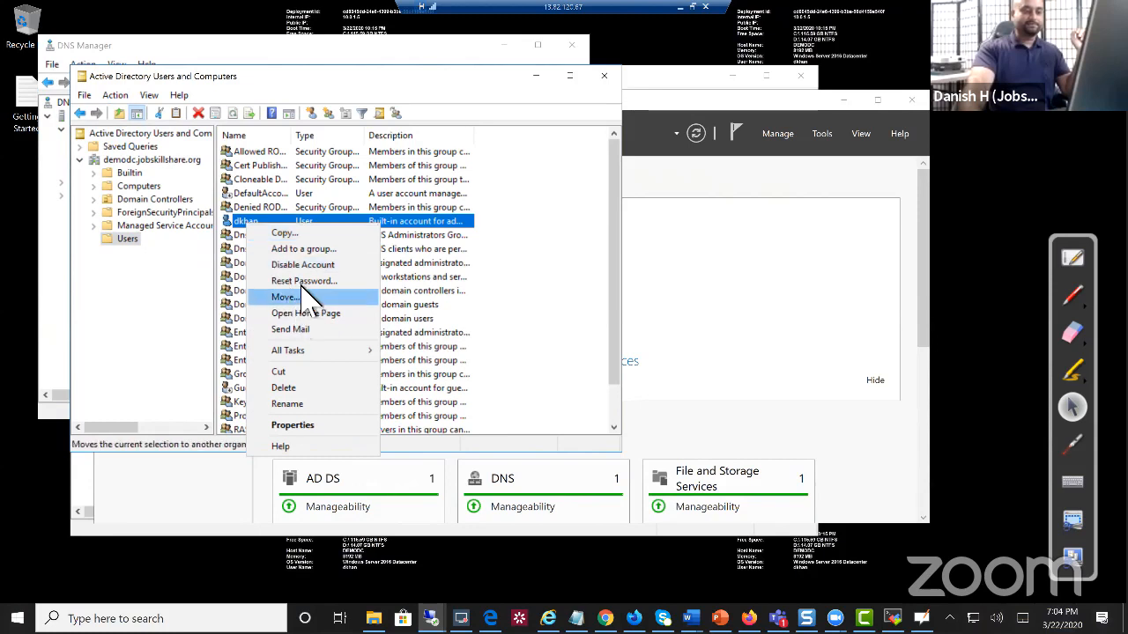
left_click(304, 281)
left_click(319, 249)
left_click(365, 207)
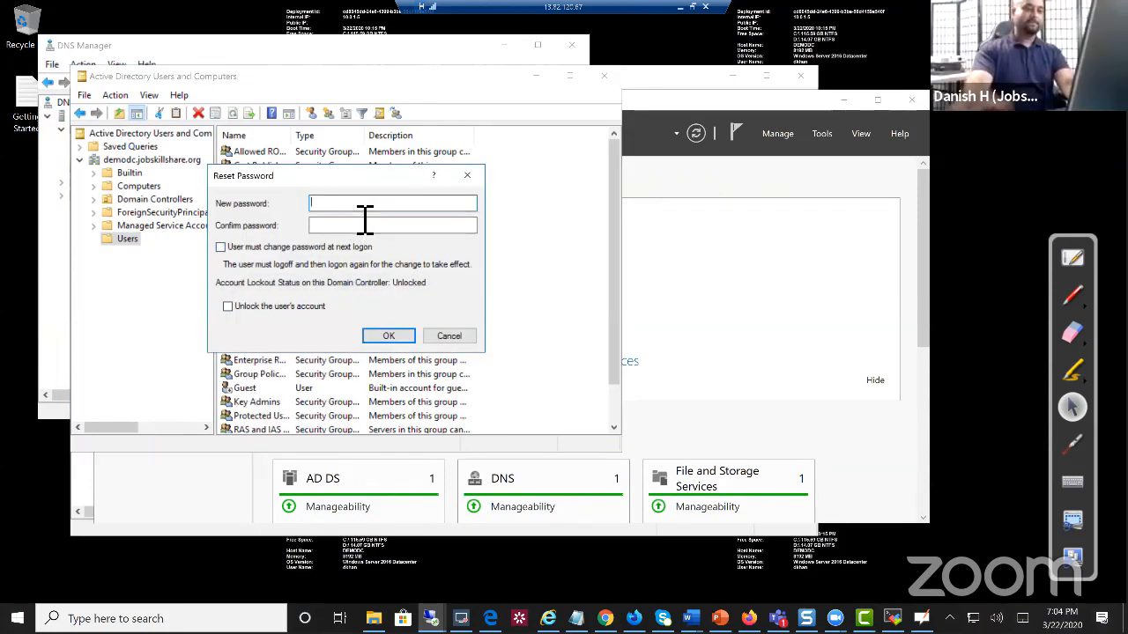
type("•••••••••••")
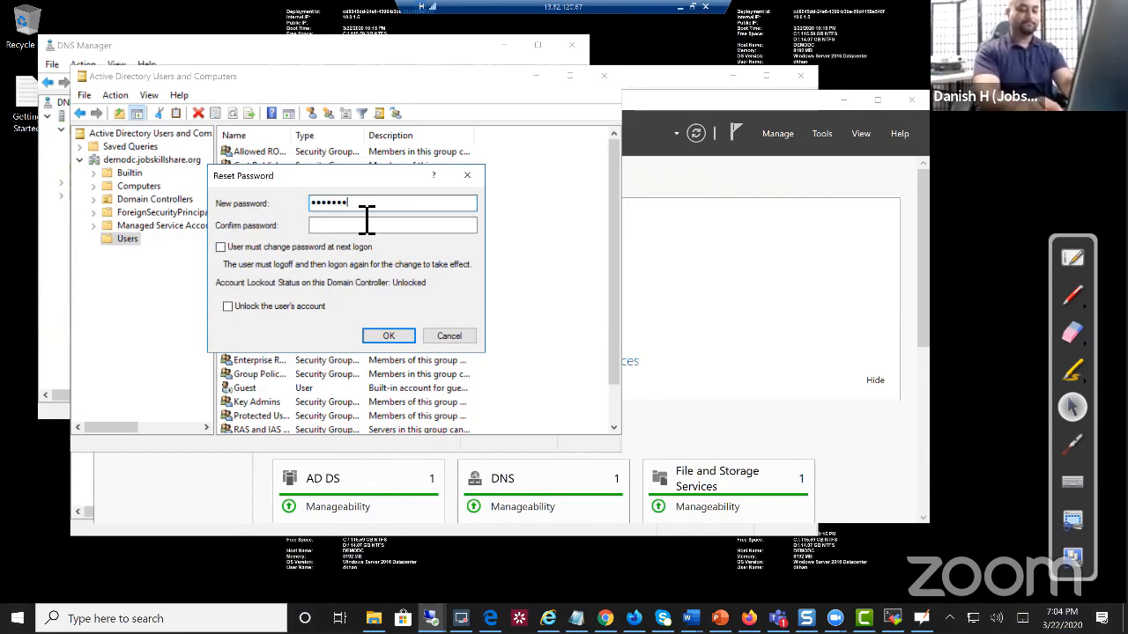
key("Tab")
type("•••••••••••")
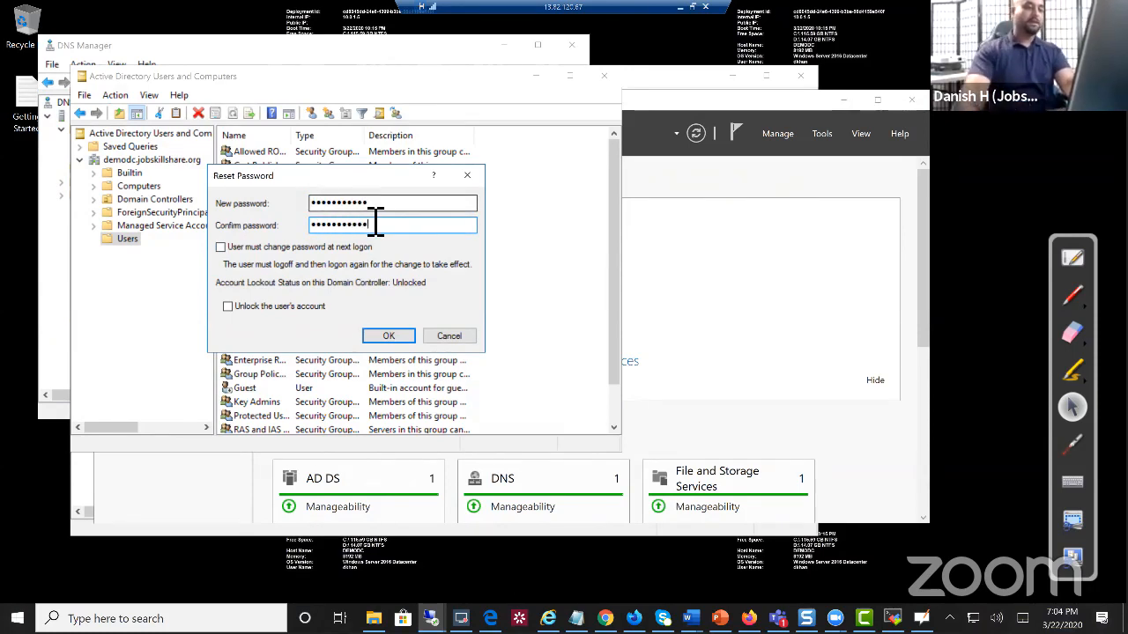
left_click(385, 338)
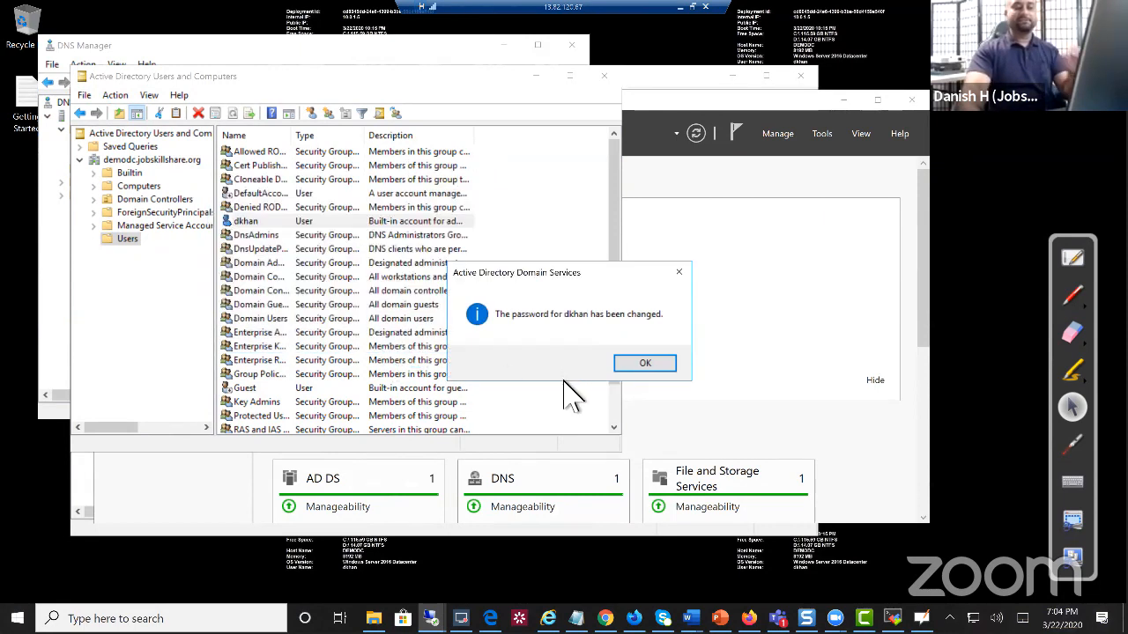
left_click(647, 371)
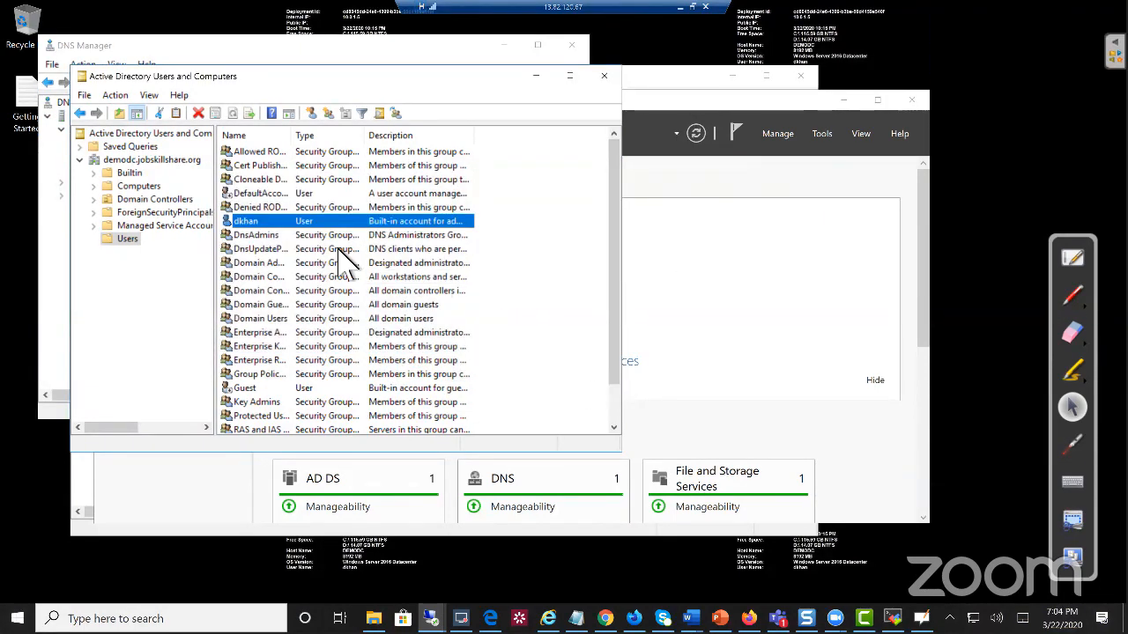
Review the account's Domain Admins membership, then close its properties and Active Directory Users and Computers
right_click(262, 221)
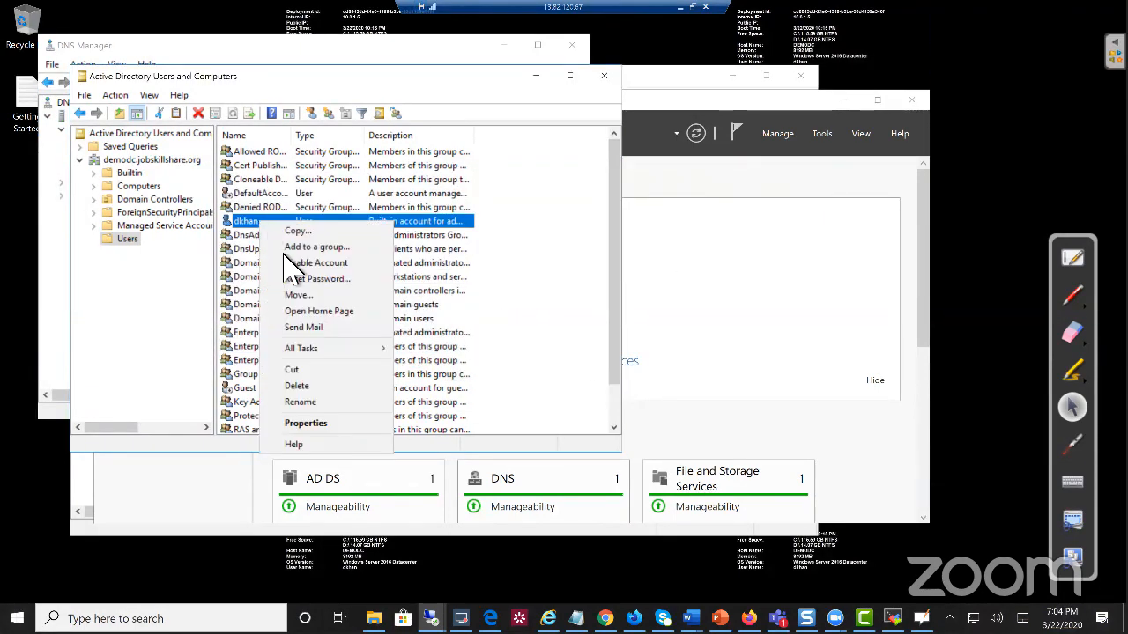
left_click(355, 424)
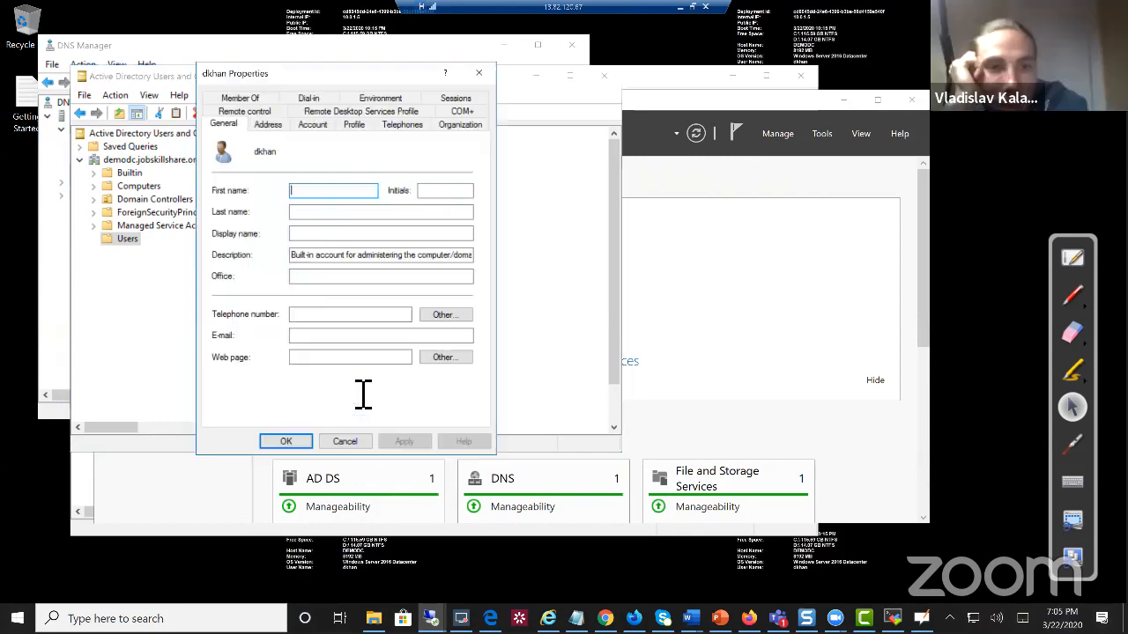
left_click(258, 99)
left_click(247, 190)
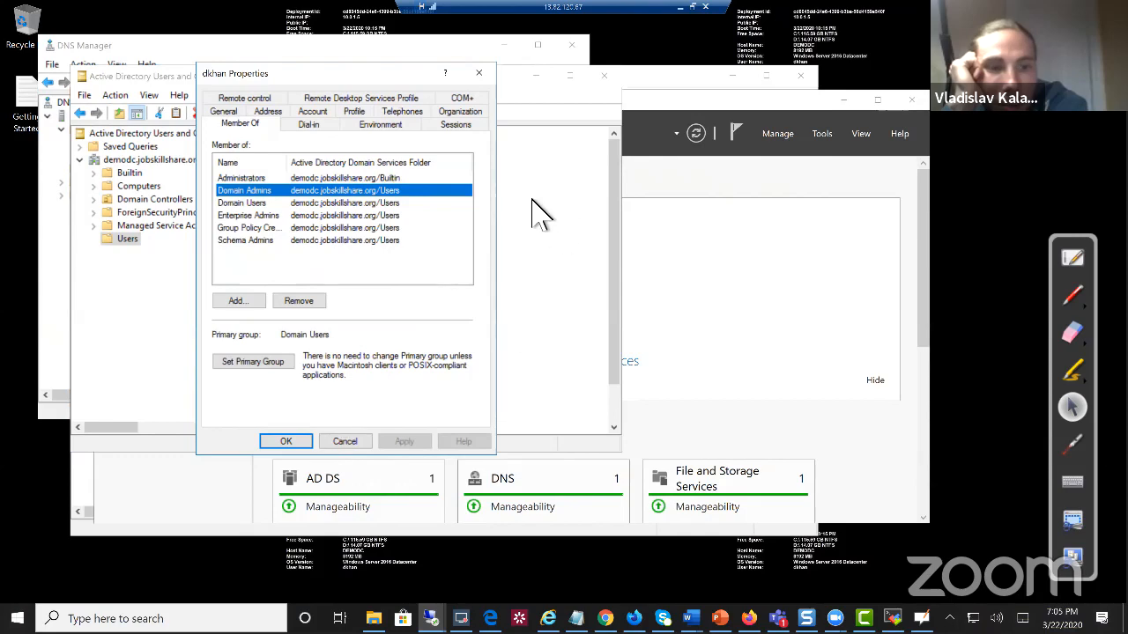
left_click(478, 72)
left_click(604, 76)
left_click(692, 7)
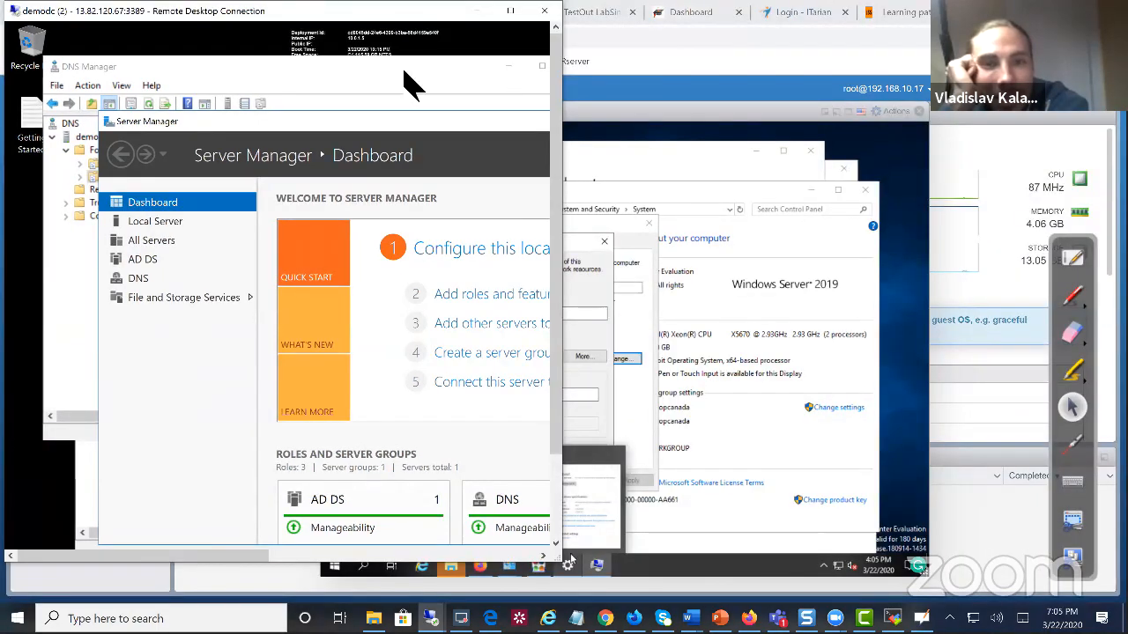
Back in the VM console, submit demodc.jobskillshare.org as the domain to join
left_click_drag(387, 10, 453, 138)
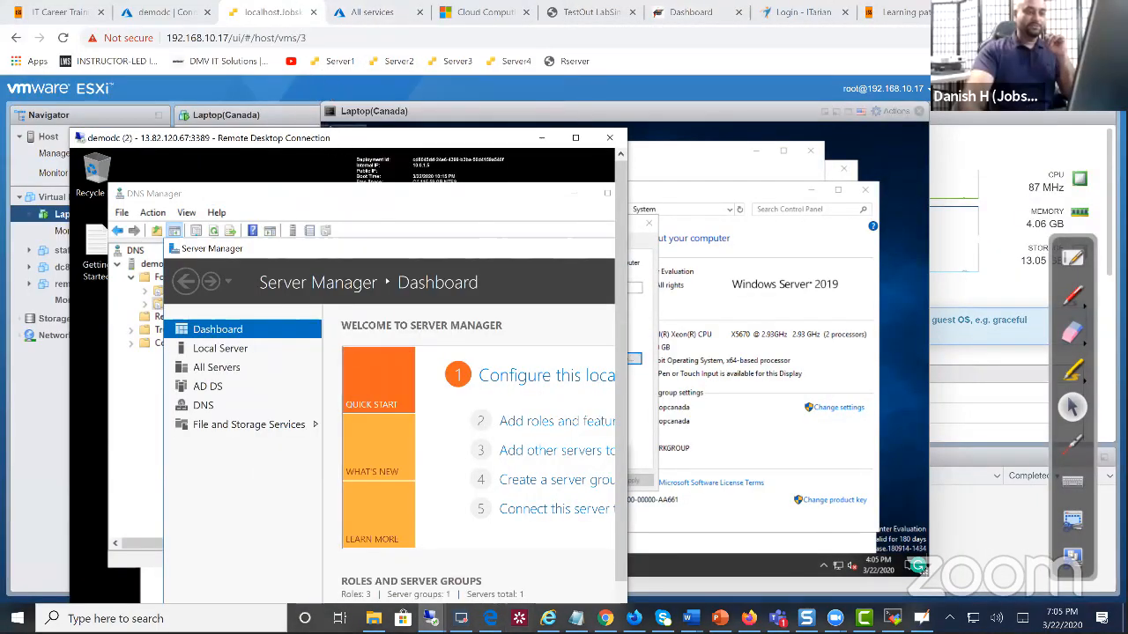
left_click(300, 94)
left_click(494, 399)
type("d")
type("c")
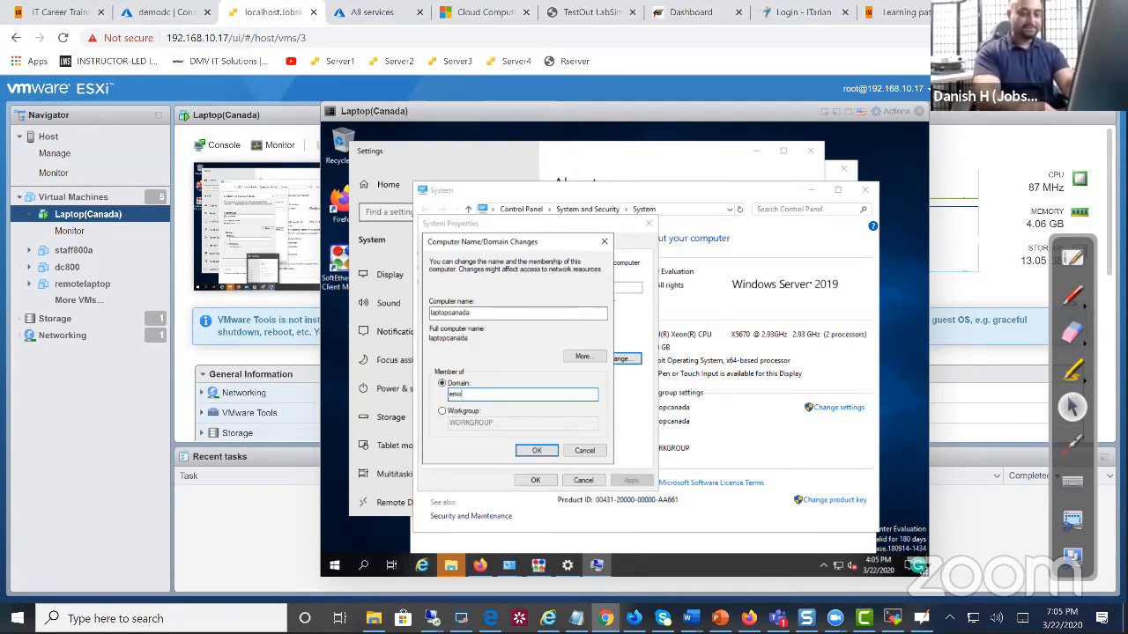
type("mo")
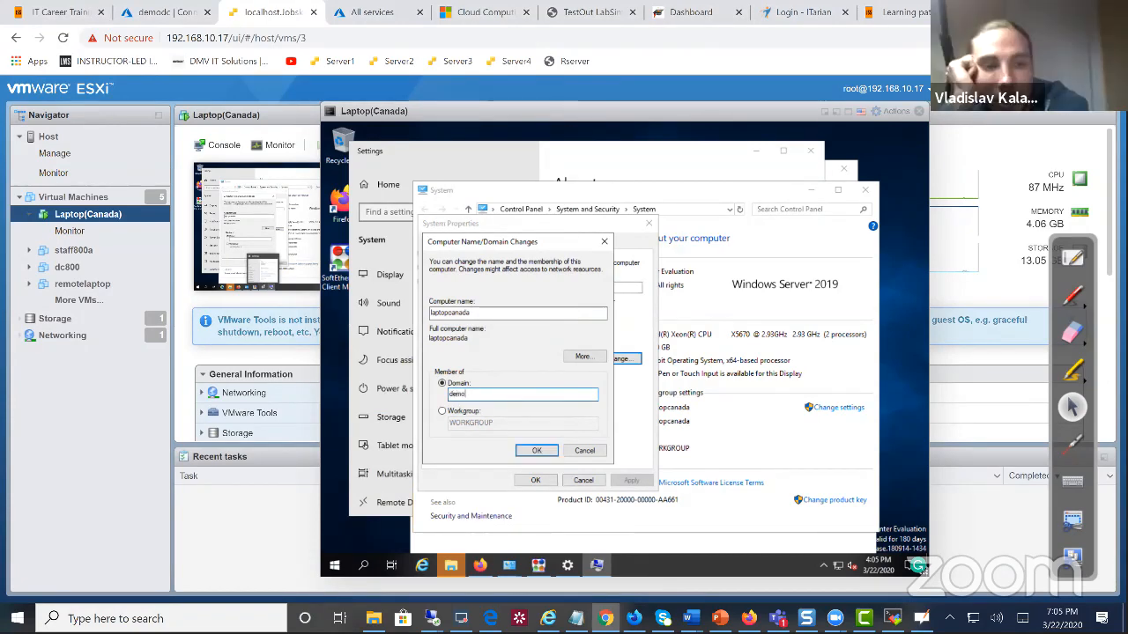
type("dc.jobskillshare.org")
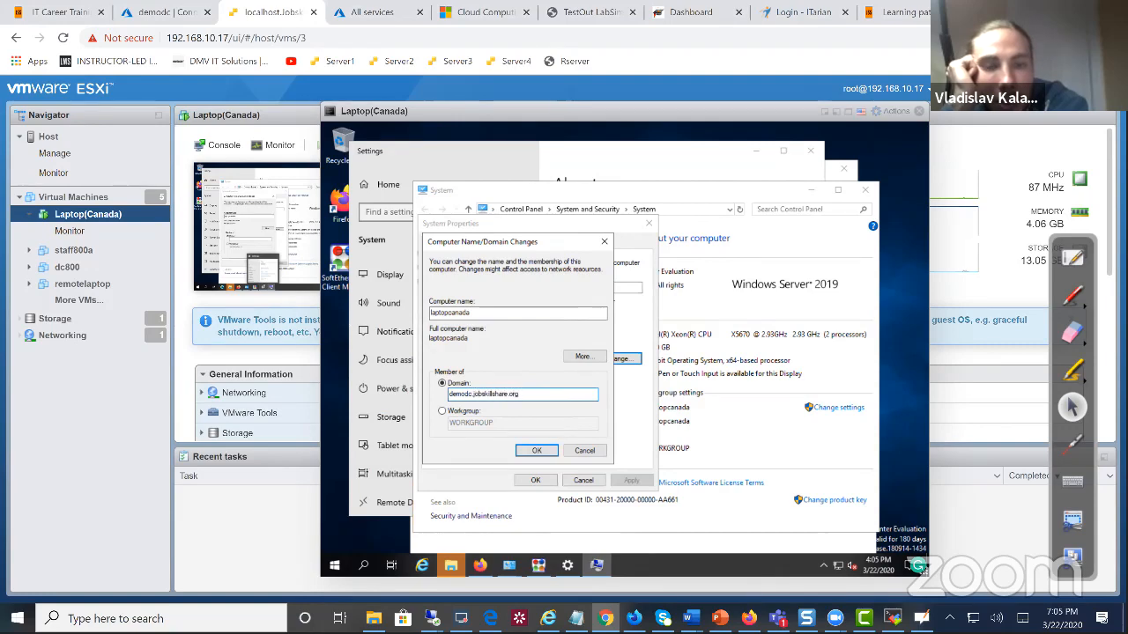
key("Return")
Supply the domain account's user name and password, then acknowledge the domain welcome message
type("dchan")
key("Tab")
type("•••••••••")
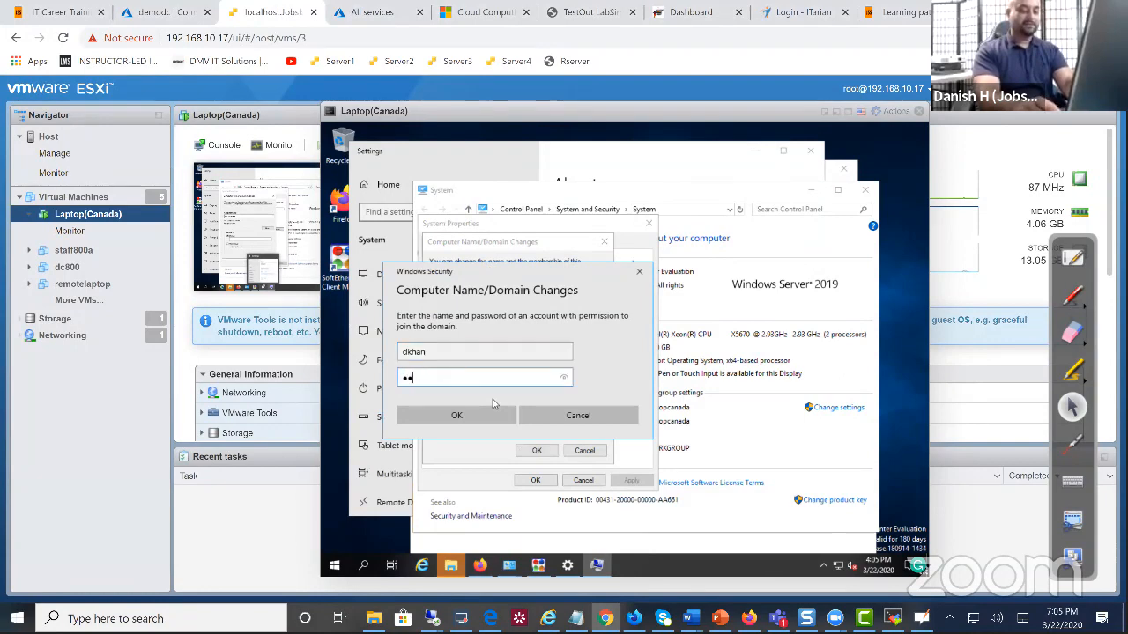
key("Return")
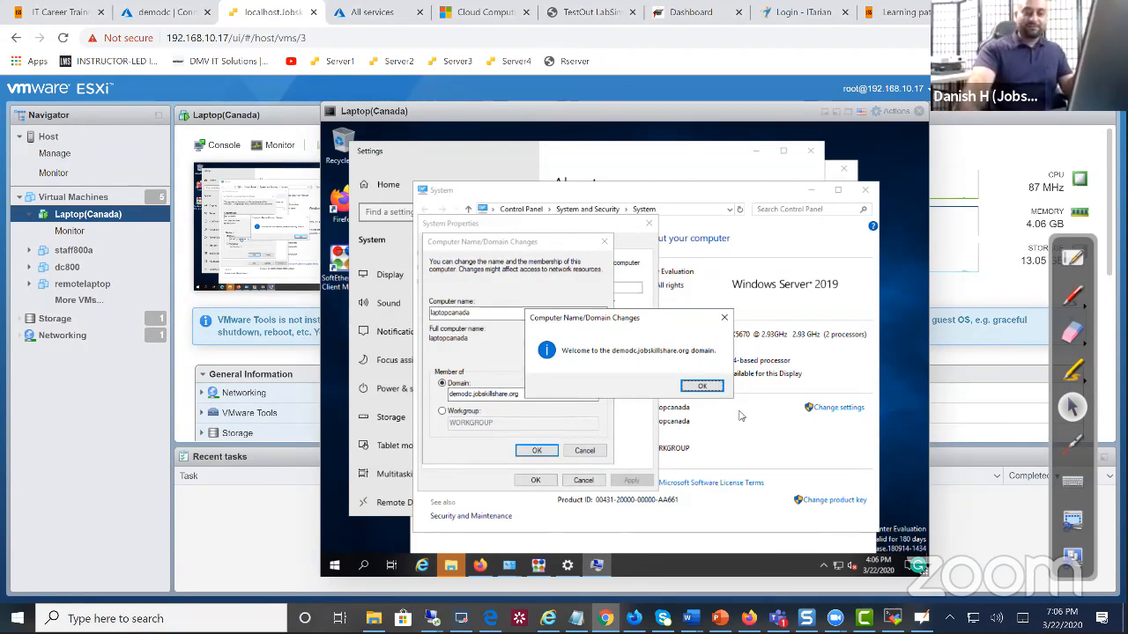
left_click(711, 388)
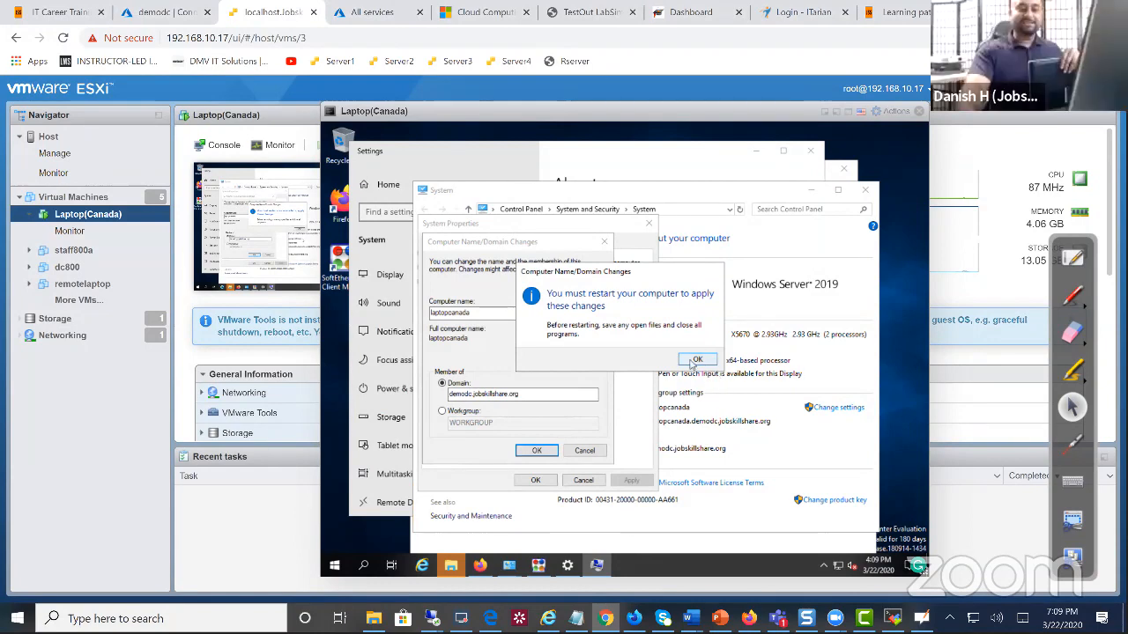
Acknowledge the restart-required notice and close System Properties
left_click(692, 364)
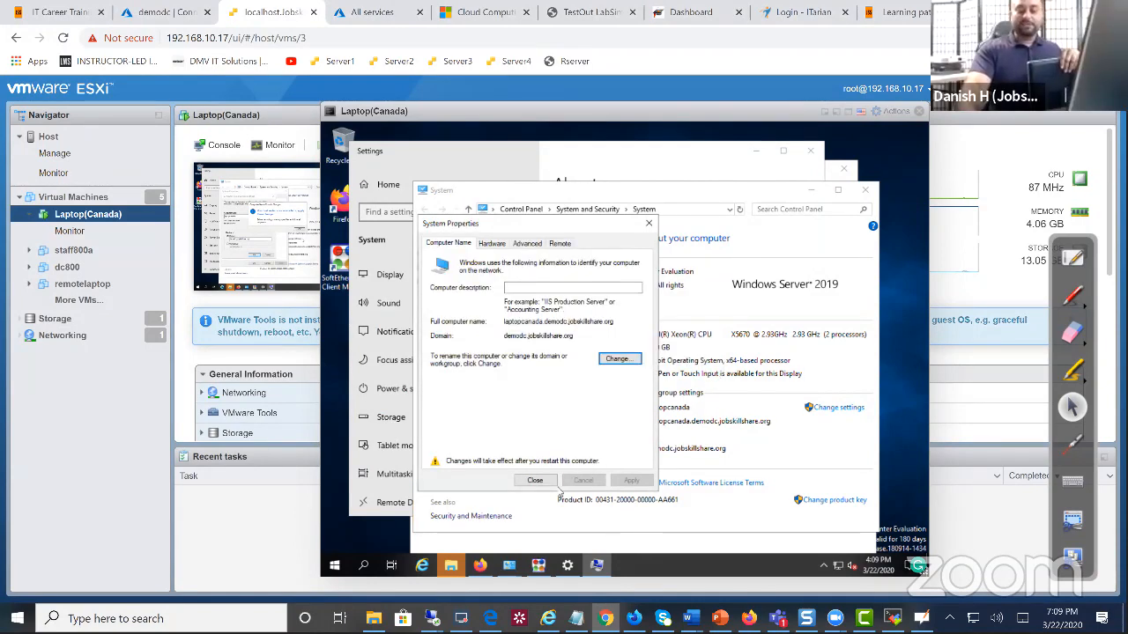
left_click(535, 483)
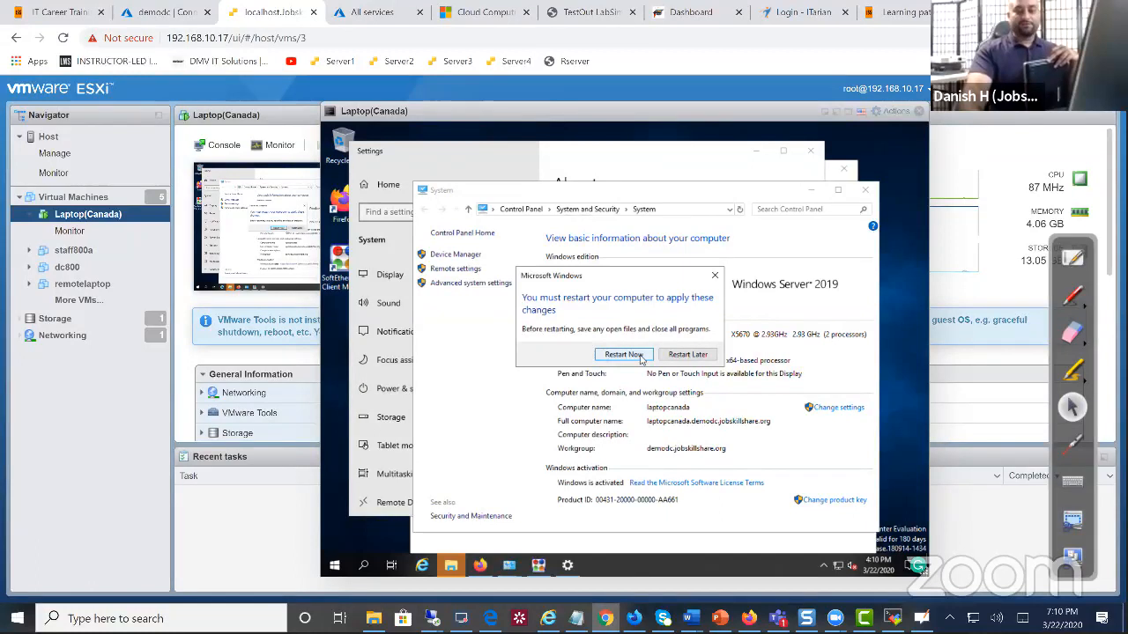
Choose Restart Now so the Laptop(Canada) VM reboots
left_click(641, 356)
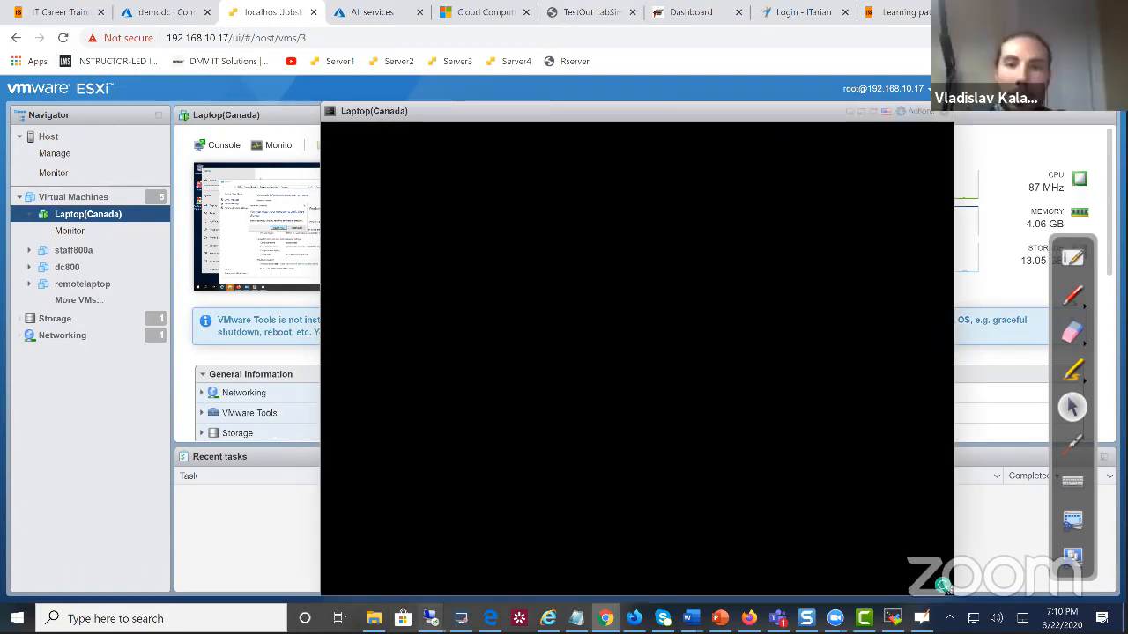
Bring the demodc session forward maximized, front Server Manager, and open its Tools menu
mouse_move(432, 619)
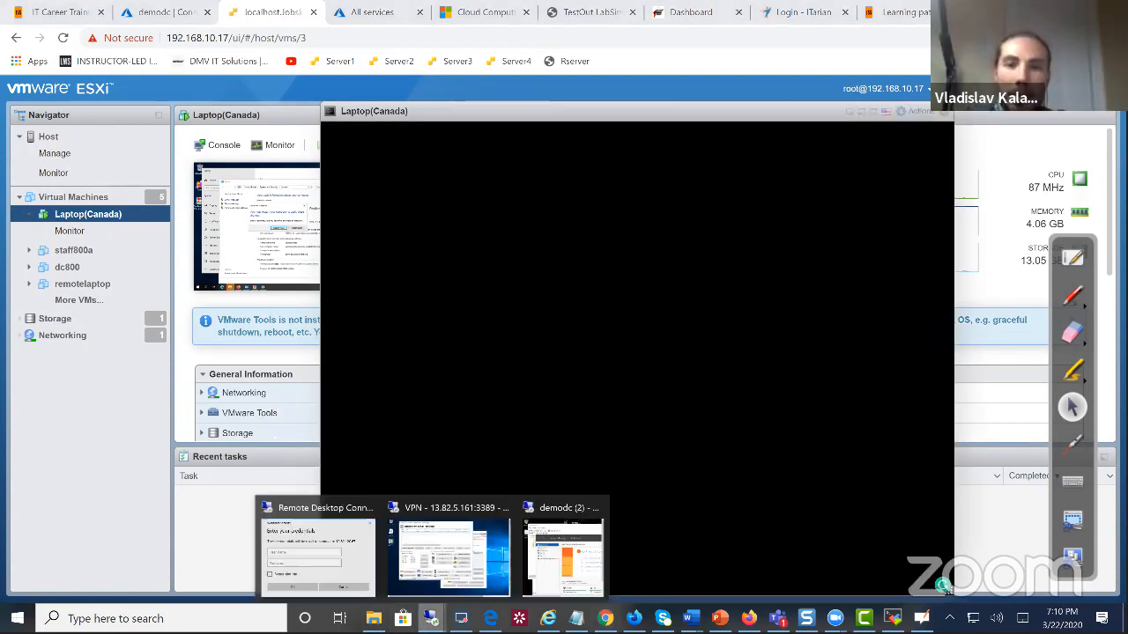
left_click(582, 529)
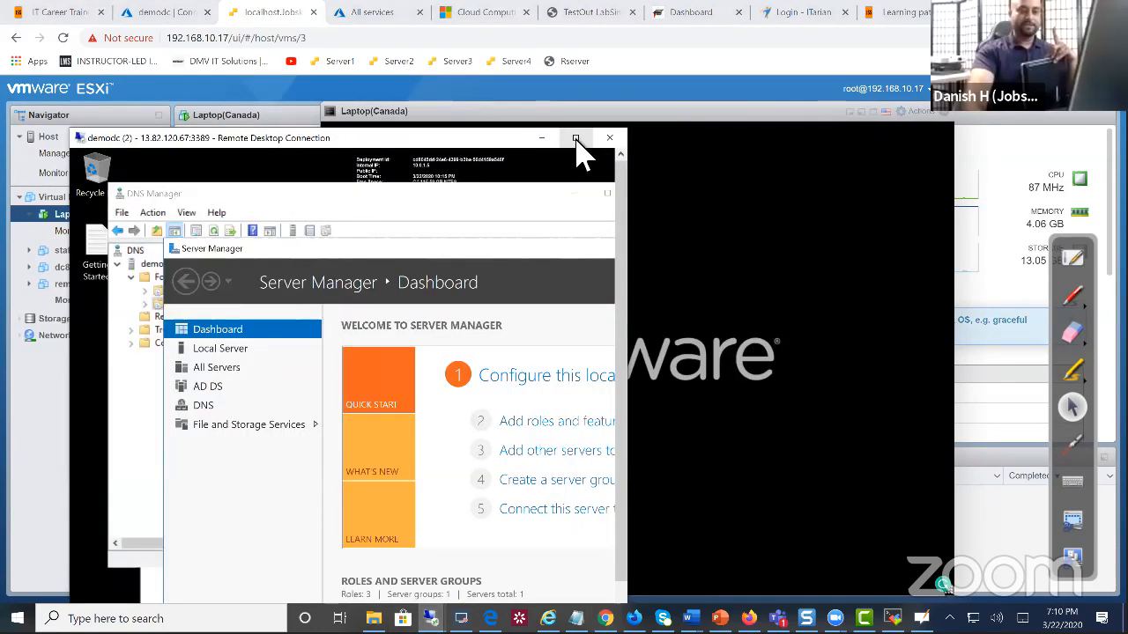
left_click(574, 152)
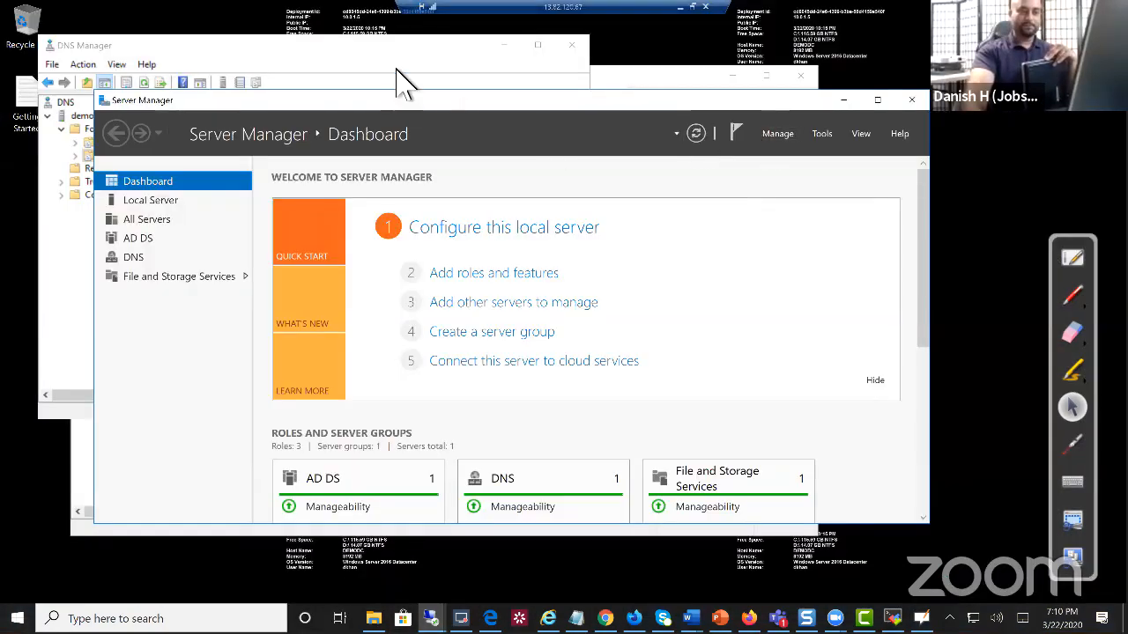
left_click(418, 85)
left_click(702, 222)
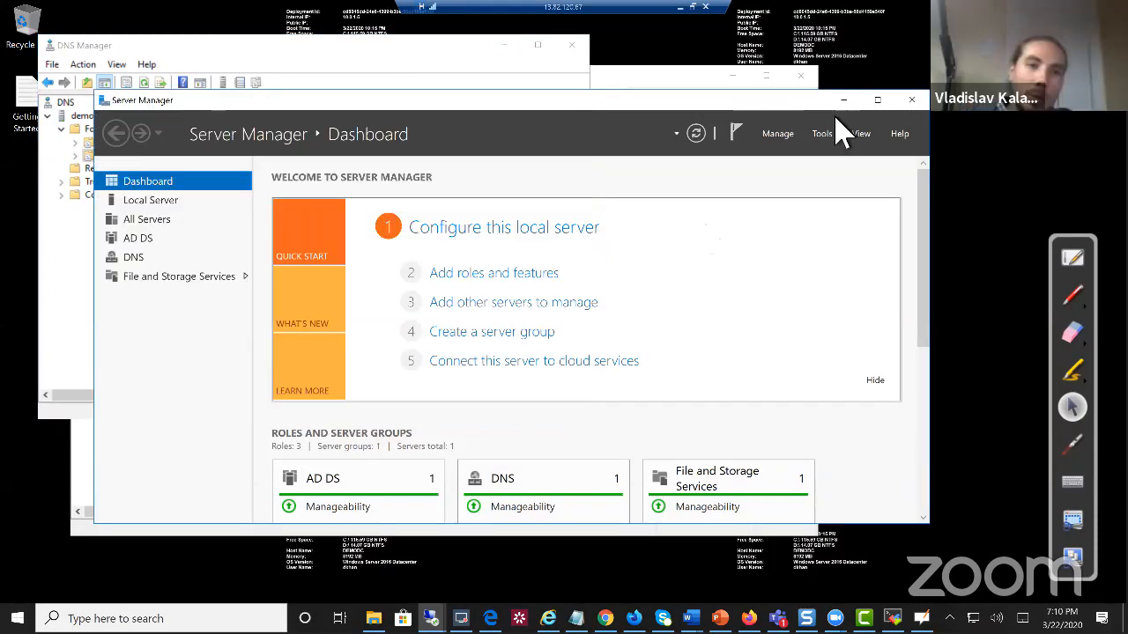
left_click(822, 135)
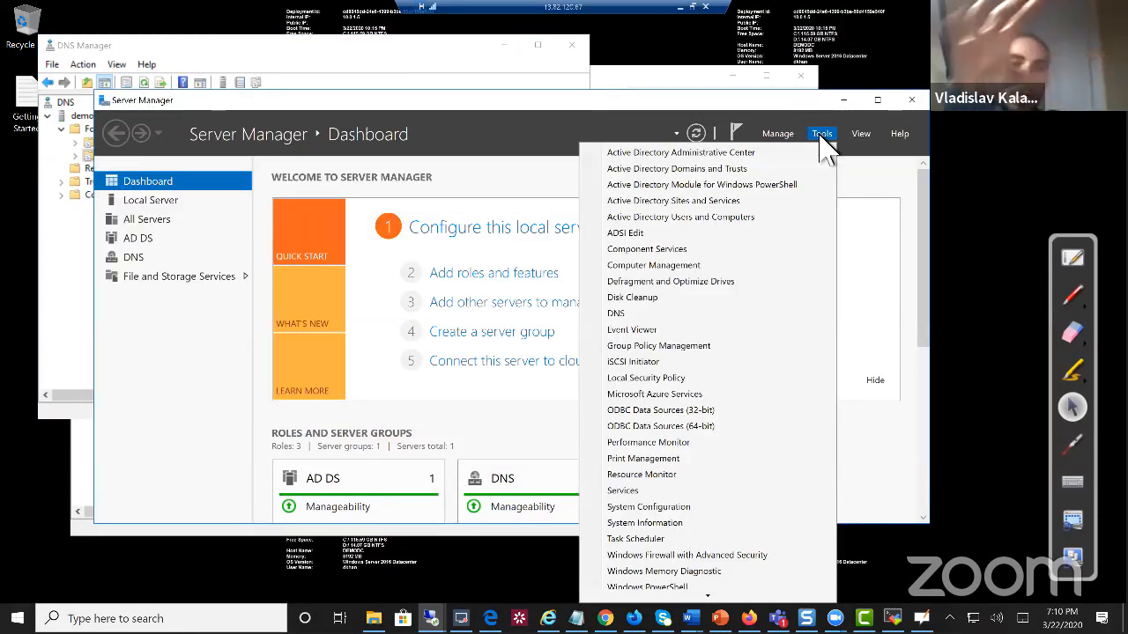
In Active Directory Users and Computers, find LAPTOPCANADA under Computers, then list the Users container
left_click(723, 218)
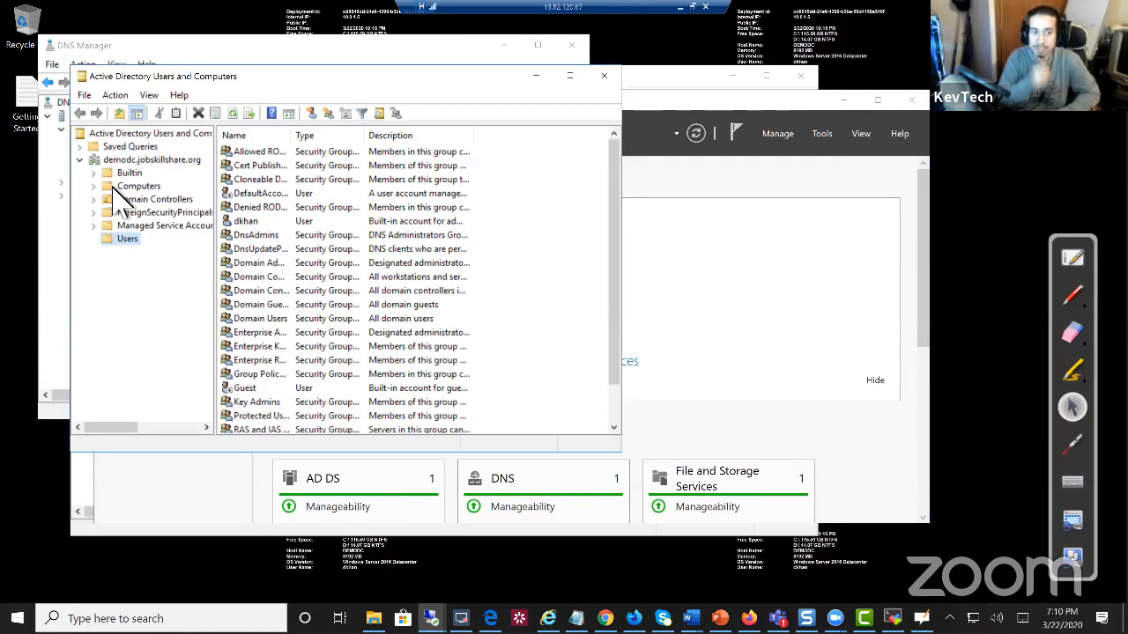
left_click(130, 187)
left_click(304, 152)
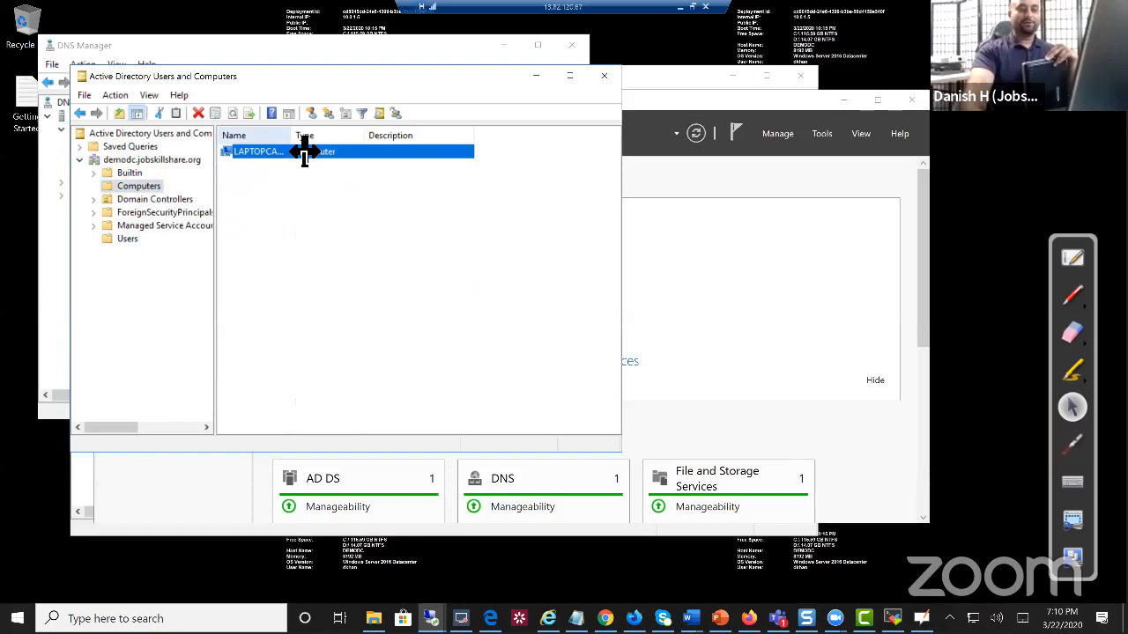
double_click(304, 150)
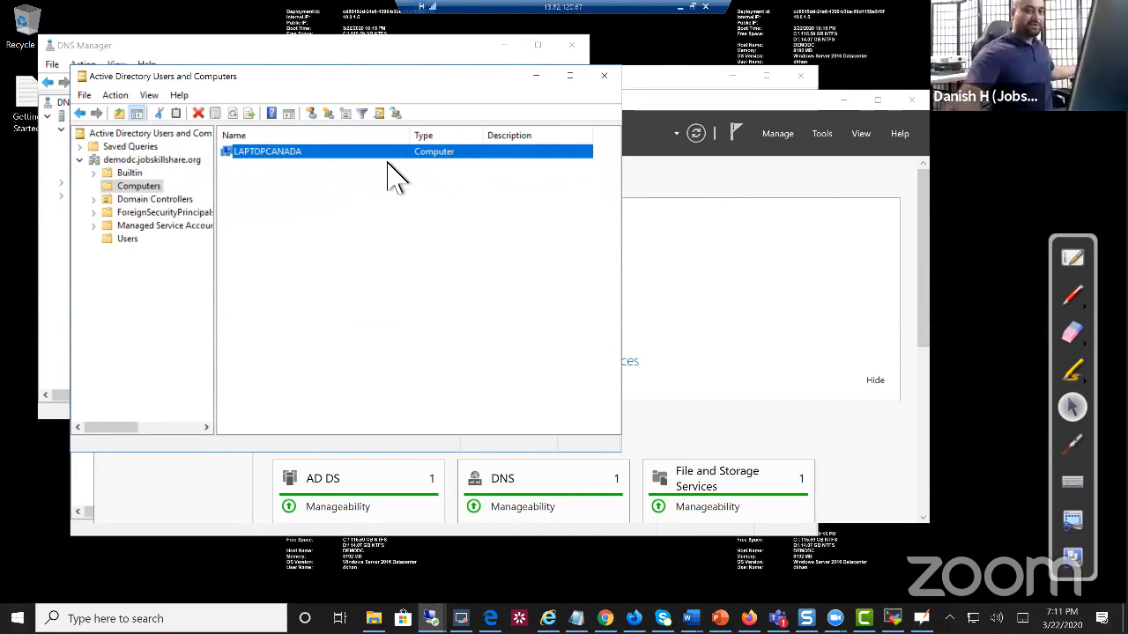
left_click(126, 239)
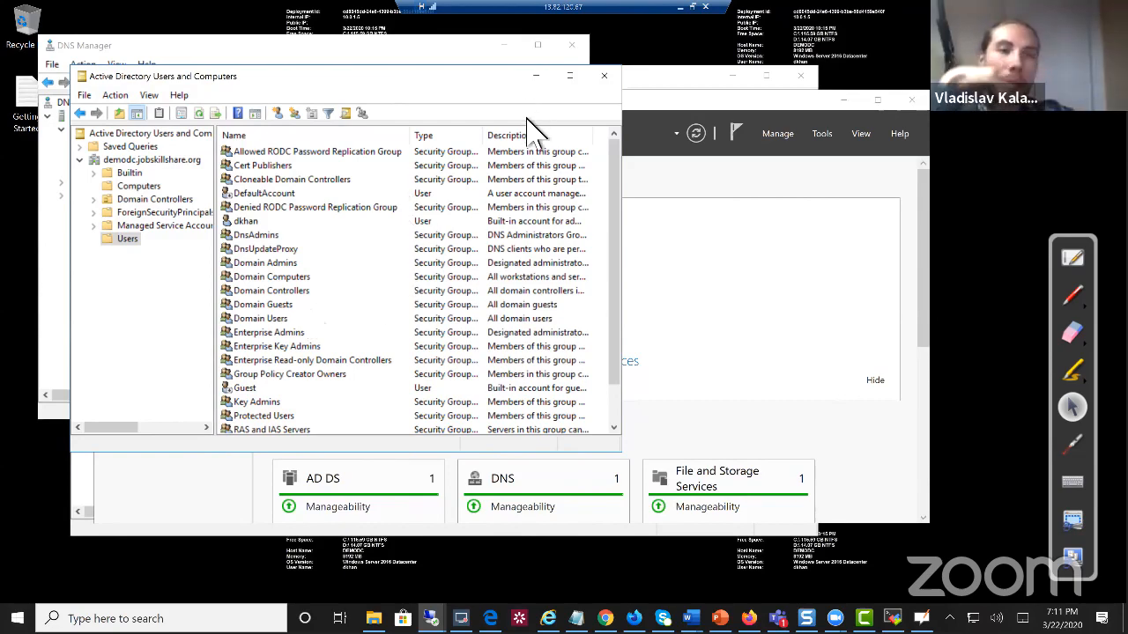
Start a new user in the Users container and enter its first name and logon name
left_click(569, 76)
right_click(298, 426)
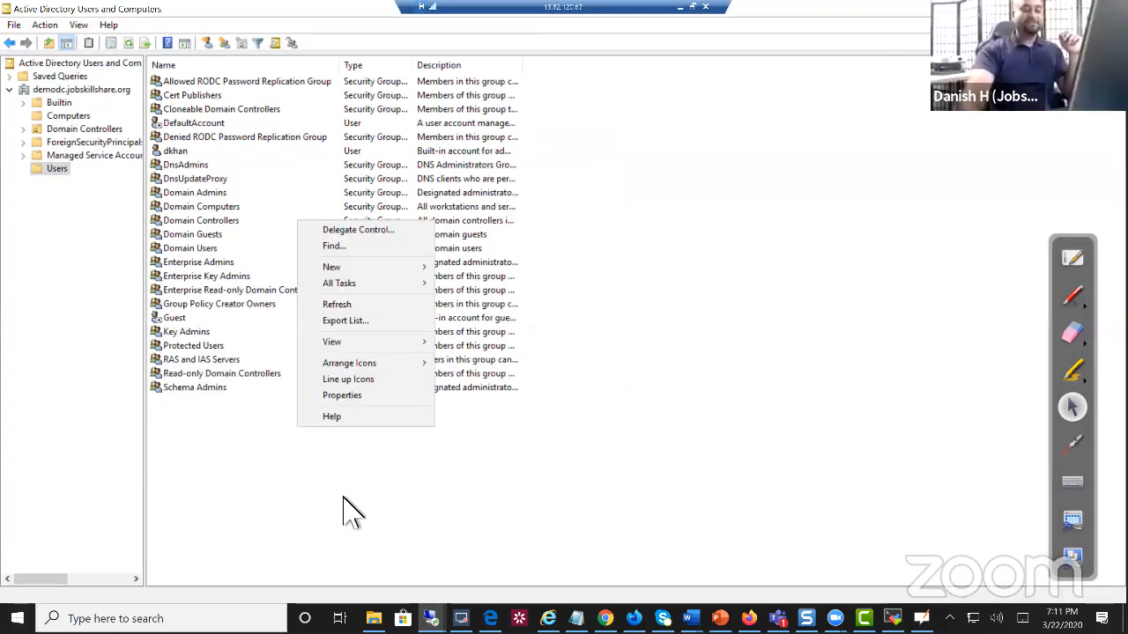
left_click(375, 267)
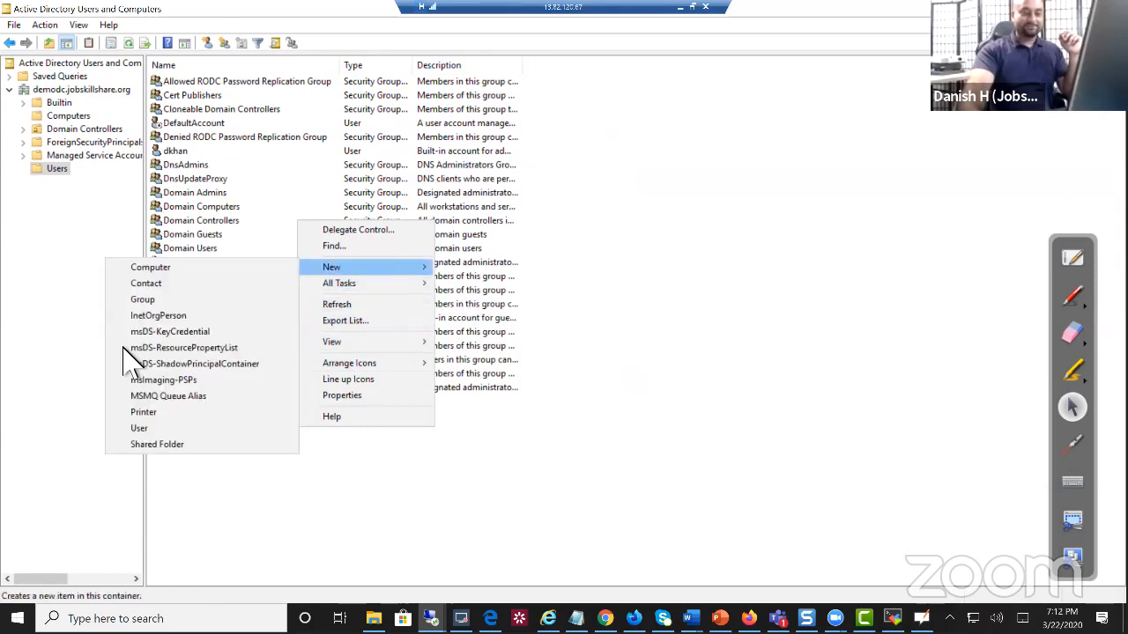
left_click(156, 430)
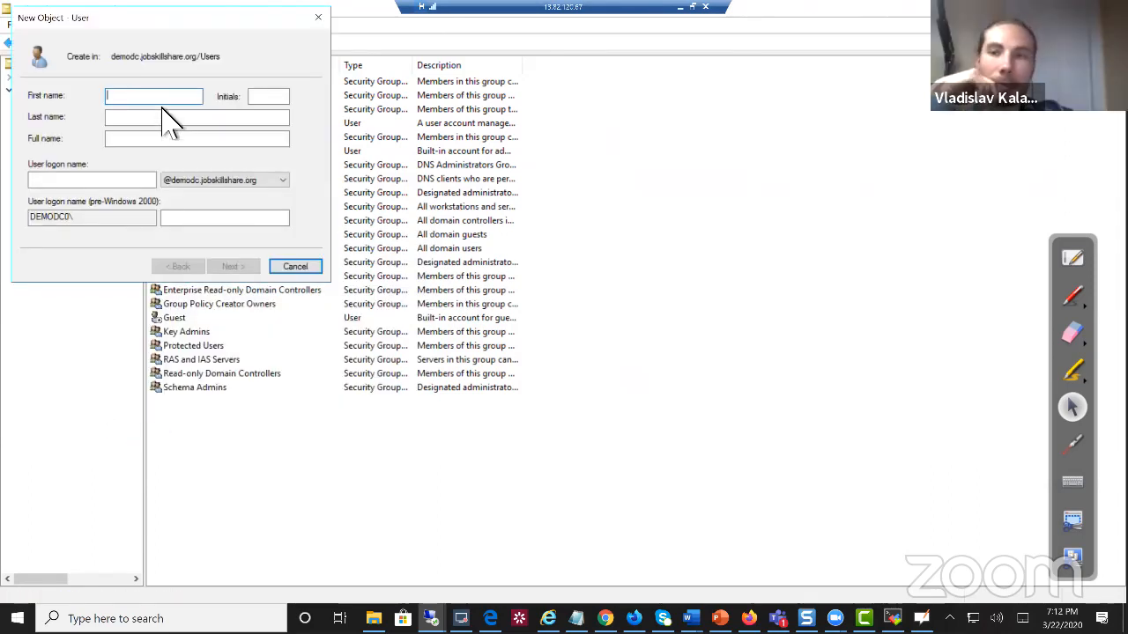
type("kevtechh")
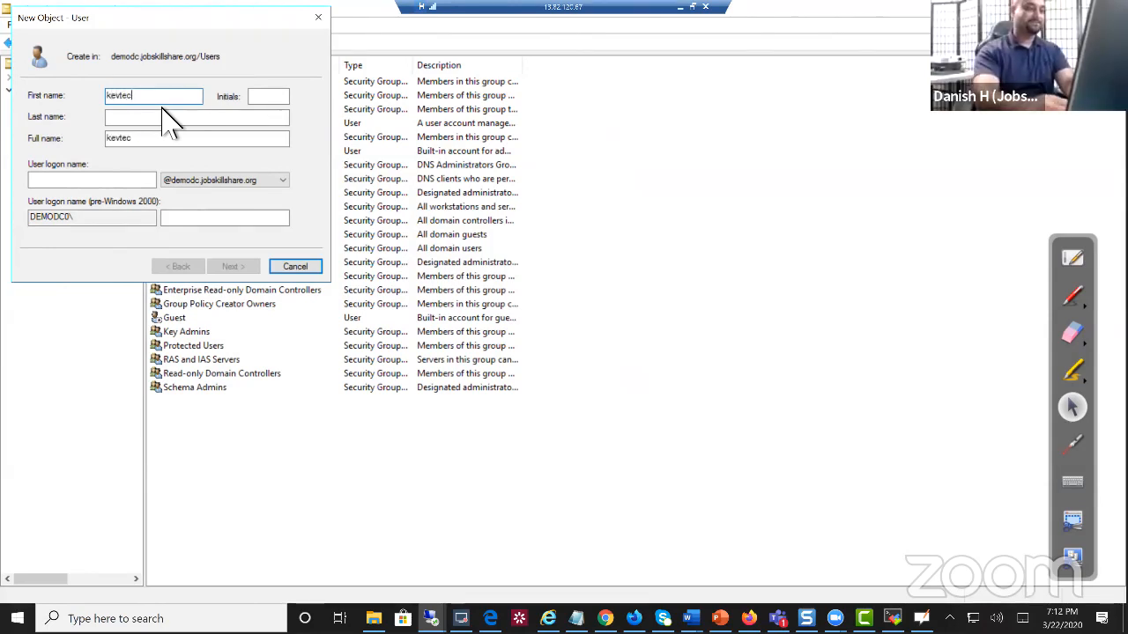
key("BackSpace")
left_click(153, 185)
type("kect")
type("e")
key("BackSpace")
key("BackSpace")
key("BackSpace")
type("vtech")
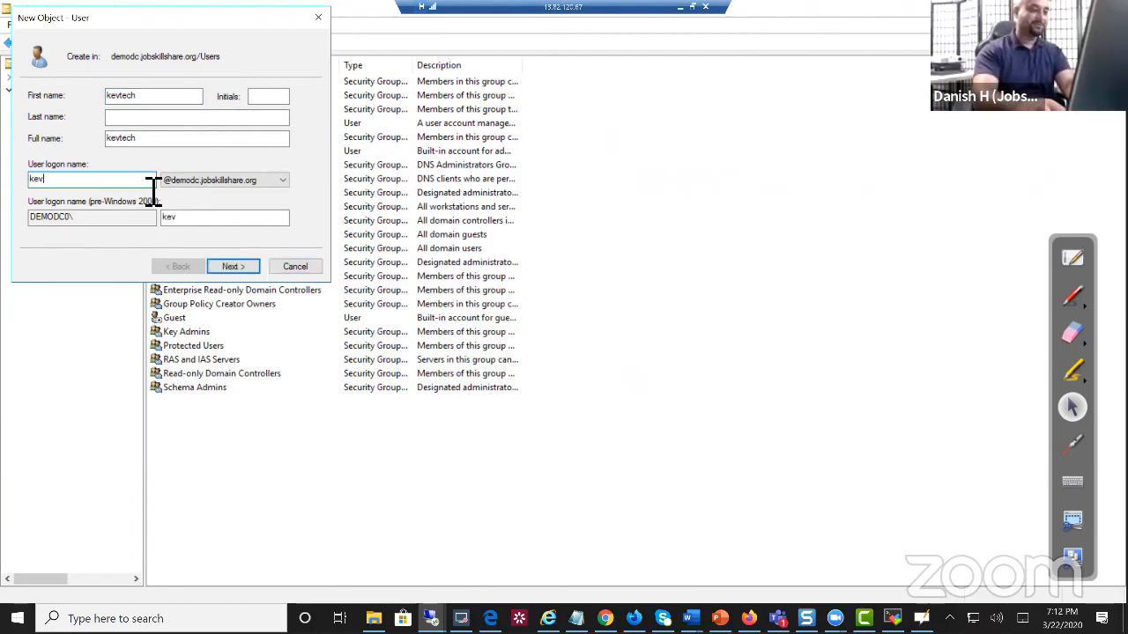
Set and confirm the account password without forcing a change at next logon, and finish the wizard
left_click(253, 267)
left_click(92, 145)
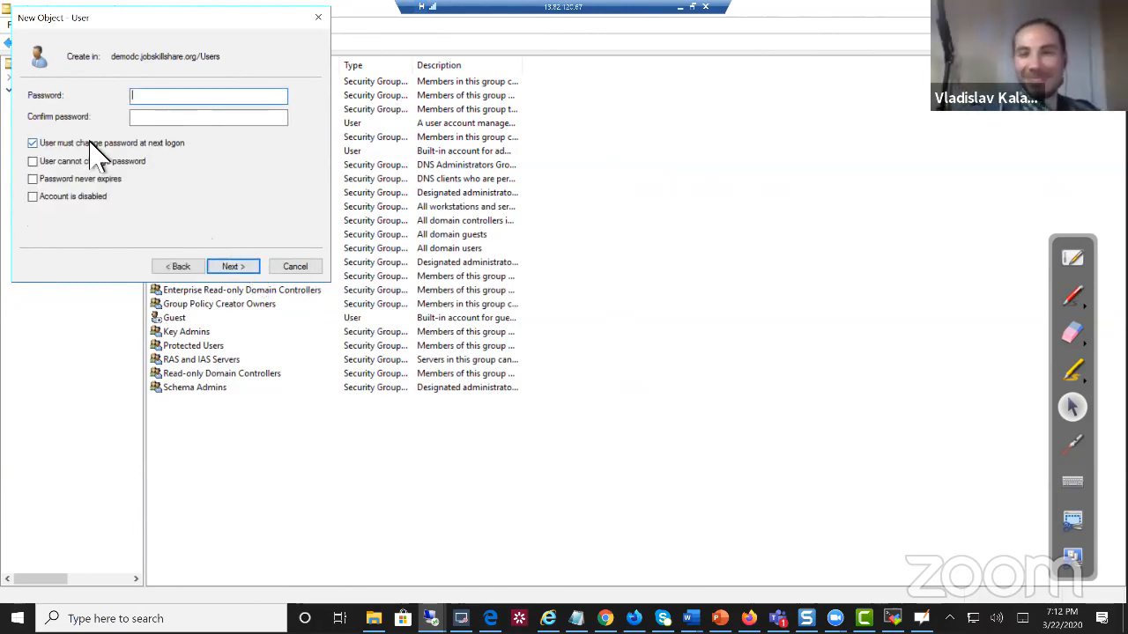
left_click(91, 144)
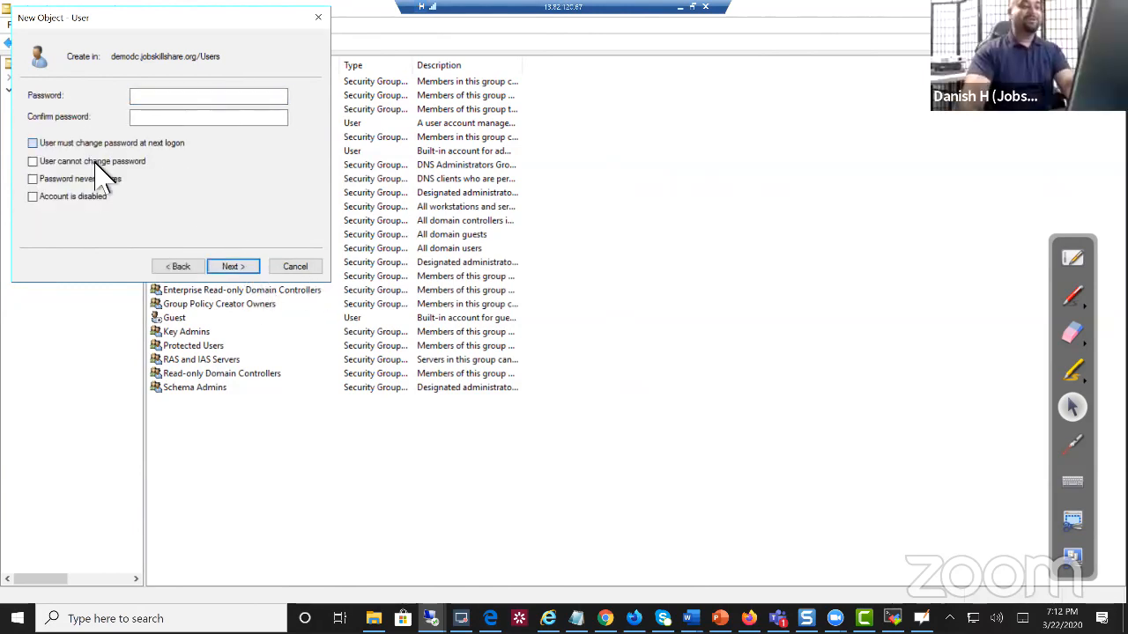
left_click(277, 99)
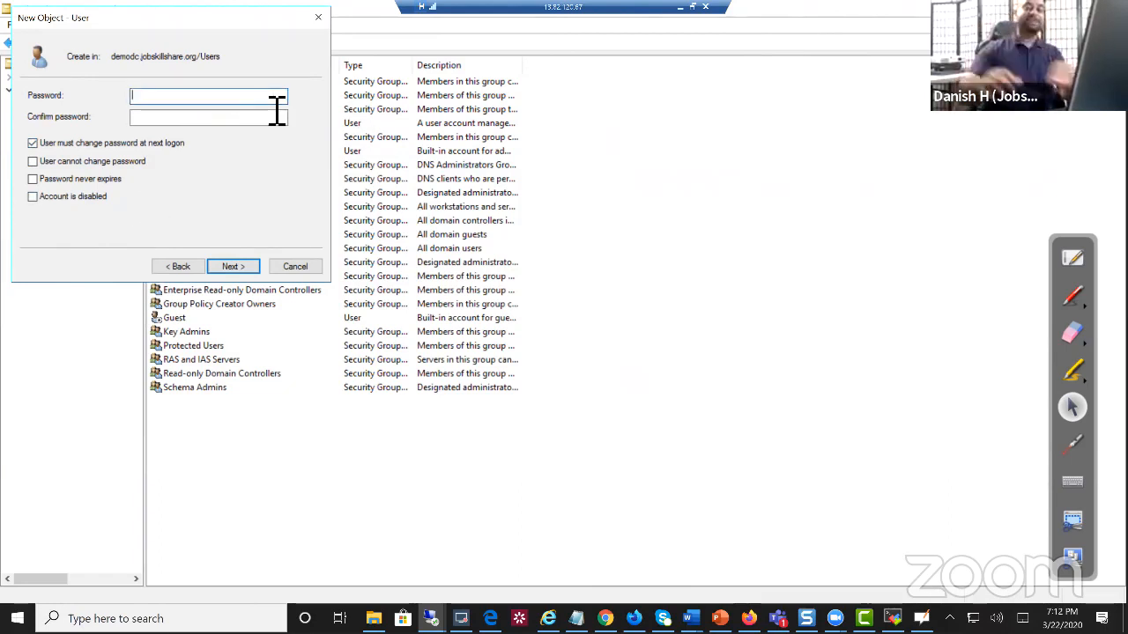
type("••••••")
key("BackSpace")
key("BackSpace")
key("BackSpace")
key("BackSpace")
key("BackSpace")
key("BackSpace")
type("•••••••")
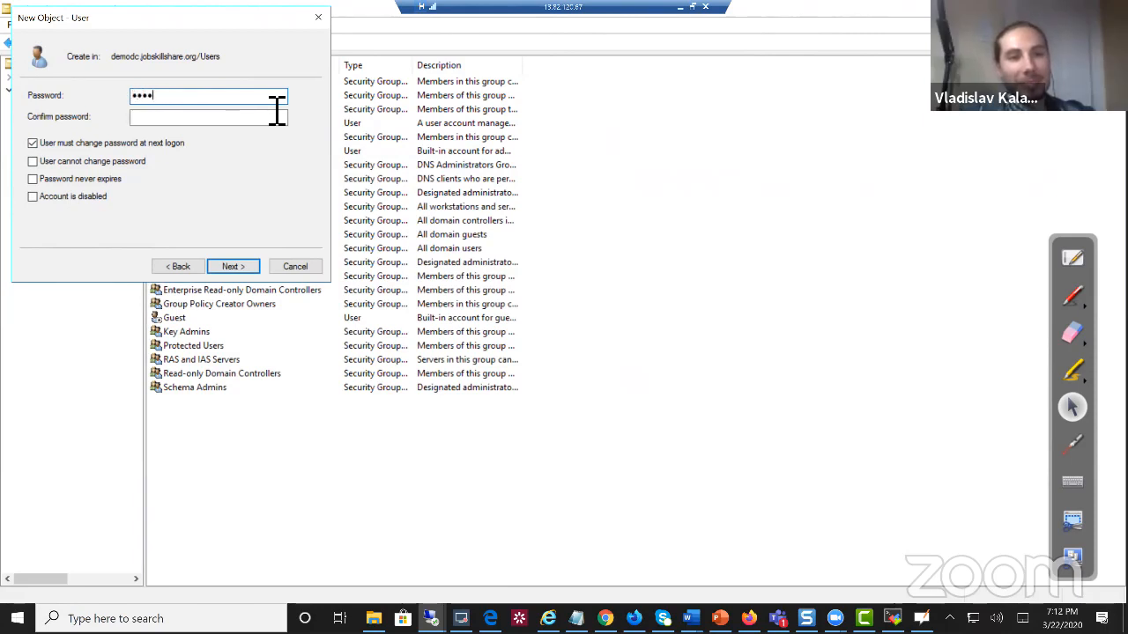
type("•")
key("Tab")
type("••••••")
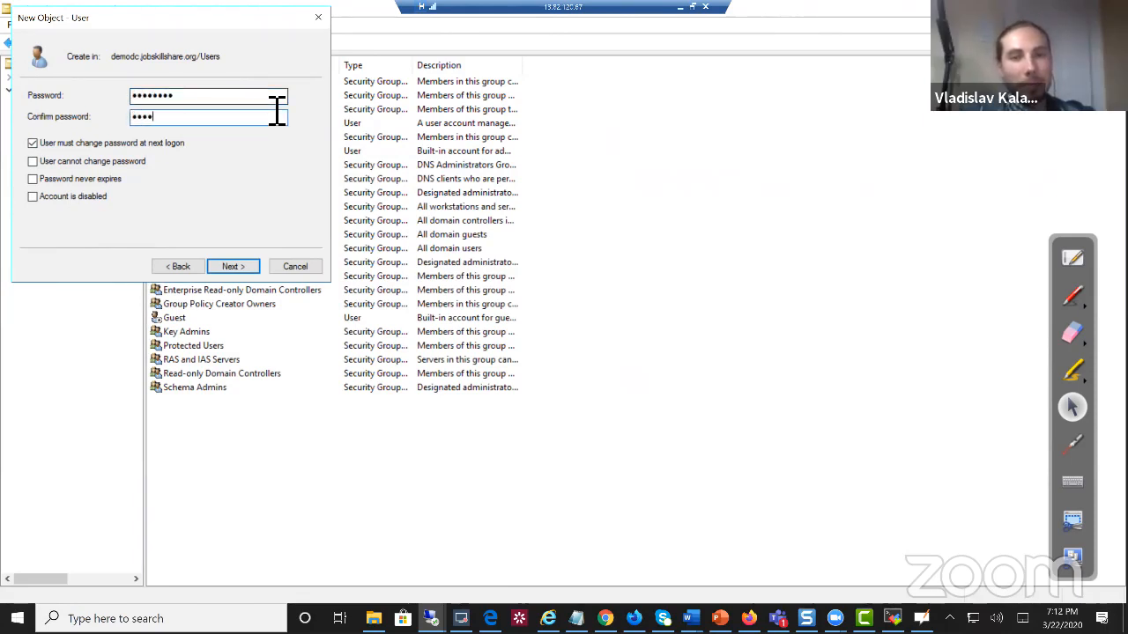
type("••")
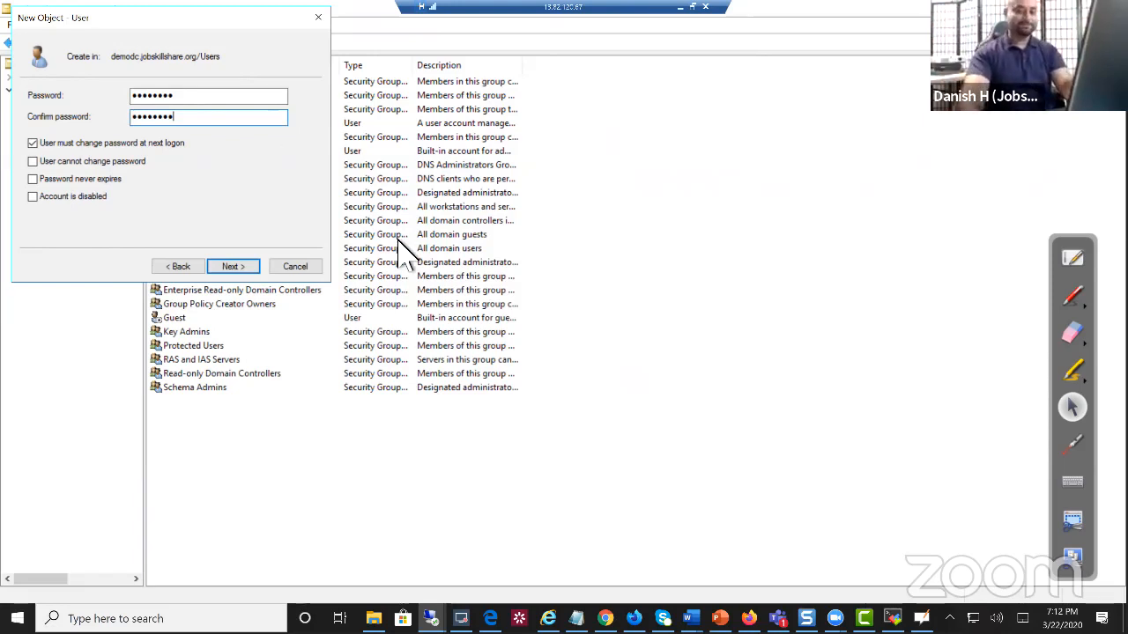
left_click(249, 267)
left_click(251, 267)
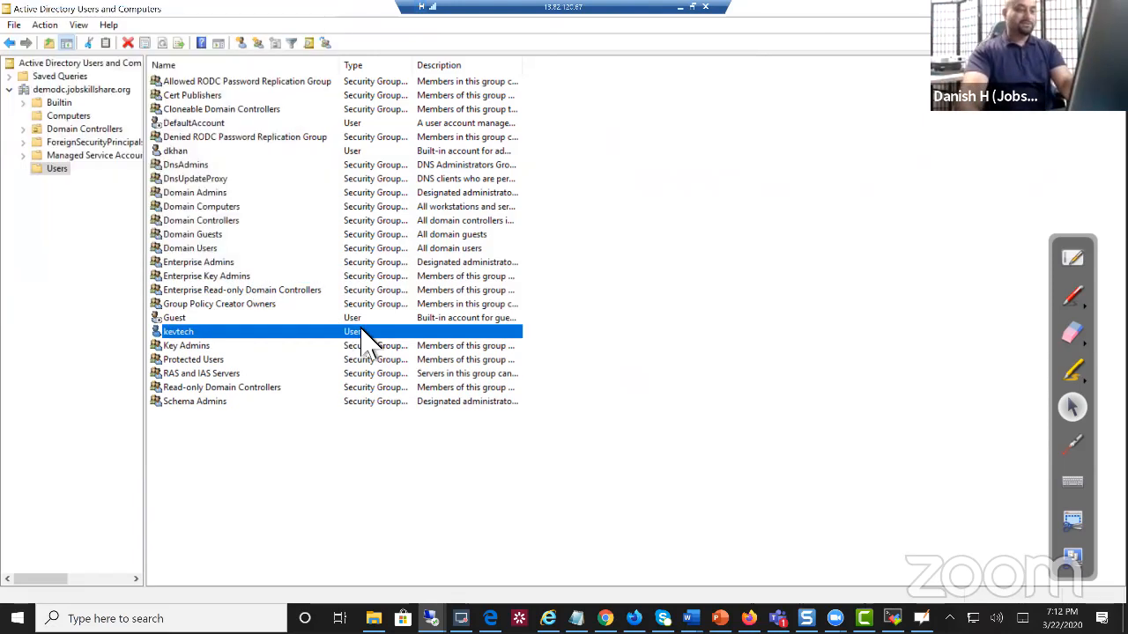
left_click(679, 7)
left_click_drag(533, 112, 423, 107)
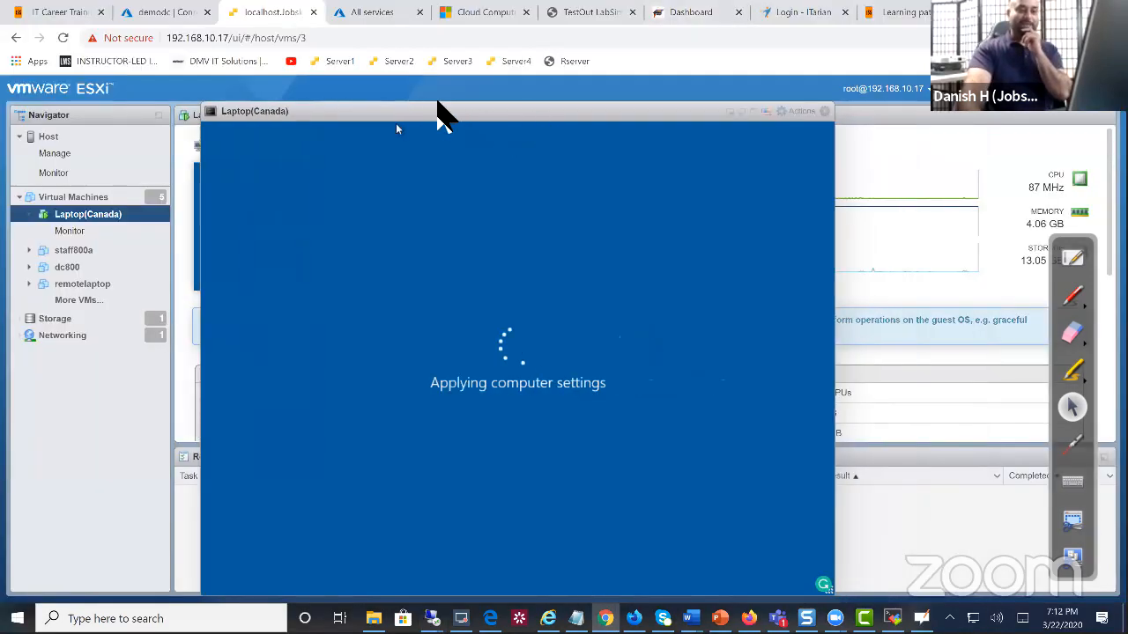
left_click_drag(524, 105, 528, 192)
left_click(526, 196)
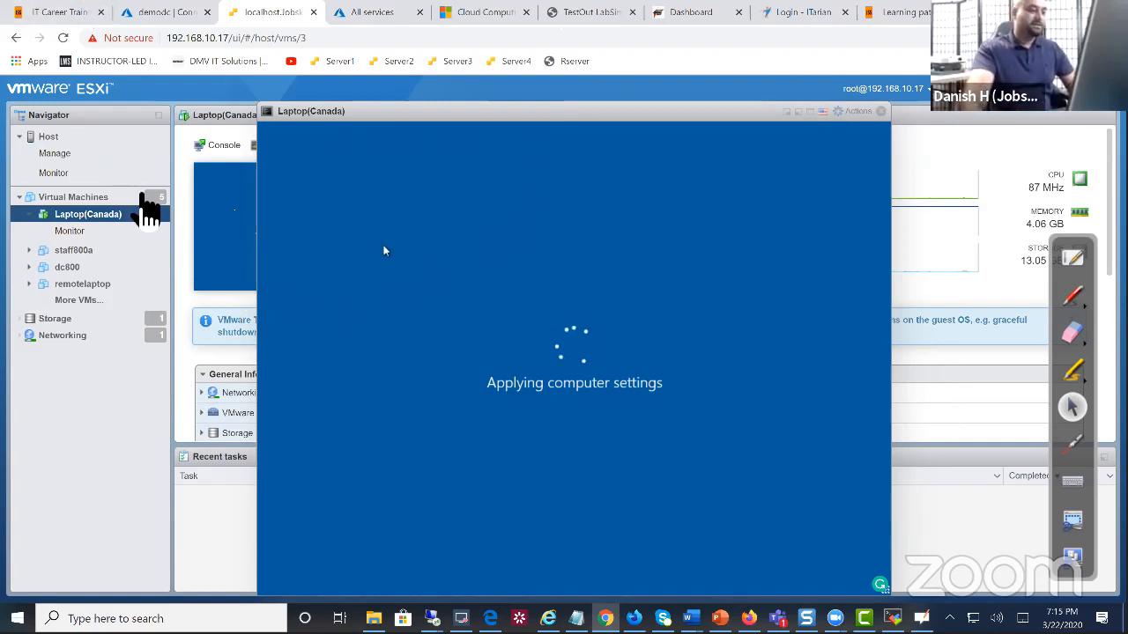
Power on the remotelaptop virtual machine from the Virtual Machines list
left_click(142, 197)
left_click_drag(394, 112, 637, 118)
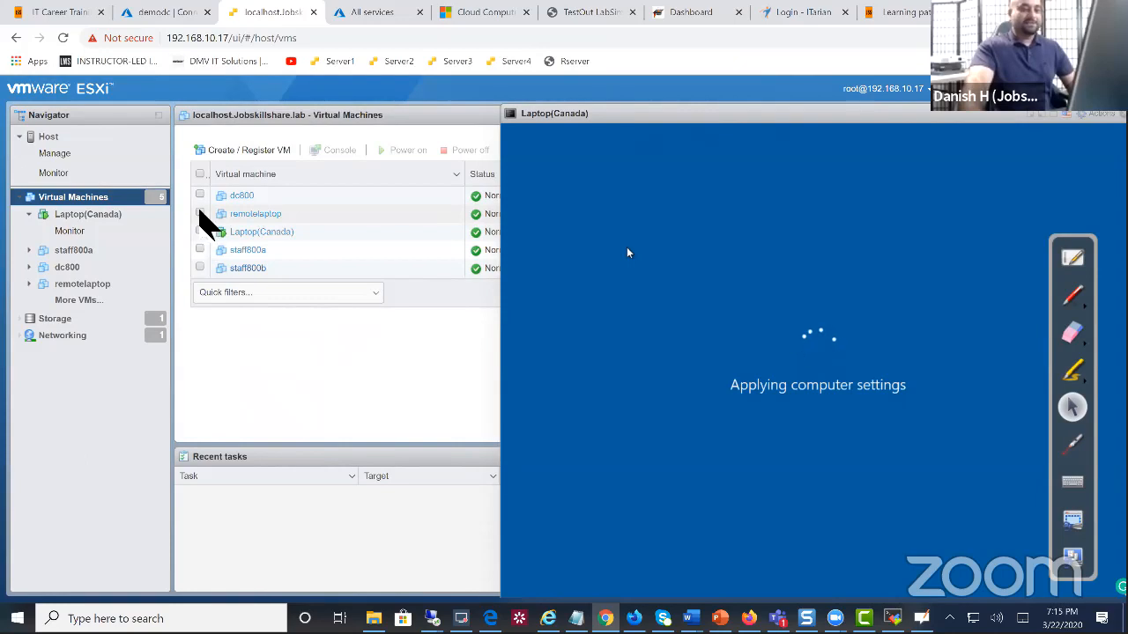
left_click(200, 214)
left_click(401, 150)
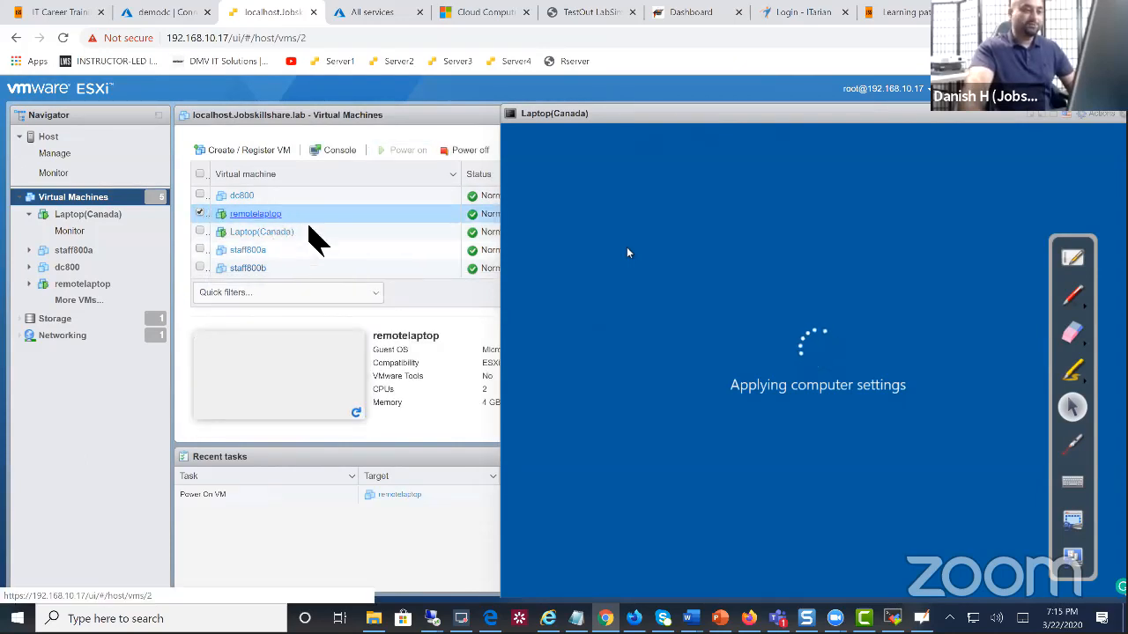
Open remotelaptop's browser console and place it beside the Laptop(Canada) console
left_click(255, 214)
left_click(221, 144)
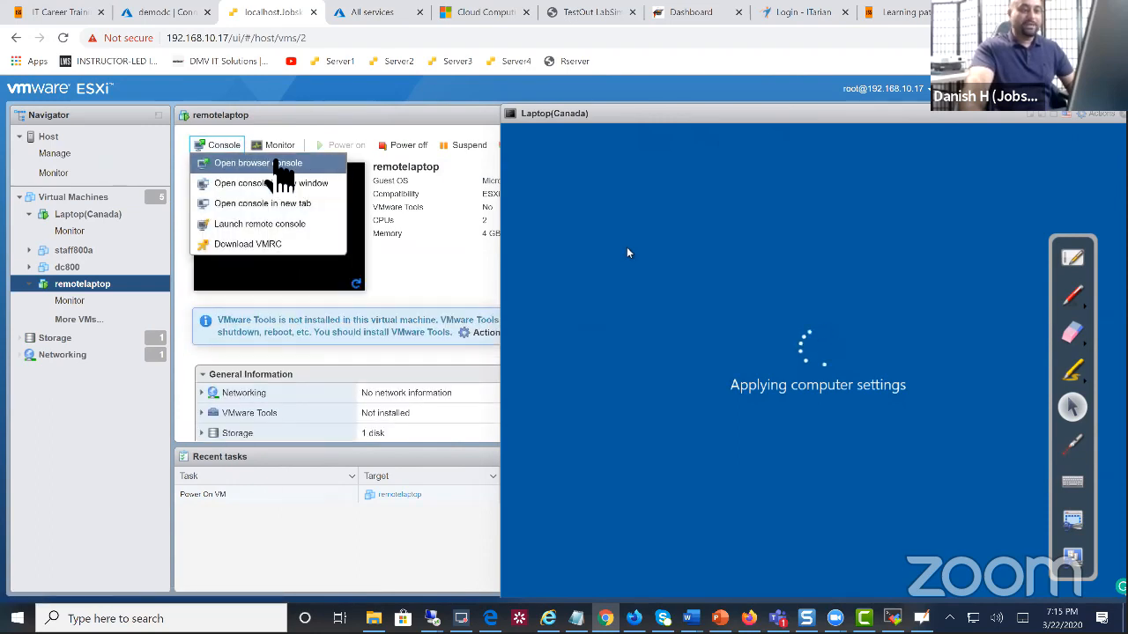
left_click(279, 164)
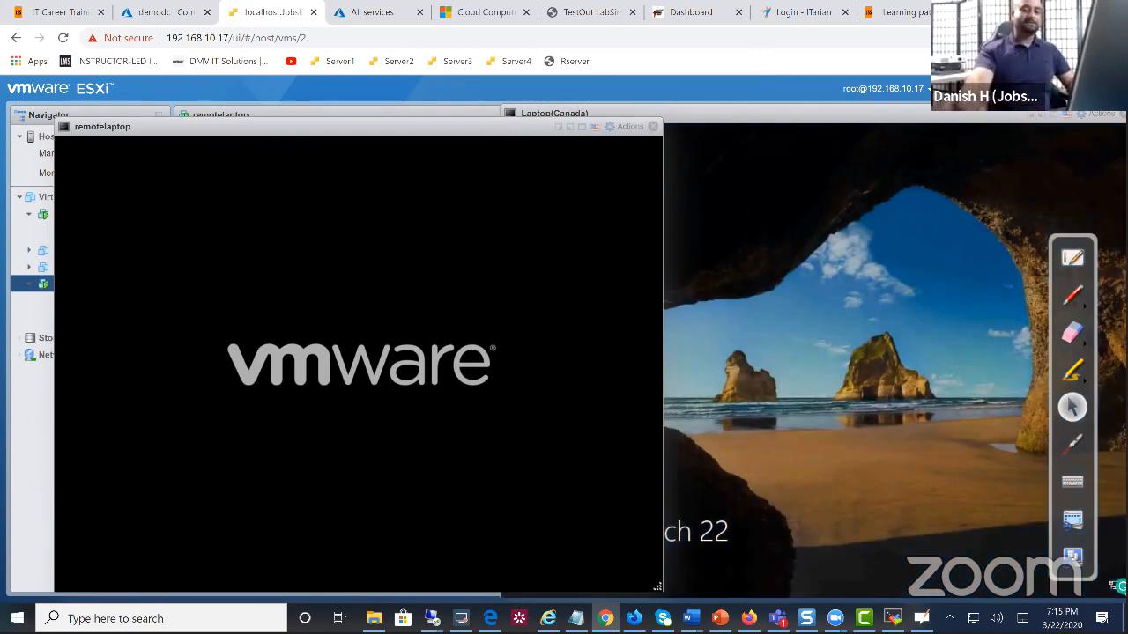
left_click_drag(900, 111, 710, 92)
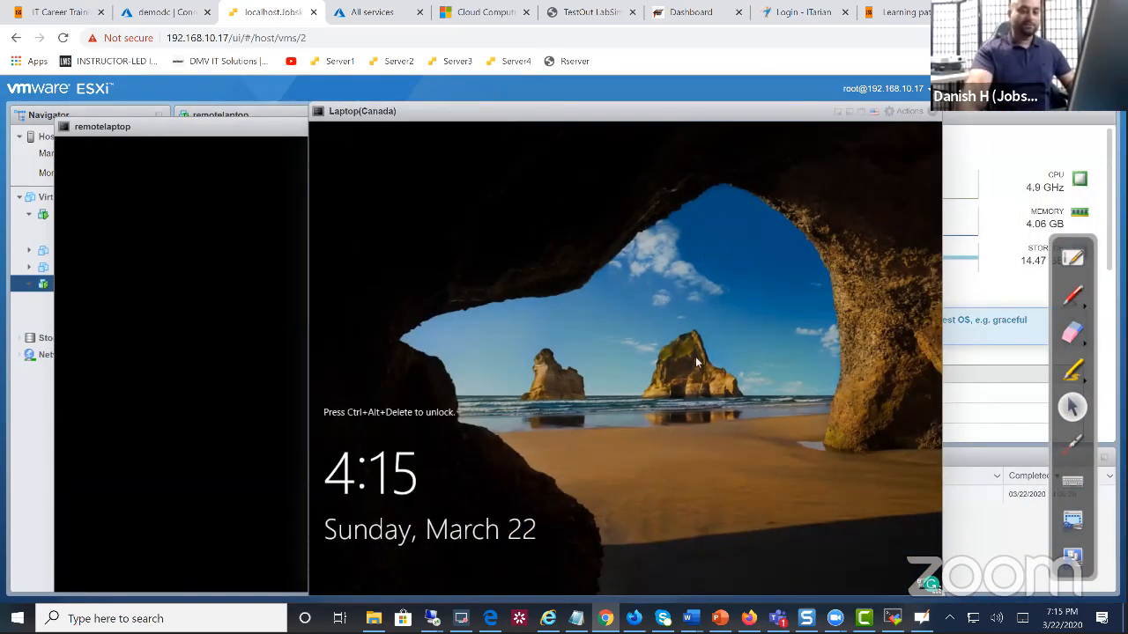
Send Ctrl-Alt-Delete to Laptop(Canada) via Actions > Guest OS > Send keys
left_click(910, 115)
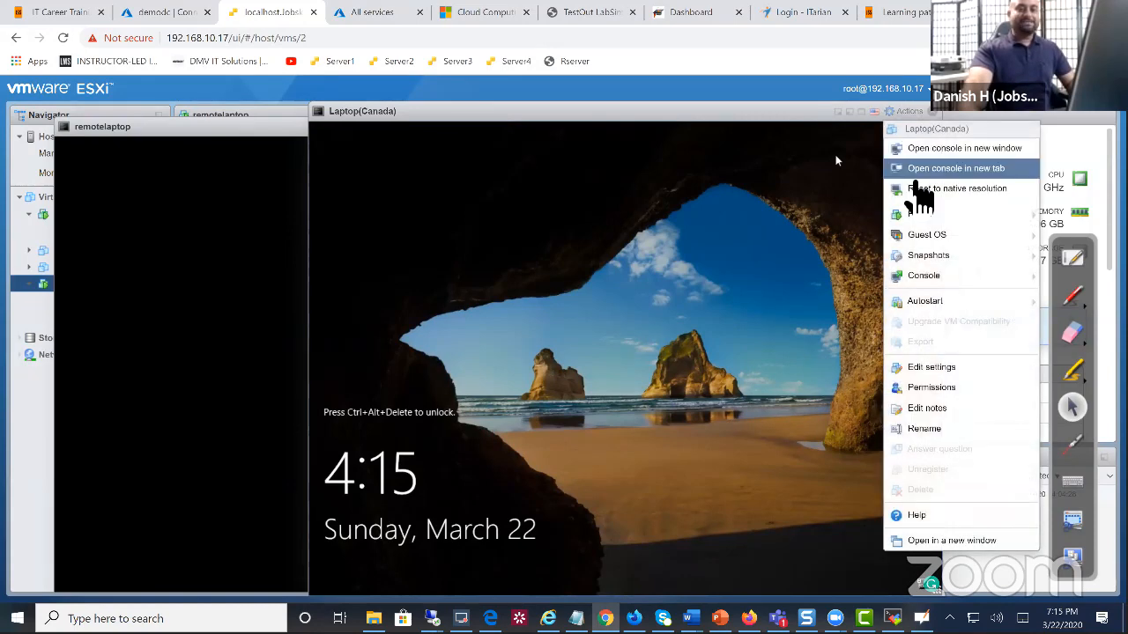
left_click_drag(793, 114, 659, 100)
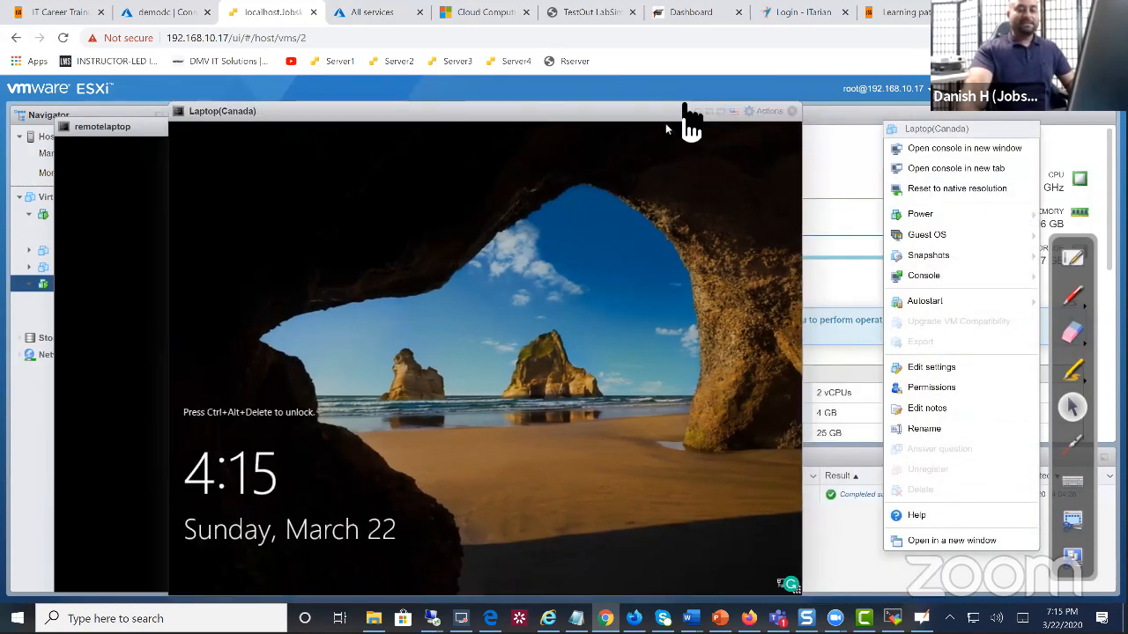
left_click(769, 112)
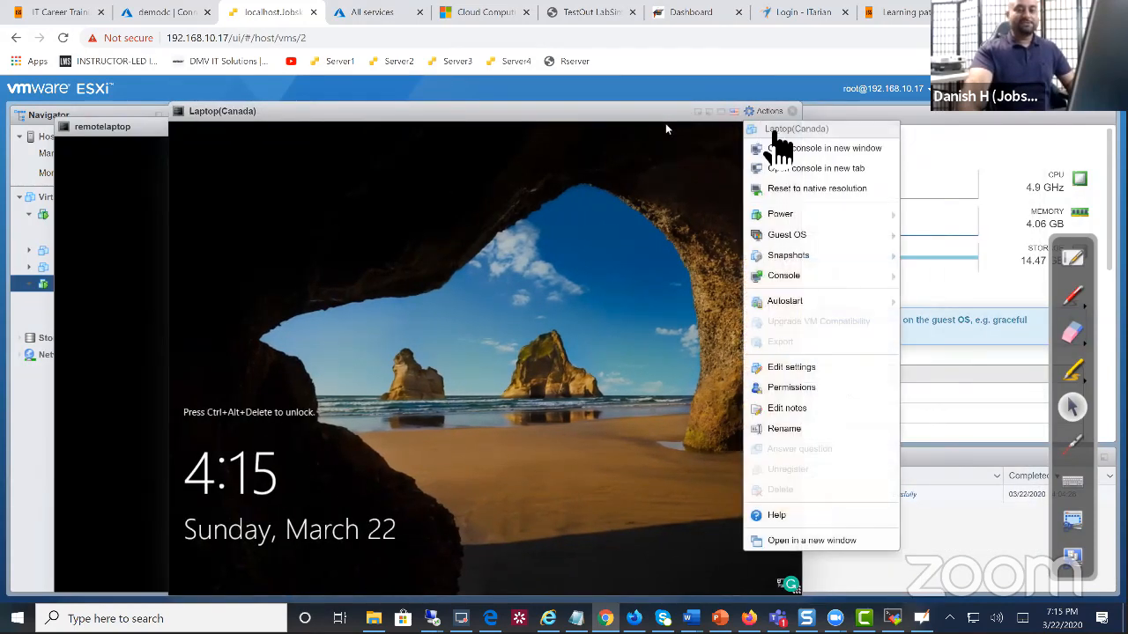
mouse_move(780, 254)
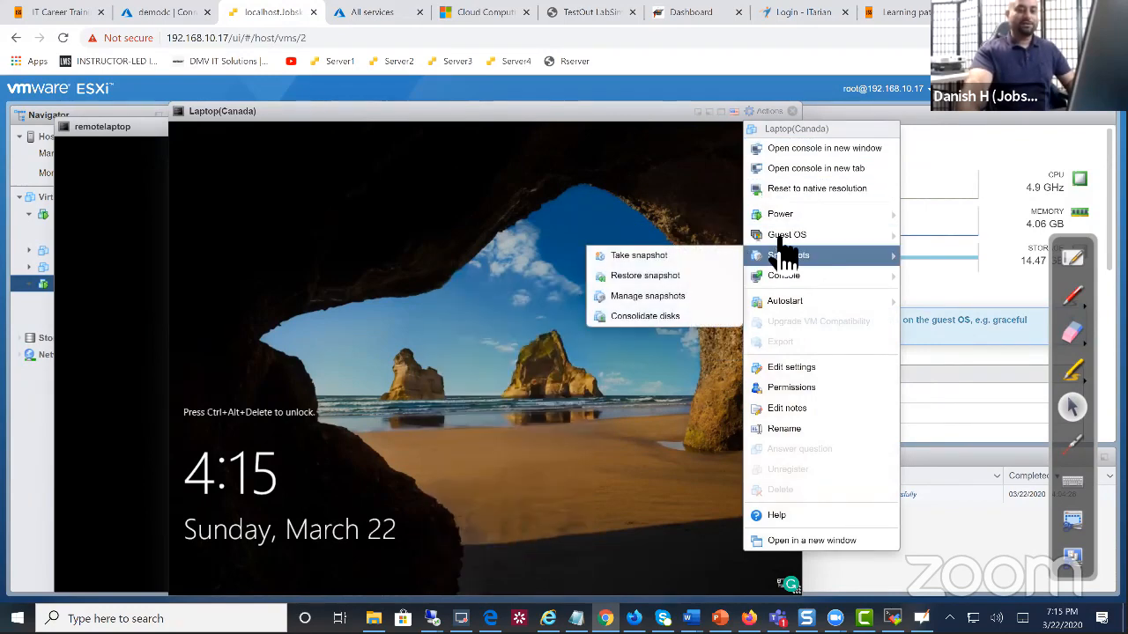
mouse_move(798, 236)
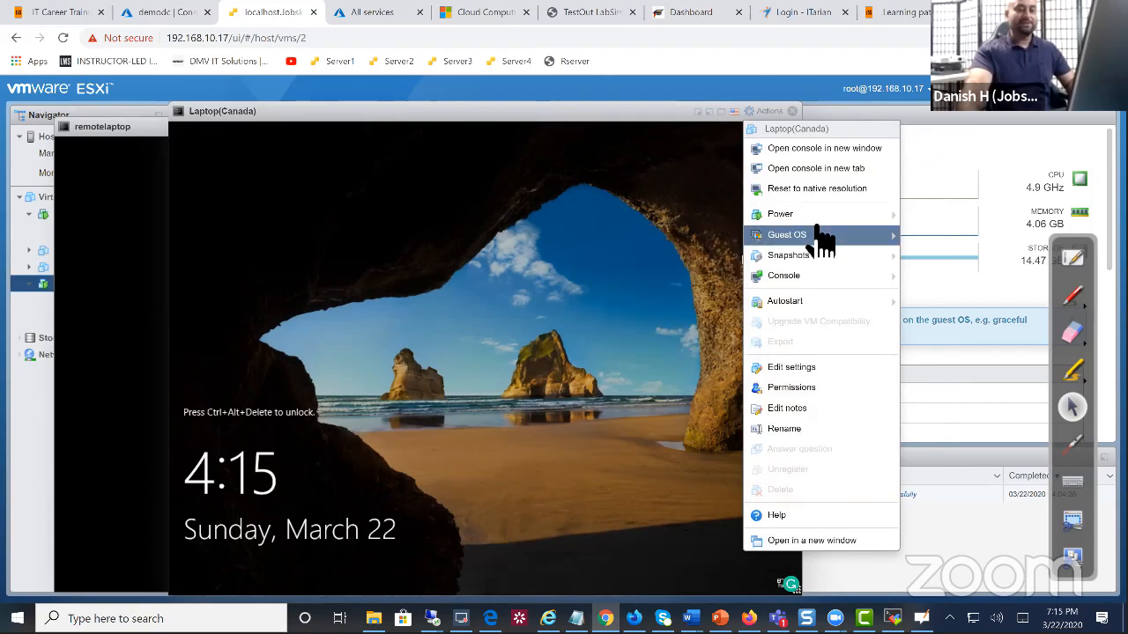
mouse_move(693, 284)
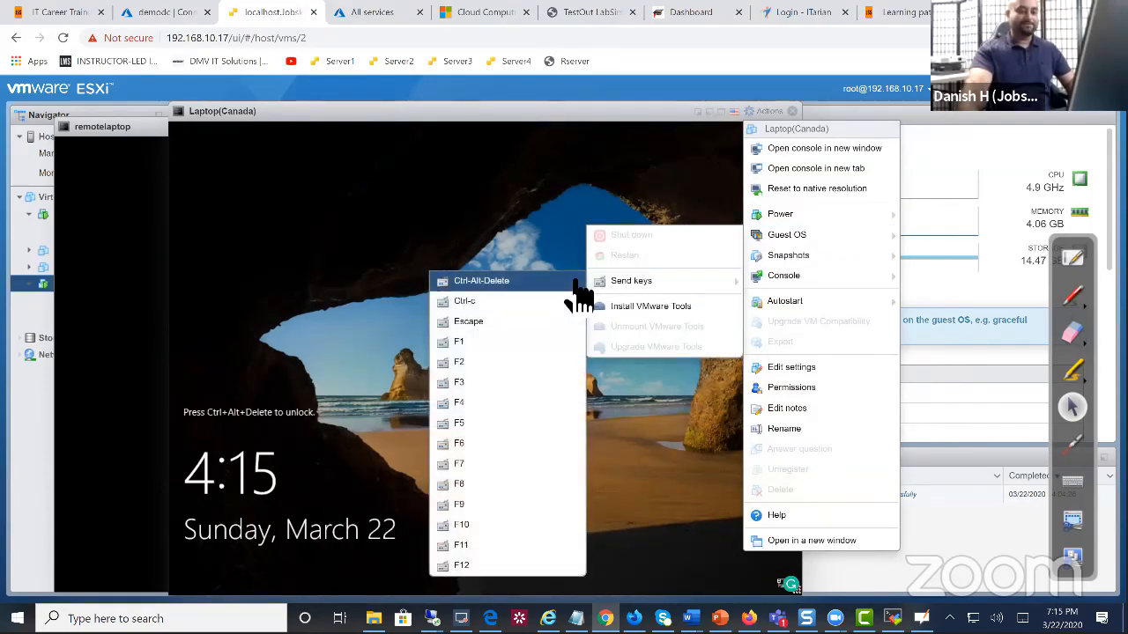
left_click(571, 281)
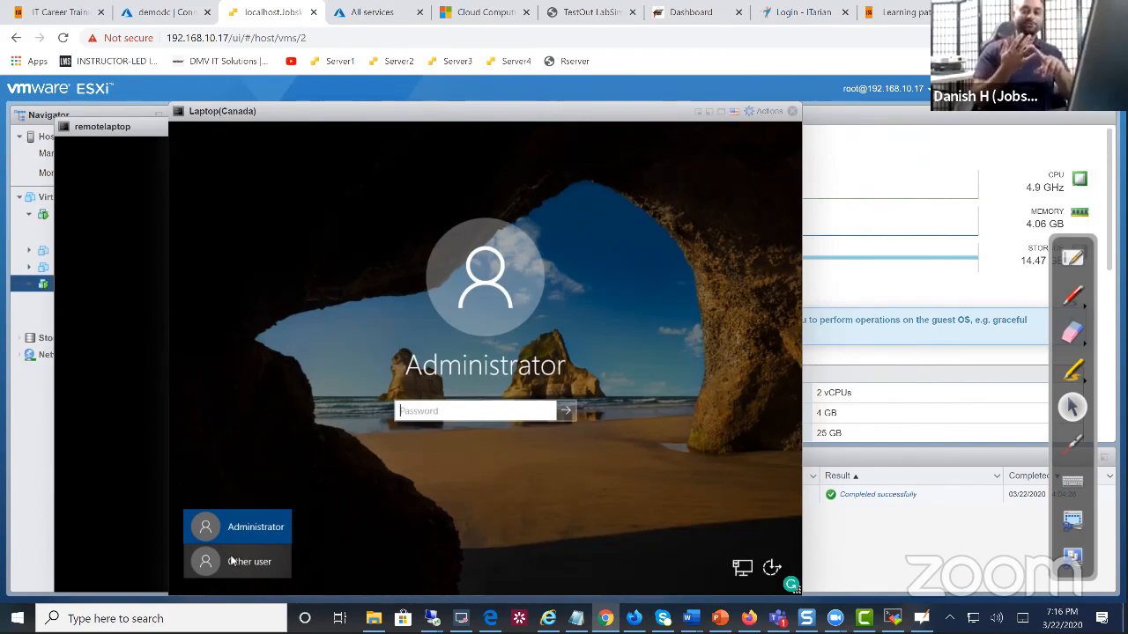
Sign in to Laptop(Canada) through Other user with the domain username and password
left_click(257, 545)
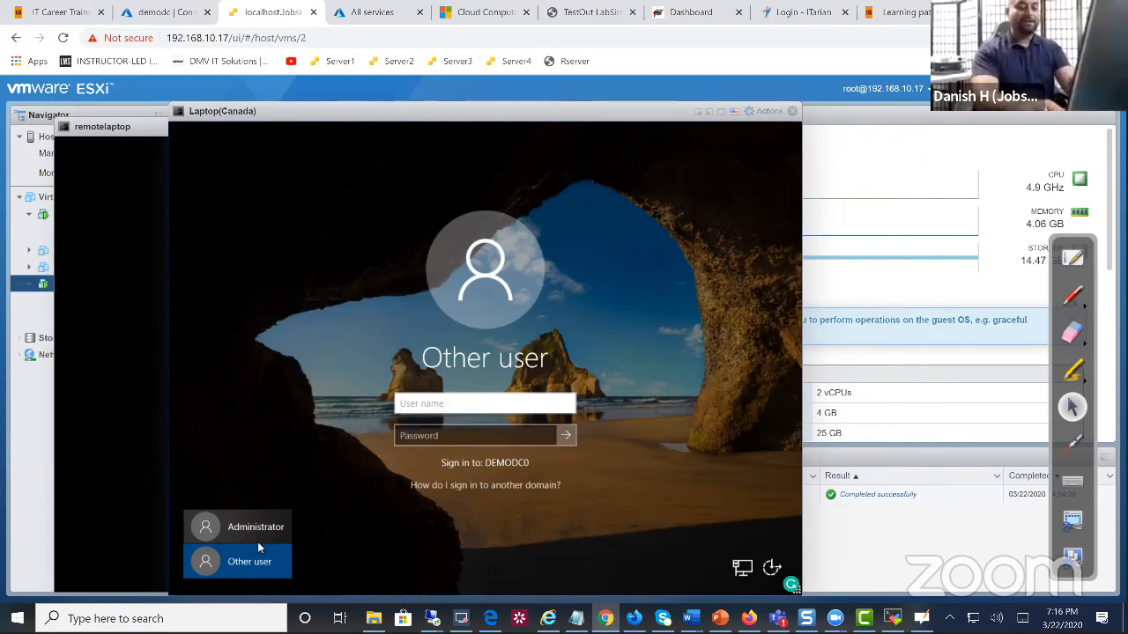
type("kevtech")
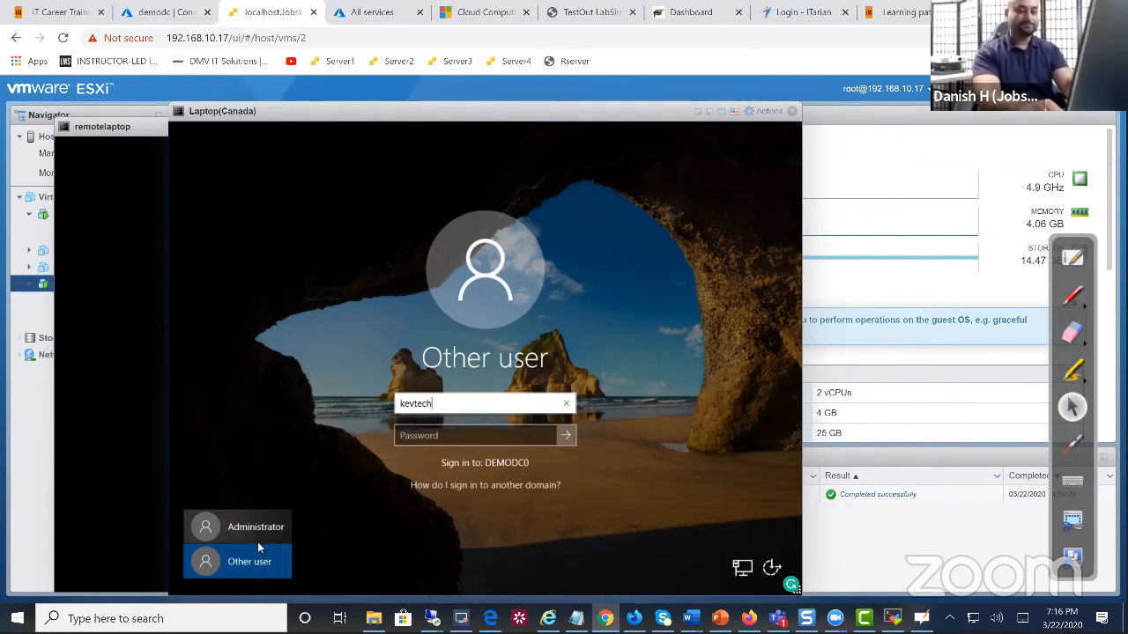
key("Tab")
type("Pa$$w0rd")
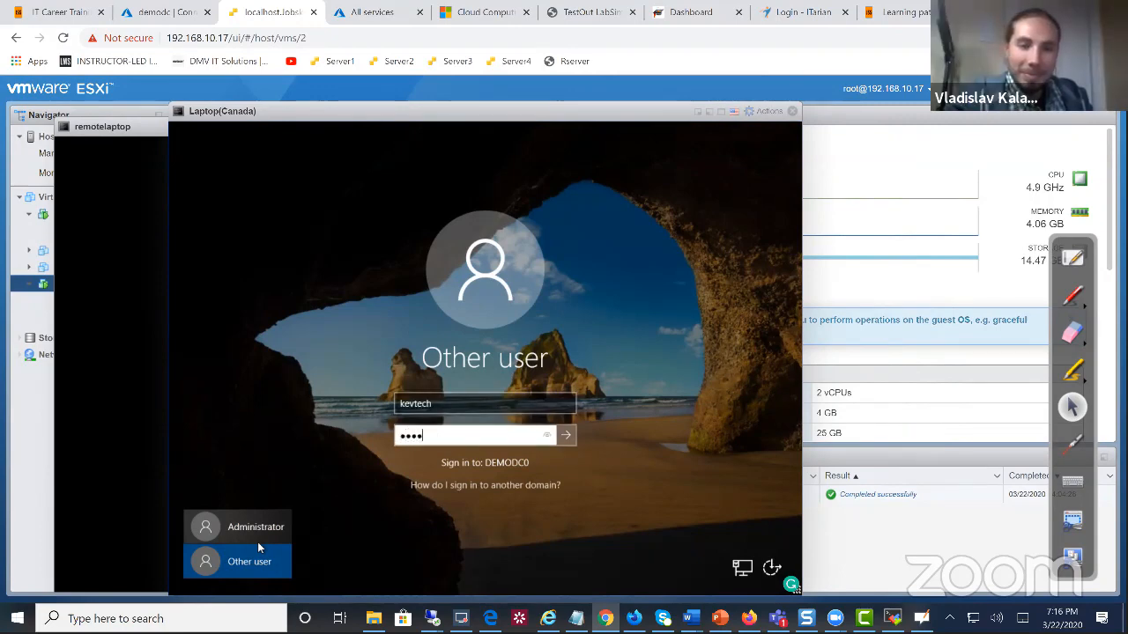
key("Return")
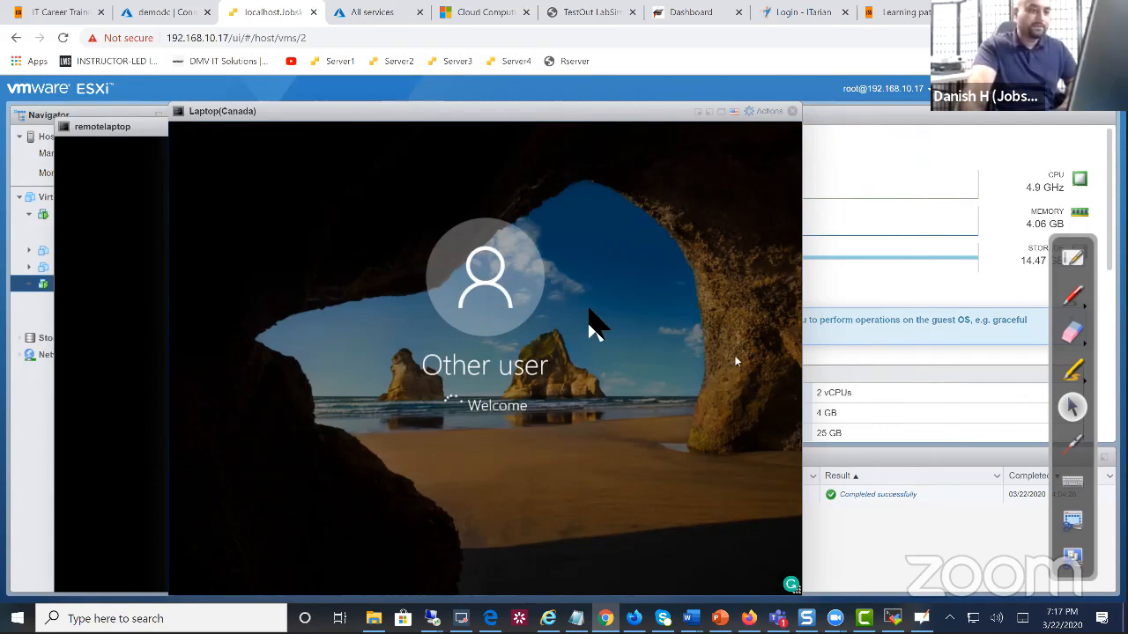
Switch to Firefox and scroll the Jobskillshare English YouTube Community page
key("alt+Tab")
scroll(495, 304, "down", 1)
Correct the YouTube search term to 'jobskillshare' and scroll through the Community post
left_click(310, 112)
type("jobskillshare")
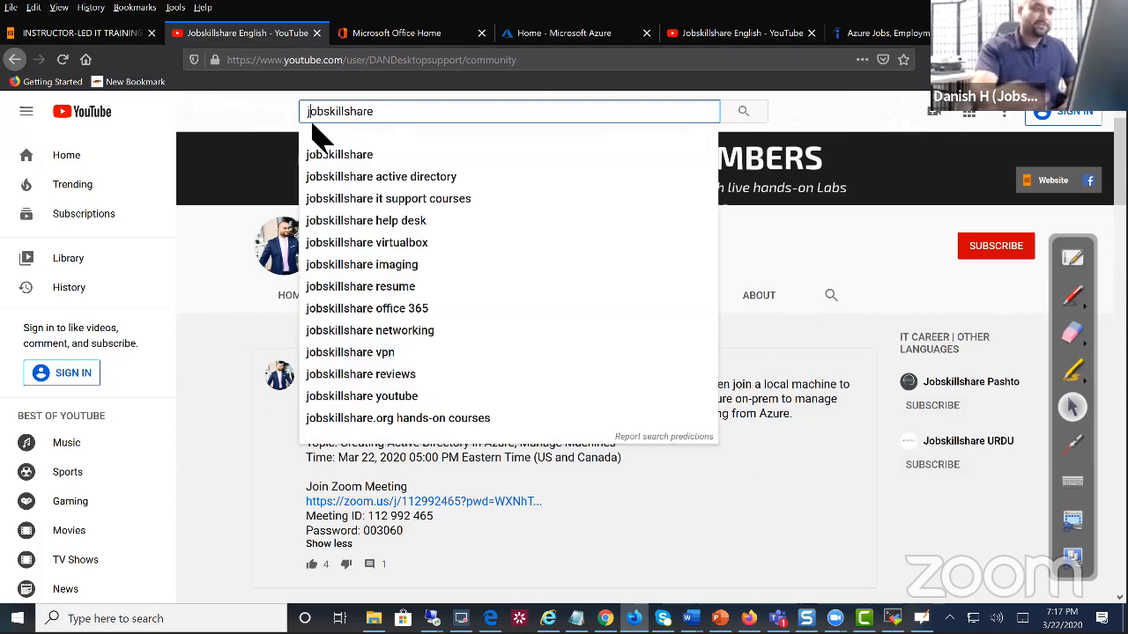
left_click(252, 212)
left_click_drag(377, 115, 282, 128)
left_click(245, 219)
scroll(577, 299, "down", 1)
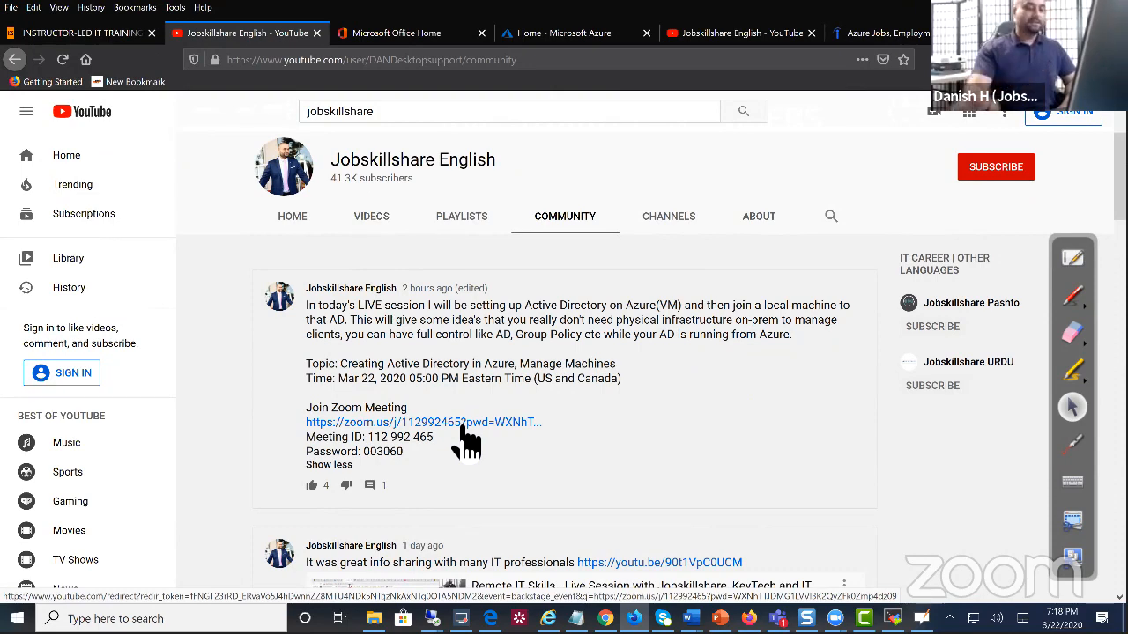
Back in ESXi, rearrange the consoles to read Laptop(Canada)'s 'domain isn't available' error
left_click(605, 617)
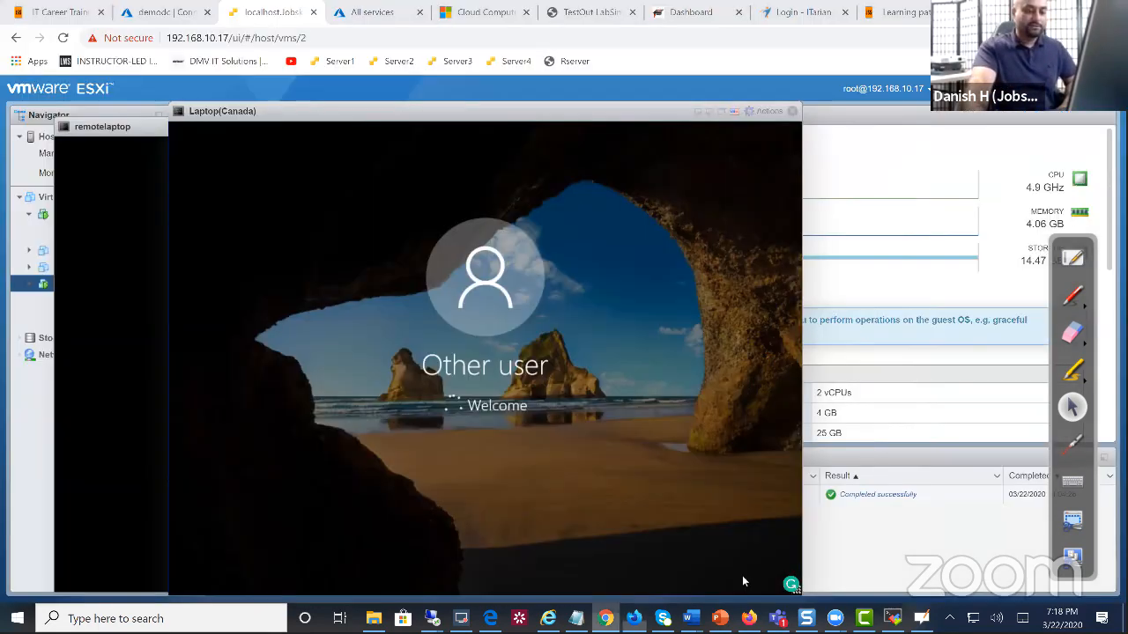
left_click_drag(454, 111, 635, 101)
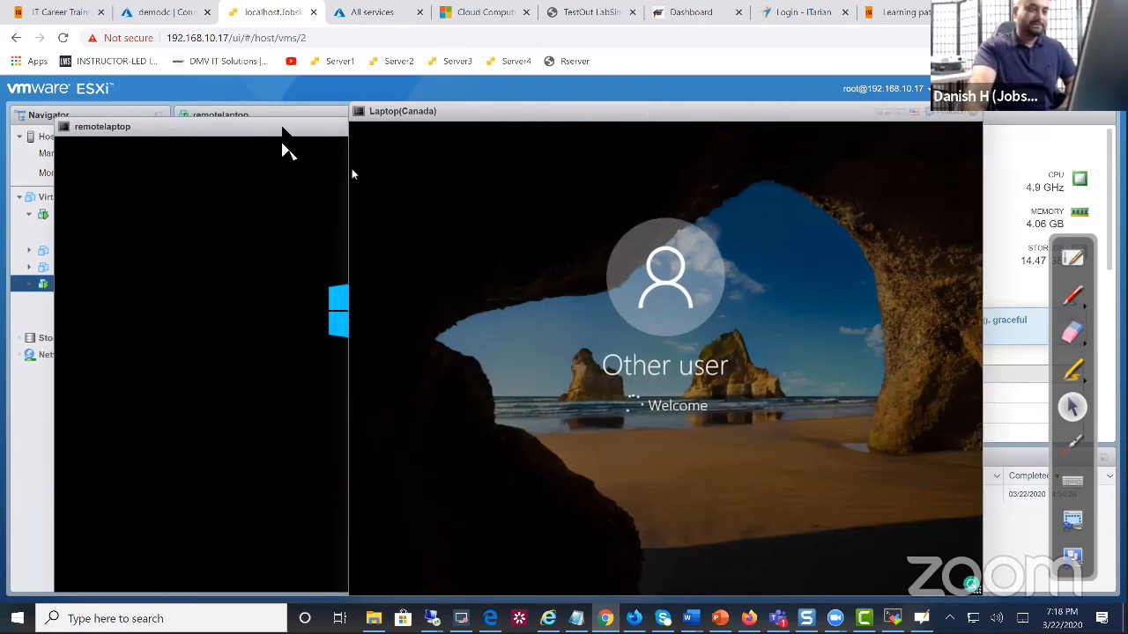
mouse_move(284, 132)
left_mouse_down()
mouse_move(314, 114)
mouse_move(284, 117)
left_mouse_up()
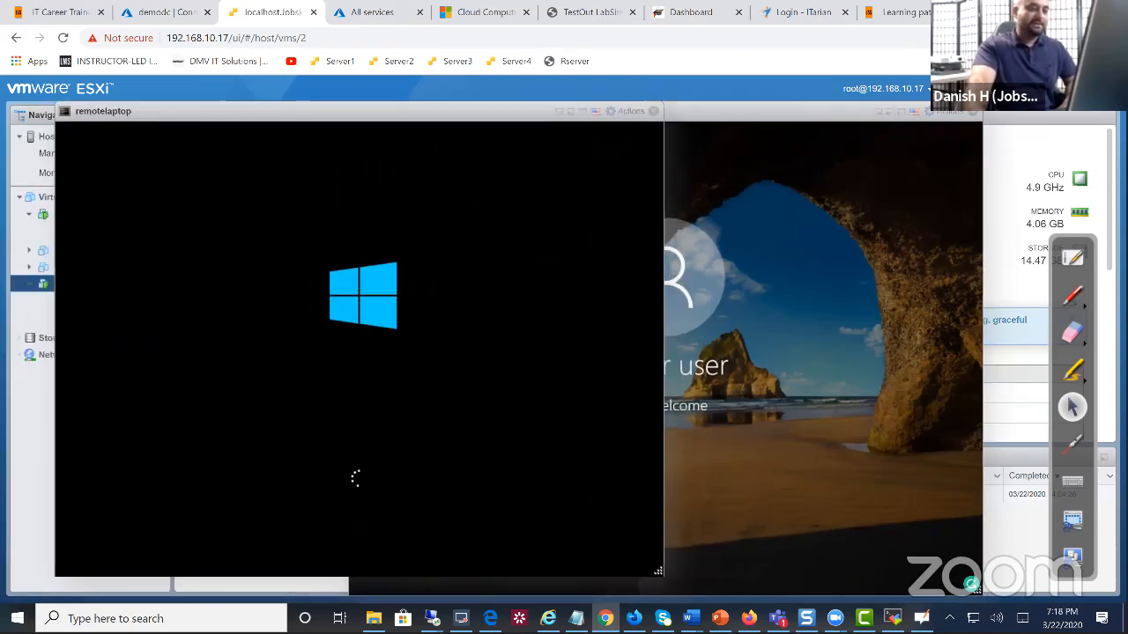
left_click_drag(696, 121, 623, 134)
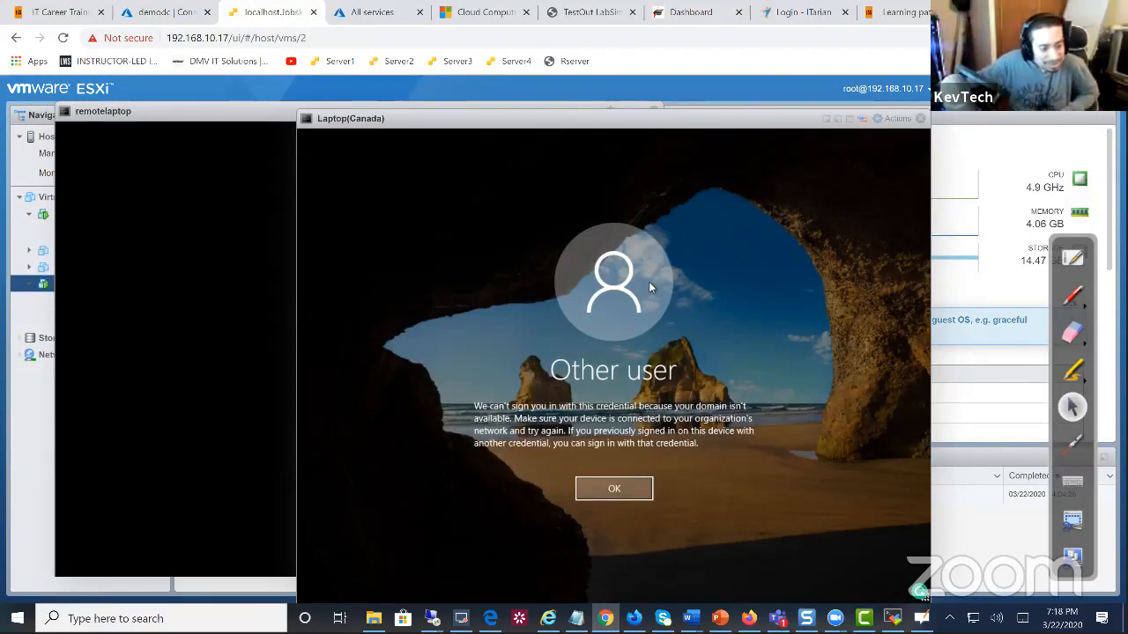
Dismiss the domain error and sign in again as a different domain user with its password
left_click(615, 494)
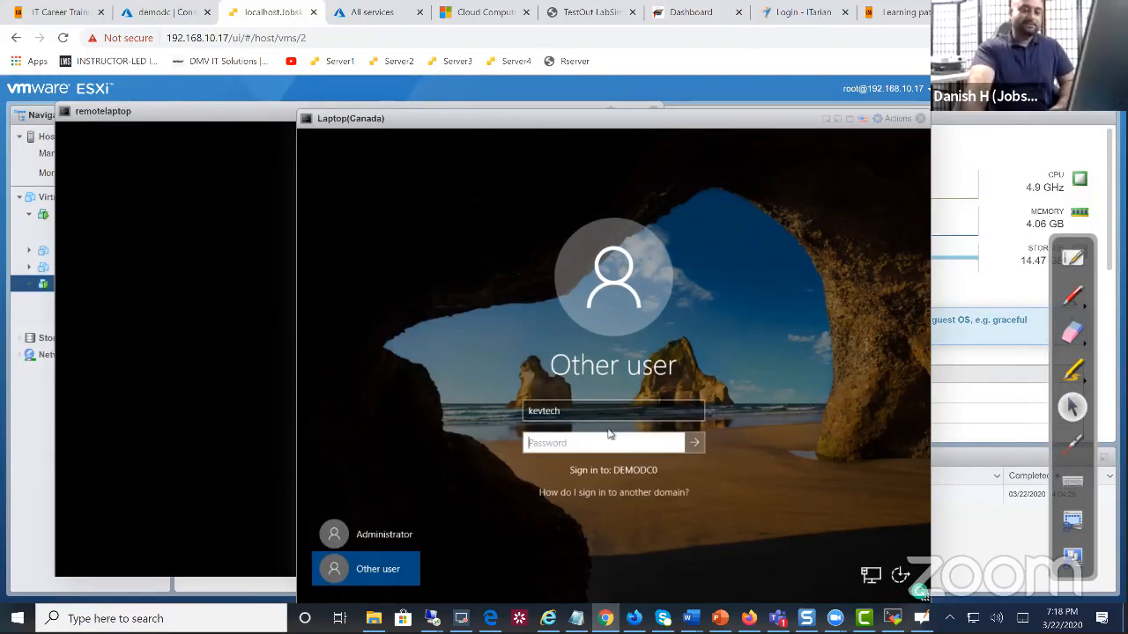
left_click_drag(582, 420, 502, 418)
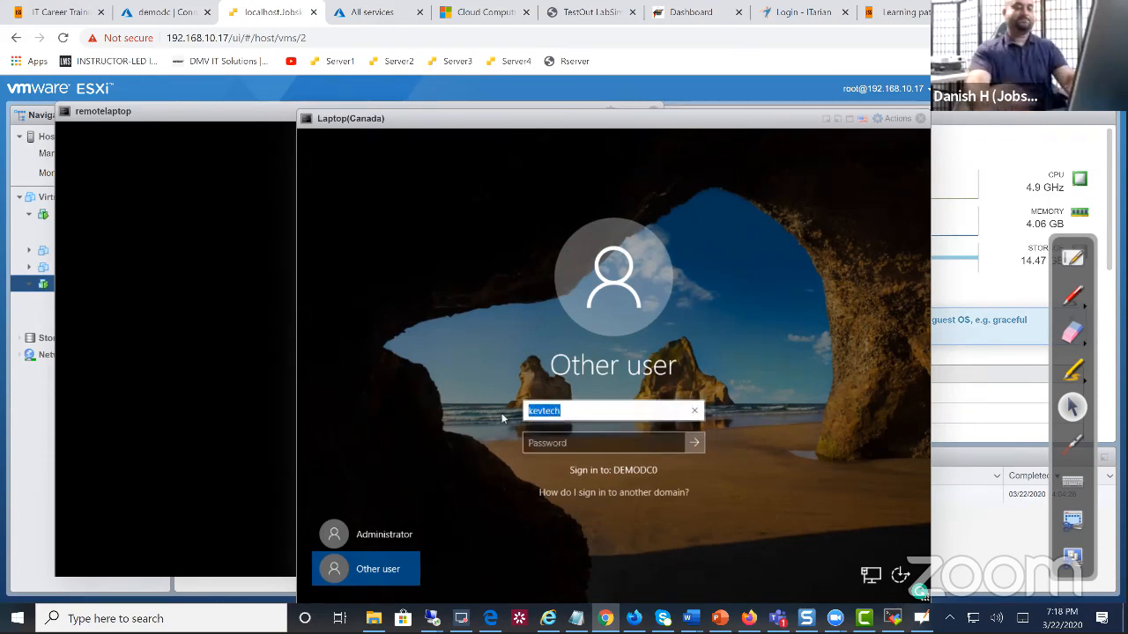
key("Tab")
type("********")
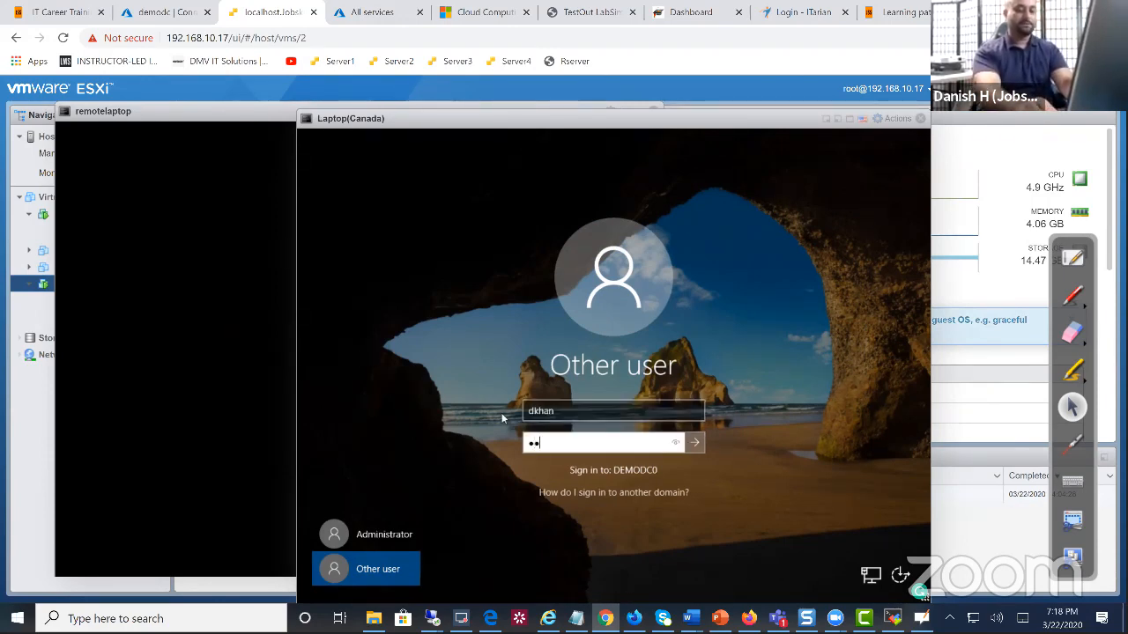
type("*****")
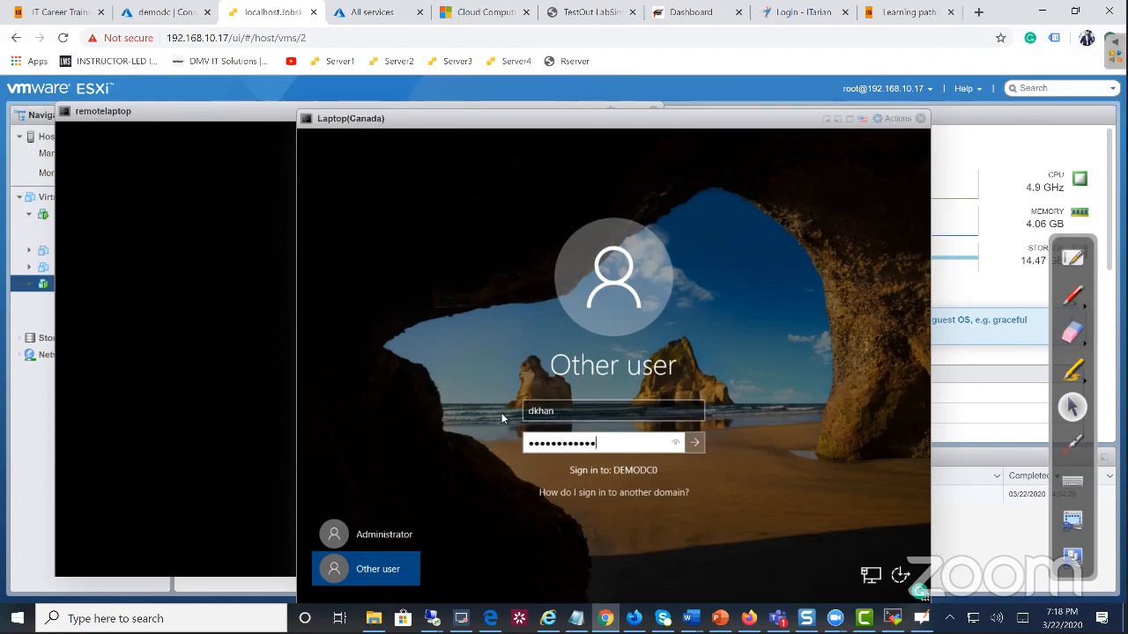
key("Return")
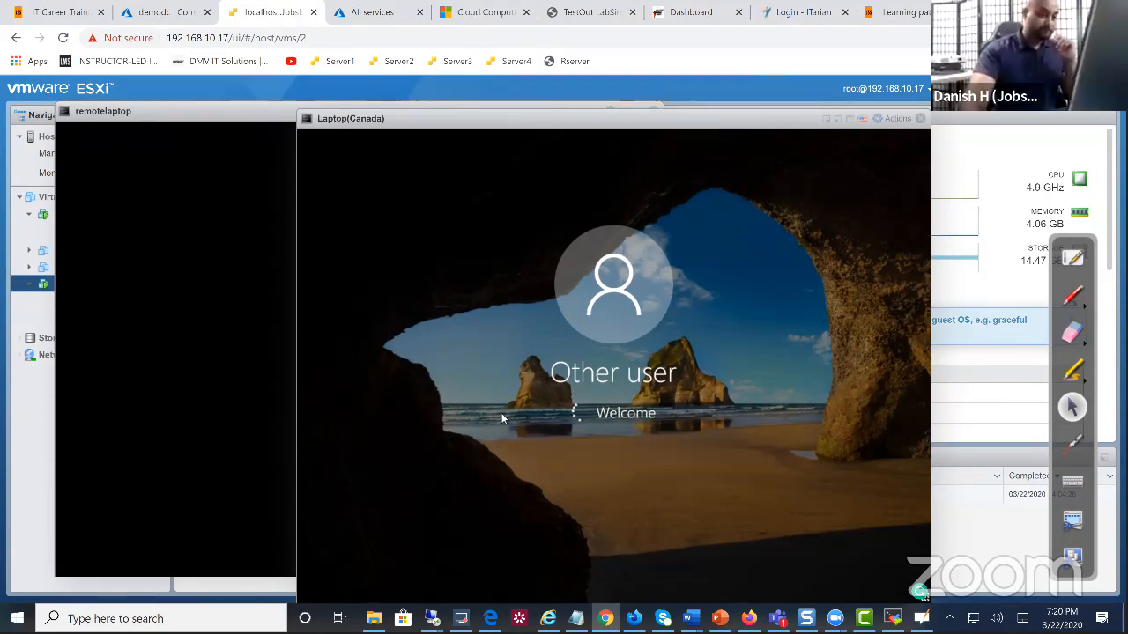
mouse_move(548, 124)
left_mouse_down()
mouse_move(633, 169)
mouse_move(519, 113)
mouse_move(596, 120)
mouse_move(357, 128)
mouse_move(539, 121)
left_mouse_up()
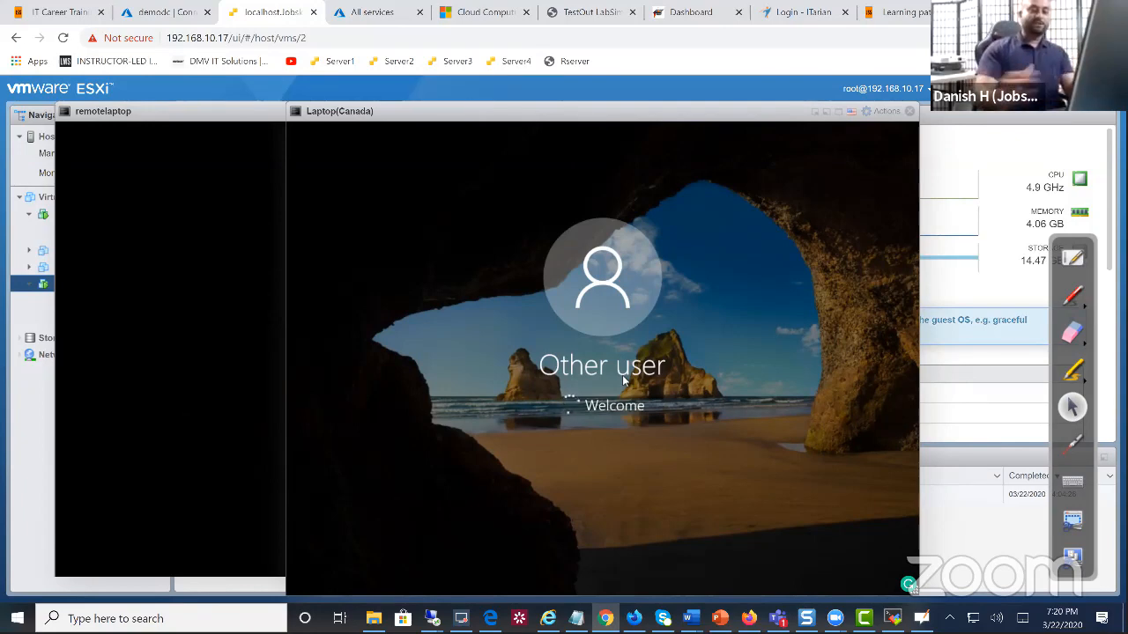
Bring the remotelaptop console to the front and reposition it to watch Windows boot
left_click(277, 409)
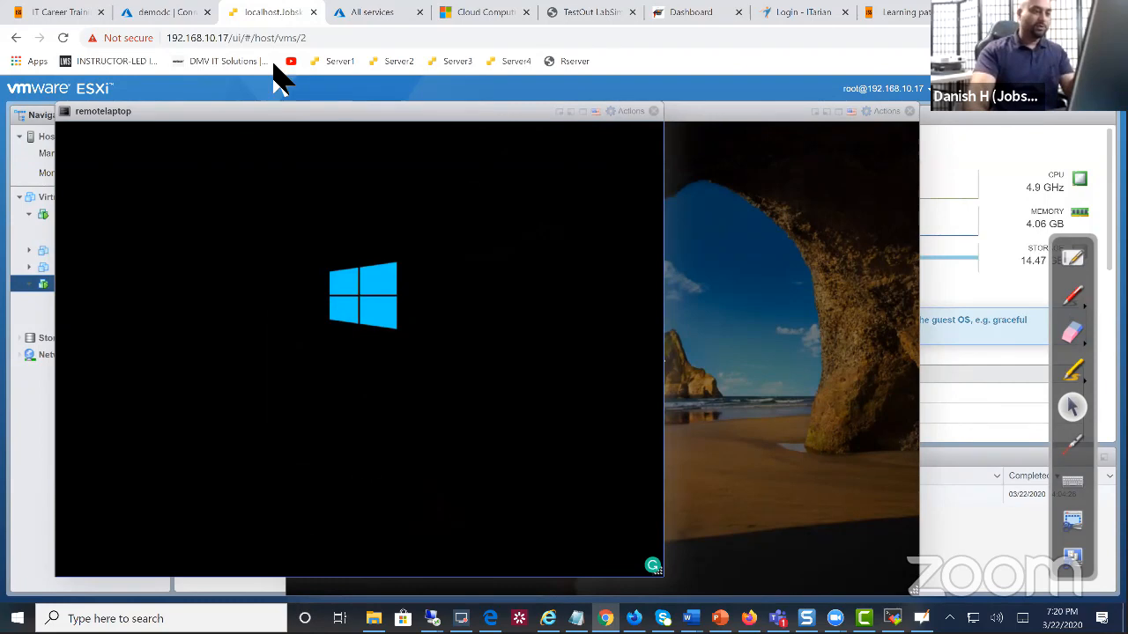
left_click_drag(423, 104, 430, 100)
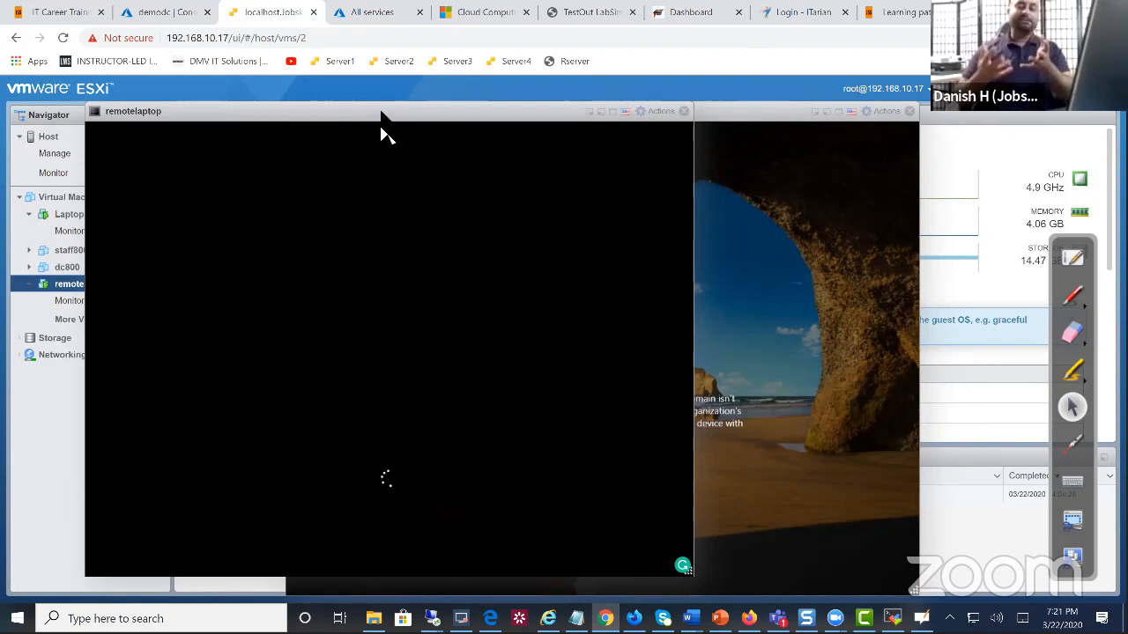
Dismiss Laptop(Canada)'s domain-unavailable error and resubmit the domain user's password
left_click(779, 446)
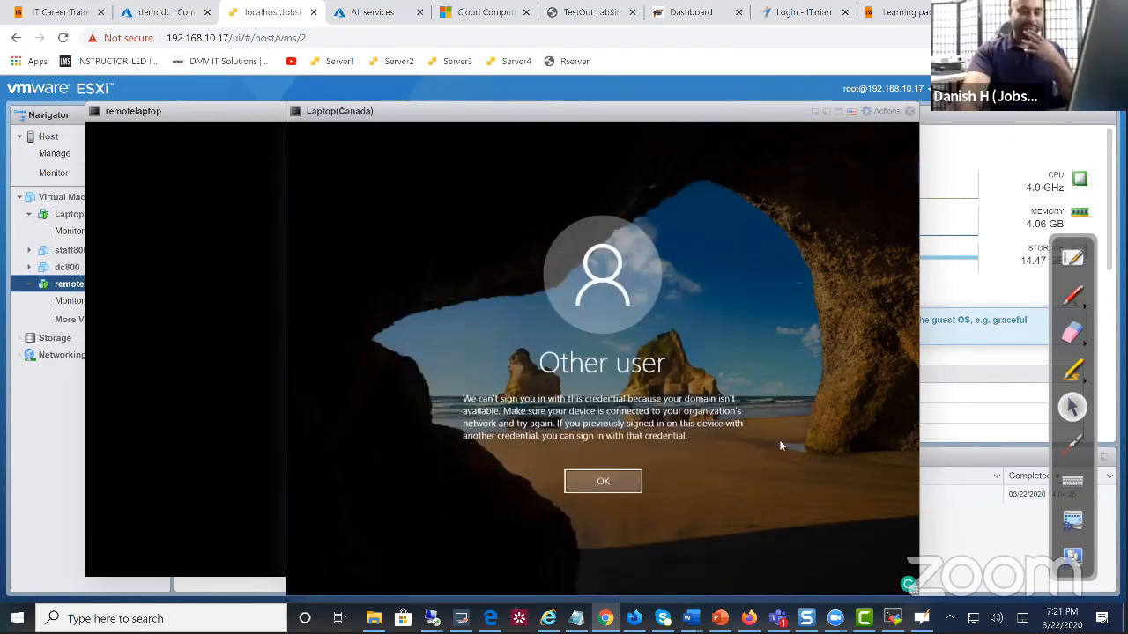
left_click(614, 481)
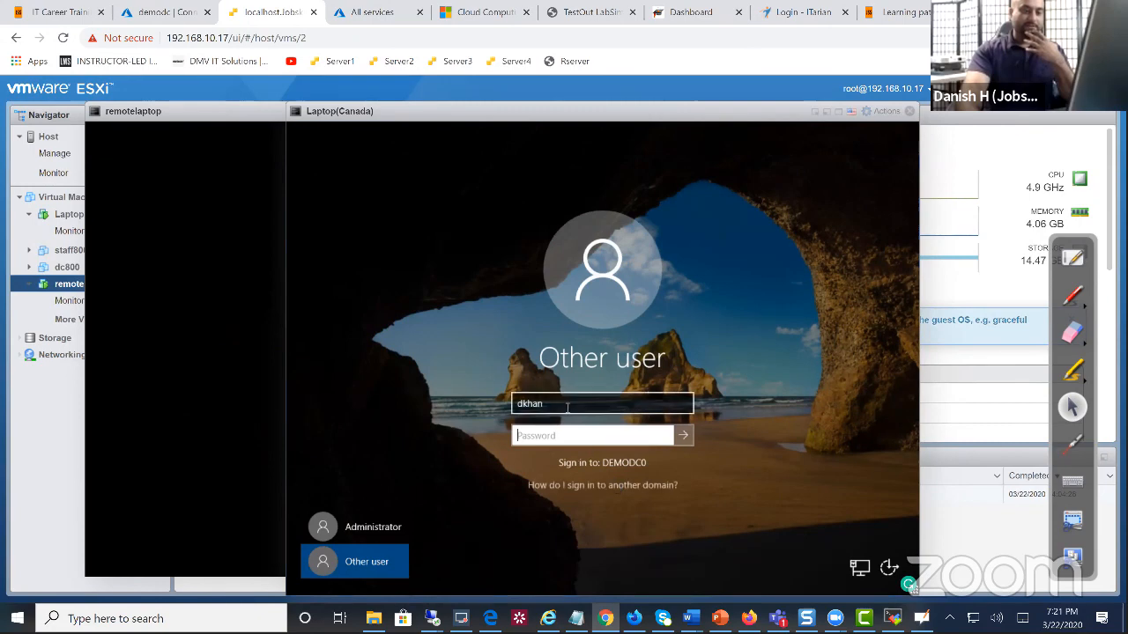
left_click(583, 434)
type("••••••••")
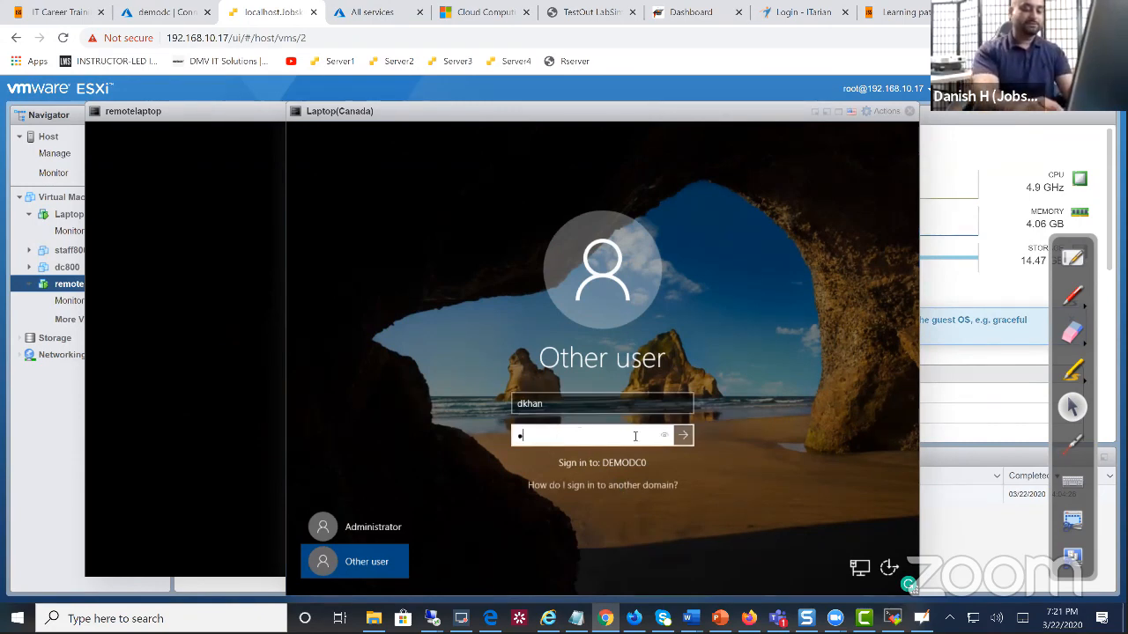
type("•••")
key("Return")
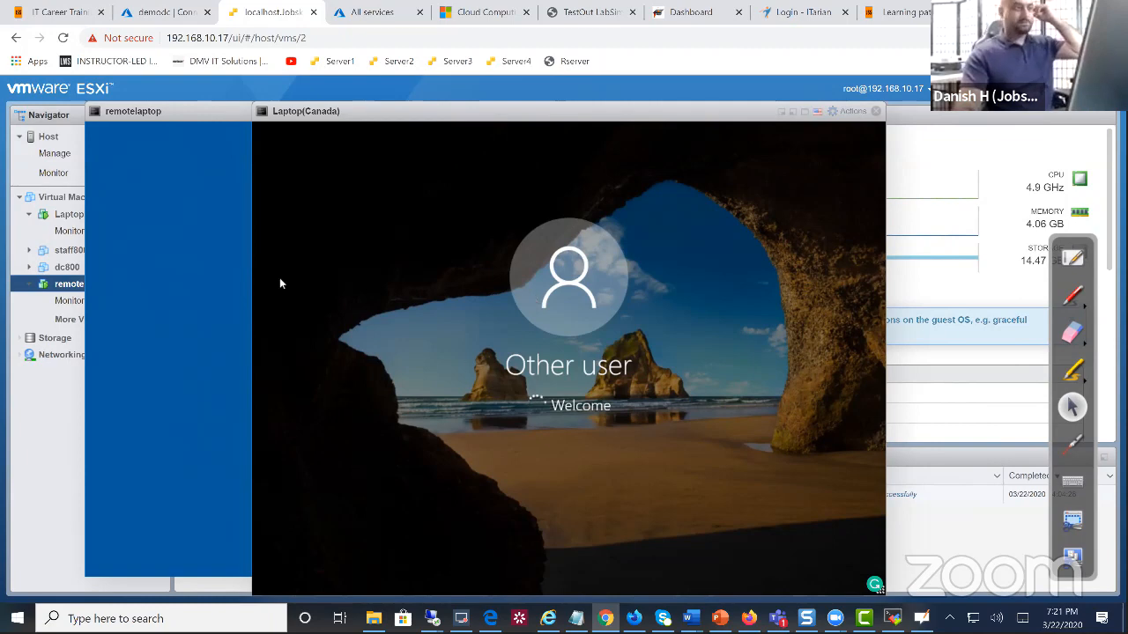
Check that the remotelaptop VM reaches its user sign-in screen, then close its console window
left_click(148, 253)
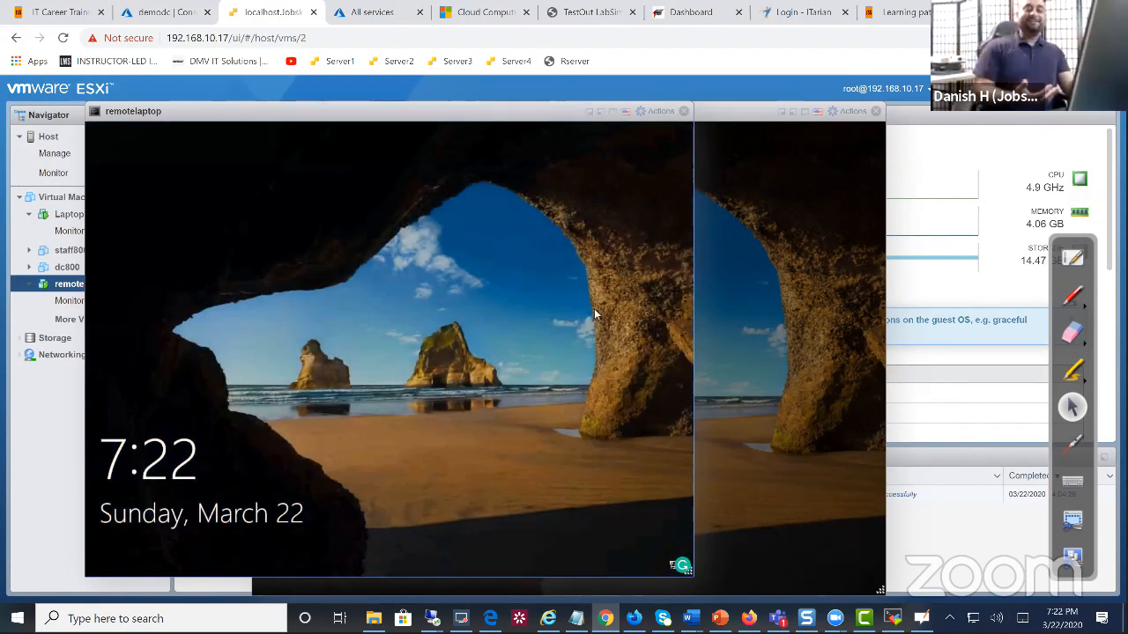
left_click(551, 162)
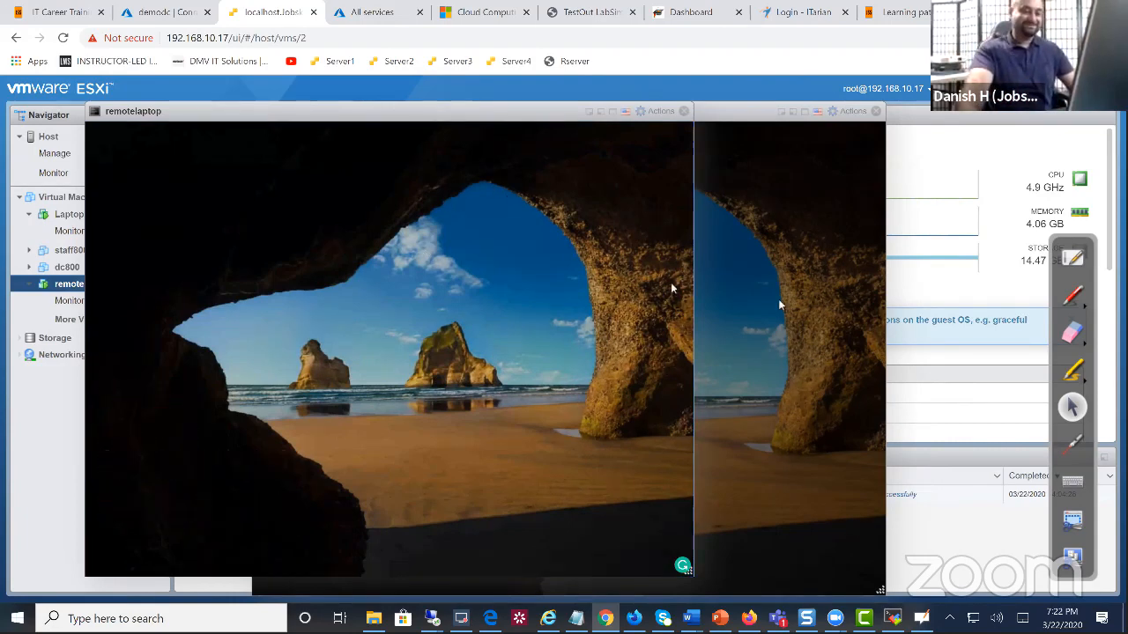
left_click(772, 304)
left_click(234, 325)
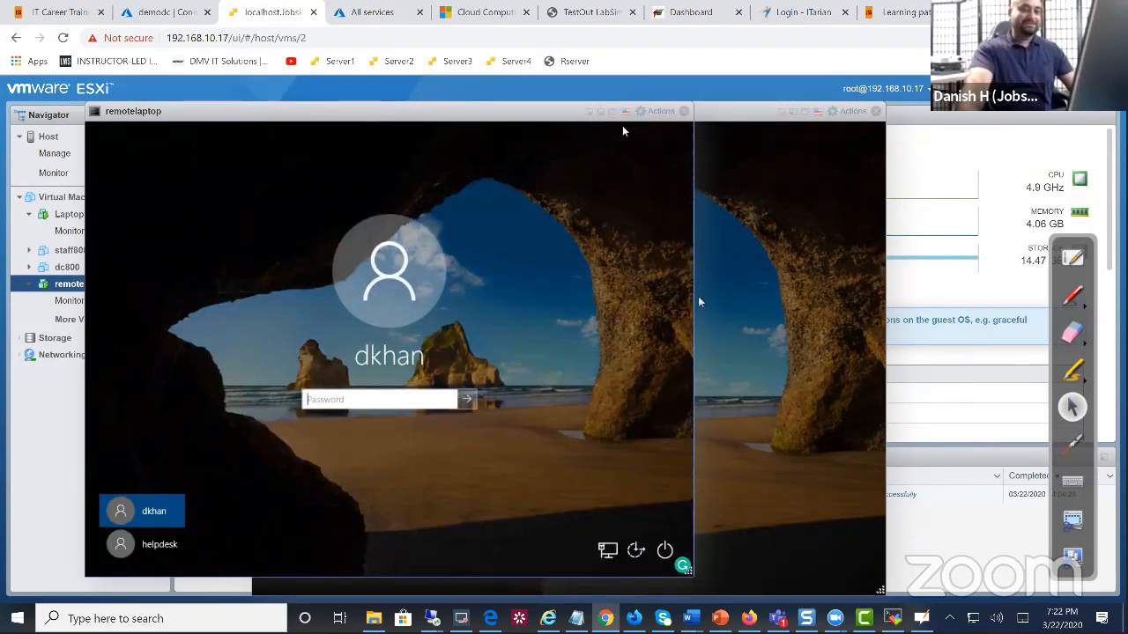
left_click_drag(548, 111, 589, 115)
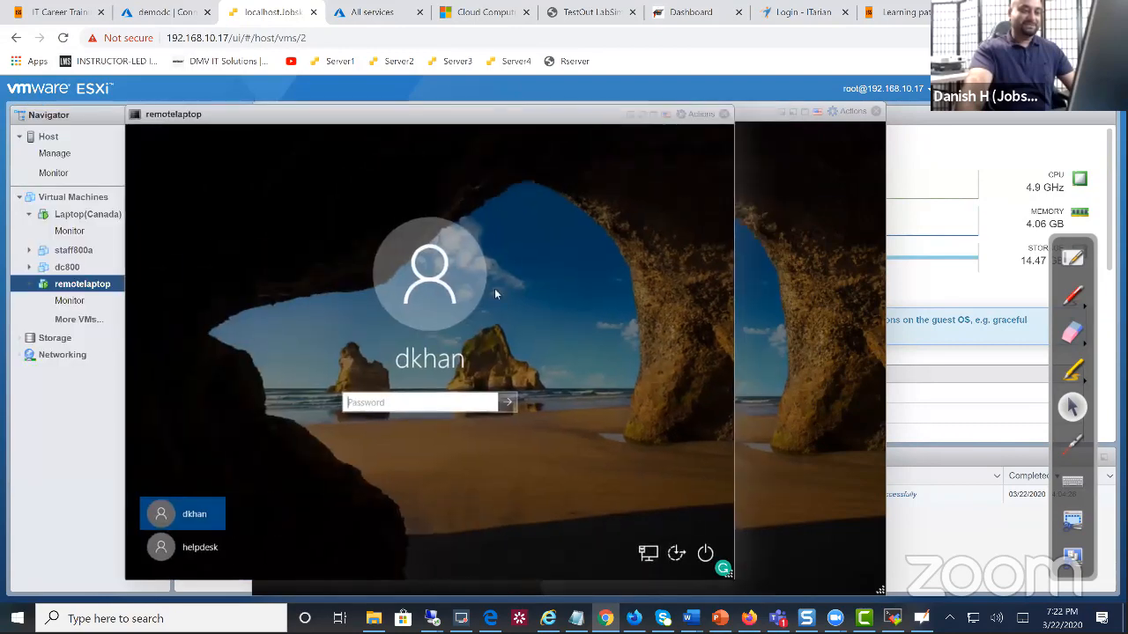
left_click(440, 400)
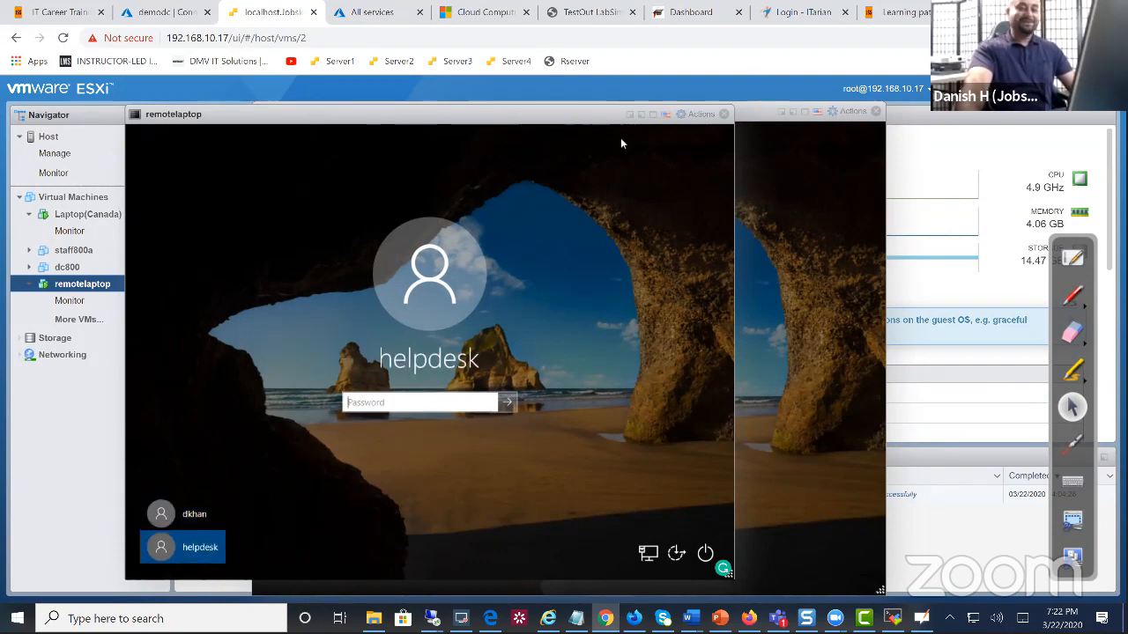
left_click(723, 115)
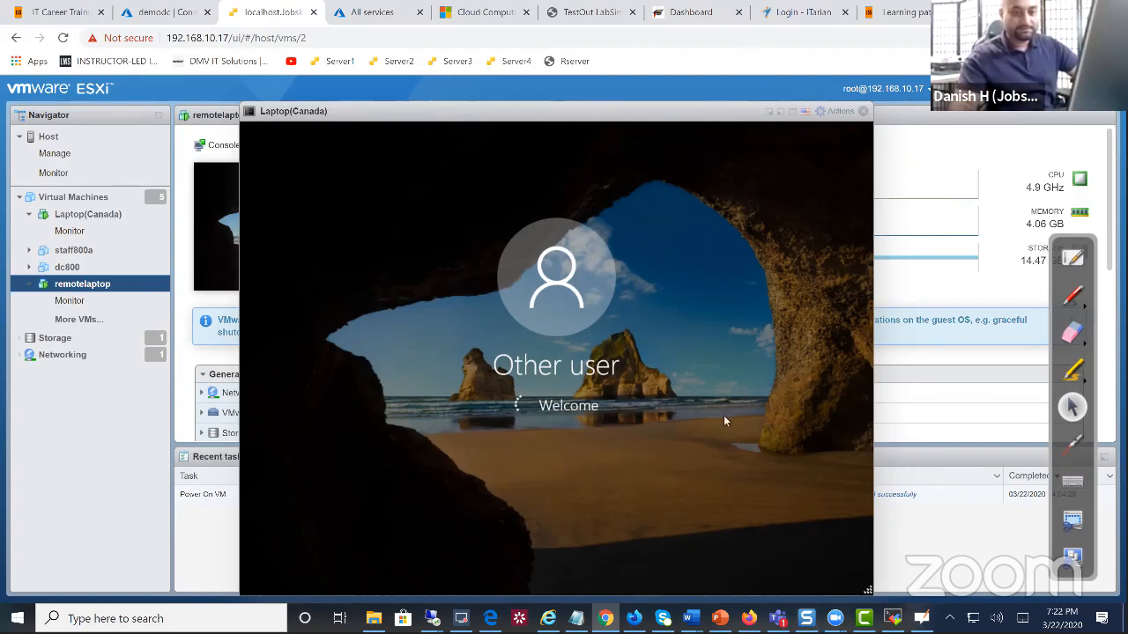
Move the Laptop(Canada) console left and wait until sign-in fails with 'domain isn't available'
left_click_drag(817, 128, 733, 128)
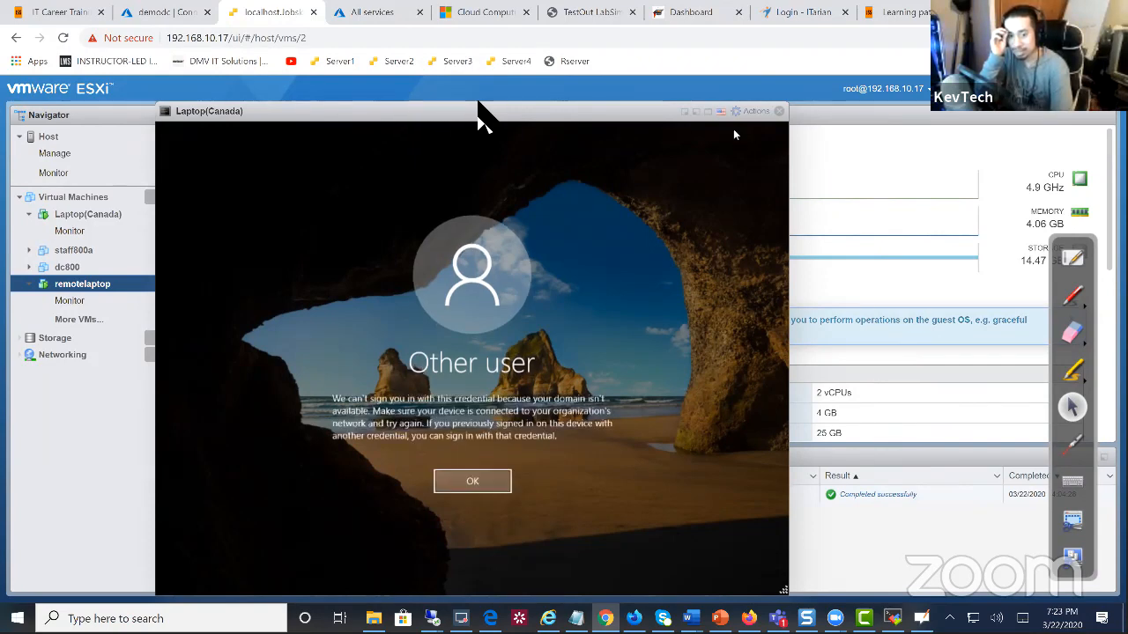
Sign in to Laptop(Canada) as local Administrator, resubmitting the password after the incorrect-password message
left_click(462, 485)
left_click(242, 527)
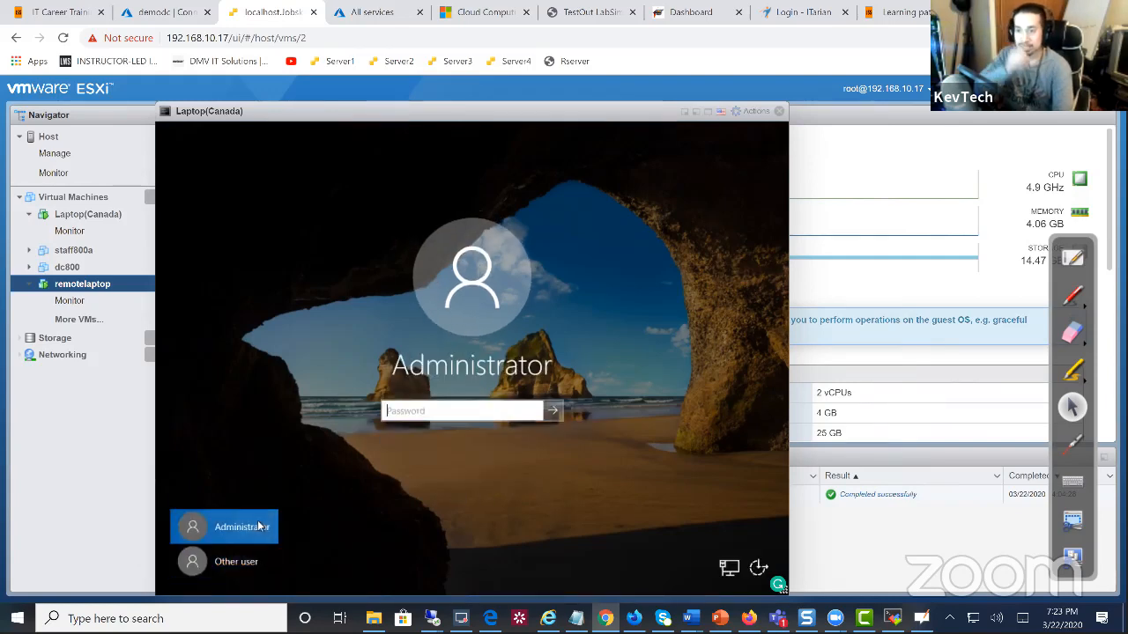
type("**********")
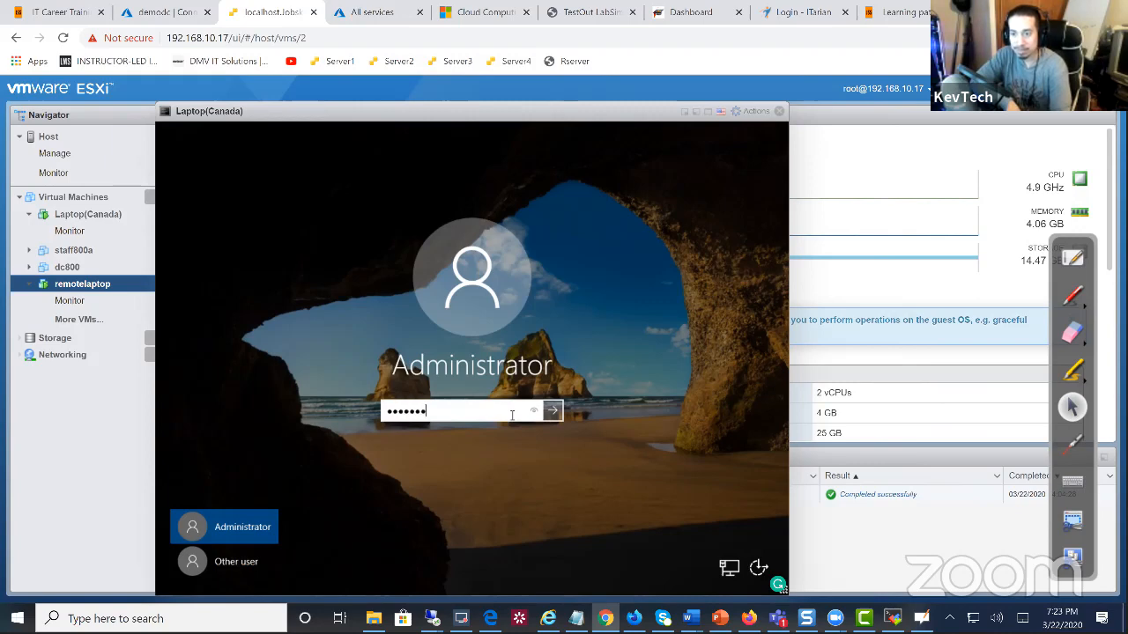
key("Return")
key("Return")
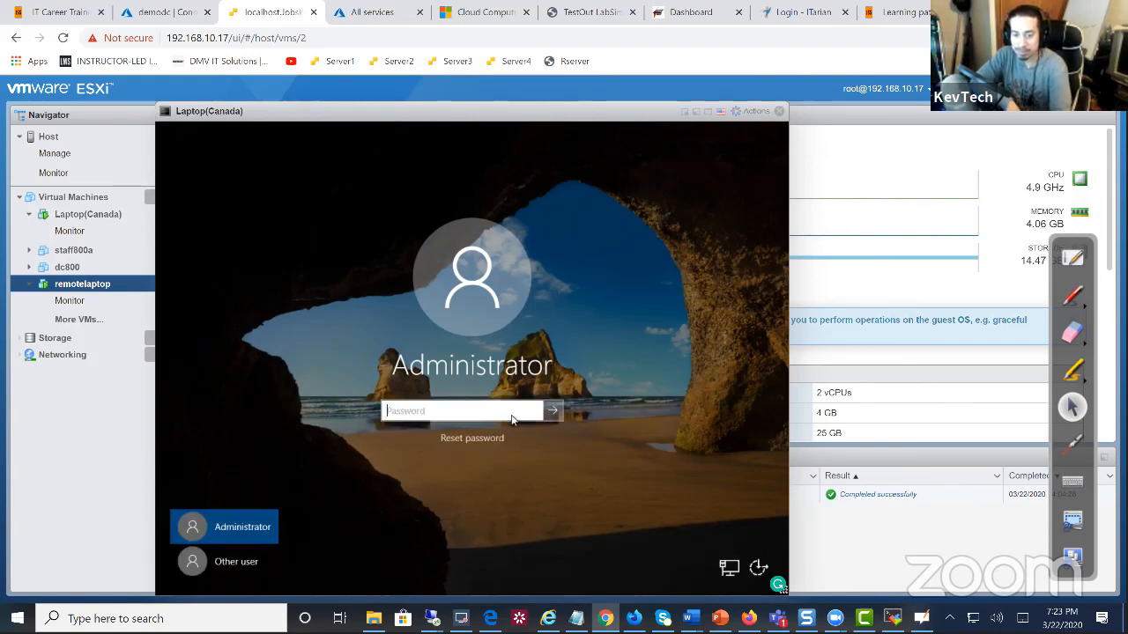
type("**********")
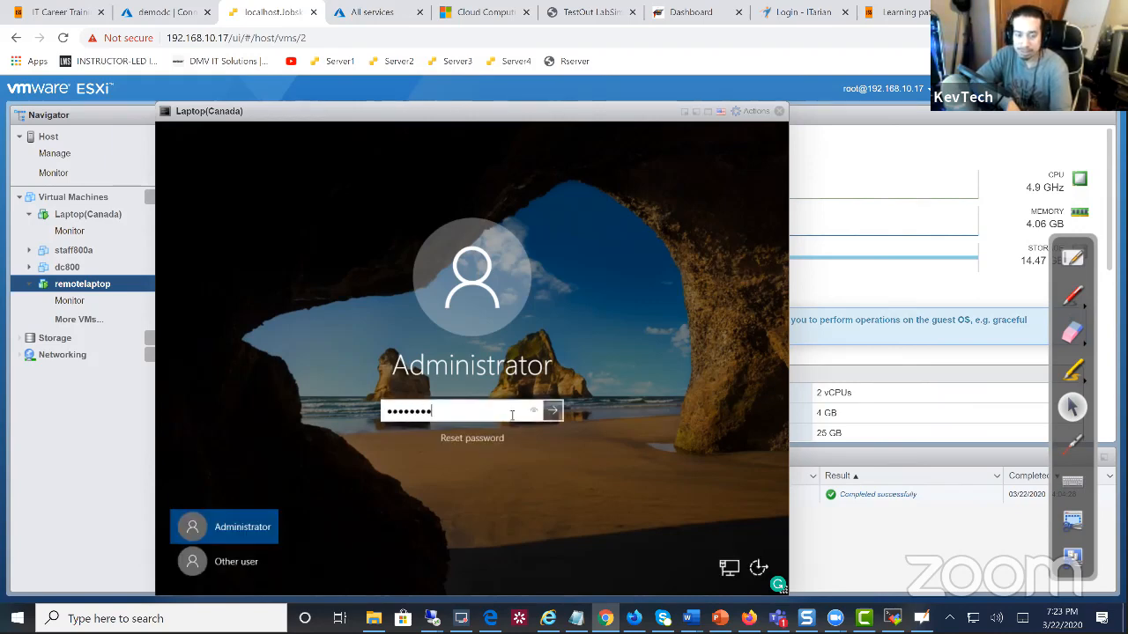
key("Return")
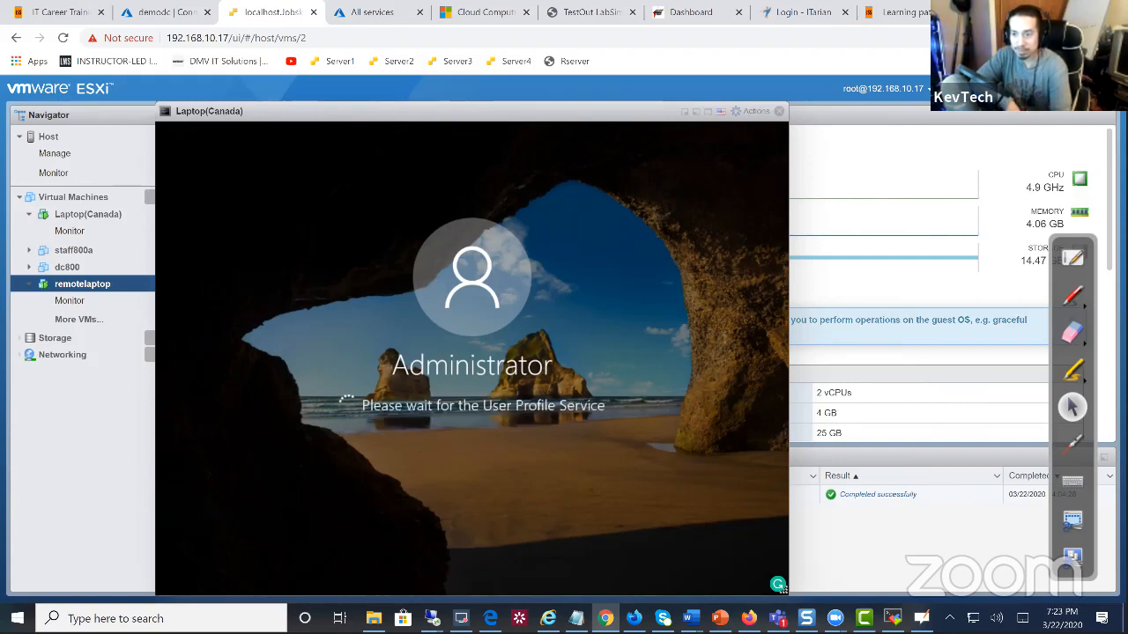
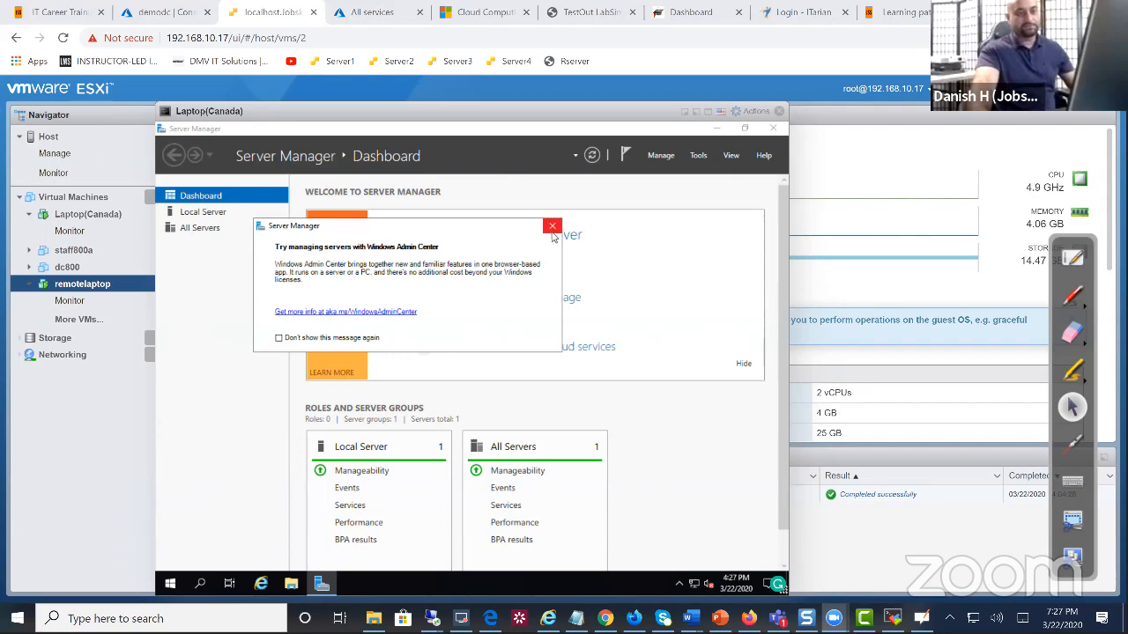
Dismiss the Windows Admin Center popup, minimize Server Manager, and launch SoftEther VPN Client Manager from the desktop
left_click(552, 226)
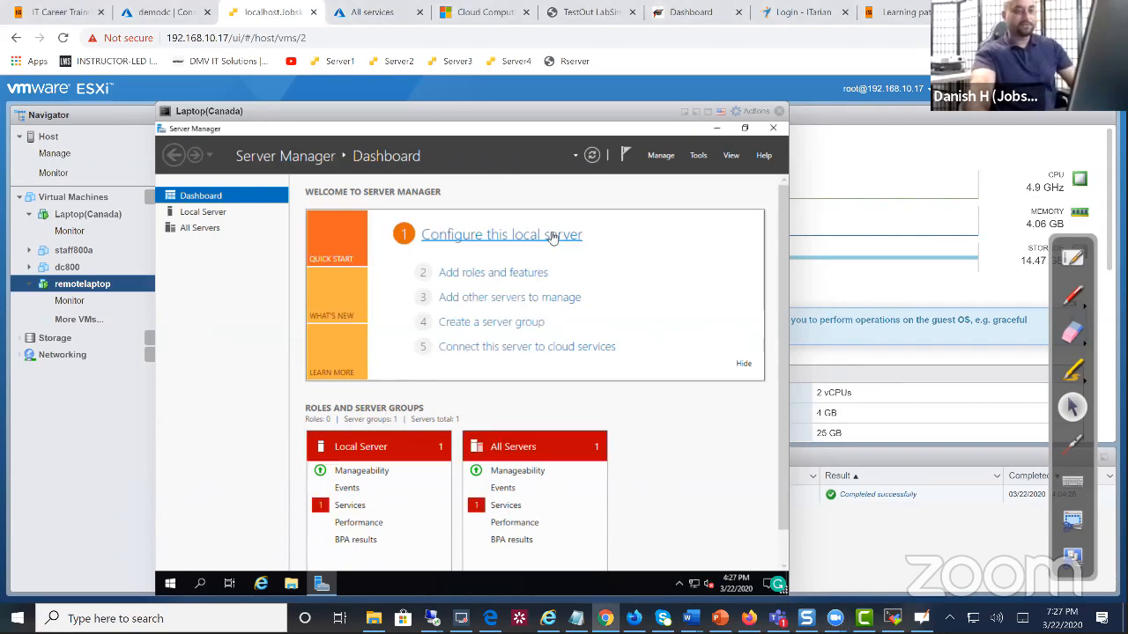
left_click(717, 128)
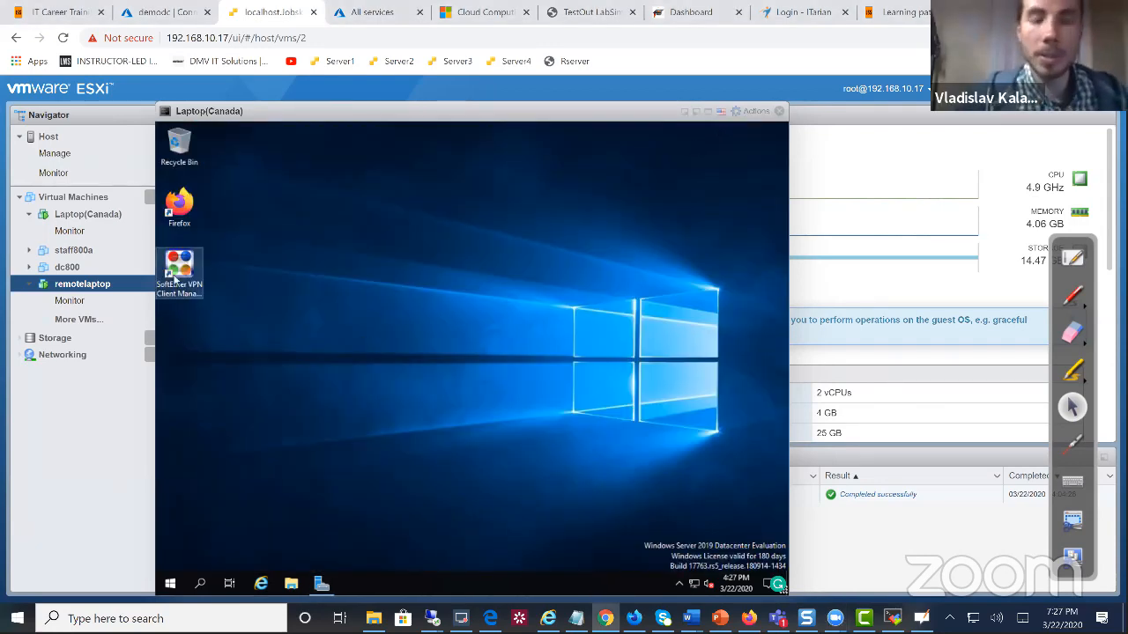
left_click(191, 282)
double_click(191, 282)
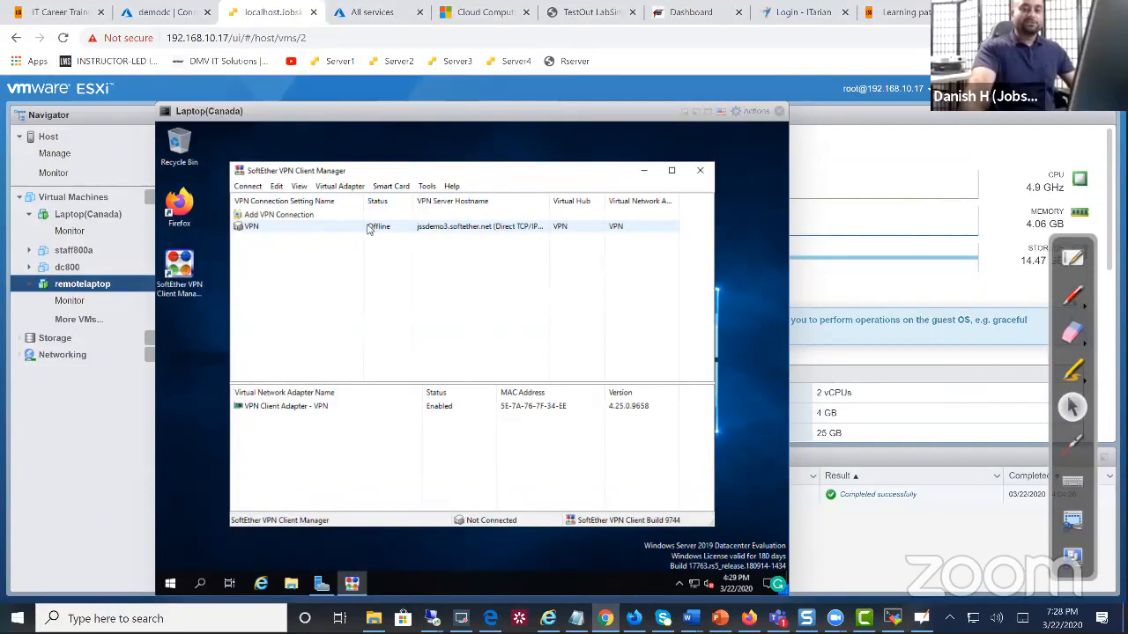
Connect the jssdemo3.softether.net VPN, set it as the startup connection, and close the manager
right_click(369, 230)
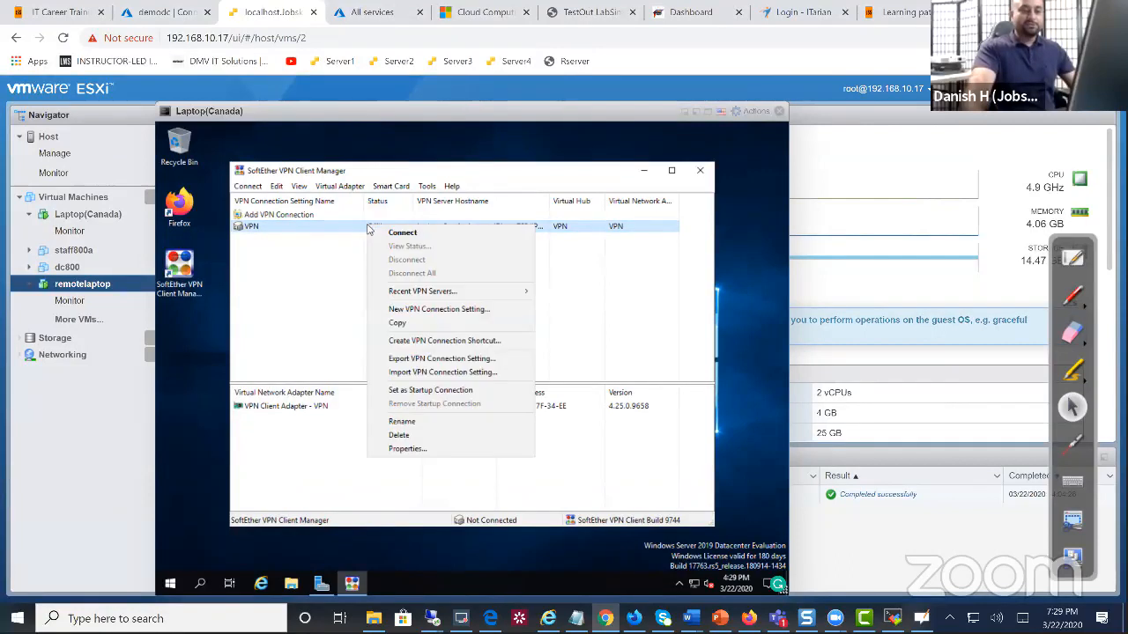
left_click(402, 232)
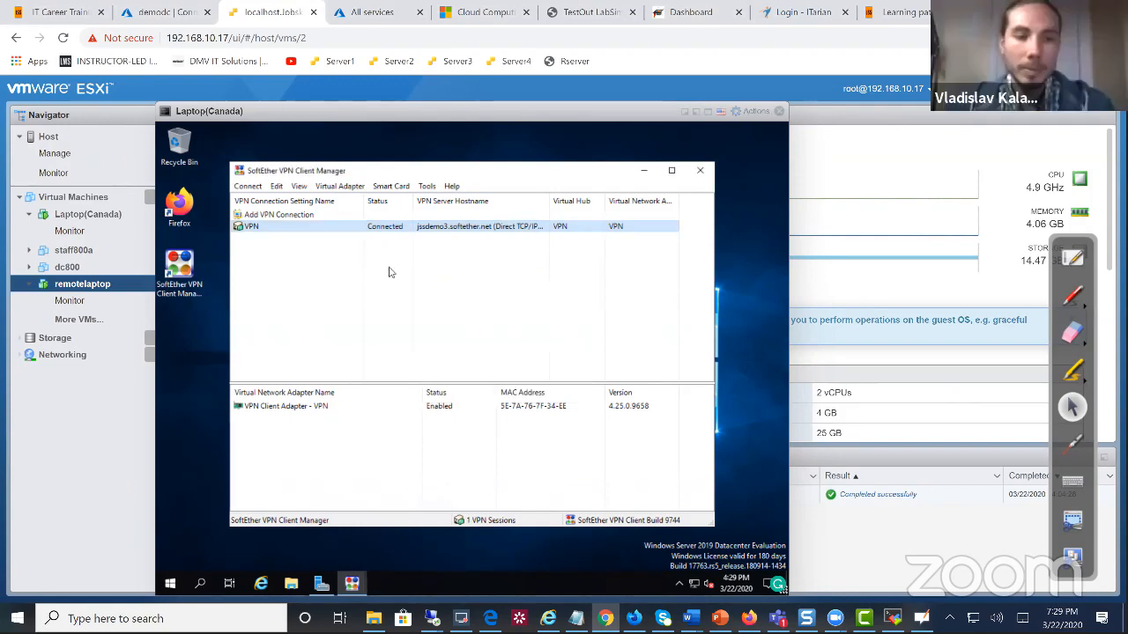
right_click(353, 231)
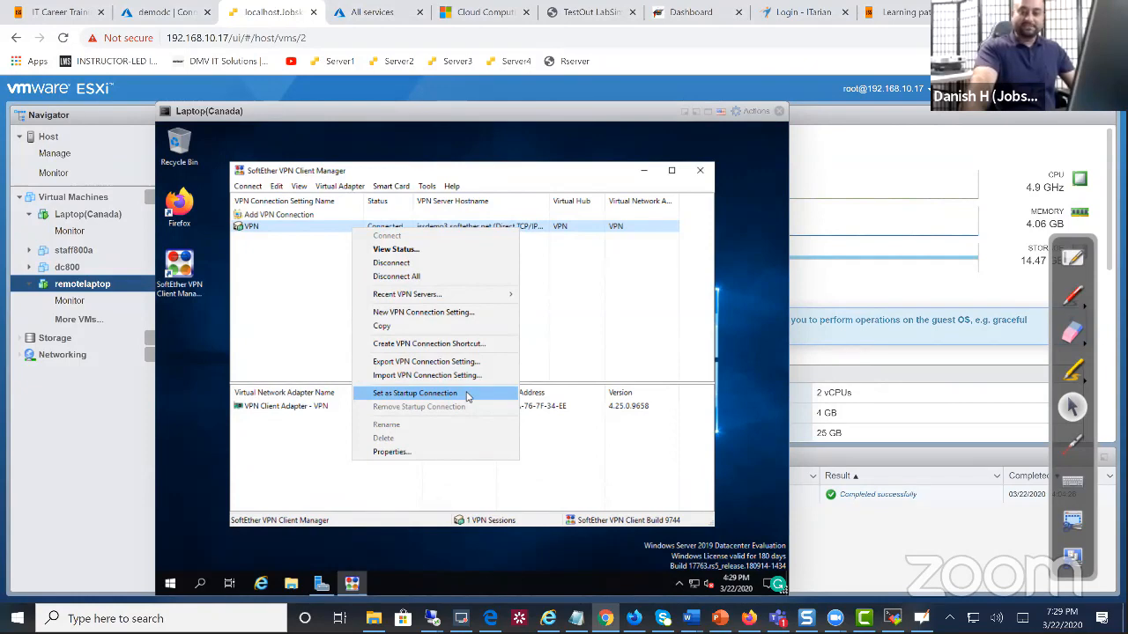
left_click(467, 396)
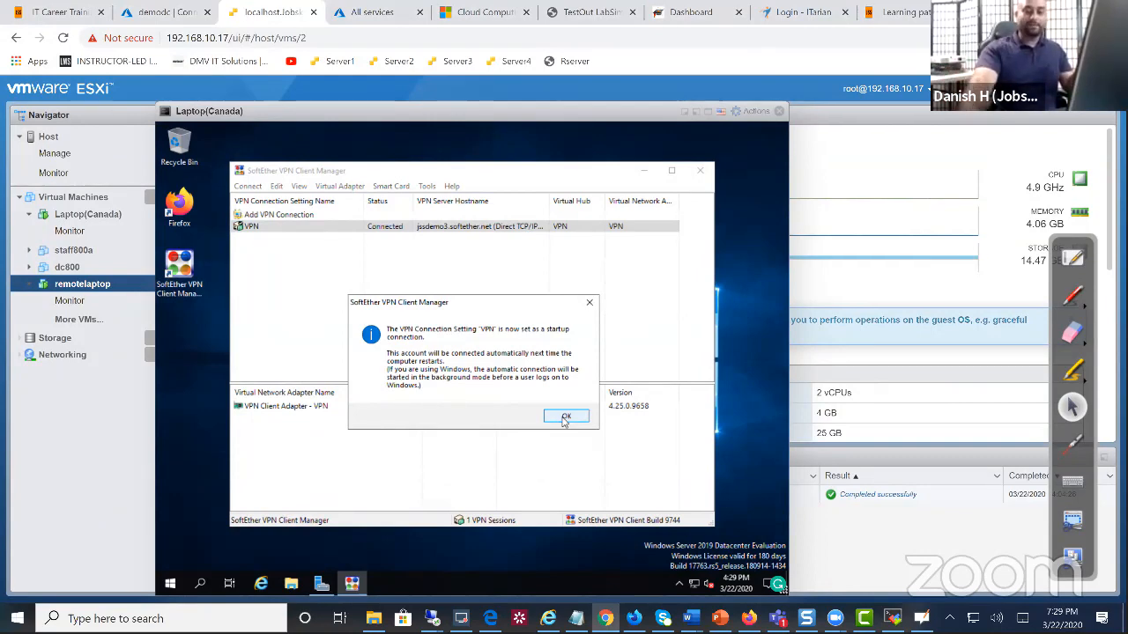
left_click(565, 417)
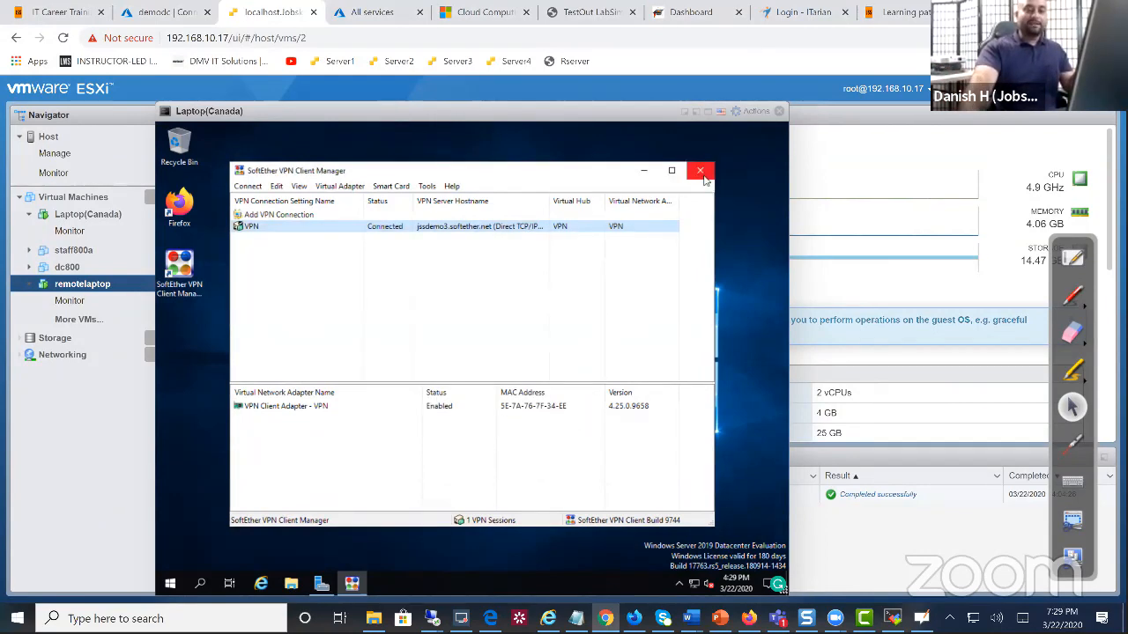
left_click(700, 170)
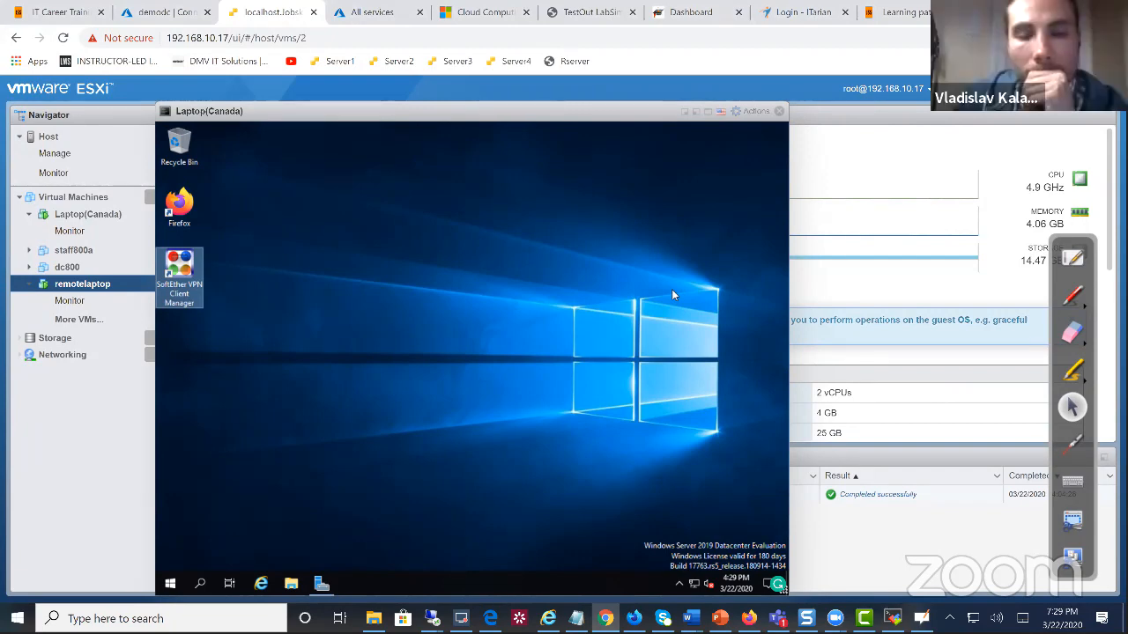
Restart Windows on Laptop(Canada) and move its console aside to show the remotelaptop summary
right_click(176, 584)
mouse_move(330, 545)
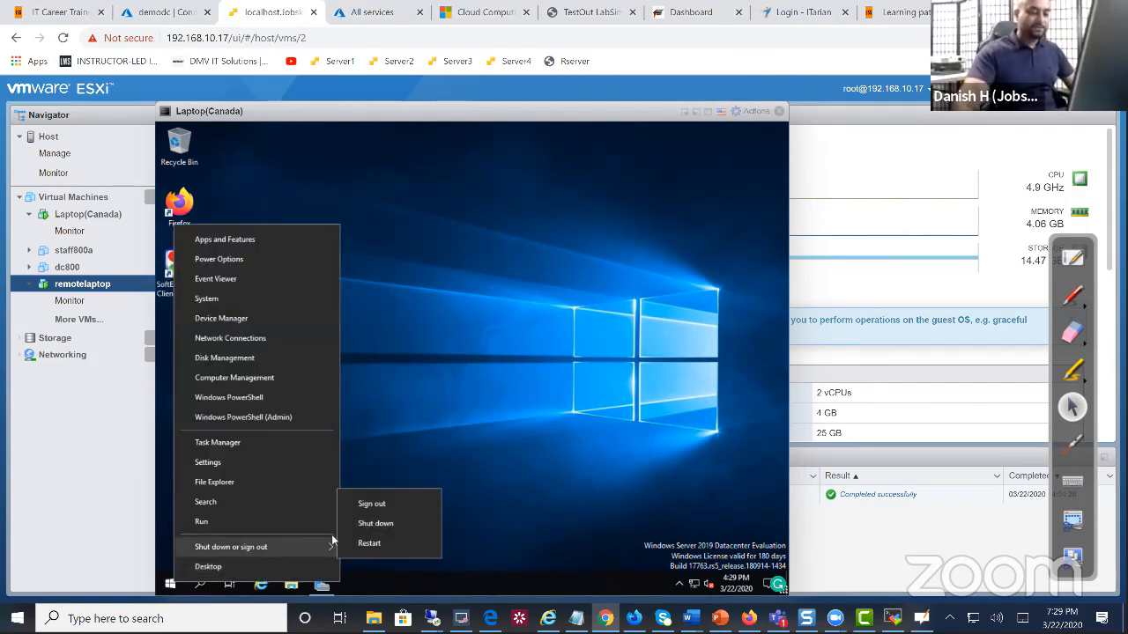
left_click(366, 544)
left_click(375, 558)
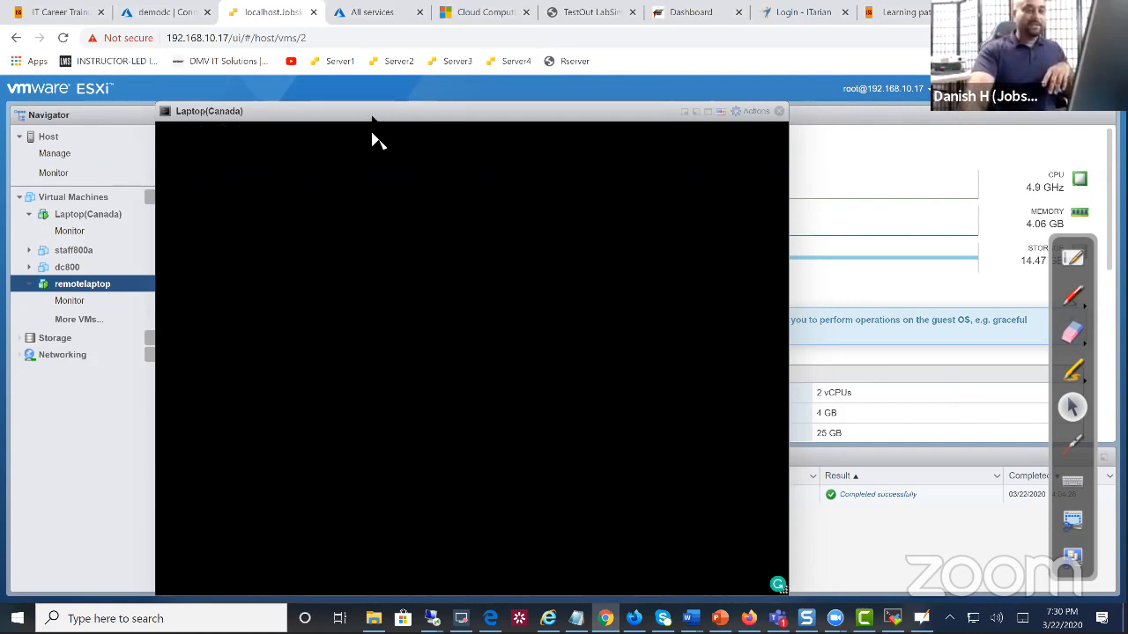
left_click_drag(377, 112, 740, 496)
left_click_drag(616, 233, 585, 433)
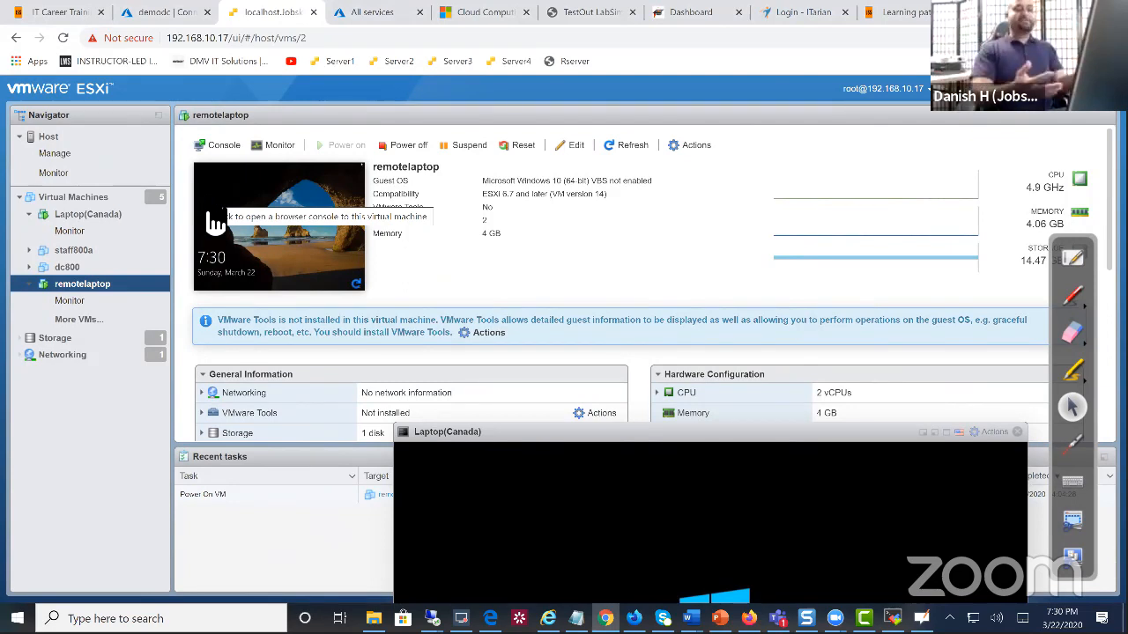
Highlight the localhost.Jobskillshare.lab host's 8 Xeon X5670 CPUs and 30 GB memory, then bring the console back
left_click(78, 140)
left_click_drag(443, 434, 484, 435)
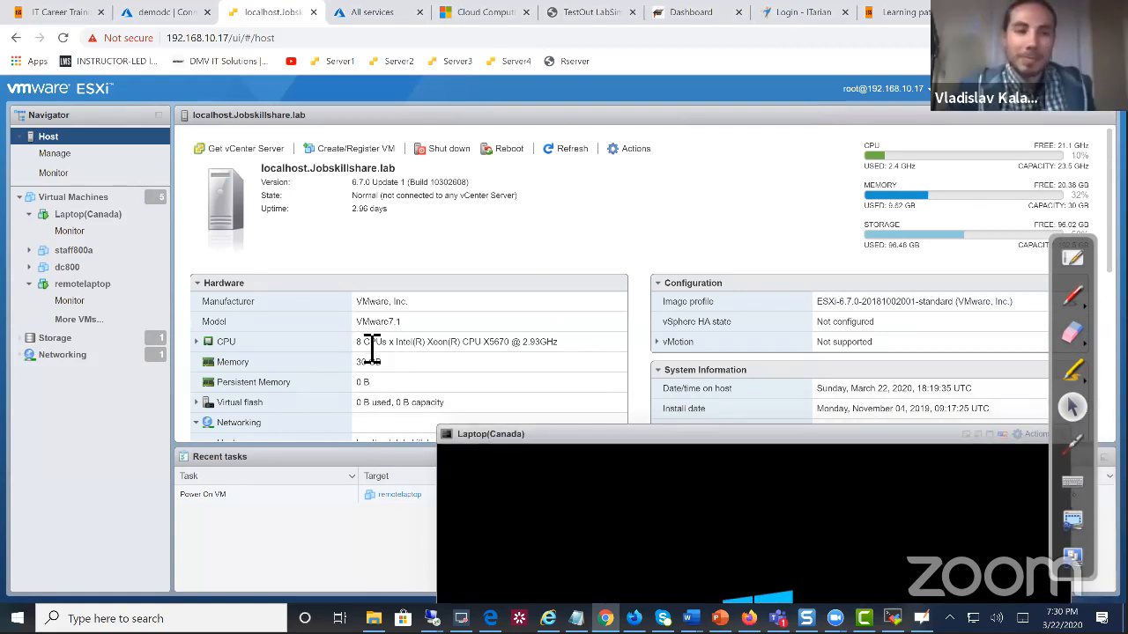
left_click_drag(372, 346, 486, 360)
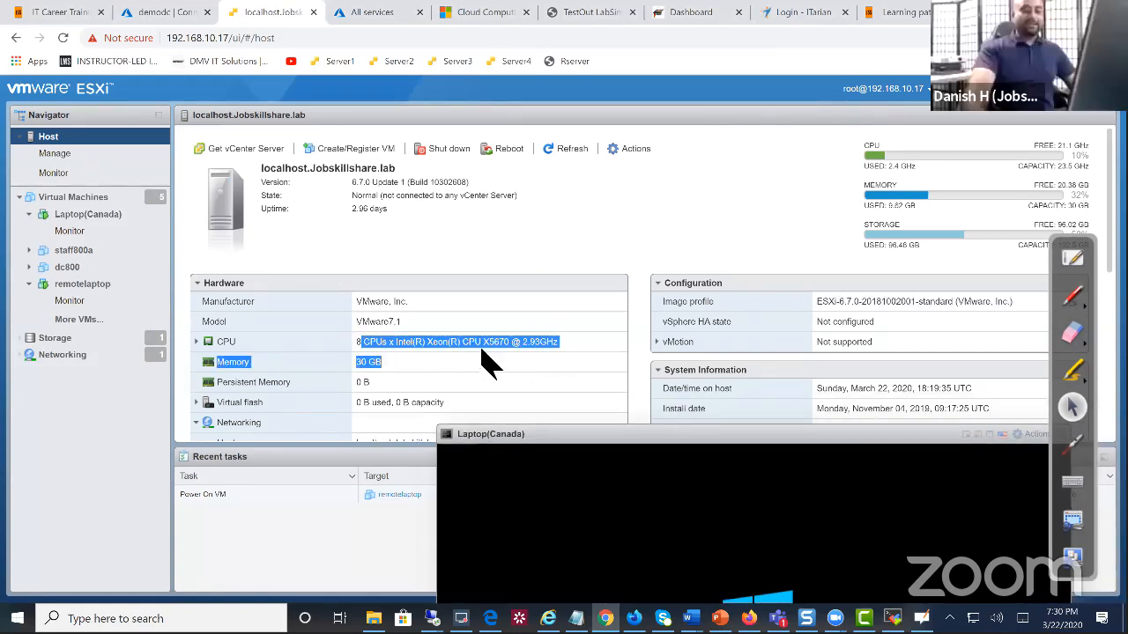
left_click(418, 372)
left_click_drag(365, 351, 495, 351)
left_click_drag(578, 355, 582, 344)
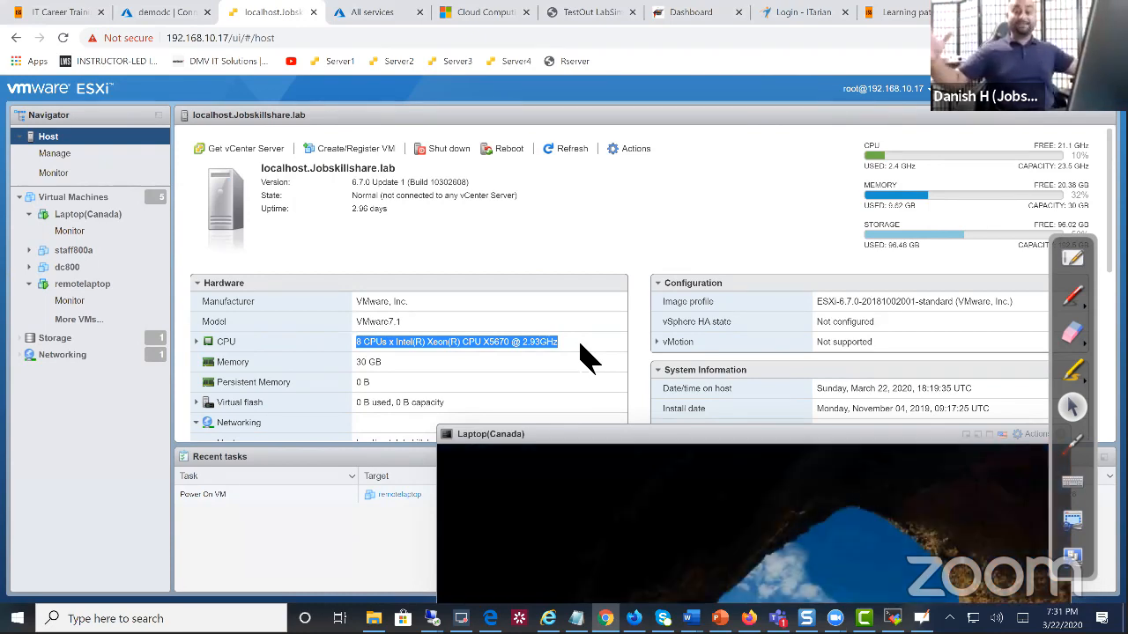
left_click_drag(558, 440, 391, 118)
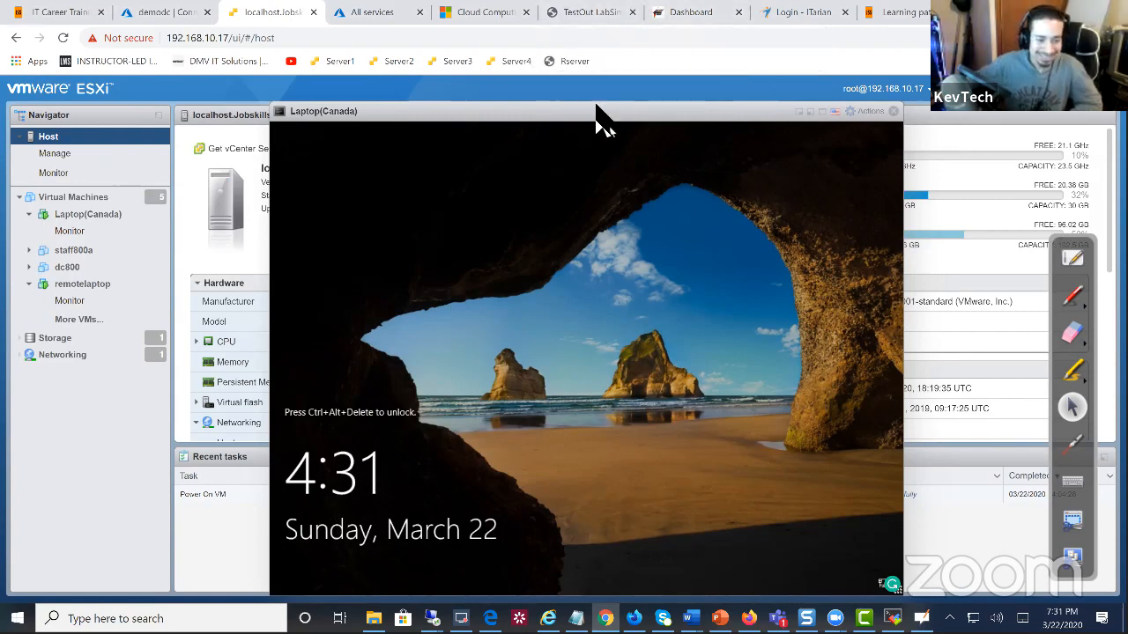
Send Ctrl-Alt-Delete to Laptop(Canada) via Console > Send keys and choose Other user
left_click_drag(607, 114, 568, 108)
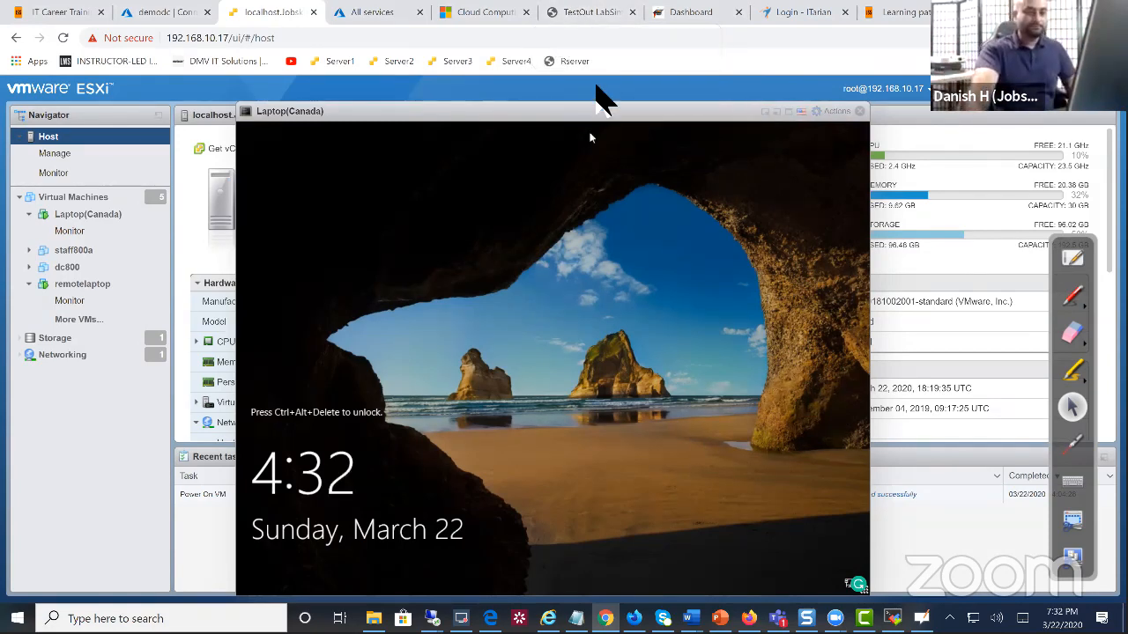
left_click_drag(599, 114, 529, 113)
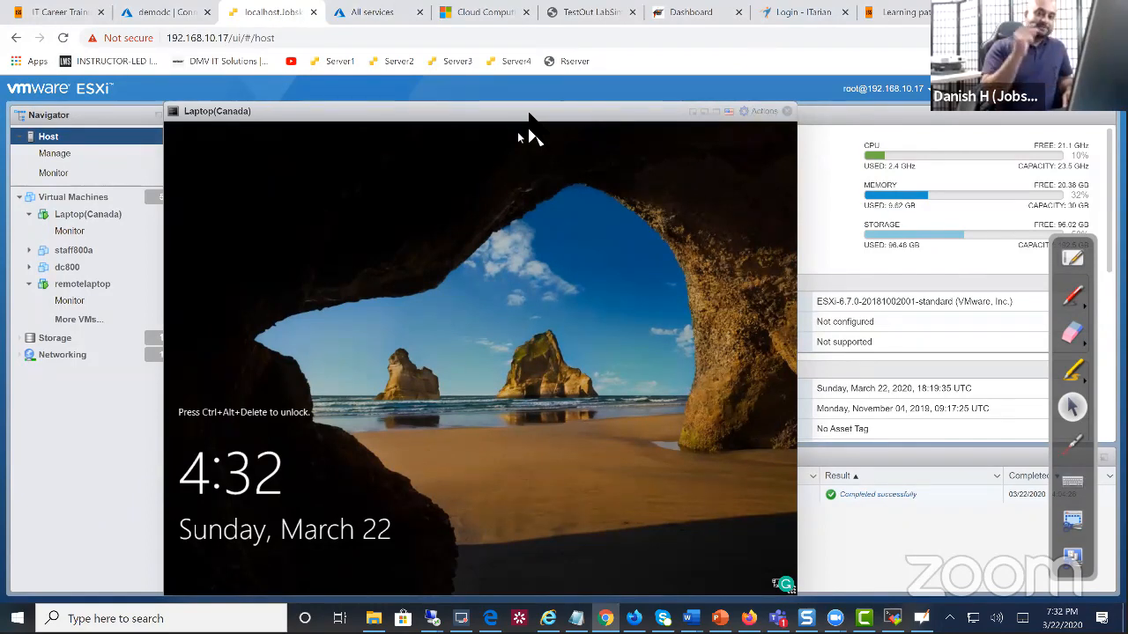
left_click(773, 115)
mouse_move(791, 255)
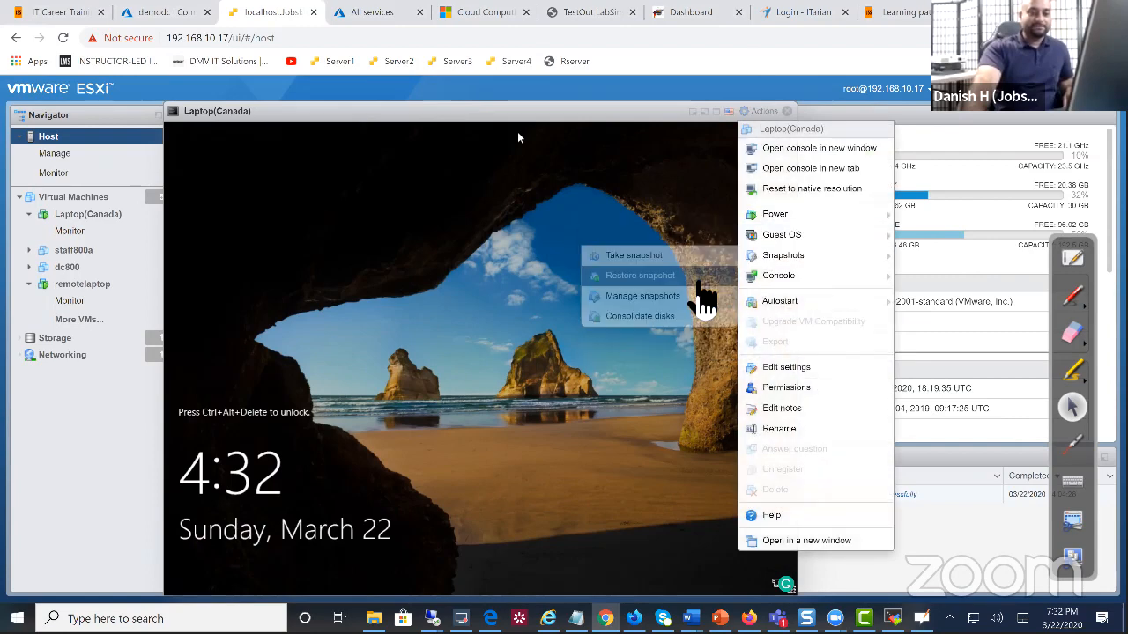
mouse_move(776, 275)
mouse_move(621, 280)
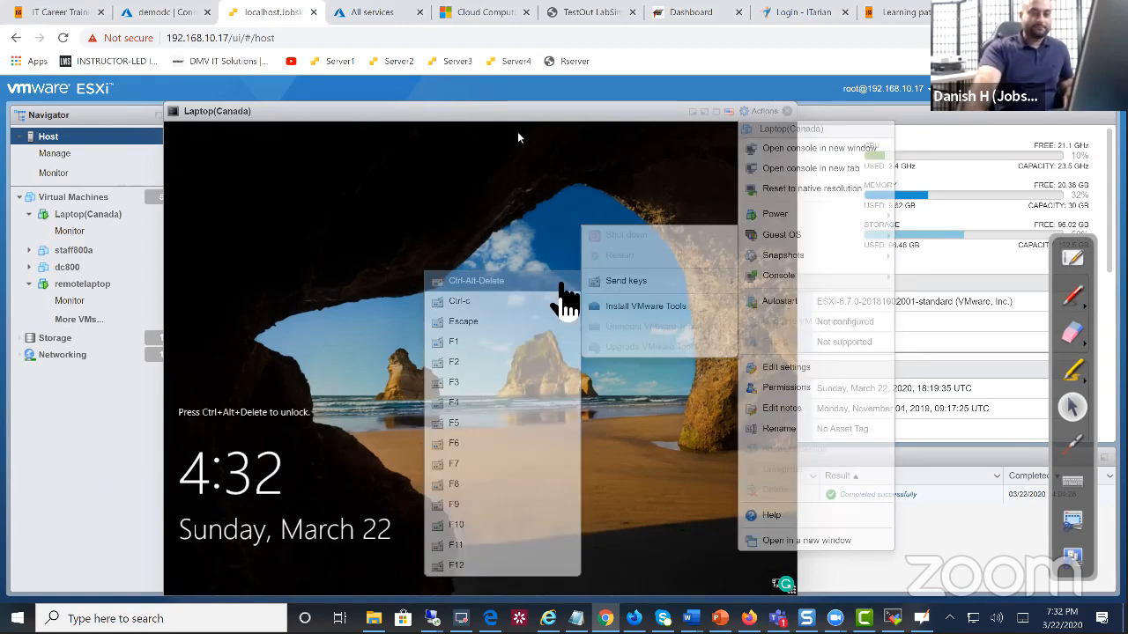
left_click(561, 282)
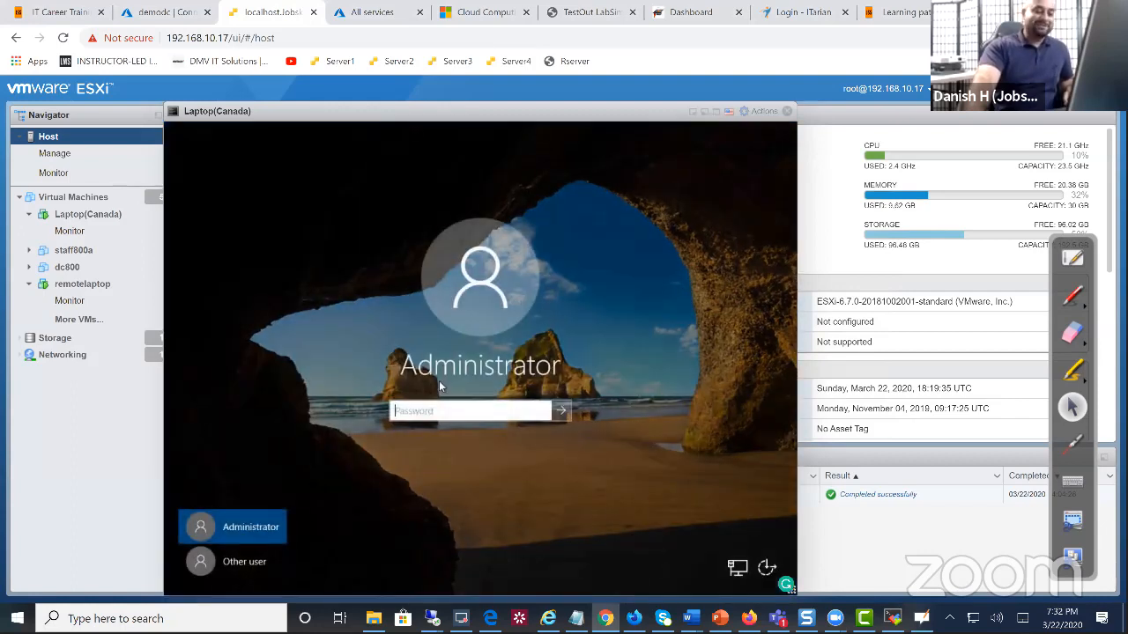
left_click(283, 546)
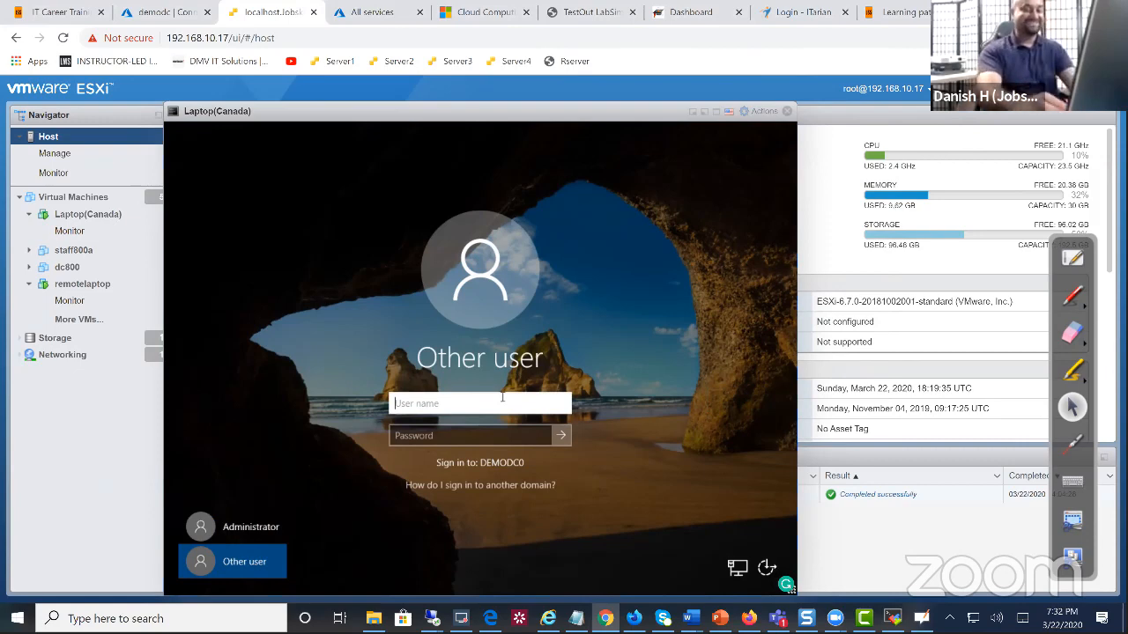
Sign in to Laptop(Canada) with the domain user's name and password
type("kevtech")
key("Tab")
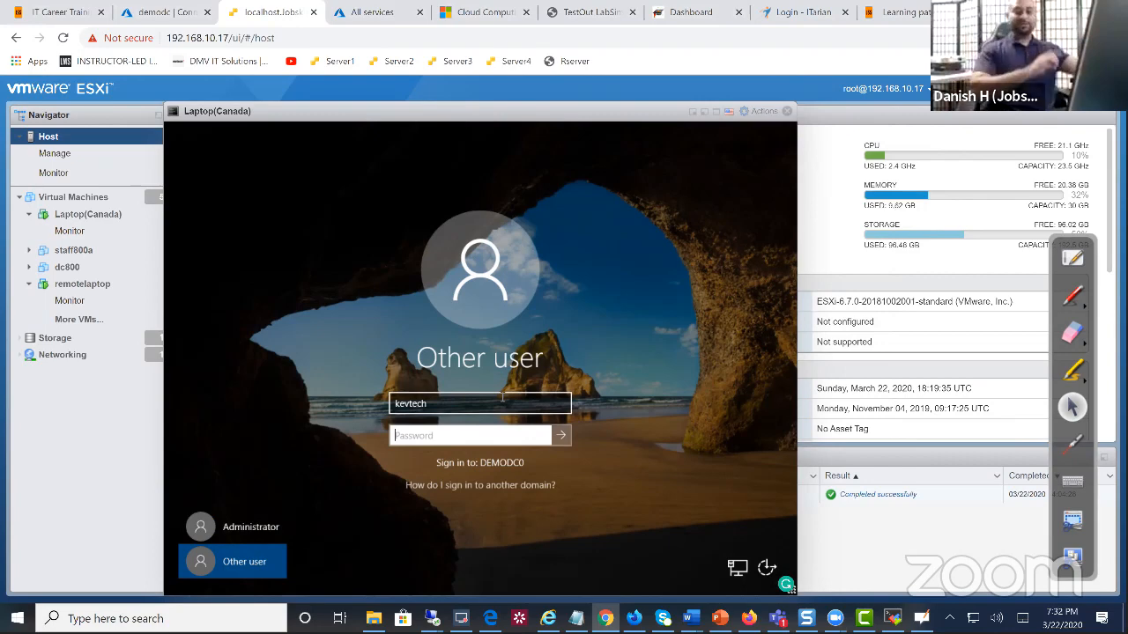
type("**********")
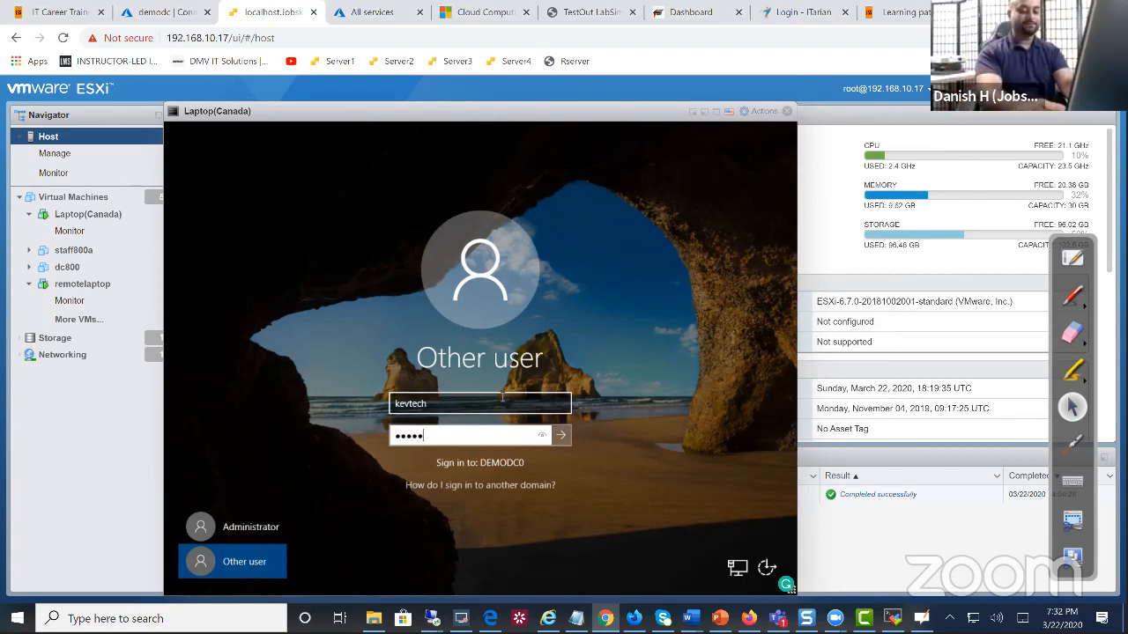
key("Return")
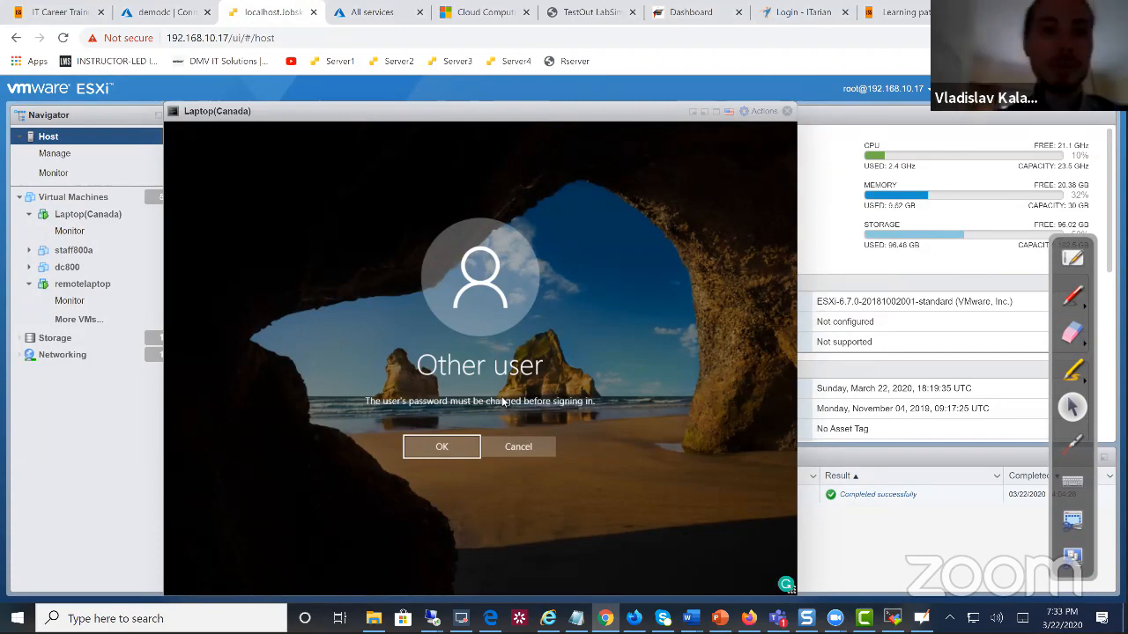
Acknowledge the 'password must be changed' notice with OK
left_click(456, 447)
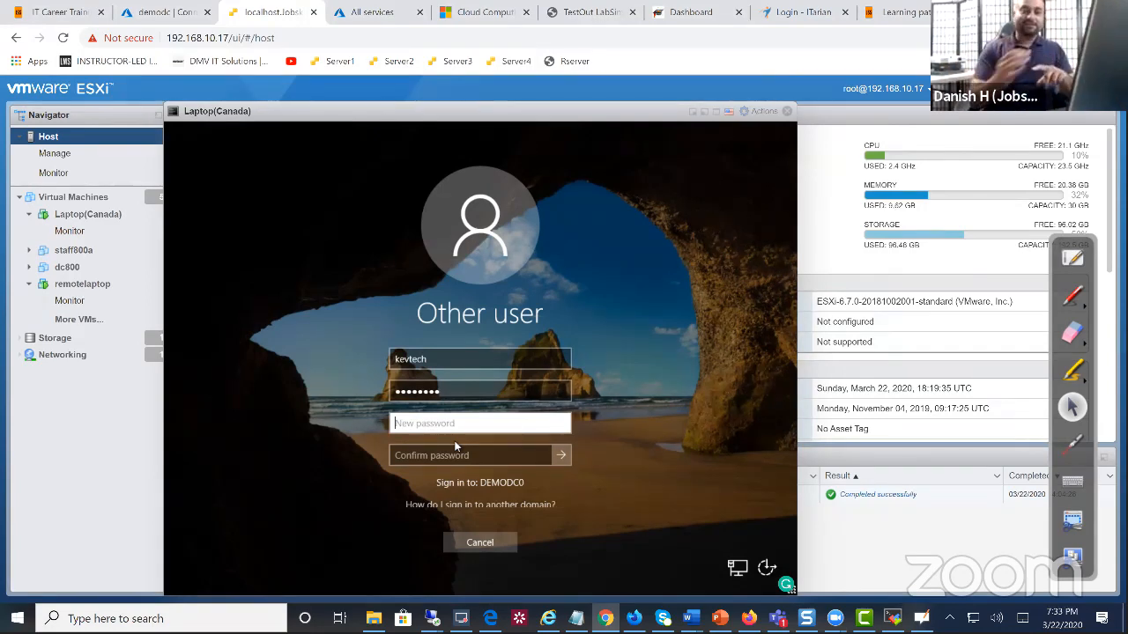
Review the demodc VM's Connect with RDP page in Azure, then return to the Laptop(Canada) console
left_click(168, 14)
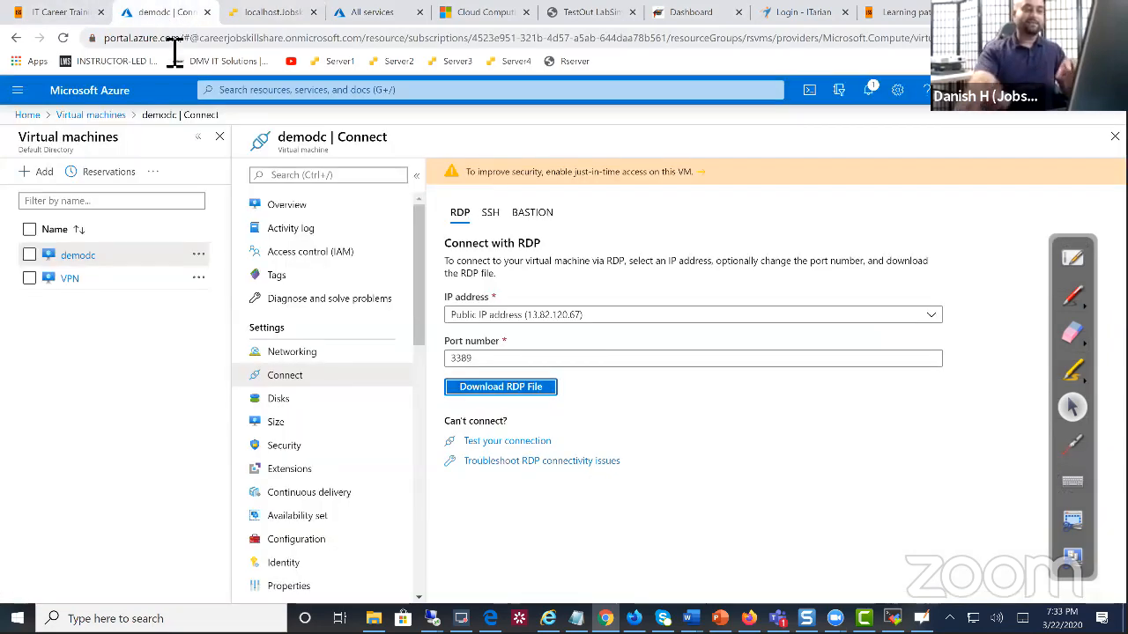
left_click(100, 459)
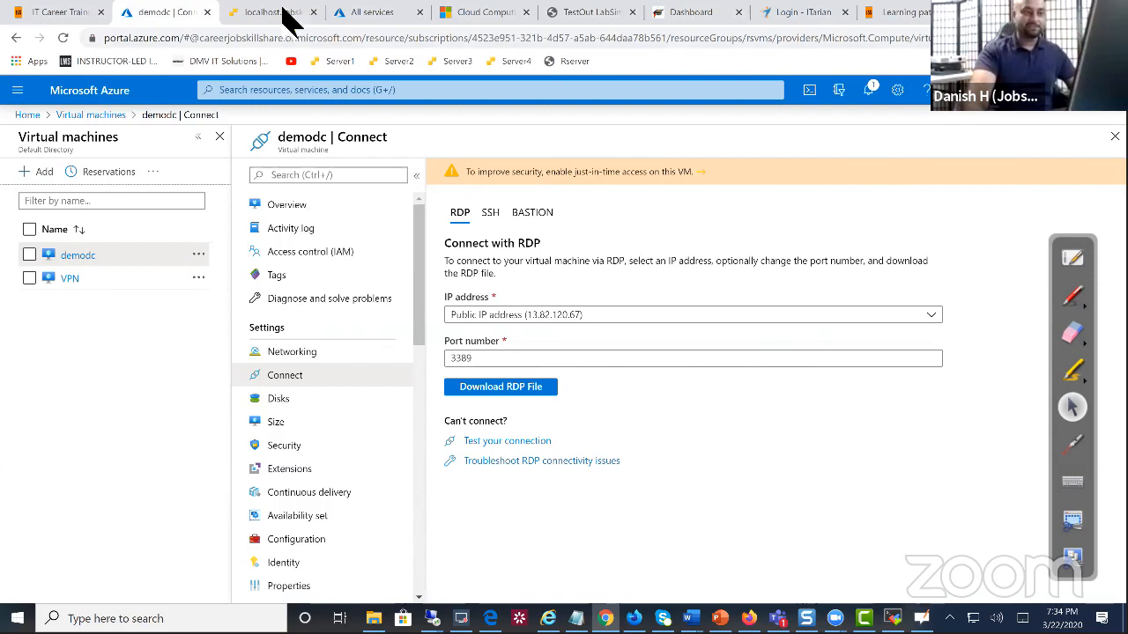
left_click(287, 12)
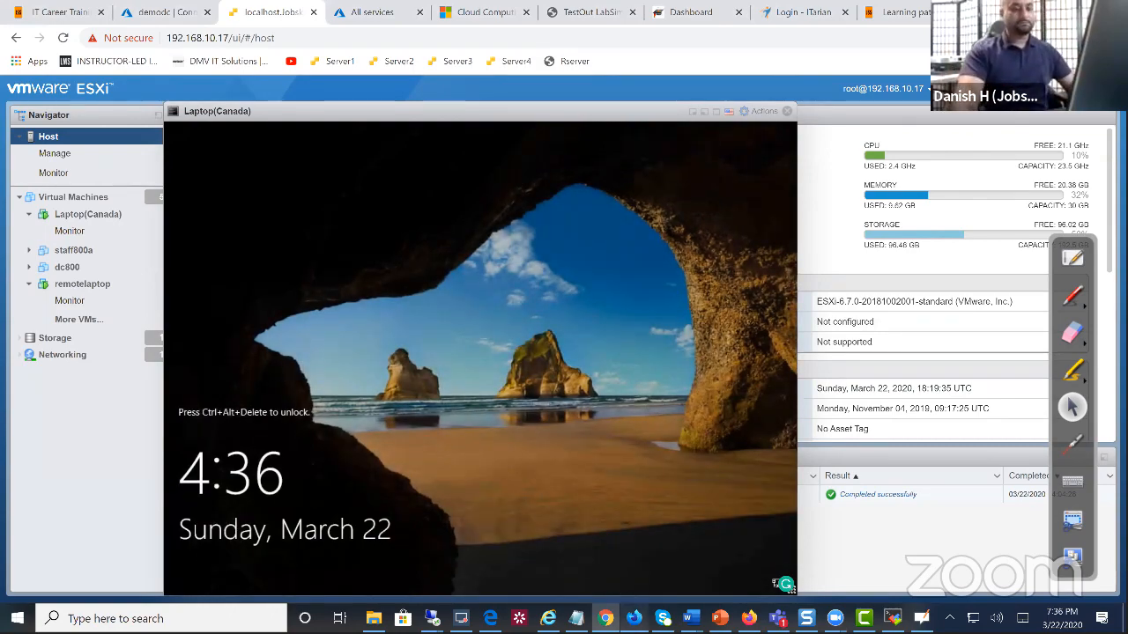
Open 'Virtualization Training for Entry Level Help Desk' from the Jobskillshare English channel's playlists
key("alt+Tab")
scroll(444, 307, "up", 3)
left_click(480, 380)
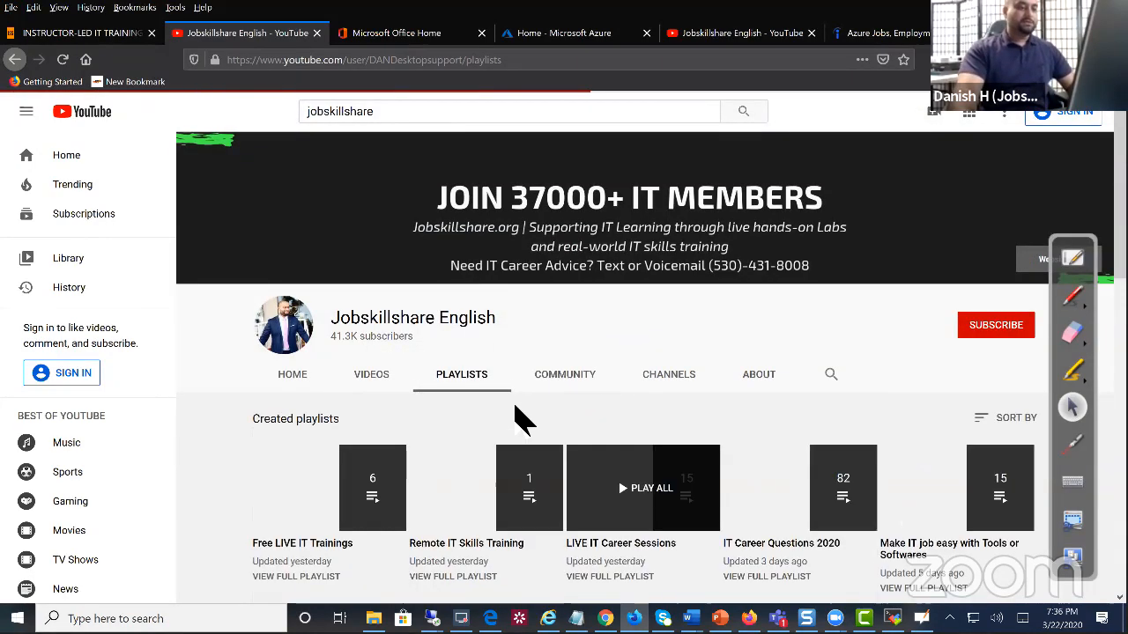
scroll(518, 420, "down", 3)
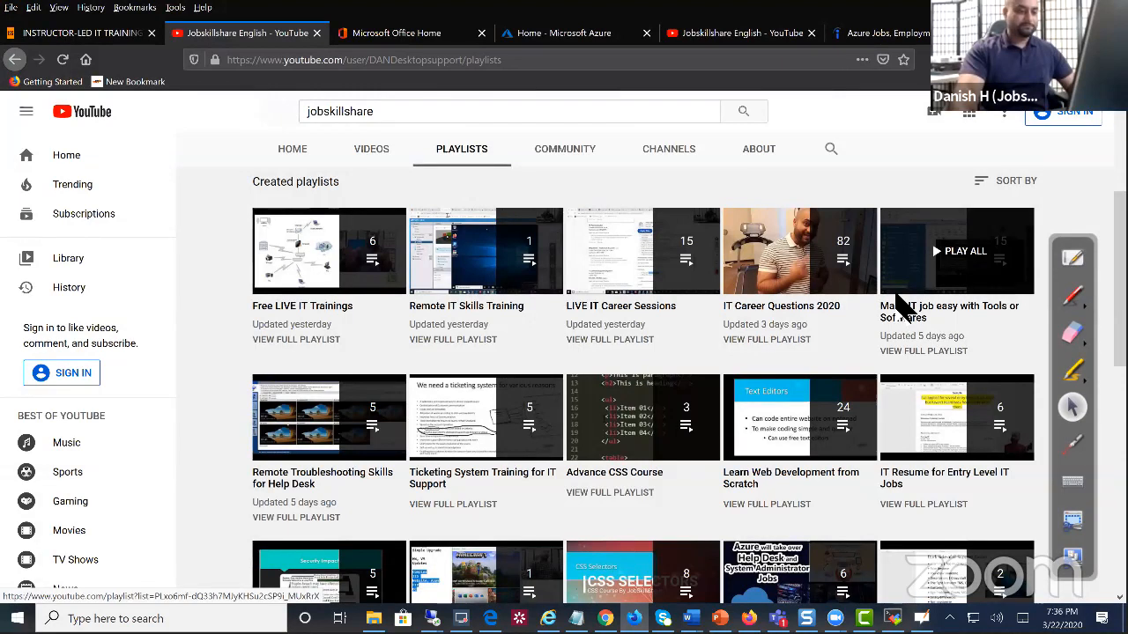
scroll(904, 309, "down", 2)
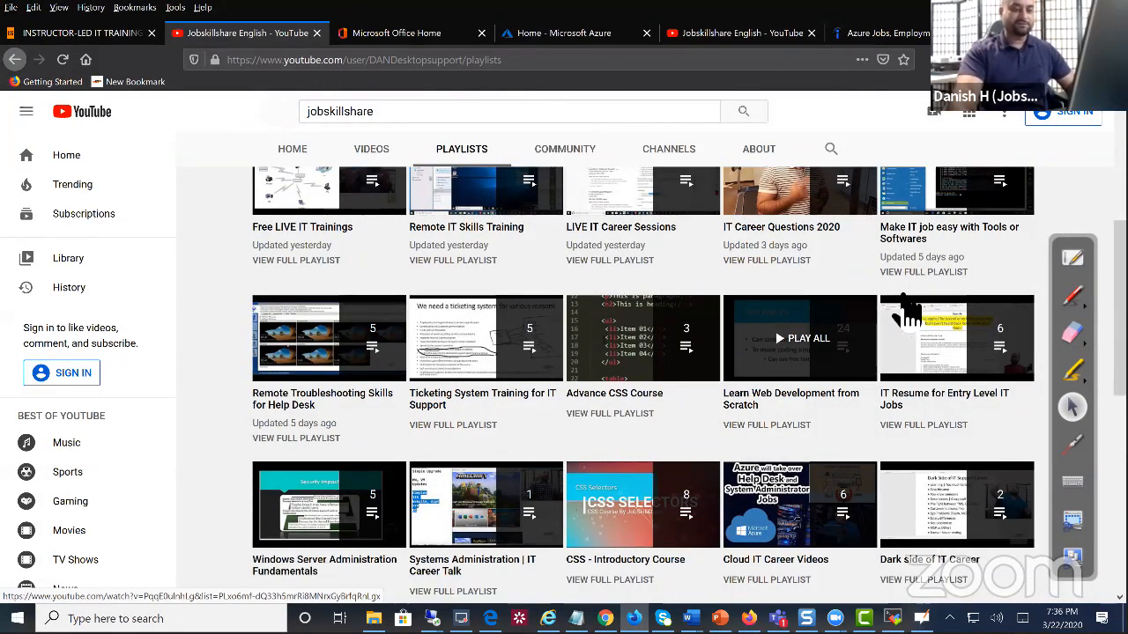
scroll(905, 308, "down", 3)
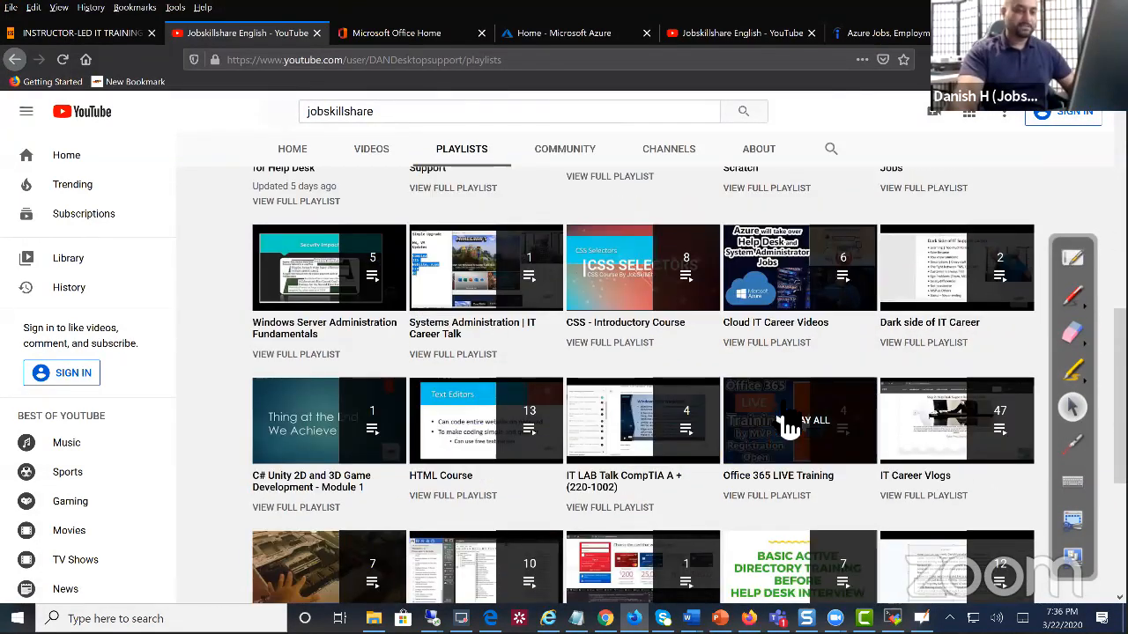
scroll(890, 451, "down", 2)
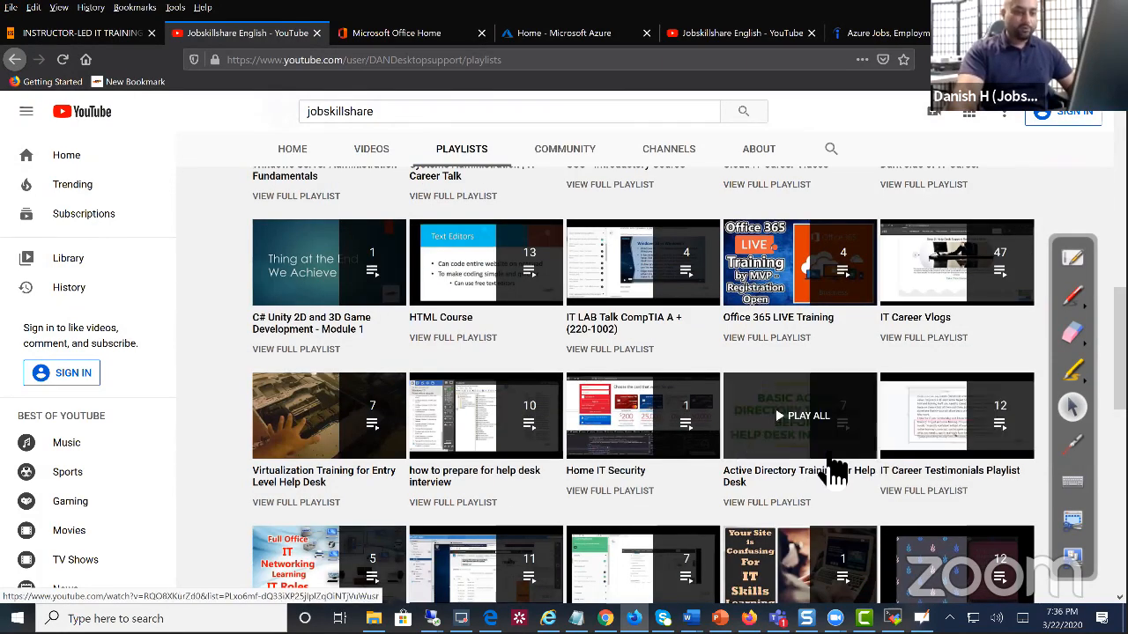
scroll(340, 430, "down", 1)
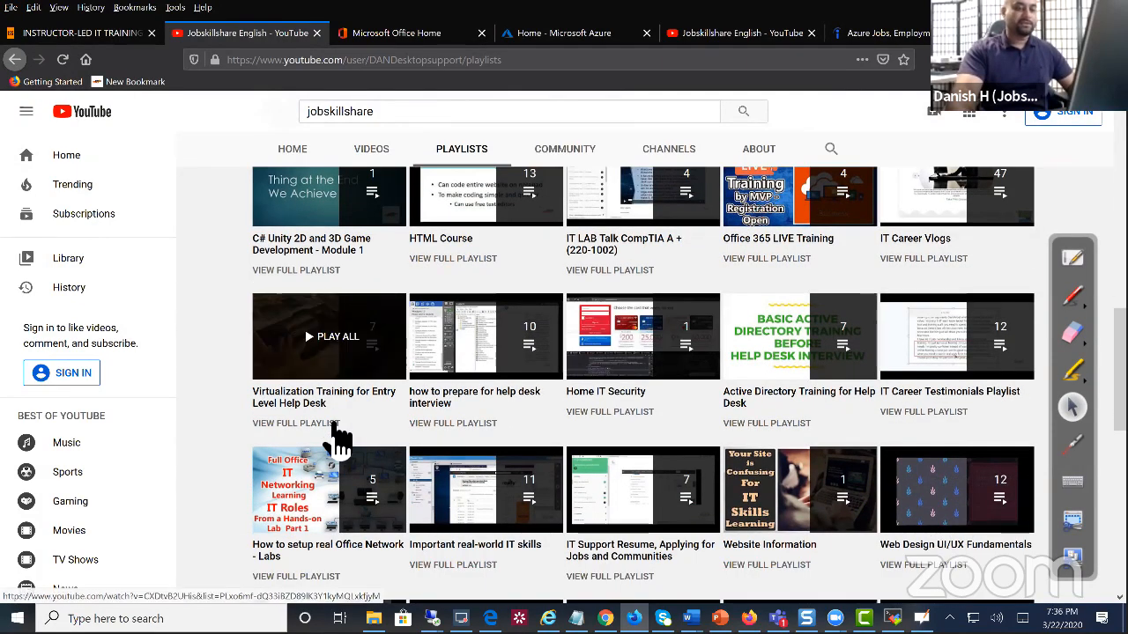
left_click(336, 423)
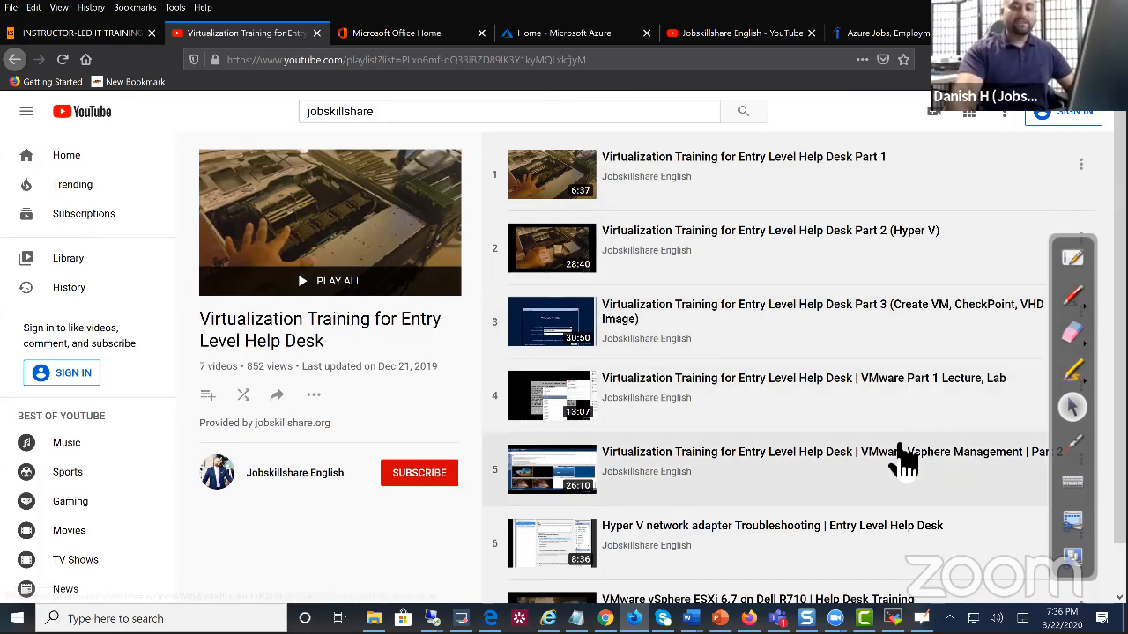
Briefly play the playlist's first video, return to its list, then switch to the instructor-led training page
left_click(649, 250)
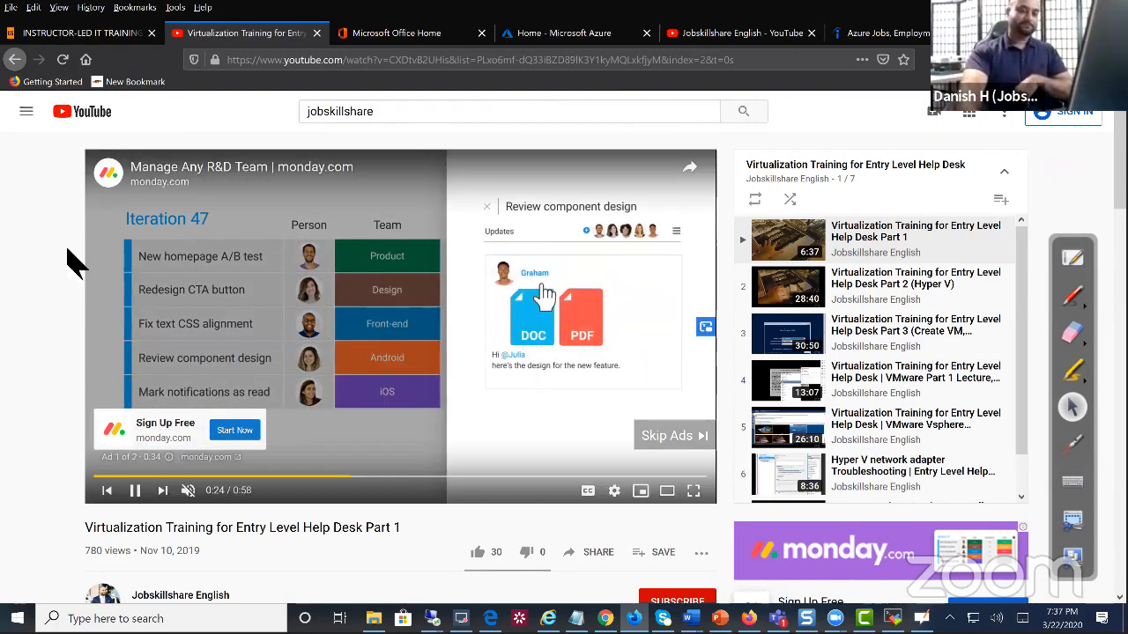
left_click(15, 59)
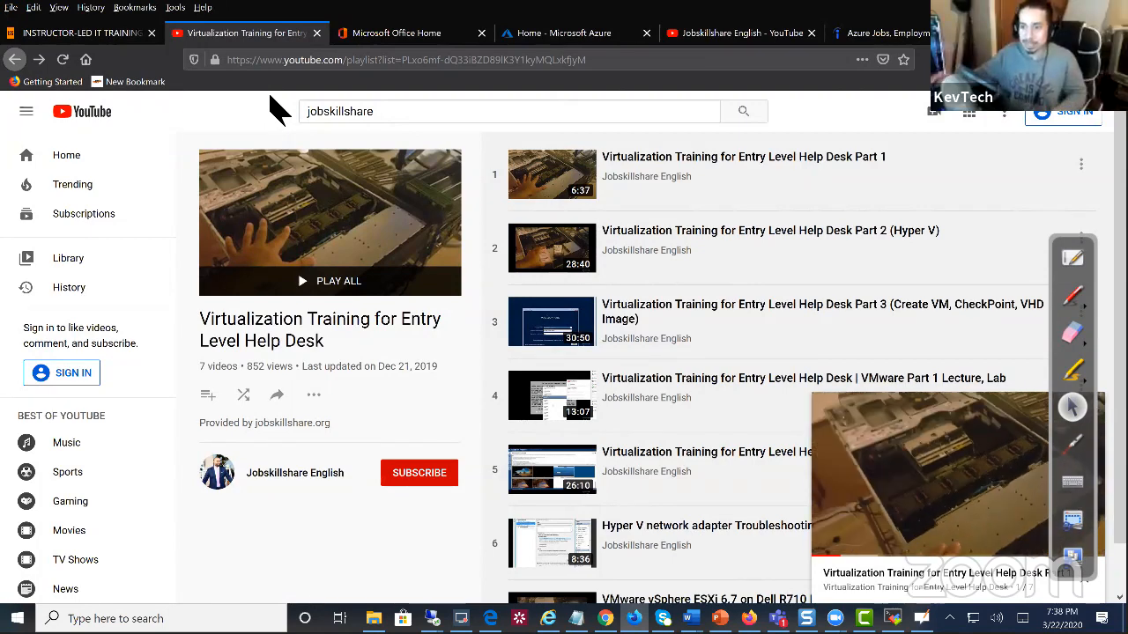
left_click(104, 35)
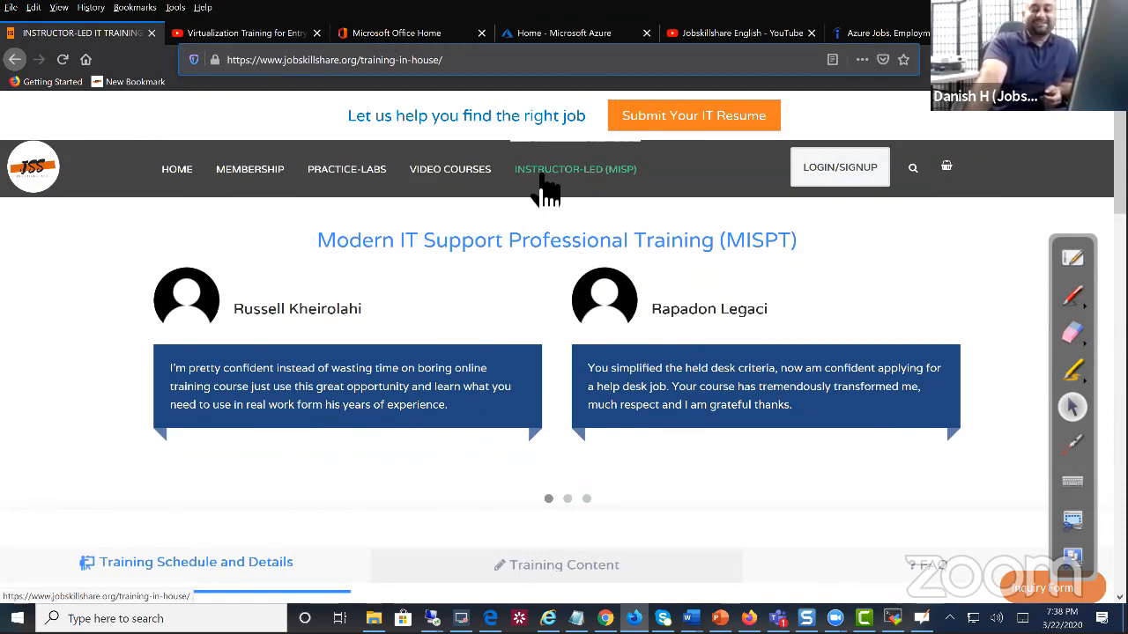
Scroll to the 5%/50%/70% training roadmap and select the 50% step's phase 1 paragraph
scroll(551, 320, "down", 8)
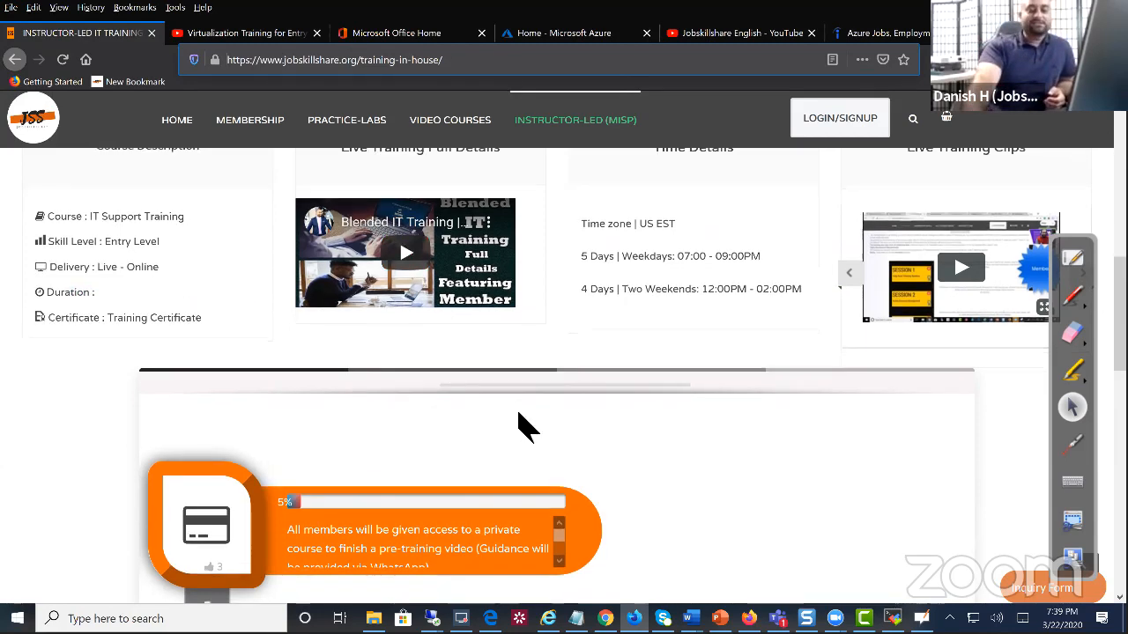
scroll(516, 415, "down", 3)
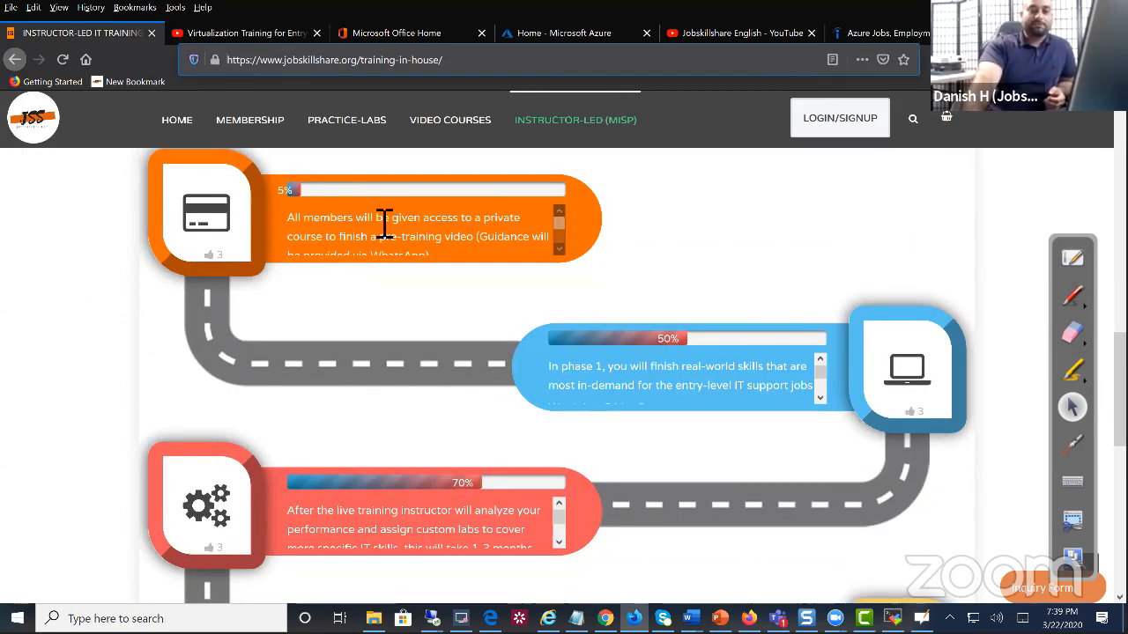
left_click_drag(376, 220, 239, 196)
triple_click(574, 390)
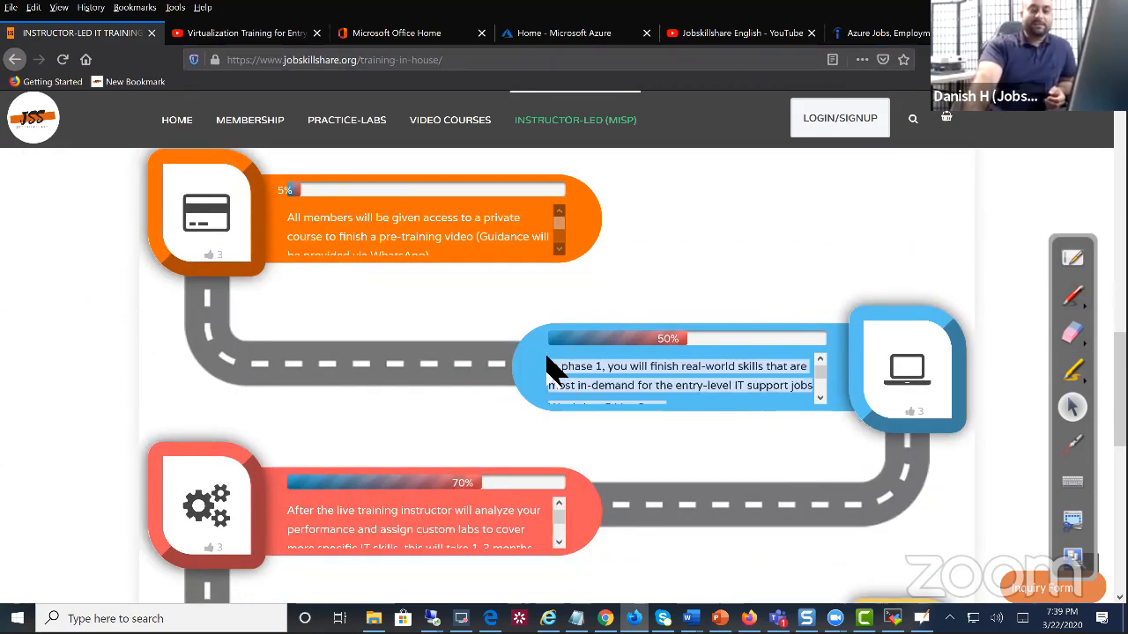